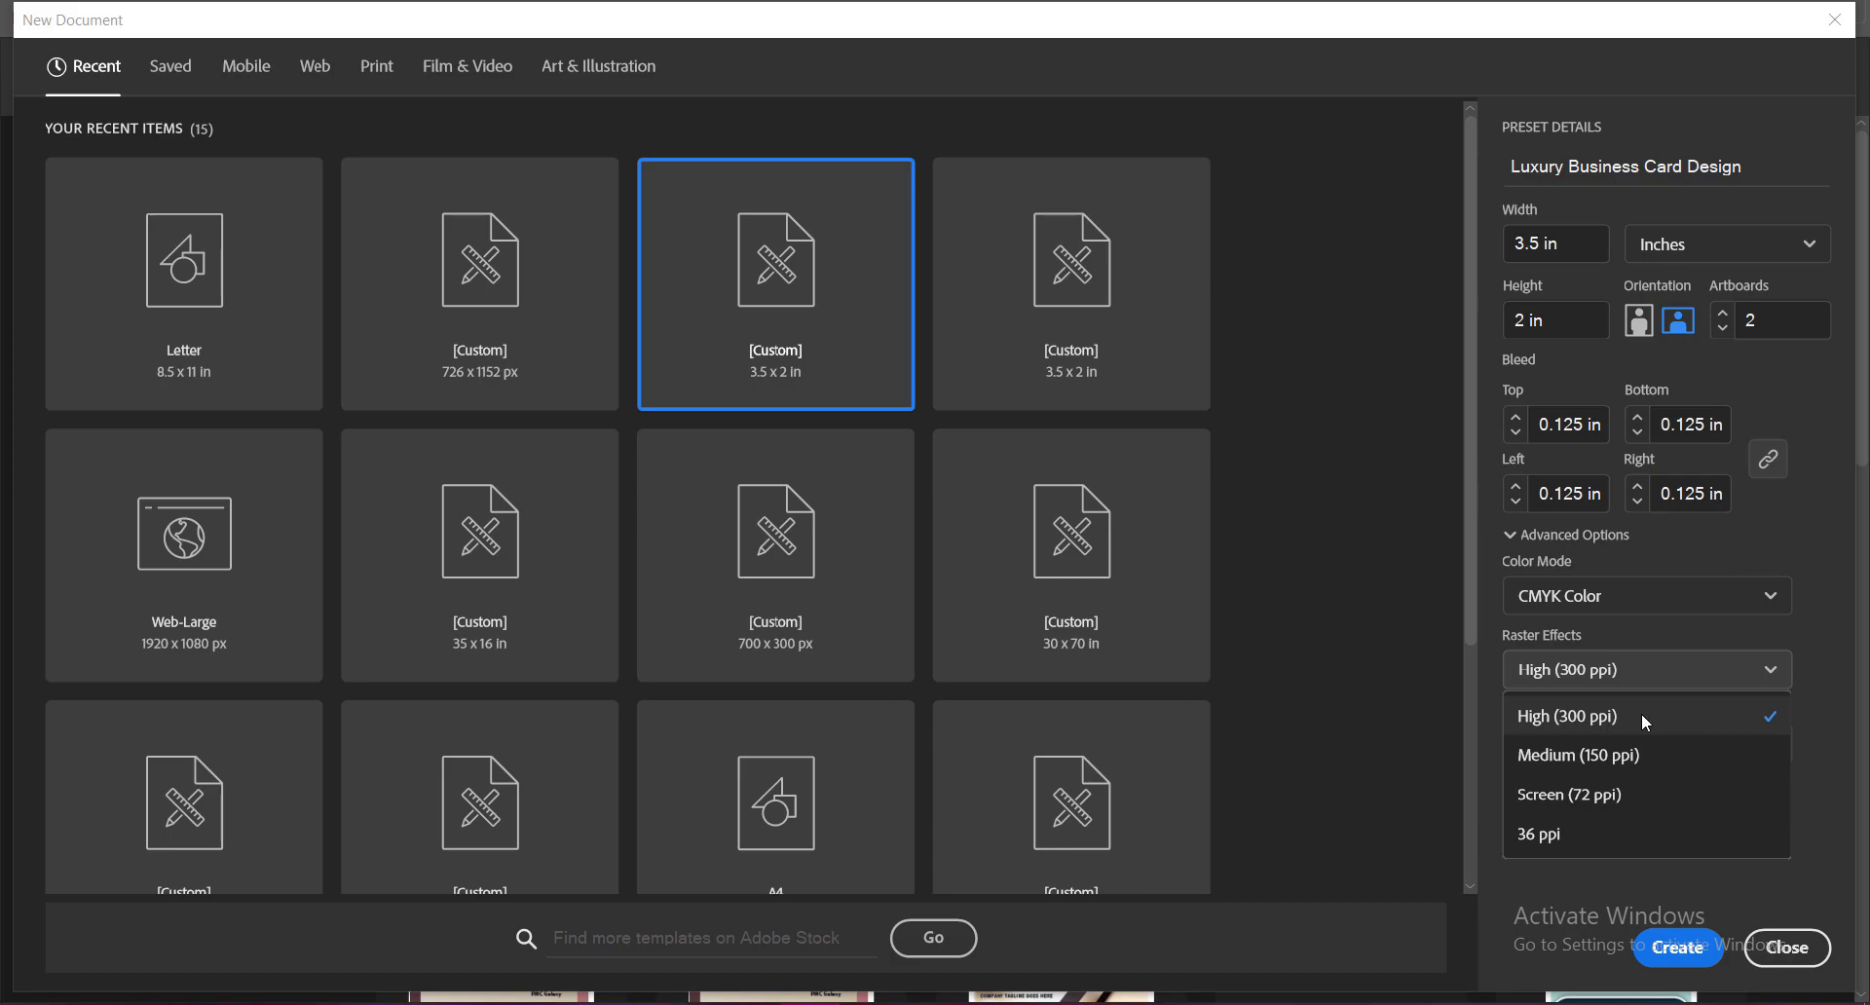
Step: Create the two-artboard 3.5 × 2 in CMYK card document and draw a 3.25 × 1.75 in rectangle on artboard 1
click(1641, 716)
click(1678, 947)
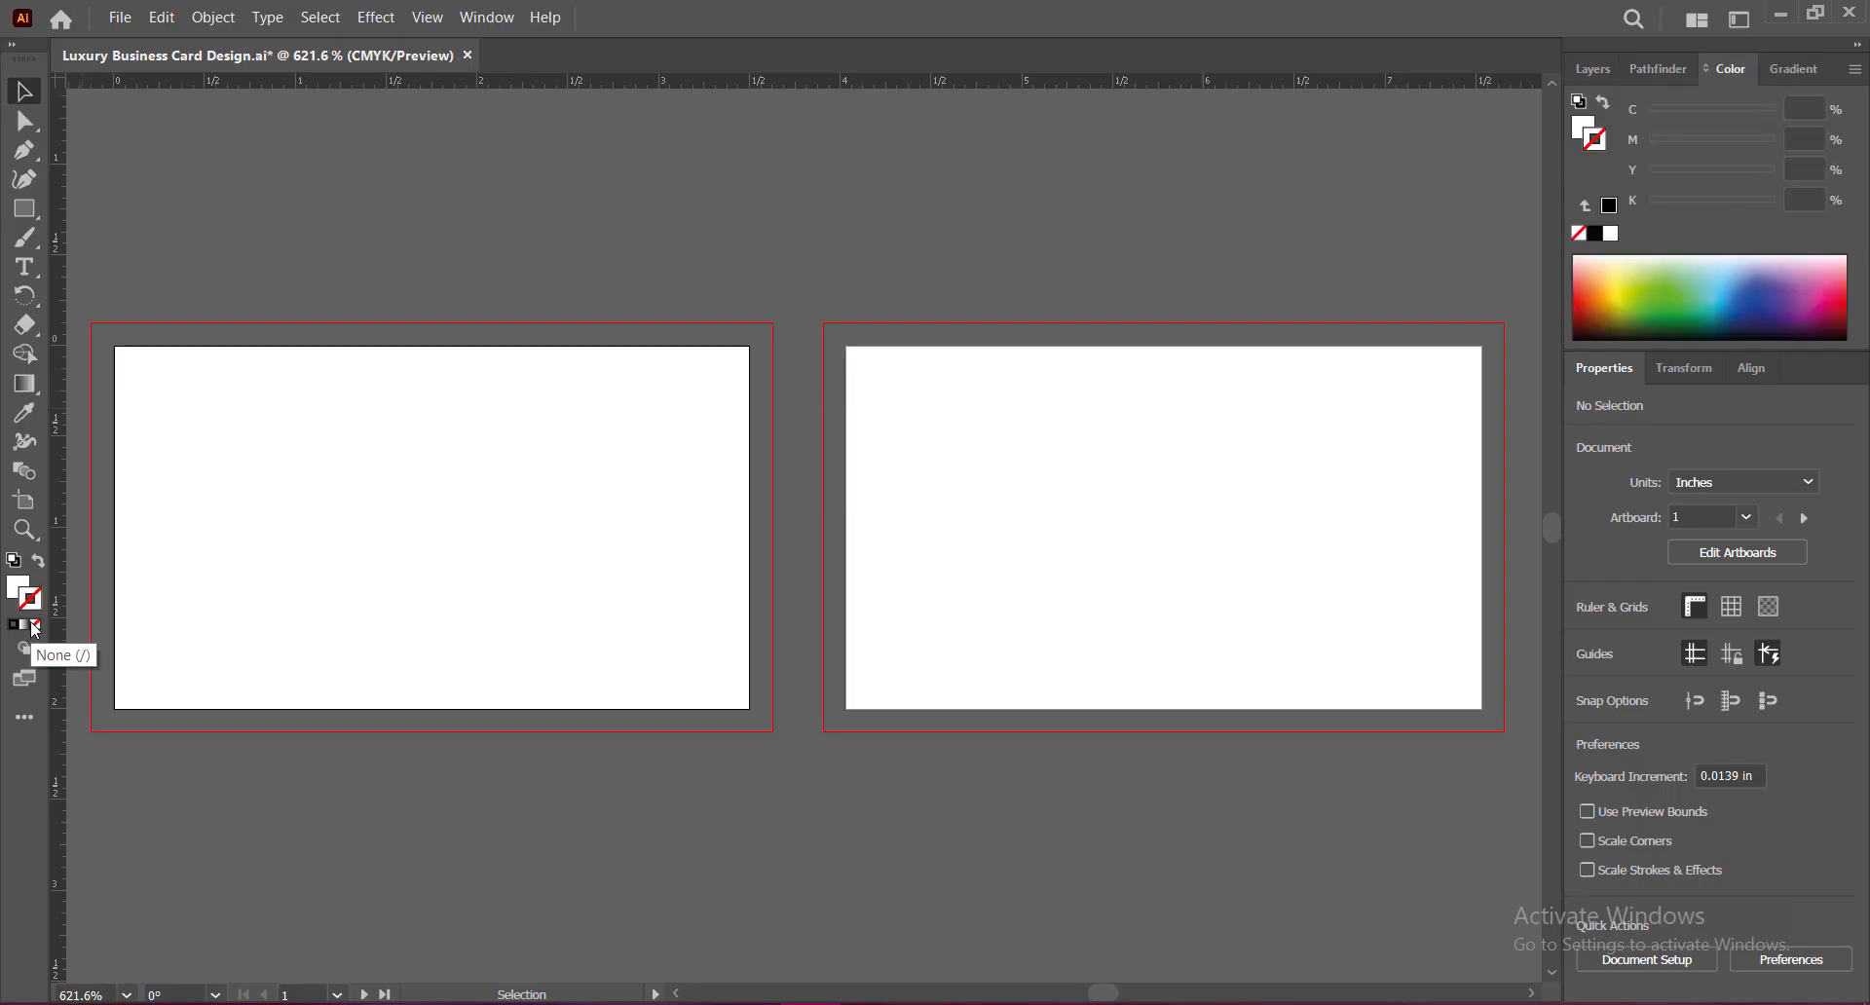
click(17, 588)
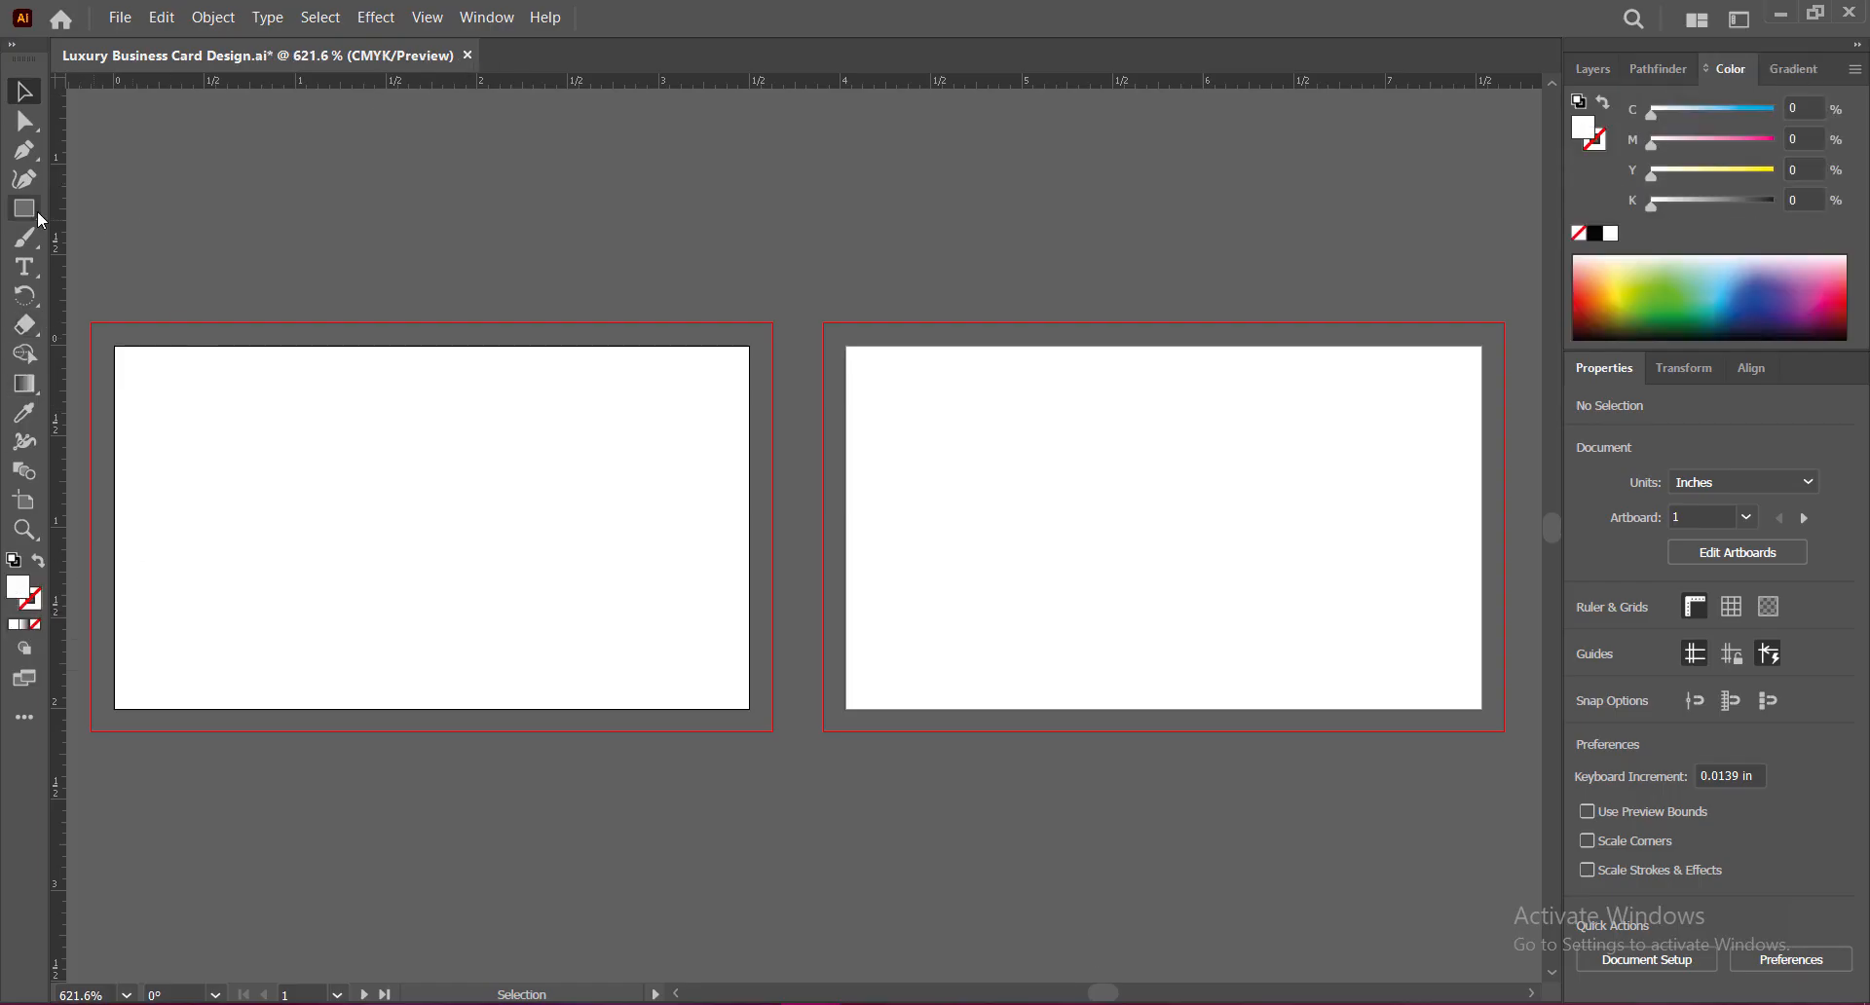
drag(41, 221, 98, 201)
drag(90, 322, 772, 731)
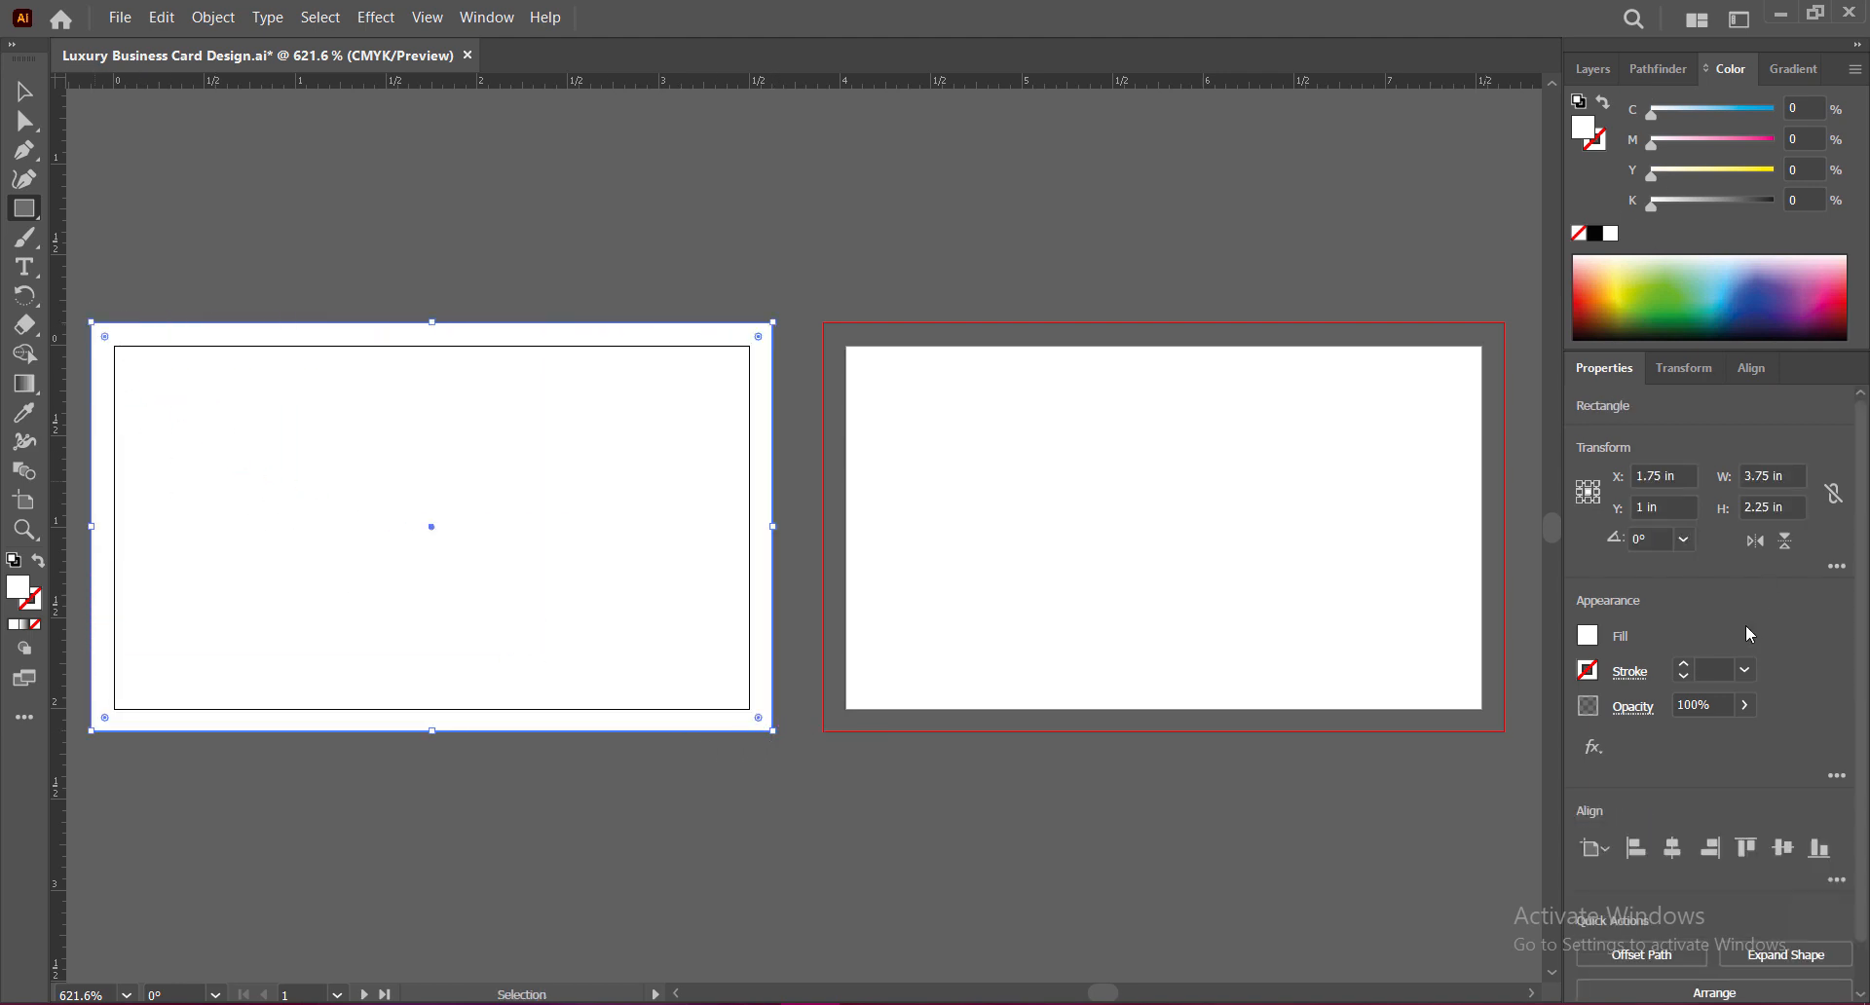
click(1762, 475)
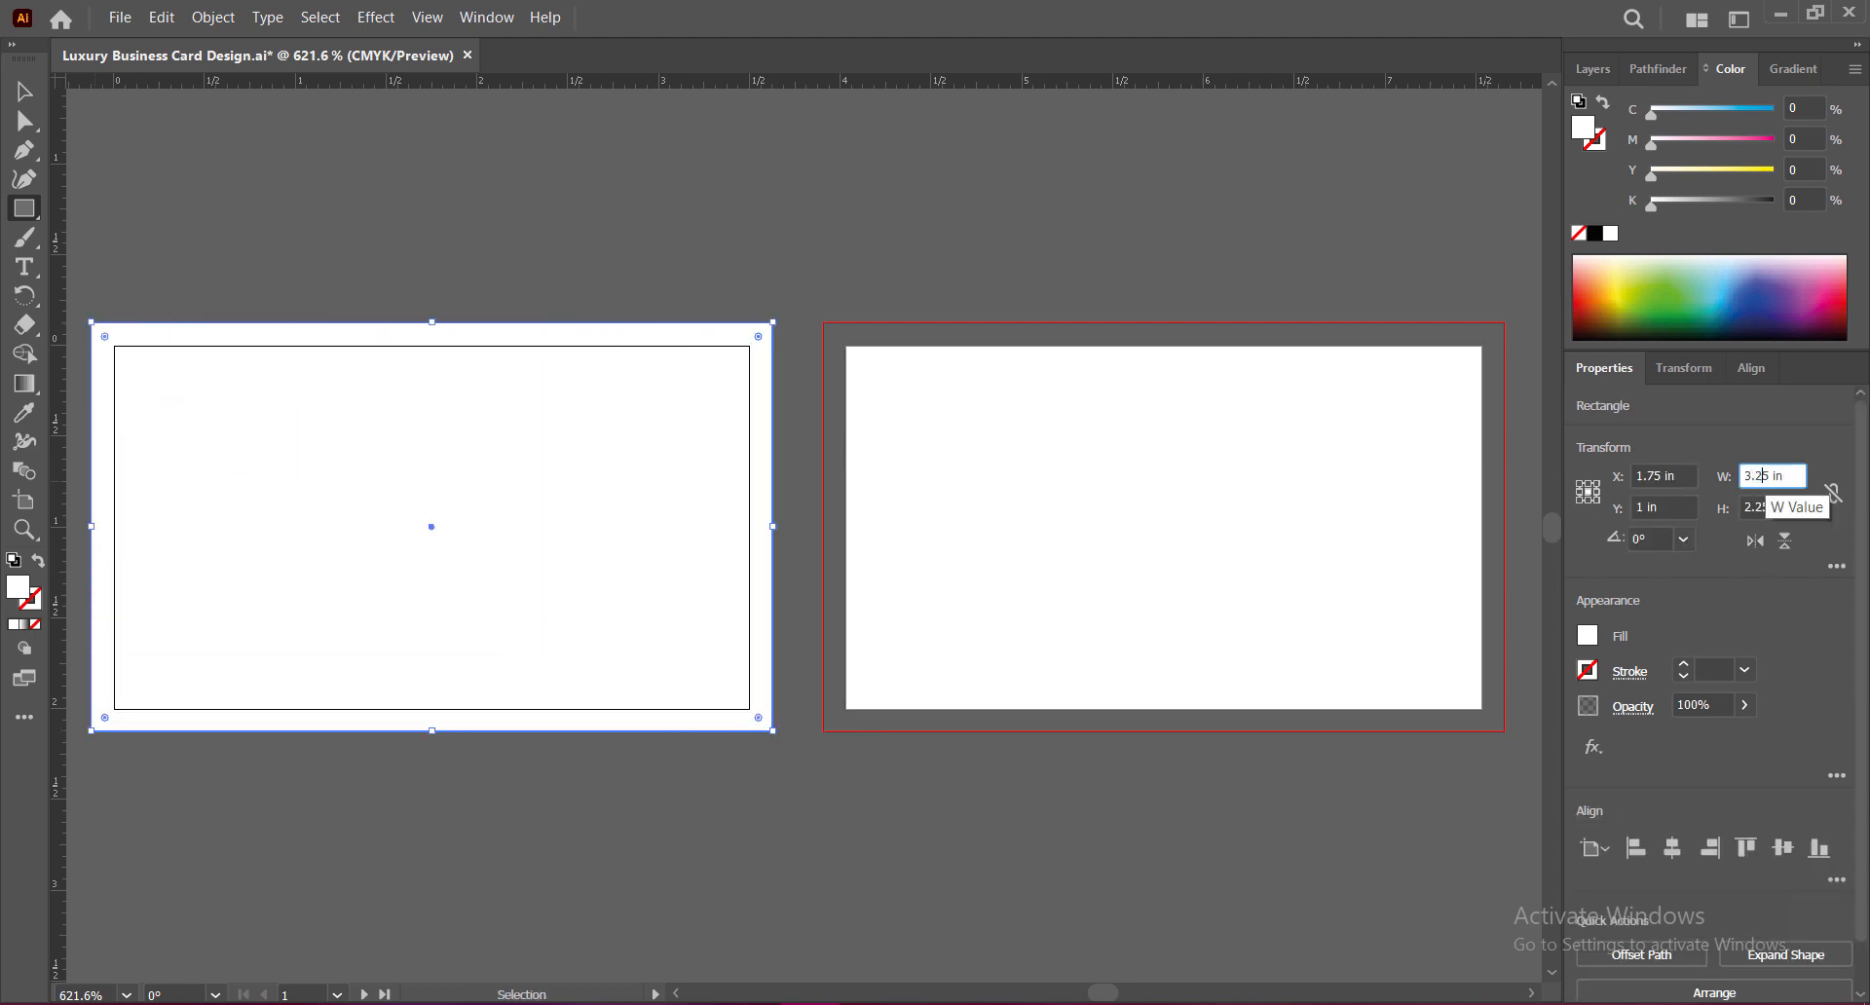
key(Tab)
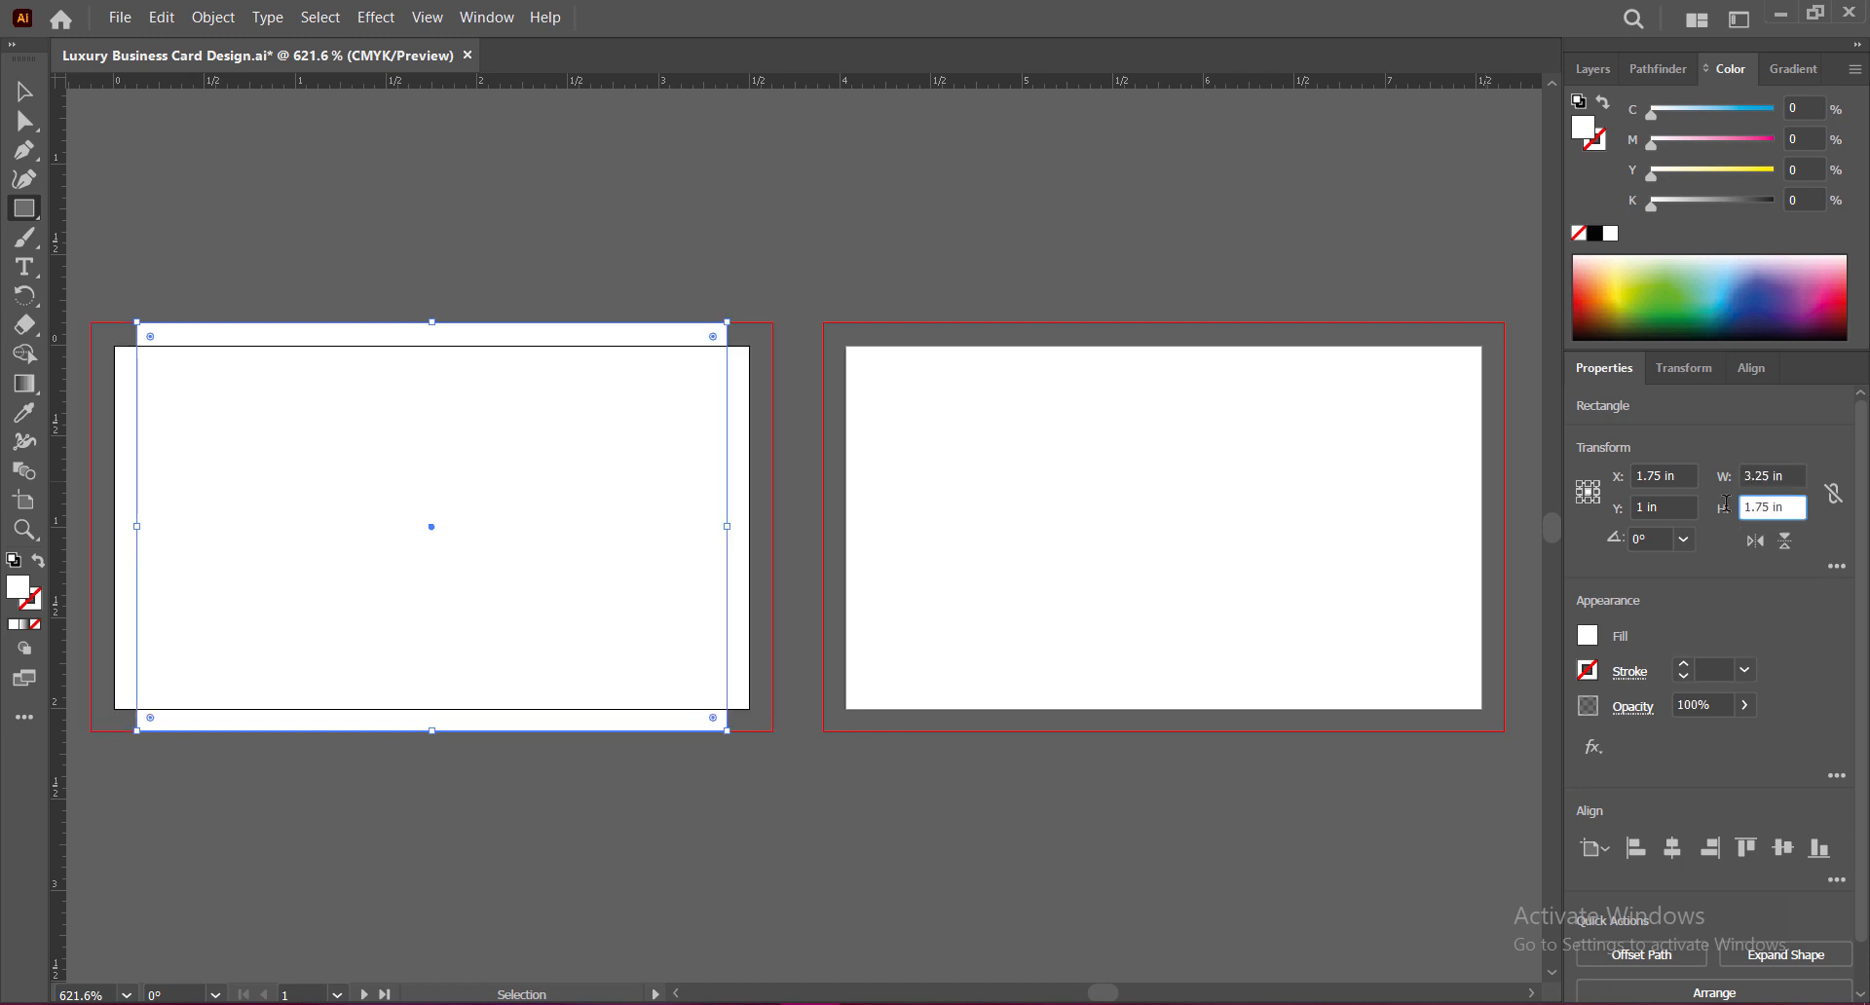
text(1.75)
key(Return)
Step: Turn the rectangle into a margin guide and copy it onto the second artboard
right_click(484, 365)
click(560, 702)
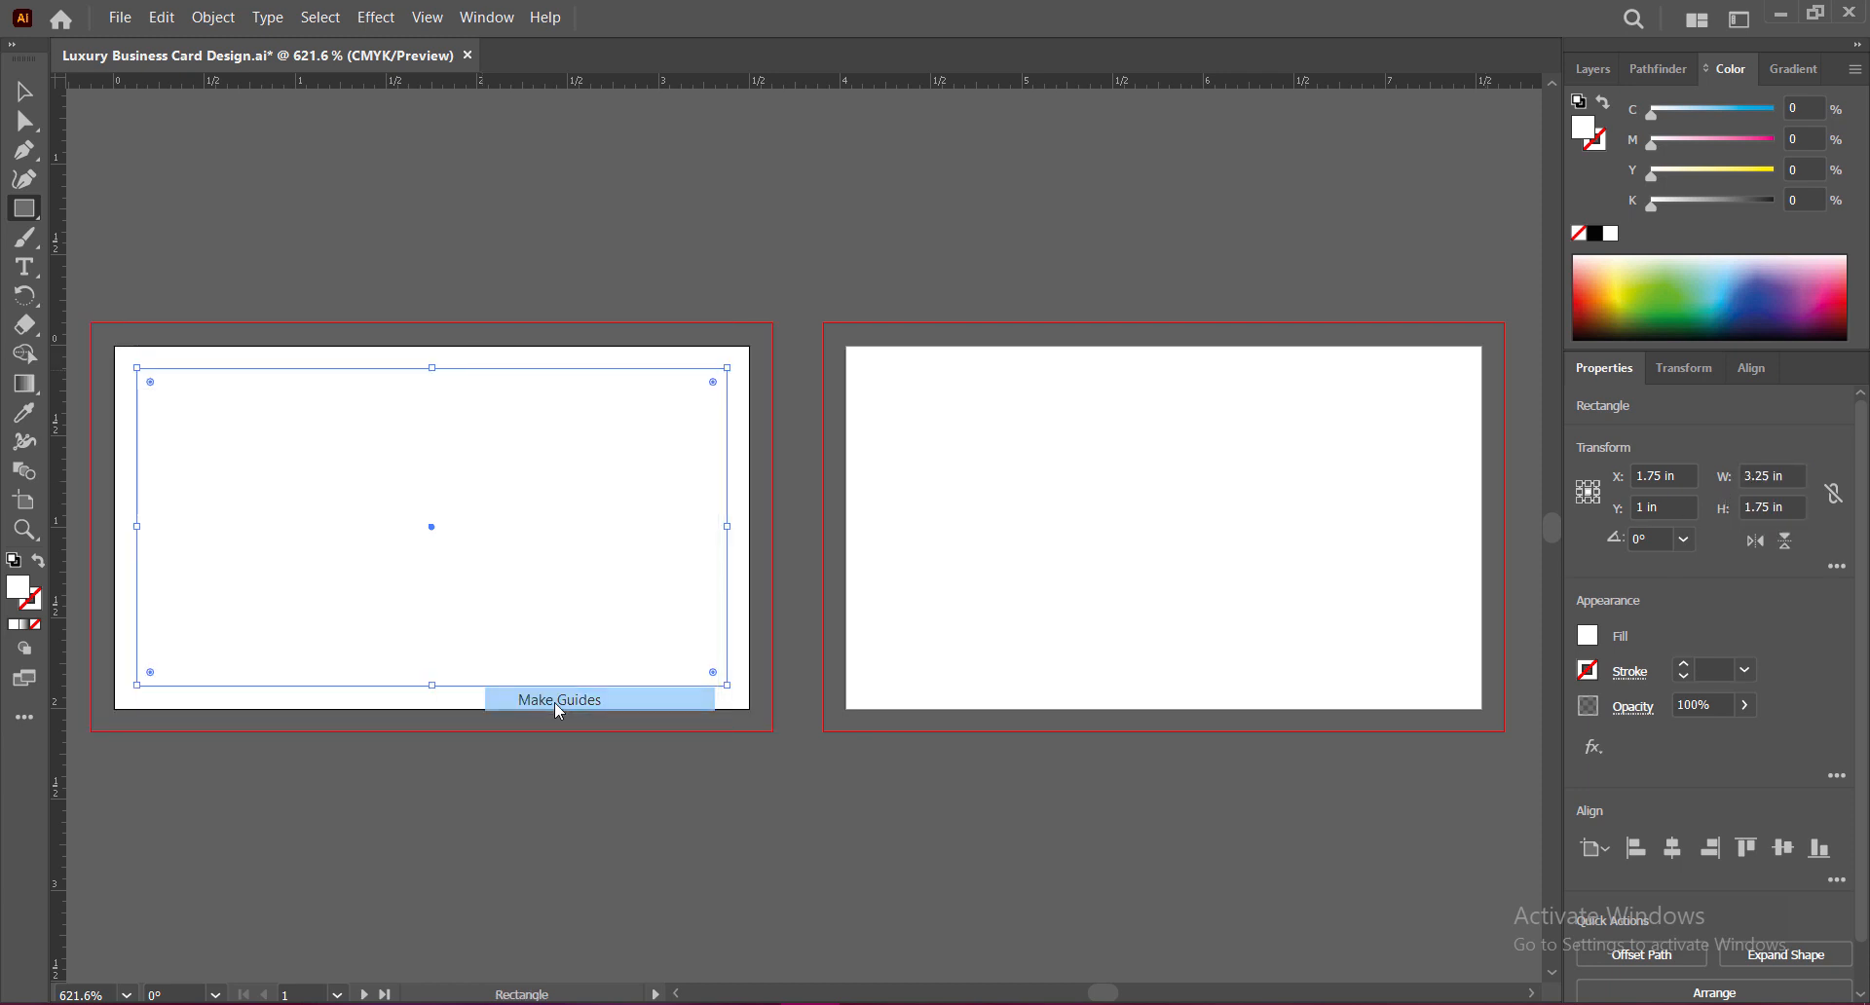
click(28, 93)
click(297, 234)
click(405, 367)
drag(405, 367, 1138, 374)
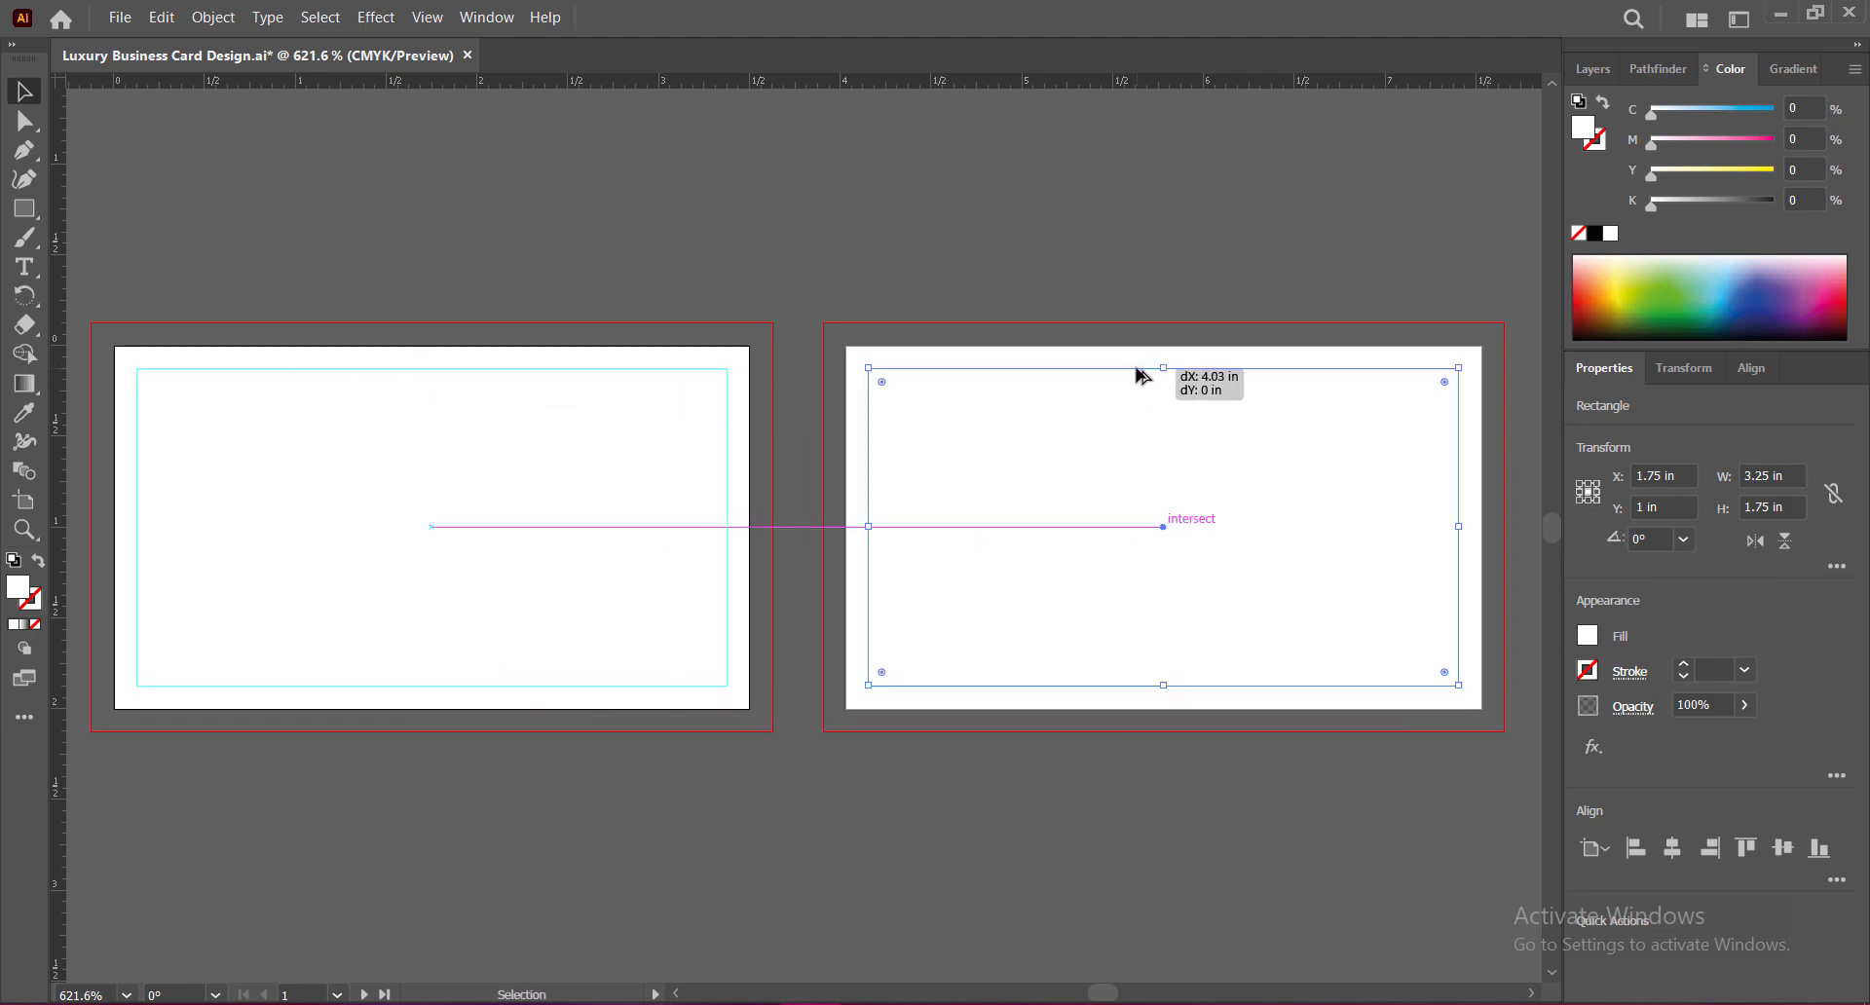
Step: Draw a white background rectangle over artboard 1 out to the bleed, save, and select it
click(1138, 834)
drag(24, 209, 78, 198)
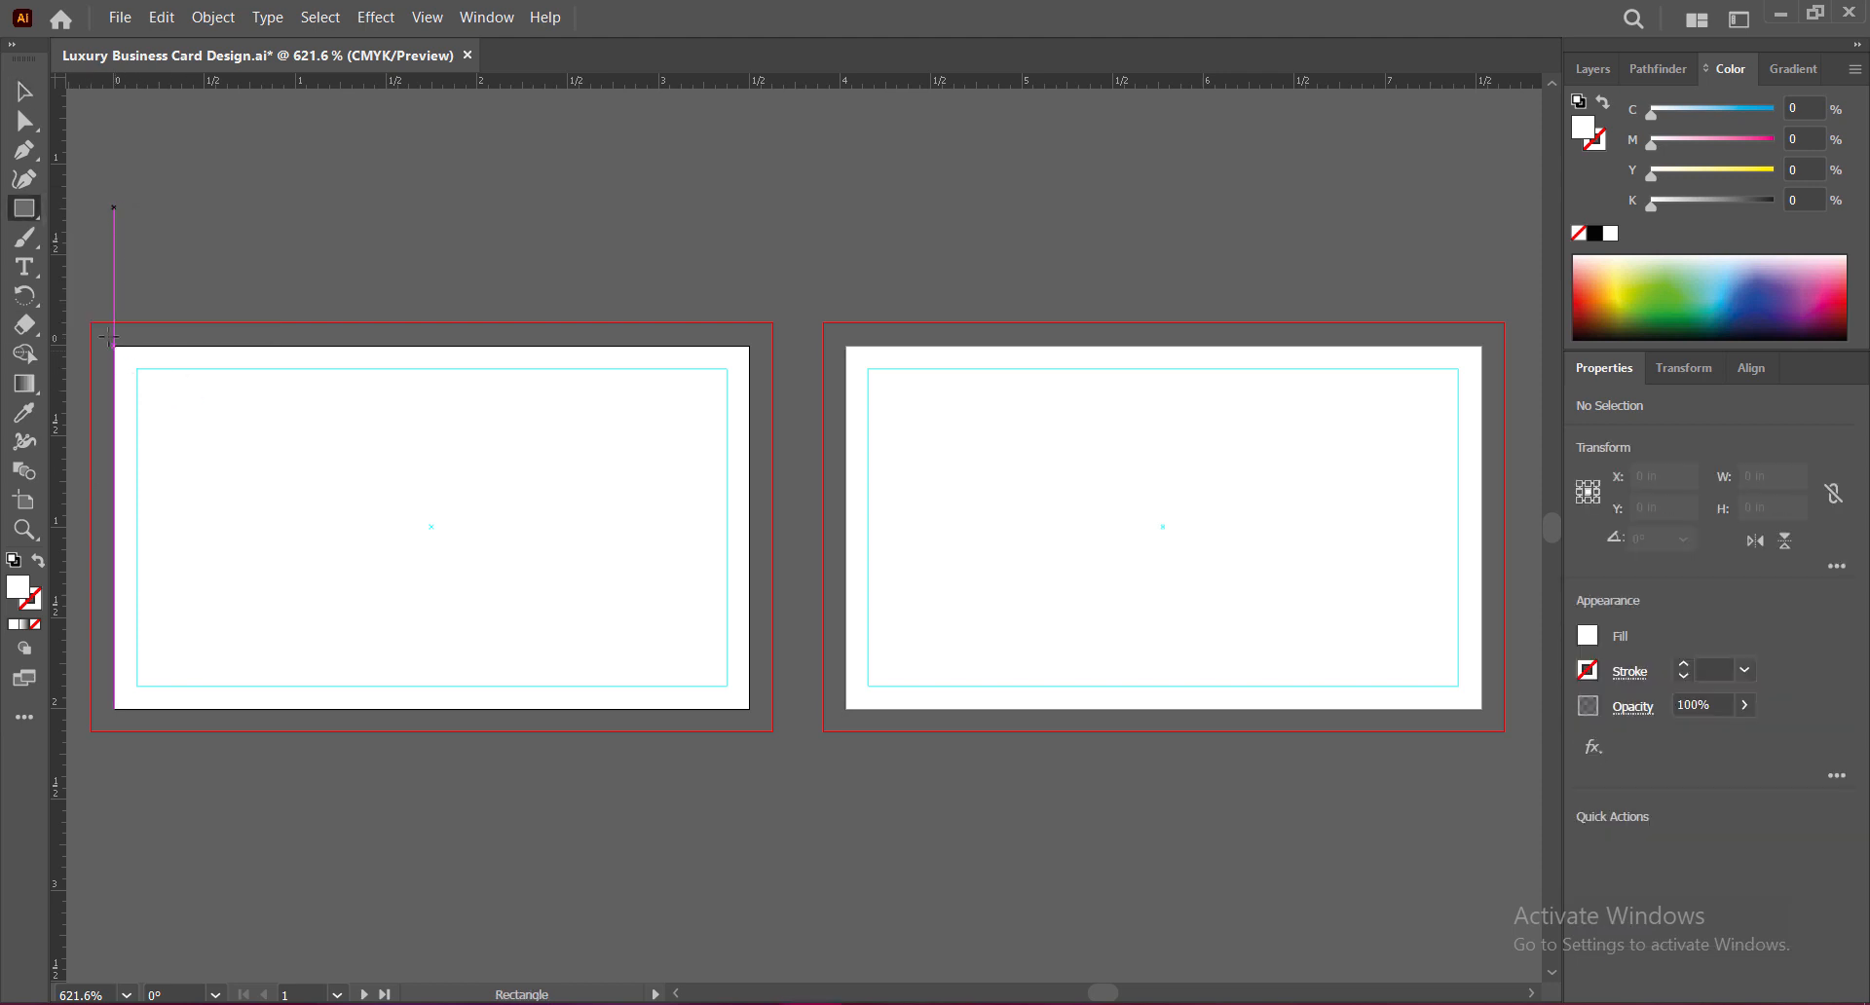
drag(91, 323, 773, 731)
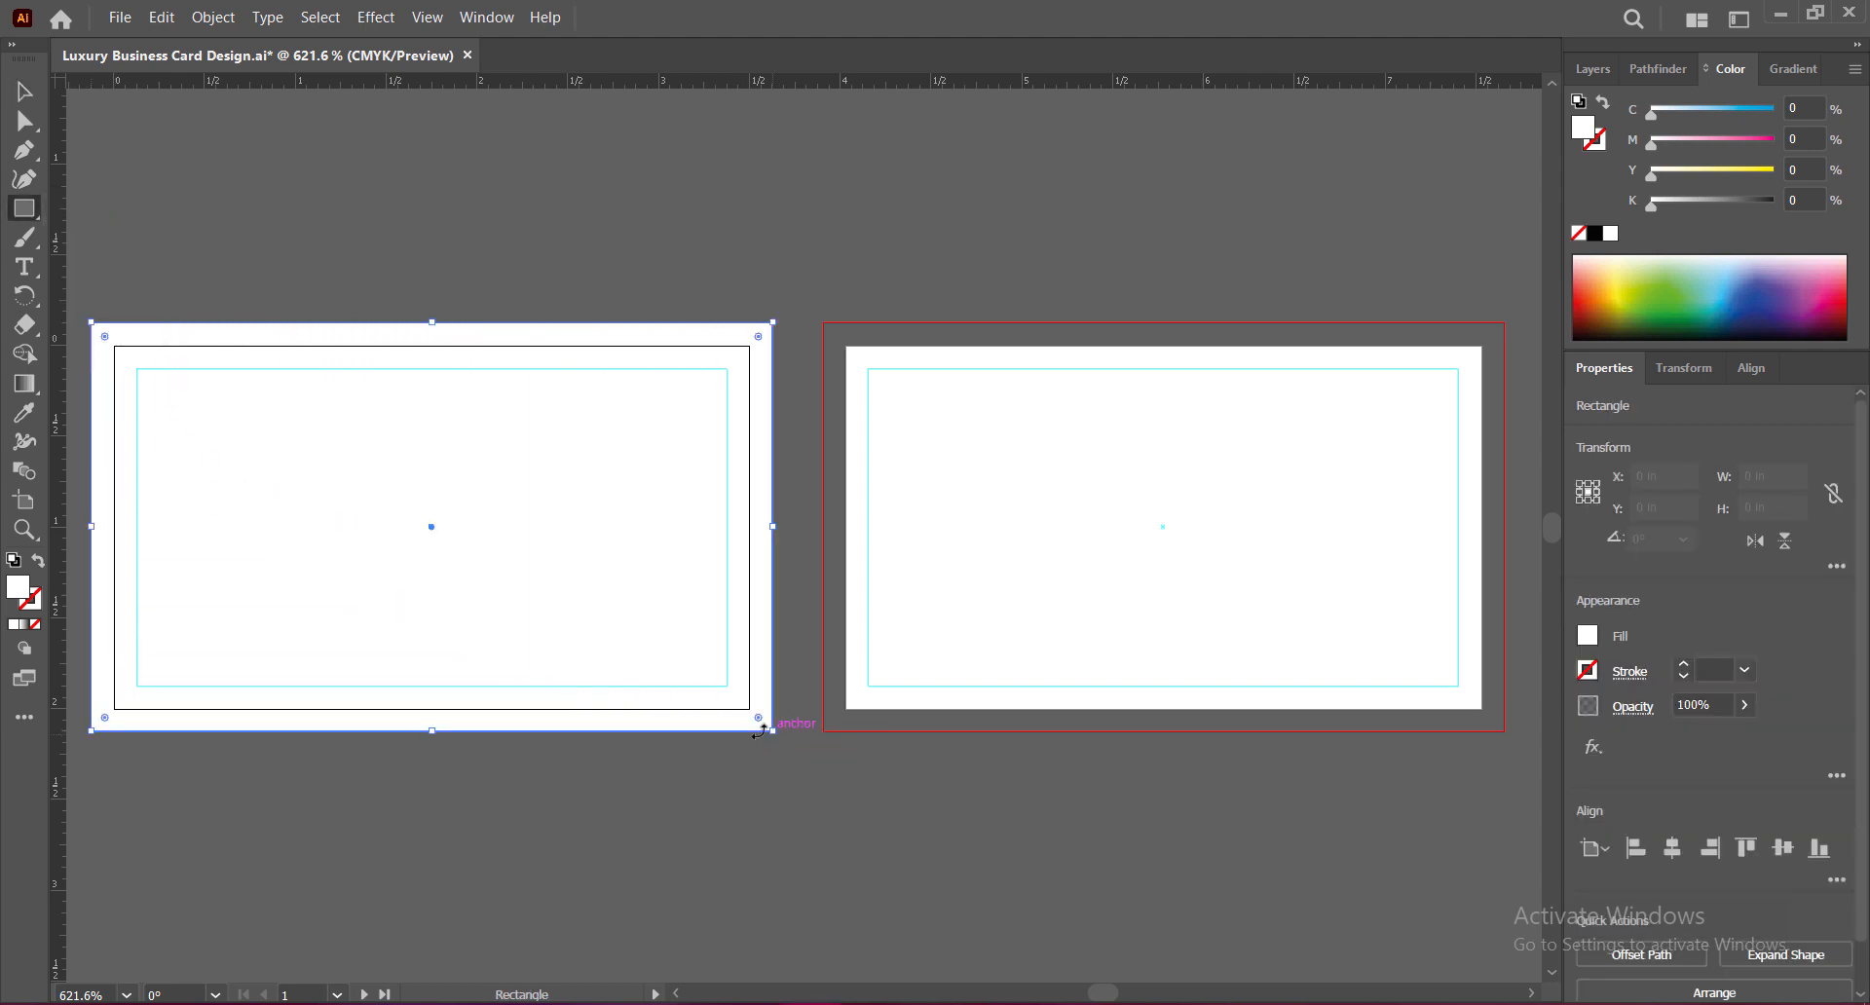
key(v)
click(334, 273)
key(ctrl+s)
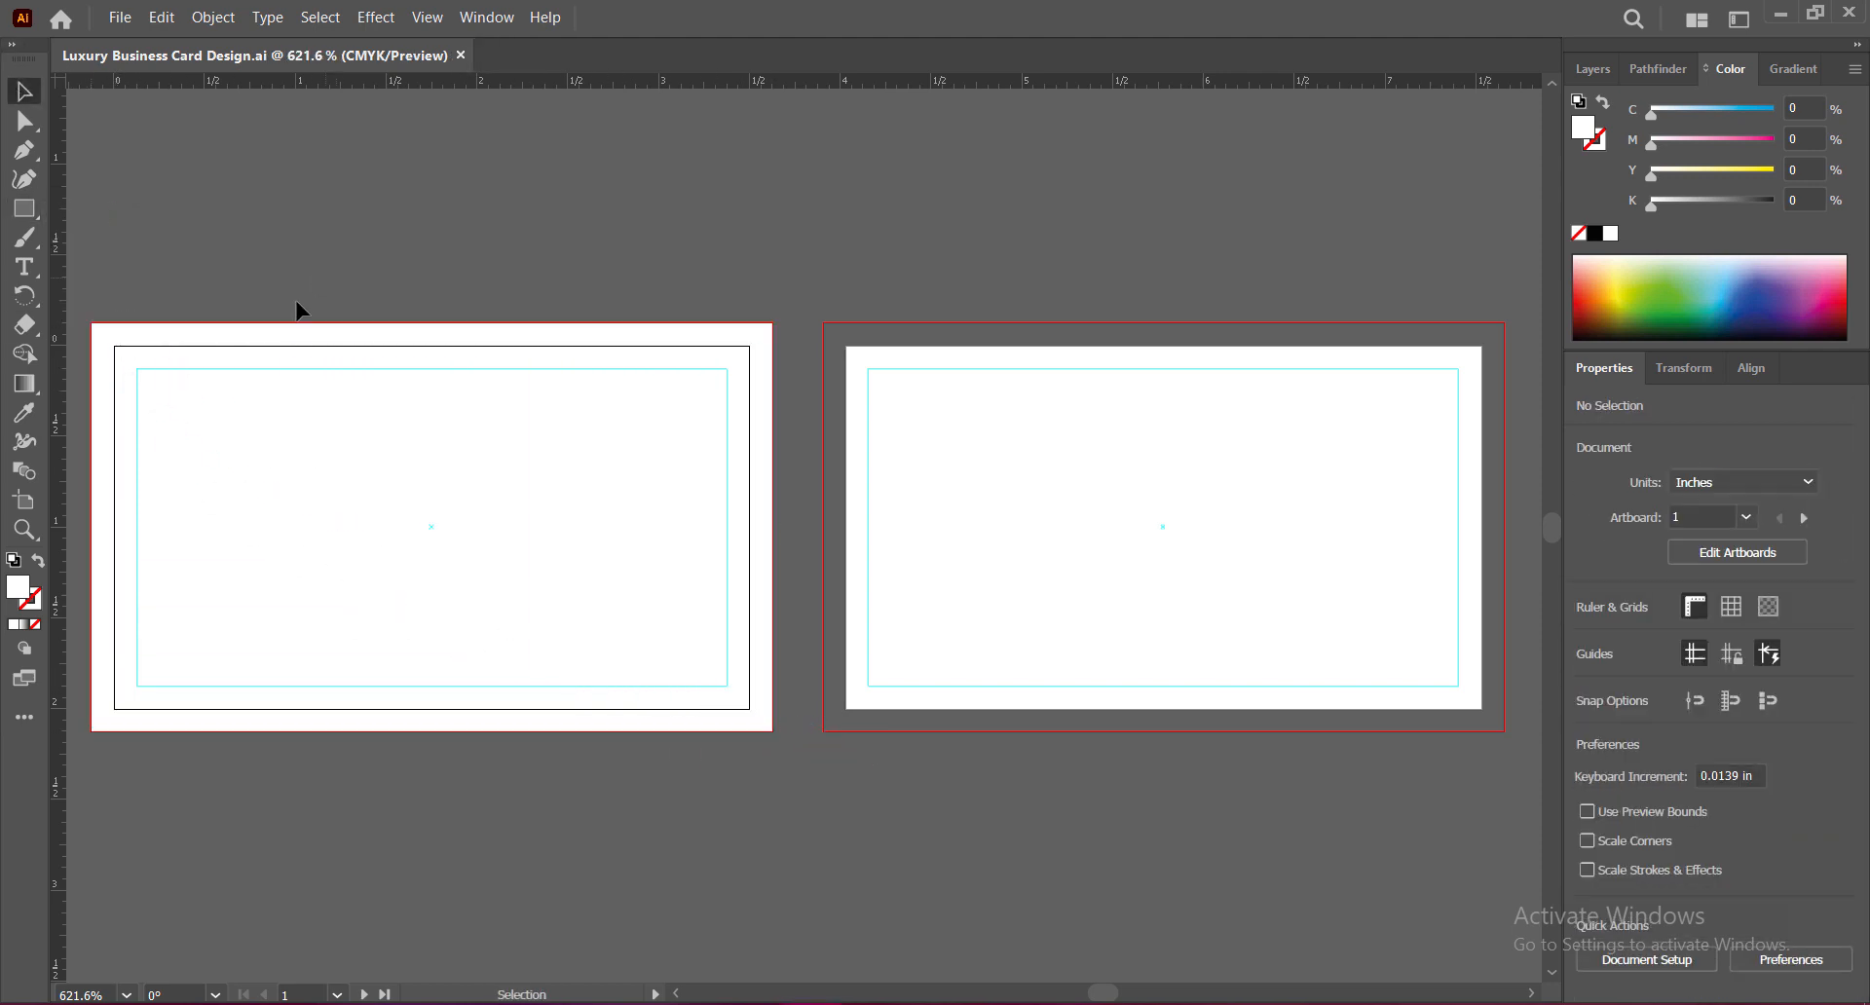
click(537, 574)
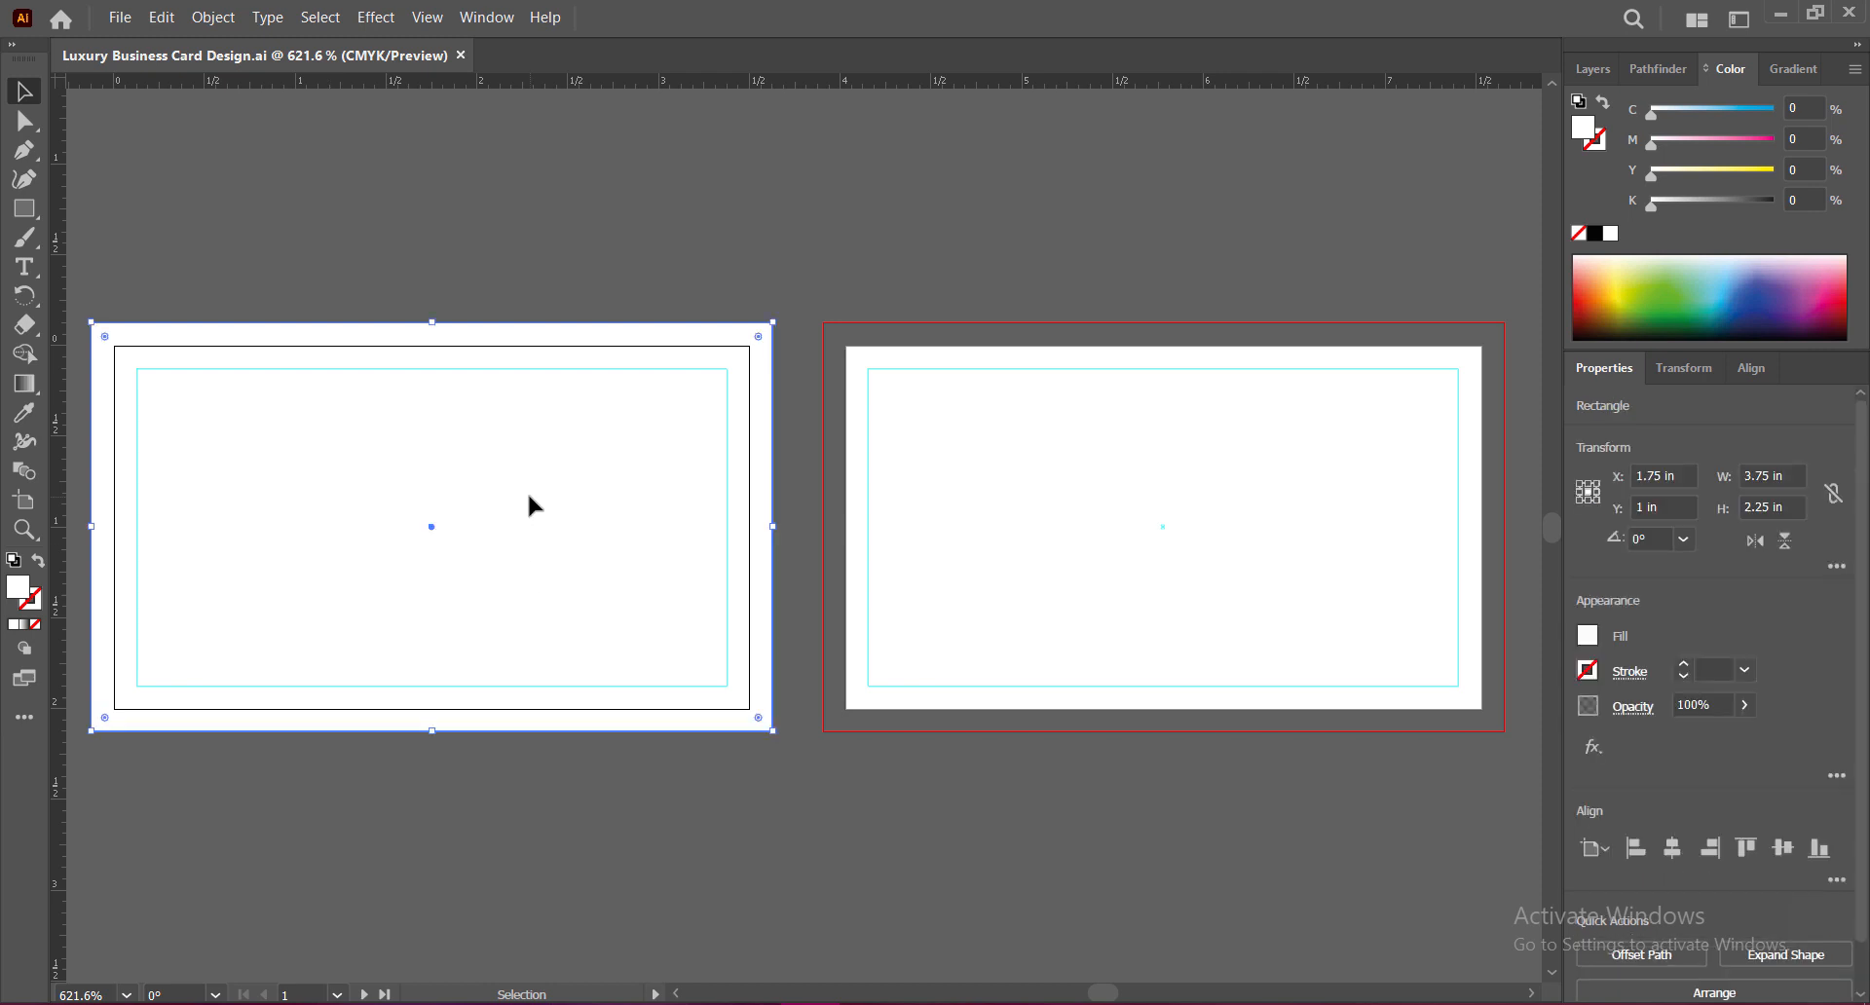
Step: Apply a radial gradient to the background and set both stops to dark greys
click(1792, 69)
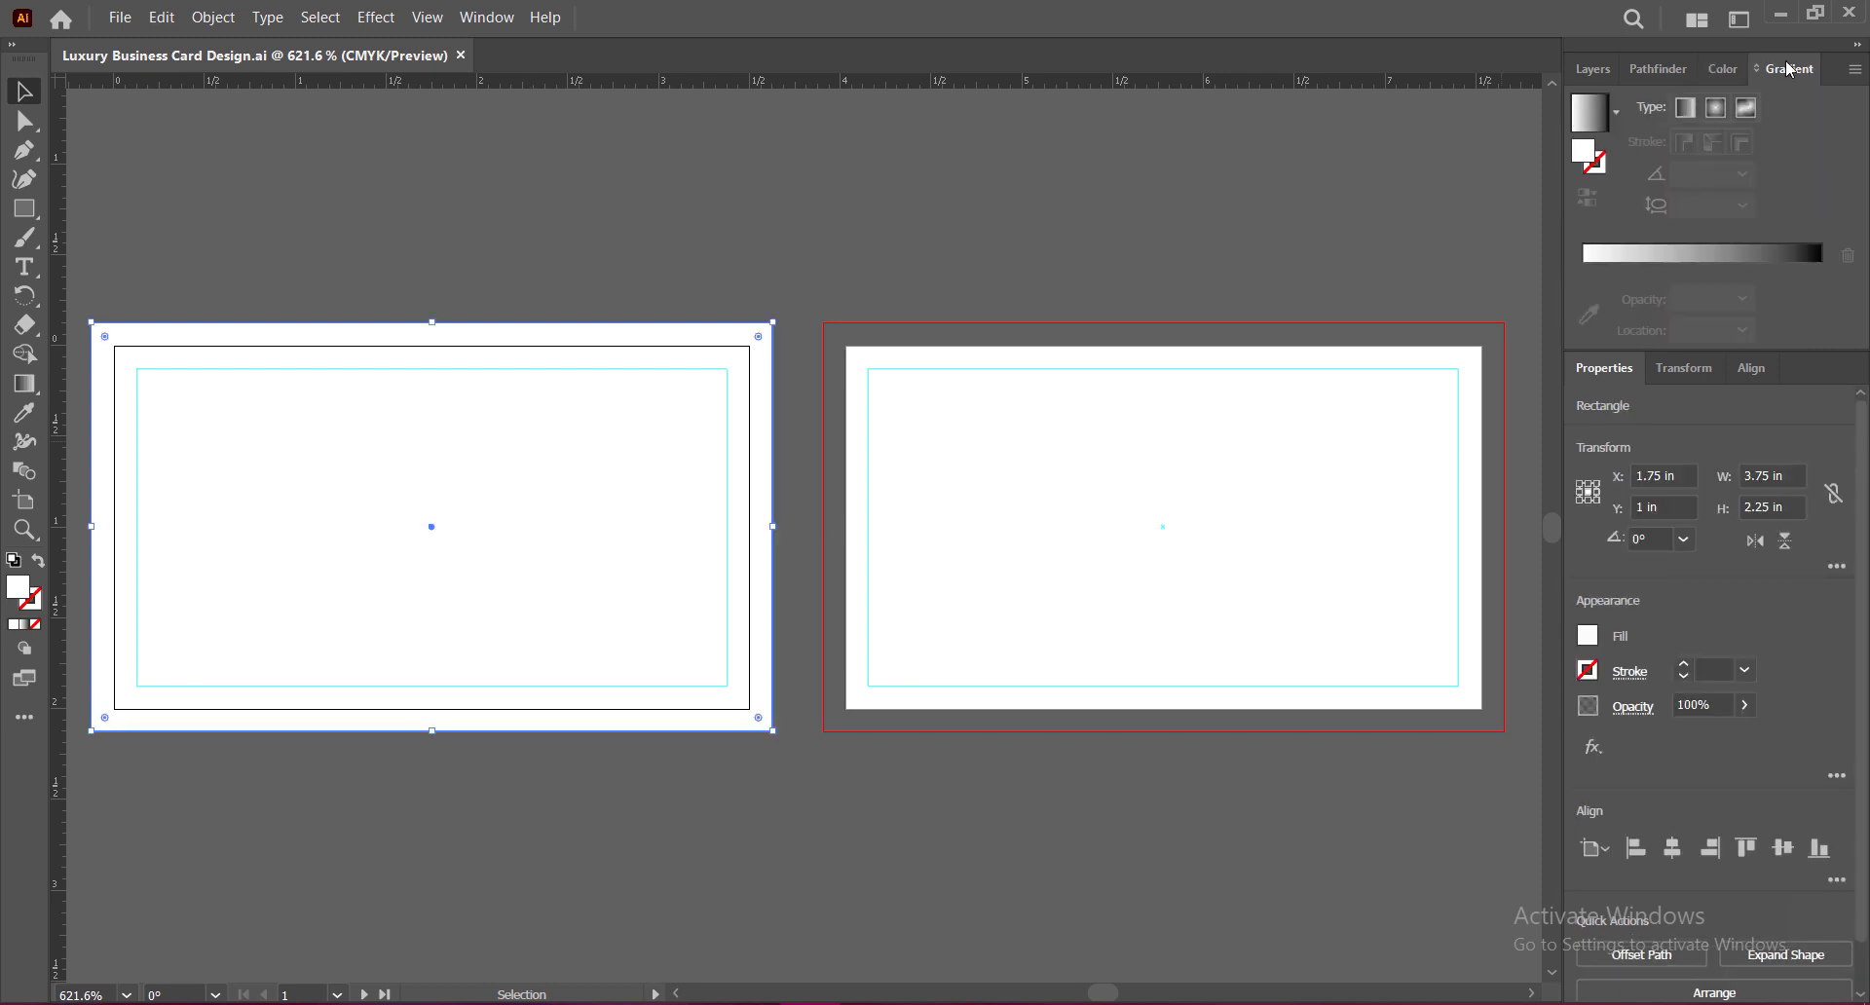
click(1818, 266)
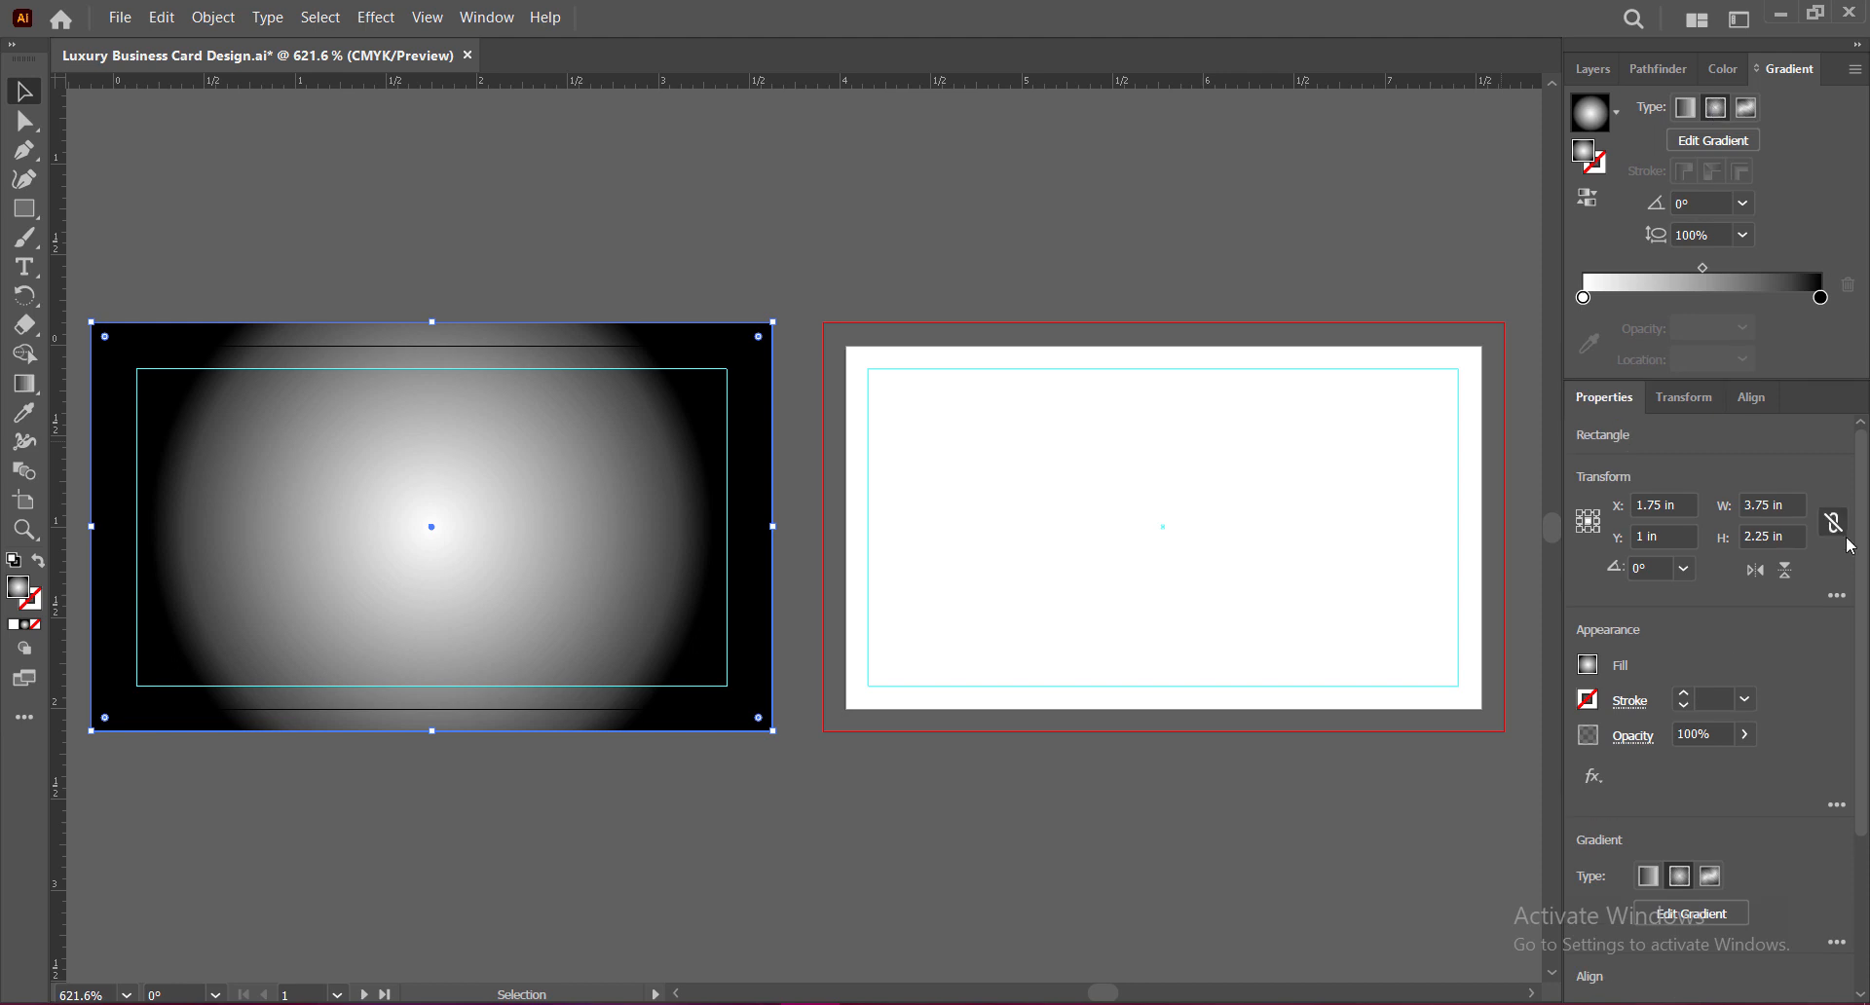
double_click(1819, 298)
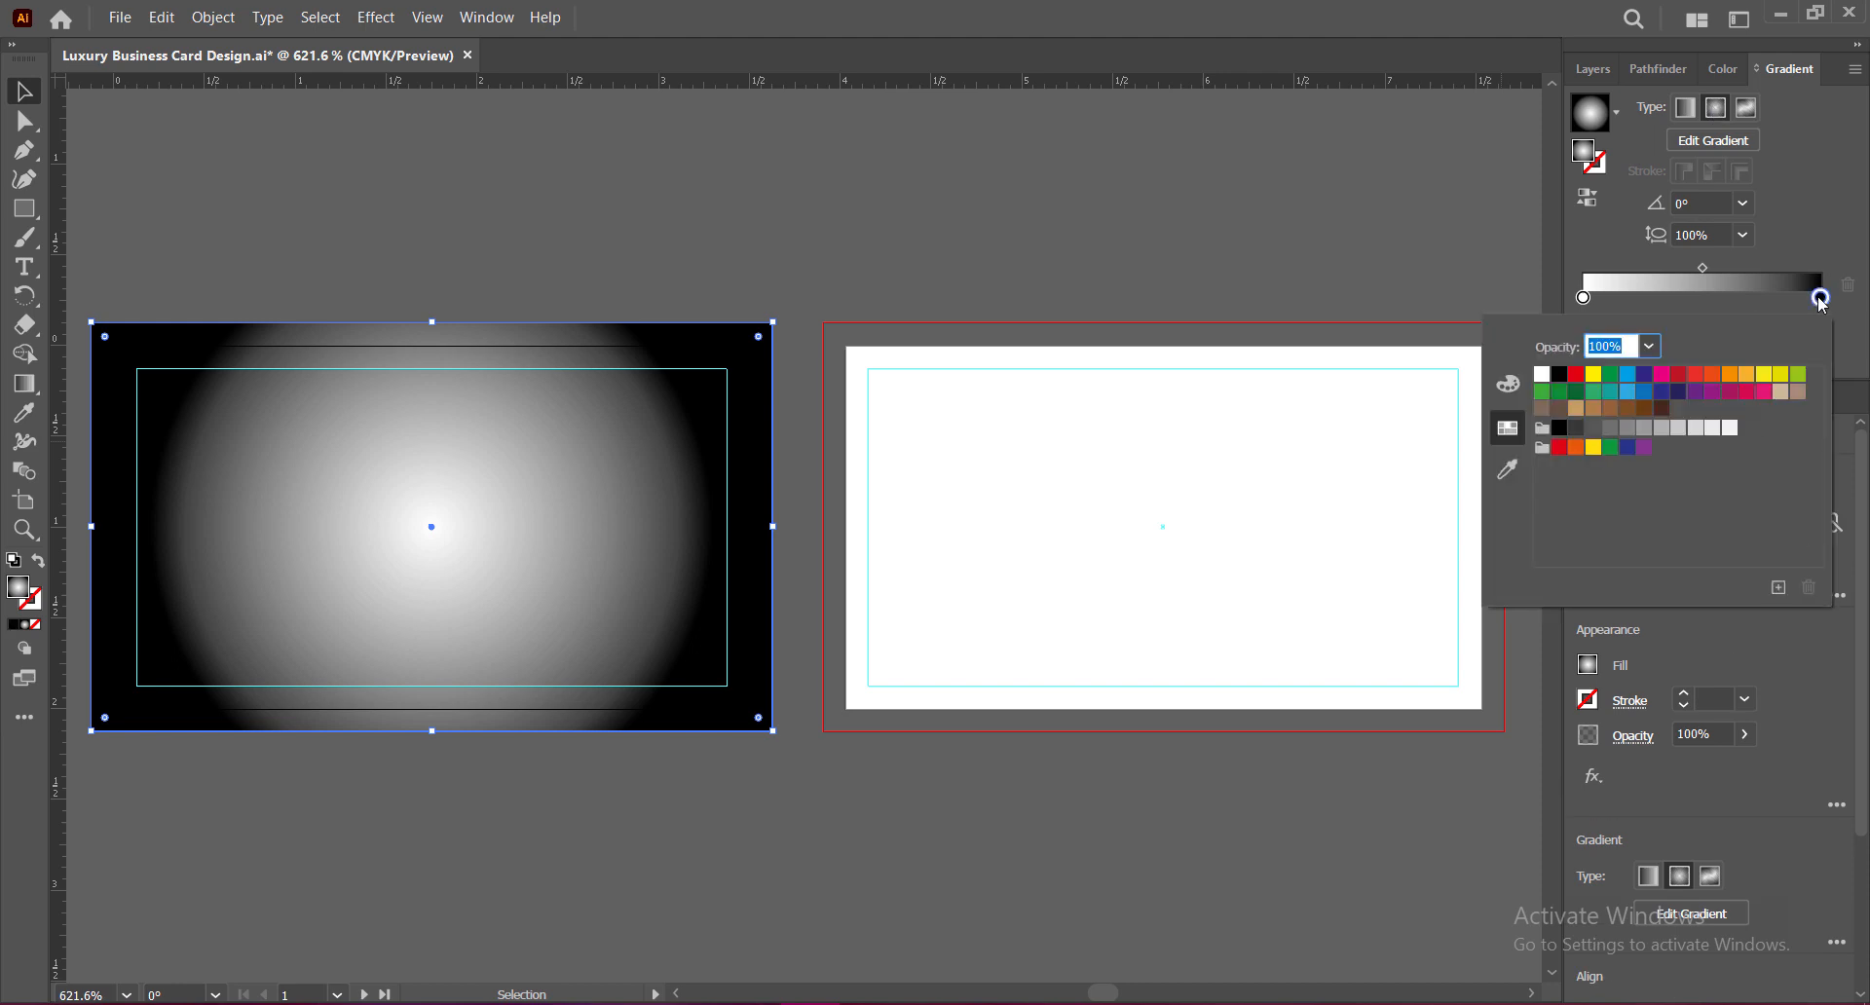
click(1577, 430)
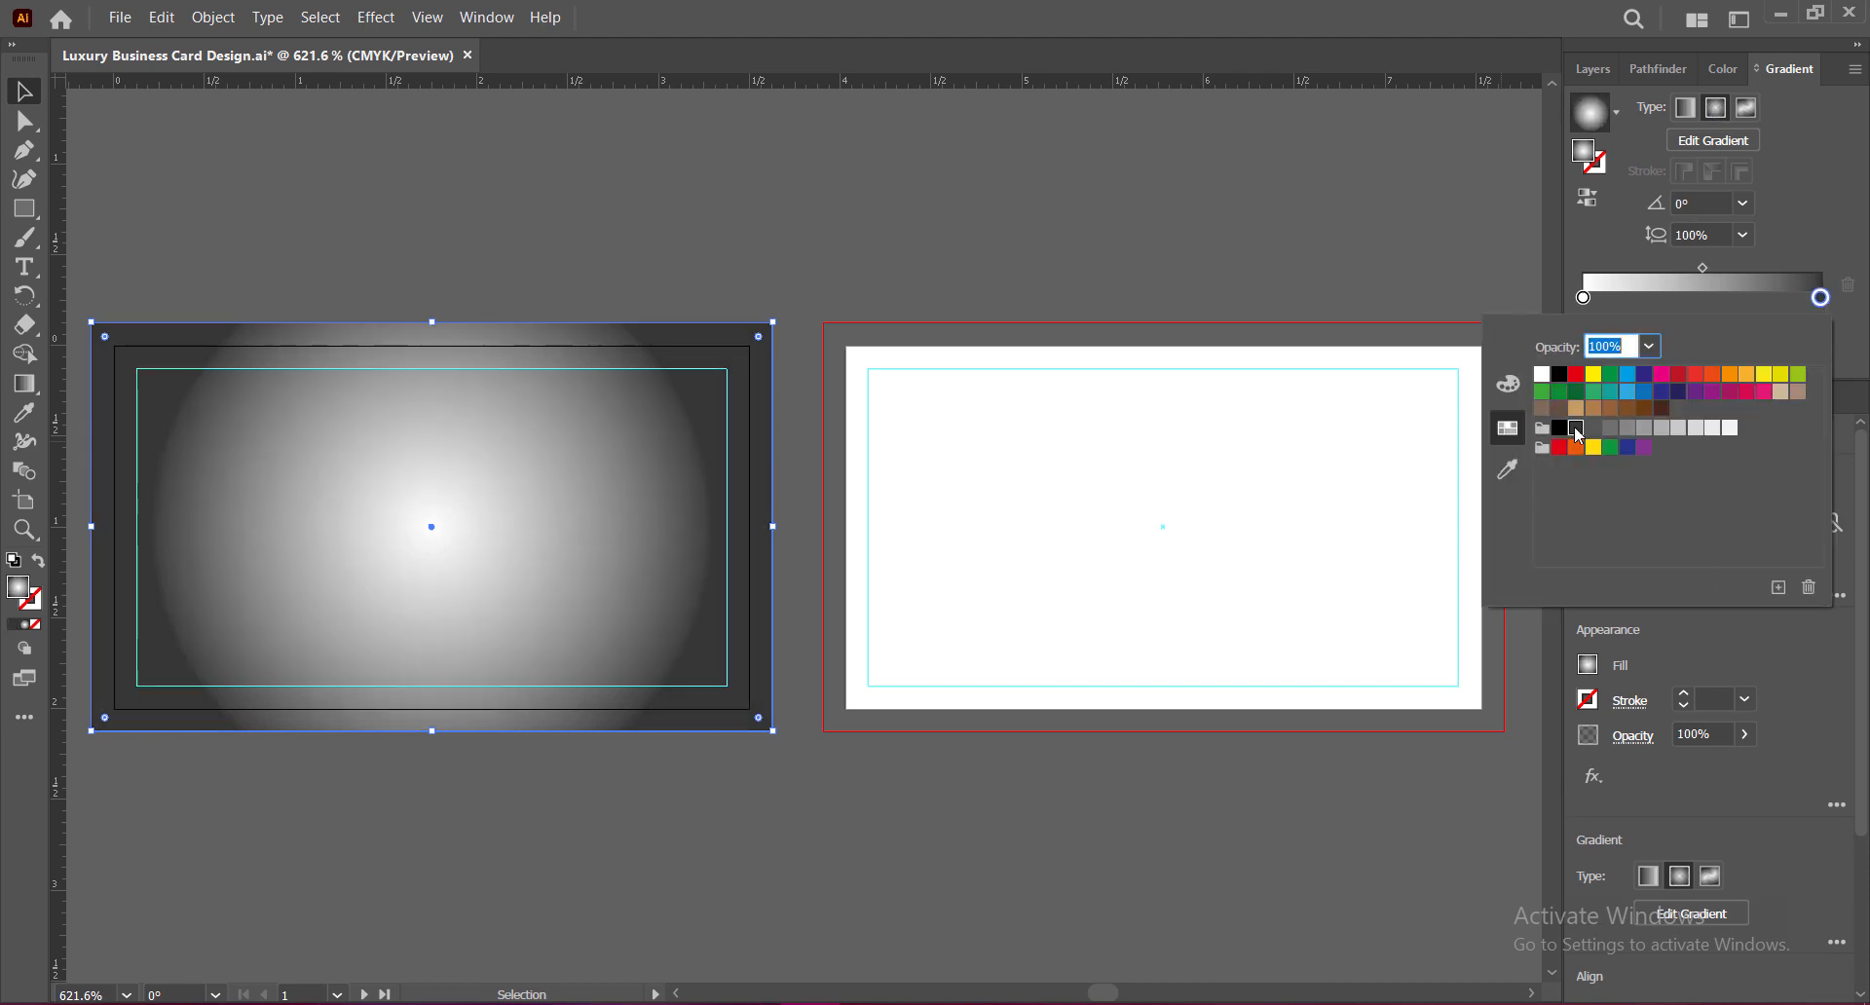
click(1815, 213)
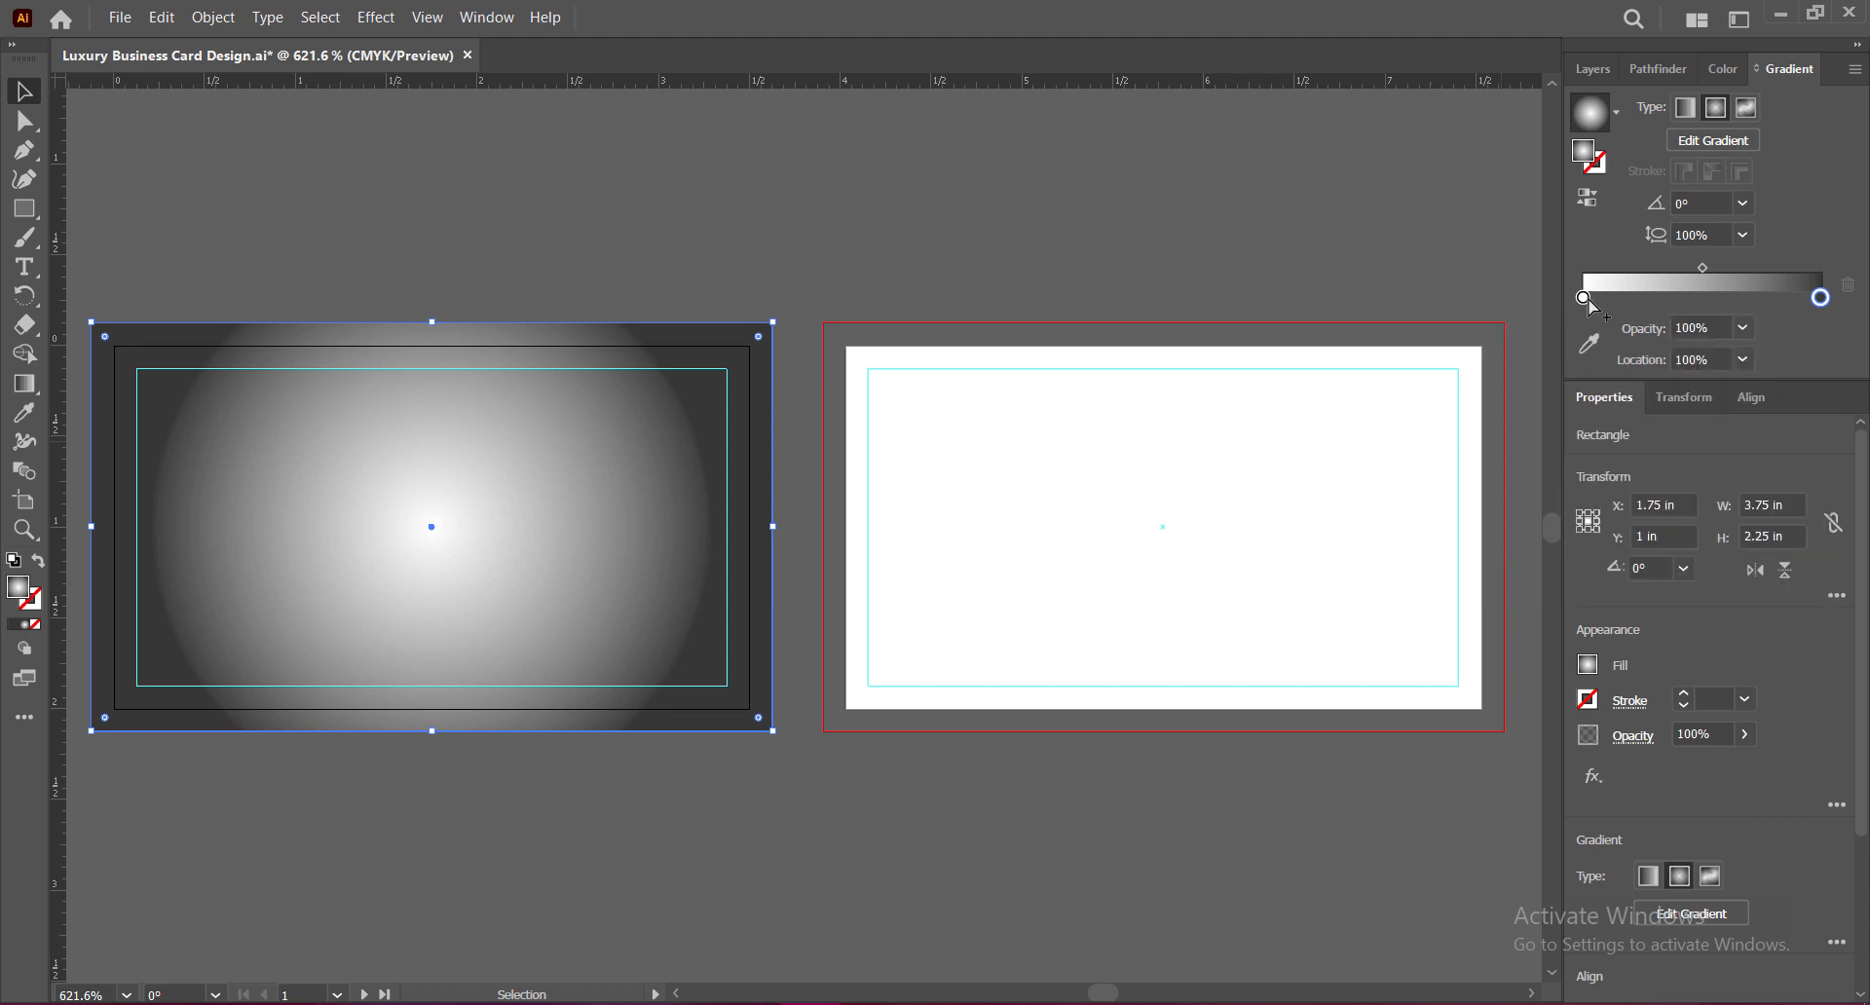
click(1584, 298)
double_click(1585, 299)
click(1611, 429)
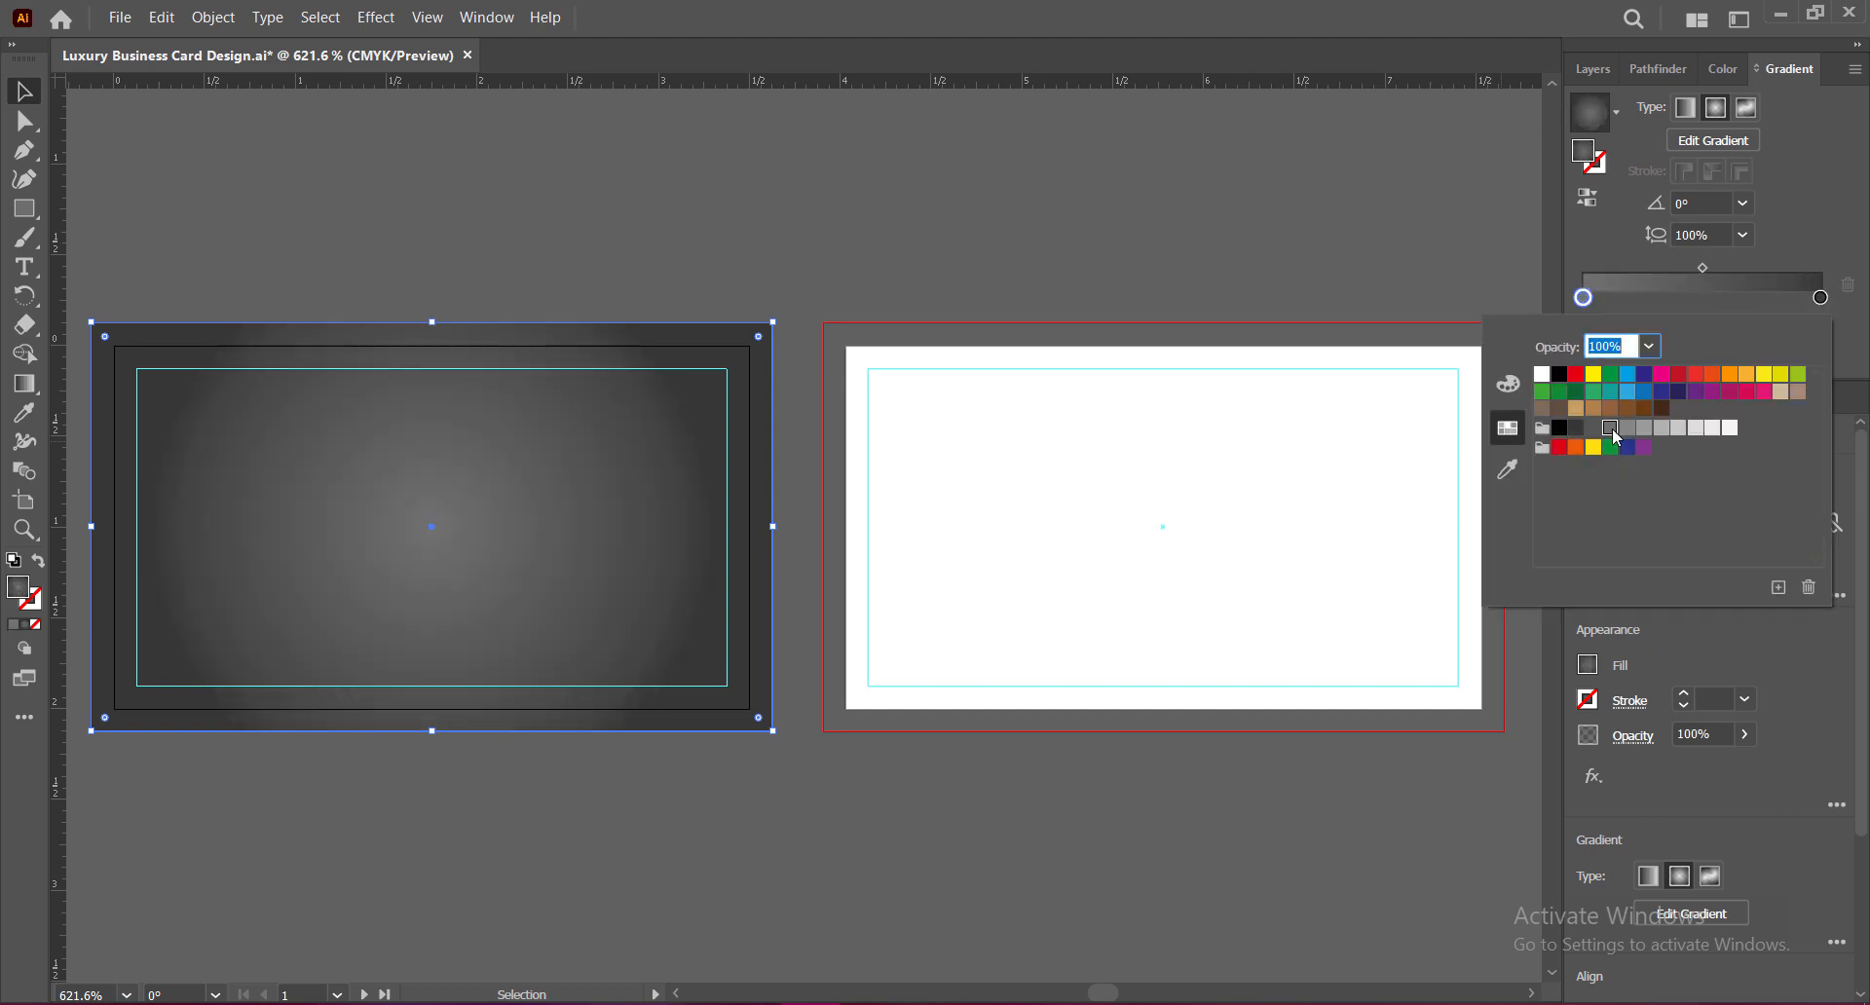
click(1594, 429)
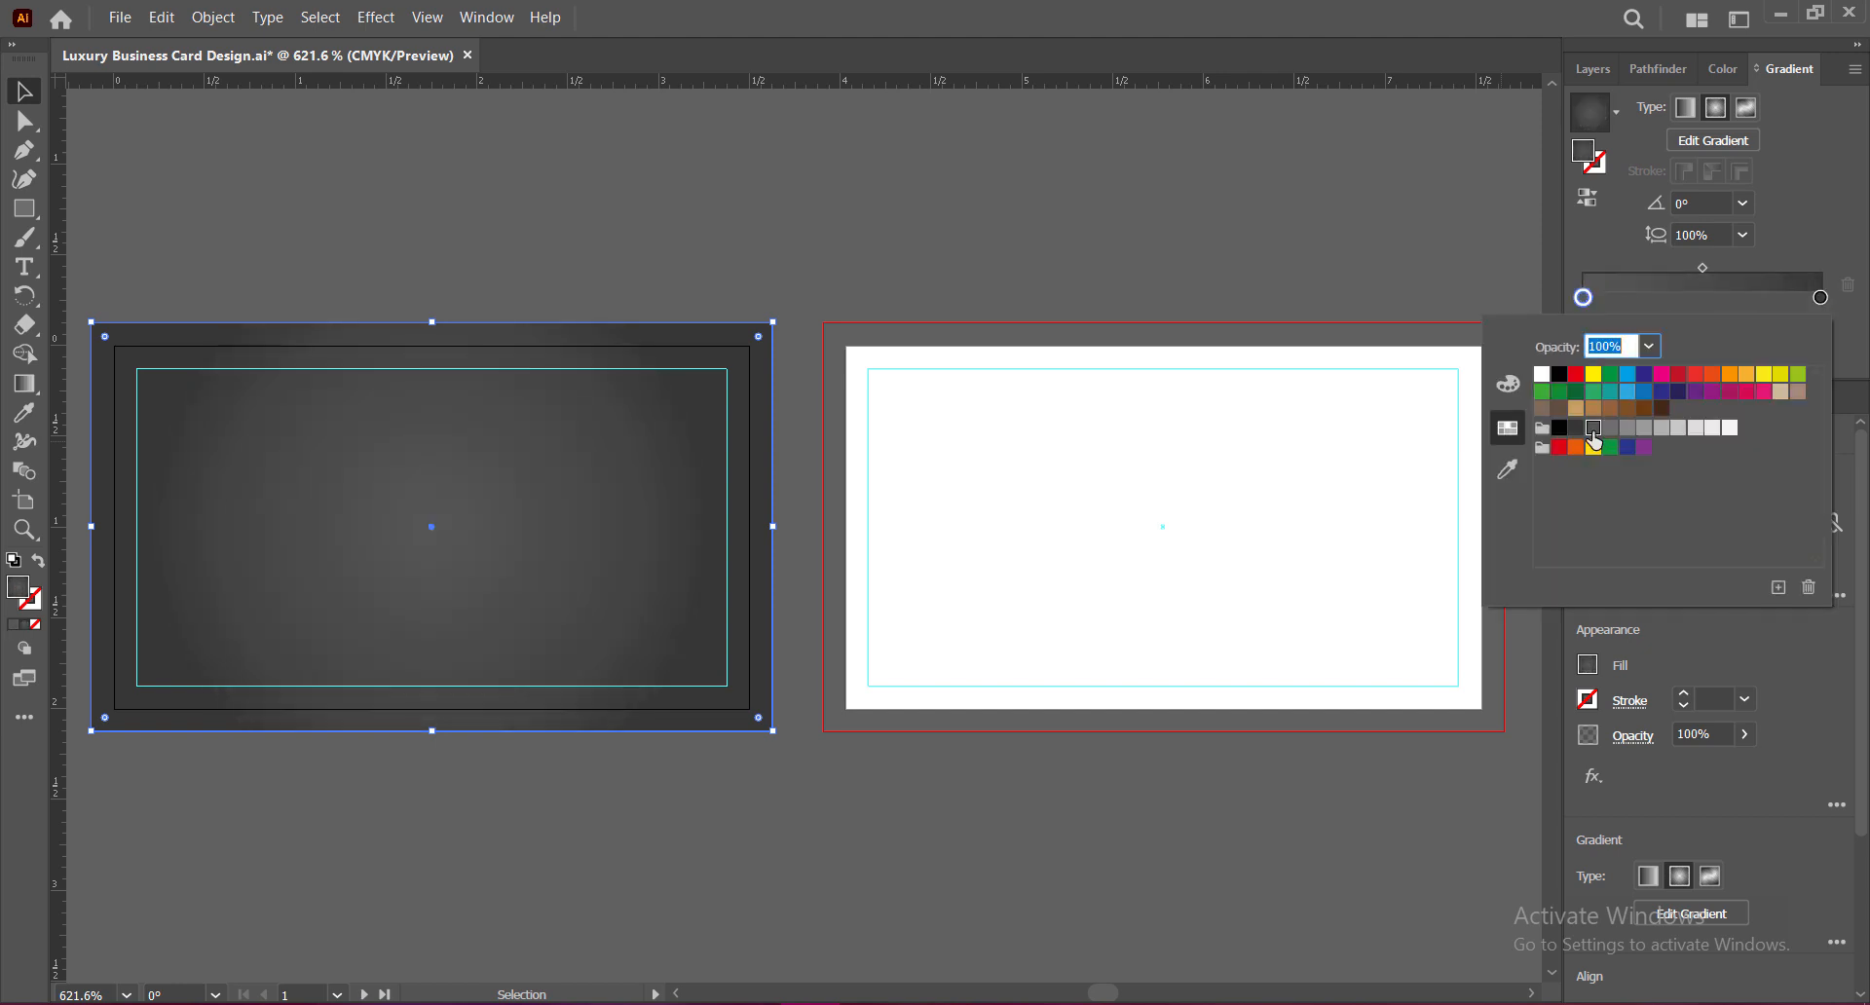
click(1816, 216)
Step: Try brown, navy and grey for the outer gradient stop, settling on black
click(1820, 298)
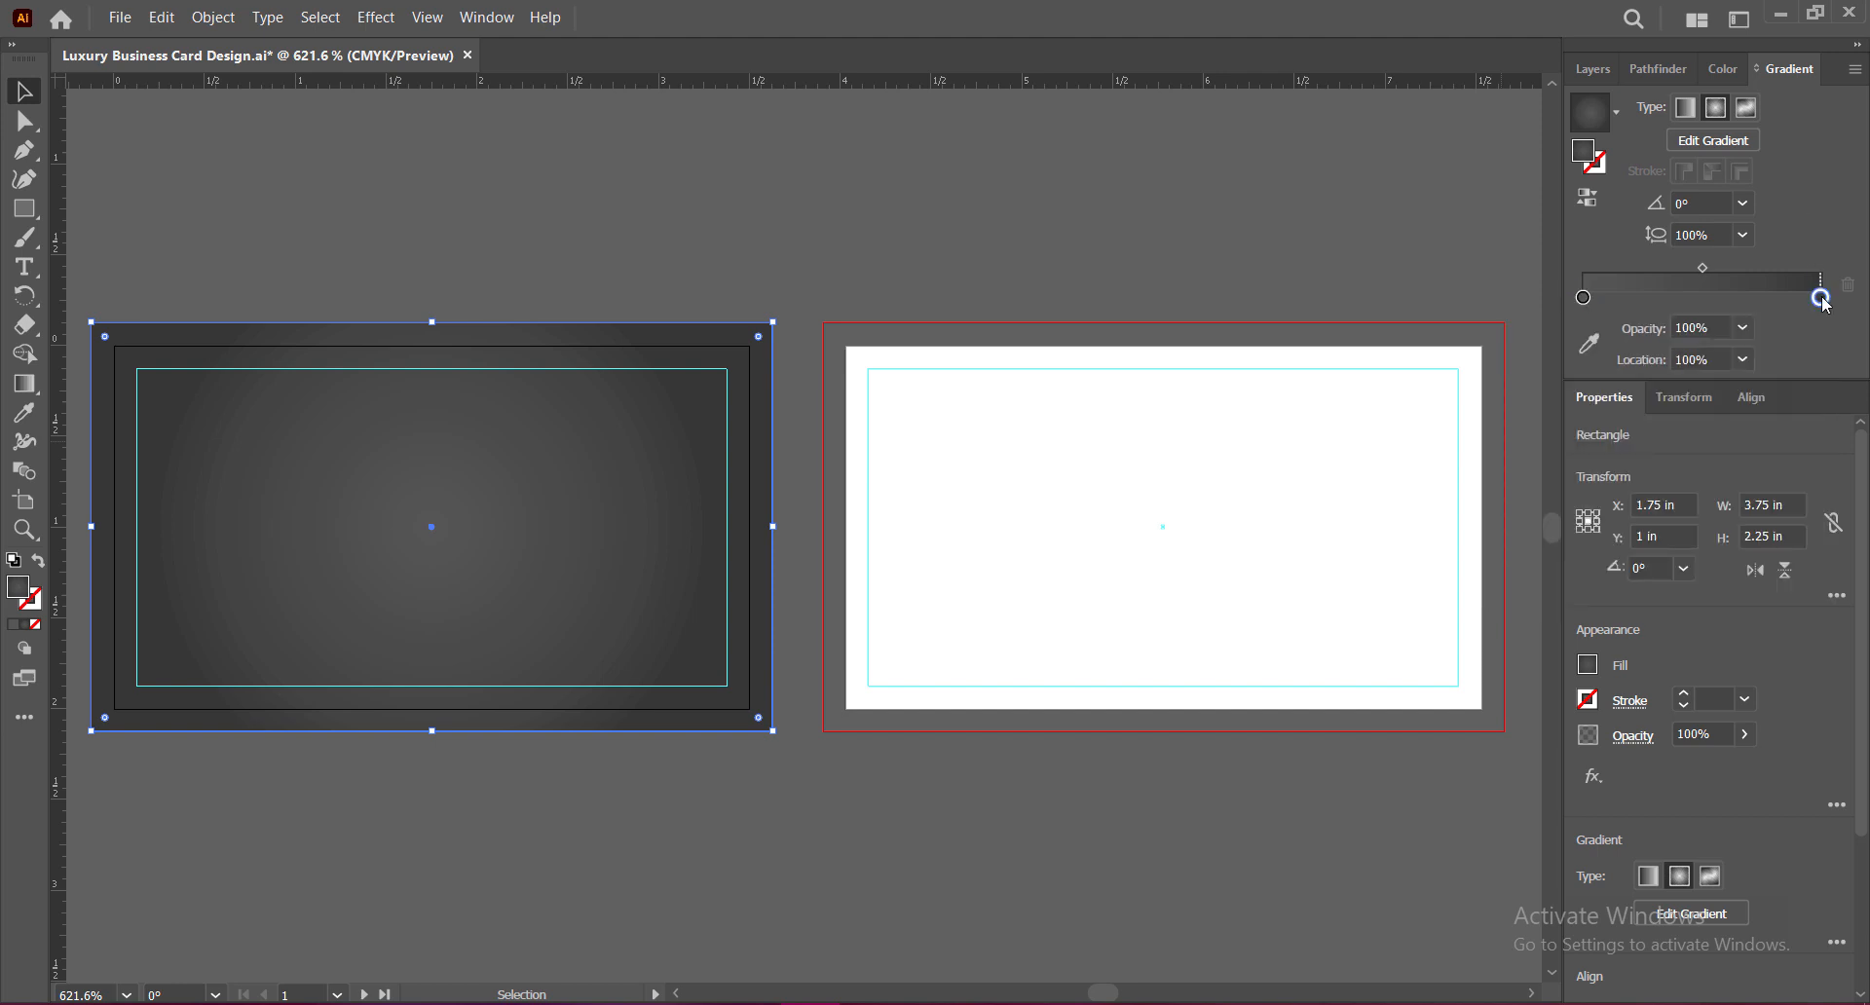
double_click(1820, 298)
click(1662, 409)
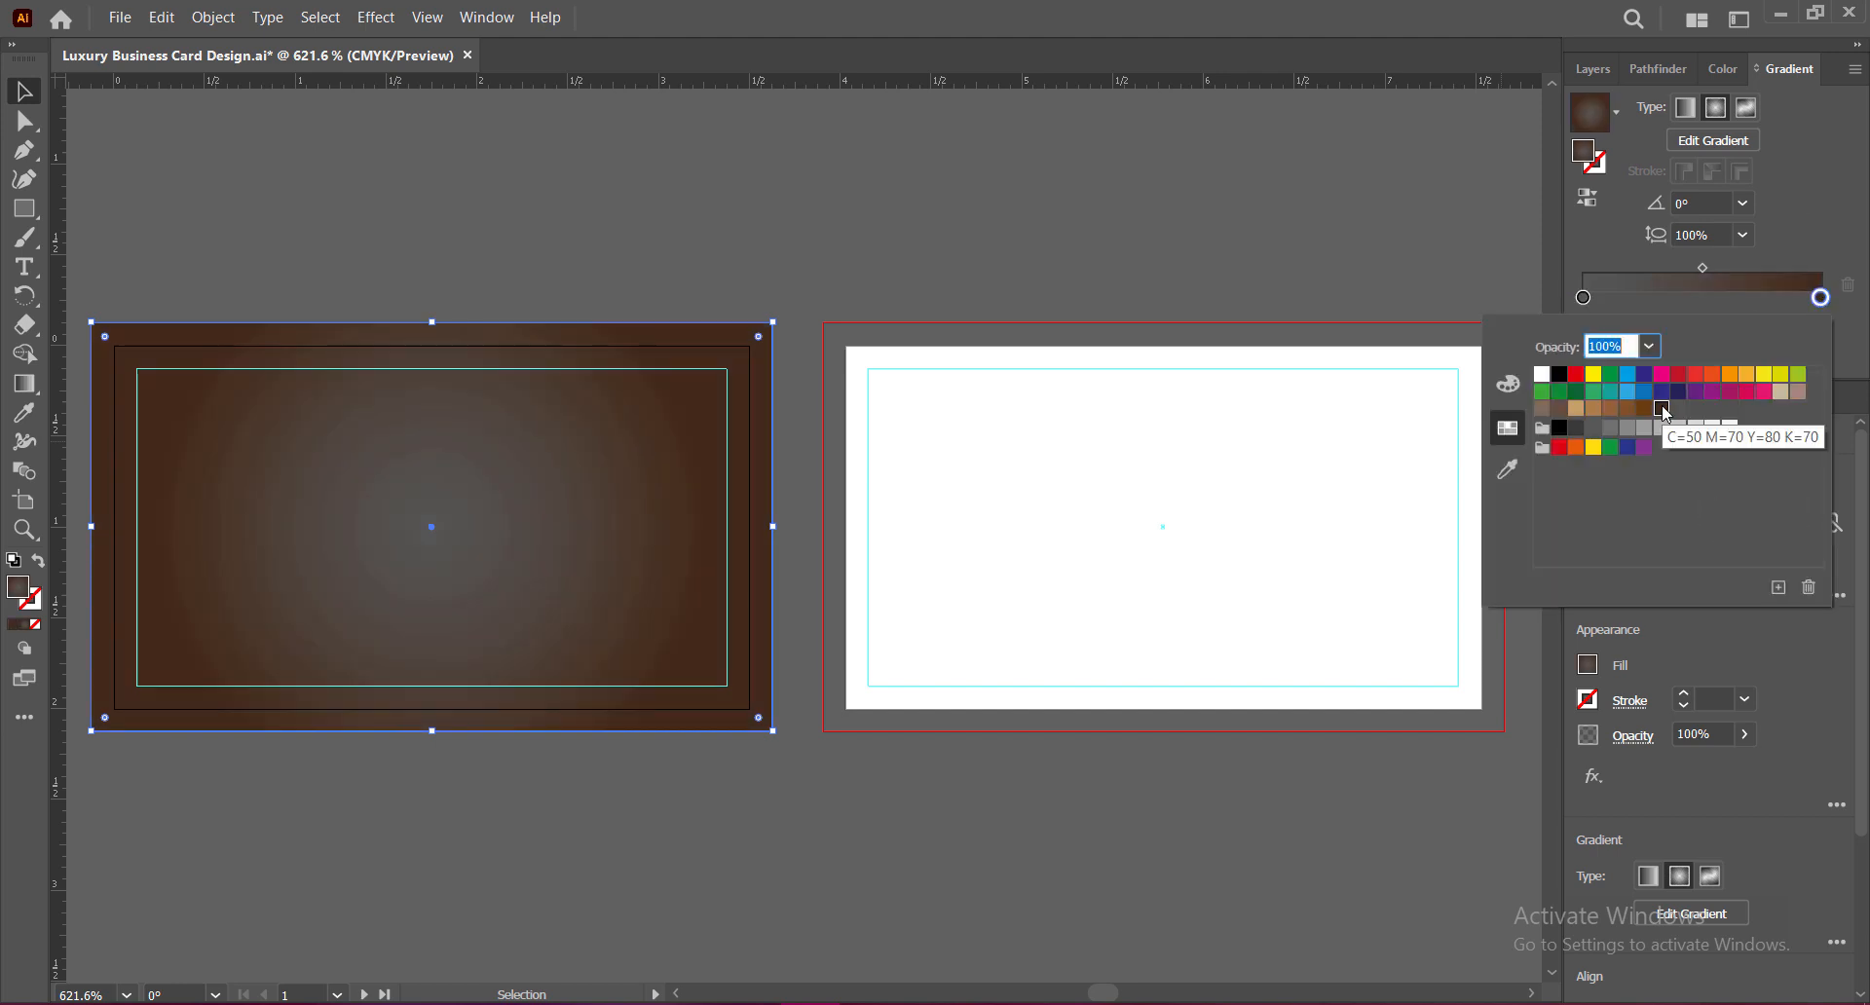
click(1677, 392)
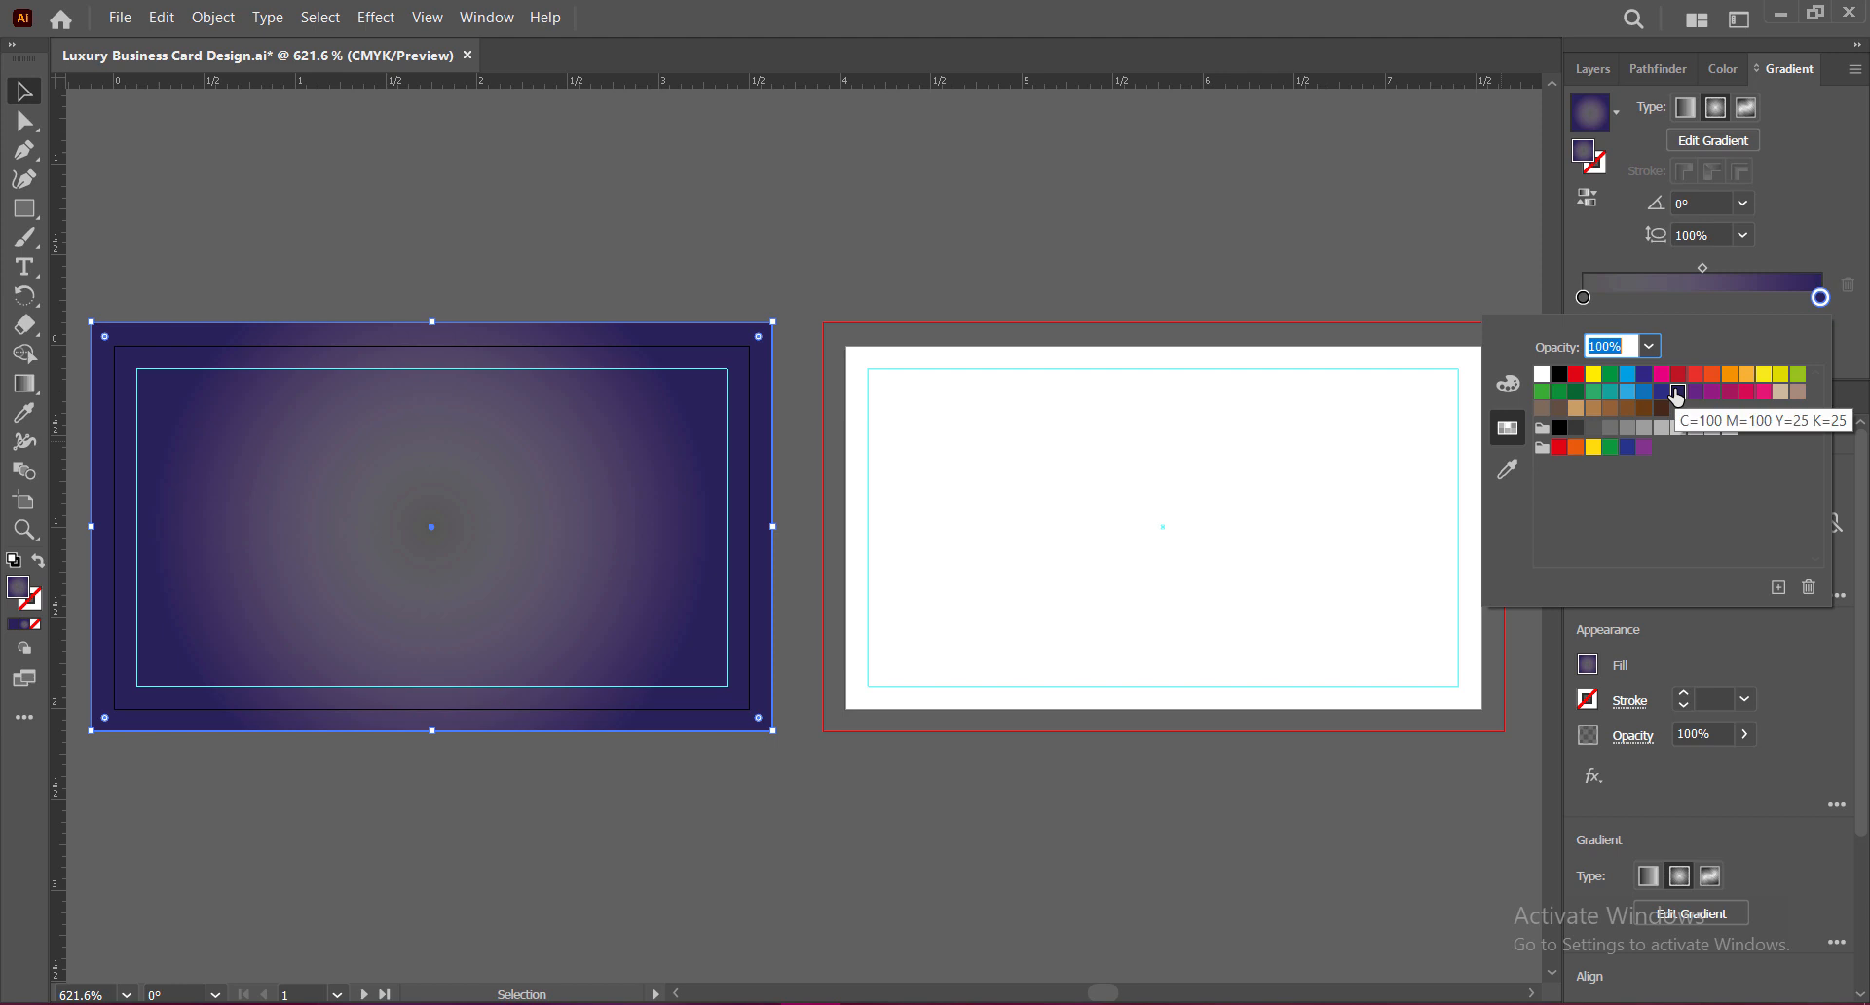
click(1661, 413)
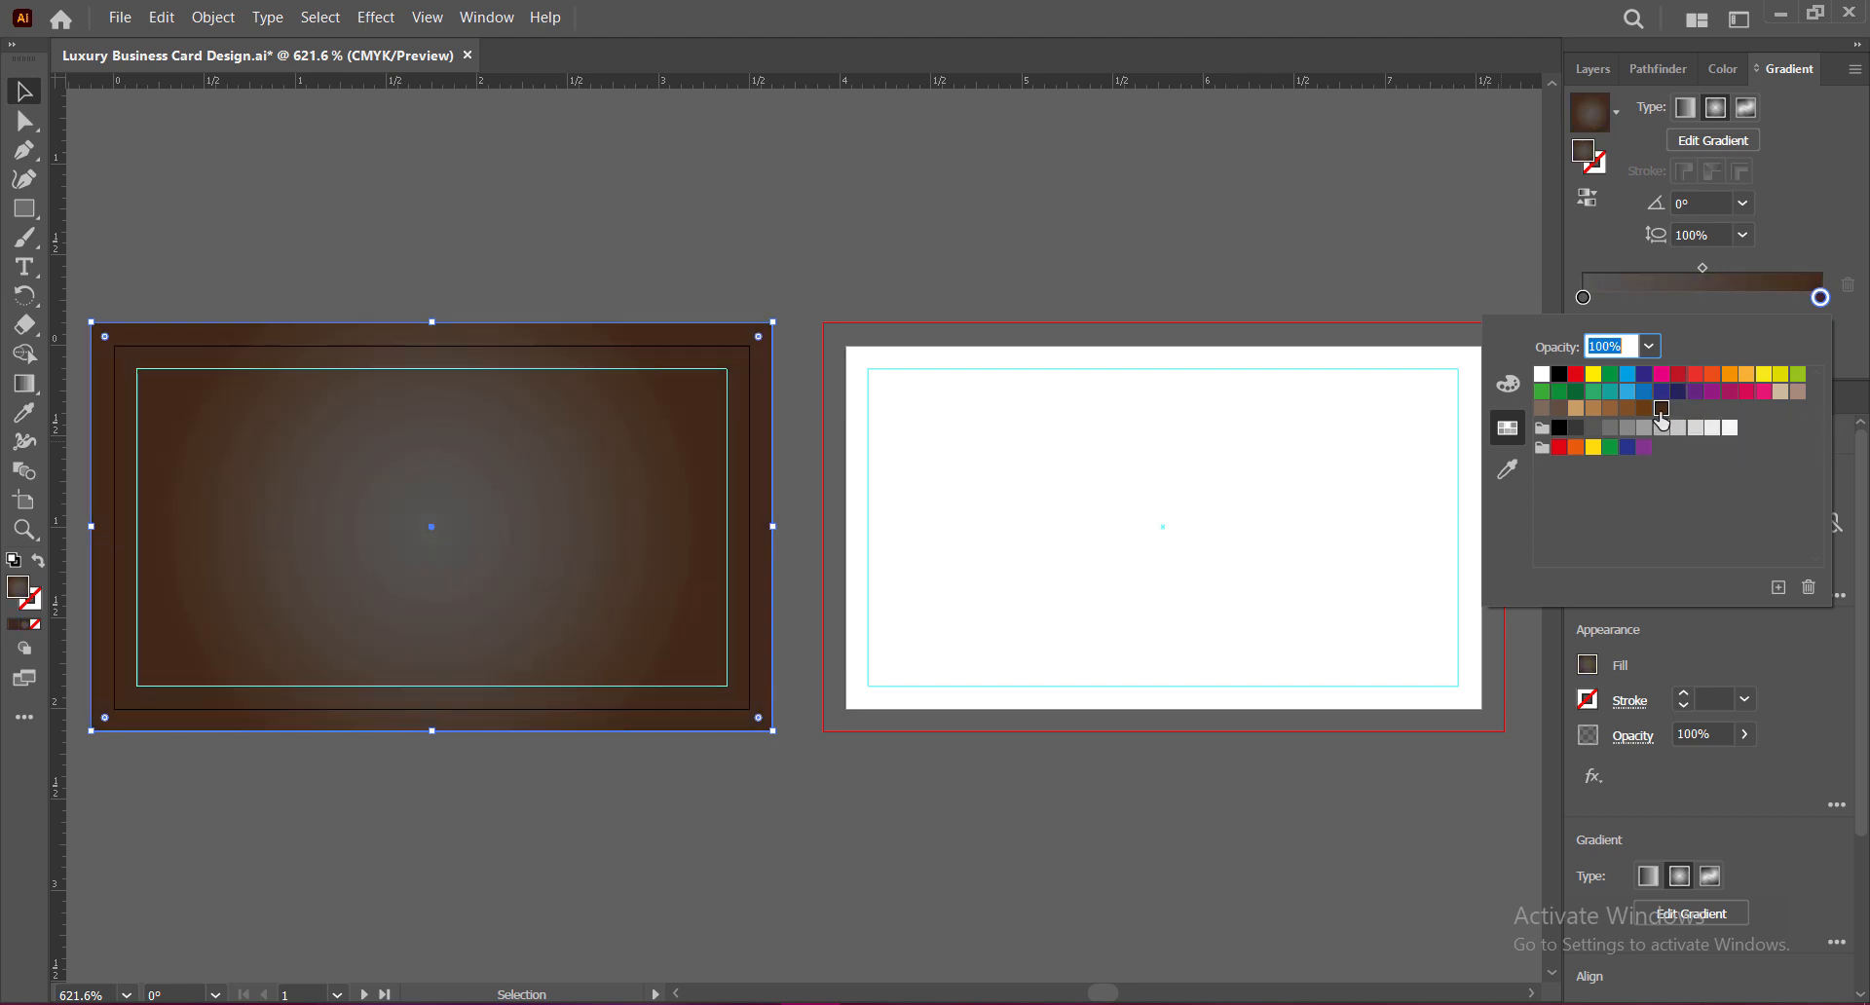
click(1576, 429)
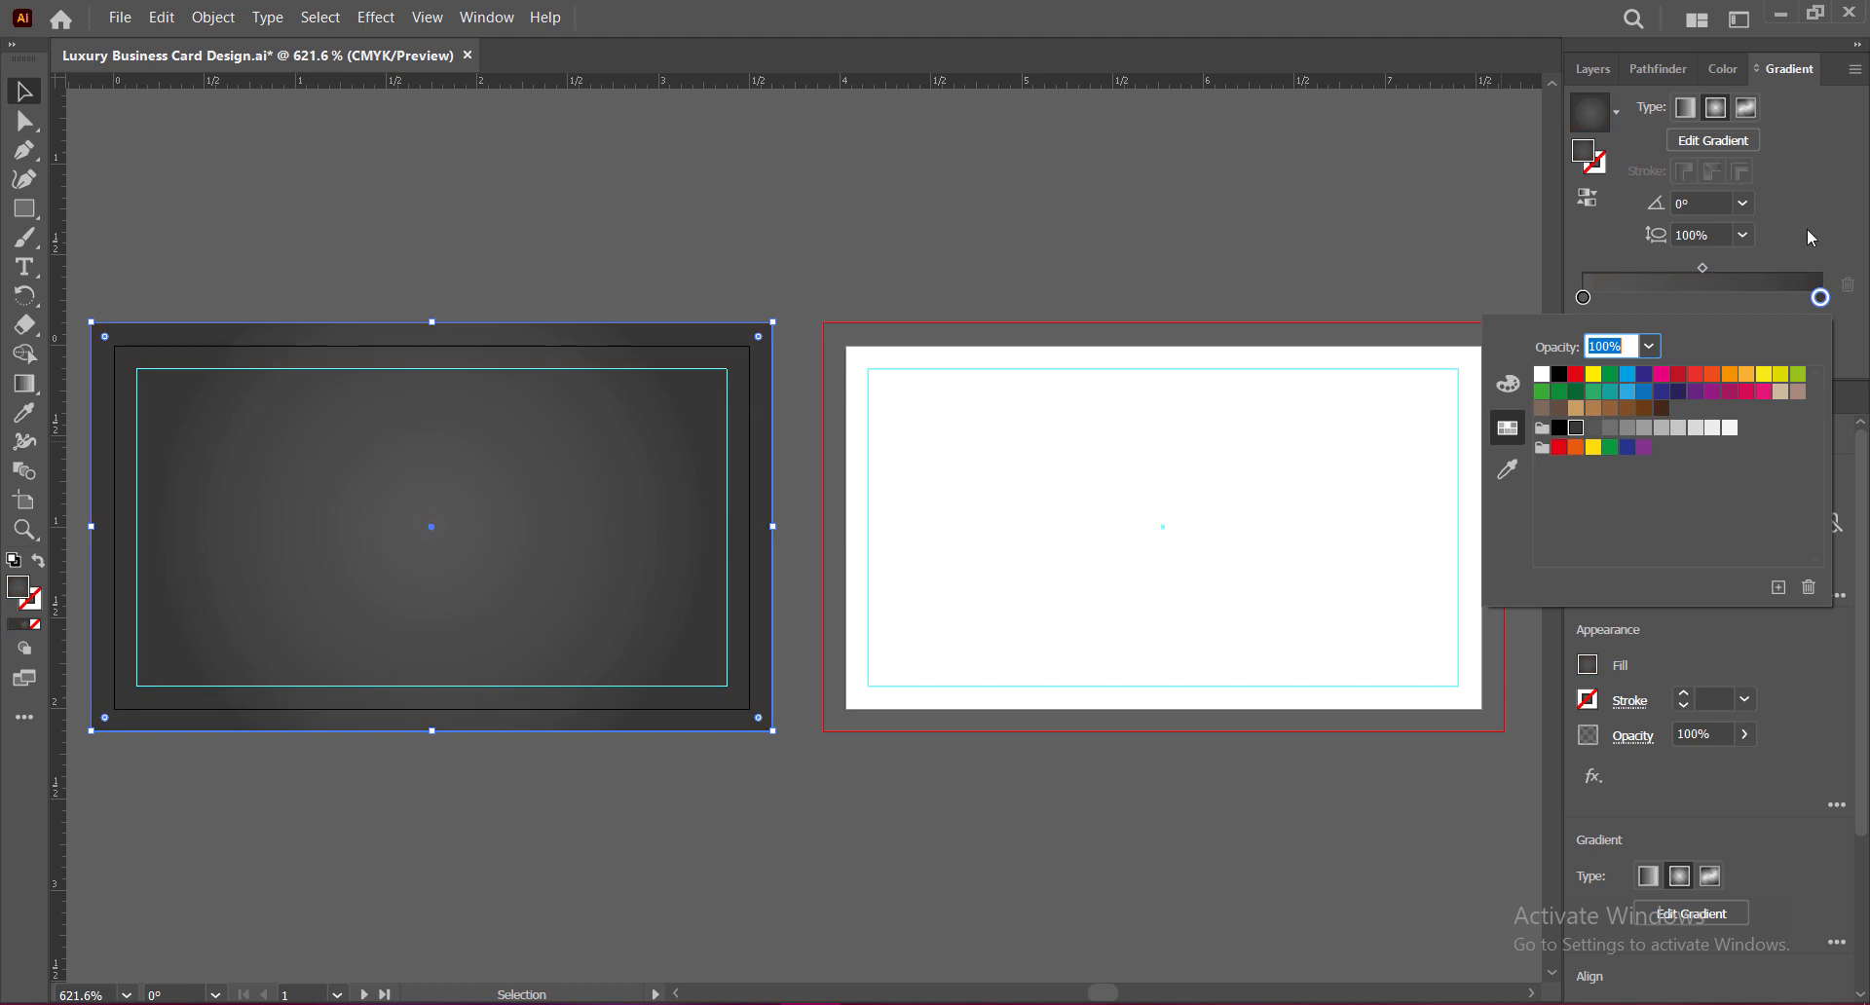
click(1560, 429)
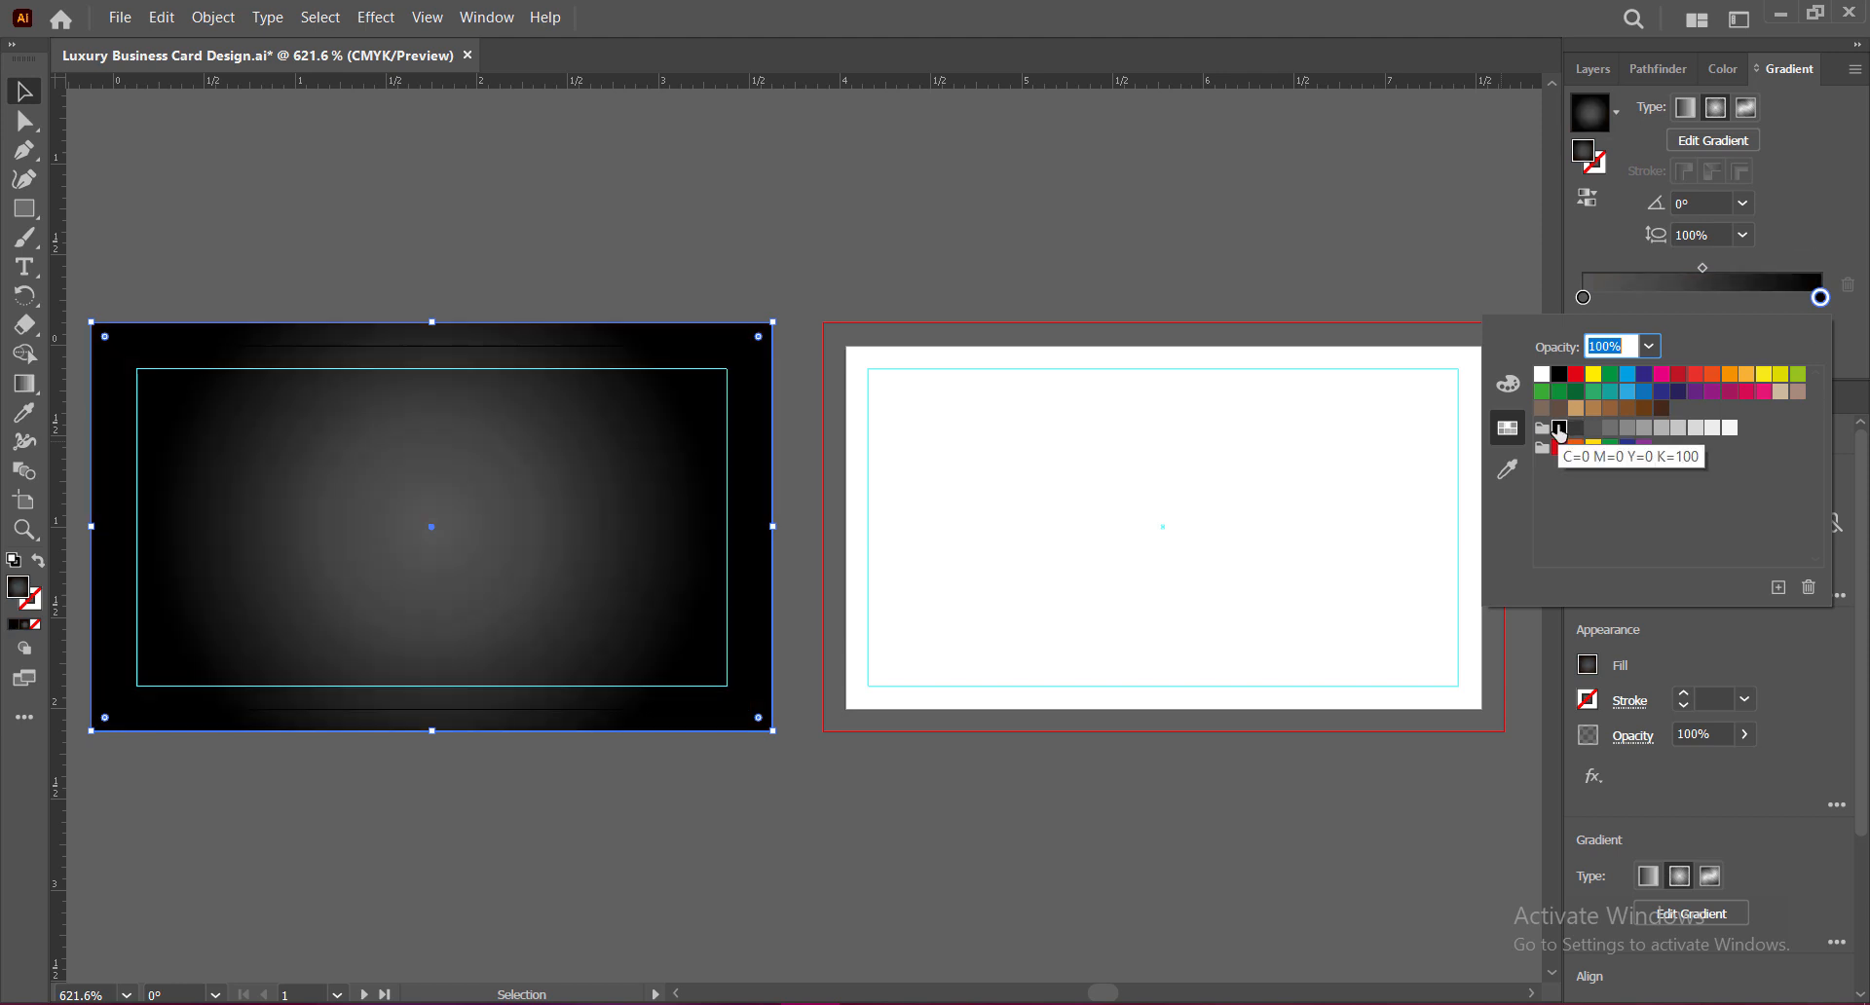
click(1583, 297)
Step: Set the centre stop to K=80 grey and the outer stop to K=90 grey
double_click(1583, 297)
click(1609, 428)
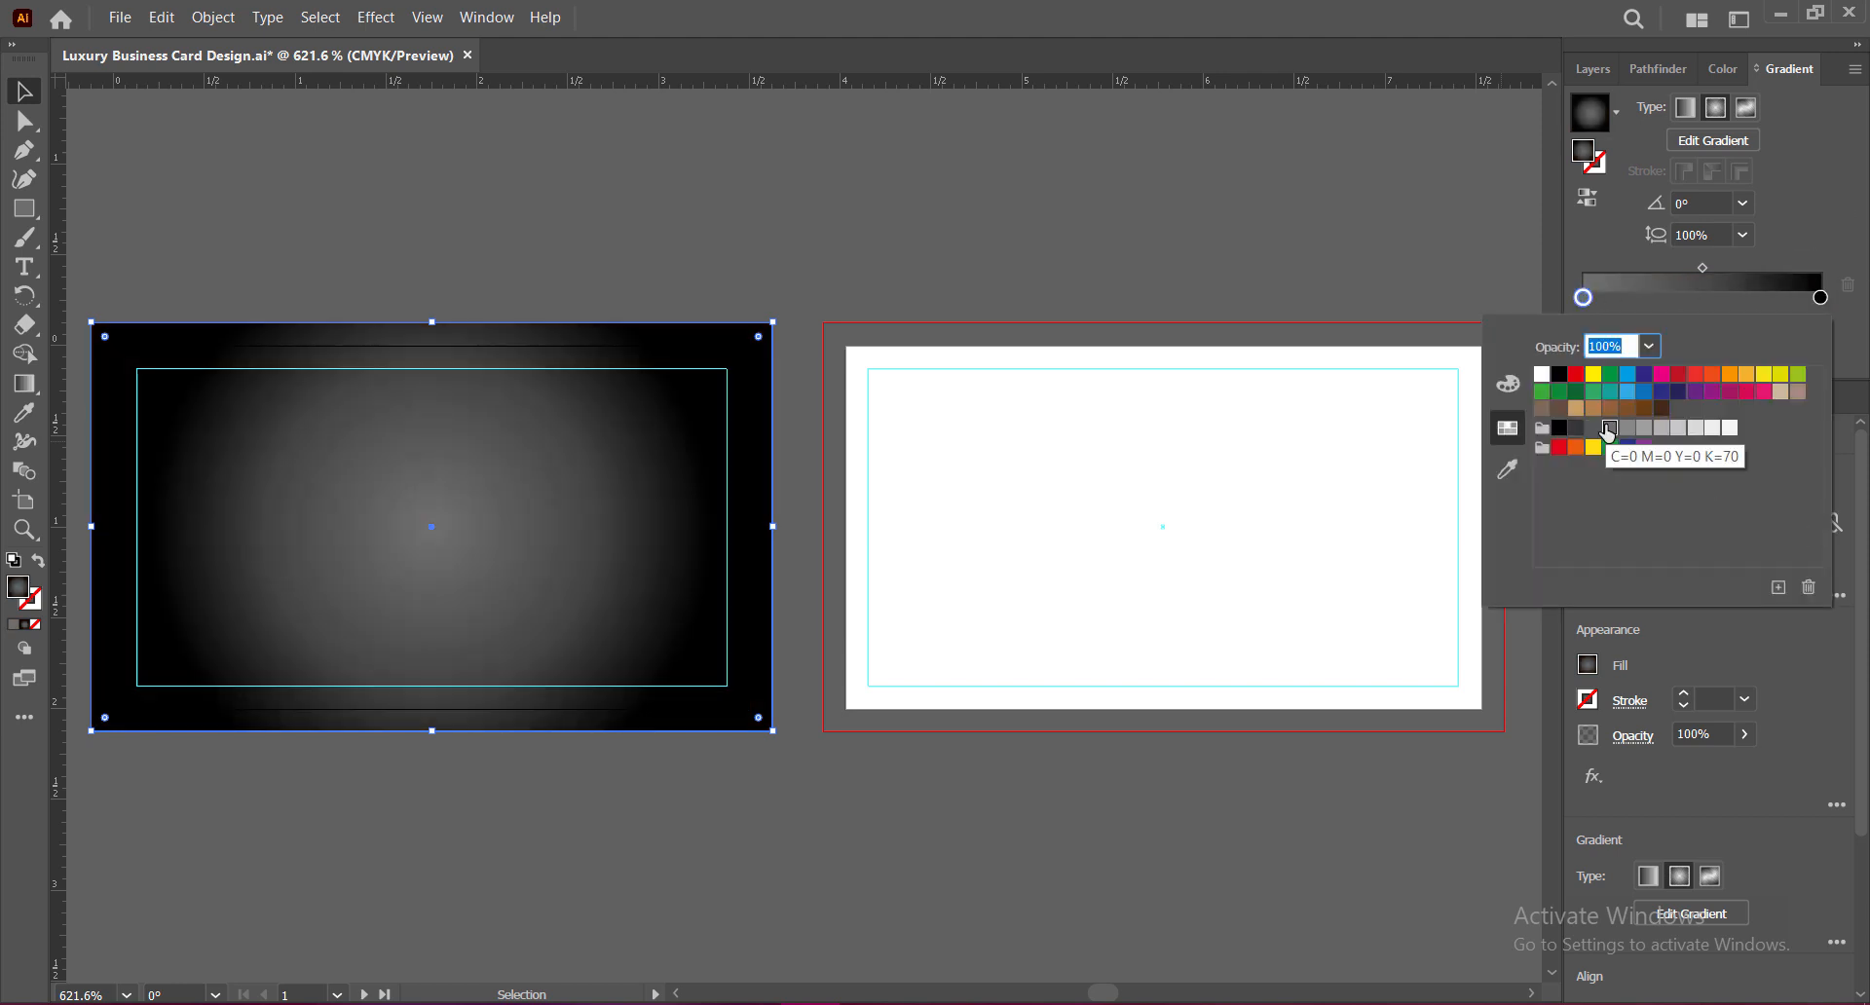
click(1595, 429)
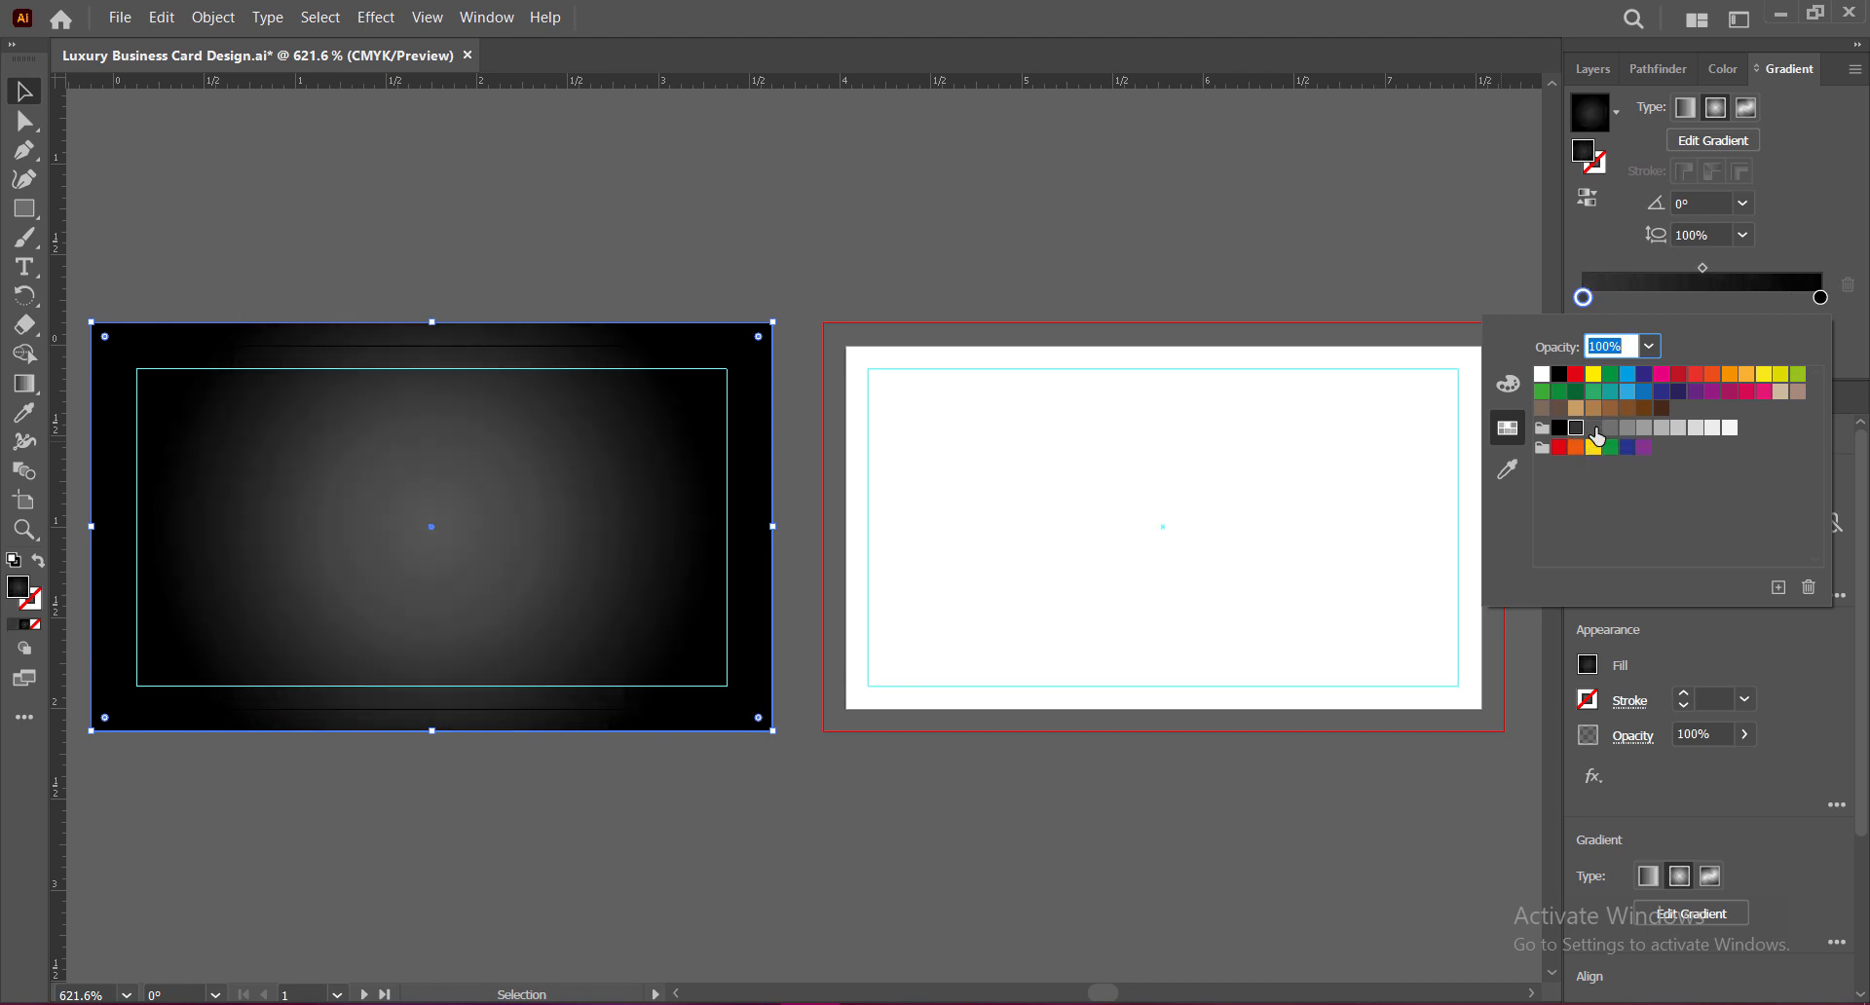
click(1627, 409)
click(1644, 408)
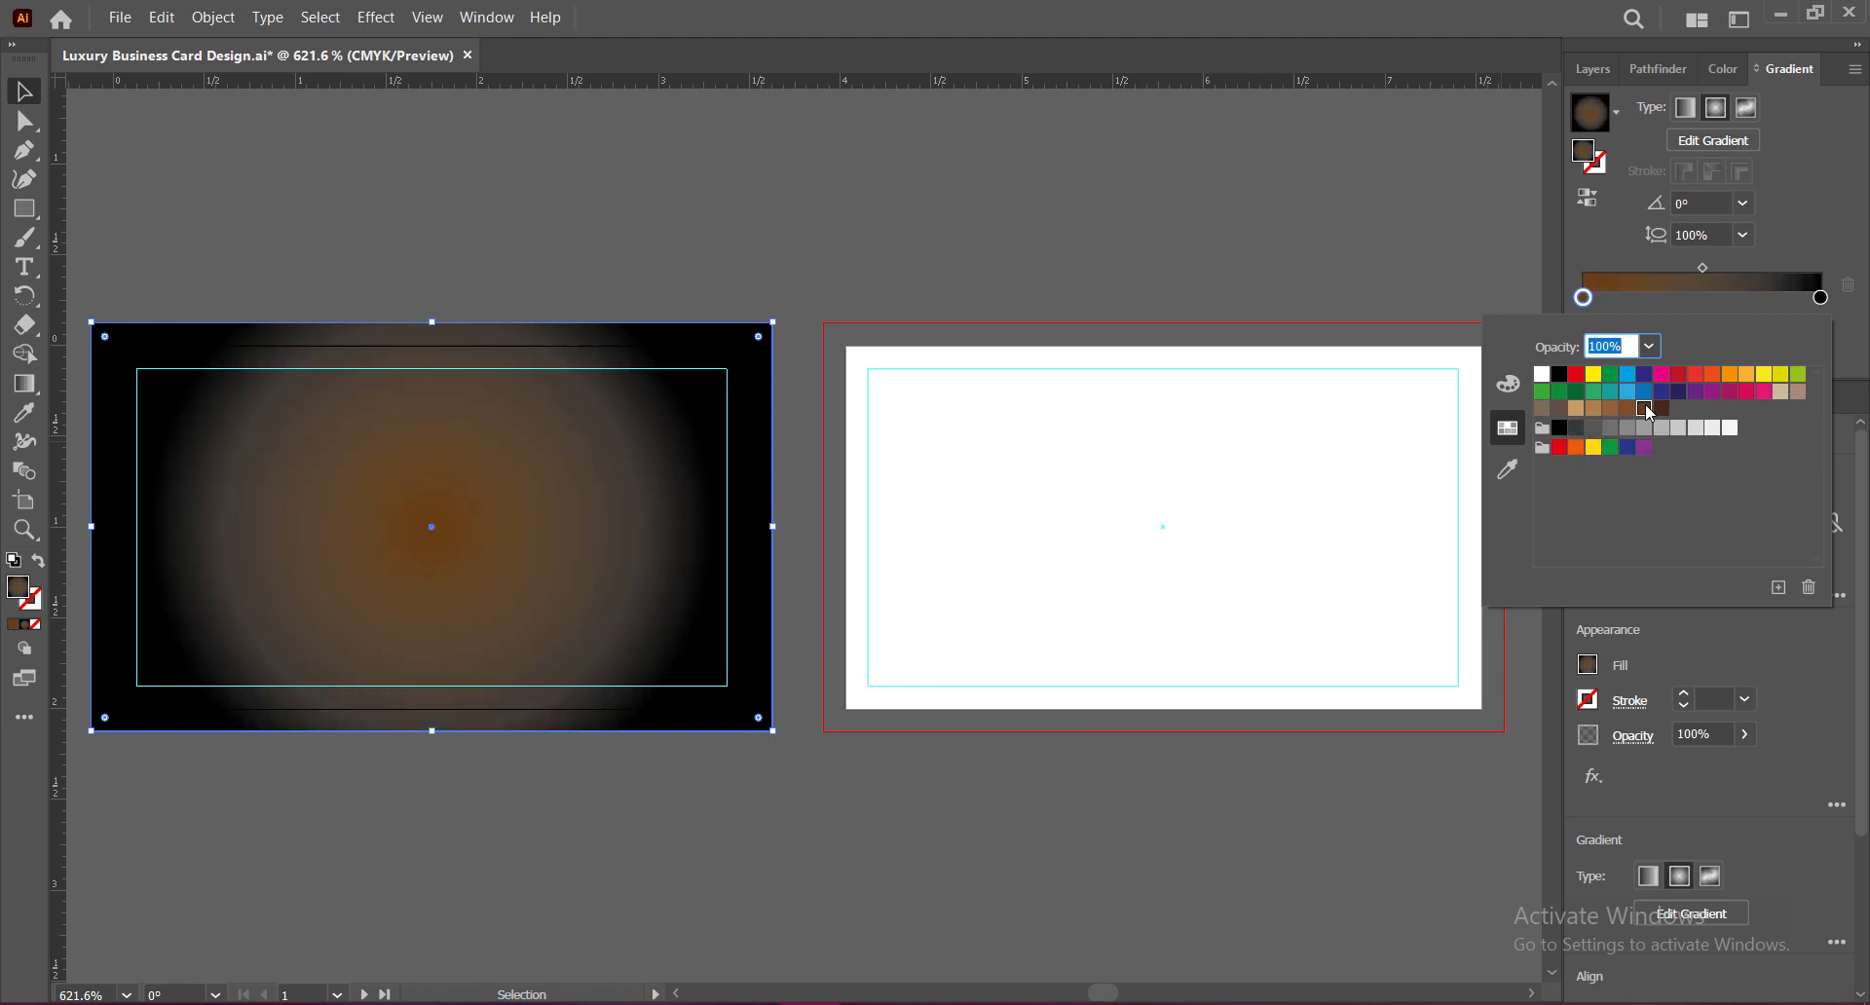
click(1593, 429)
double_click(1821, 297)
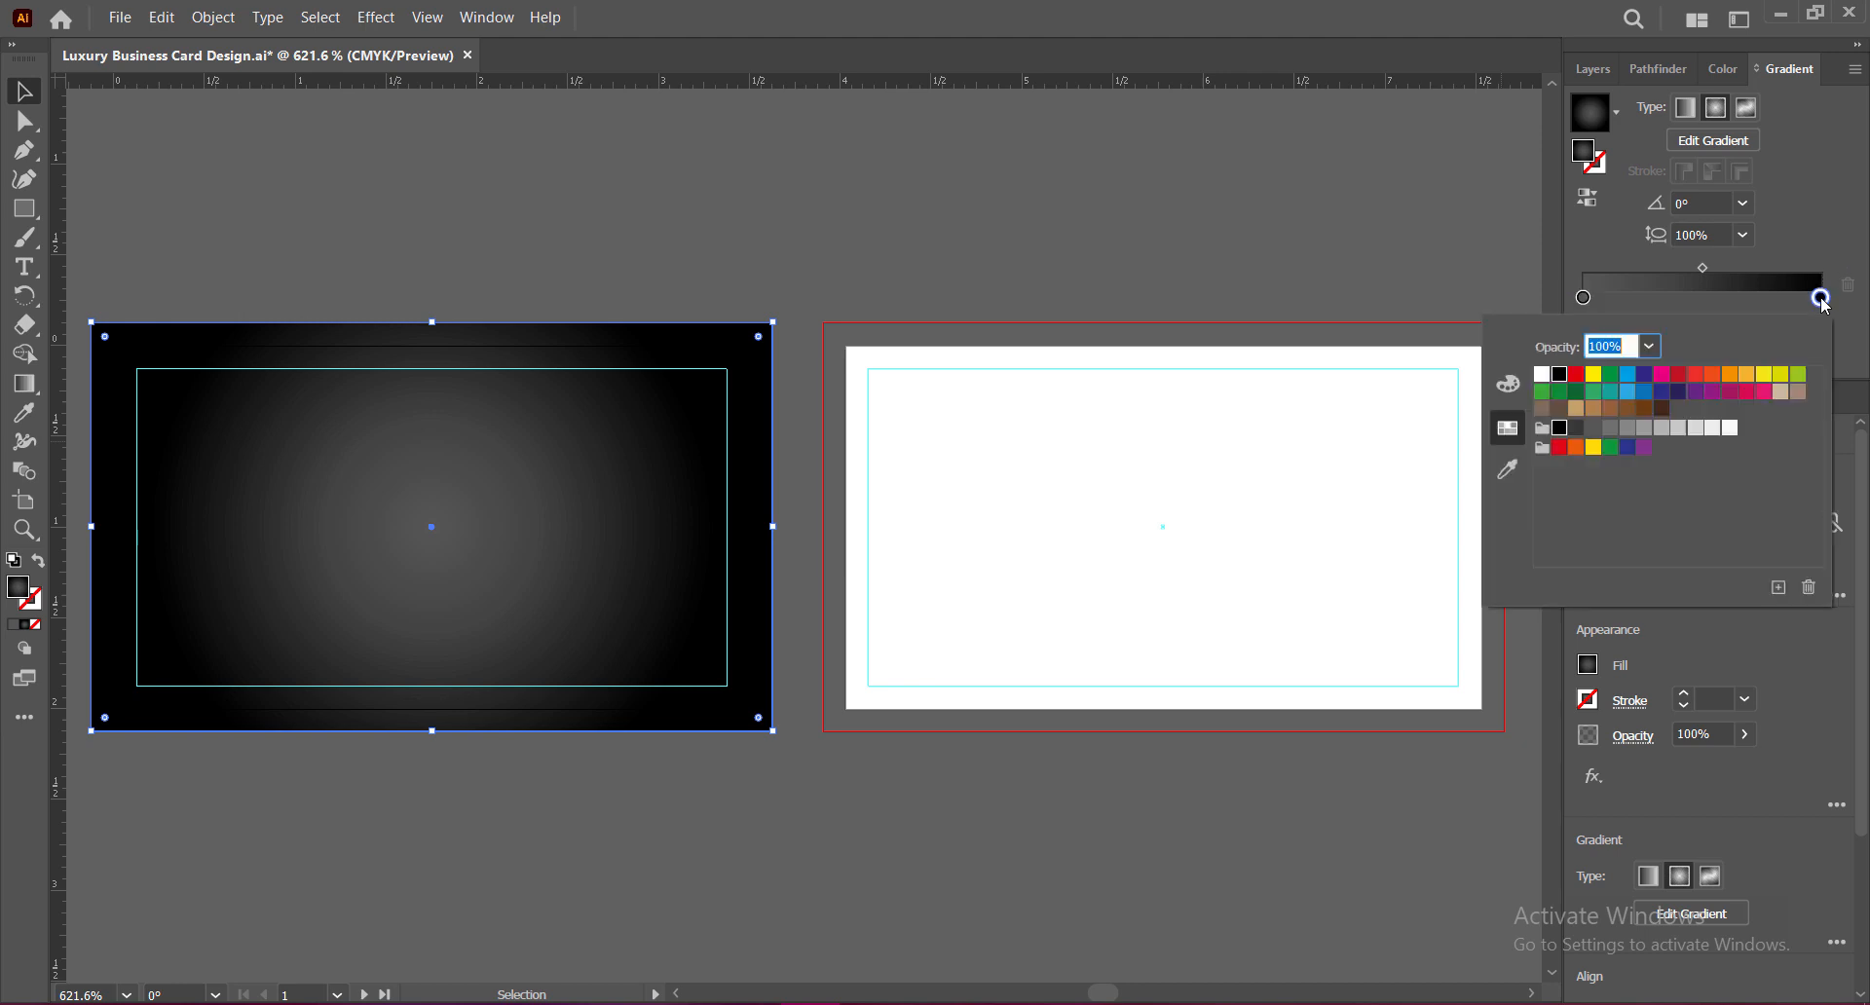
click(1576, 428)
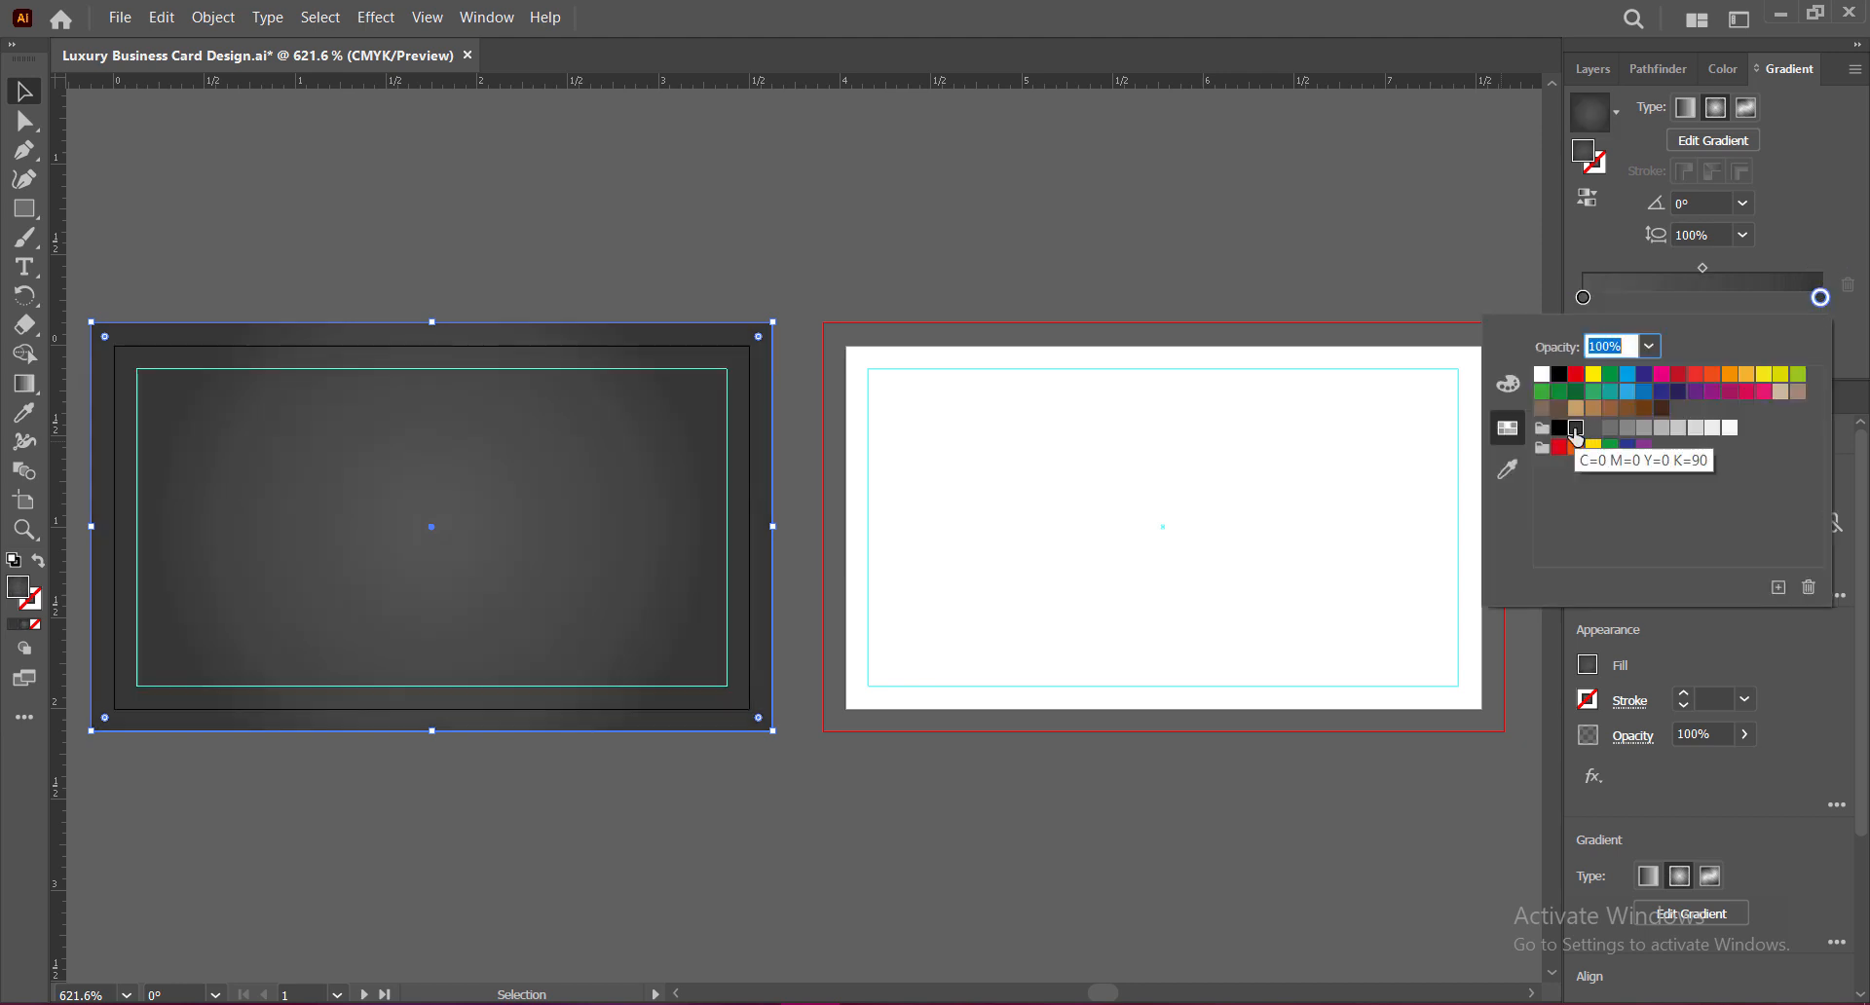
click(1800, 193)
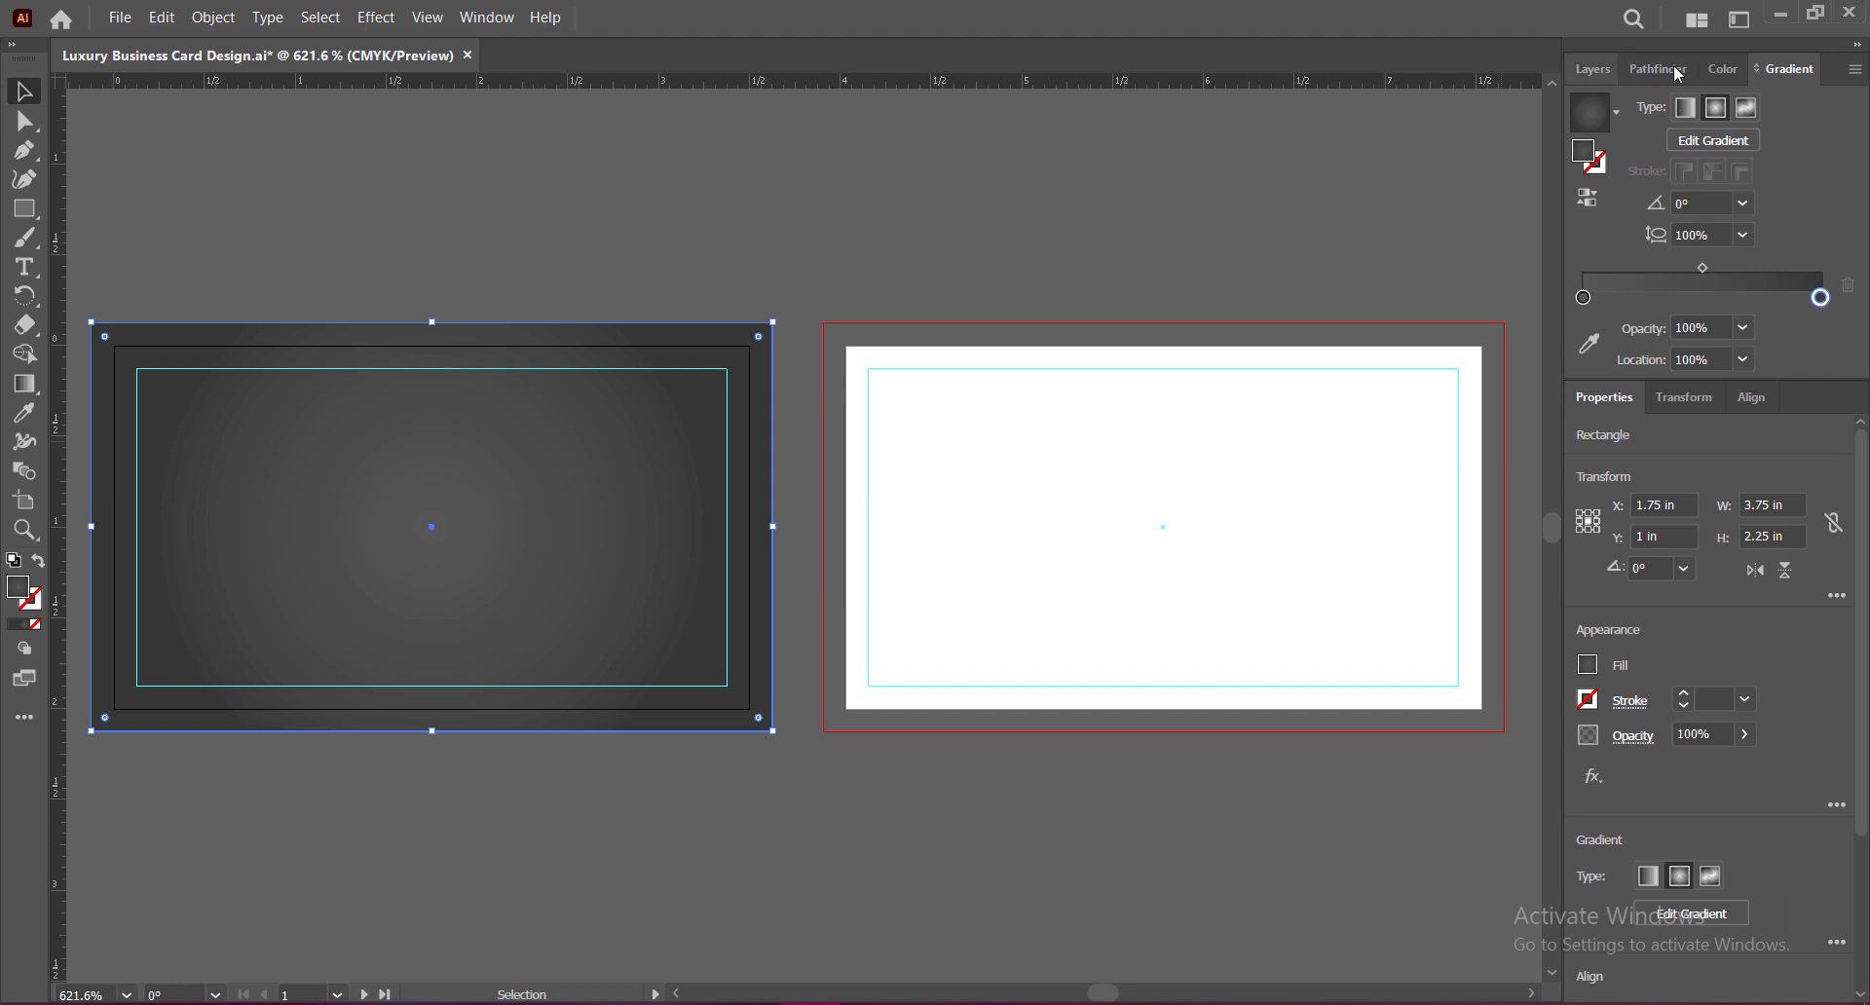
Step: Darken the outer gradient colour to K 94 with the CMYK sliders
click(1722, 69)
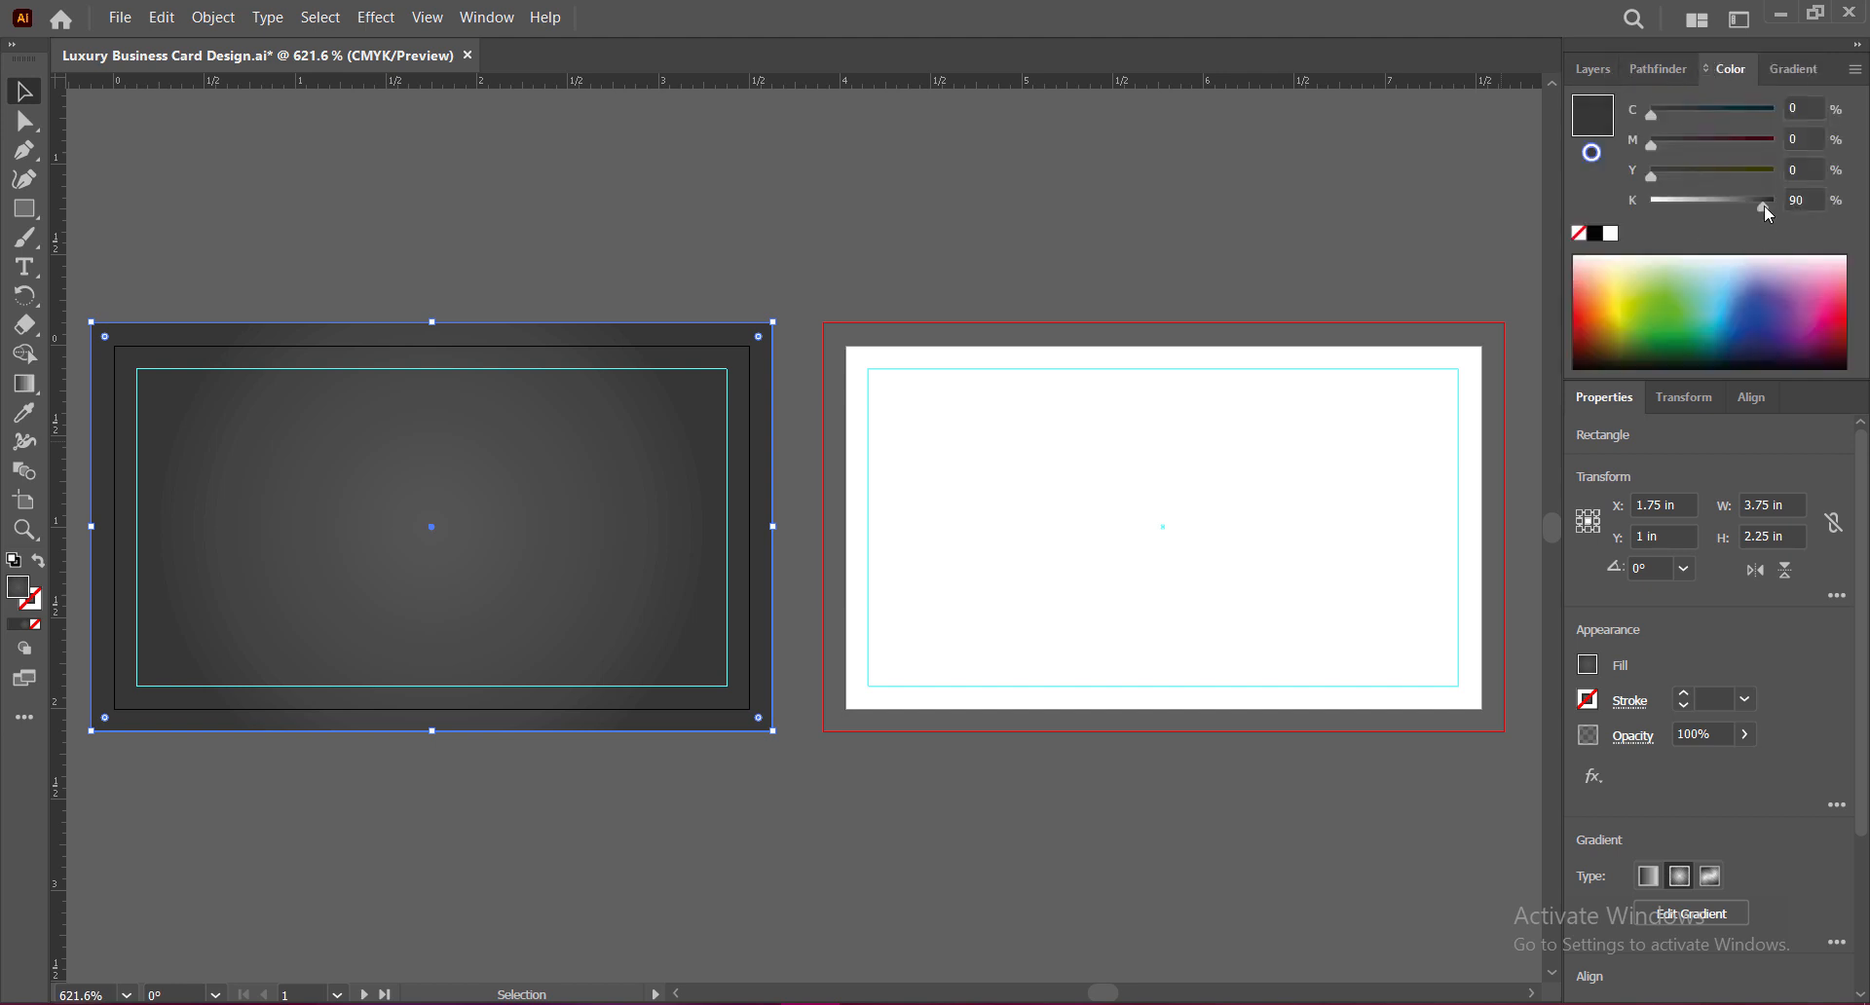
drag(1763, 205, 1767, 207)
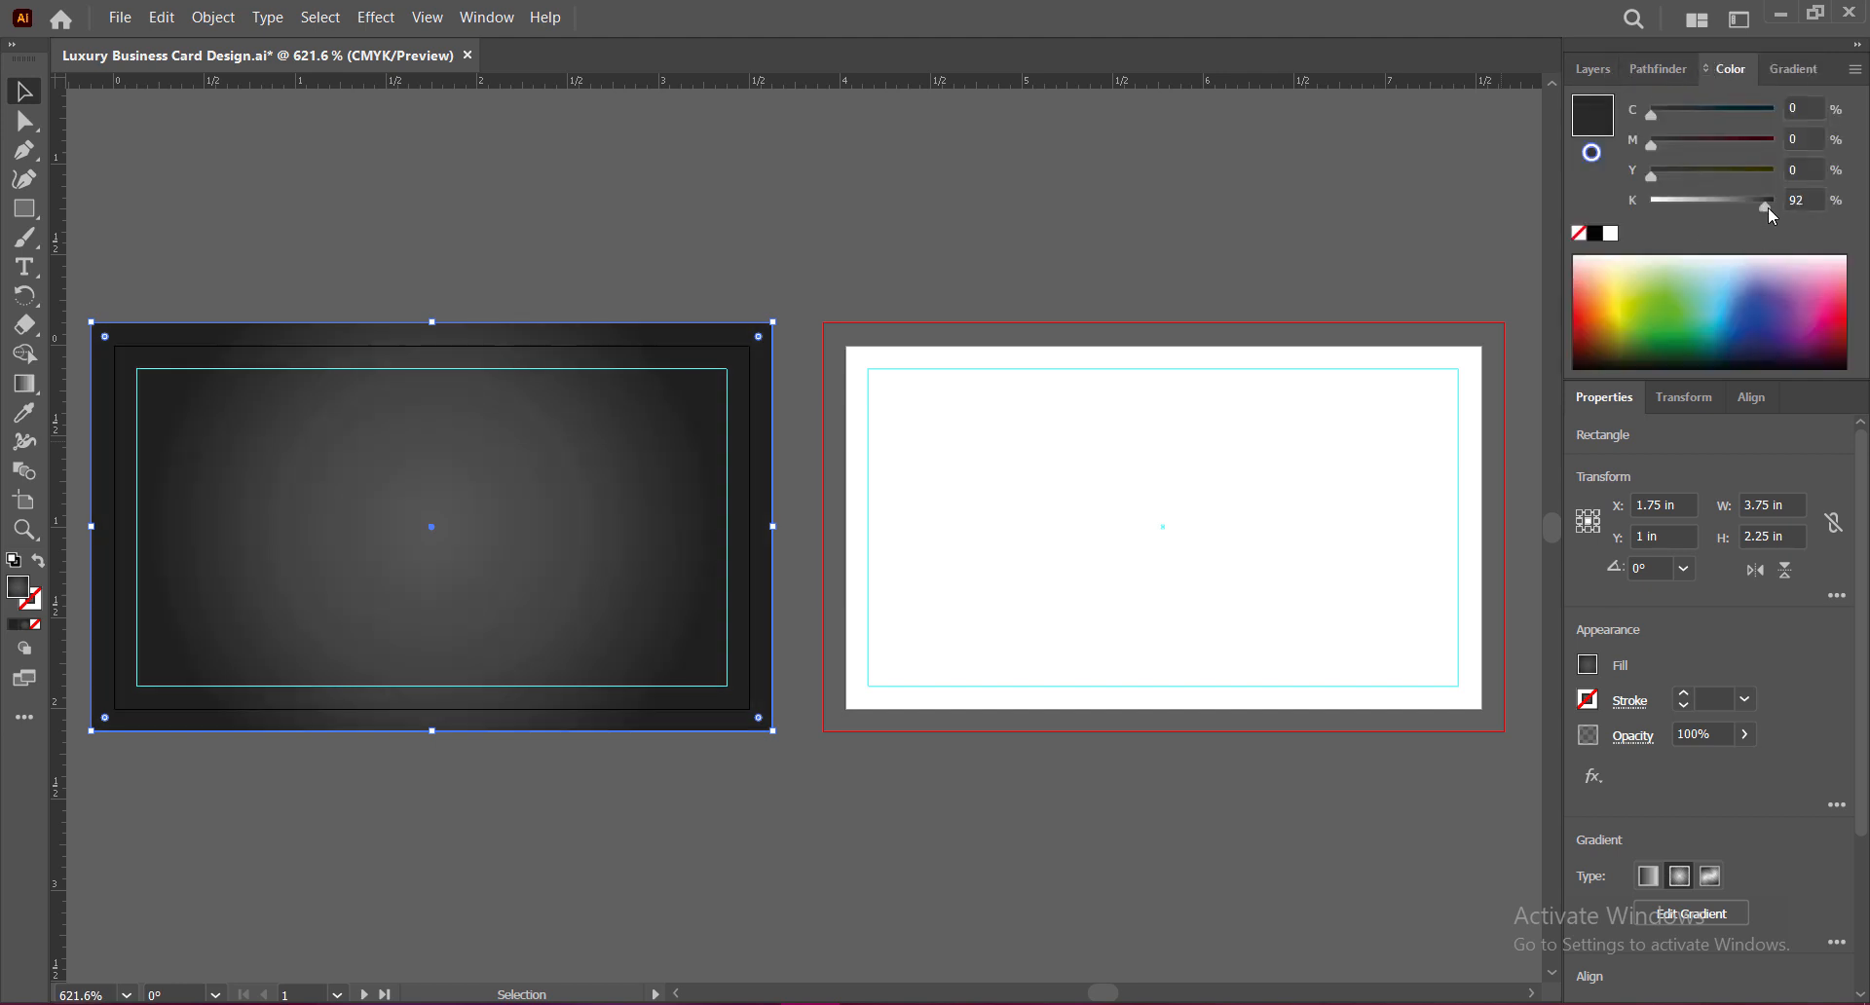
click(1789, 68)
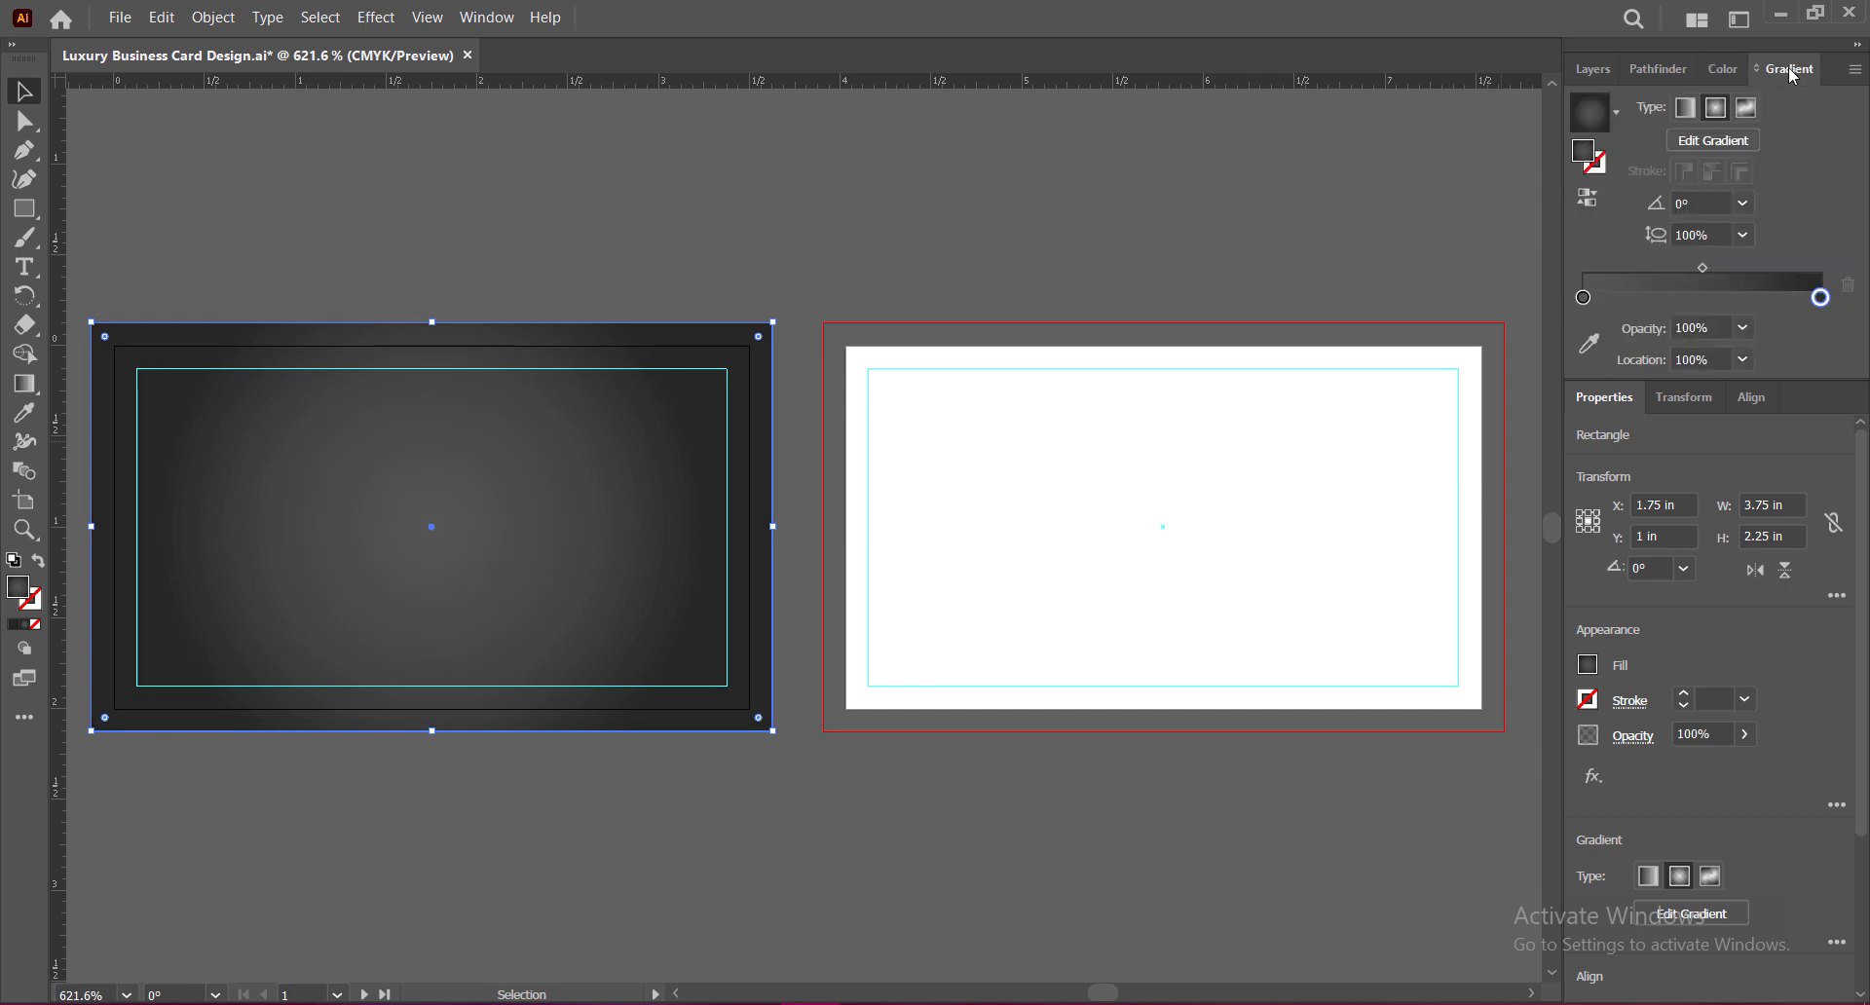
double_click(1583, 297)
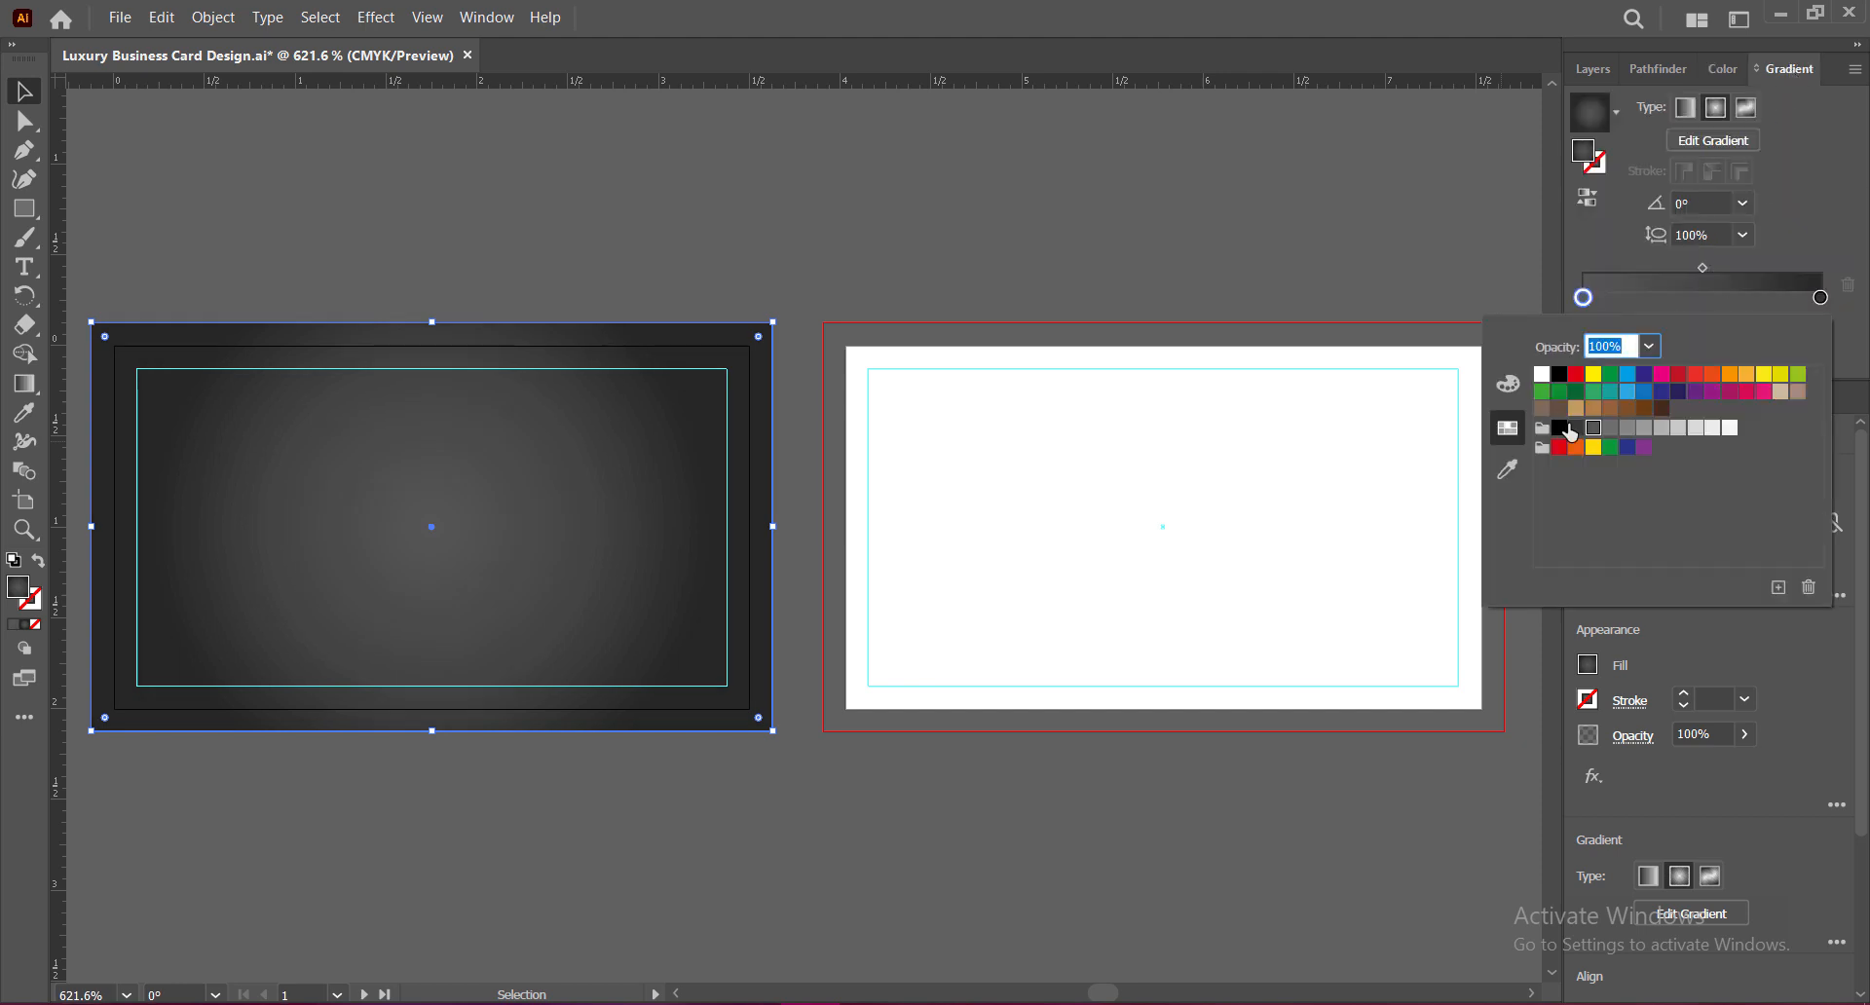
Step: Set the gradient angle to 30° and move its midpoint to about 40%, then deselect
click(1744, 204)
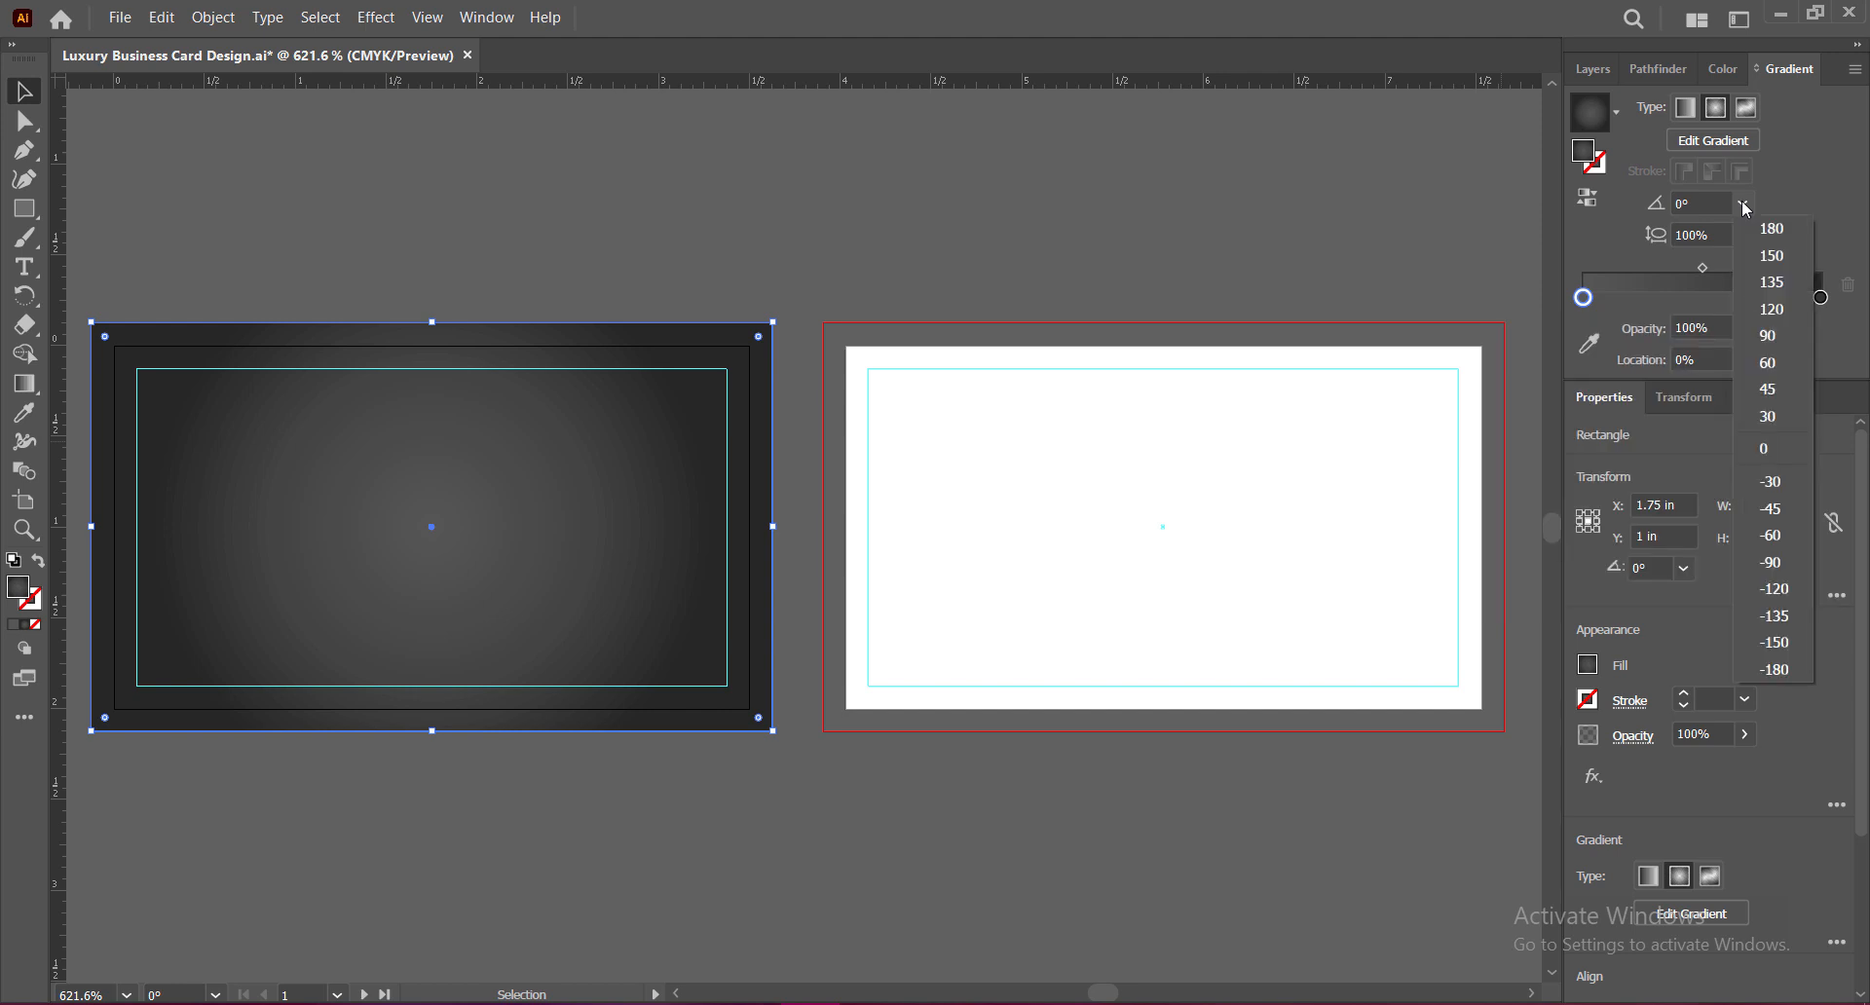
click(1771, 508)
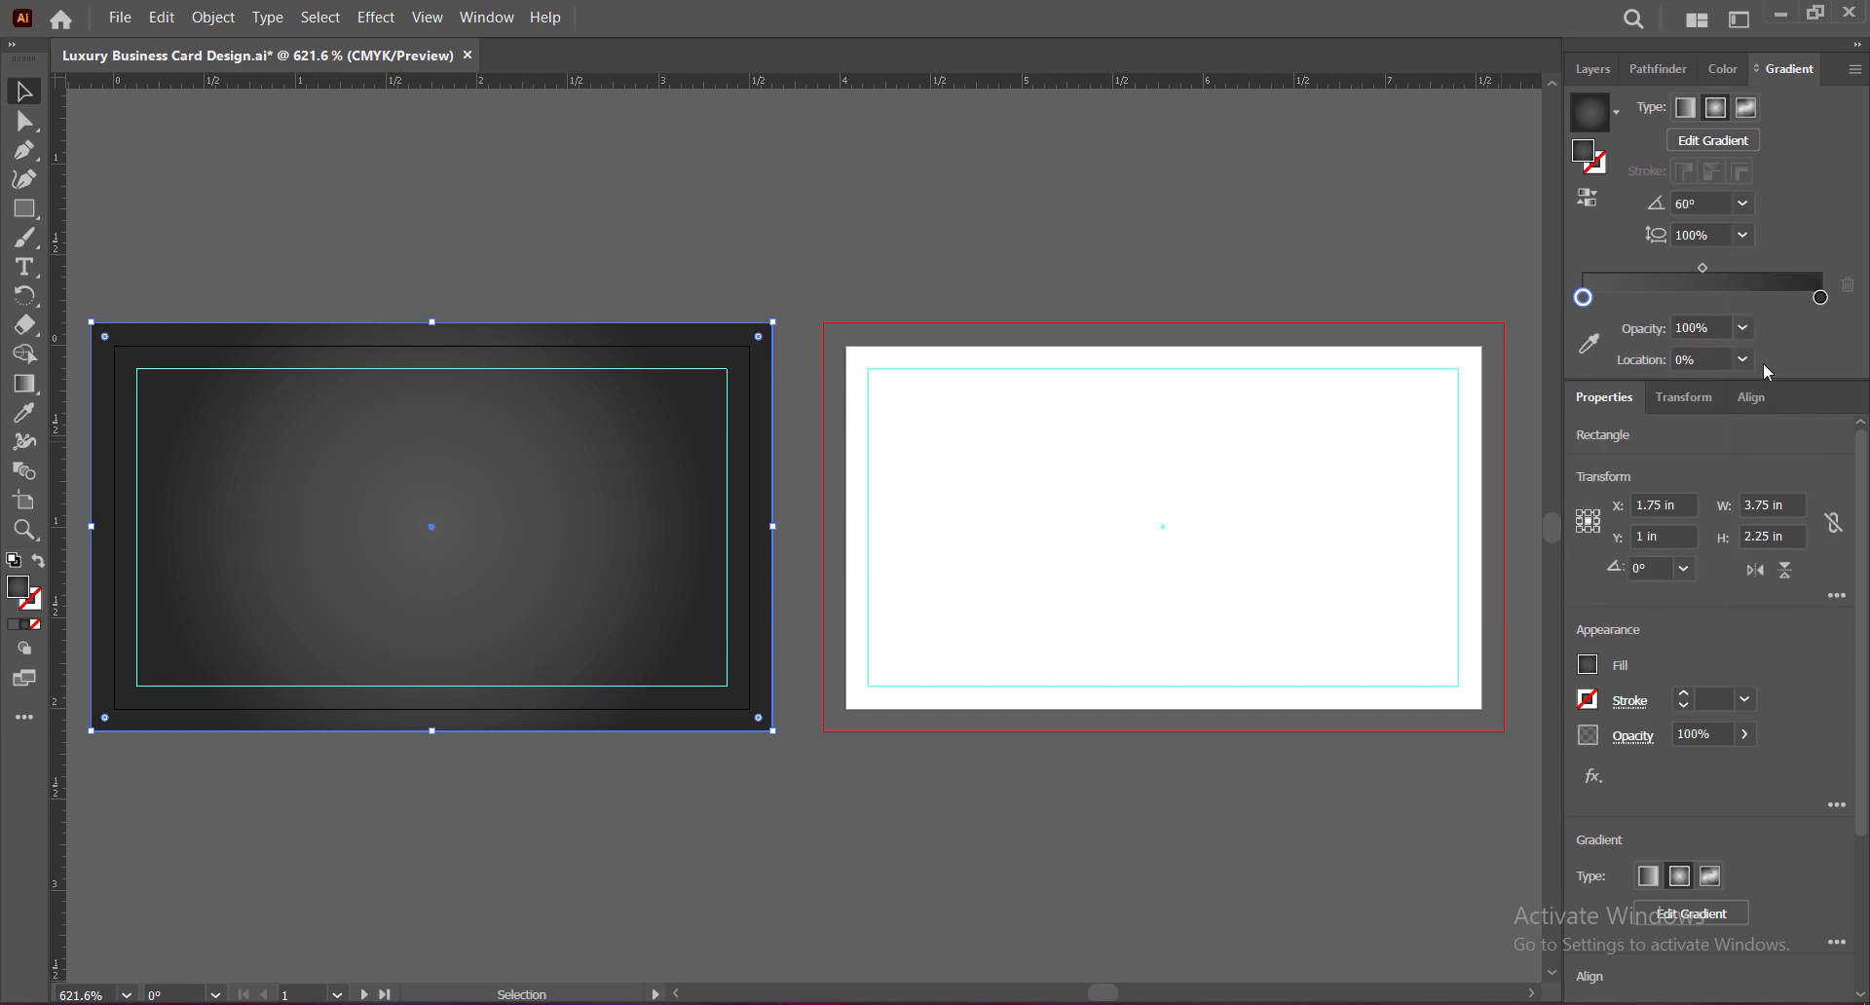
click(1744, 204)
click(1763, 412)
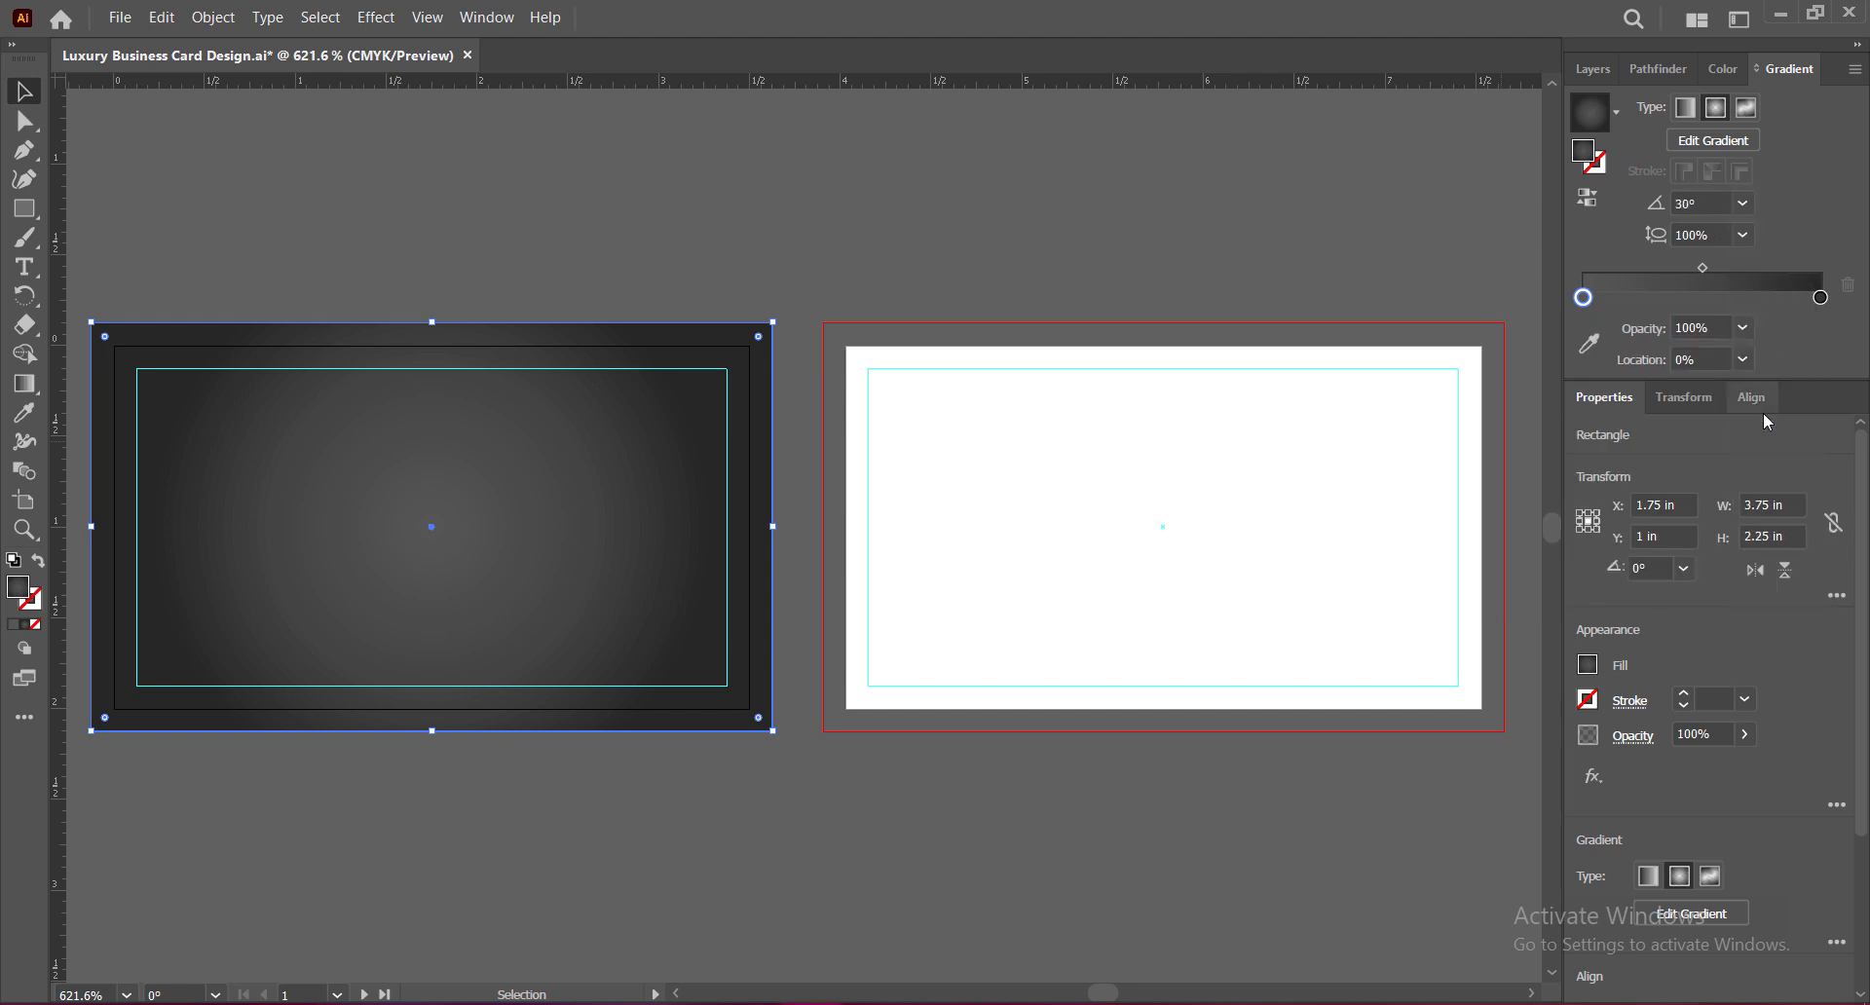
click(1703, 266)
drag(1703, 265, 1677, 267)
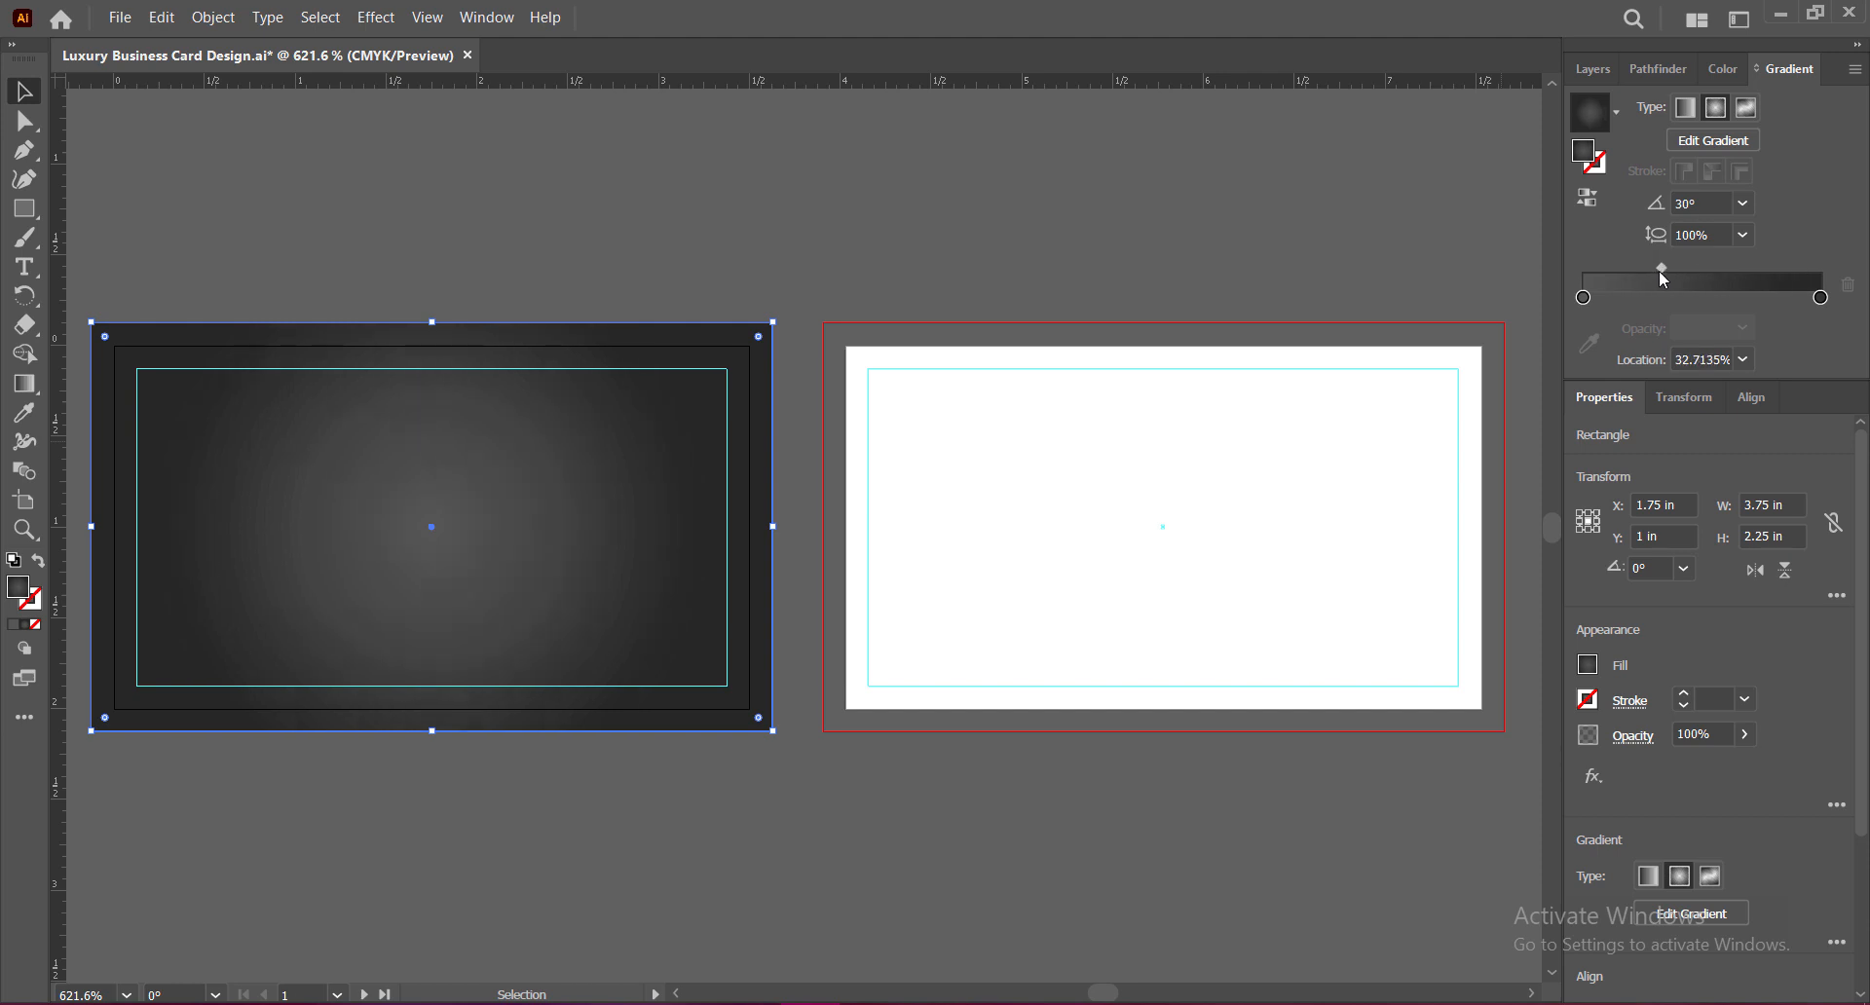
drag(1669, 267, 1678, 267)
click(1266, 234)
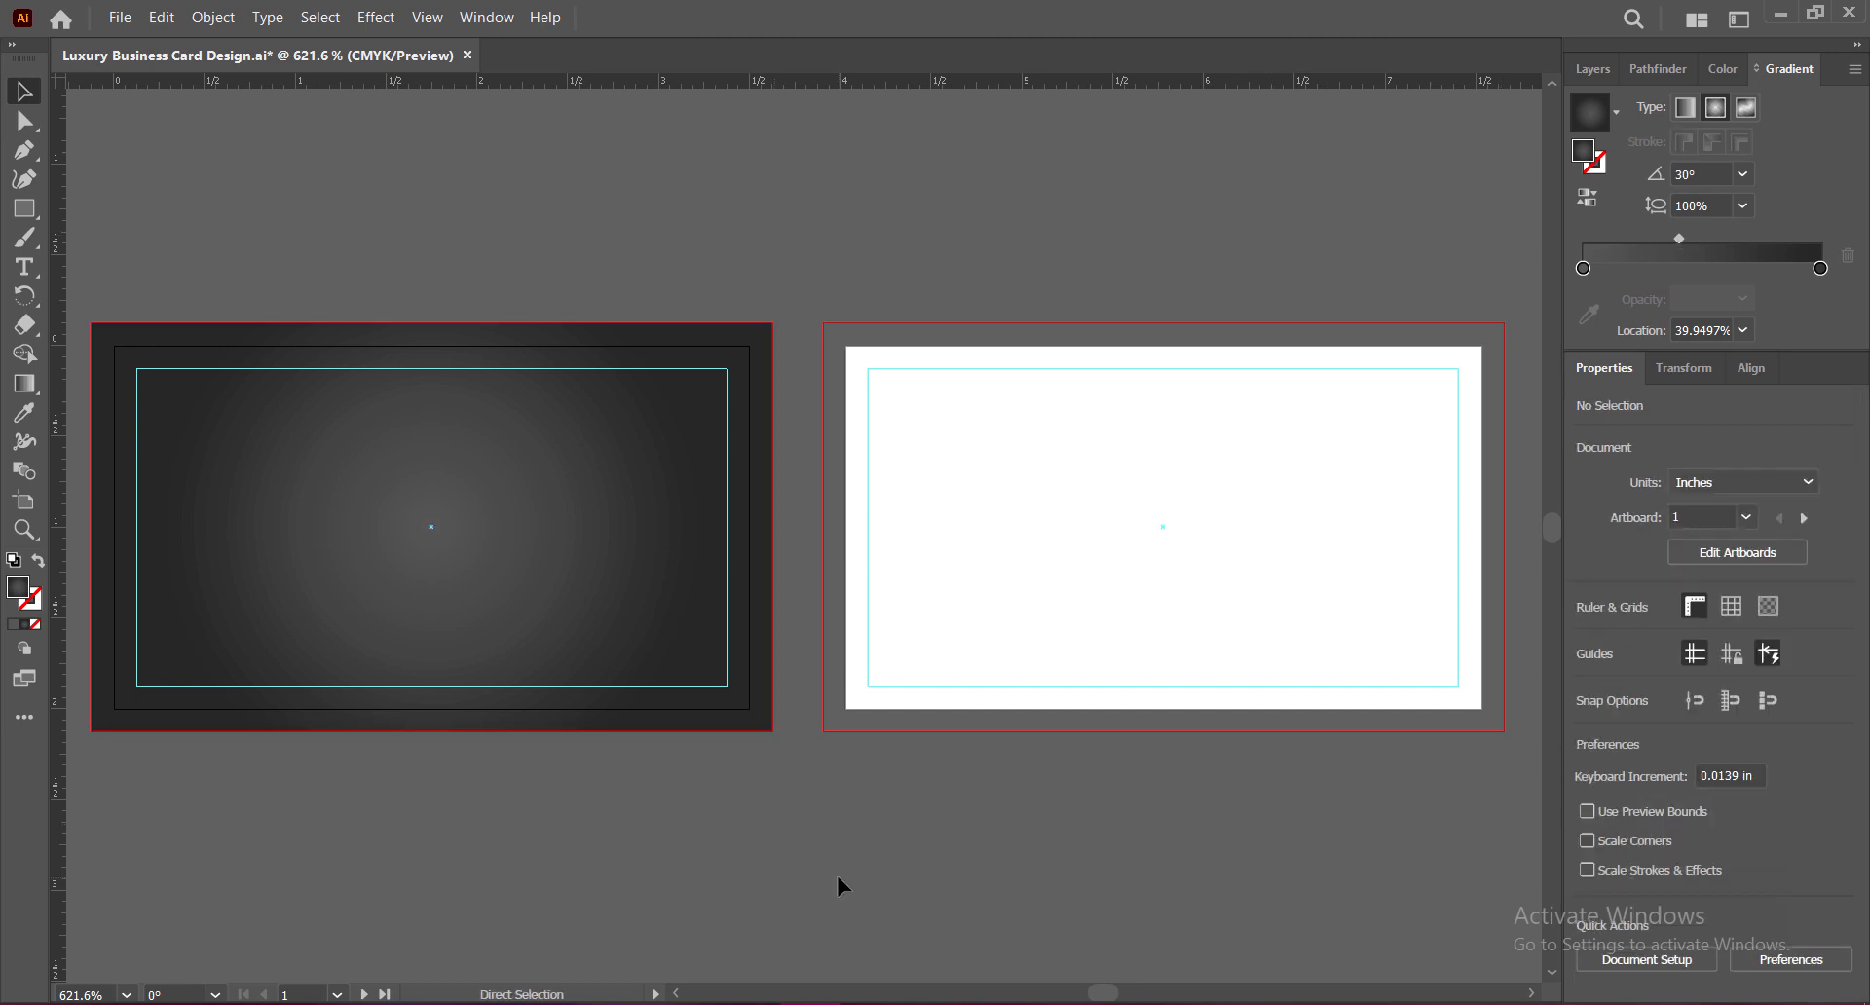
Step: Save, zoom in on the card front, and paste the hexagon mesh image toward its top-left
key(ctrl+s)
drag(516, 581, 860, 585)
key(ctrl+plus)
key(ctrl+plus)
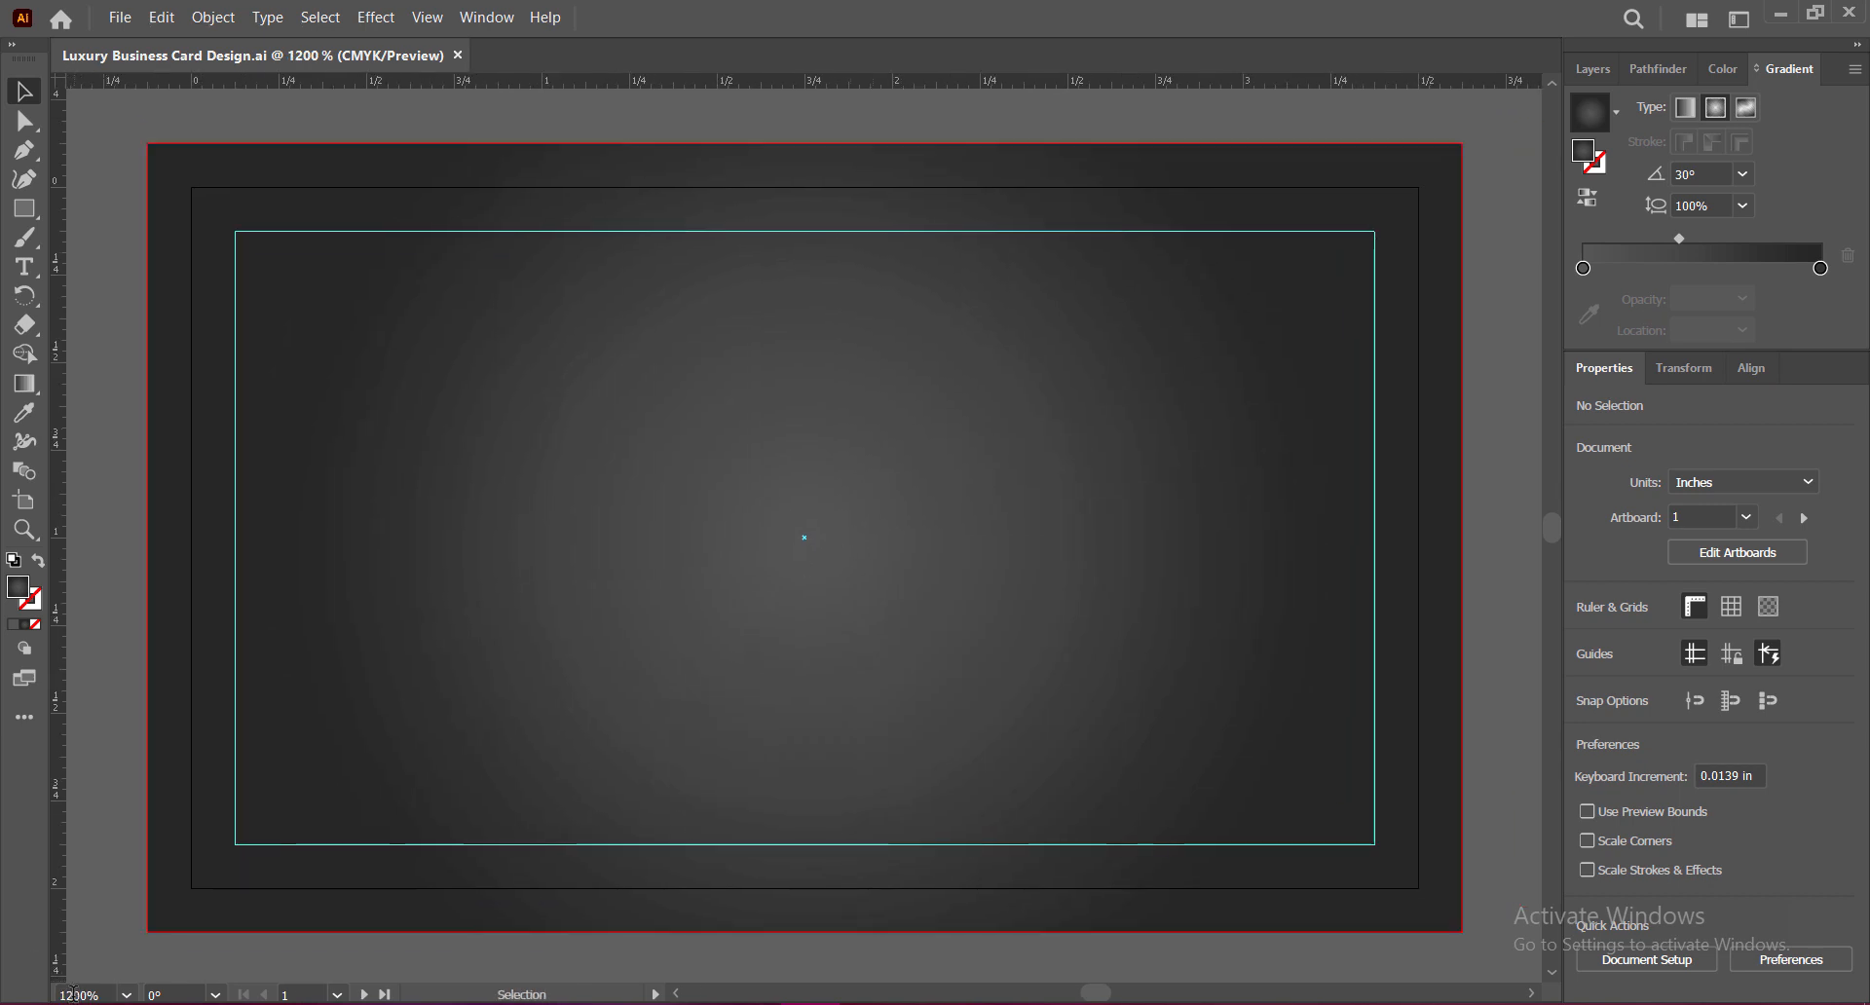
scroll(78, 995, down, 1)
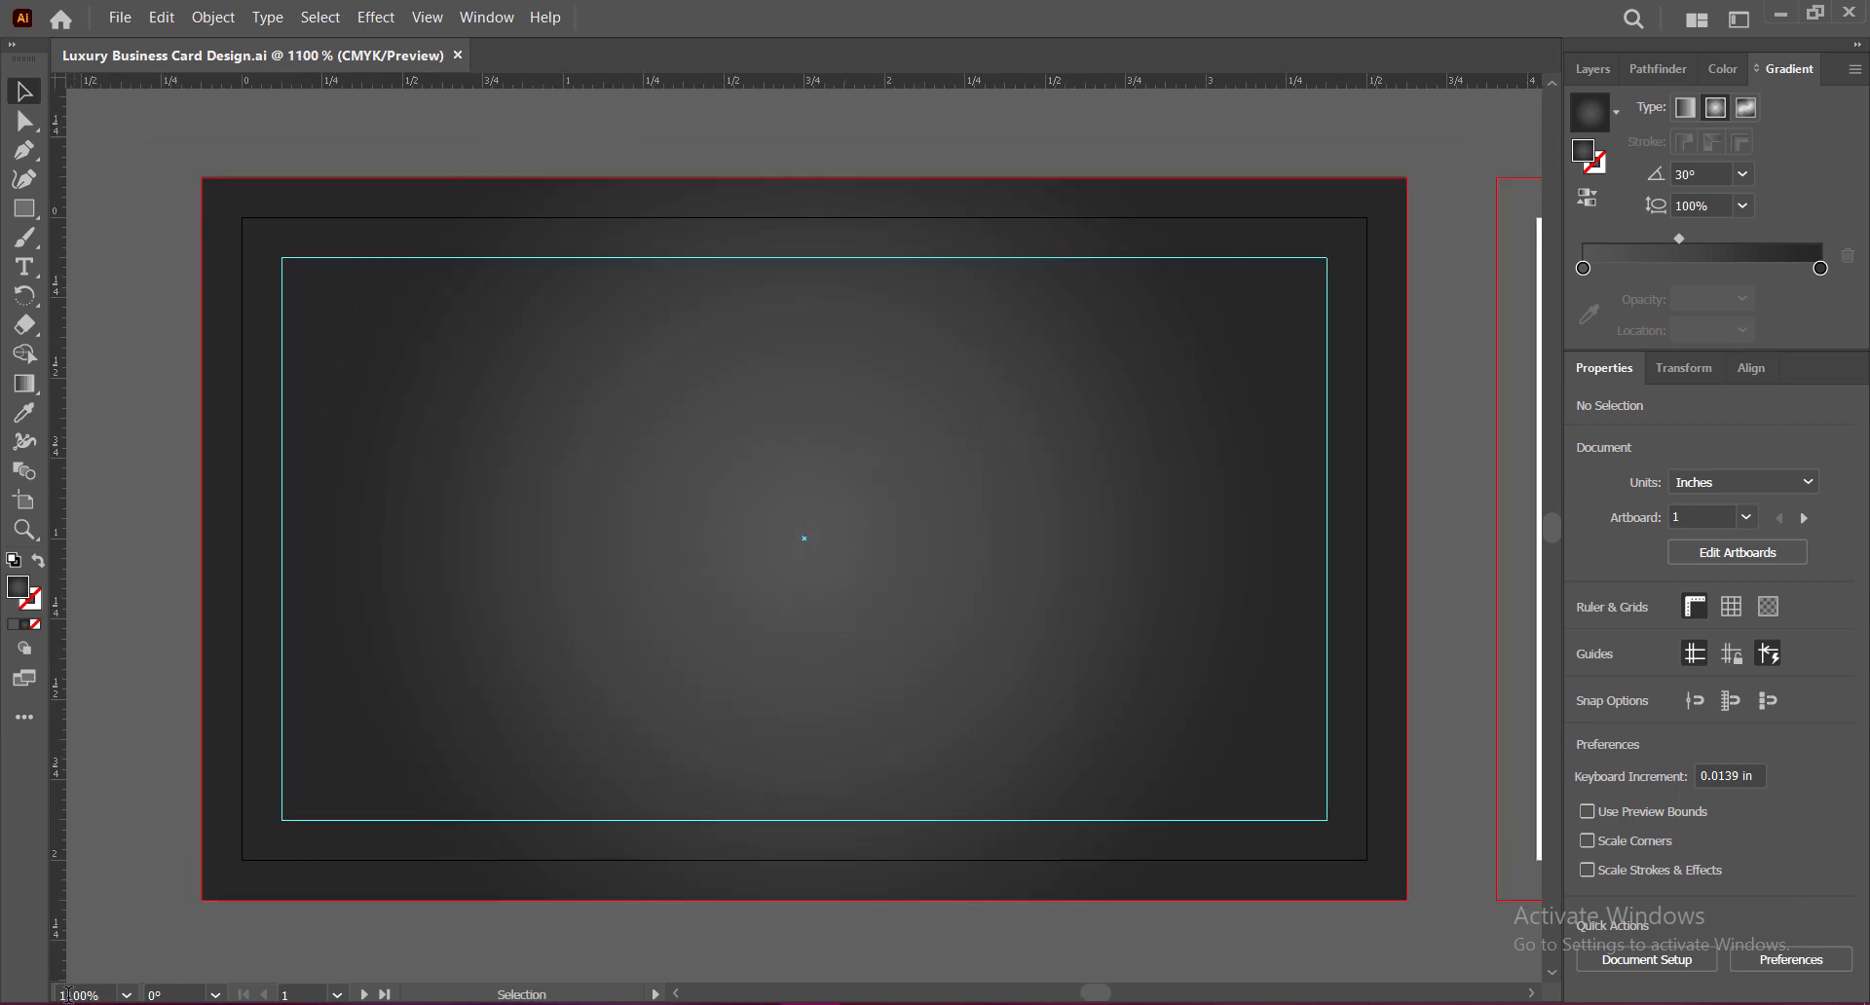
drag(881, 704, 865, 699)
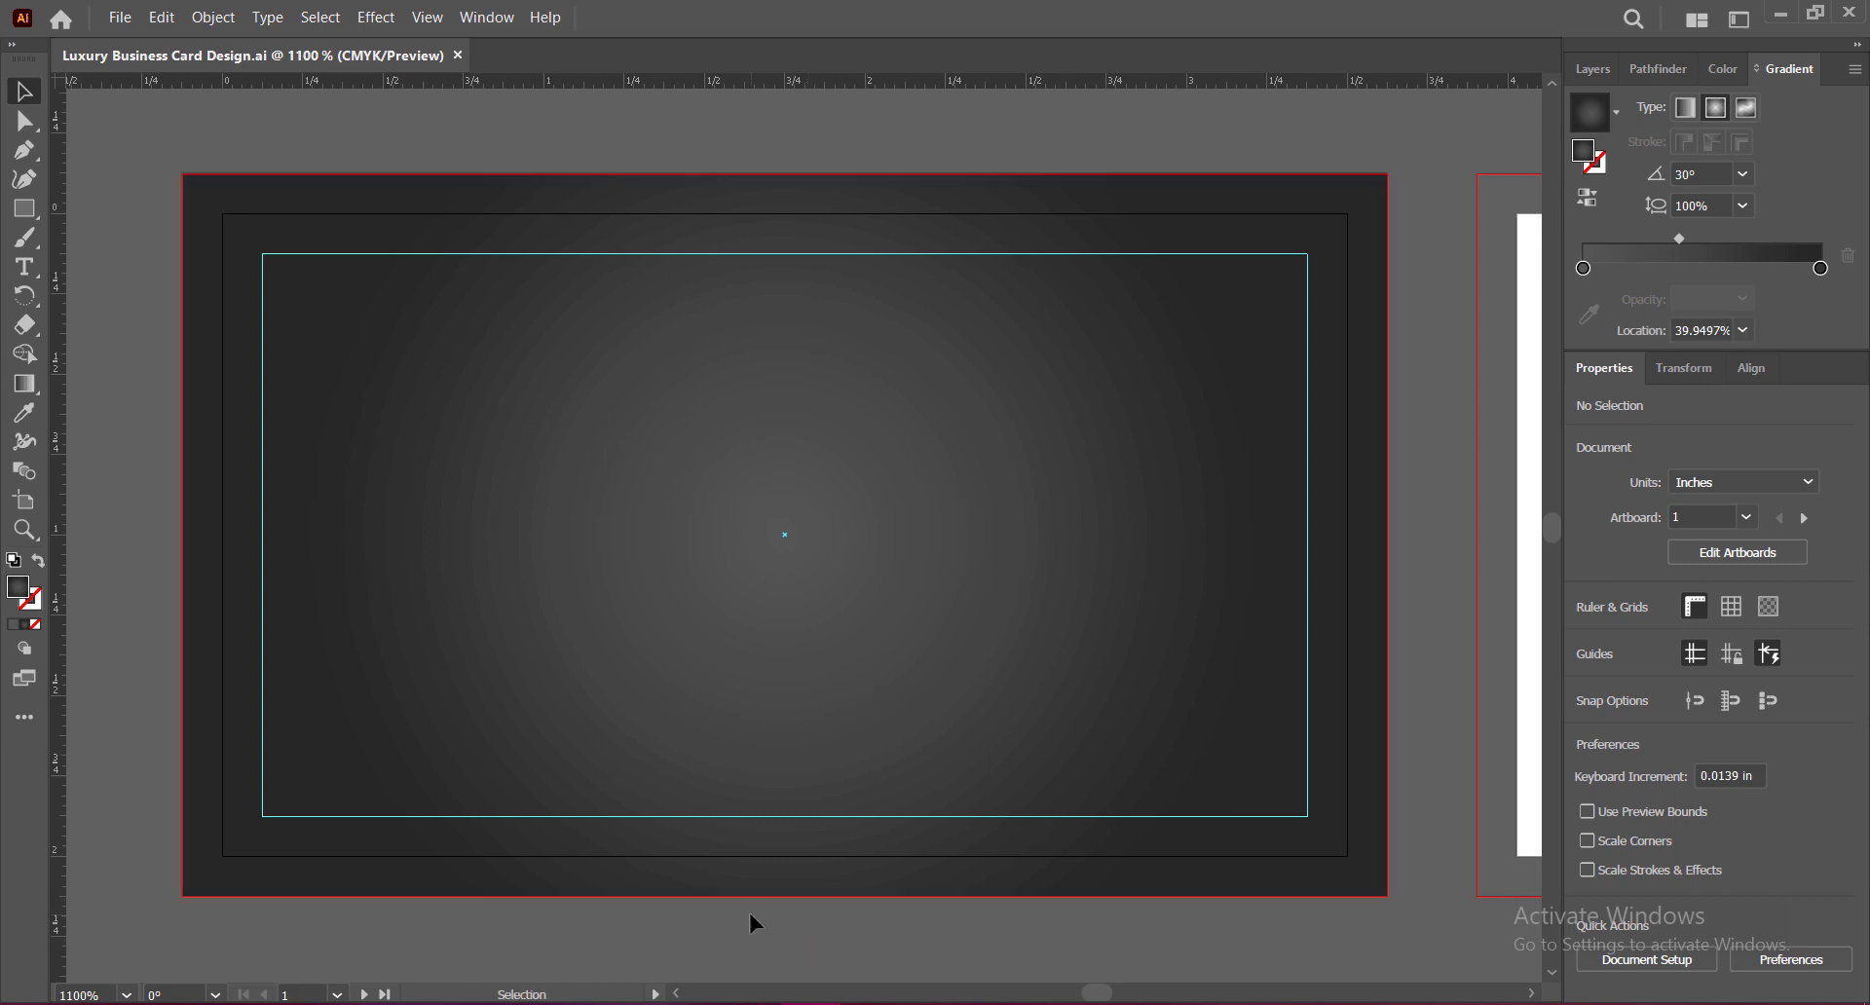
key(ctrl+v)
drag(986, 581, 801, 458)
Step: Resize the hexagon image to 3.75 × 2.25 in using its corner and bottom handles
drag(1062, 667, 1342, 879)
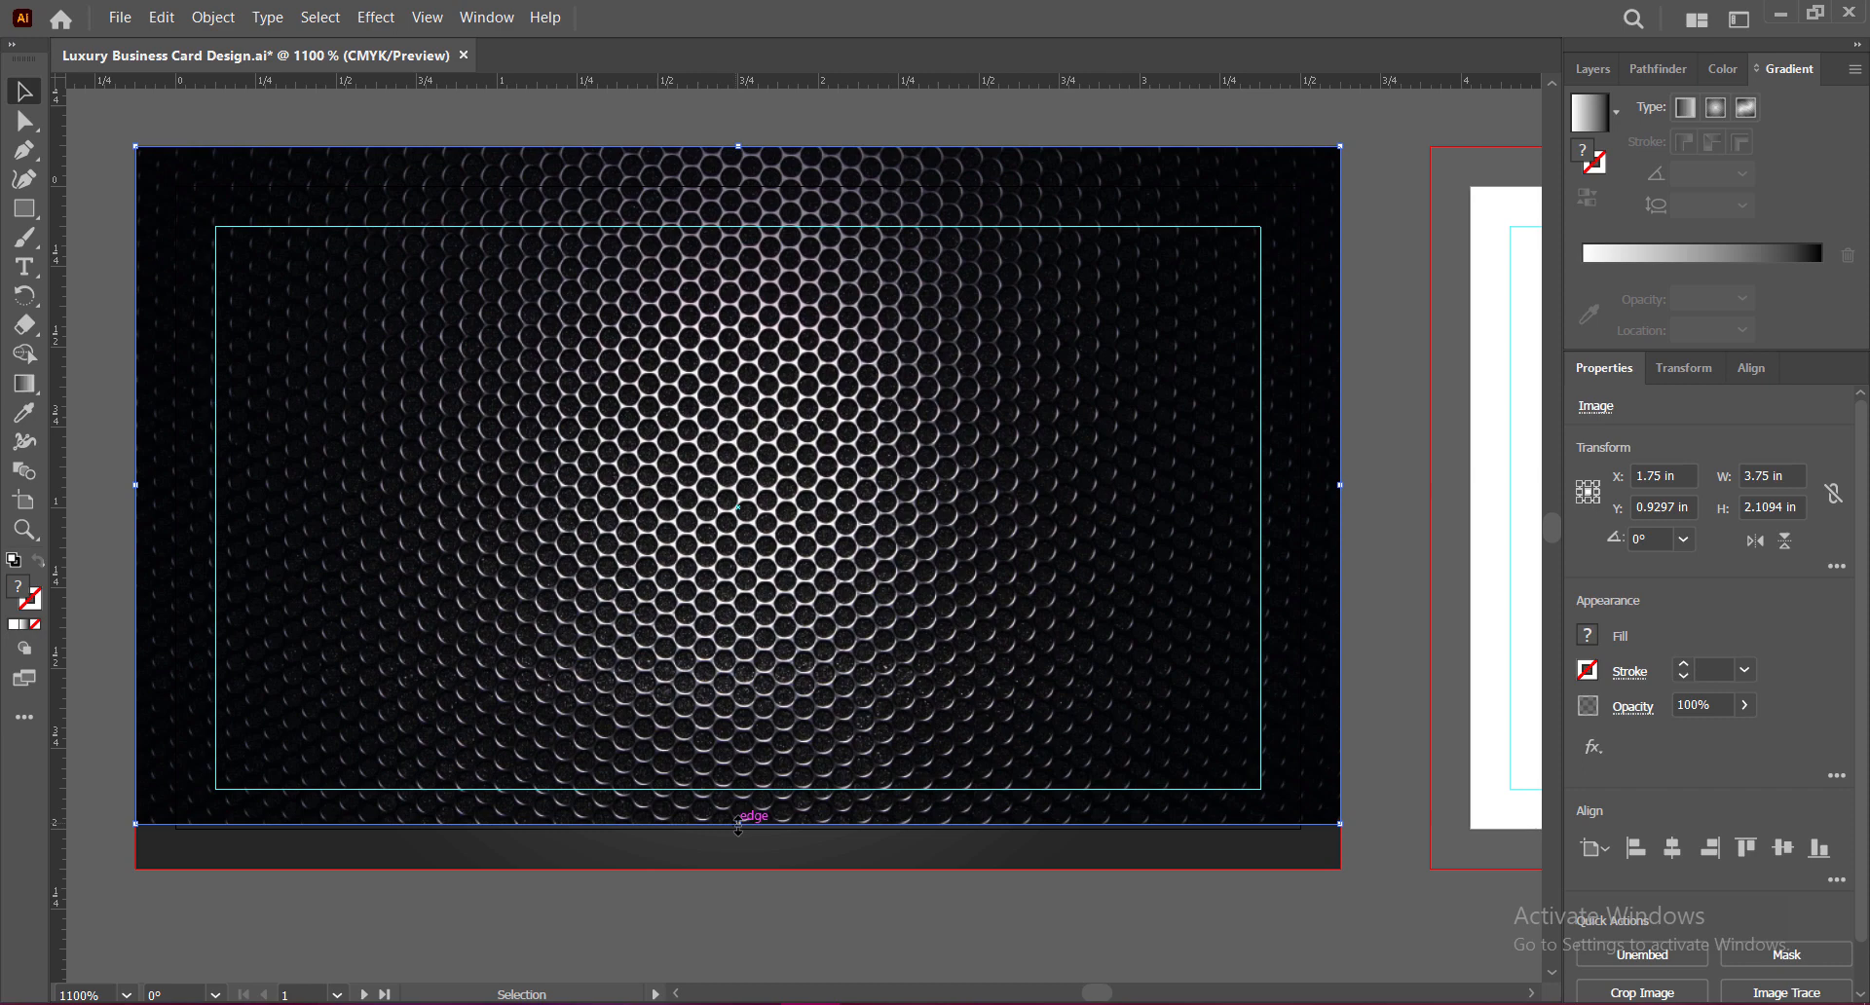
drag(741, 826, 740, 868)
Step: Recolour the hexagon image with Adjust Color Balance on fills only: Cyan 47, Magenta 45, Yellow 63
click(162, 17)
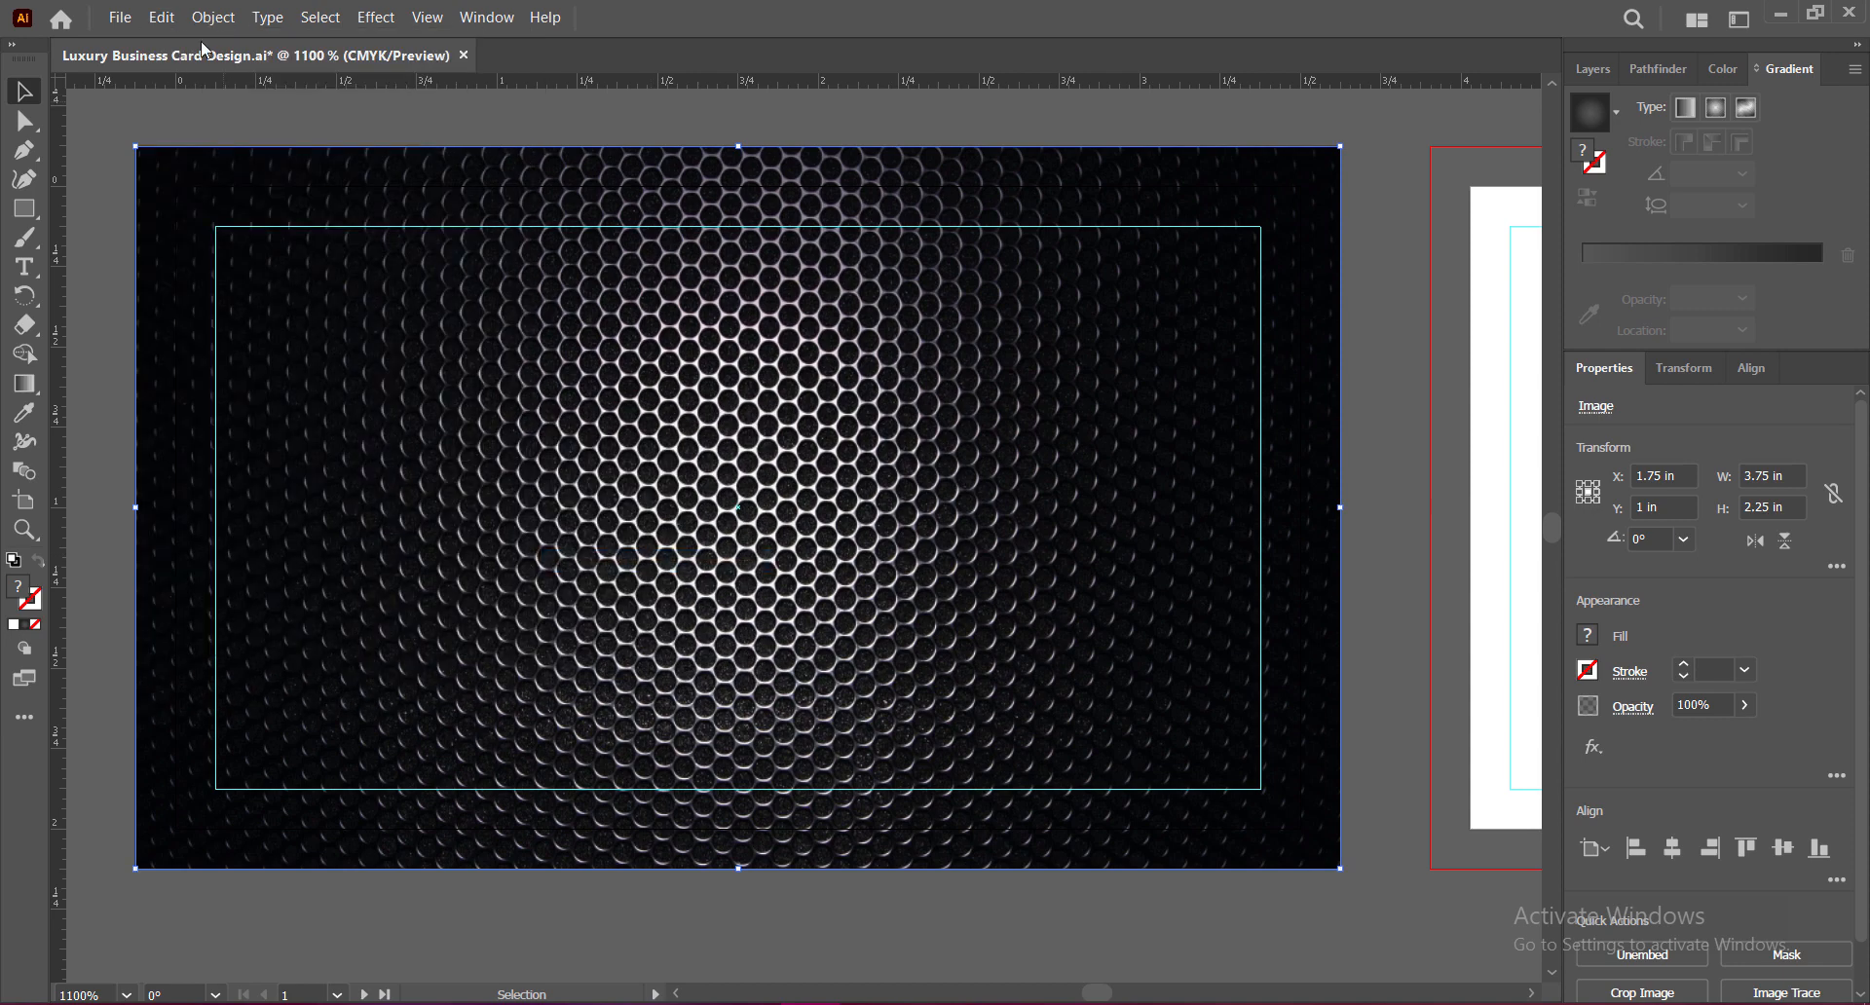
mouse_move(400, 414)
click(623, 467)
click(1218, 480)
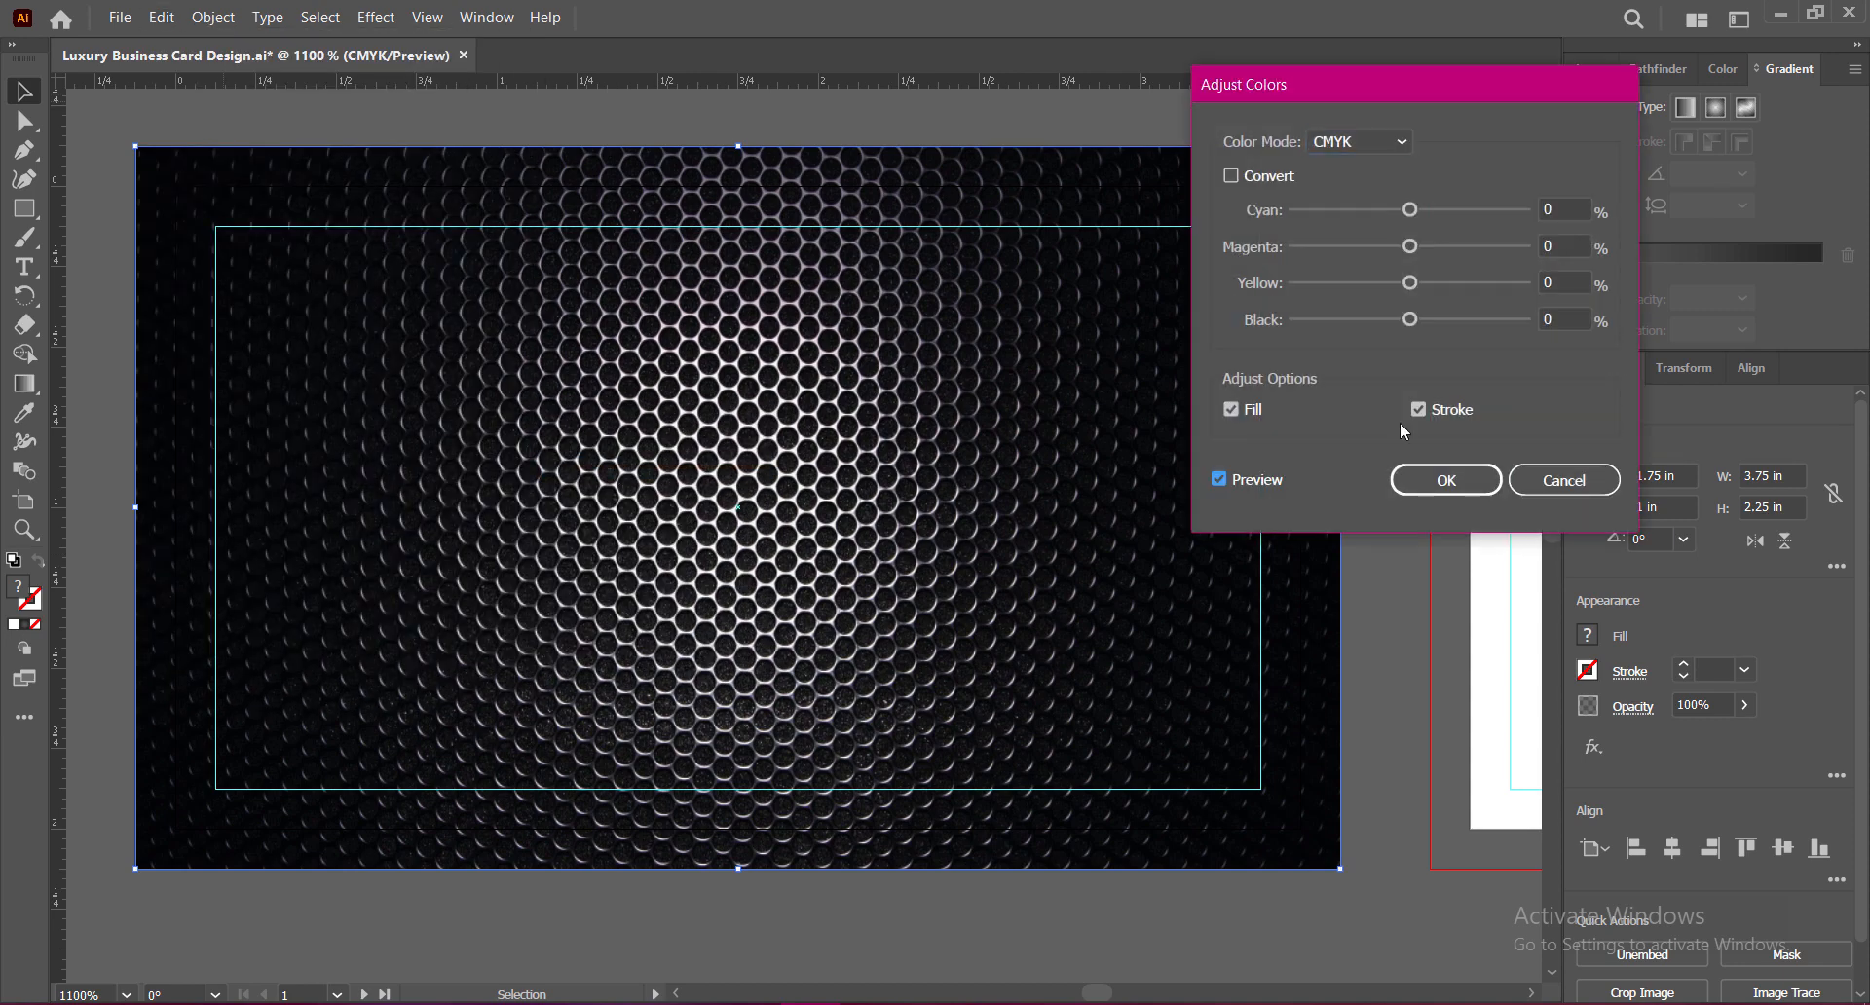
click(1418, 409)
drag(1413, 211, 1459, 211)
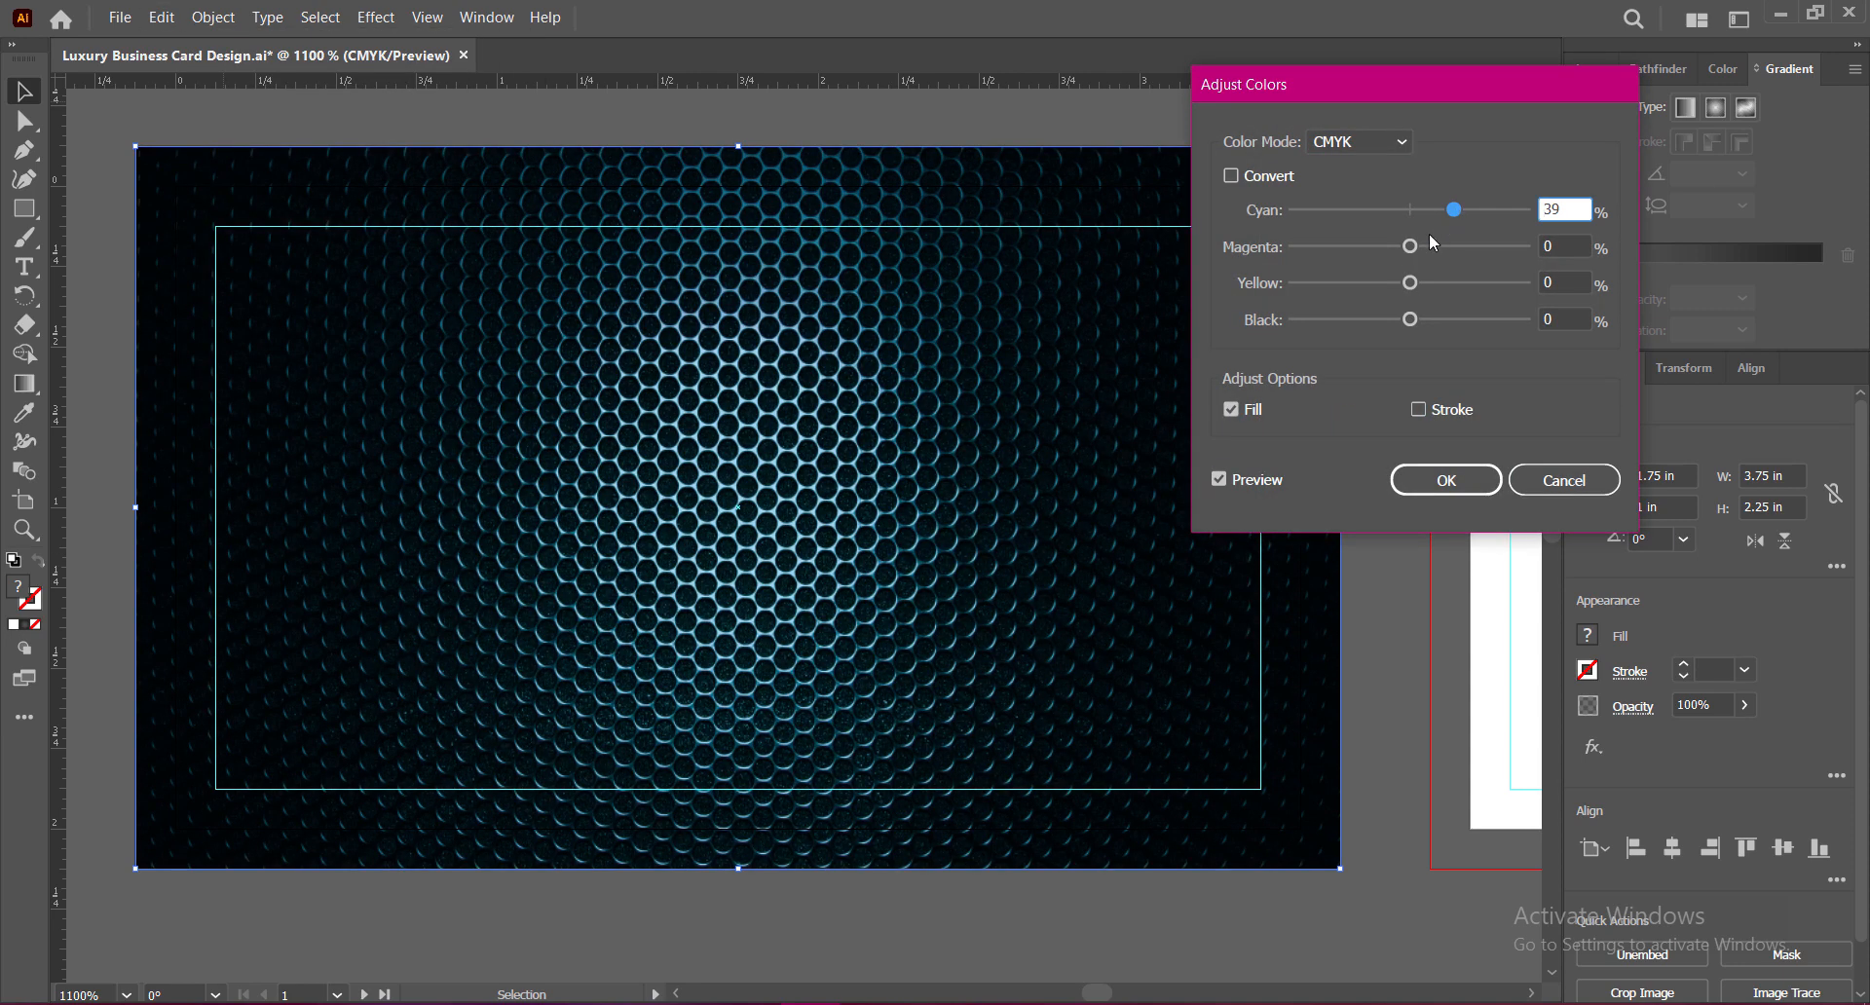
key(Tab)
text(100)
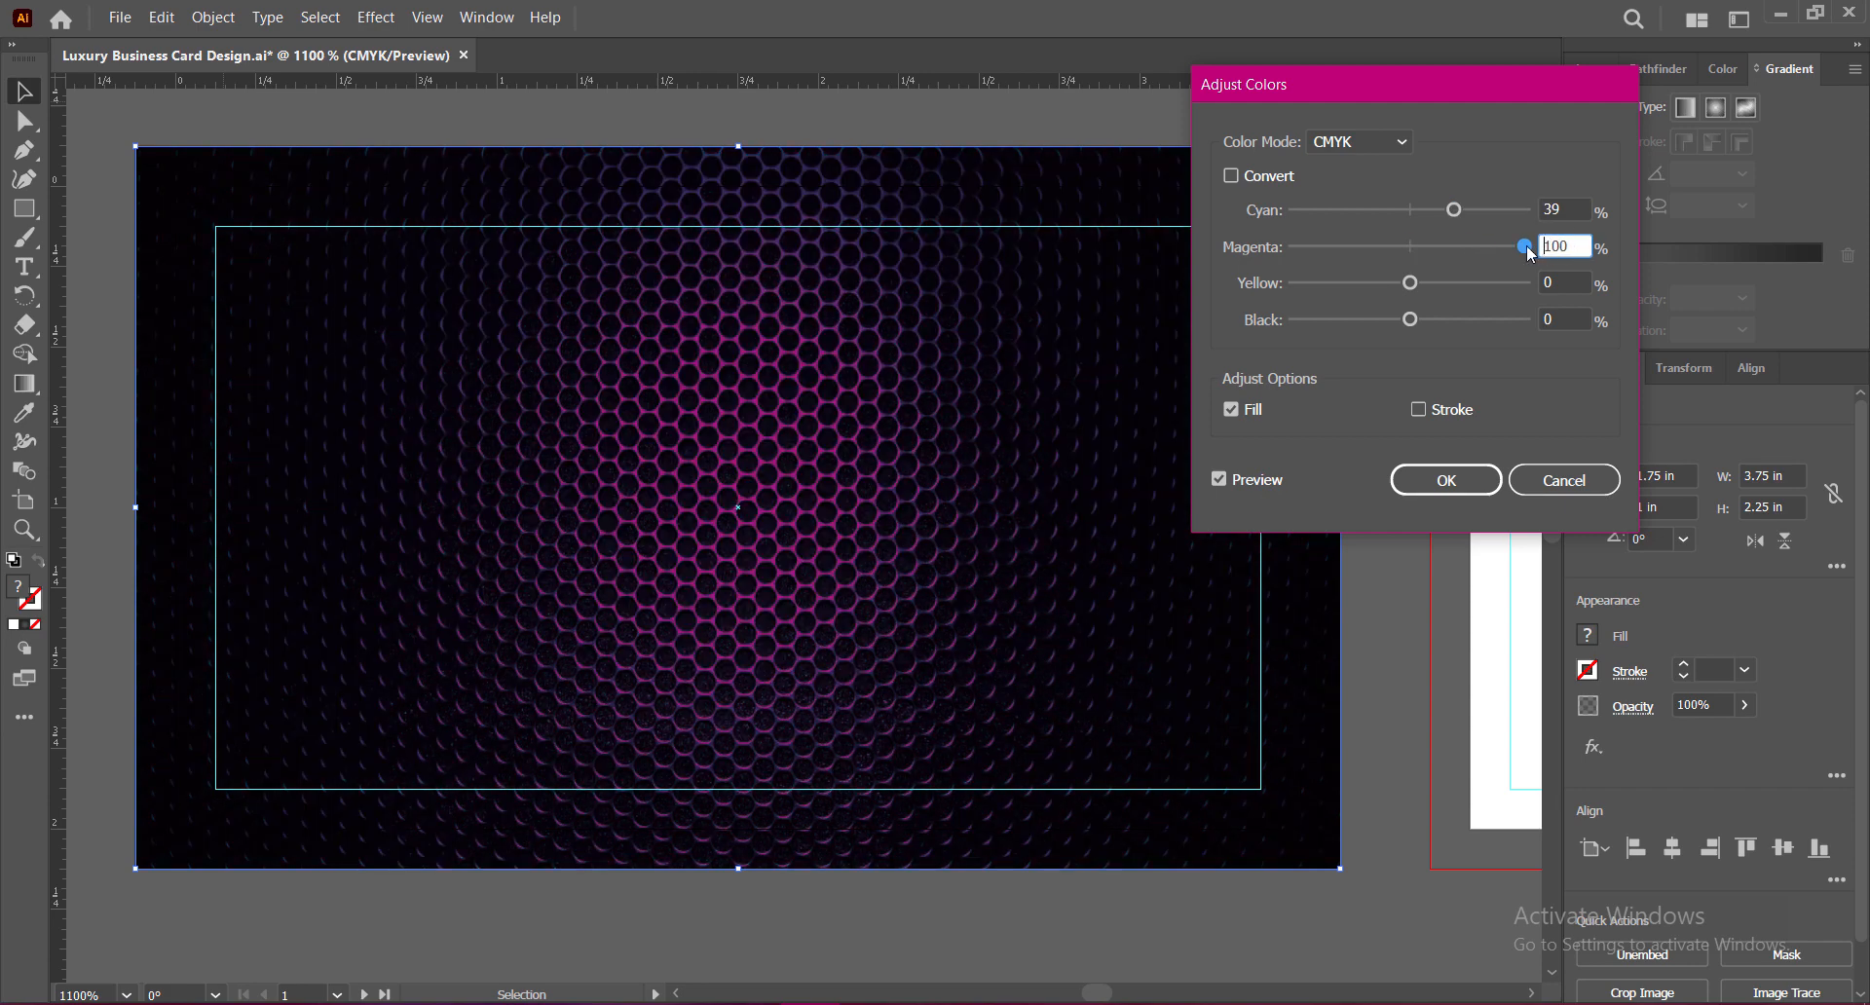
drag(1528, 252, 1496, 282)
drag(1454, 216, 1410, 319)
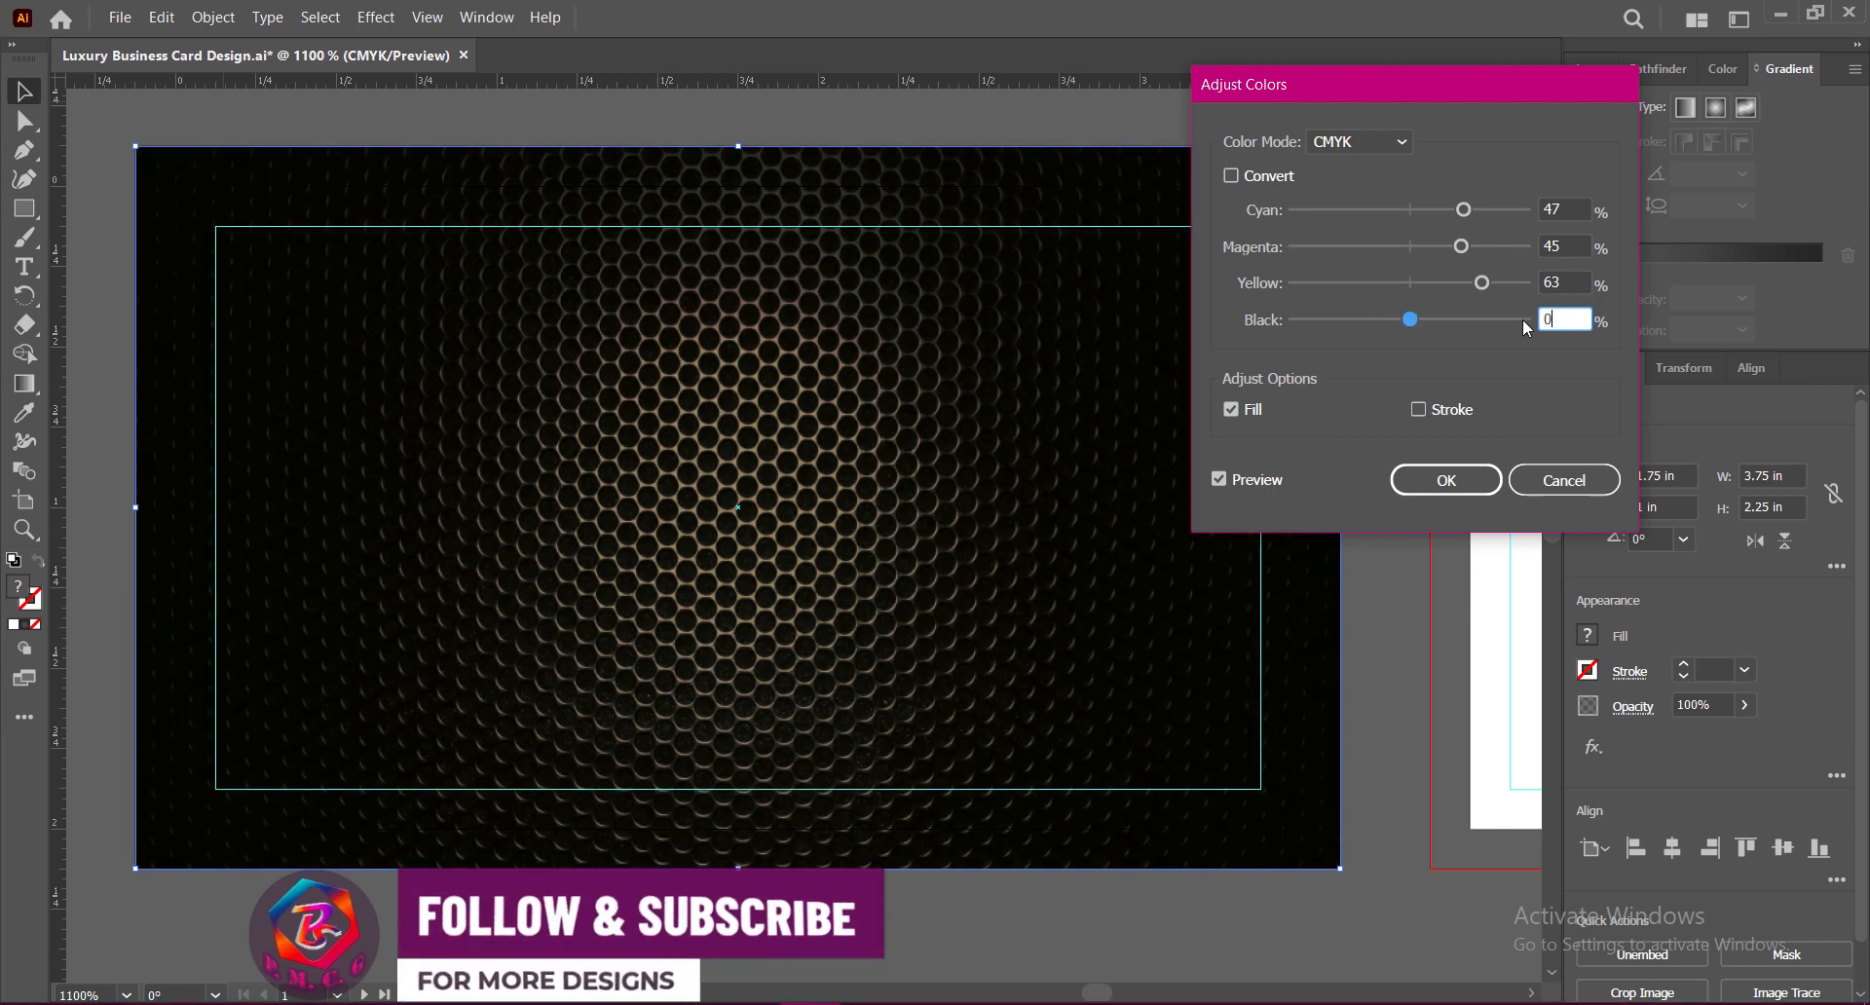
click(1466, 479)
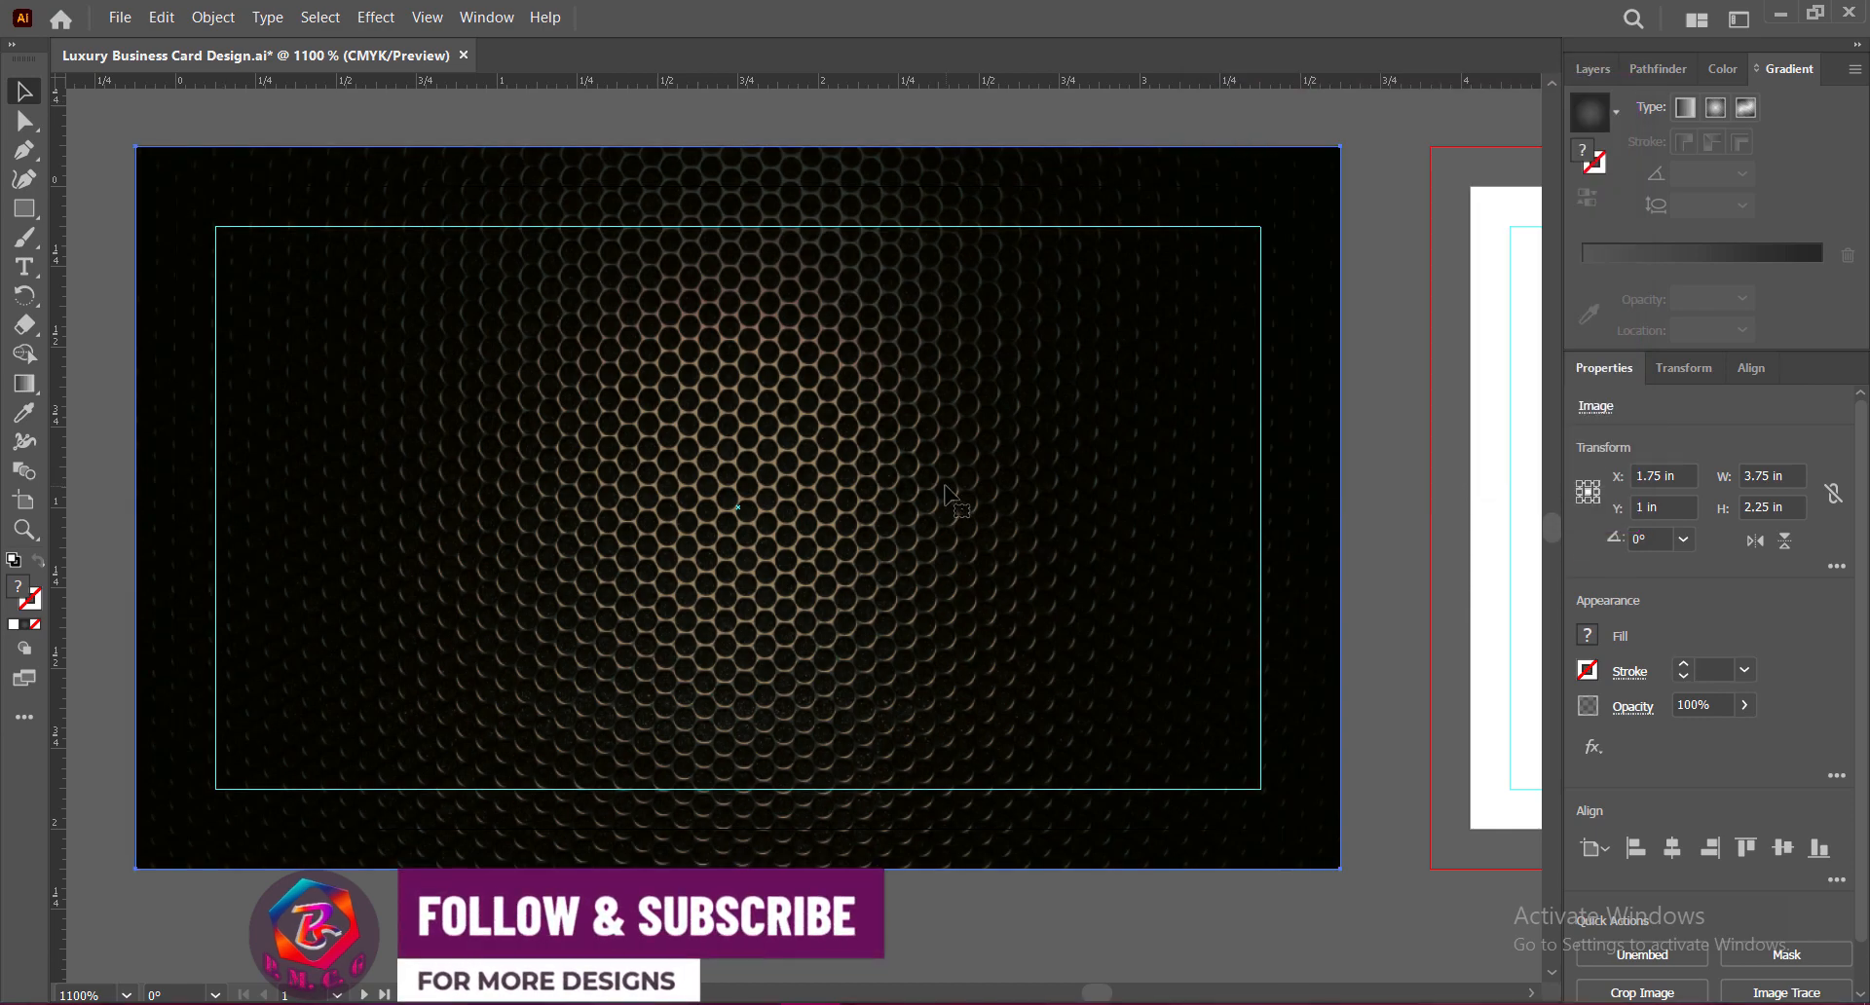
Step: Lower the hexagon image's opacity to 33%
click(1745, 704)
drag(1744, 737, 1690, 744)
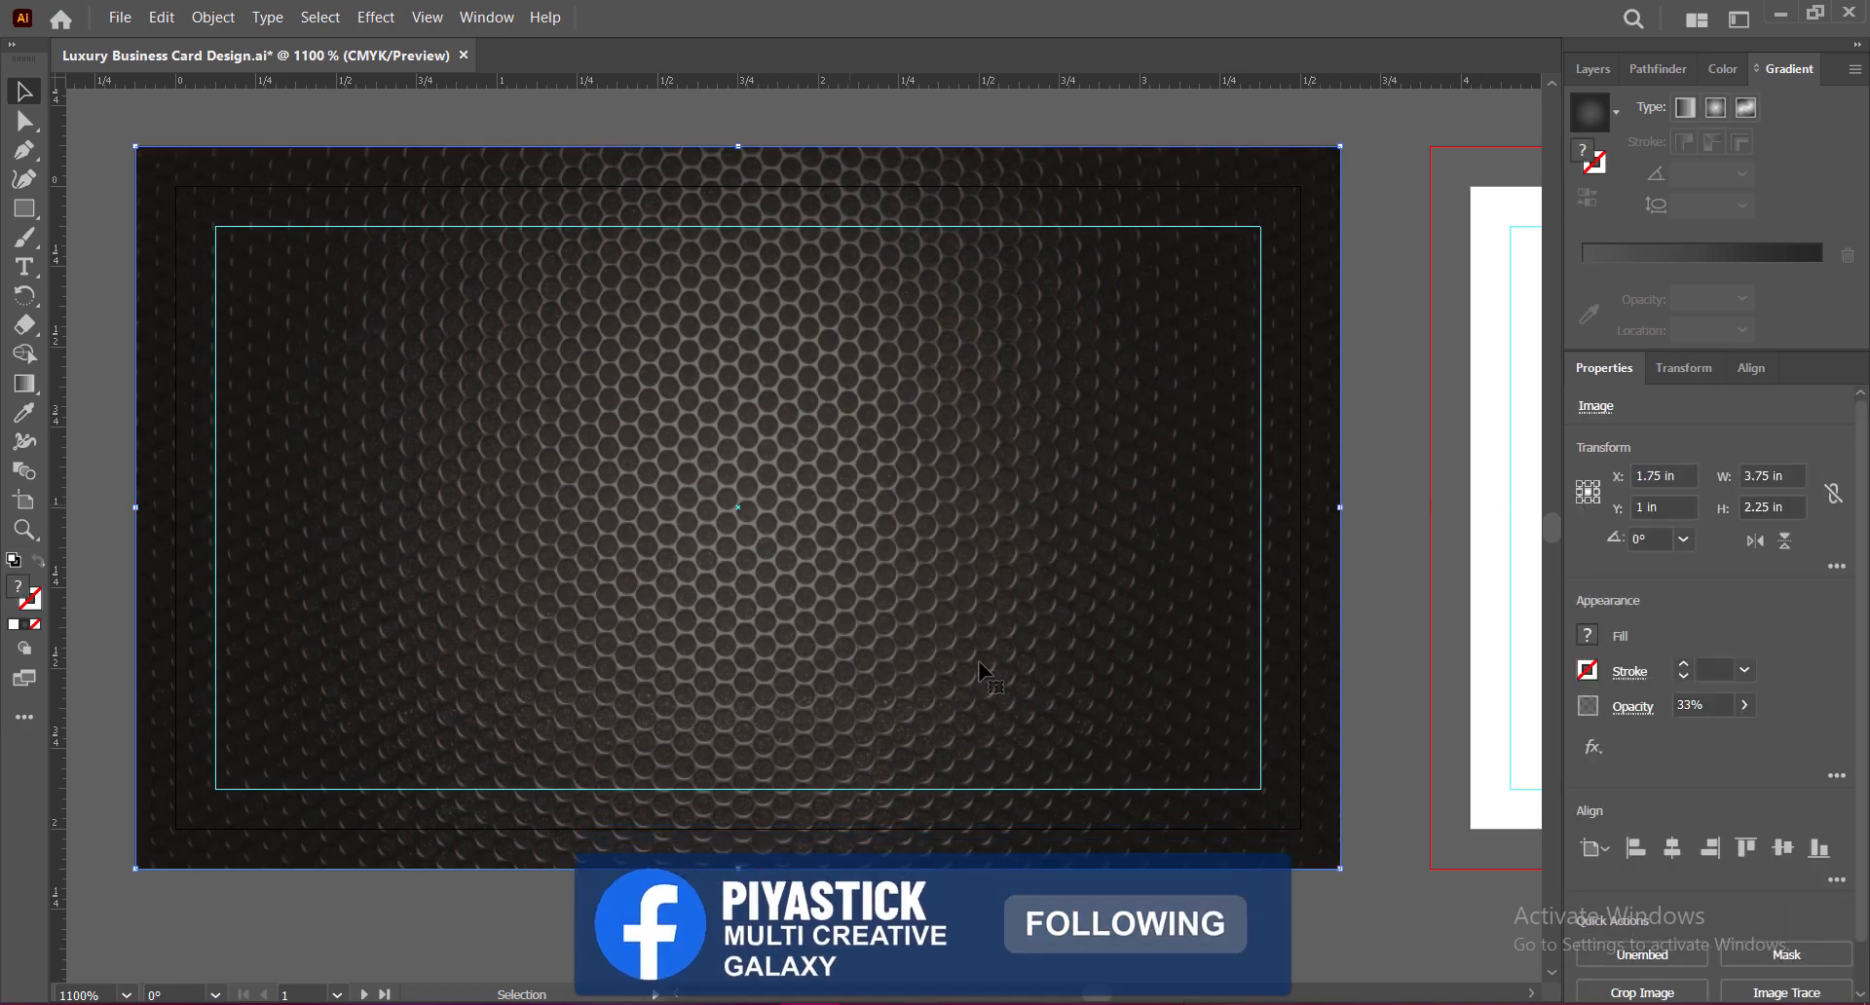
click(1594, 747)
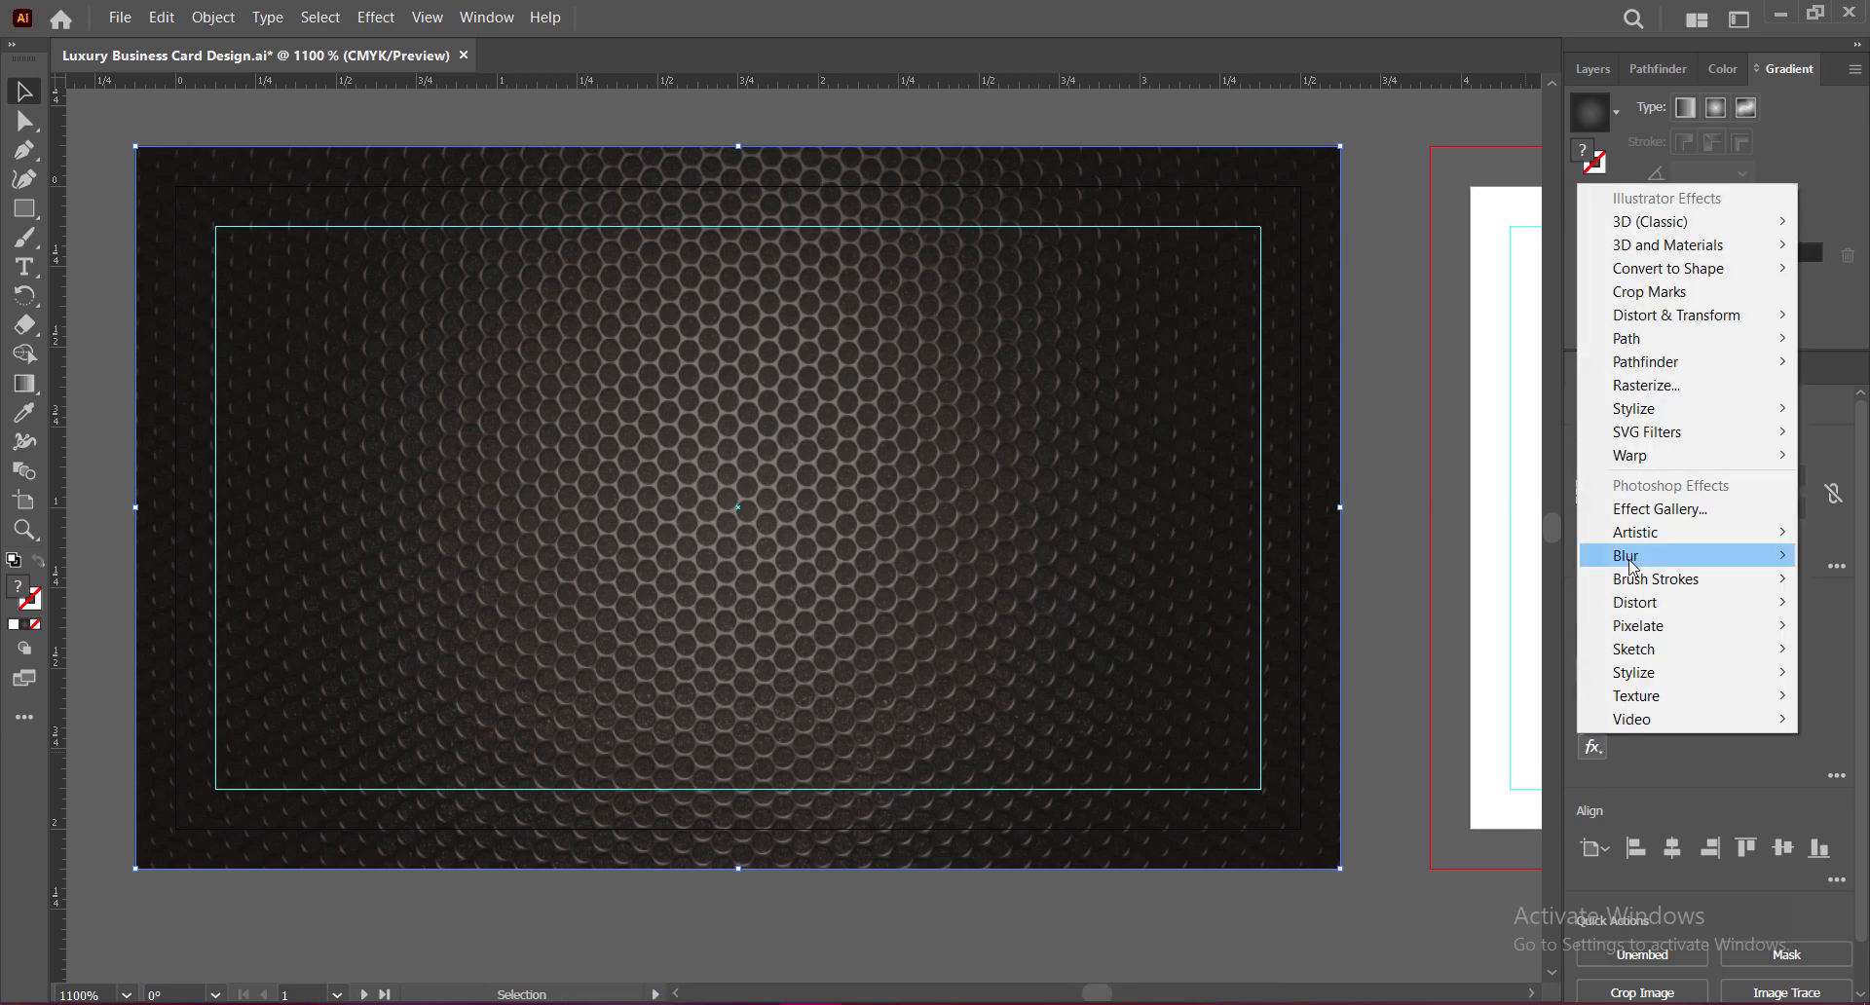
Step: Apply a Radial Blur with Amount 20 and Best quality to the hexagon texture, then save
mouse_move(1633, 565)
click(1467, 579)
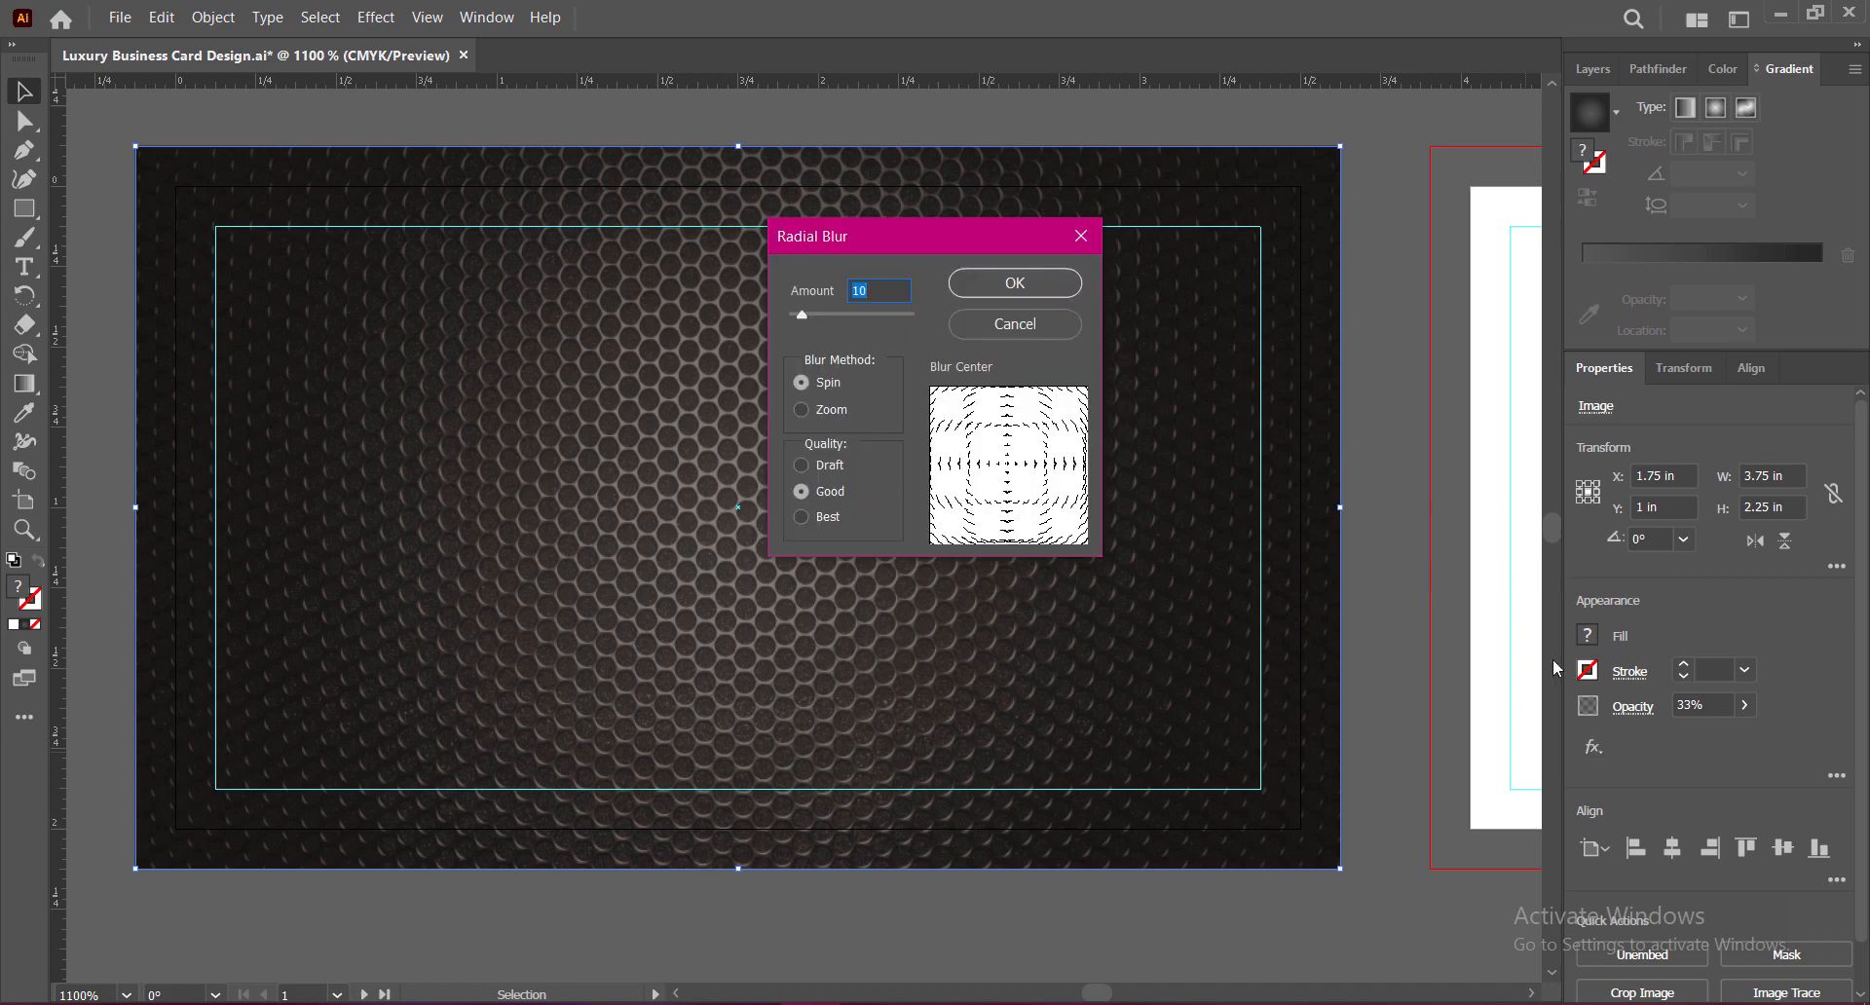
drag(975, 226, 1044, 226)
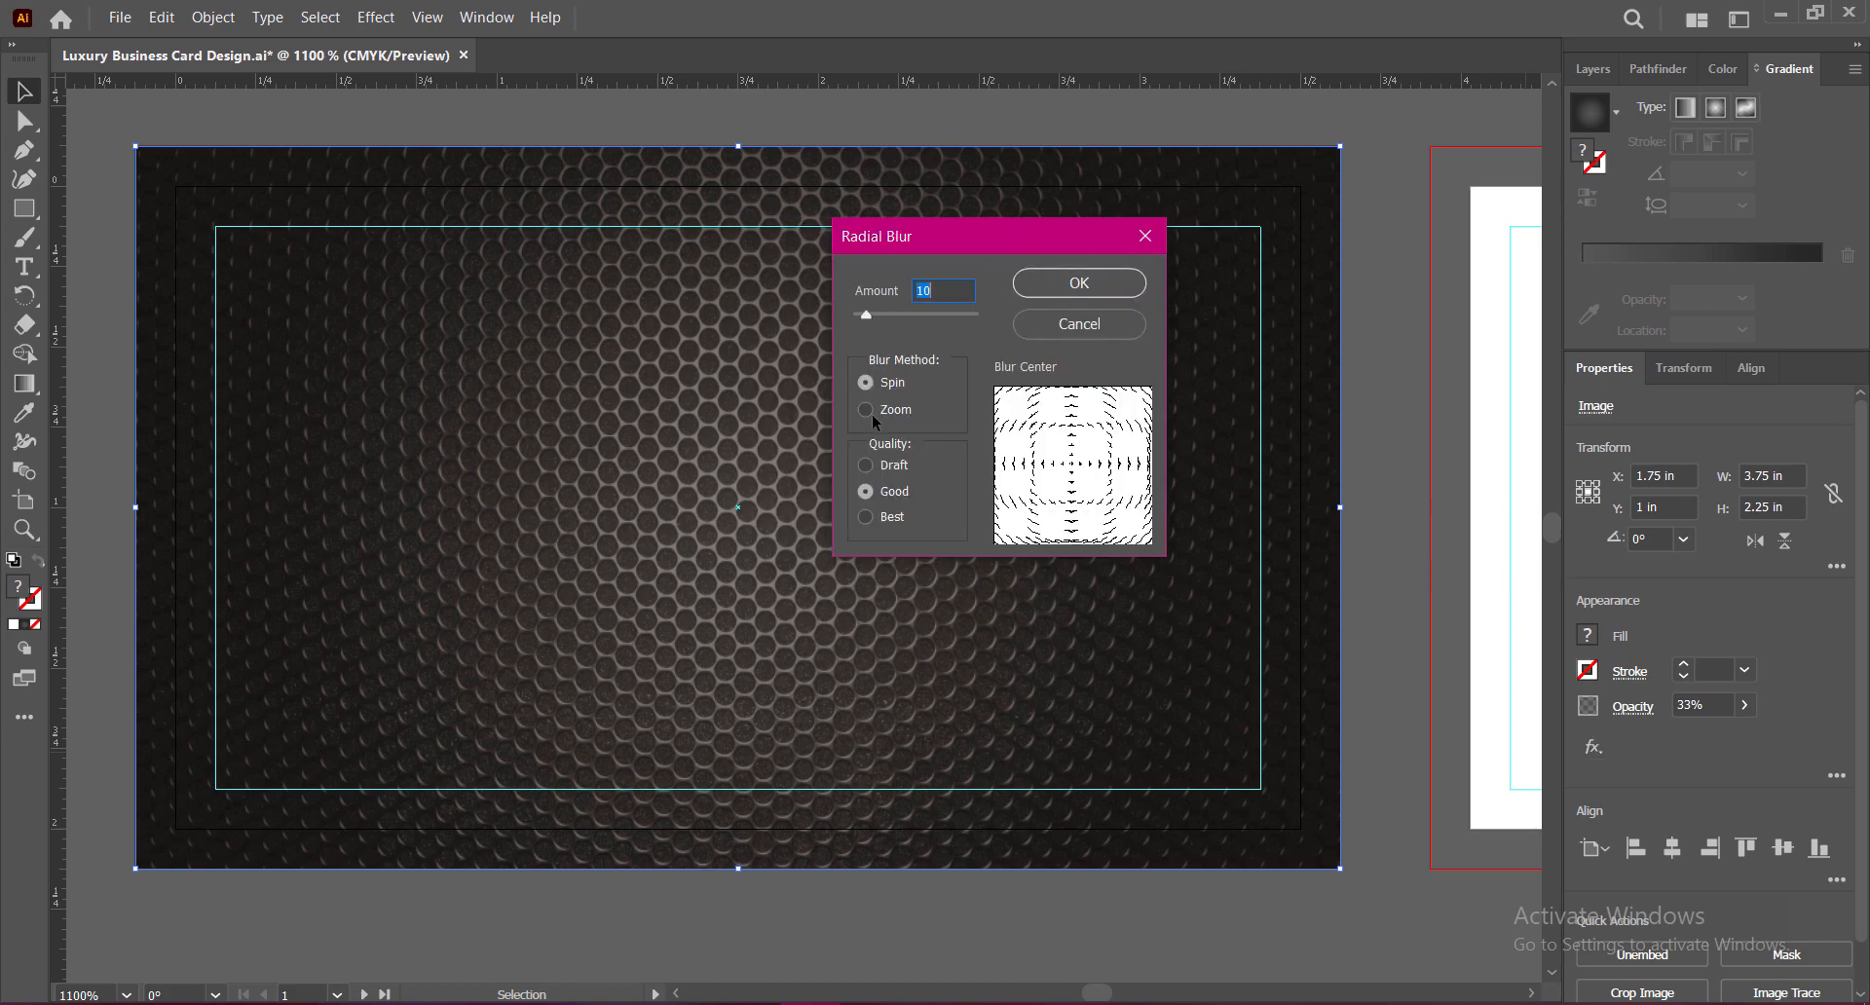
text(20)
click(865, 517)
click(1051, 282)
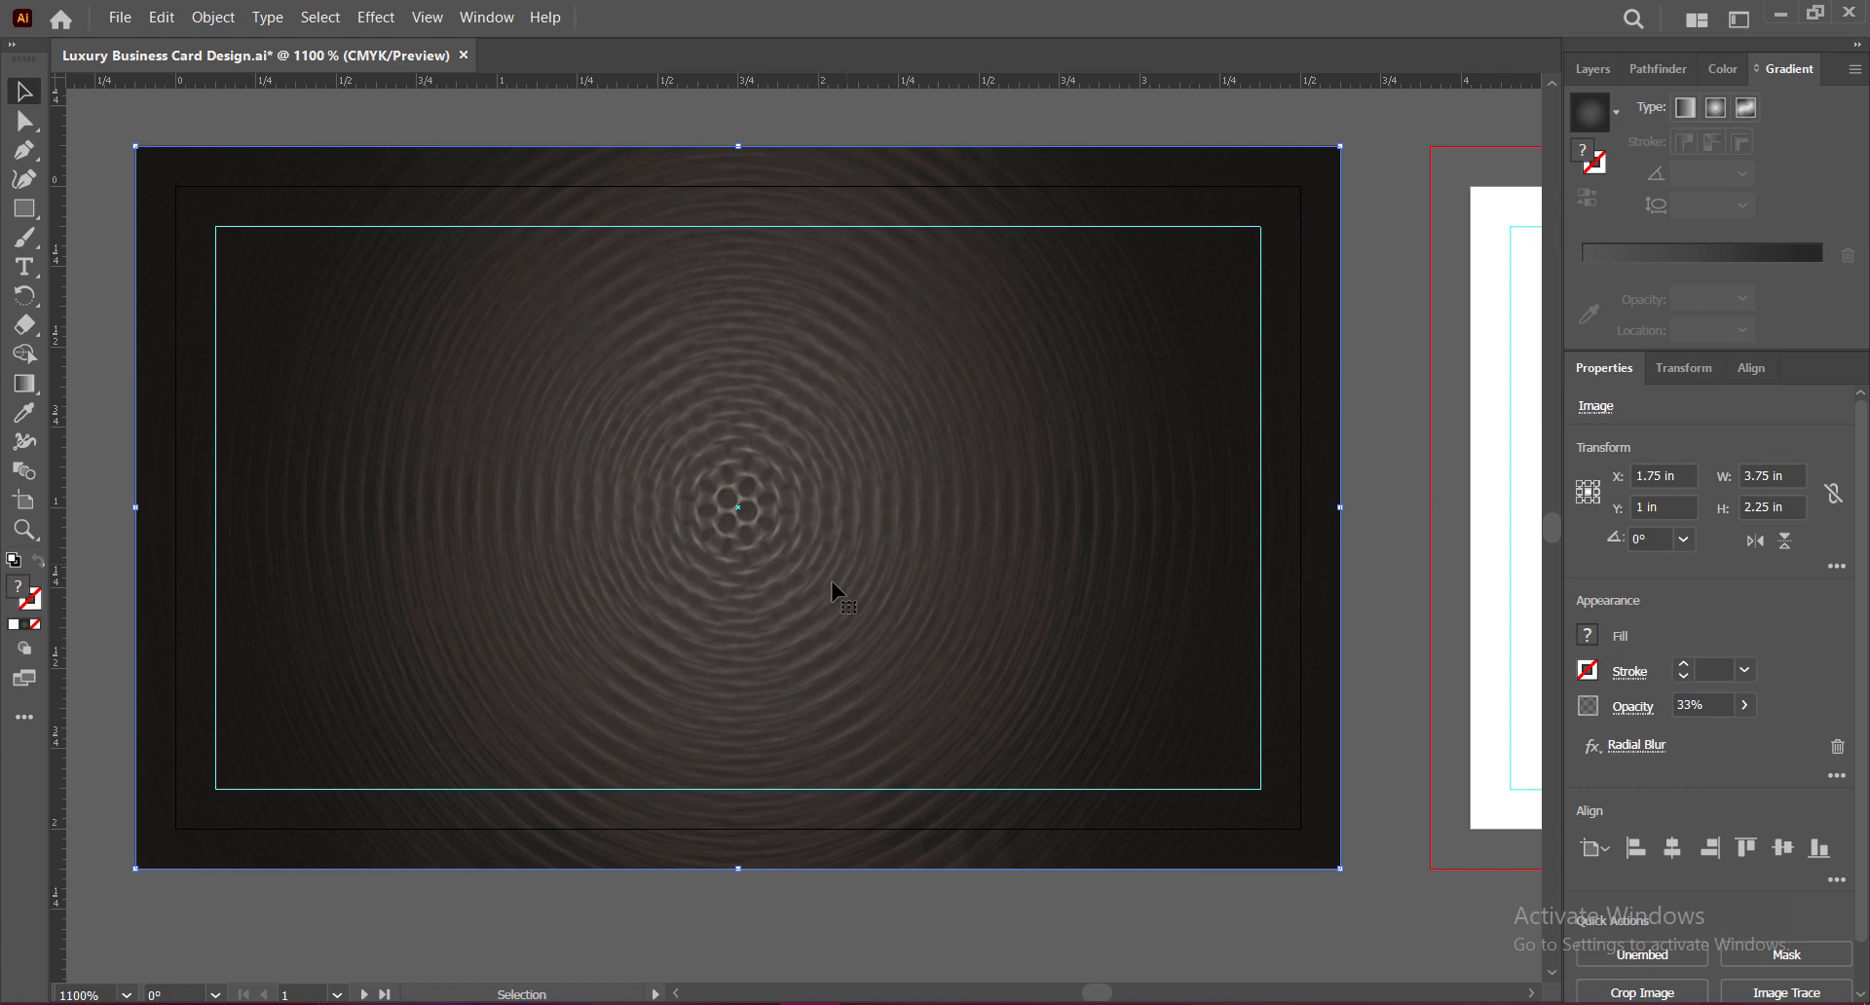
key(ctrl+s)
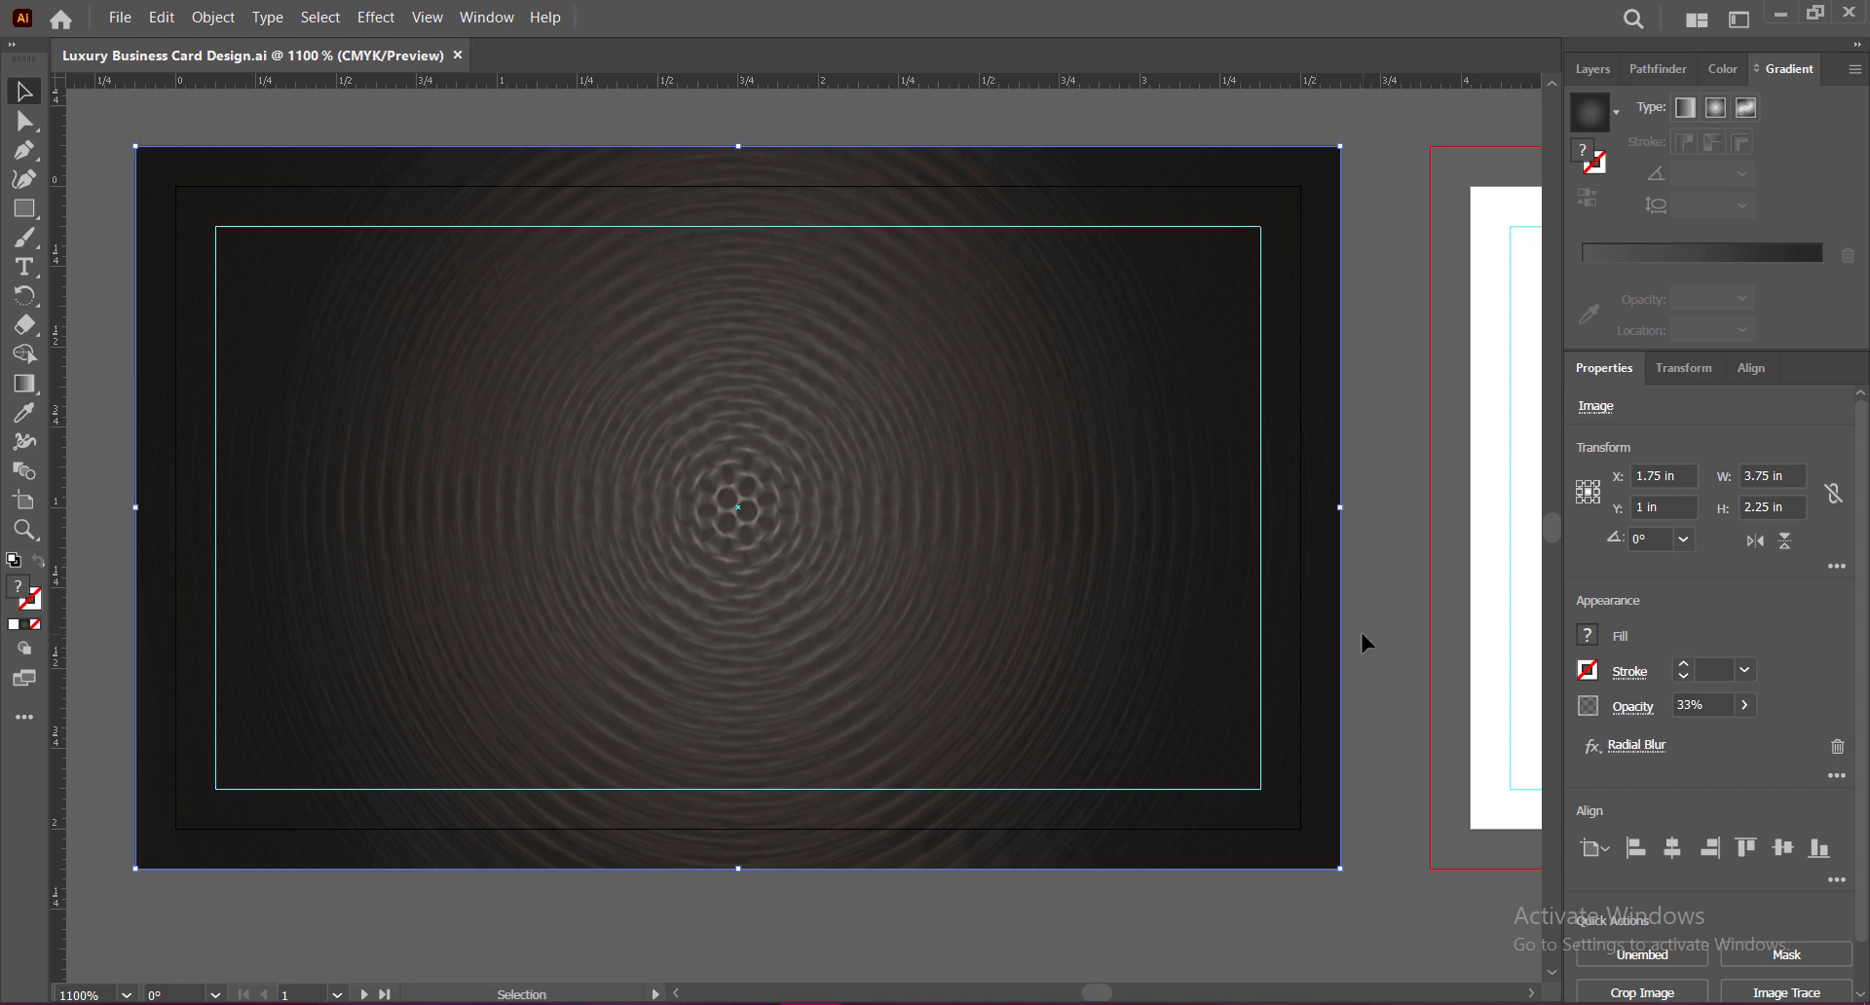
Step: Set the hexagon image's opacity to 39%, deselect it, and save
click(1744, 704)
drag(1680, 737, 1683, 741)
click(1686, 706)
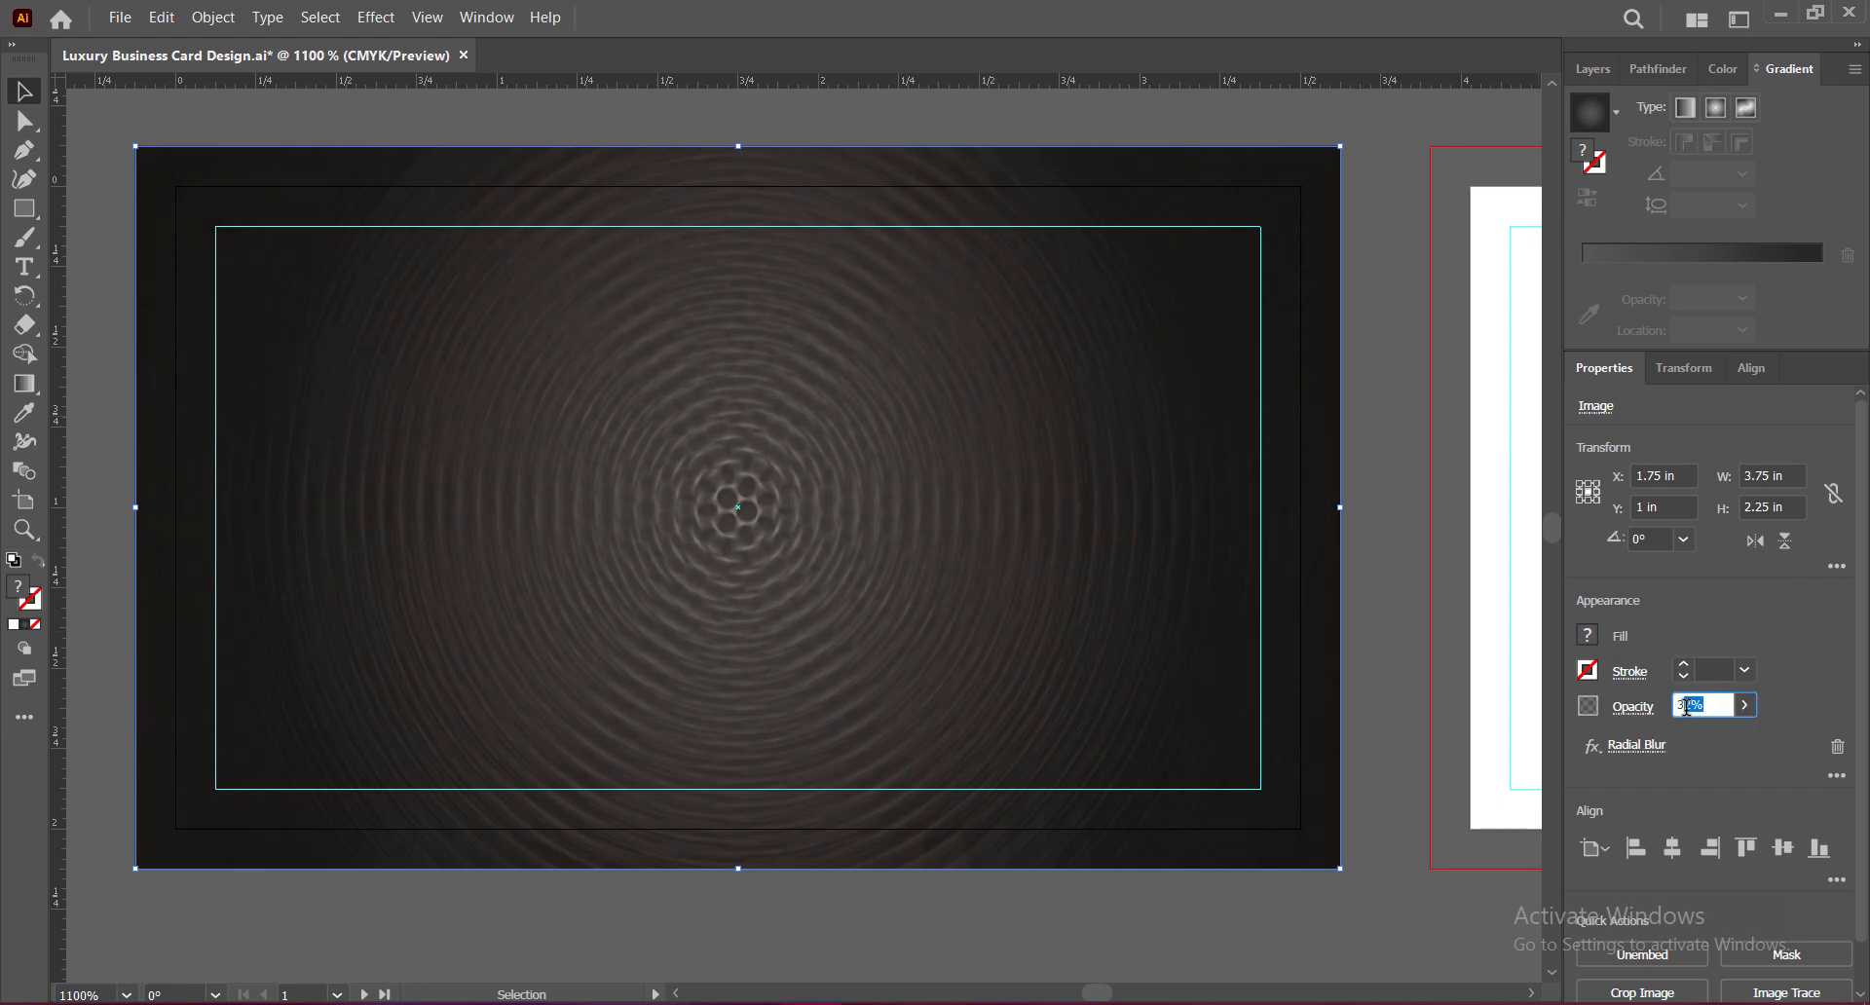
text(39)
click(1390, 594)
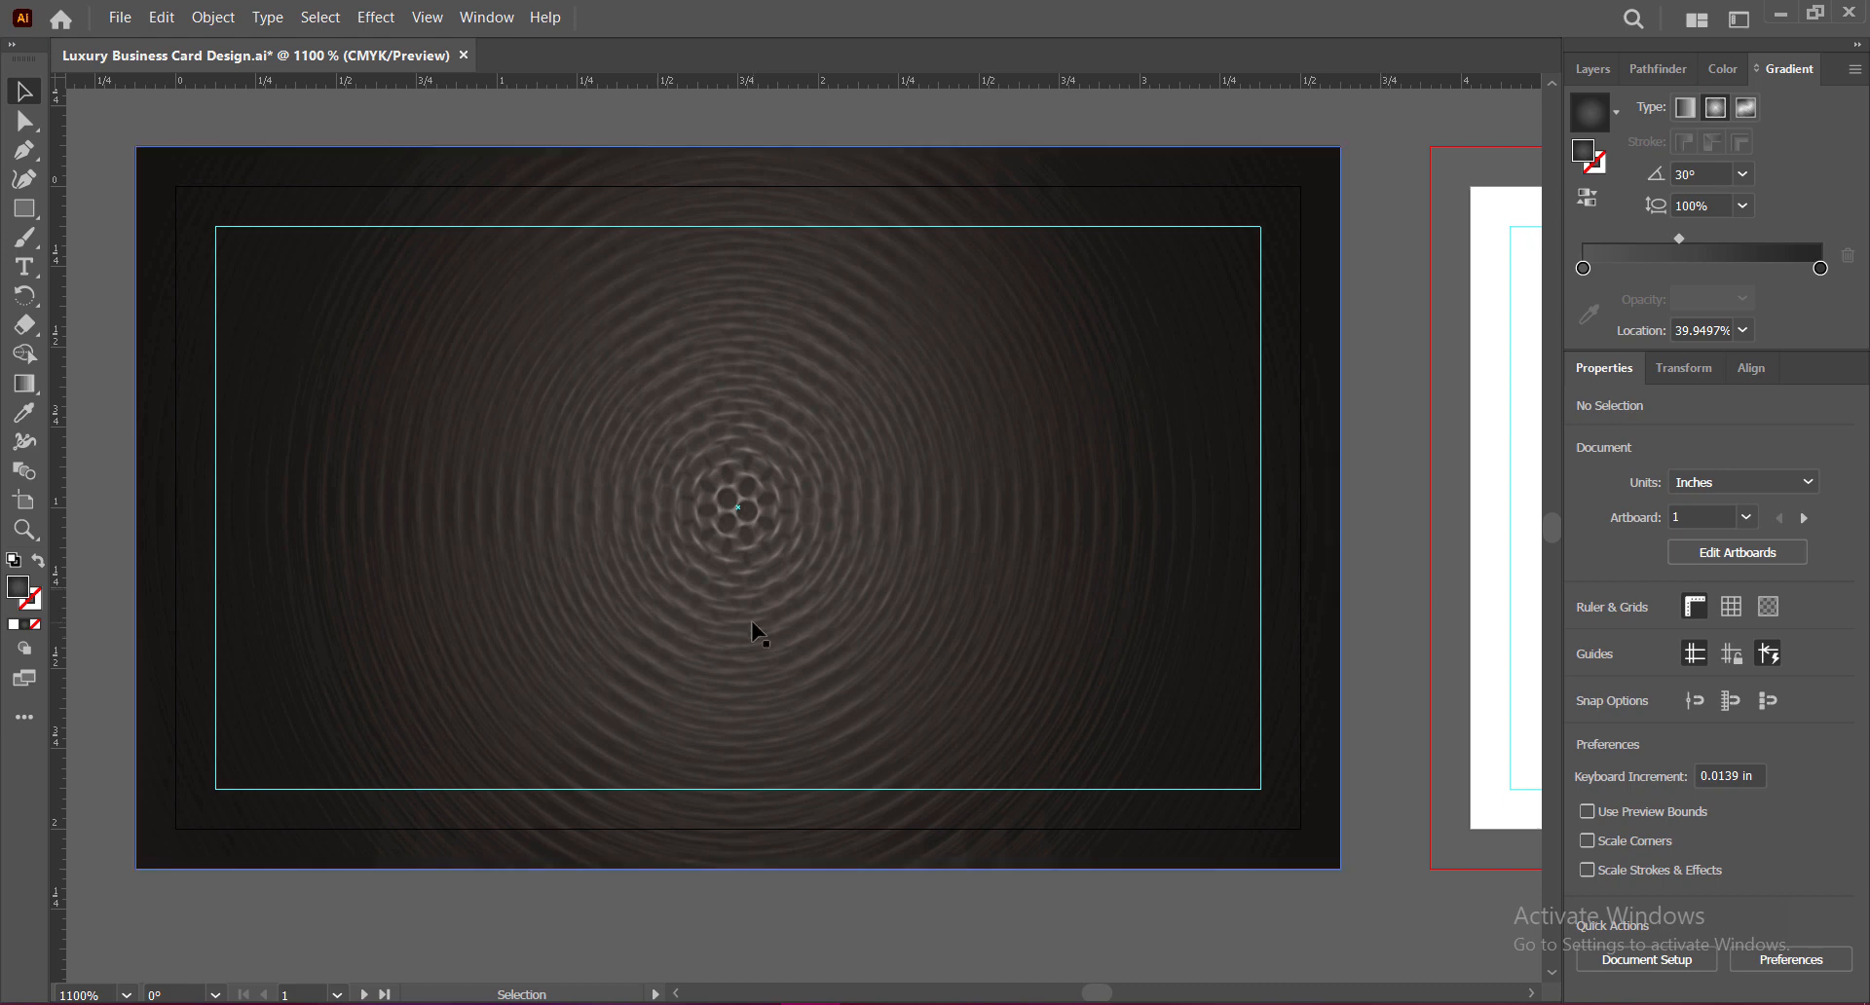
key(ctrl+s)
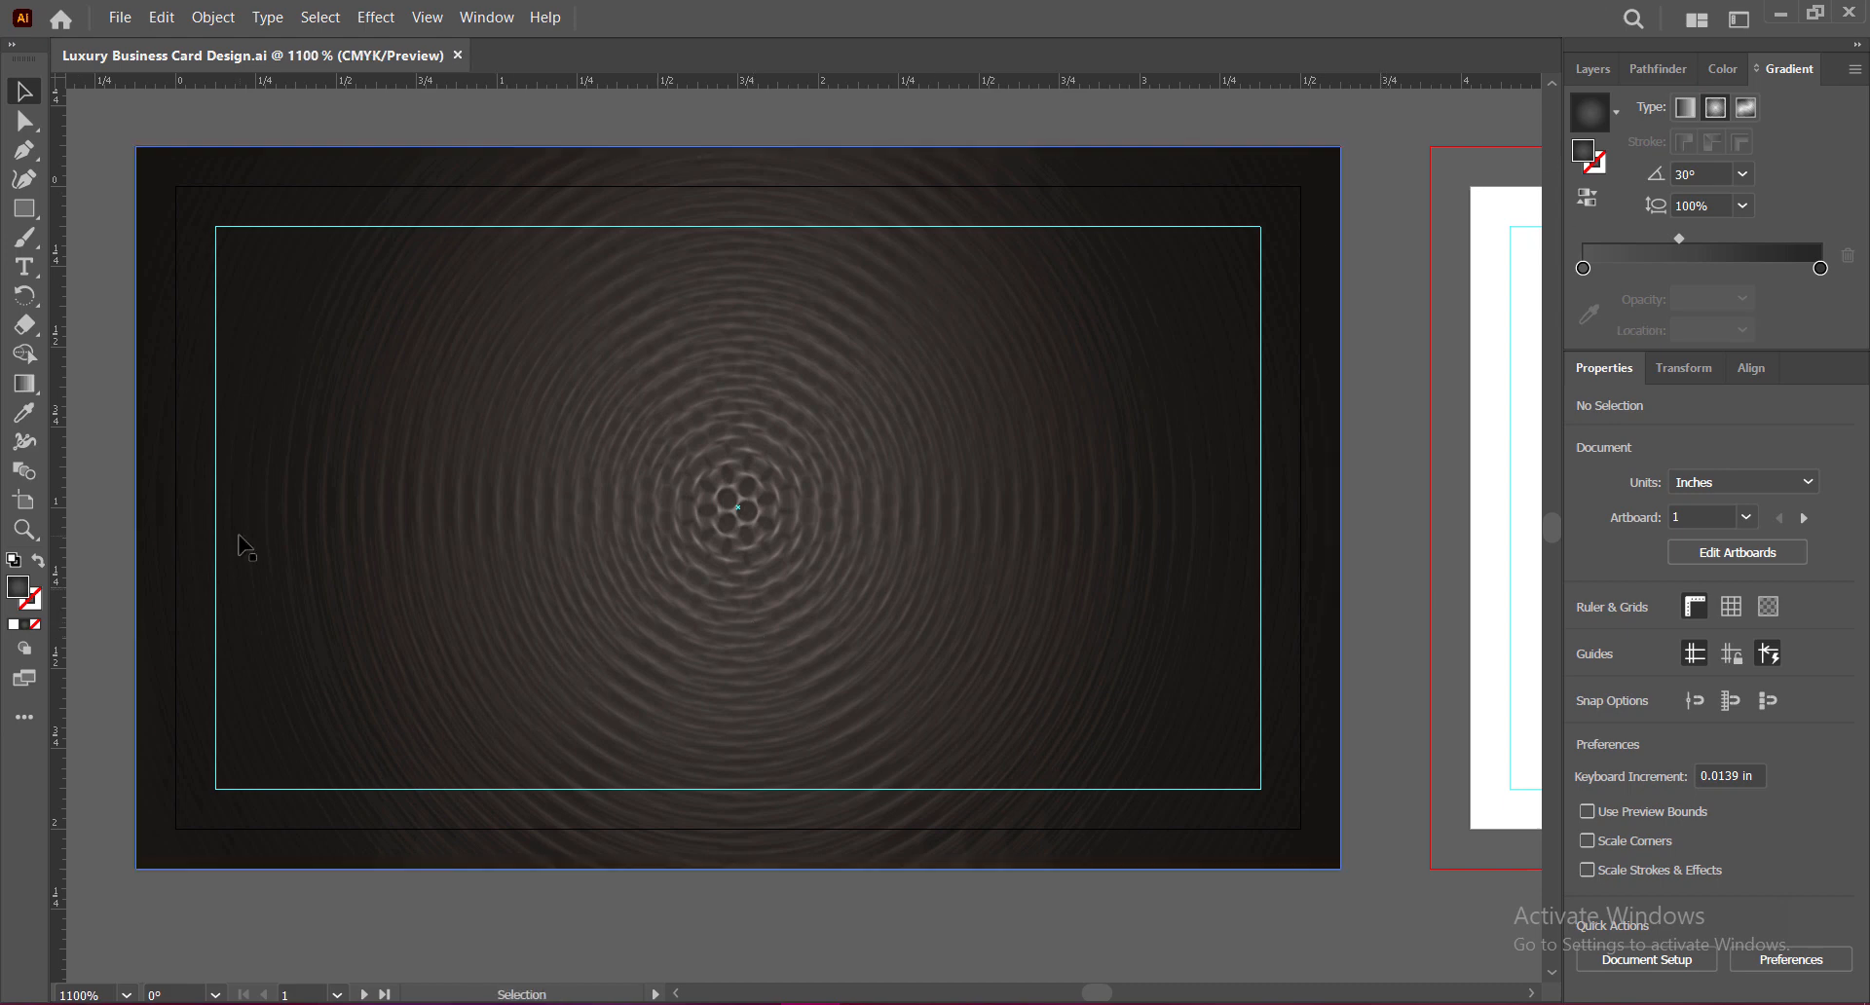
key(p)
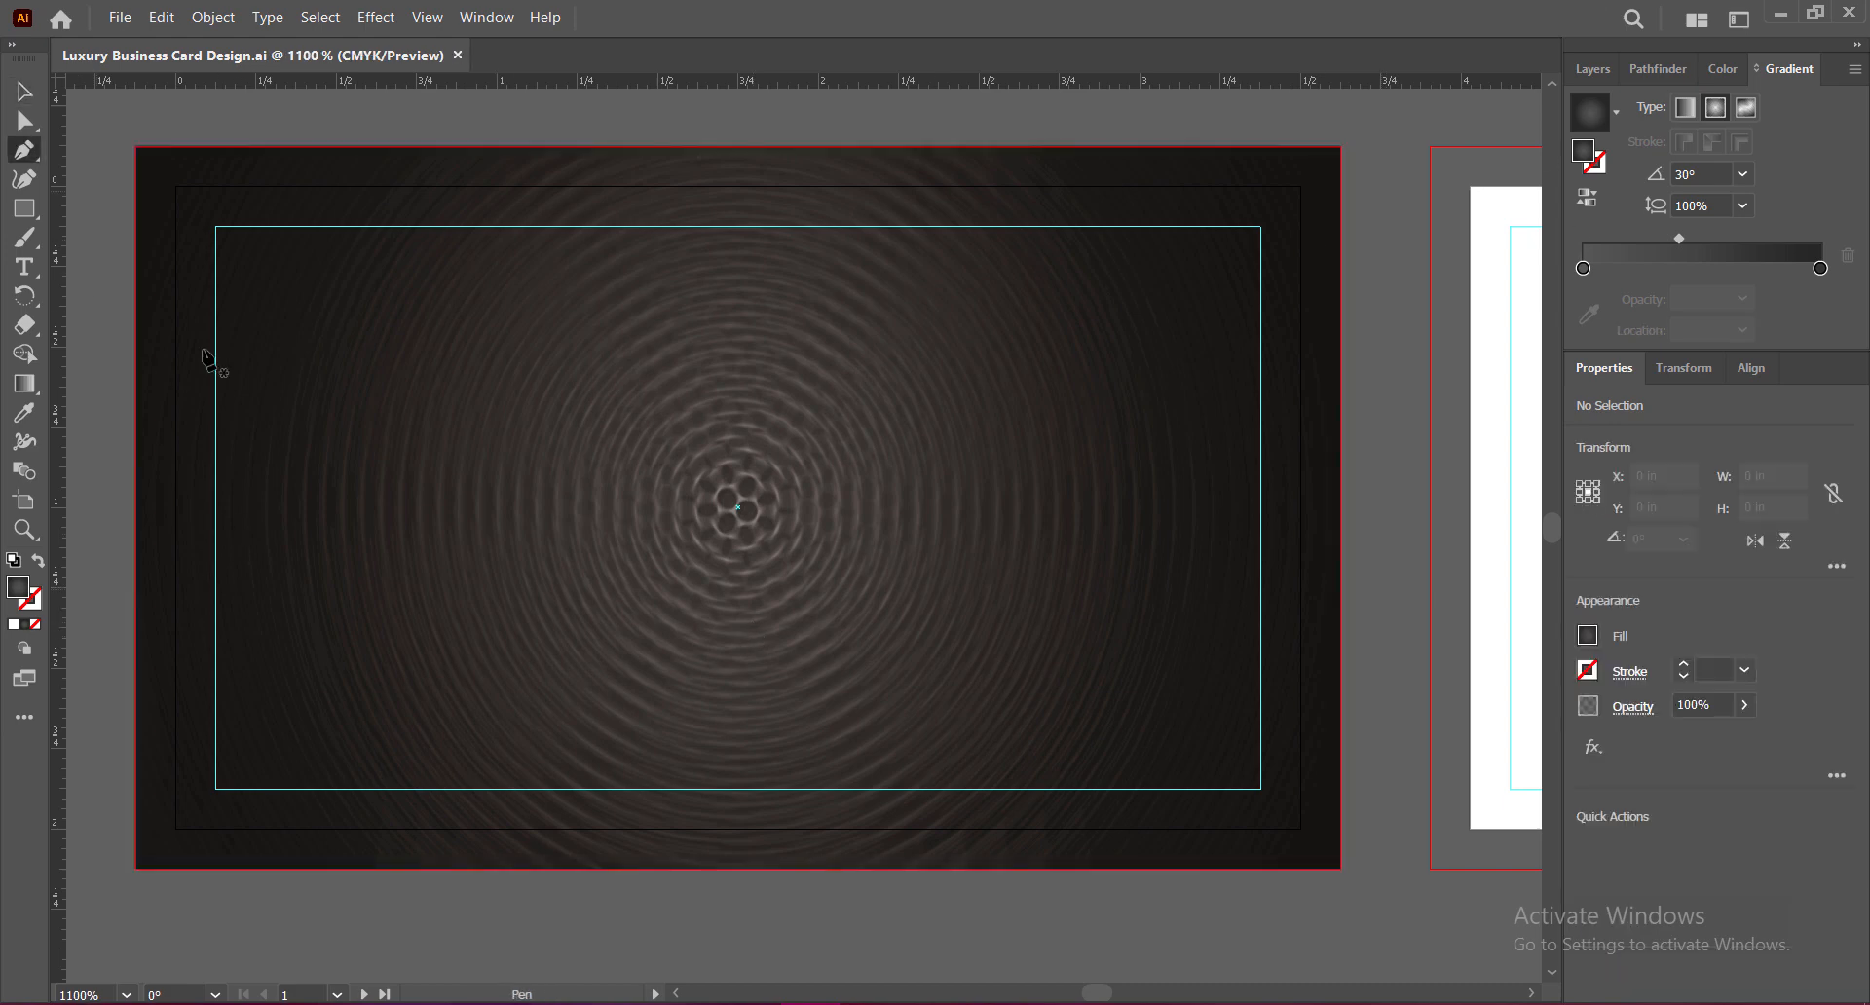
Step: Draw an S-curve from the card's bottom edge through the centre toward the top-right
click(416, 868)
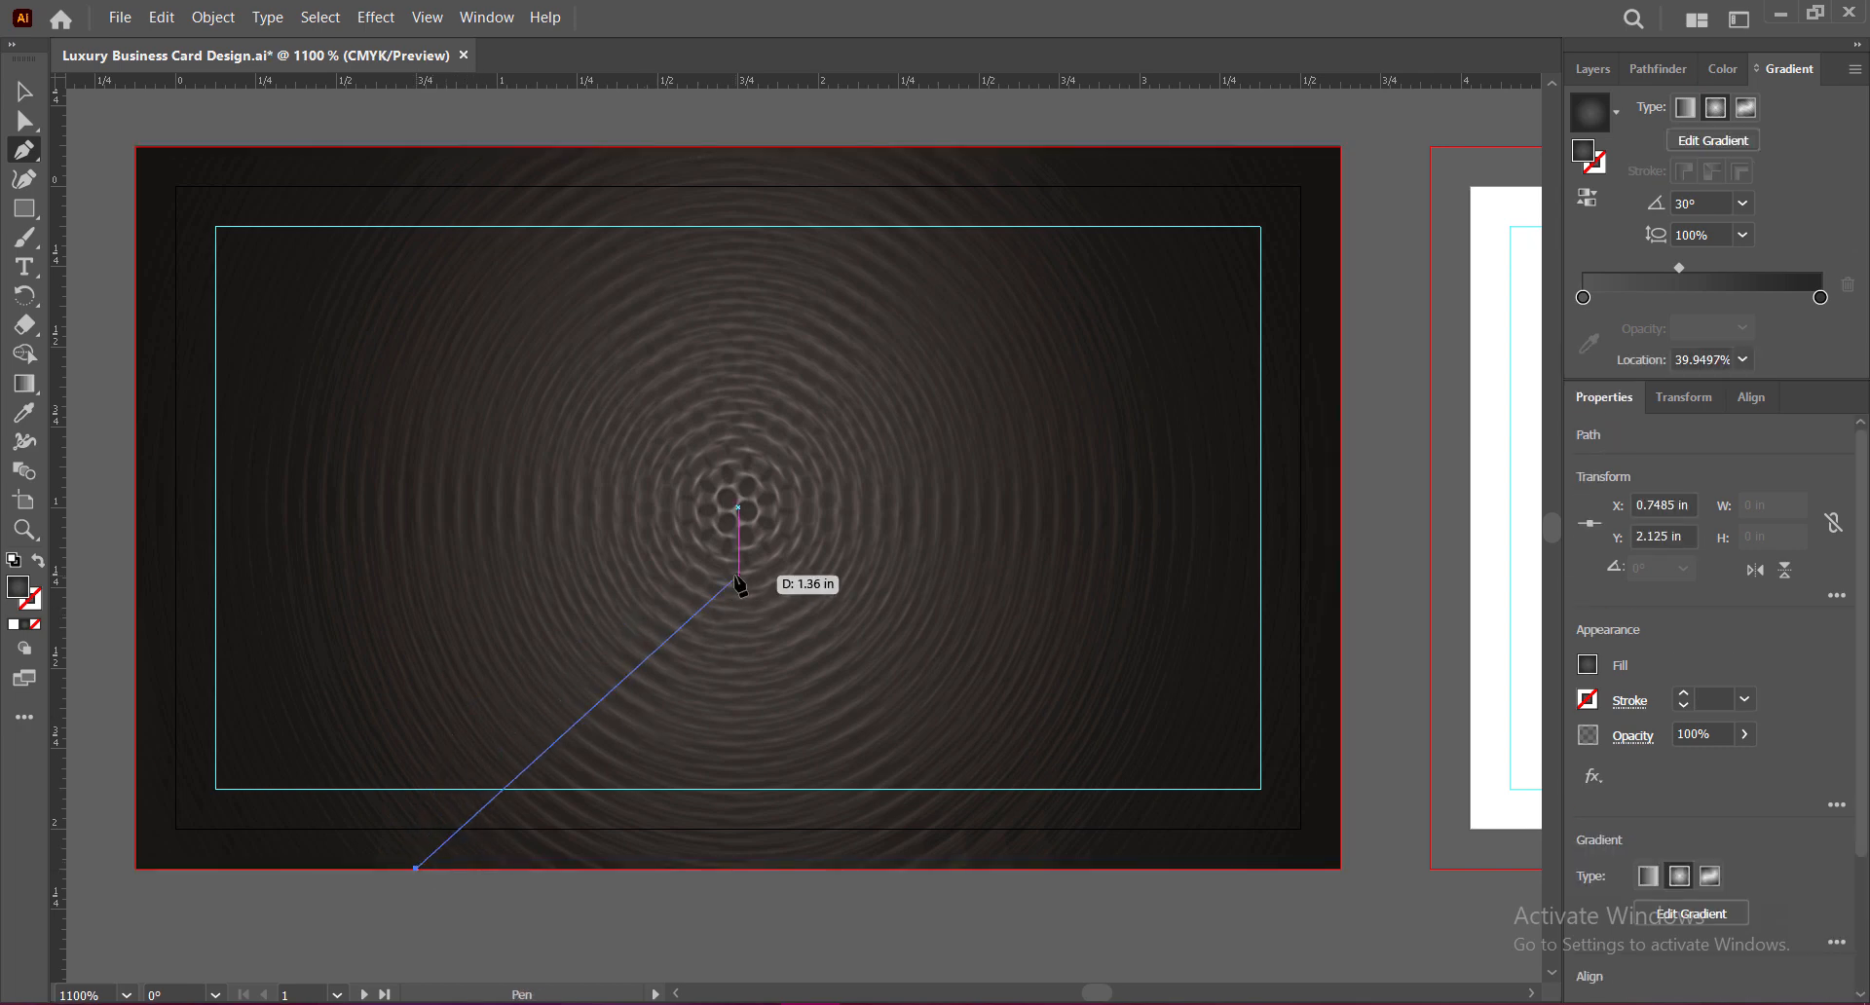
drag(768, 573, 1018, 581)
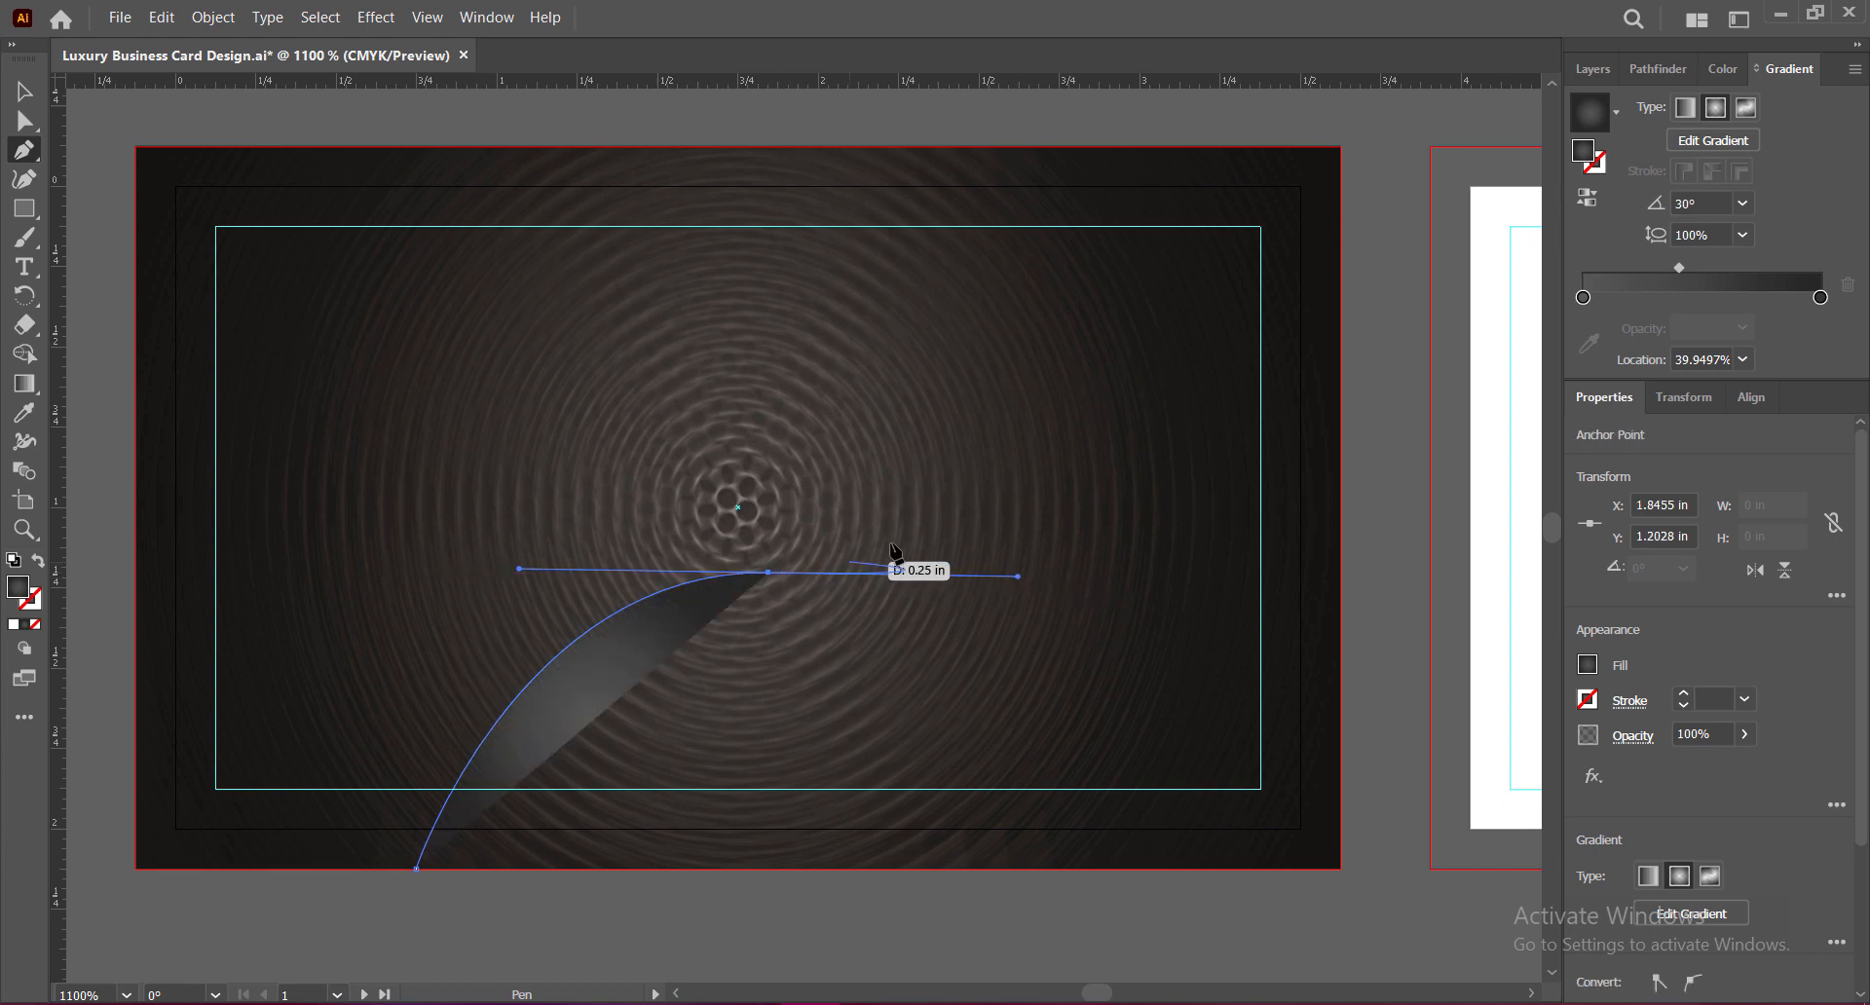
click(769, 573)
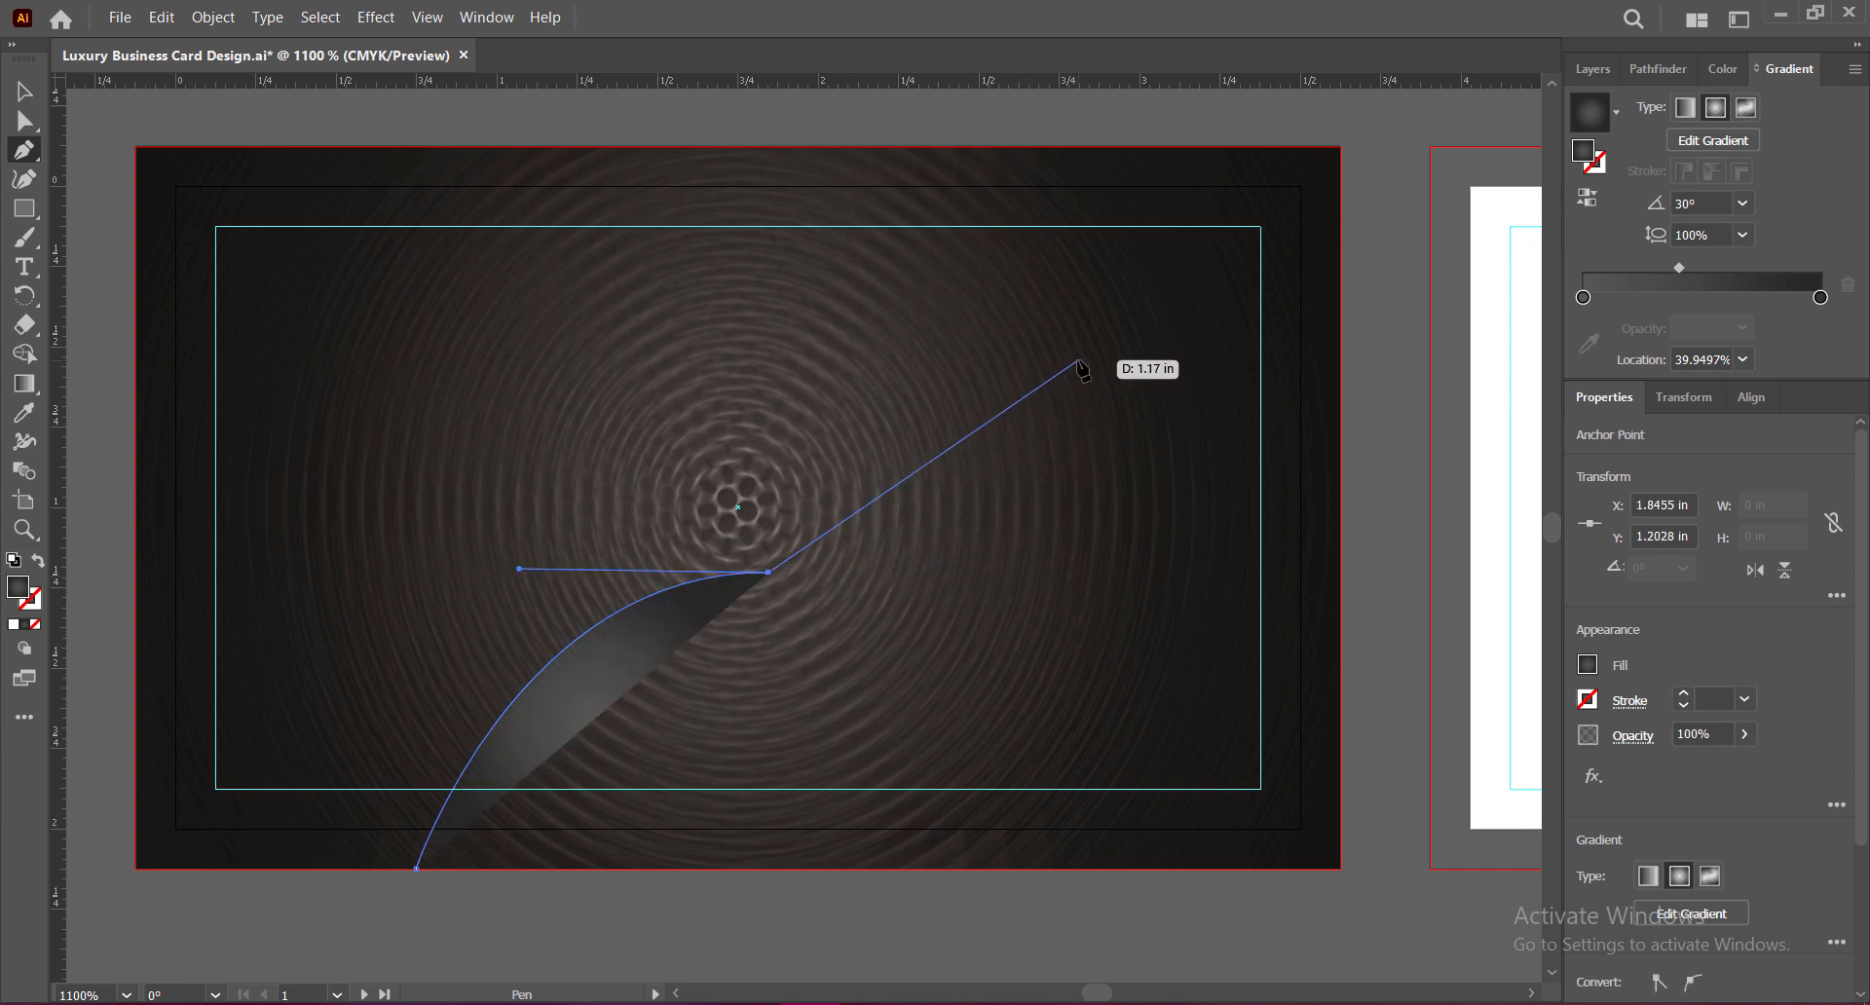
drag(1078, 362, 1137, 158)
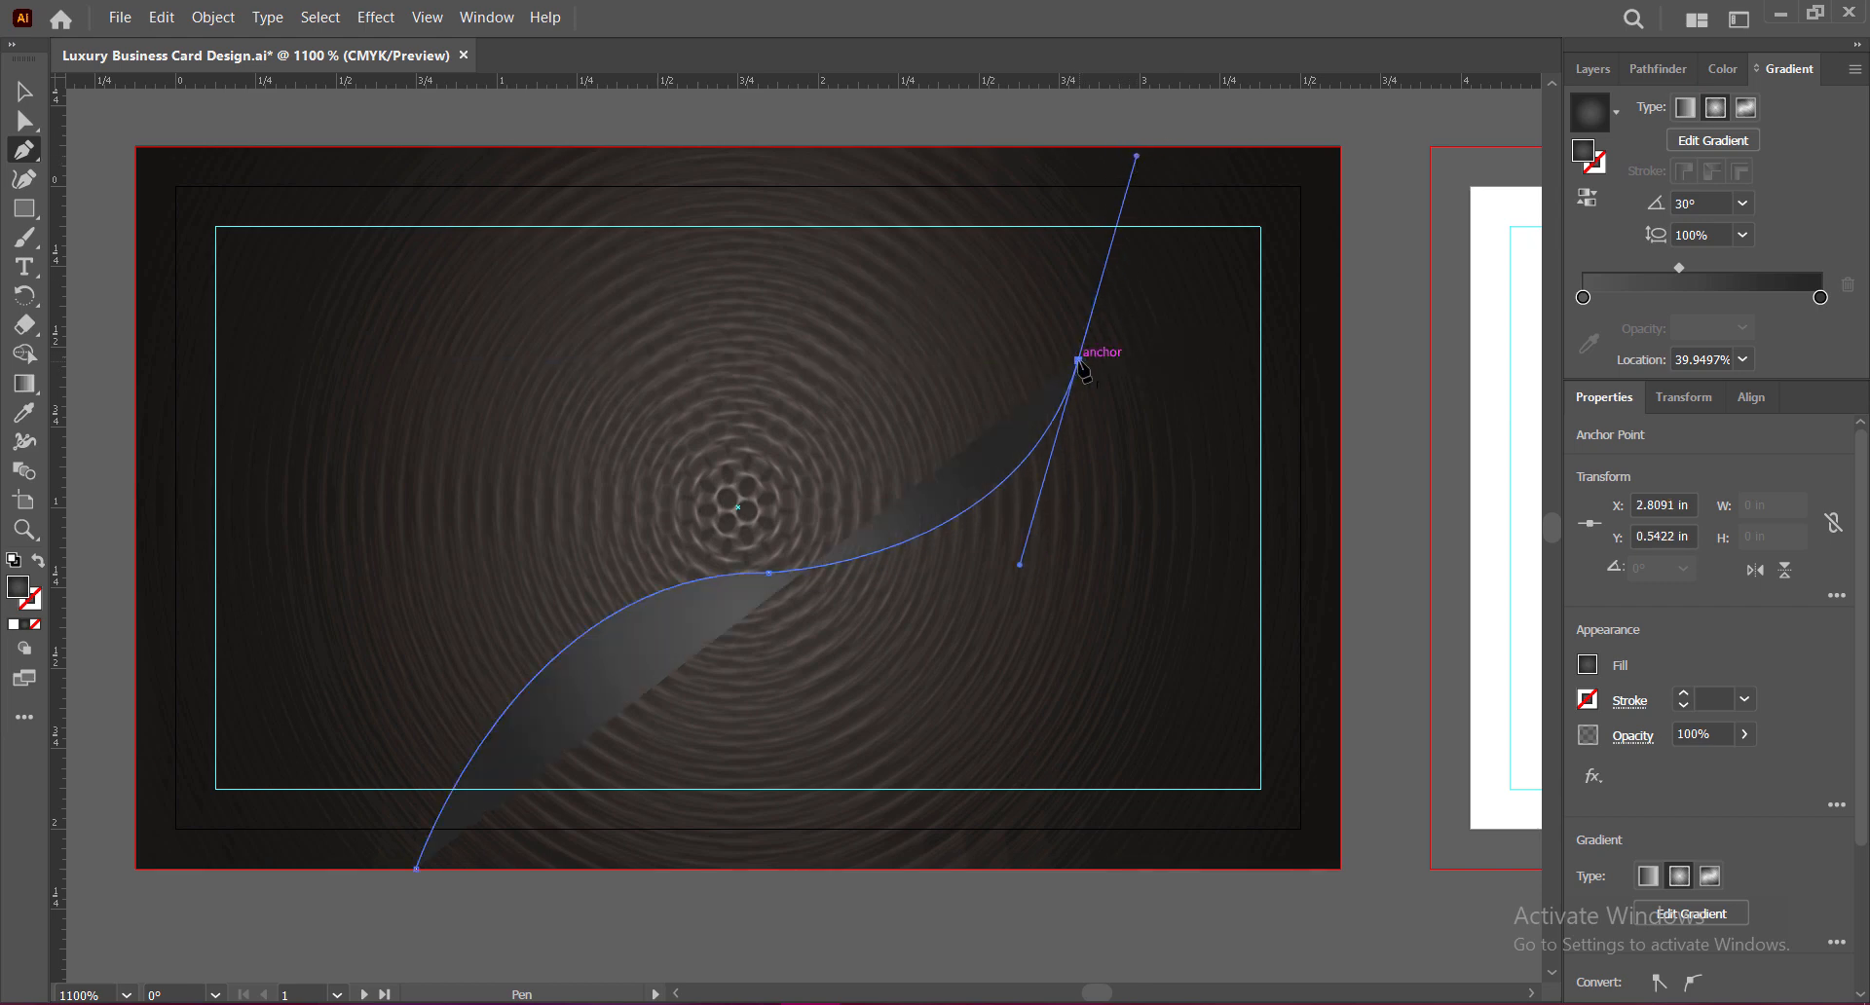
click(1078, 361)
drag(1340, 168, 1461, 198)
Step: Close the wave through the top-right and bottom-right corners back to the start, then deselect
click(1250, 167)
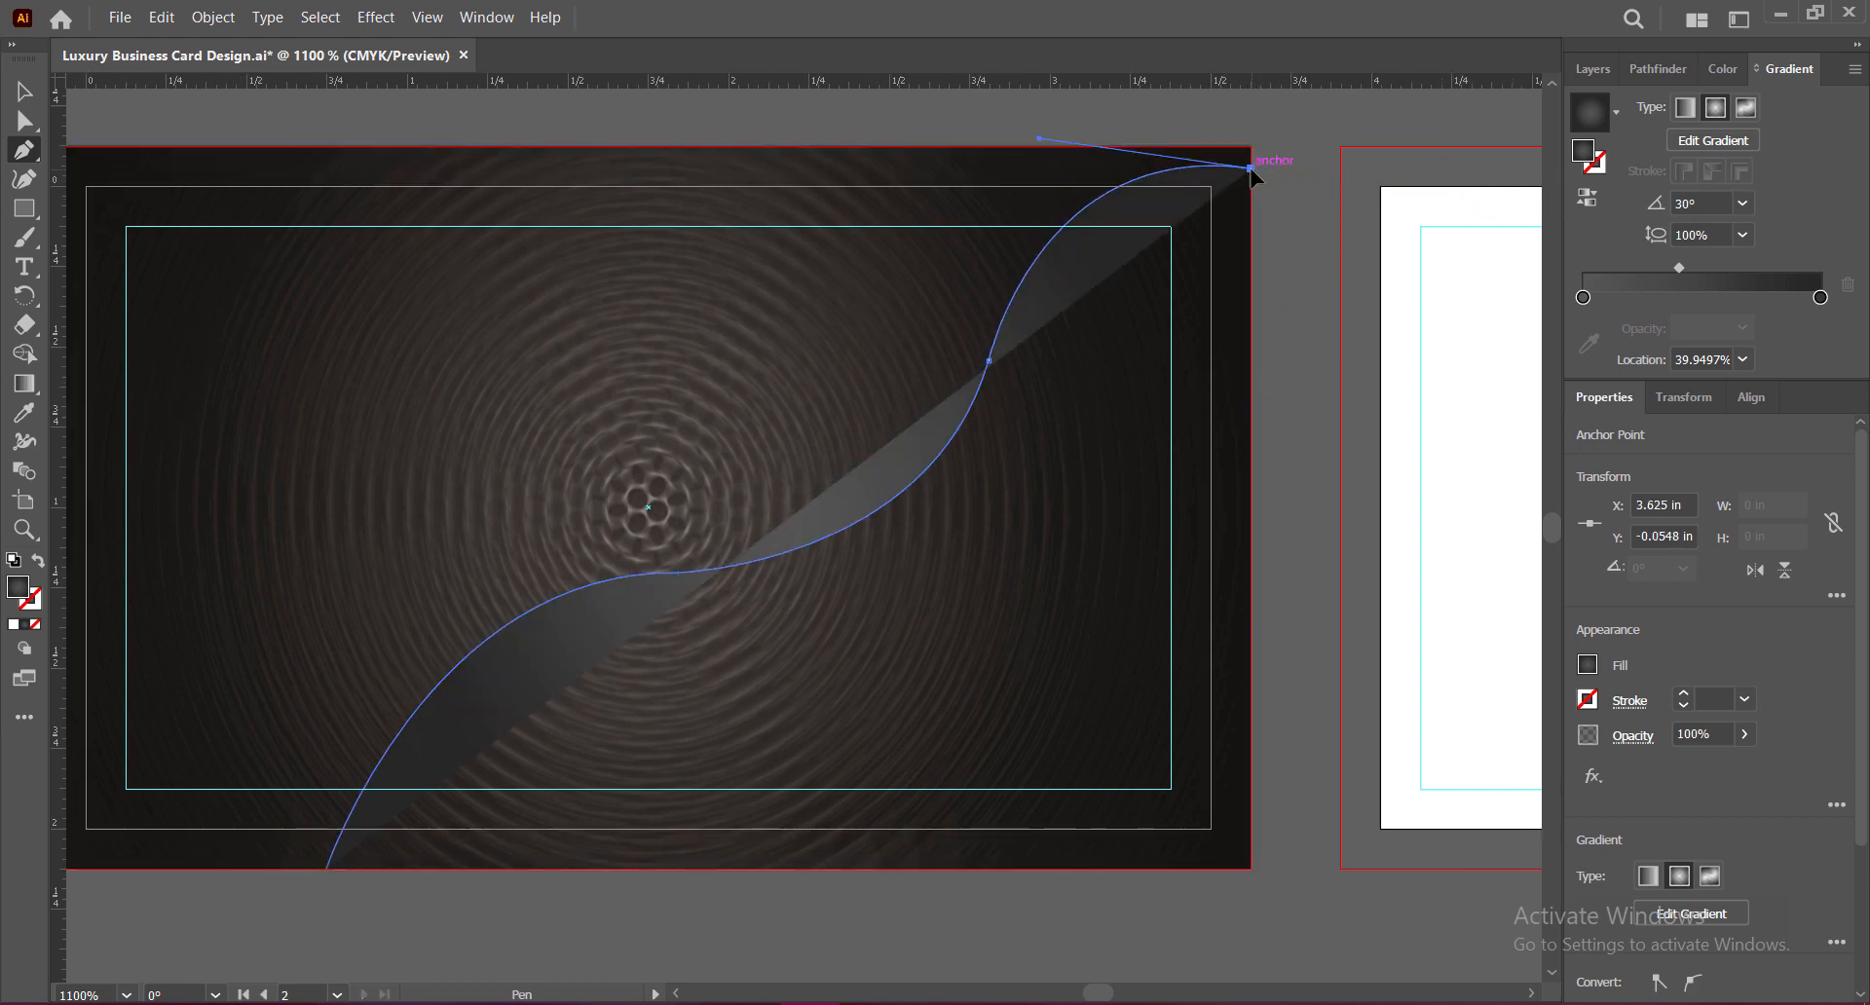
click(1250, 867)
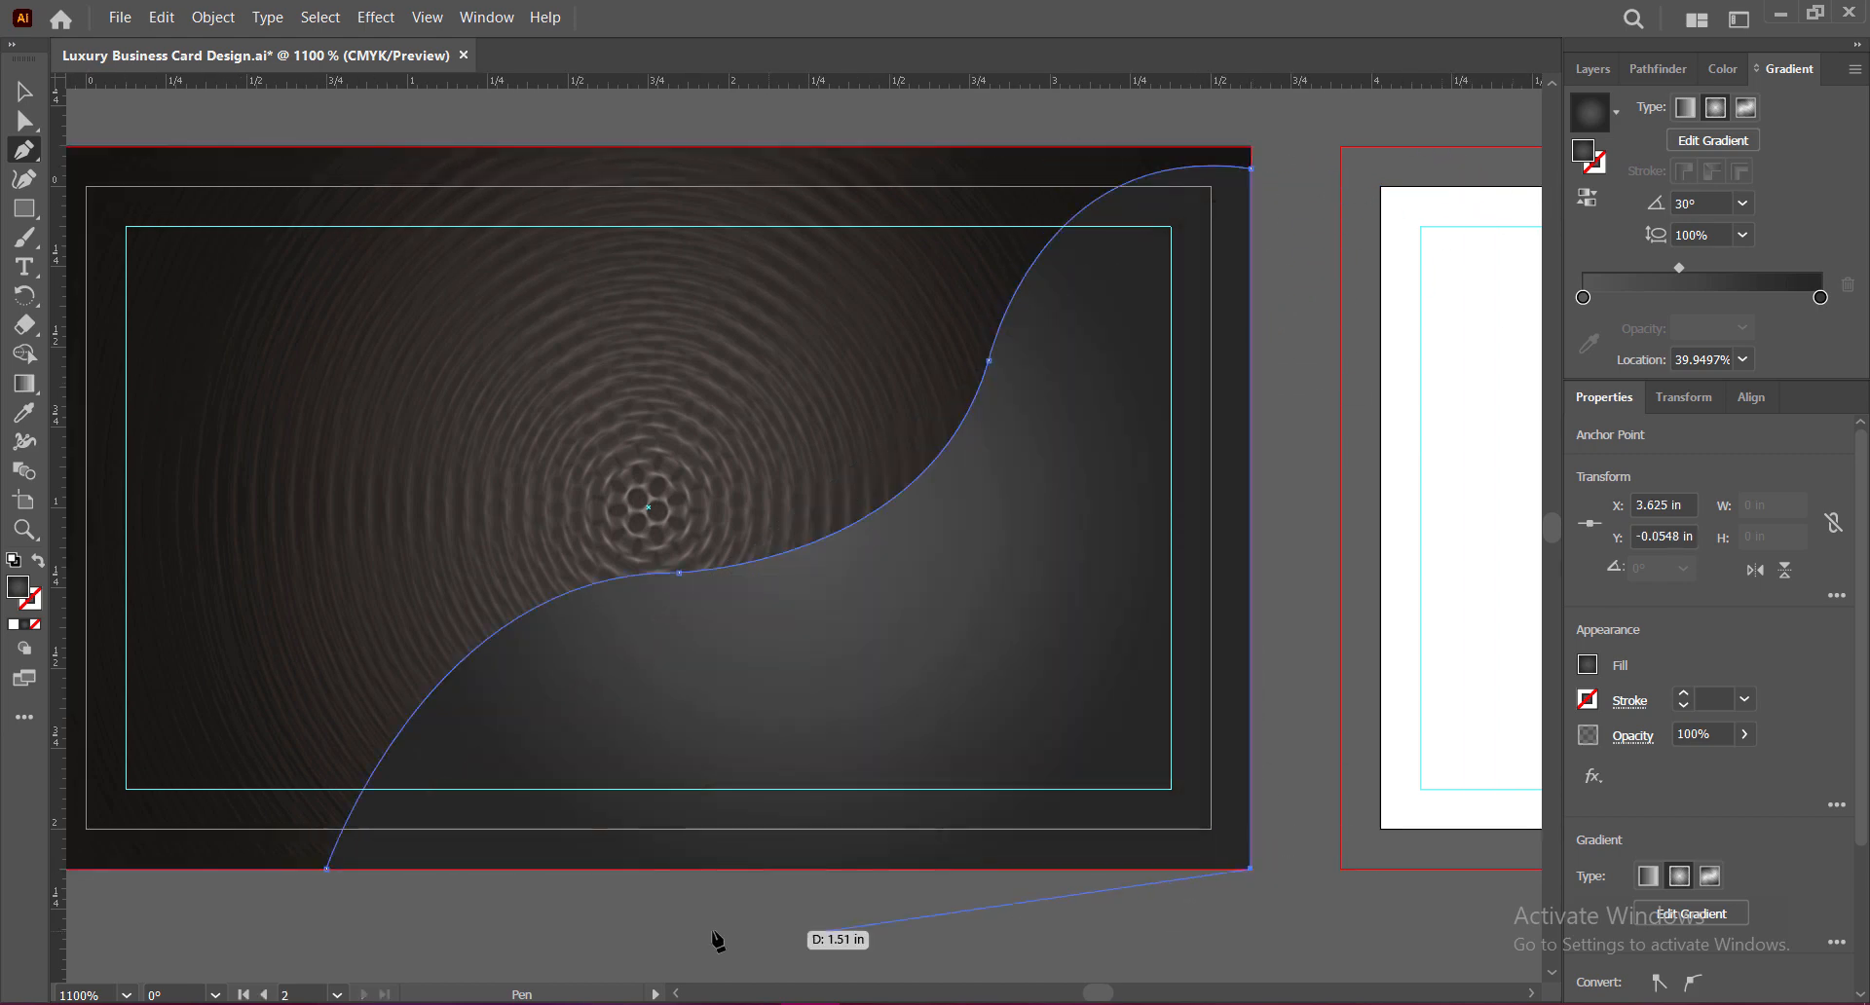
click(327, 867)
key(v)
click(1286, 700)
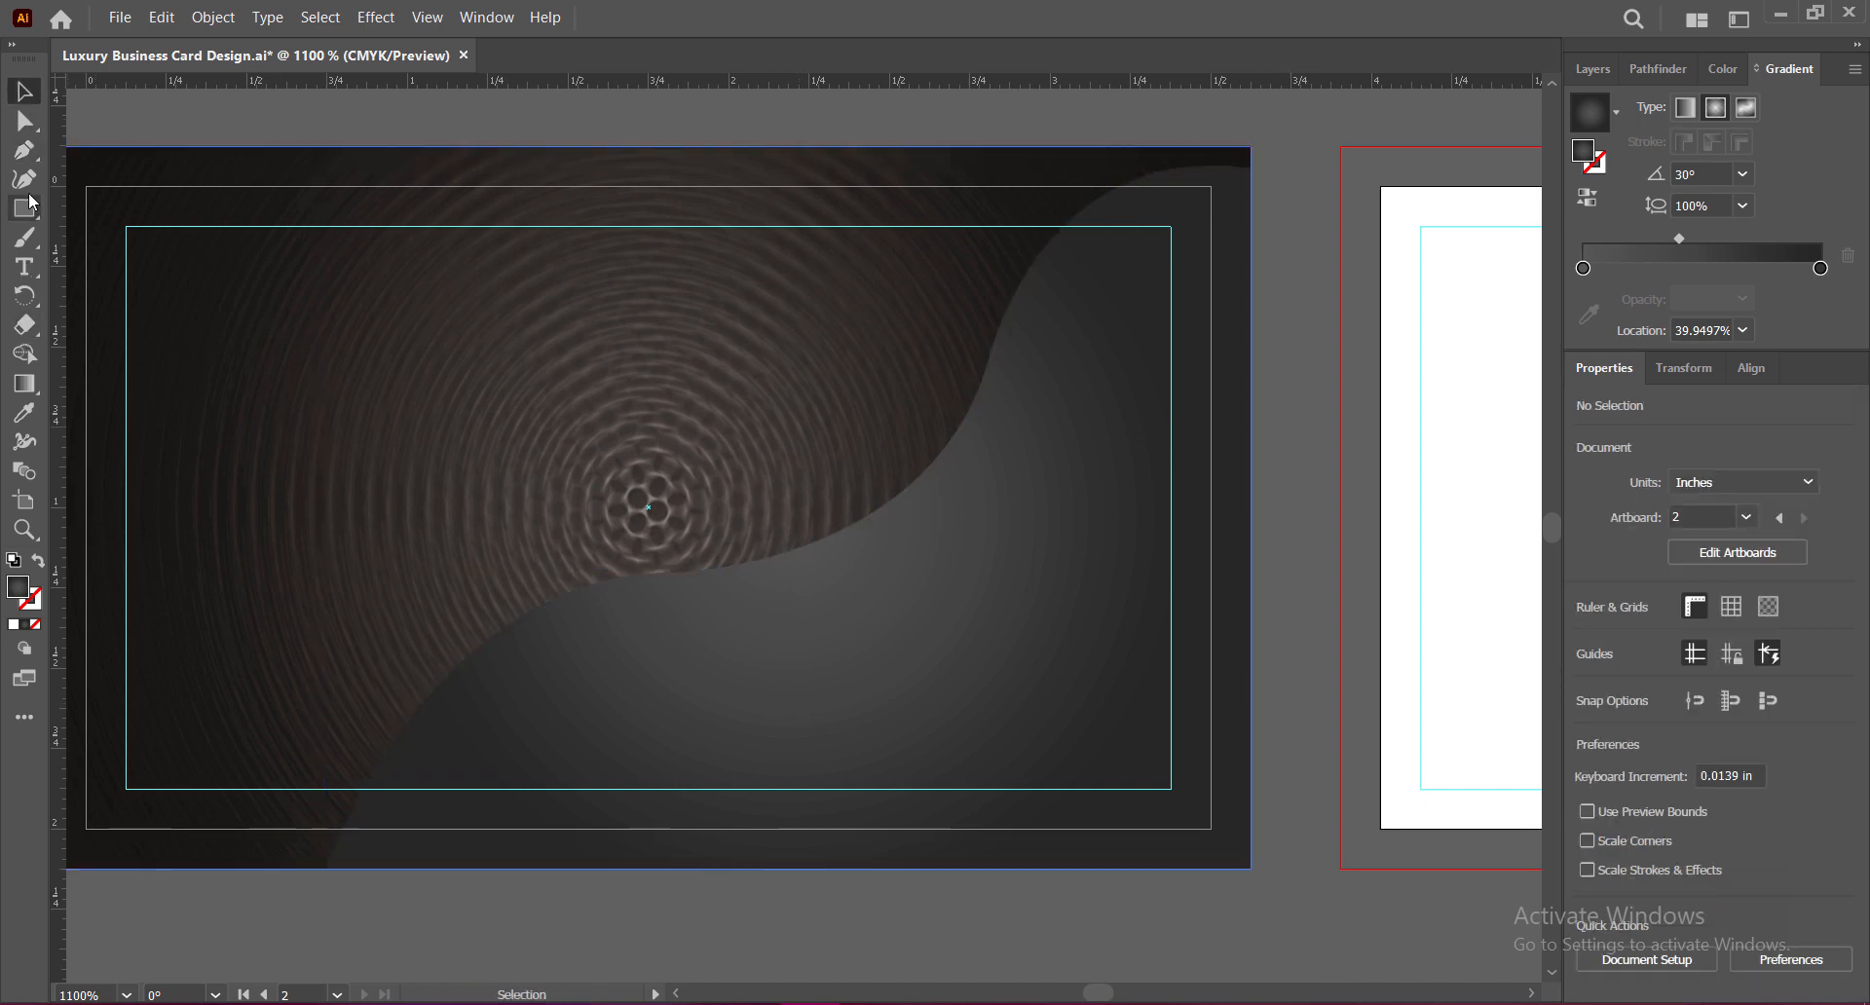
Step: Drag the top-right anchor's handle to reshape the wave's upper curve
click(24, 120)
click(674, 694)
click(1309, 606)
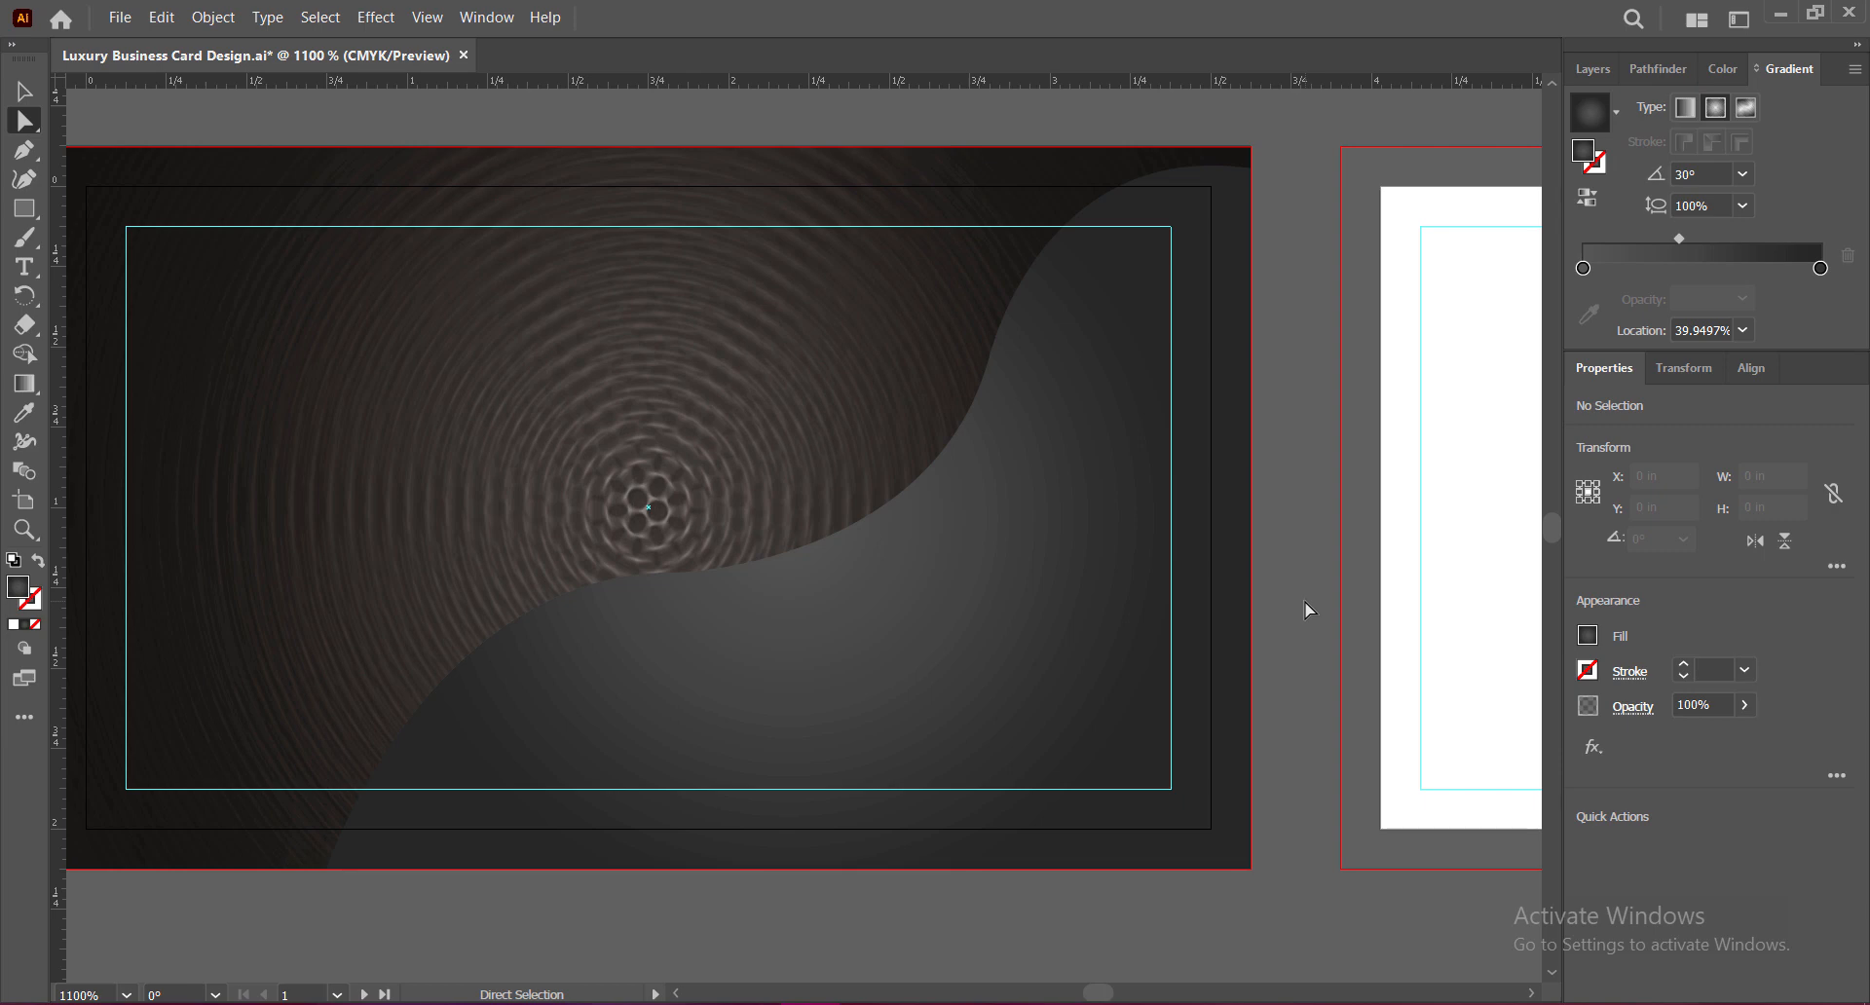
click(1109, 517)
click(989, 361)
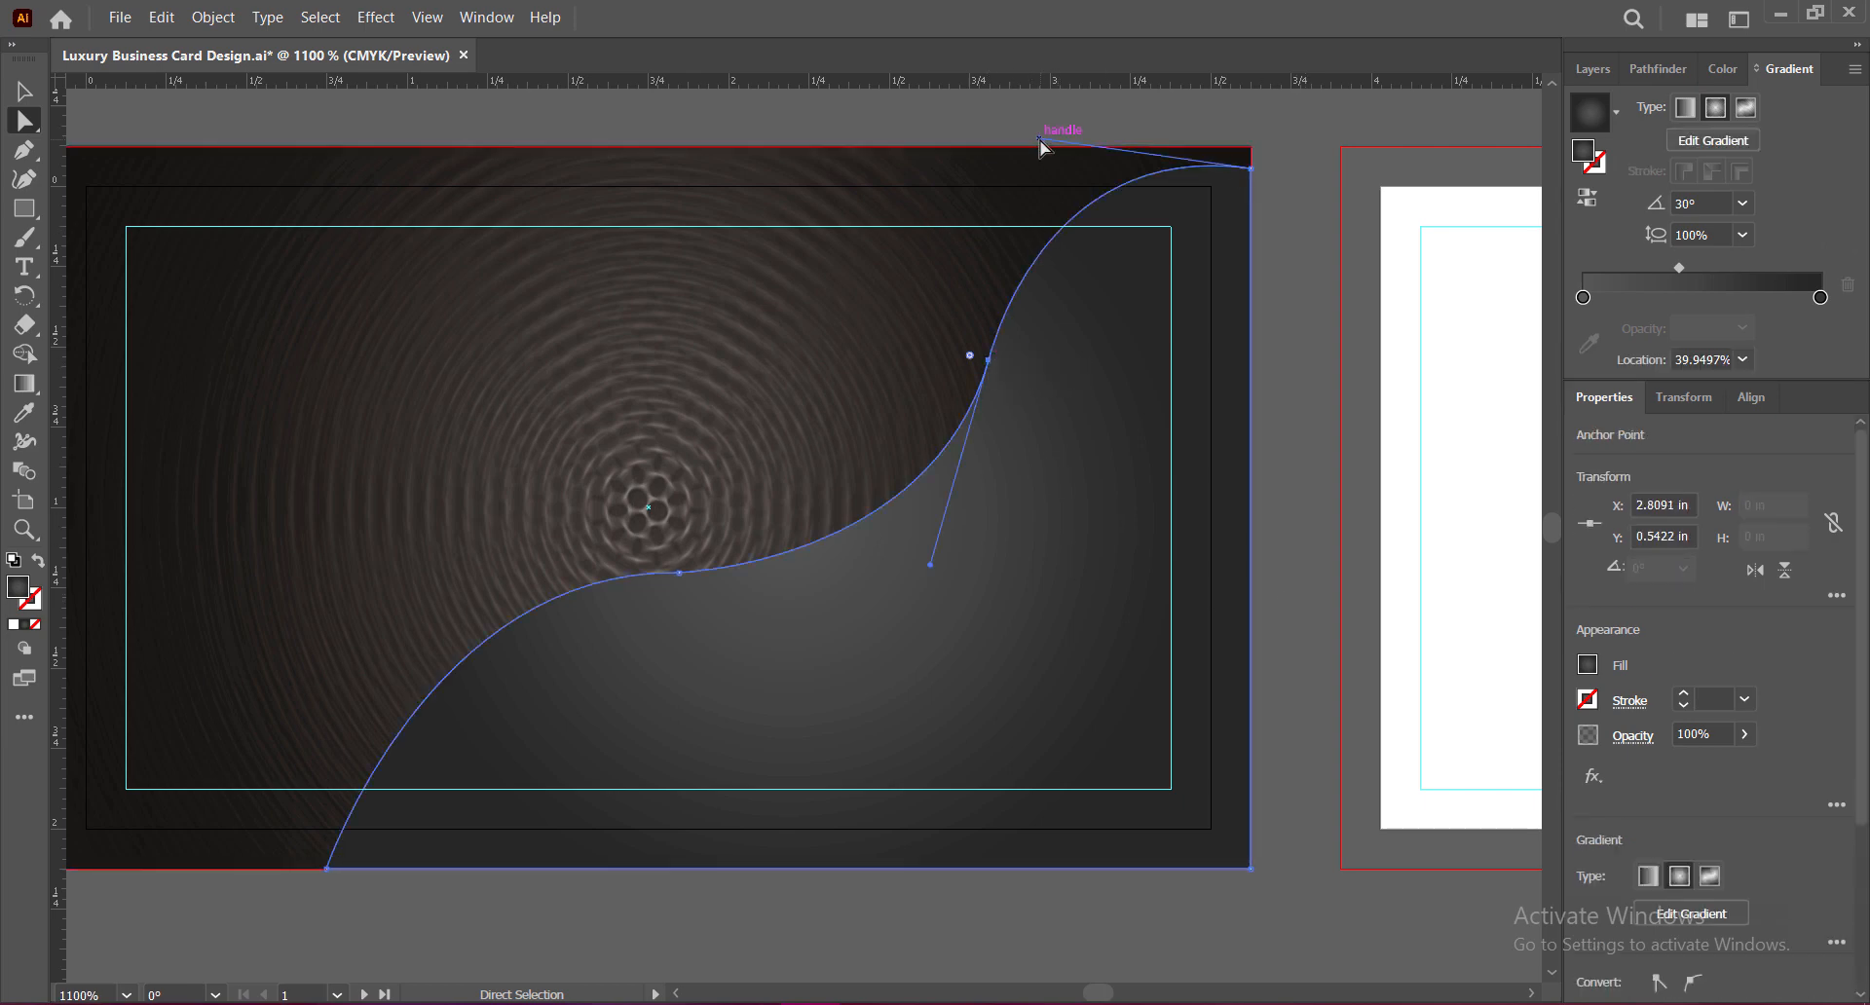
drag(1039, 137, 1022, 126)
click(1321, 448)
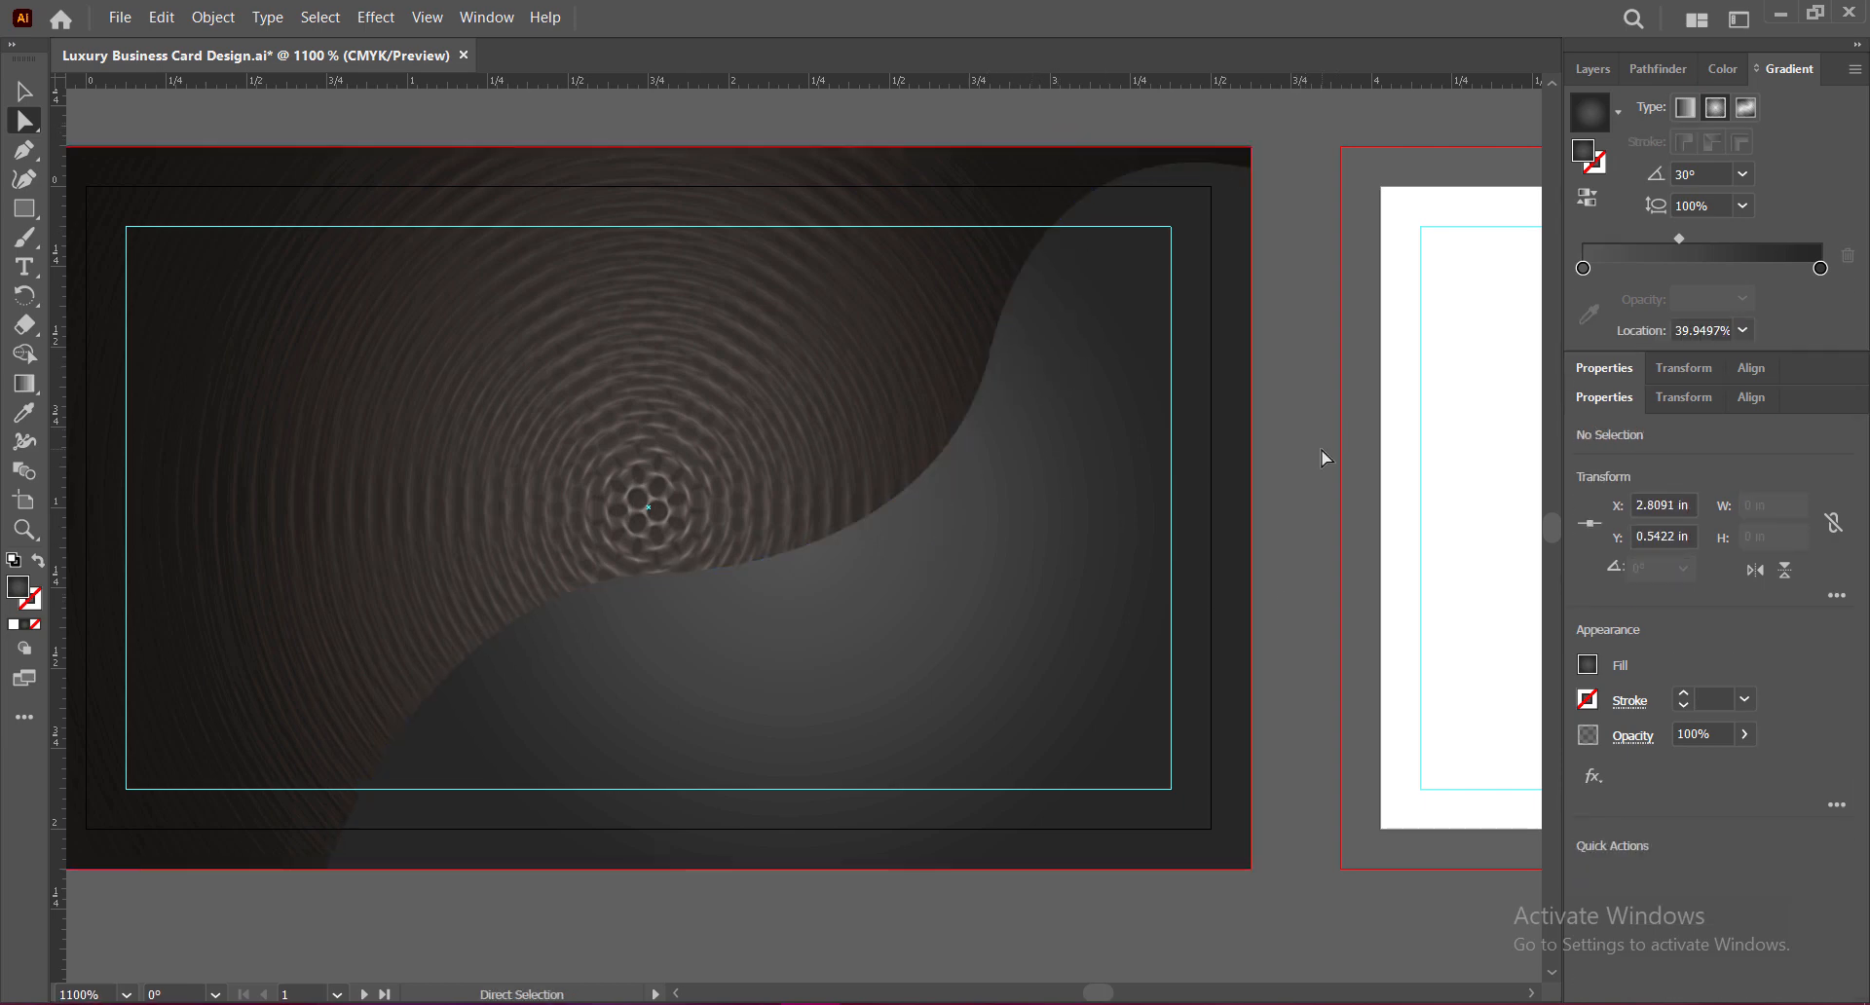
Step: Adjust the curve around the middle anchor and pull the upper curve further left
click(1060, 376)
click(988, 361)
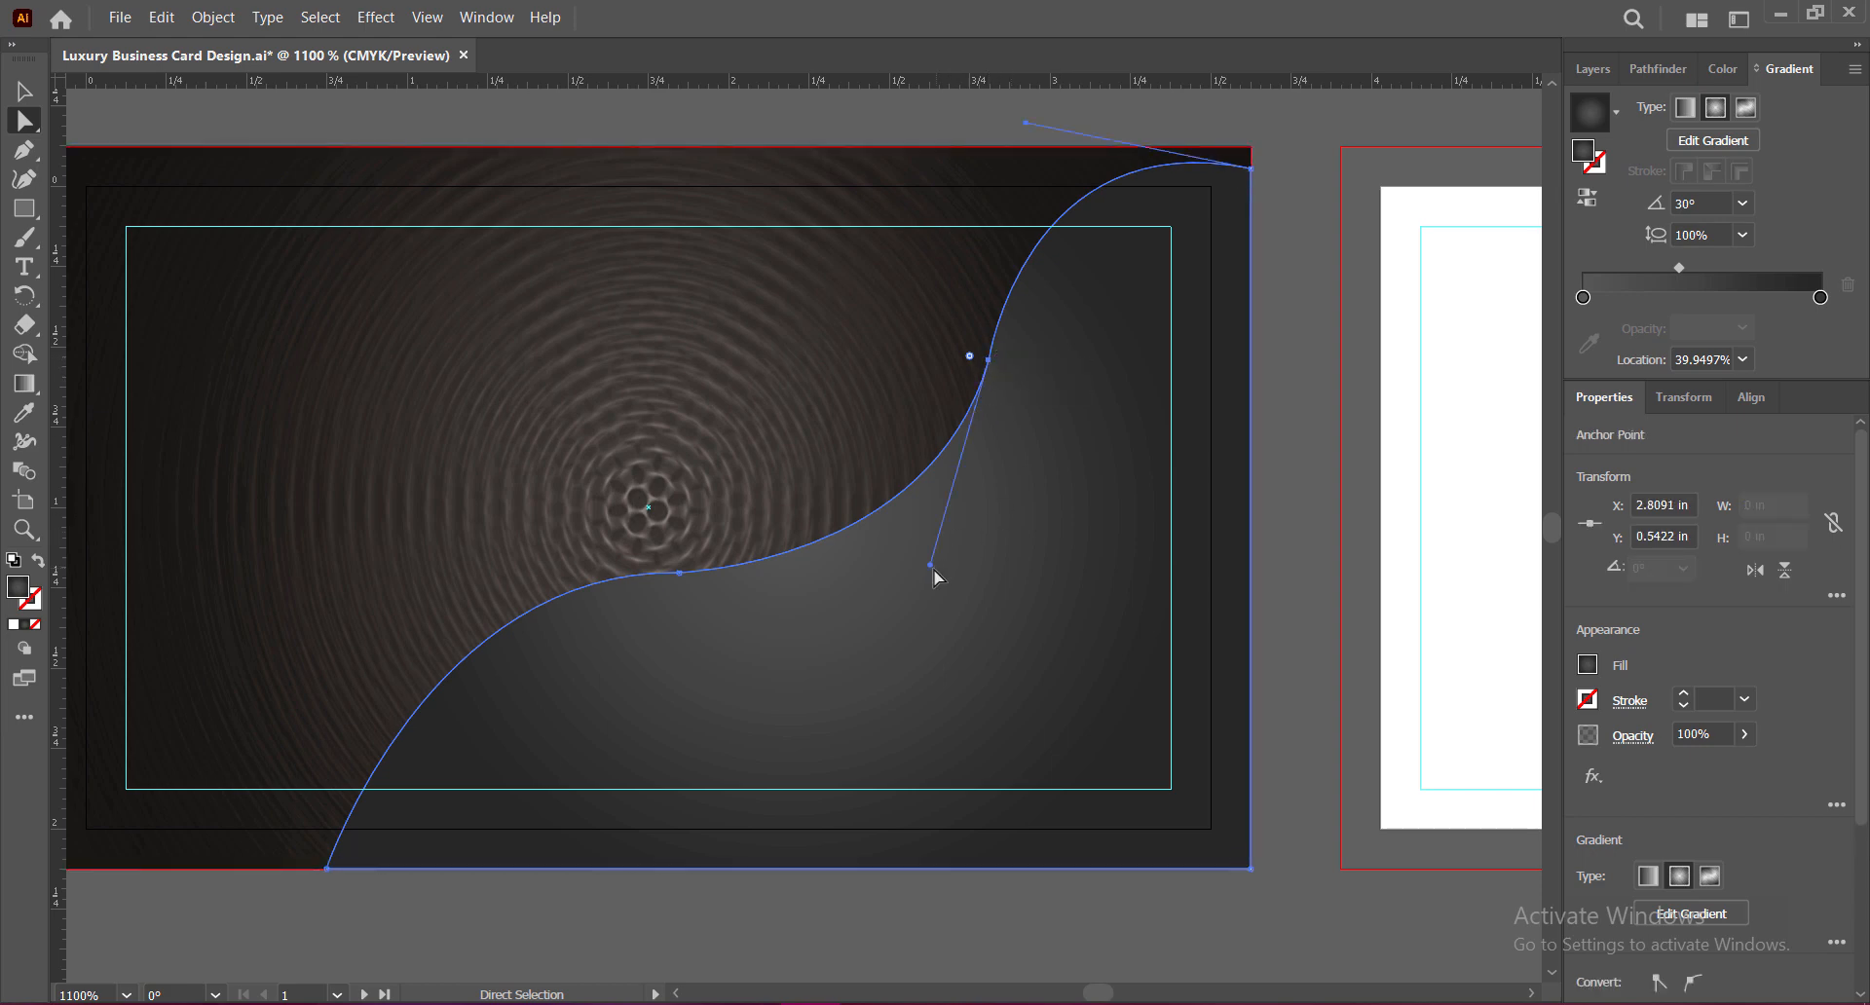
drag(933, 569, 965, 575)
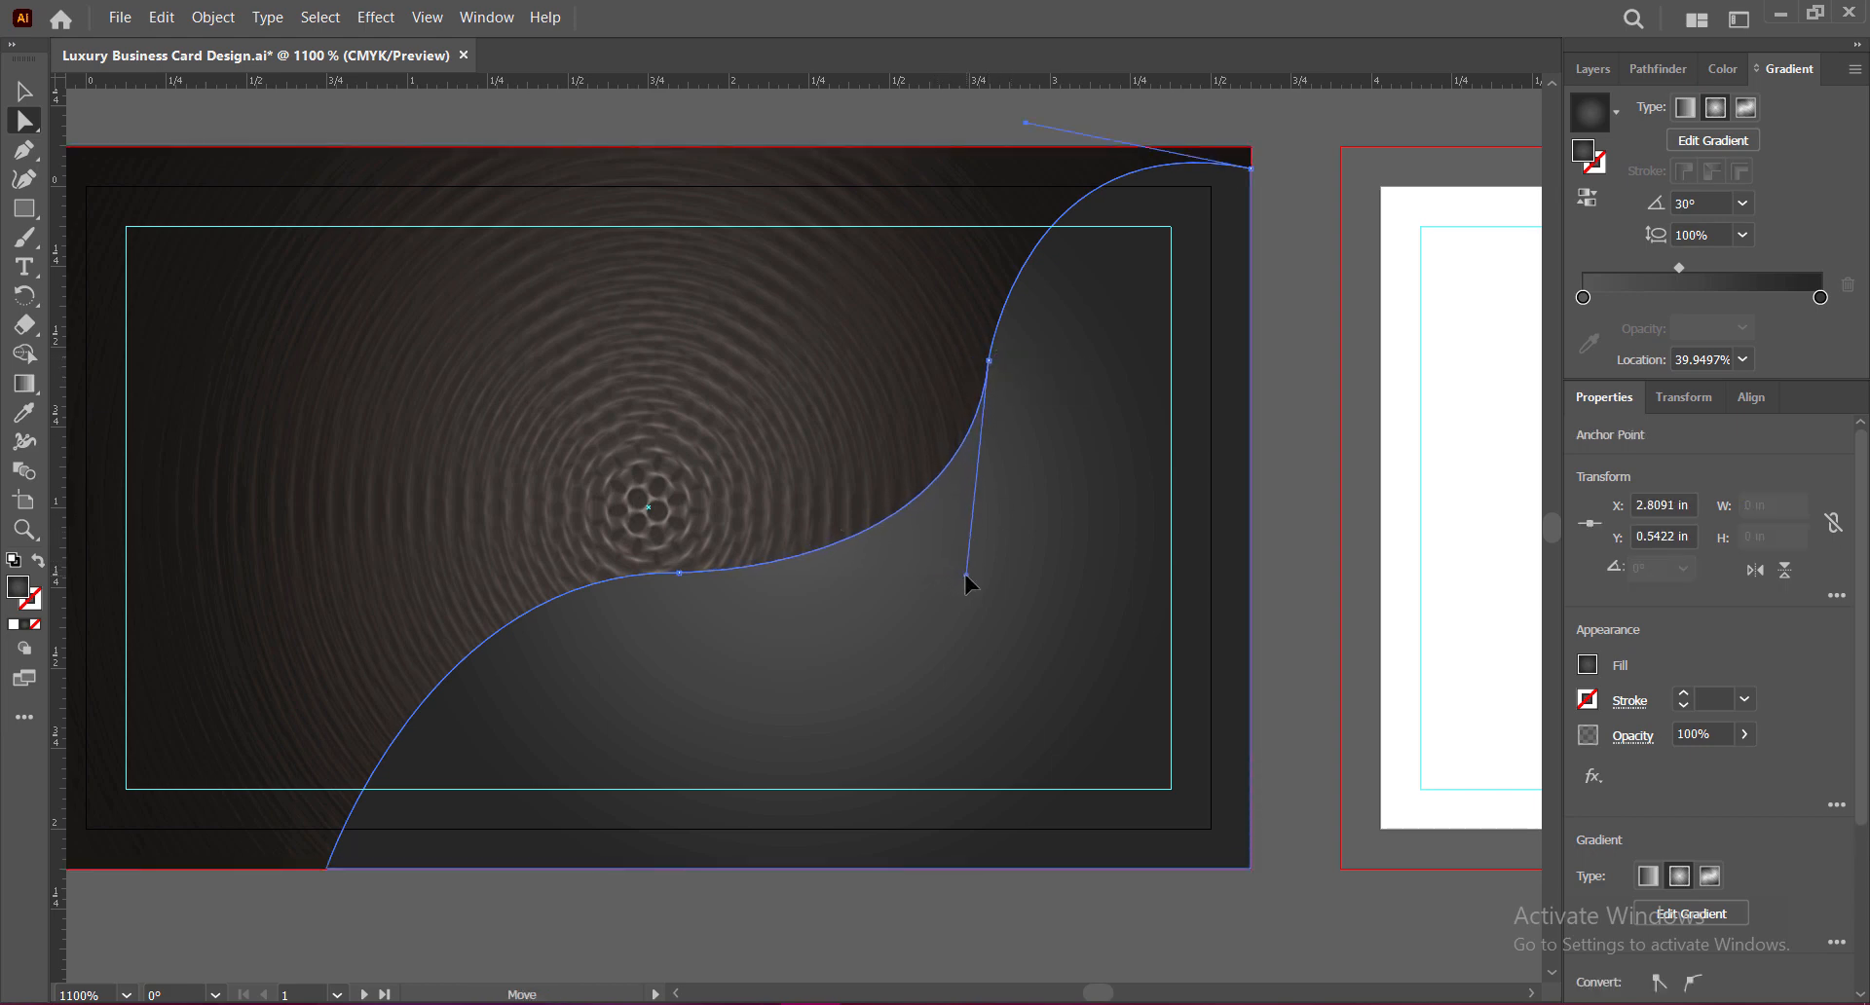
click(1274, 511)
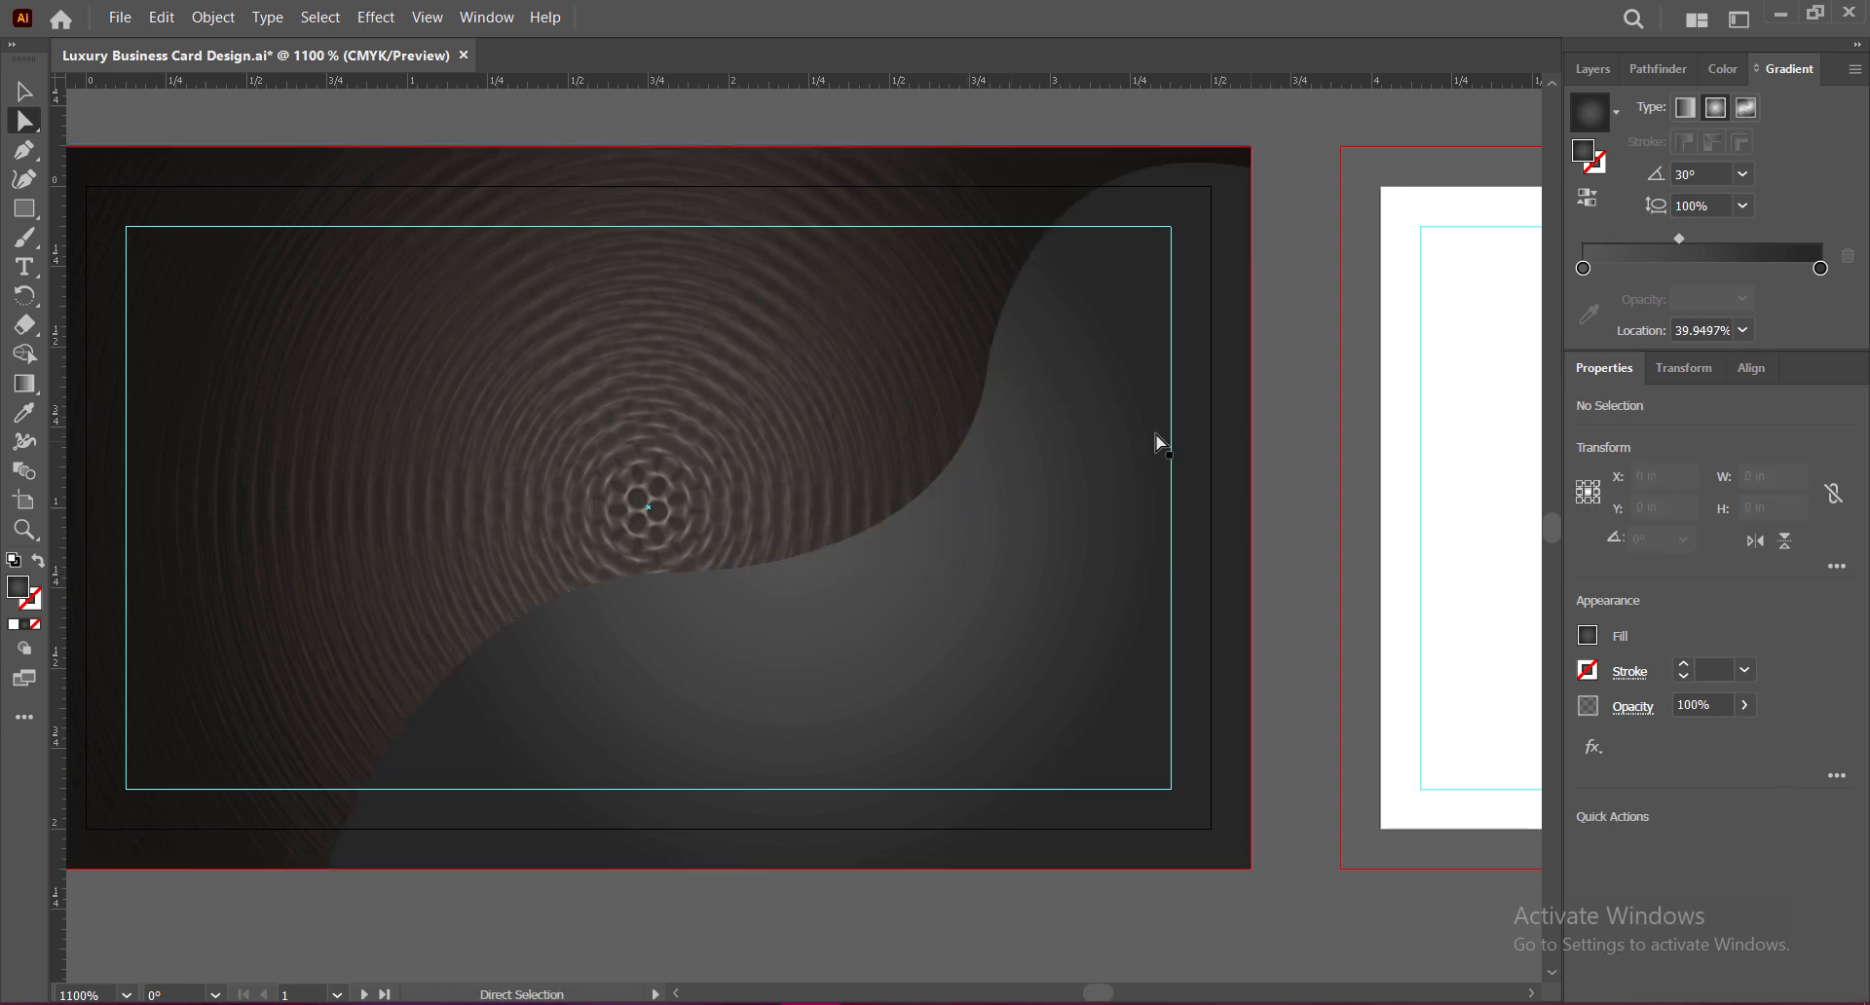
click(987, 361)
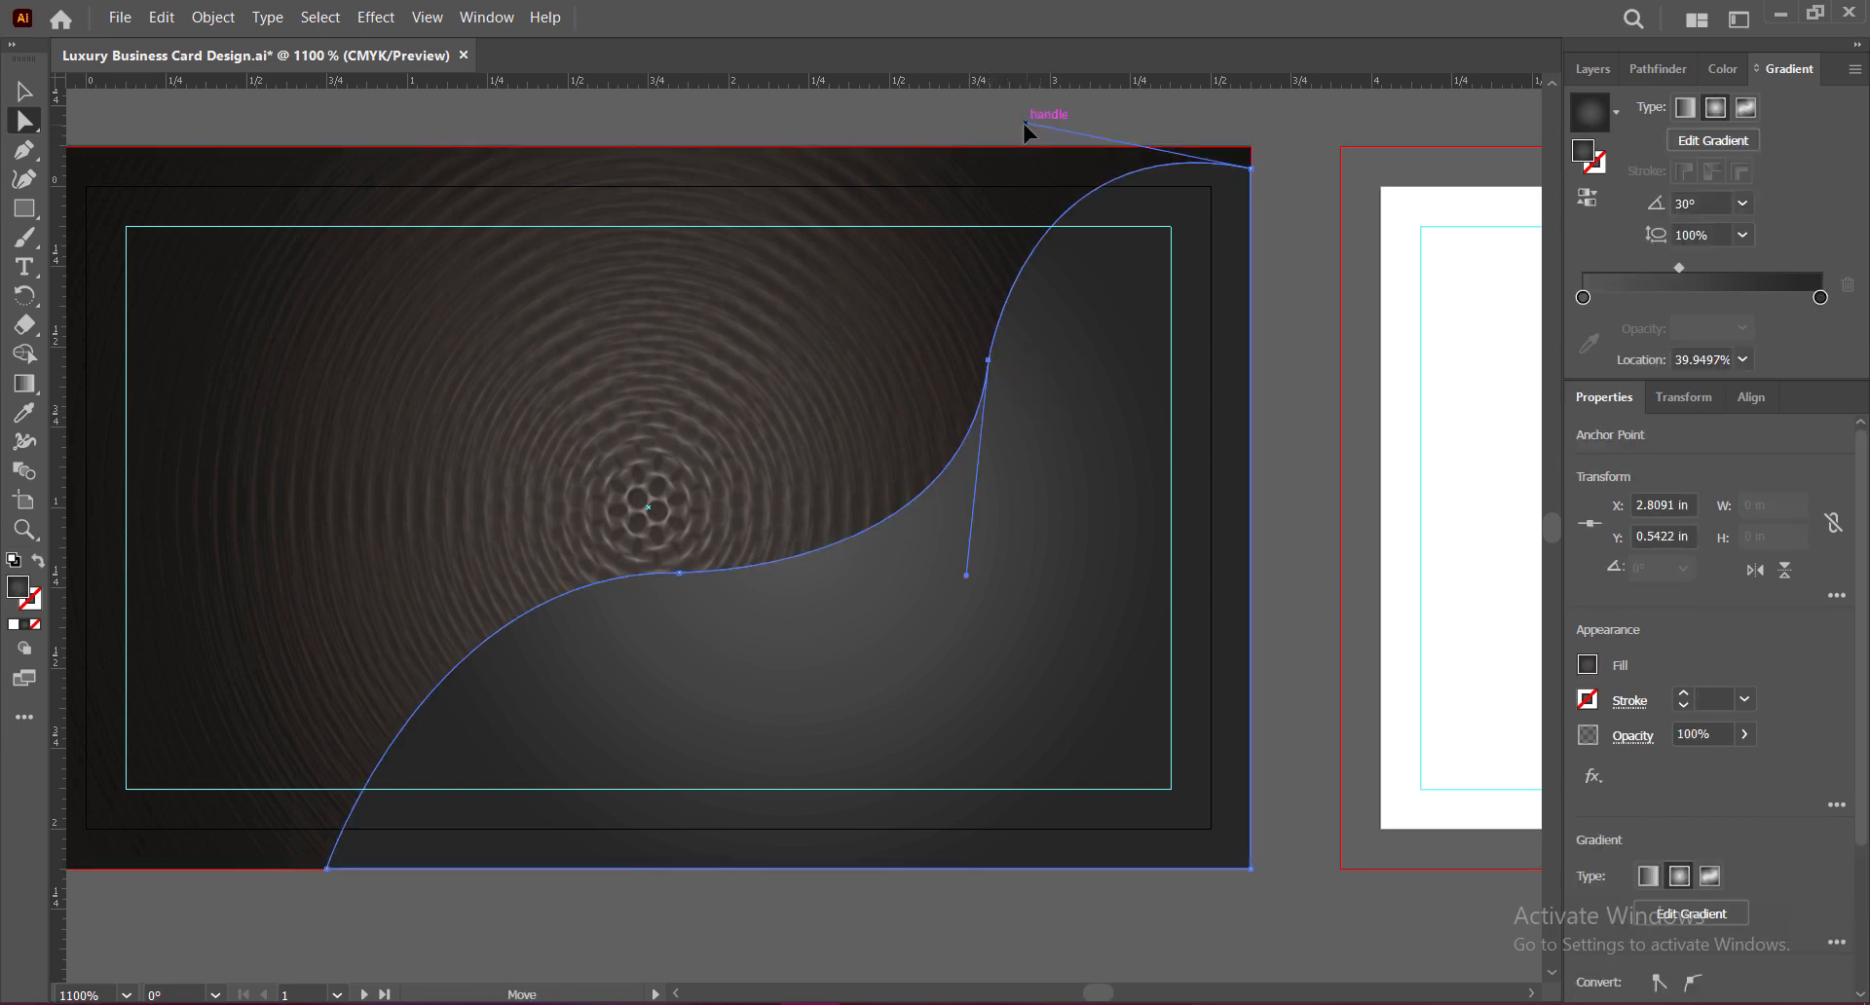
drag(1025, 122, 973, 119)
click(1290, 413)
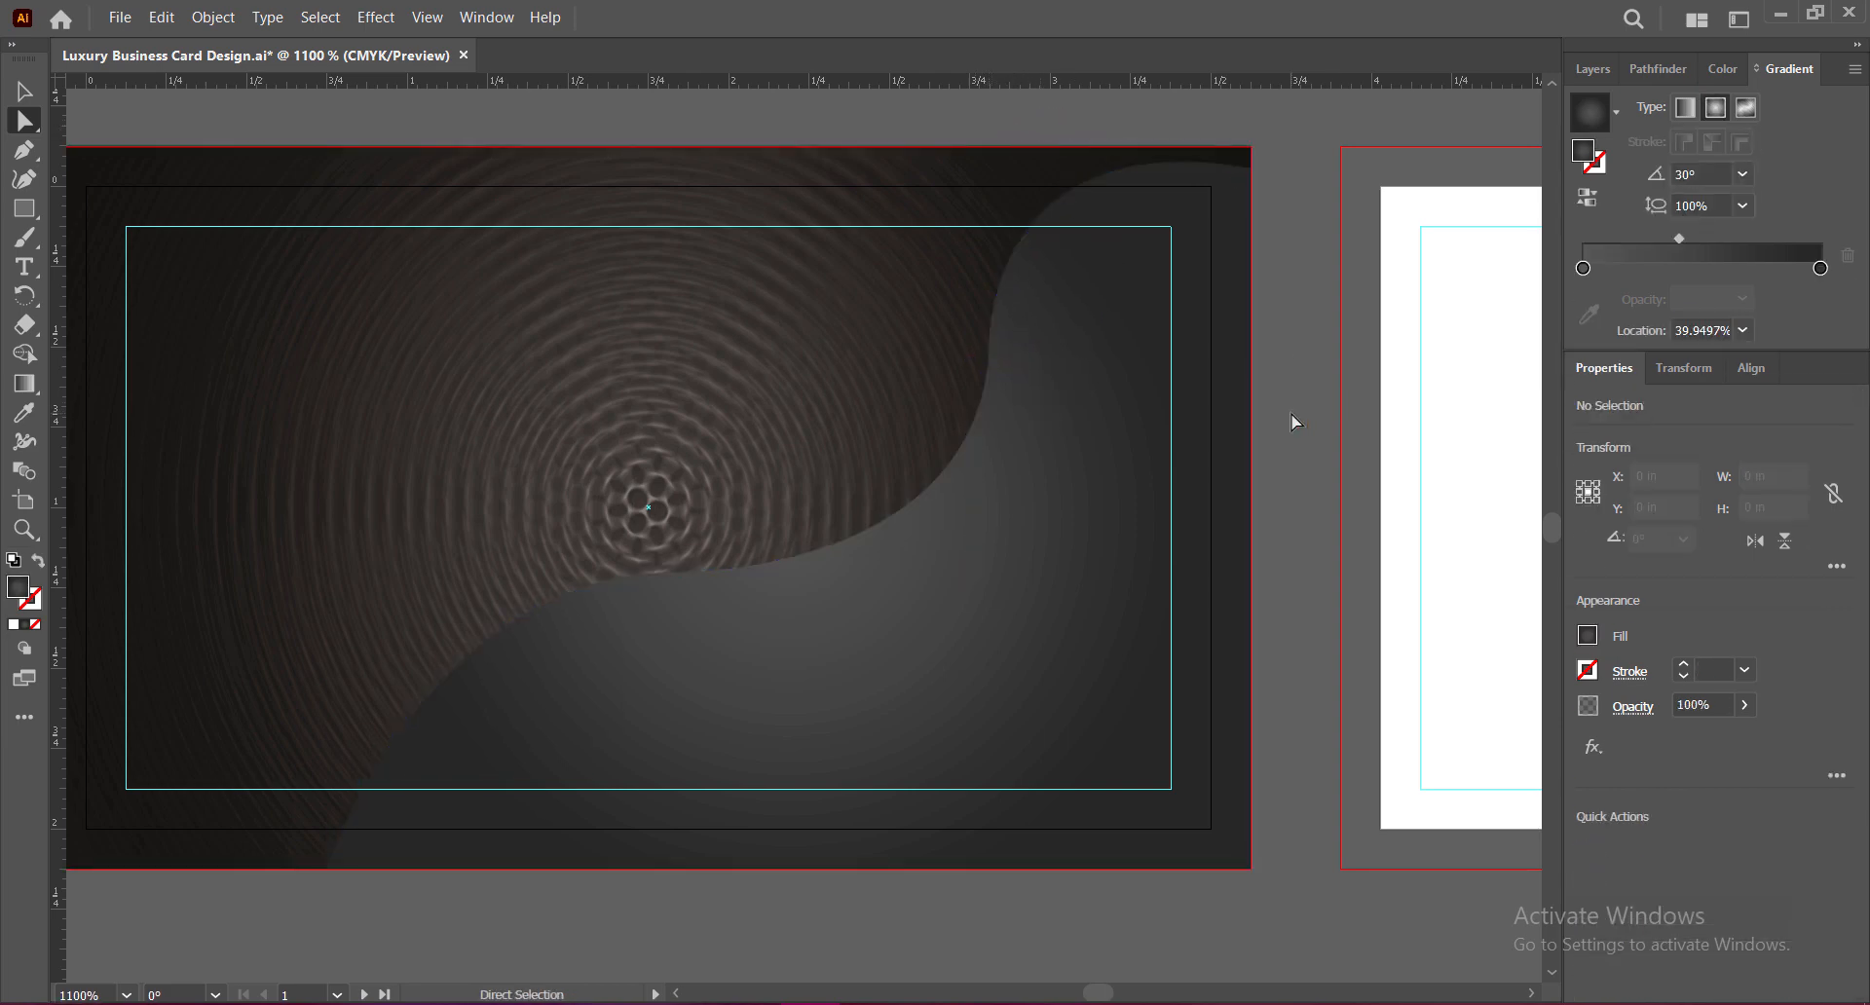
click(1251, 168)
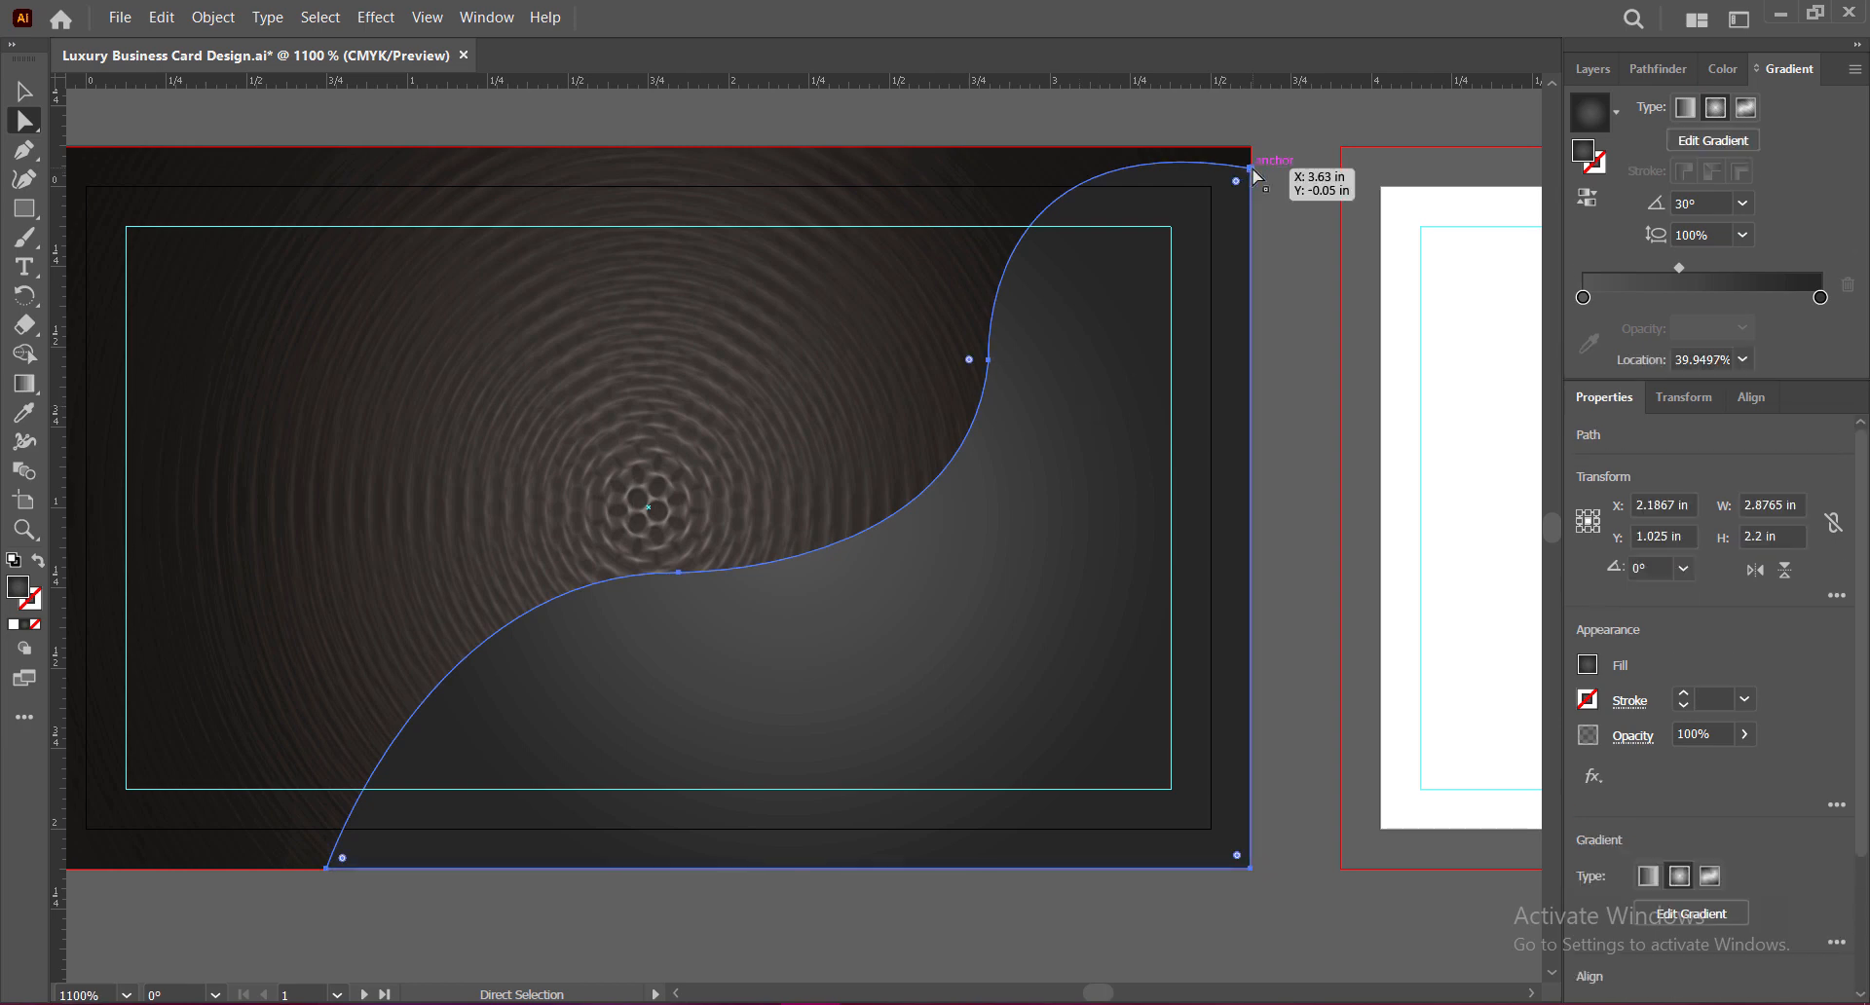
mouse_move(974, 119)
mouse_down()
mouse_move(1009, 124)
mouse_move(1013, 103)
mouse_move(986, 102)
mouse_move(986, 128)
mouse_up()
click(1287, 448)
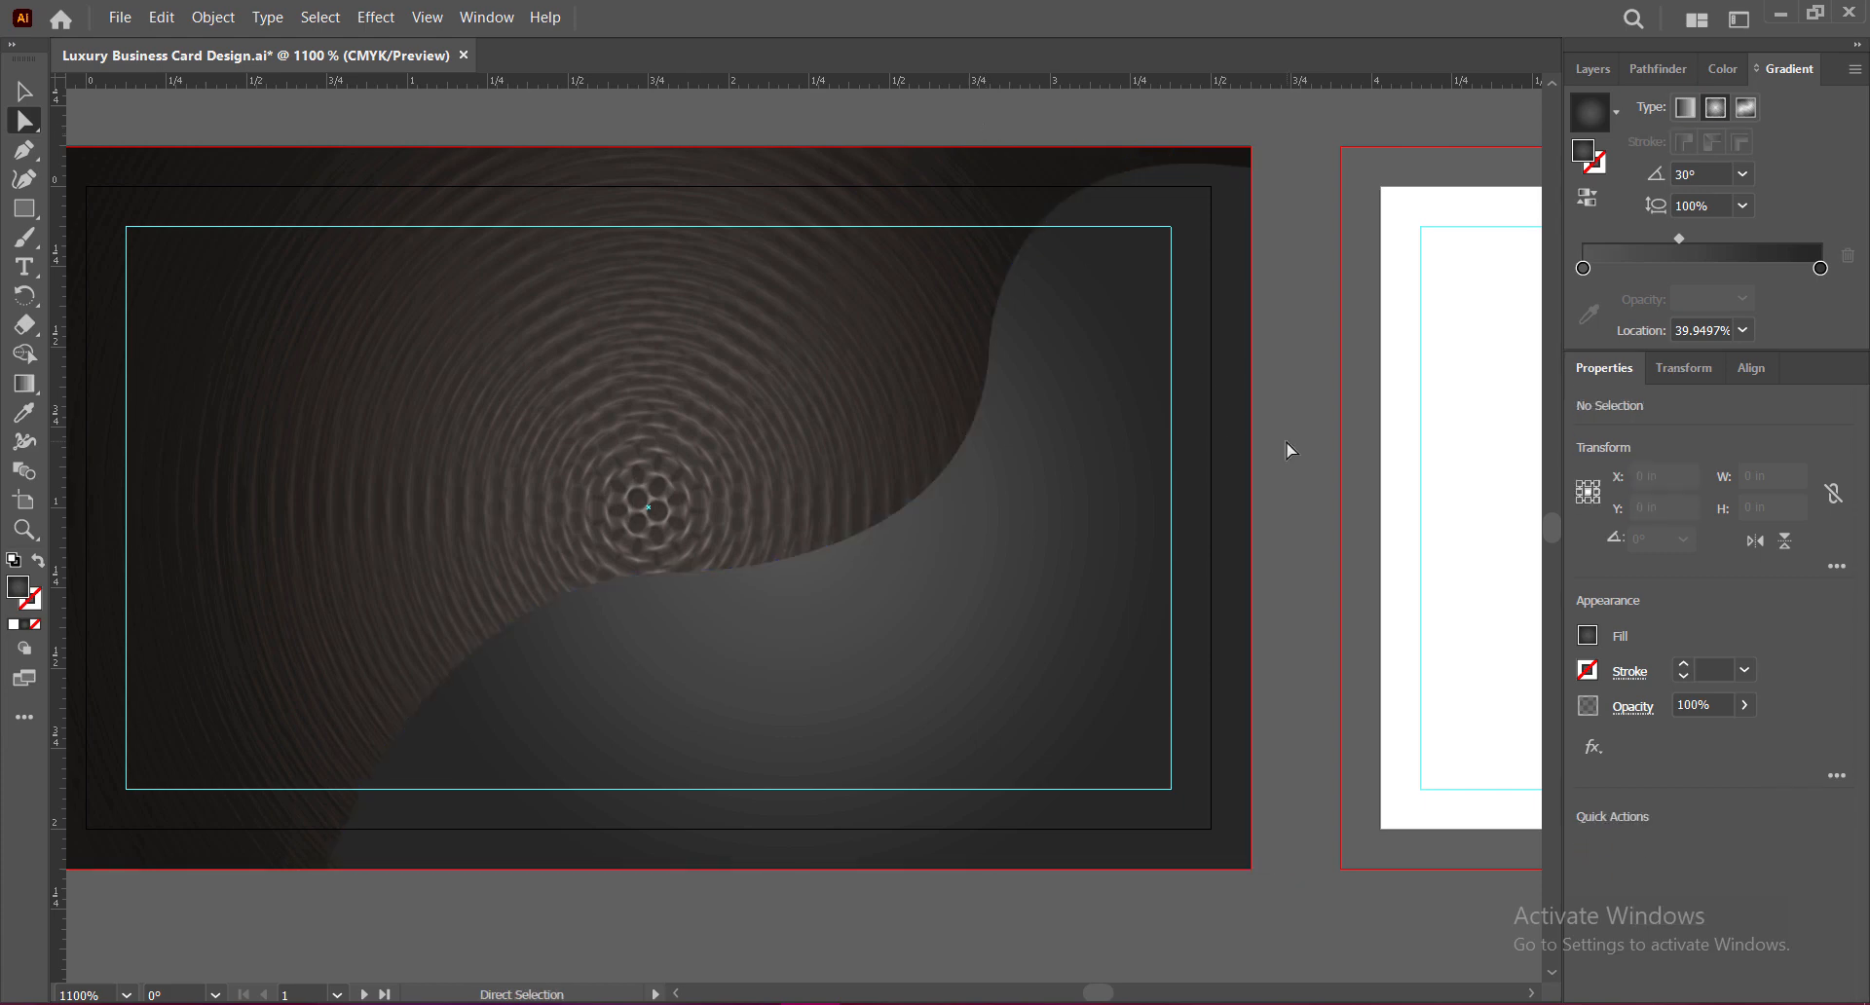
Step: Lengthen the middle anchor's lower handle and nudge that anchor slightly left
click(987, 361)
drag(985, 364, 968, 565)
drag(988, 361, 982, 361)
drag(962, 575, 943, 598)
click(1282, 501)
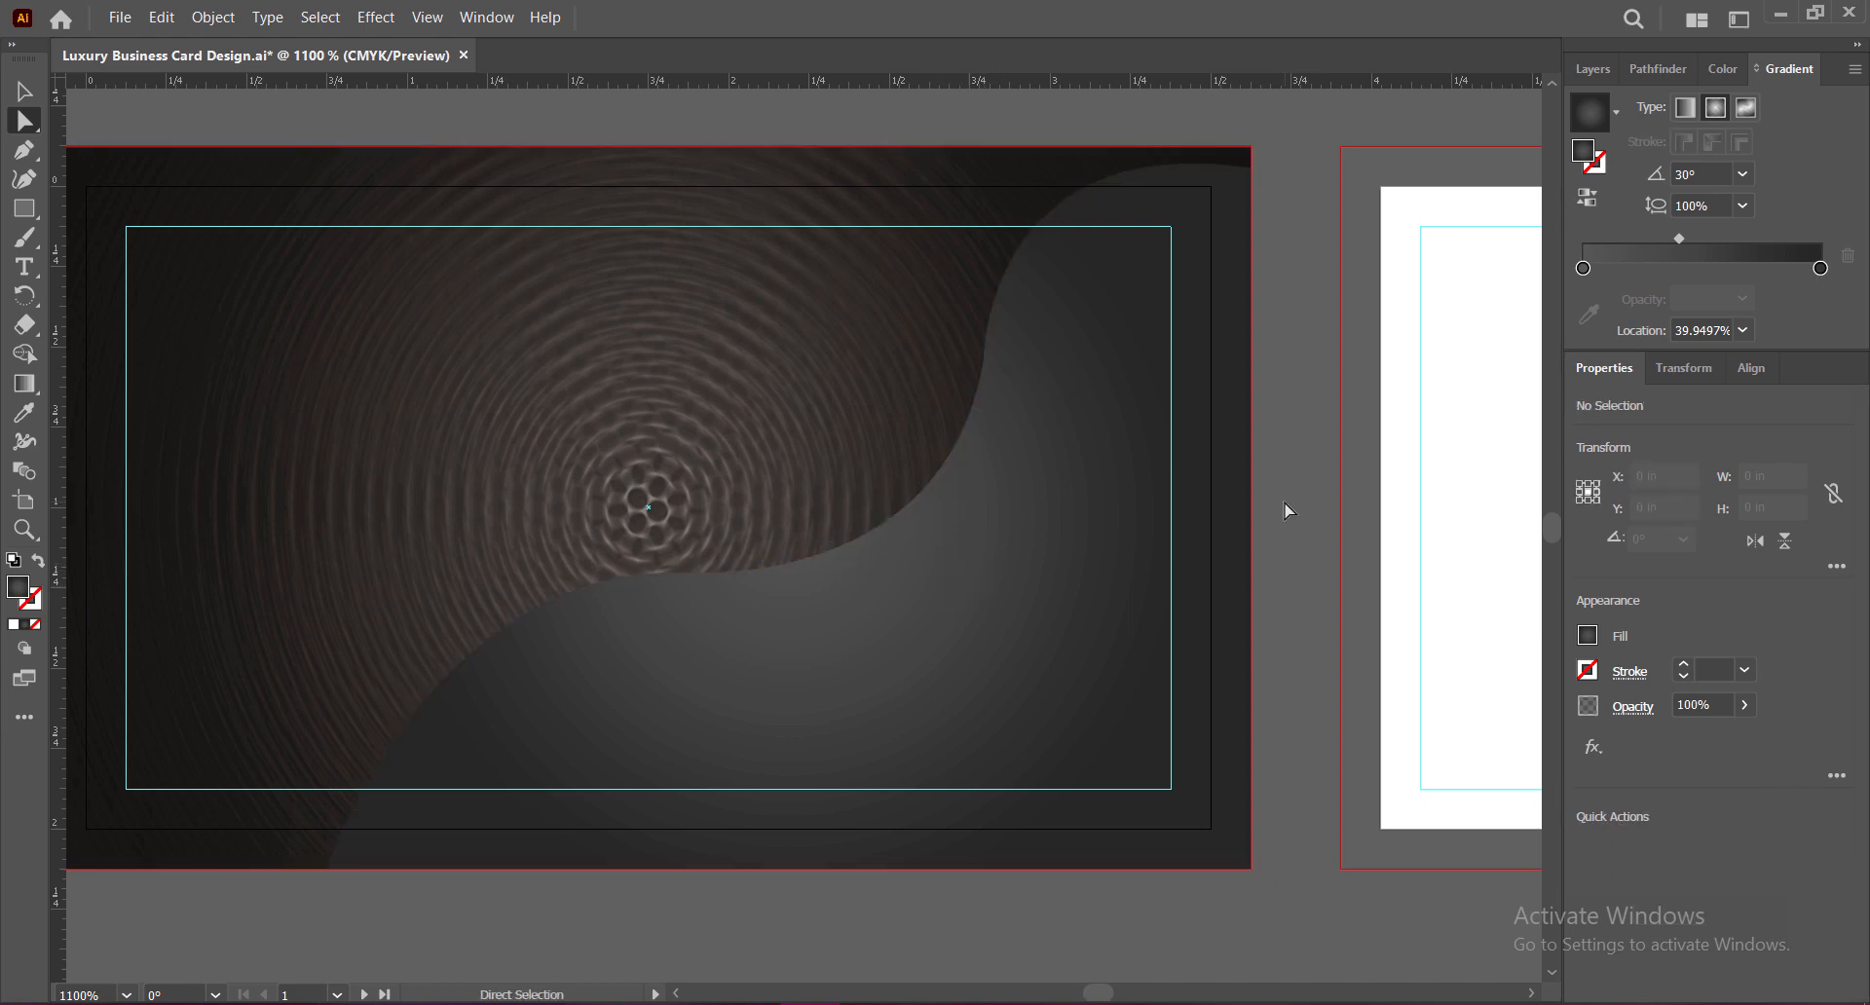
Step: Extend the top-right handle to round the wave's crest, then save the file
click(1146, 394)
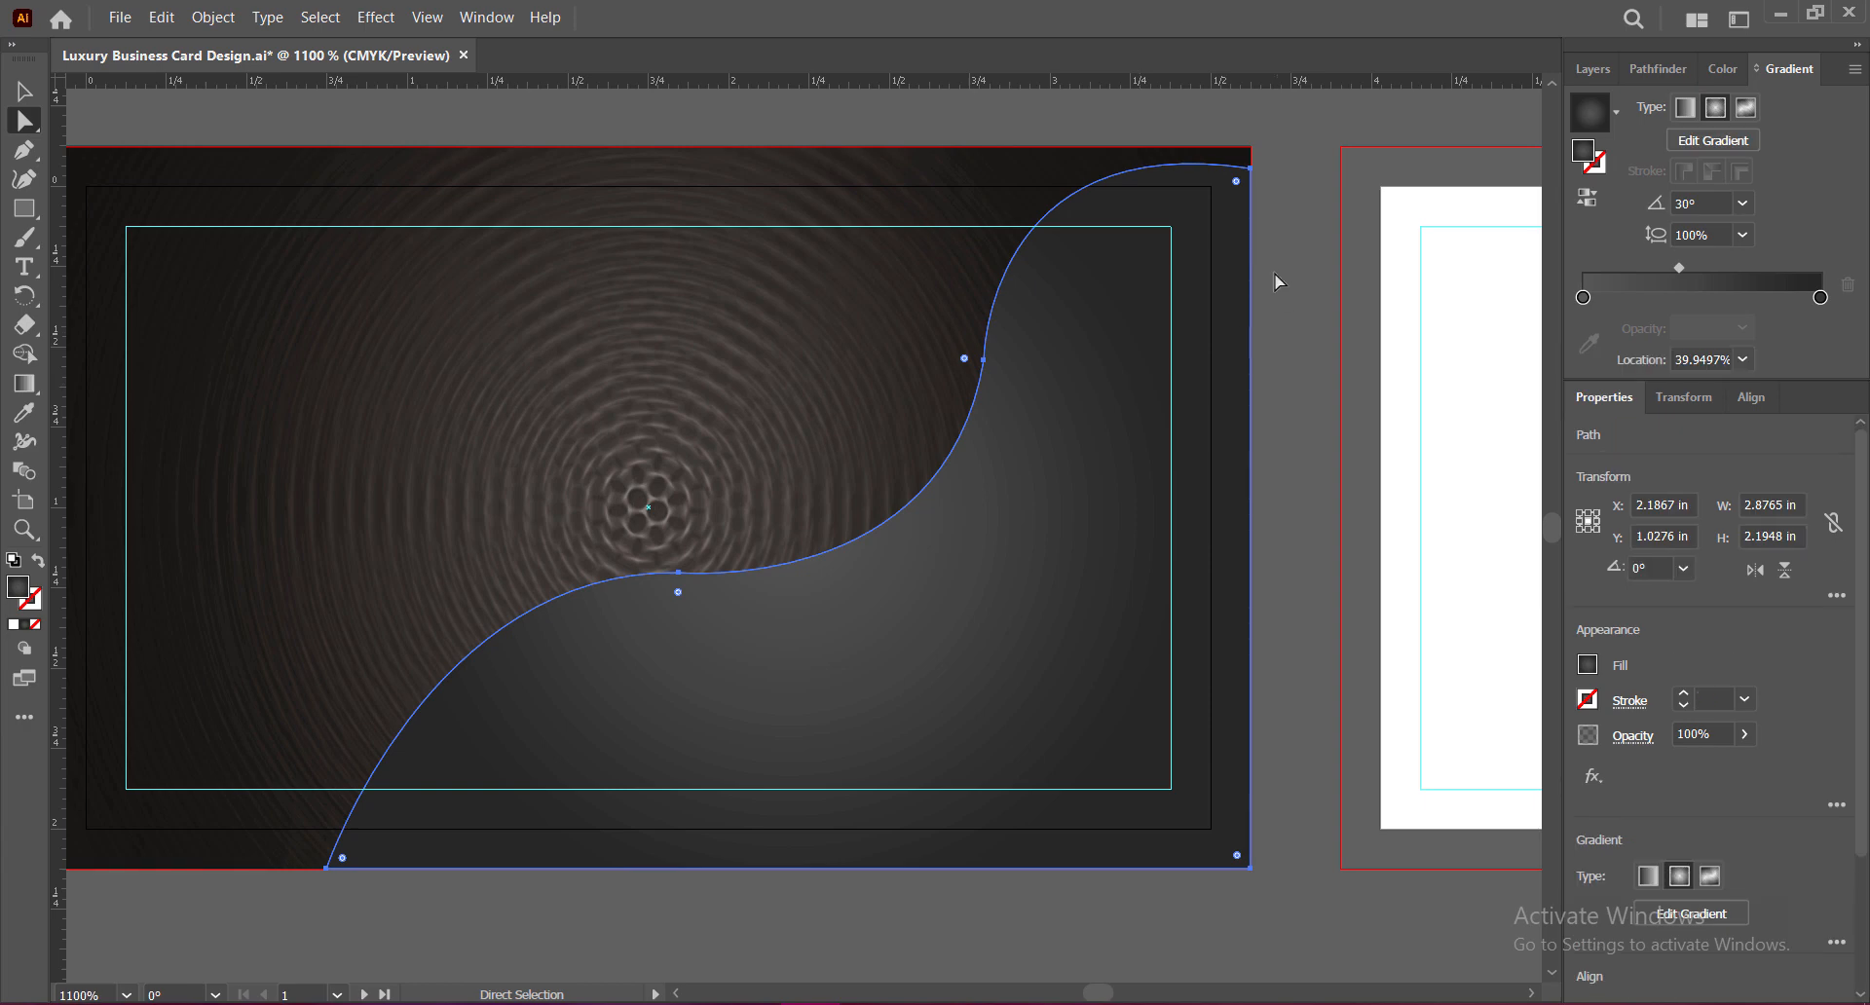
drag(1236, 181, 1019, 95)
click(1309, 429)
key(v)
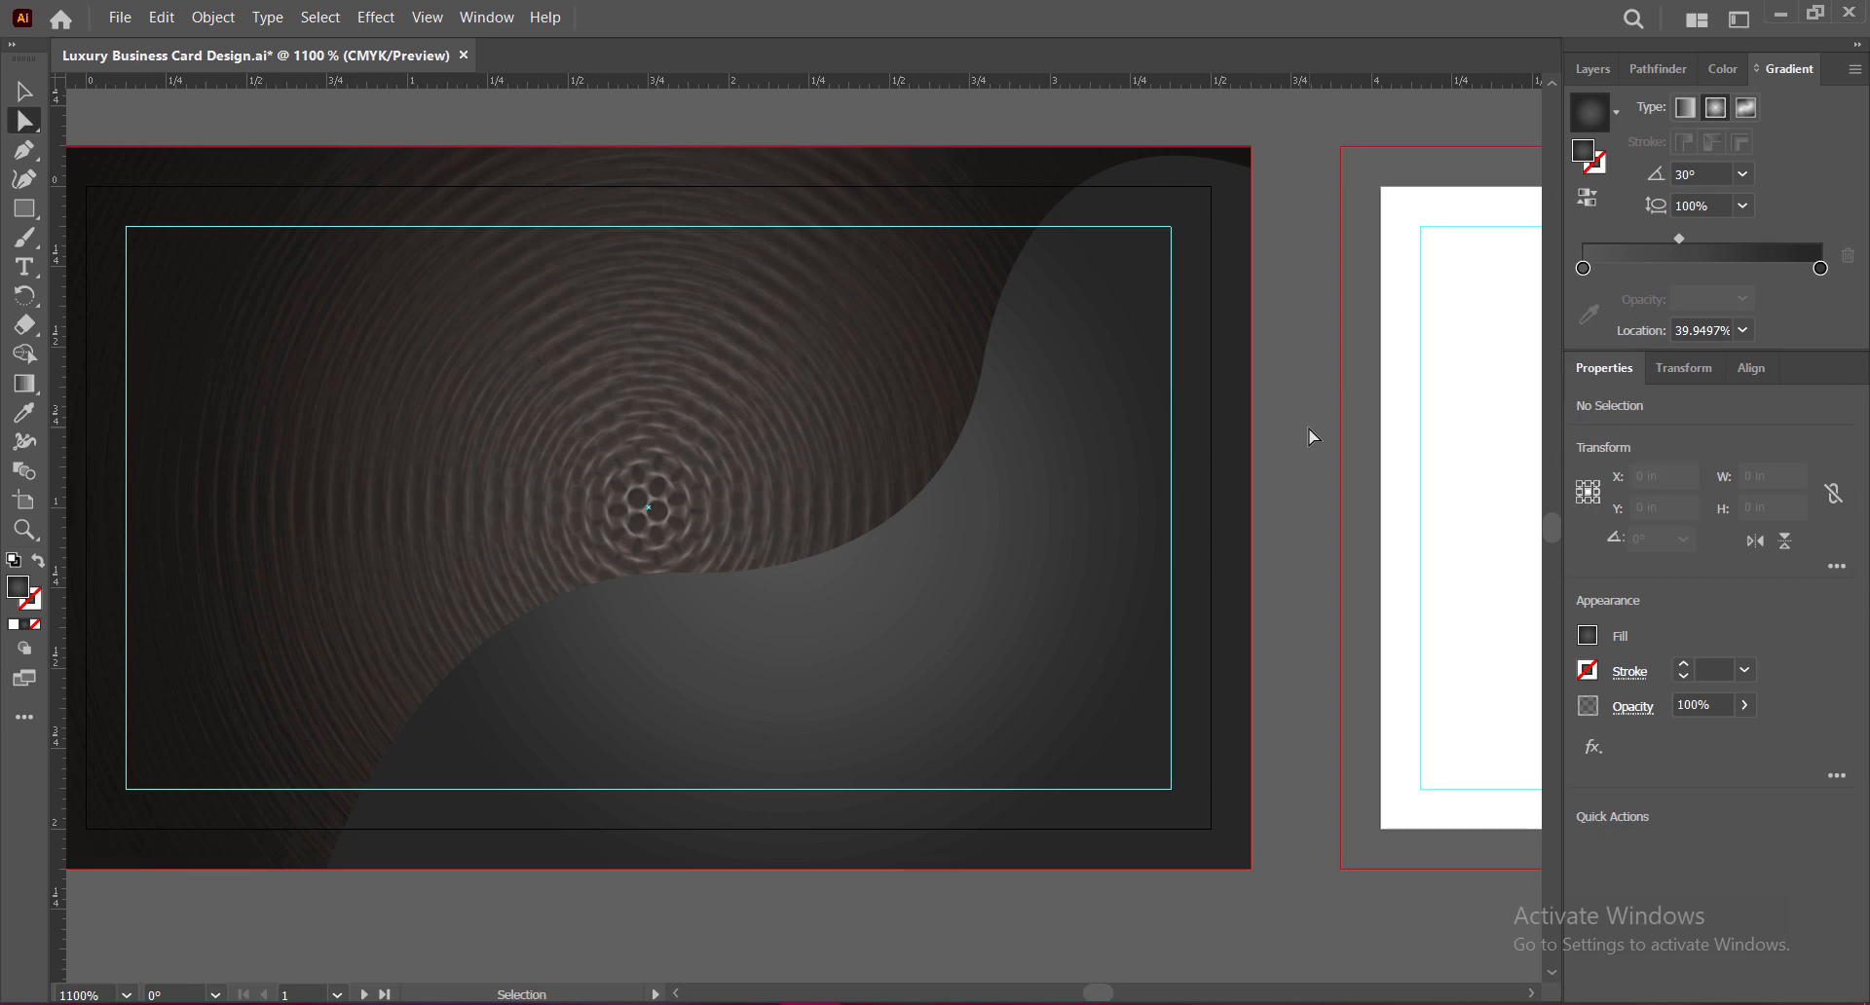
key(ctrl+s)
Step: Set the wave gradient's end stop to black at 96% K and save
click(897, 690)
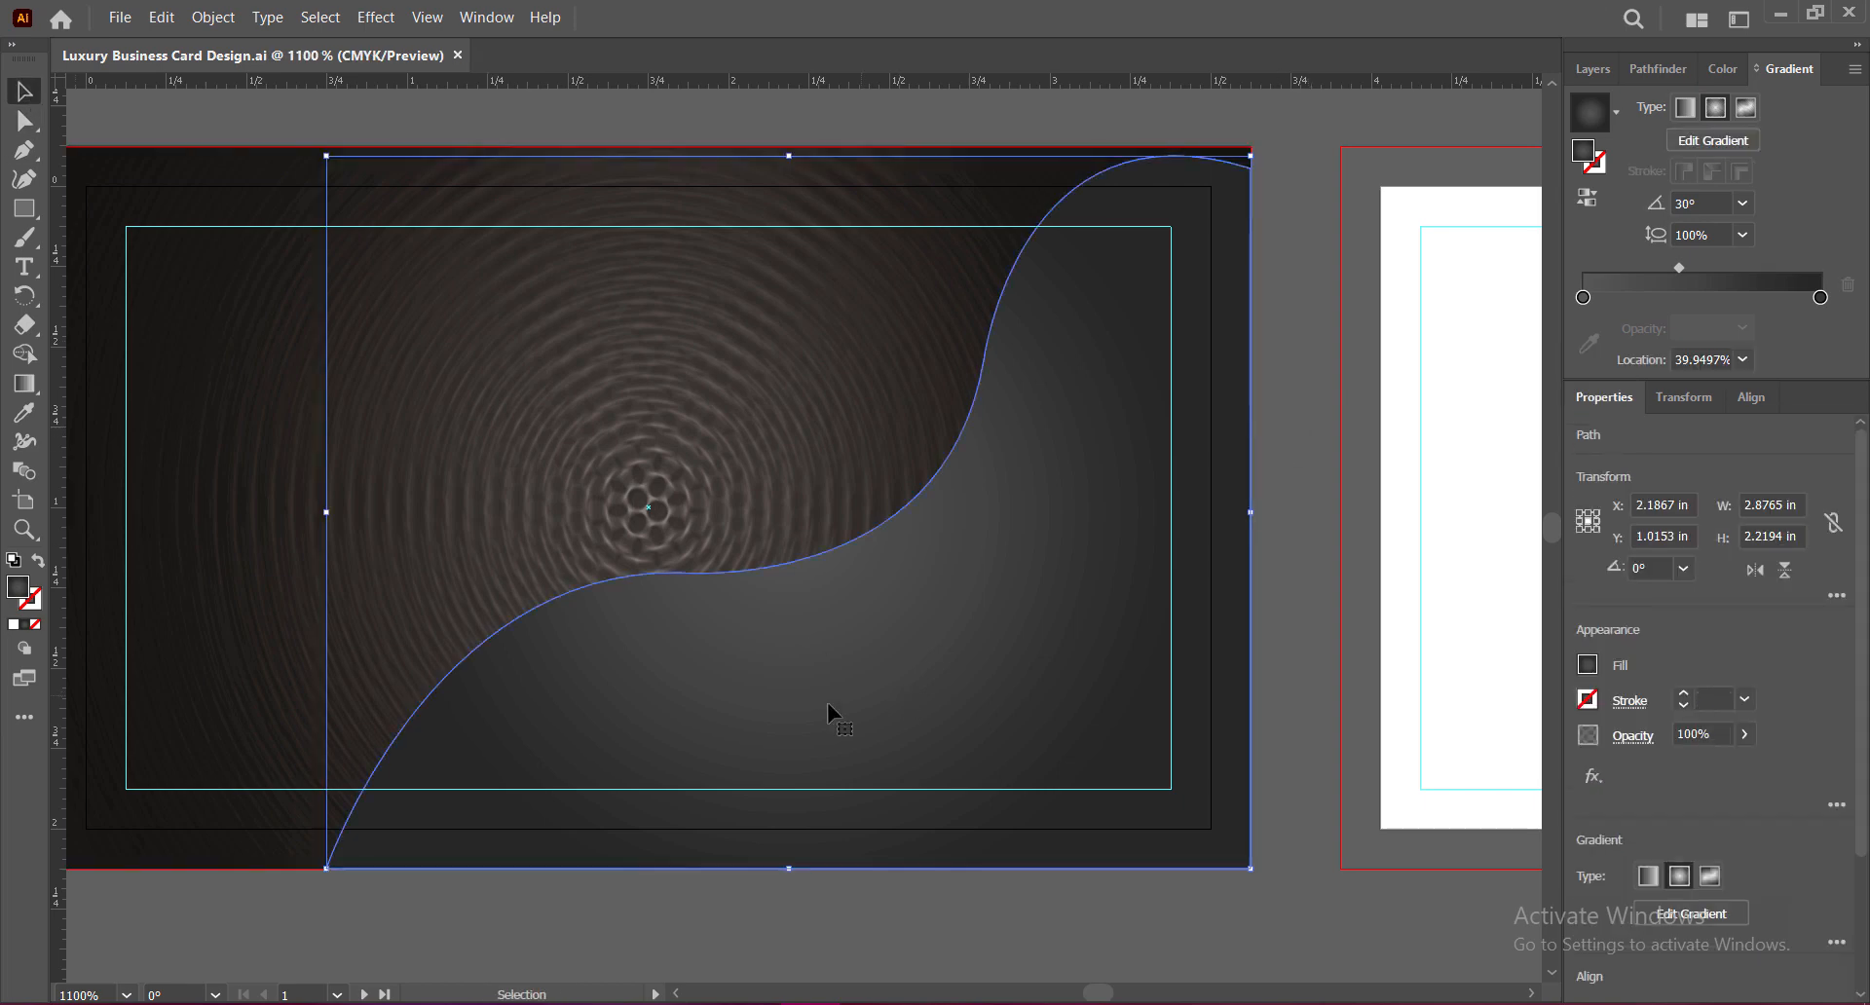
double_click(1820, 298)
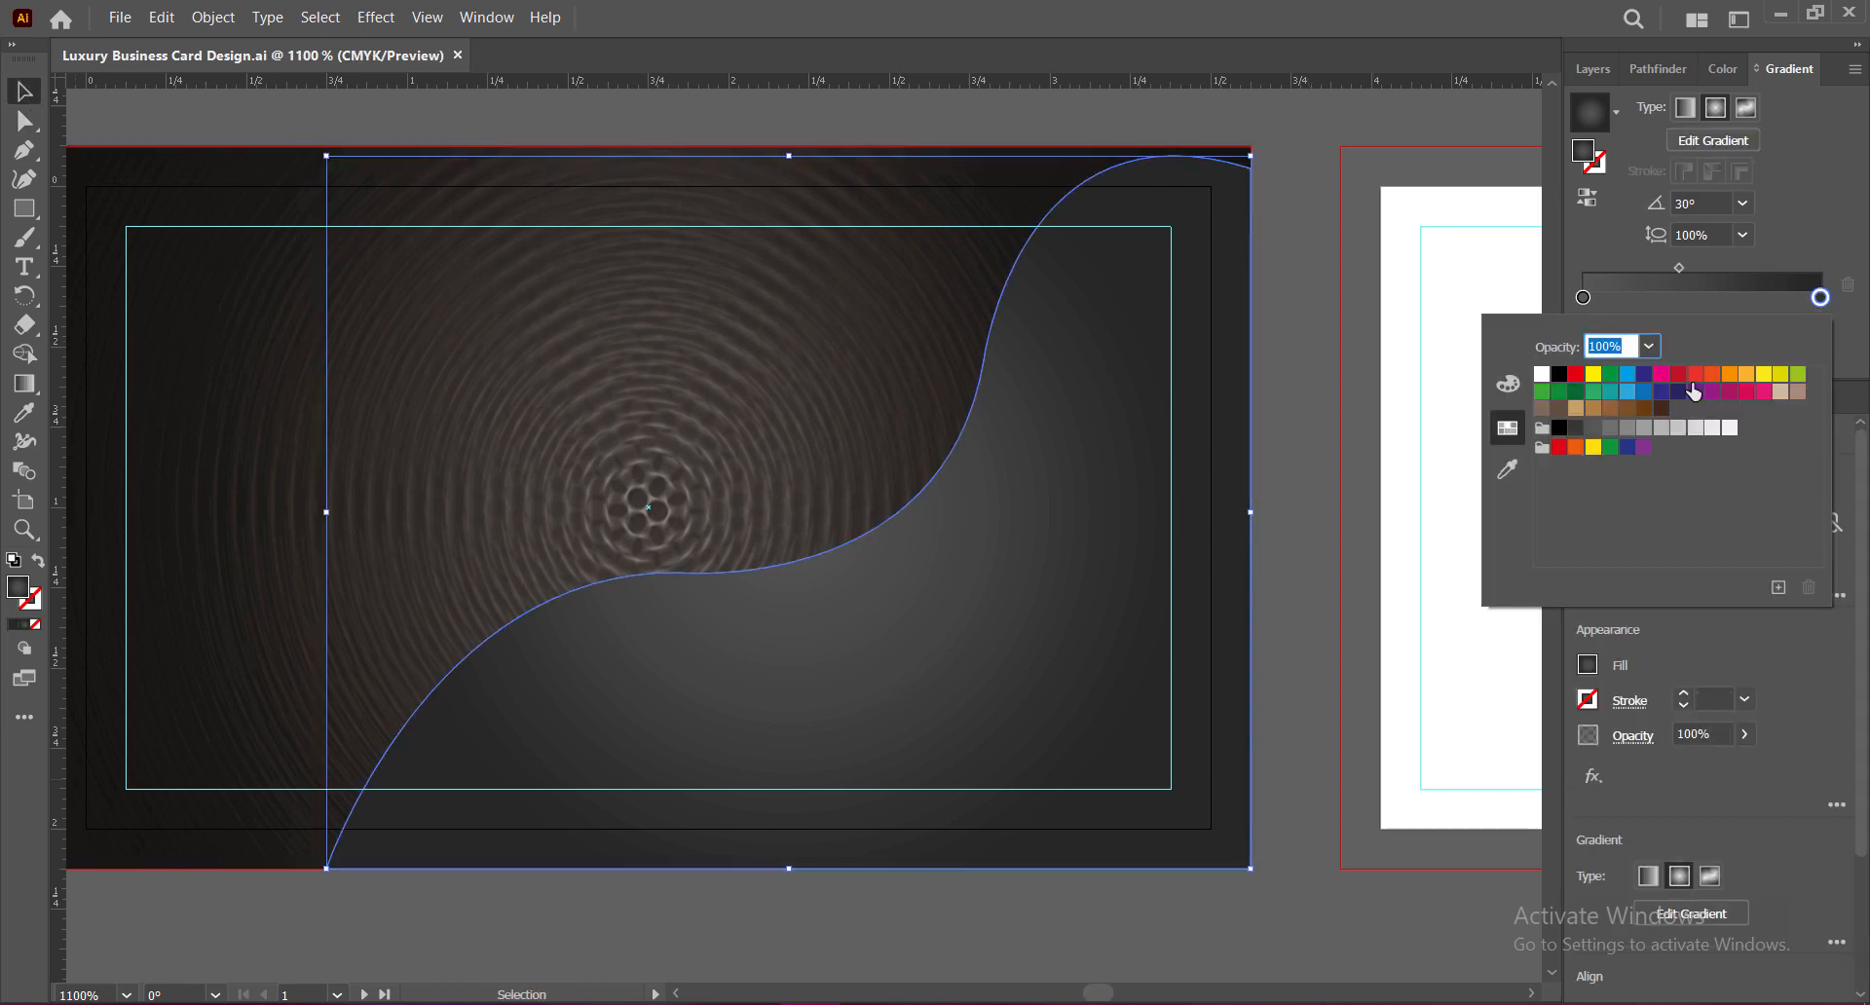
click(1560, 428)
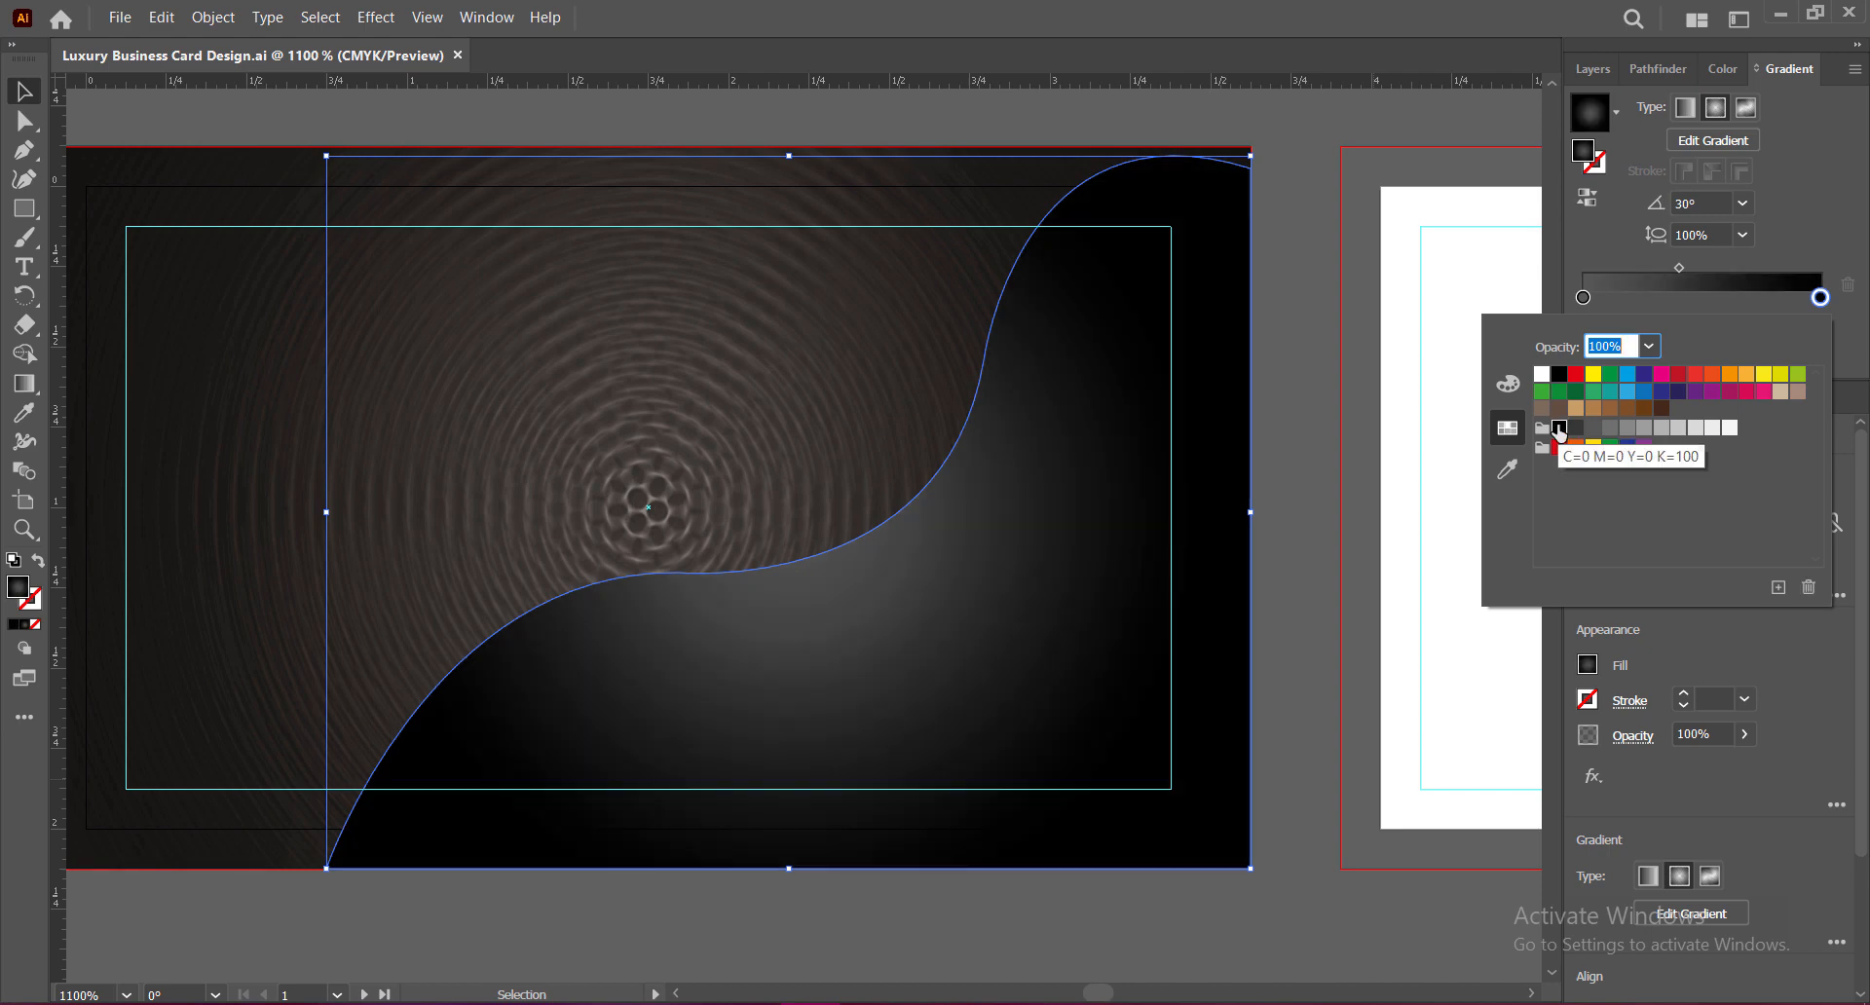
click(1726, 69)
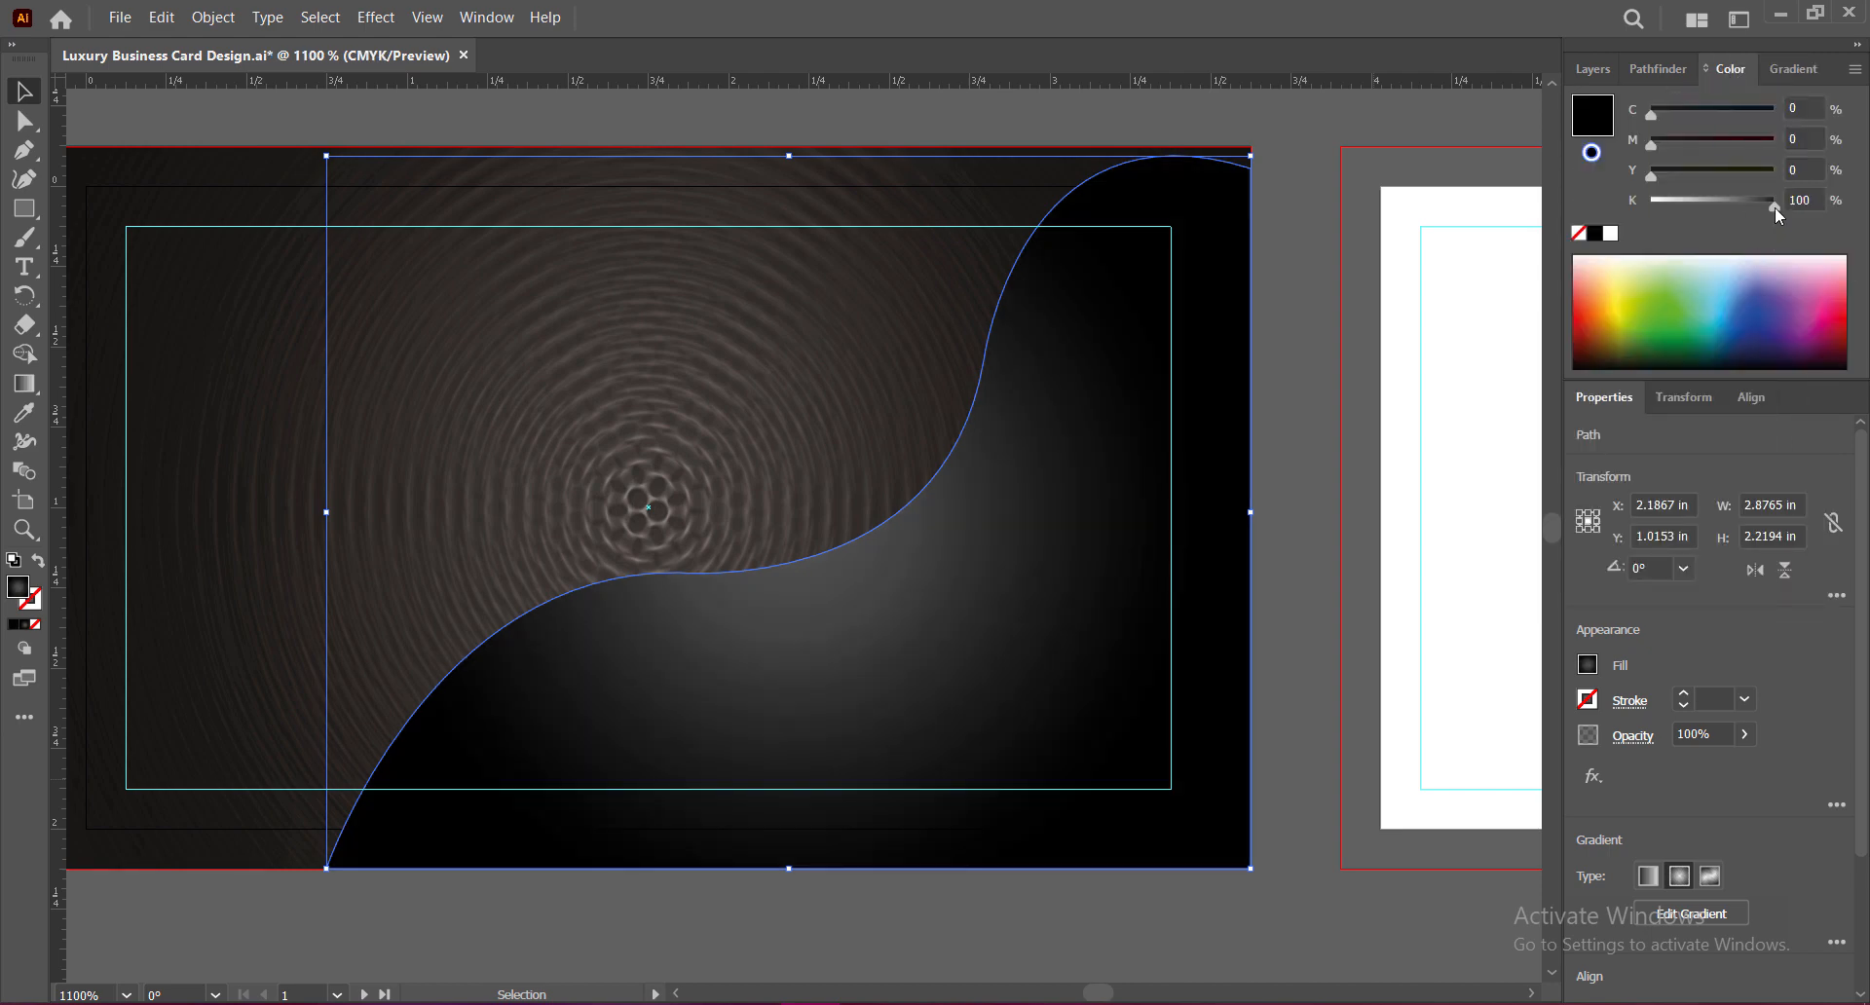
drag(1775, 206, 1773, 206)
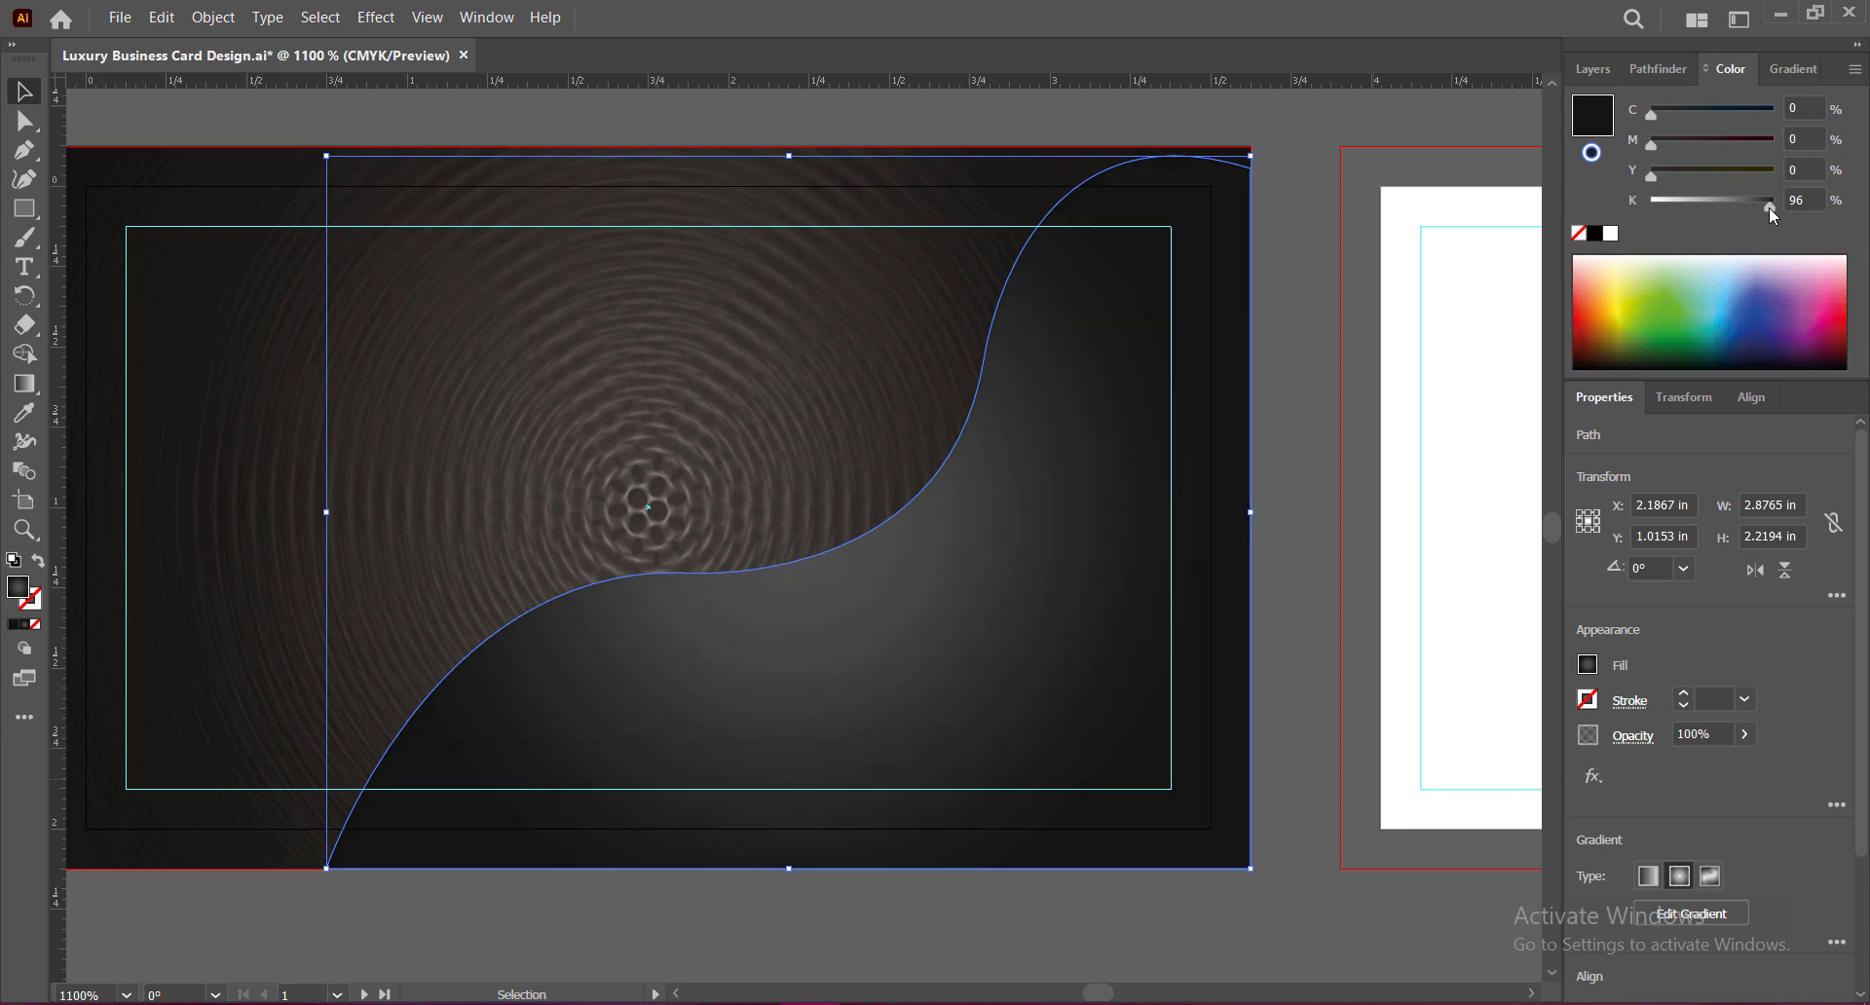
click(1301, 512)
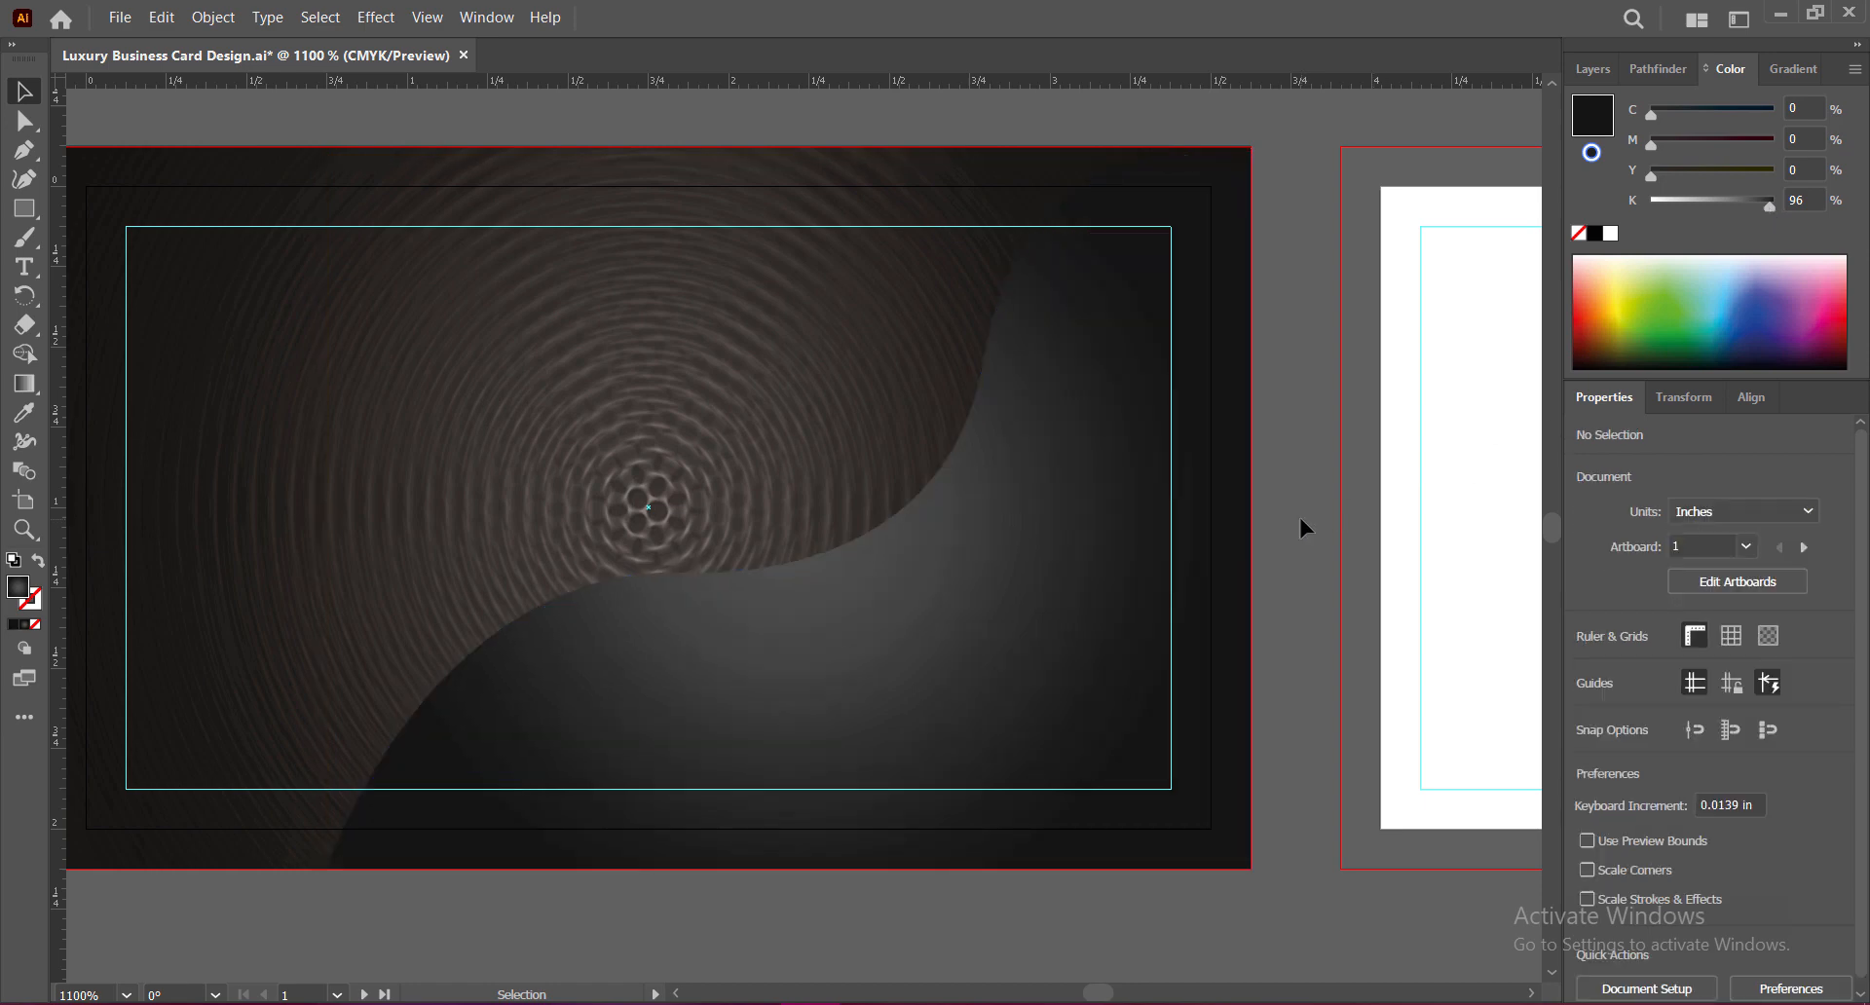
click(915, 631)
click(1272, 621)
key(ctrl+s)
Step: Shrink the wave from its top-left corner to about 2.6038 × 2.009 in
drag(670, 590, 814, 634)
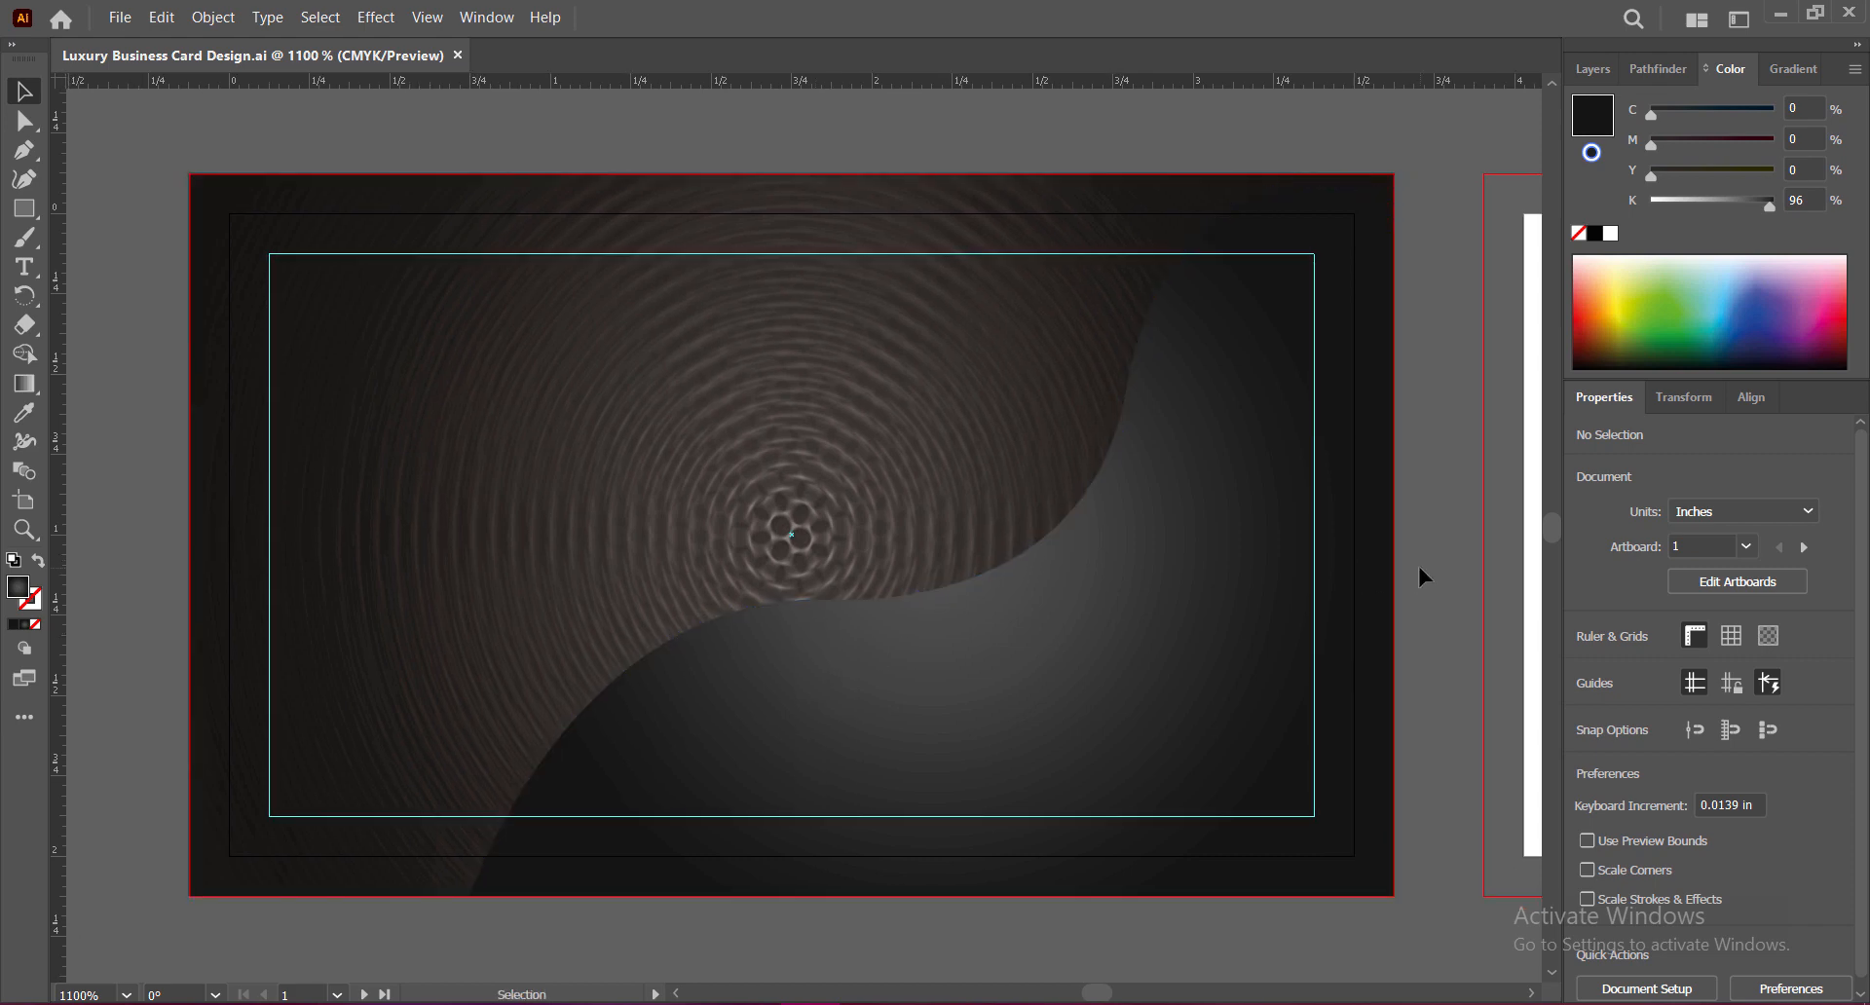
click(870, 687)
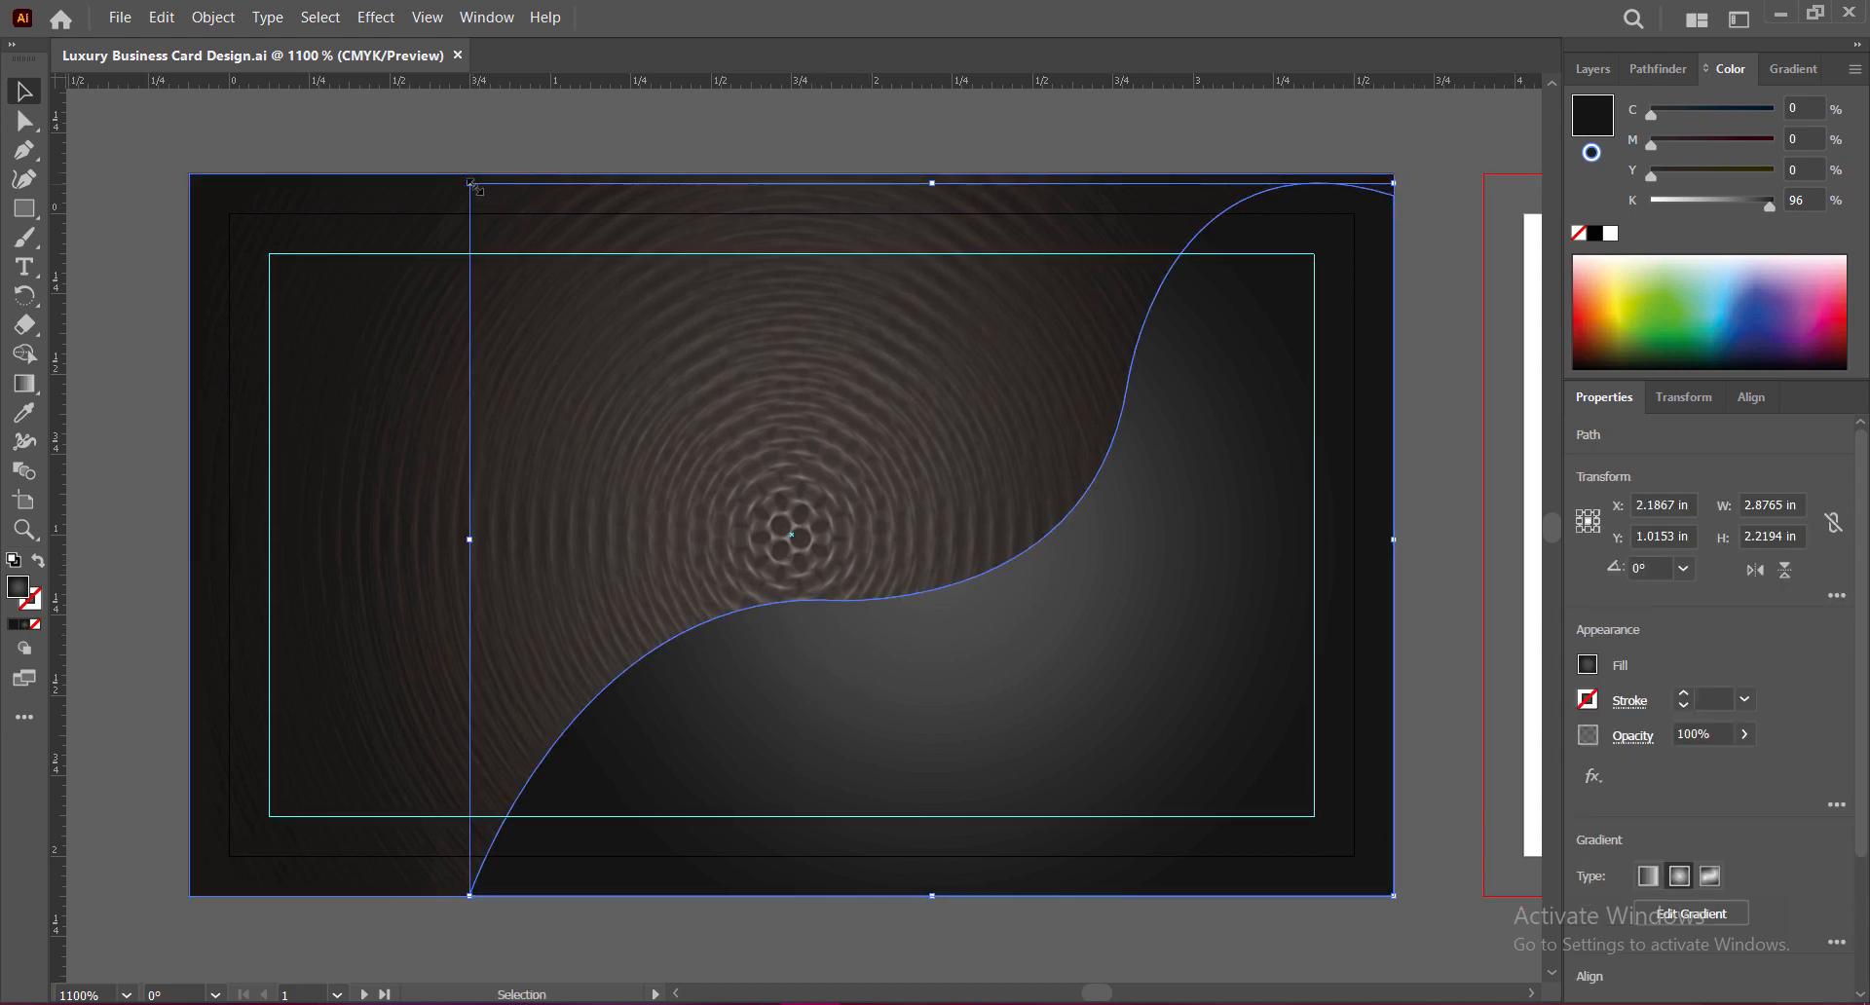
drag(471, 182, 557, 250)
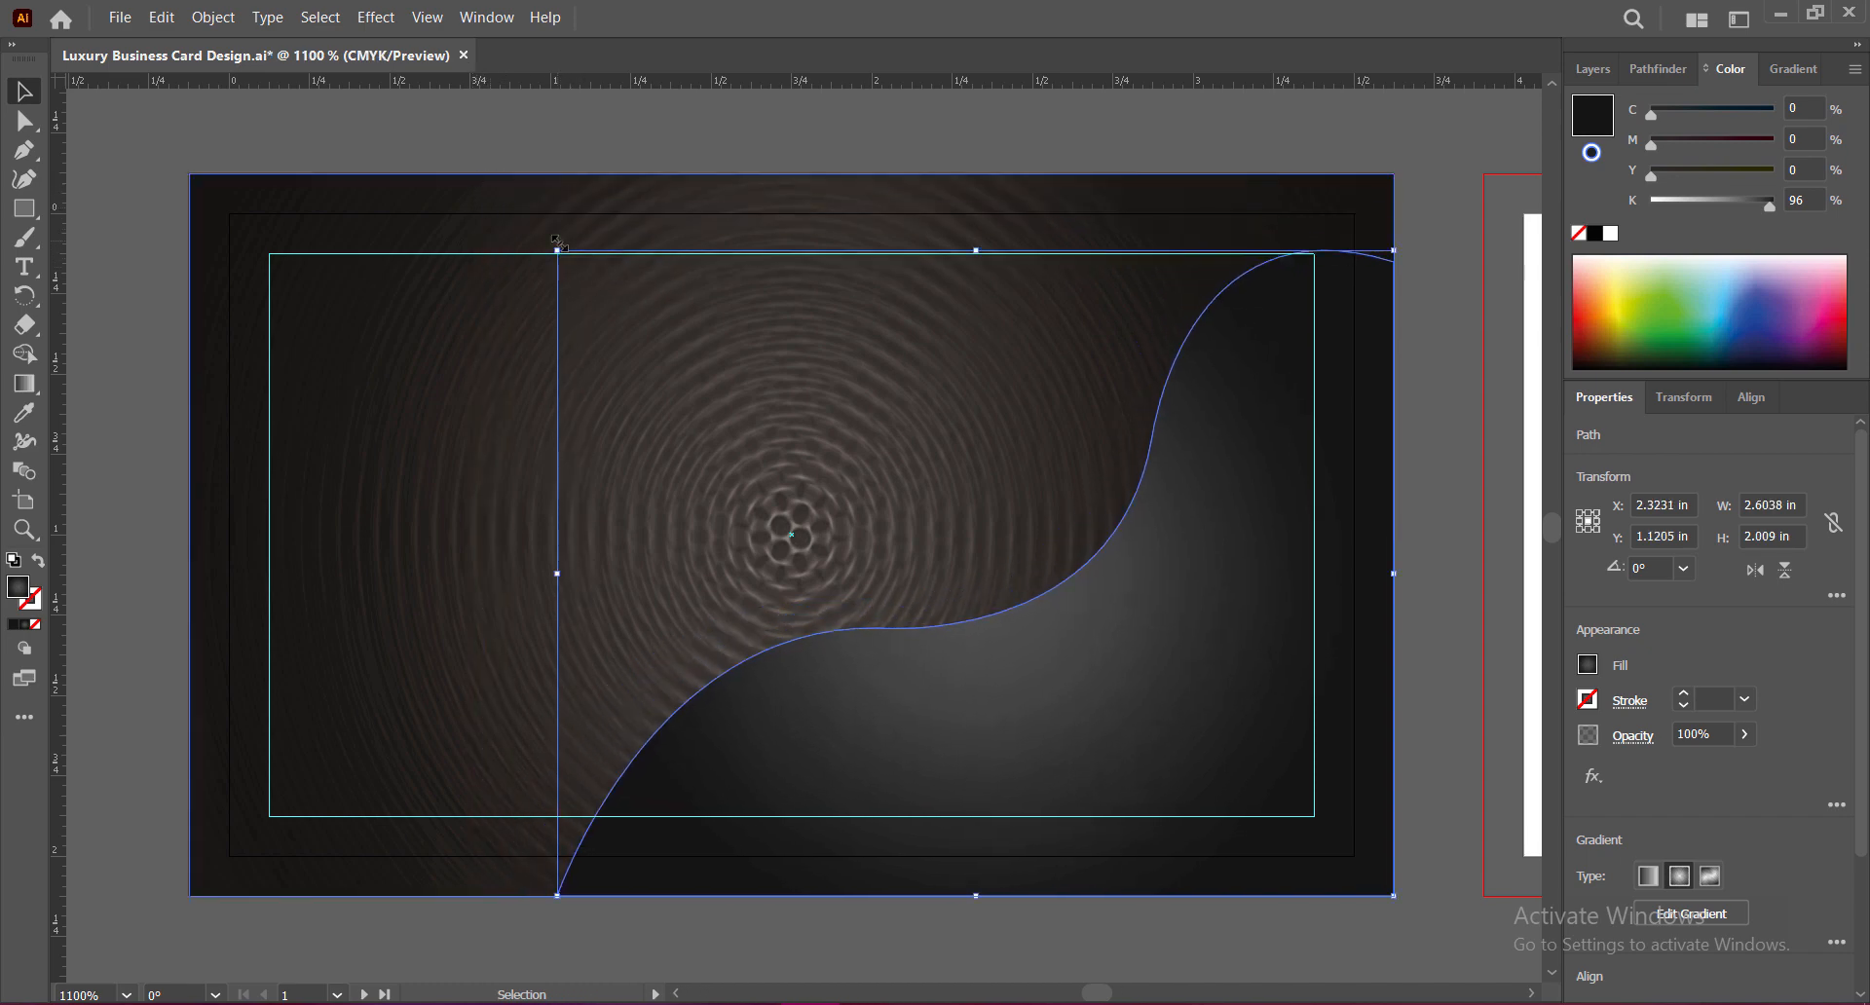
Step: Move the wave up and left and set the gradient's end stop to light orange
drag(1053, 660, 1025, 616)
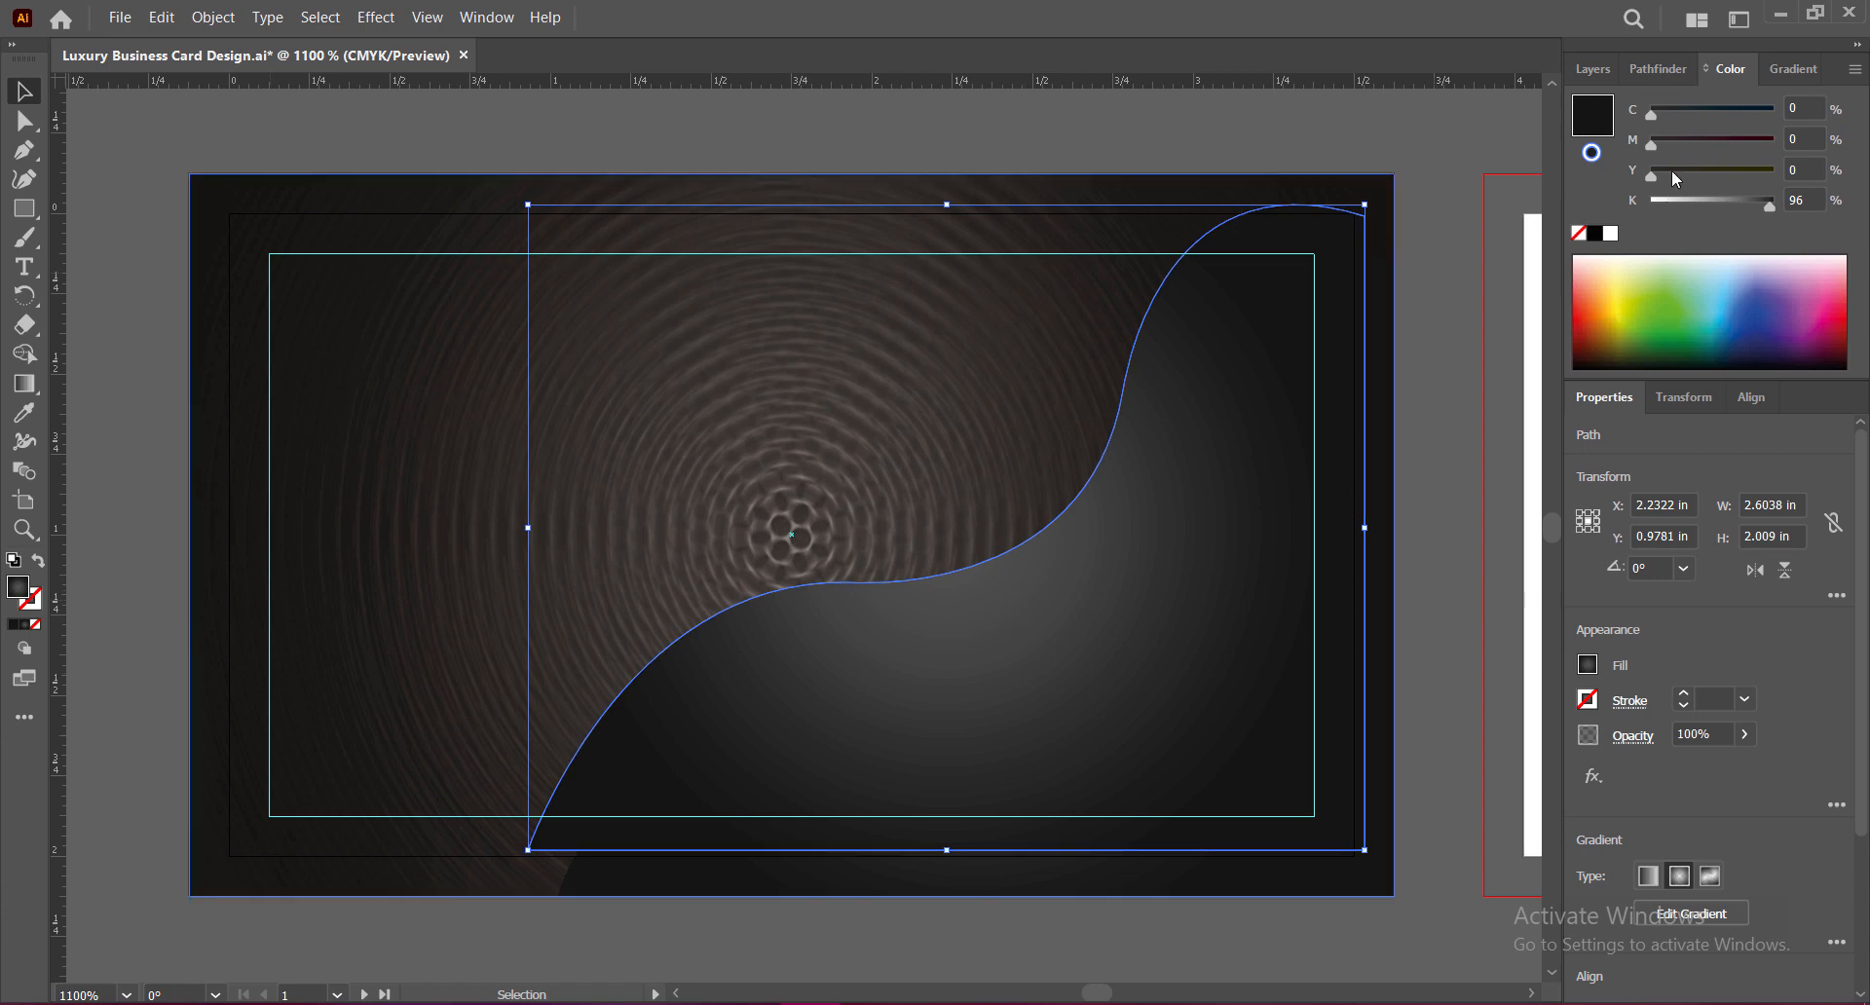
click(1789, 70)
double_click(1820, 298)
click(1730, 376)
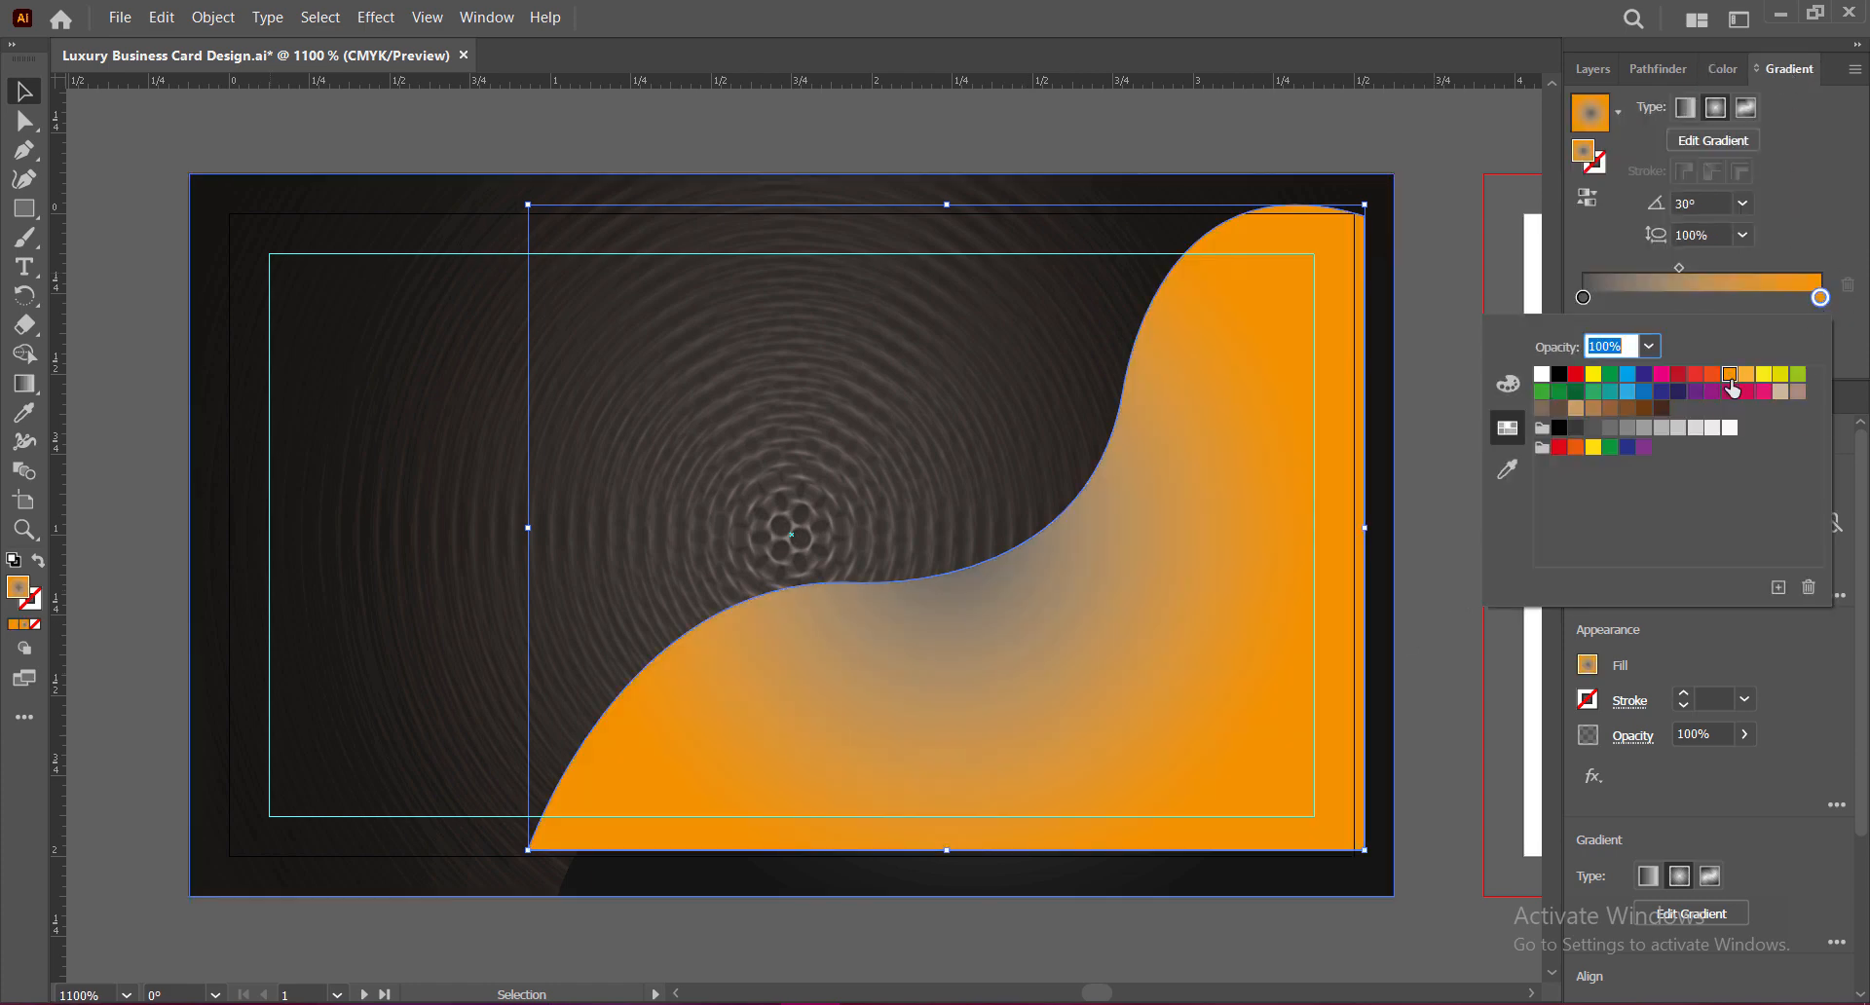
click(1746, 378)
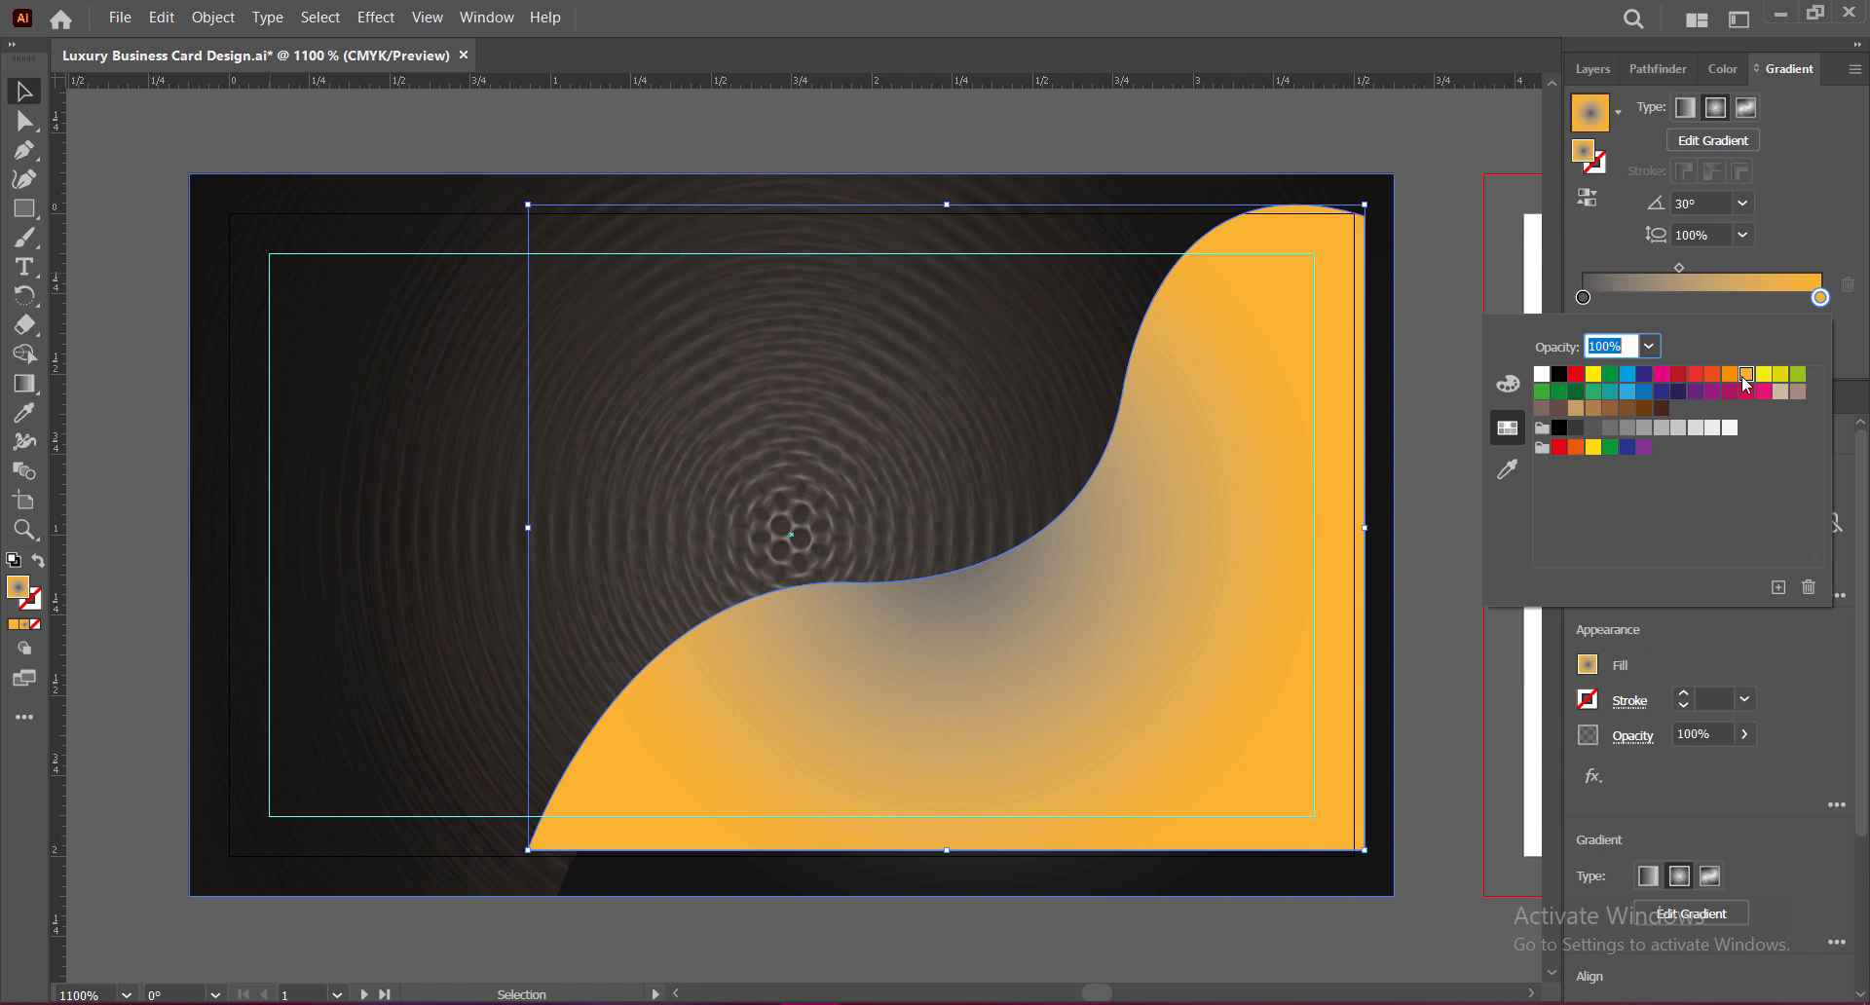
click(1764, 376)
click(1748, 380)
click(1576, 409)
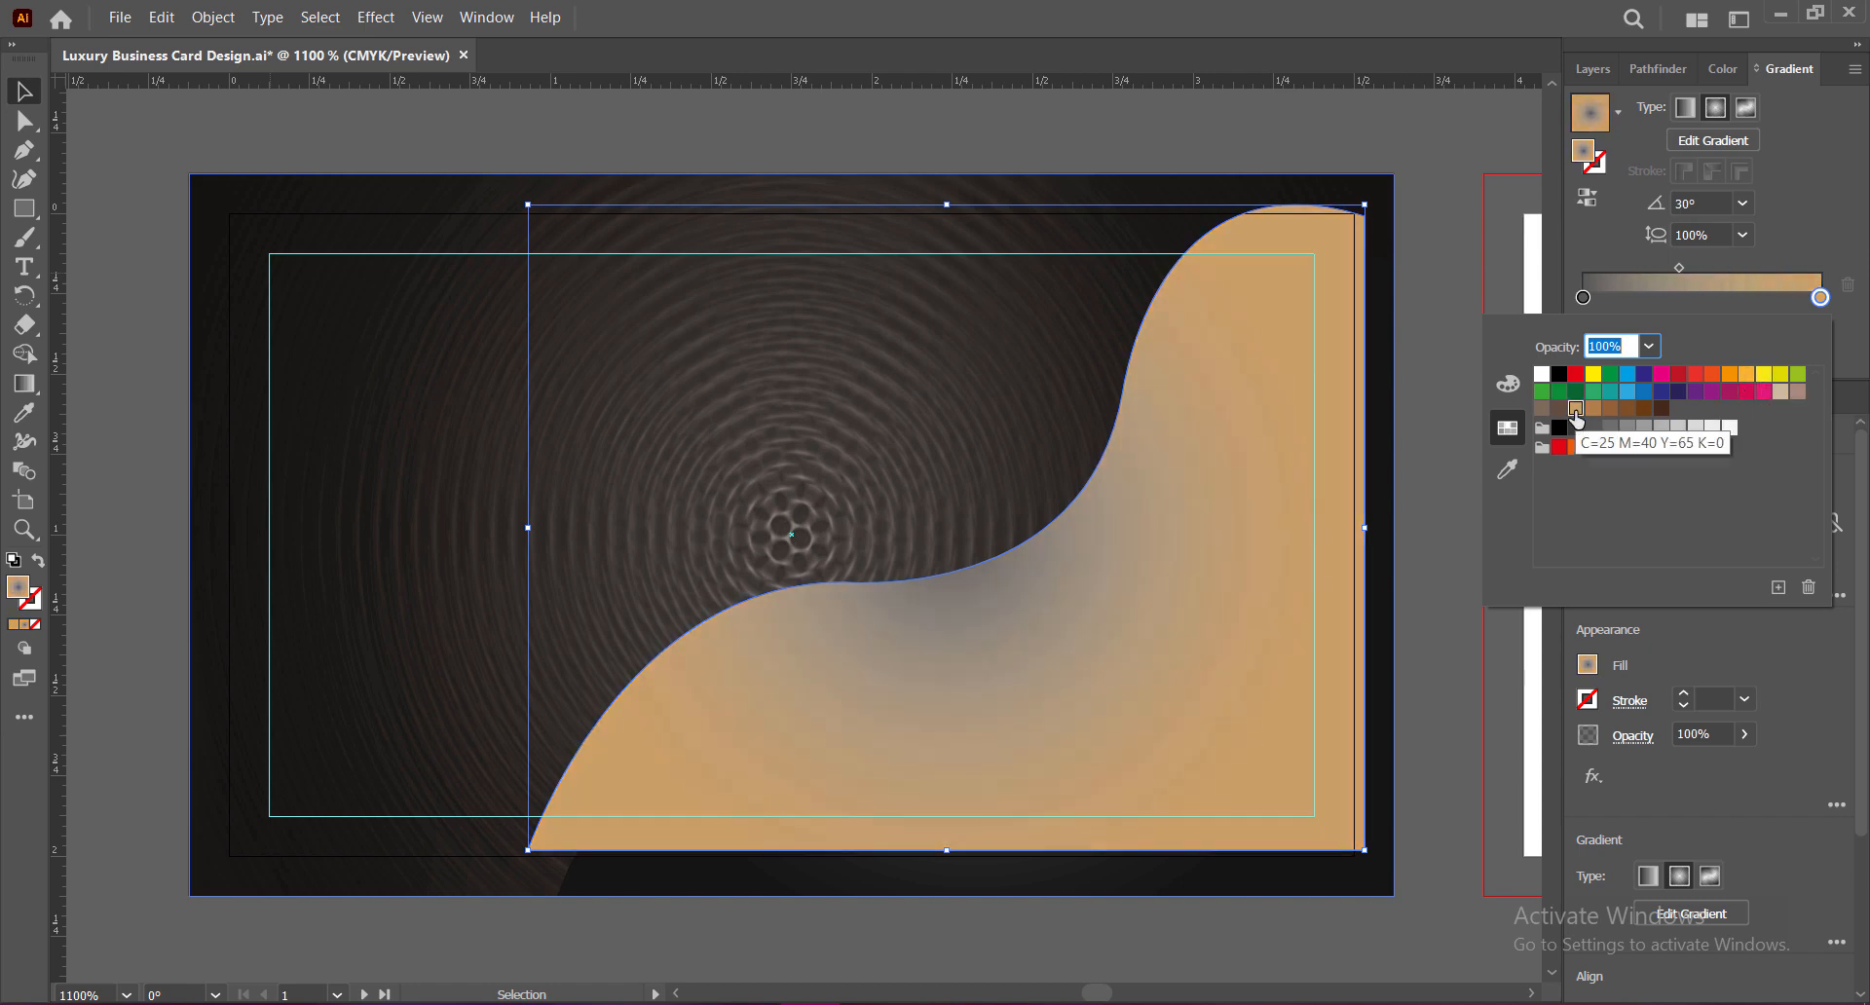
click(1747, 378)
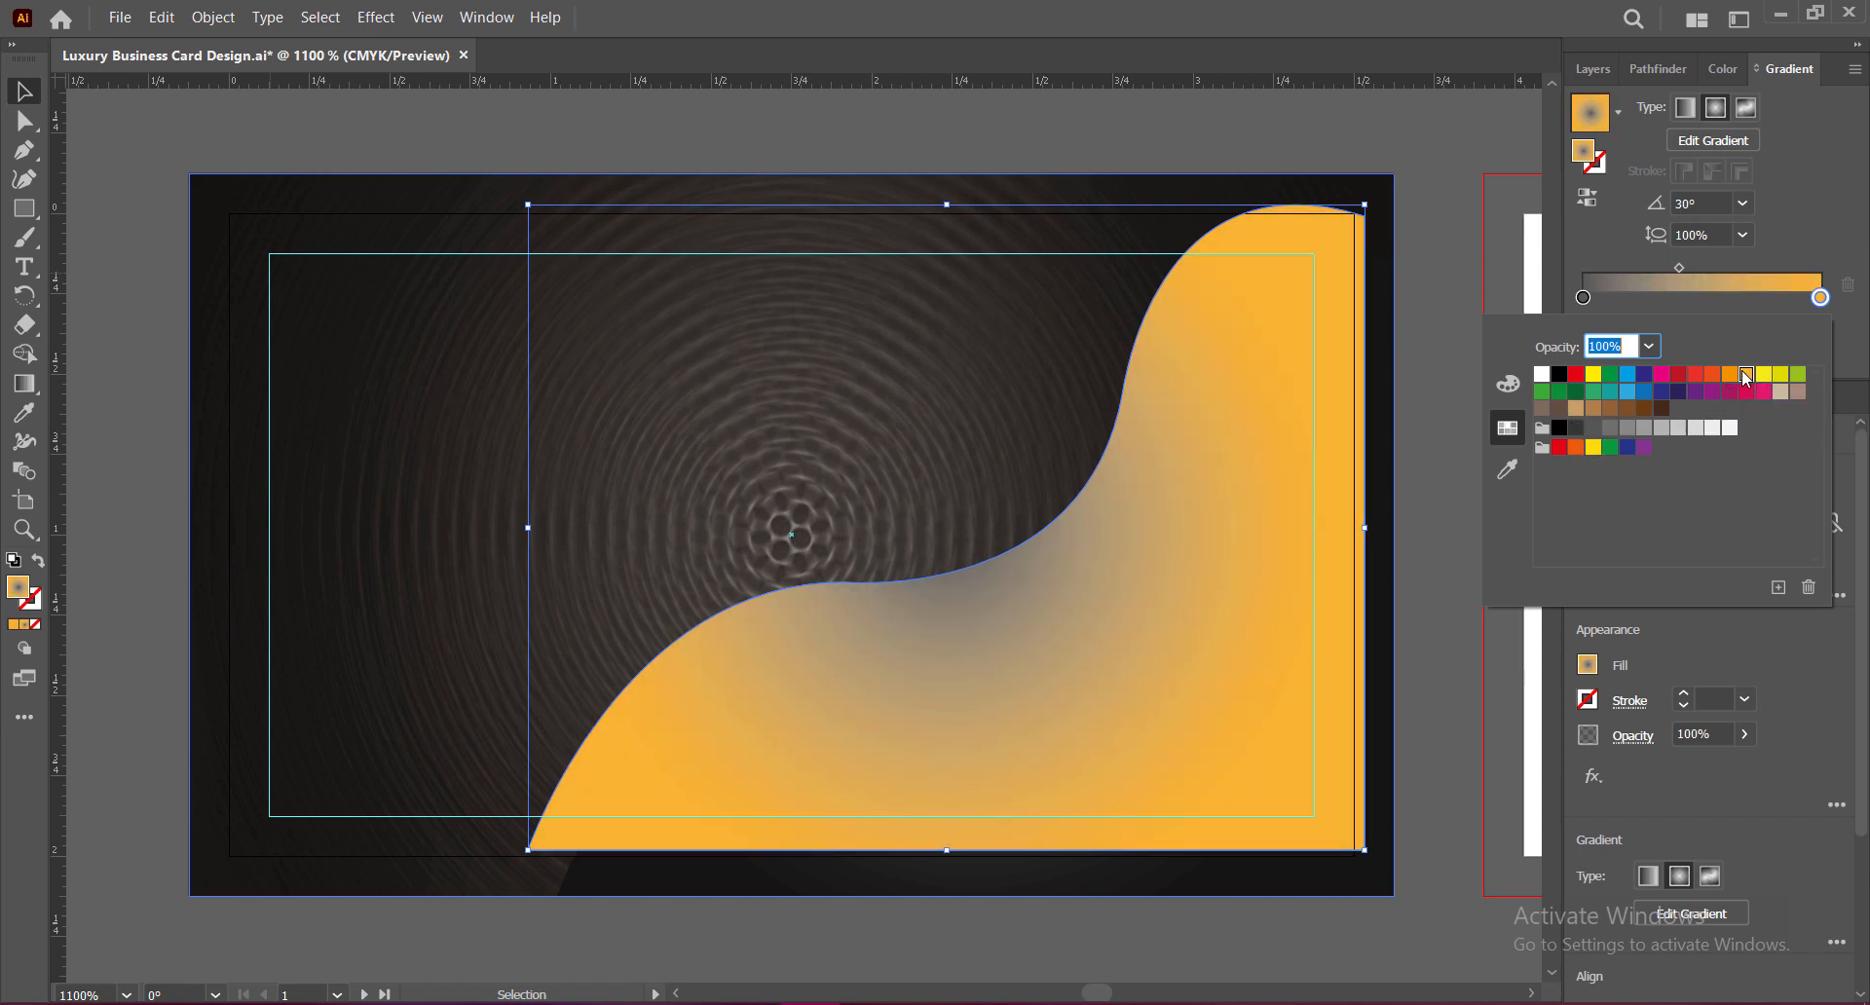
click(1721, 69)
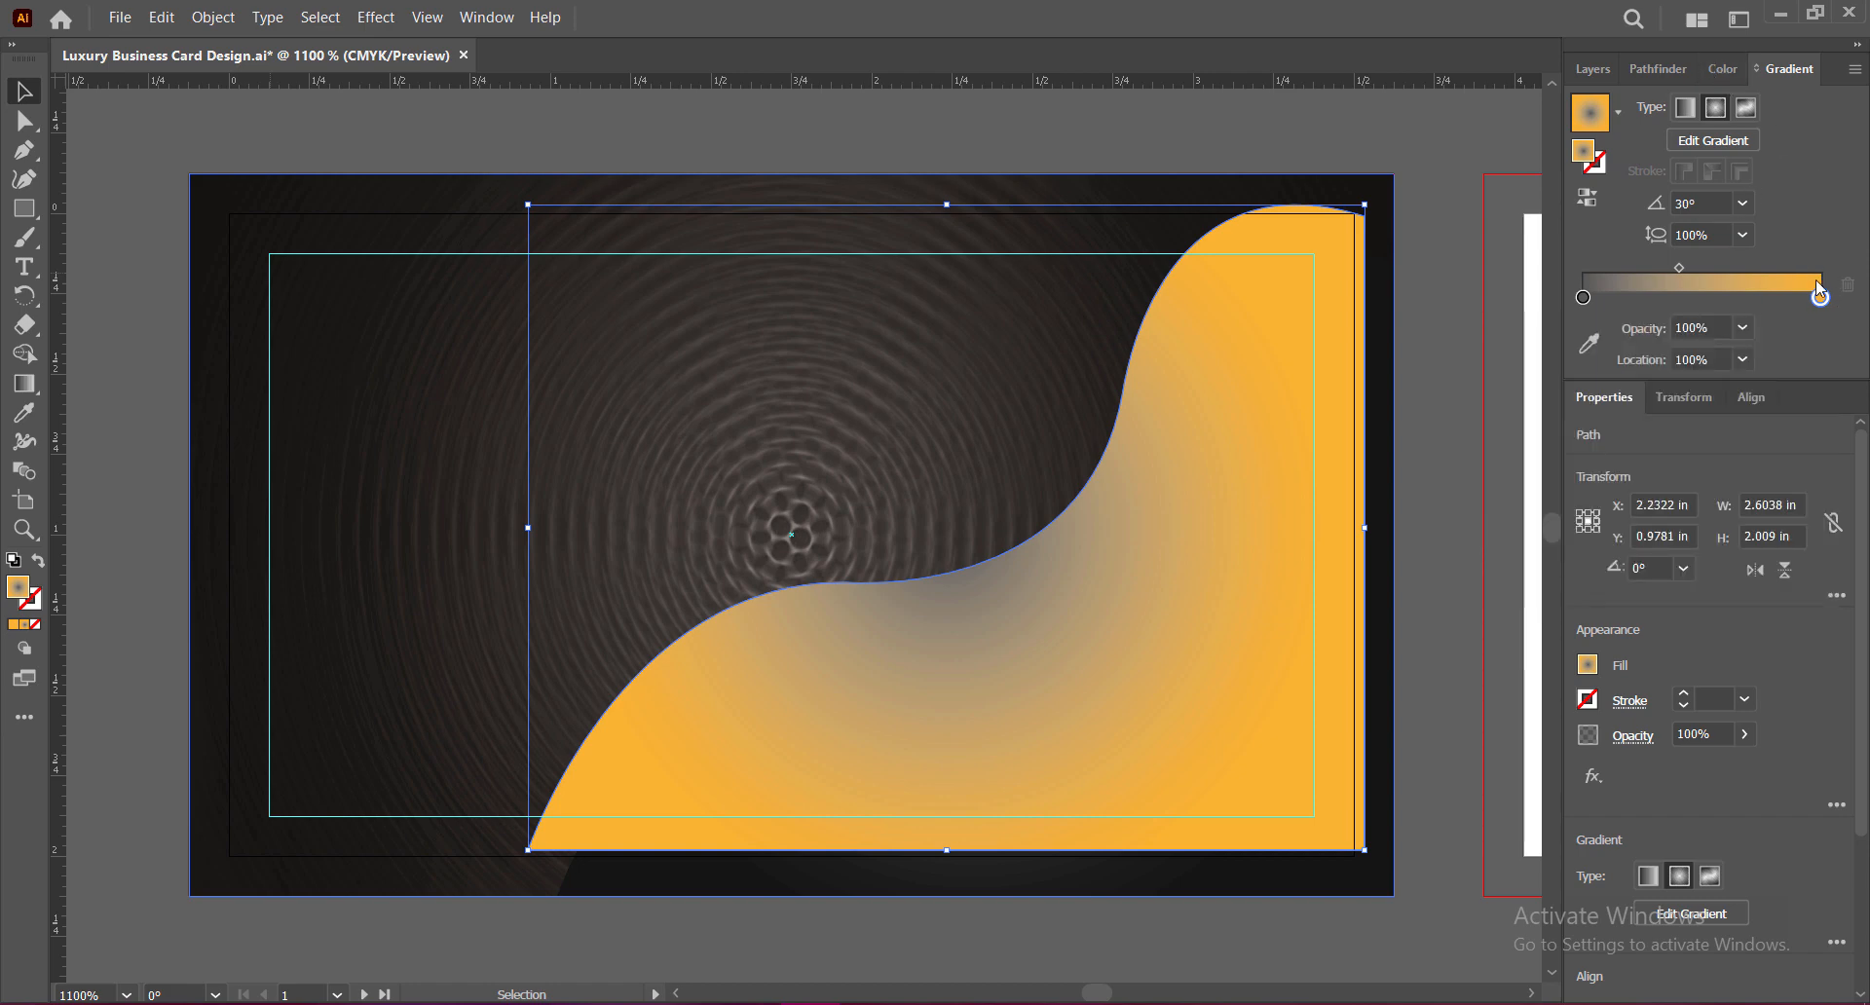
Step: Darken the orange end stop to 21% black
click(1721, 70)
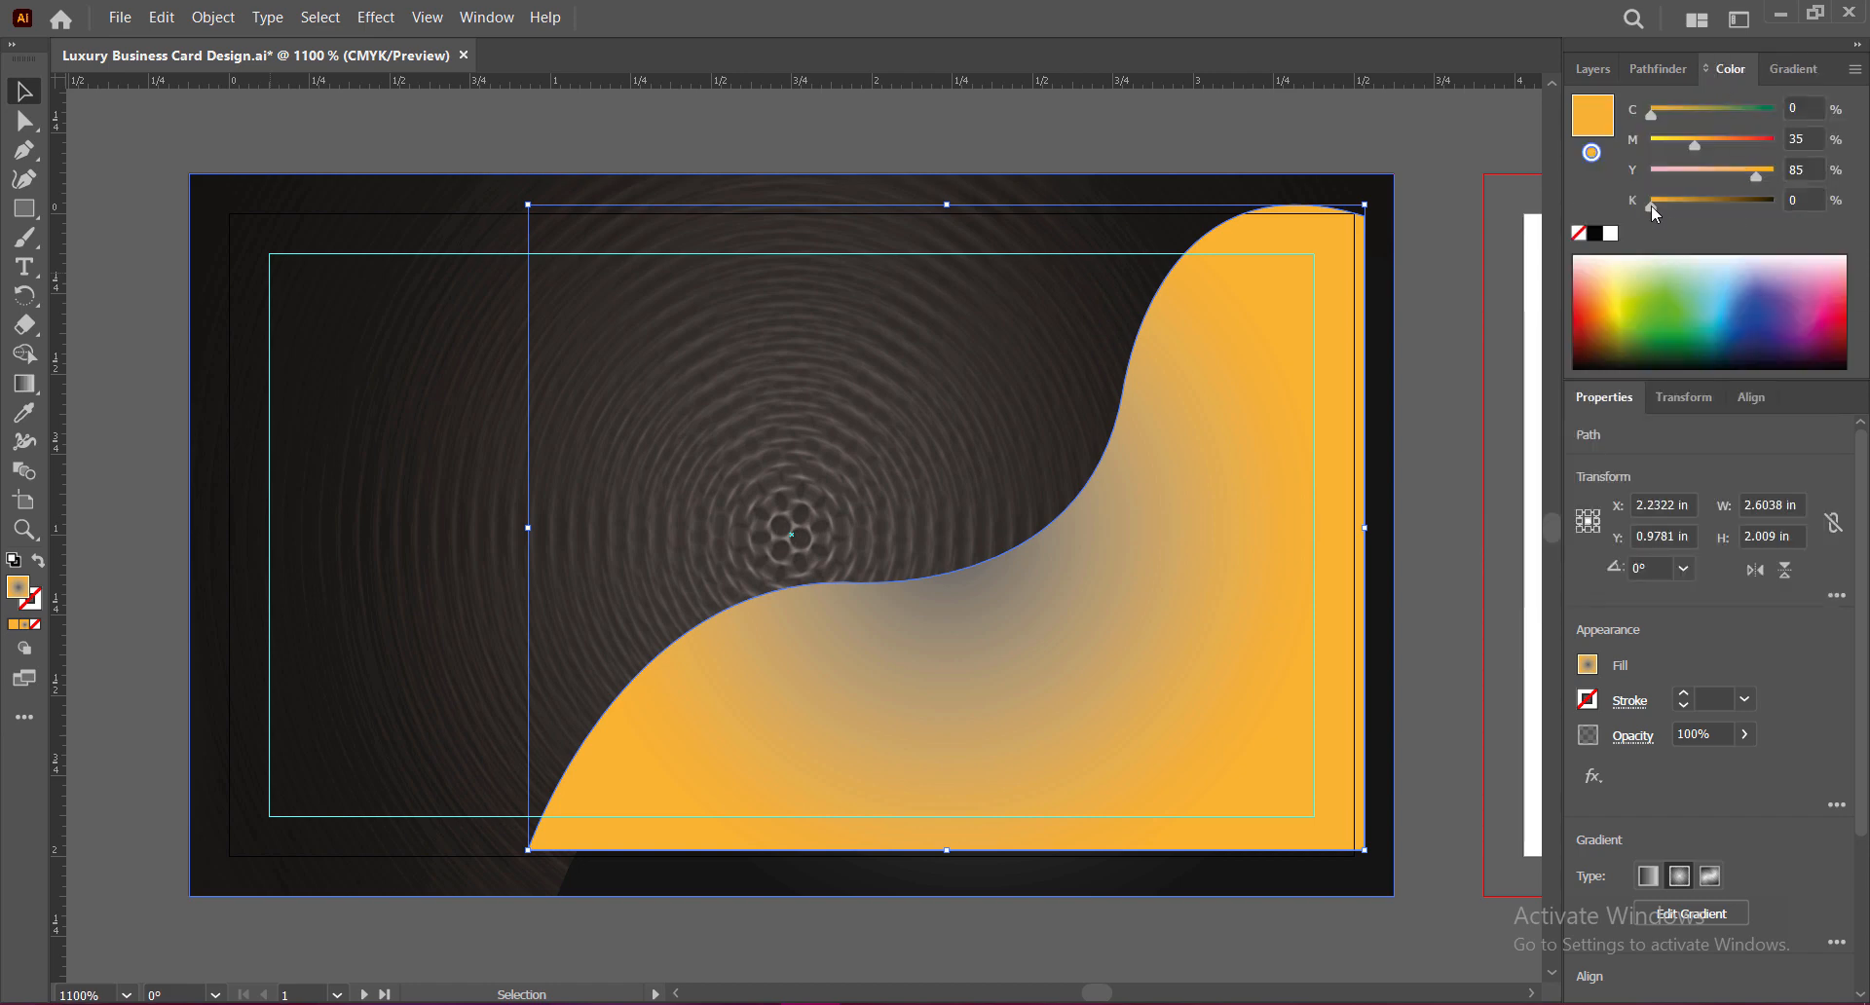
drag(1651, 205, 1673, 207)
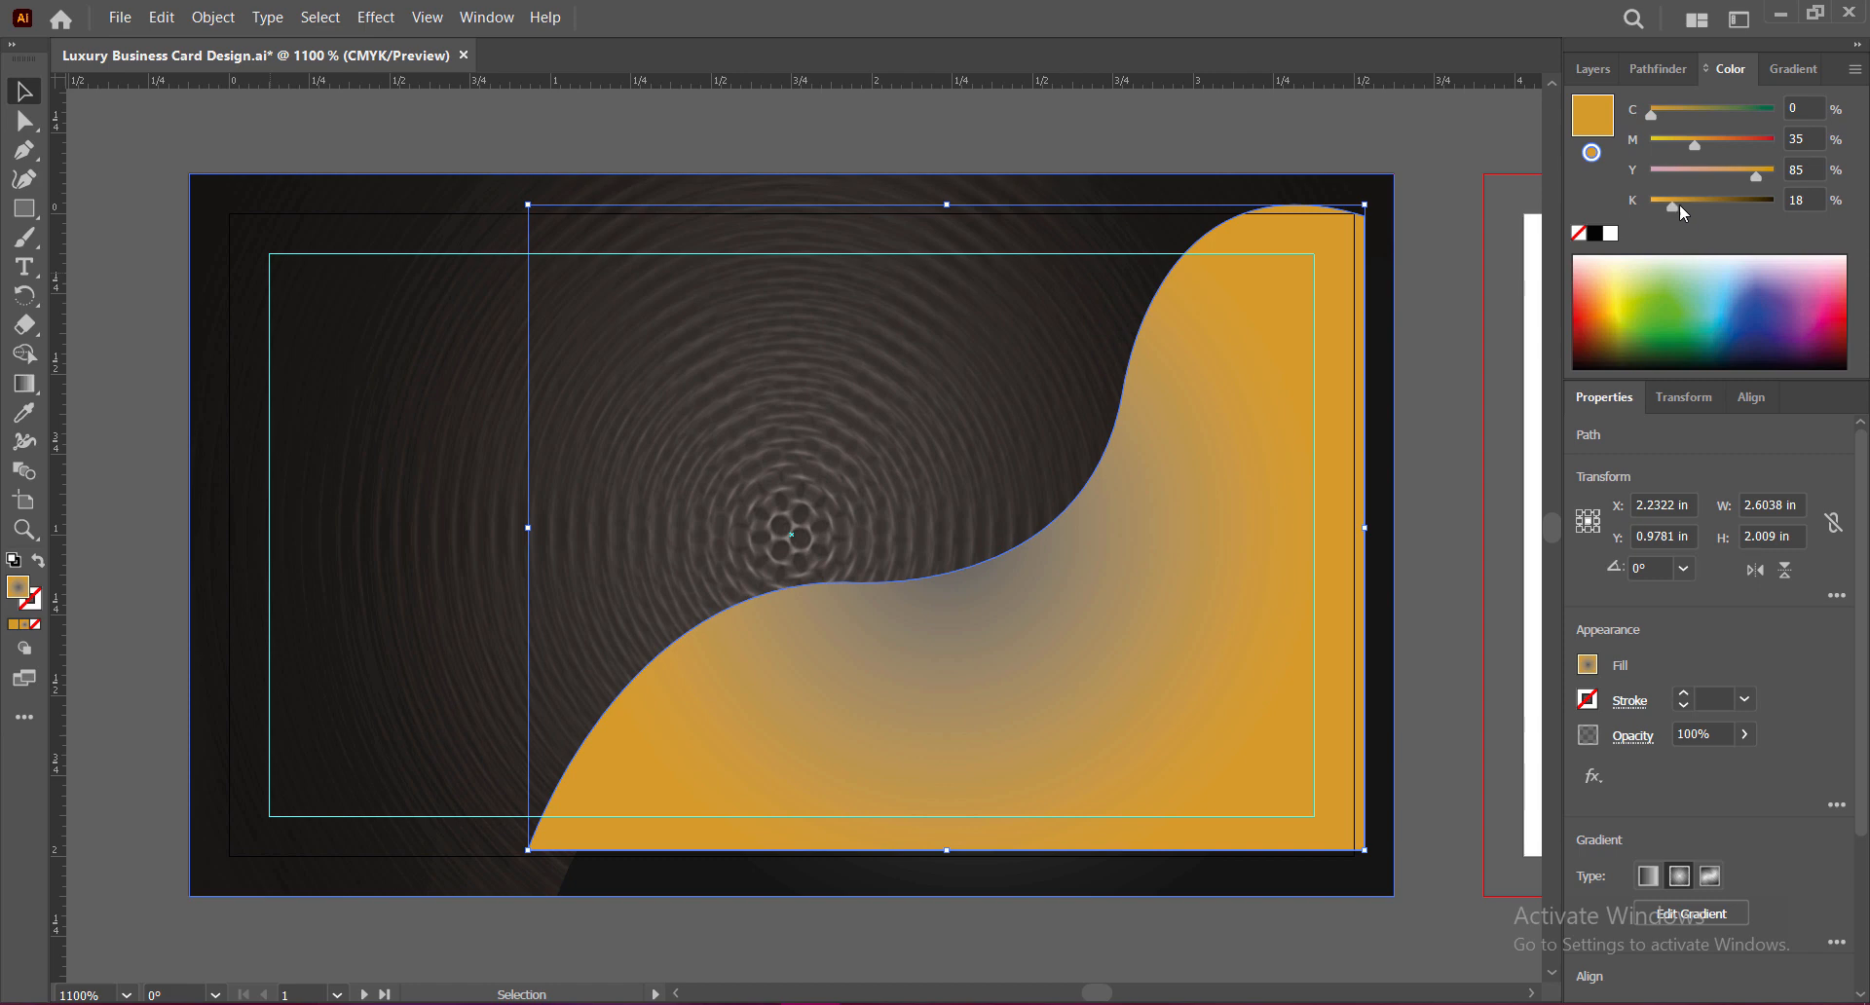
click(1802, 200)
text(21)
key(Return)
Step: Make the left gradient stop brown, darkened to about 30% black
click(1790, 70)
double_click(1584, 297)
click(1577, 409)
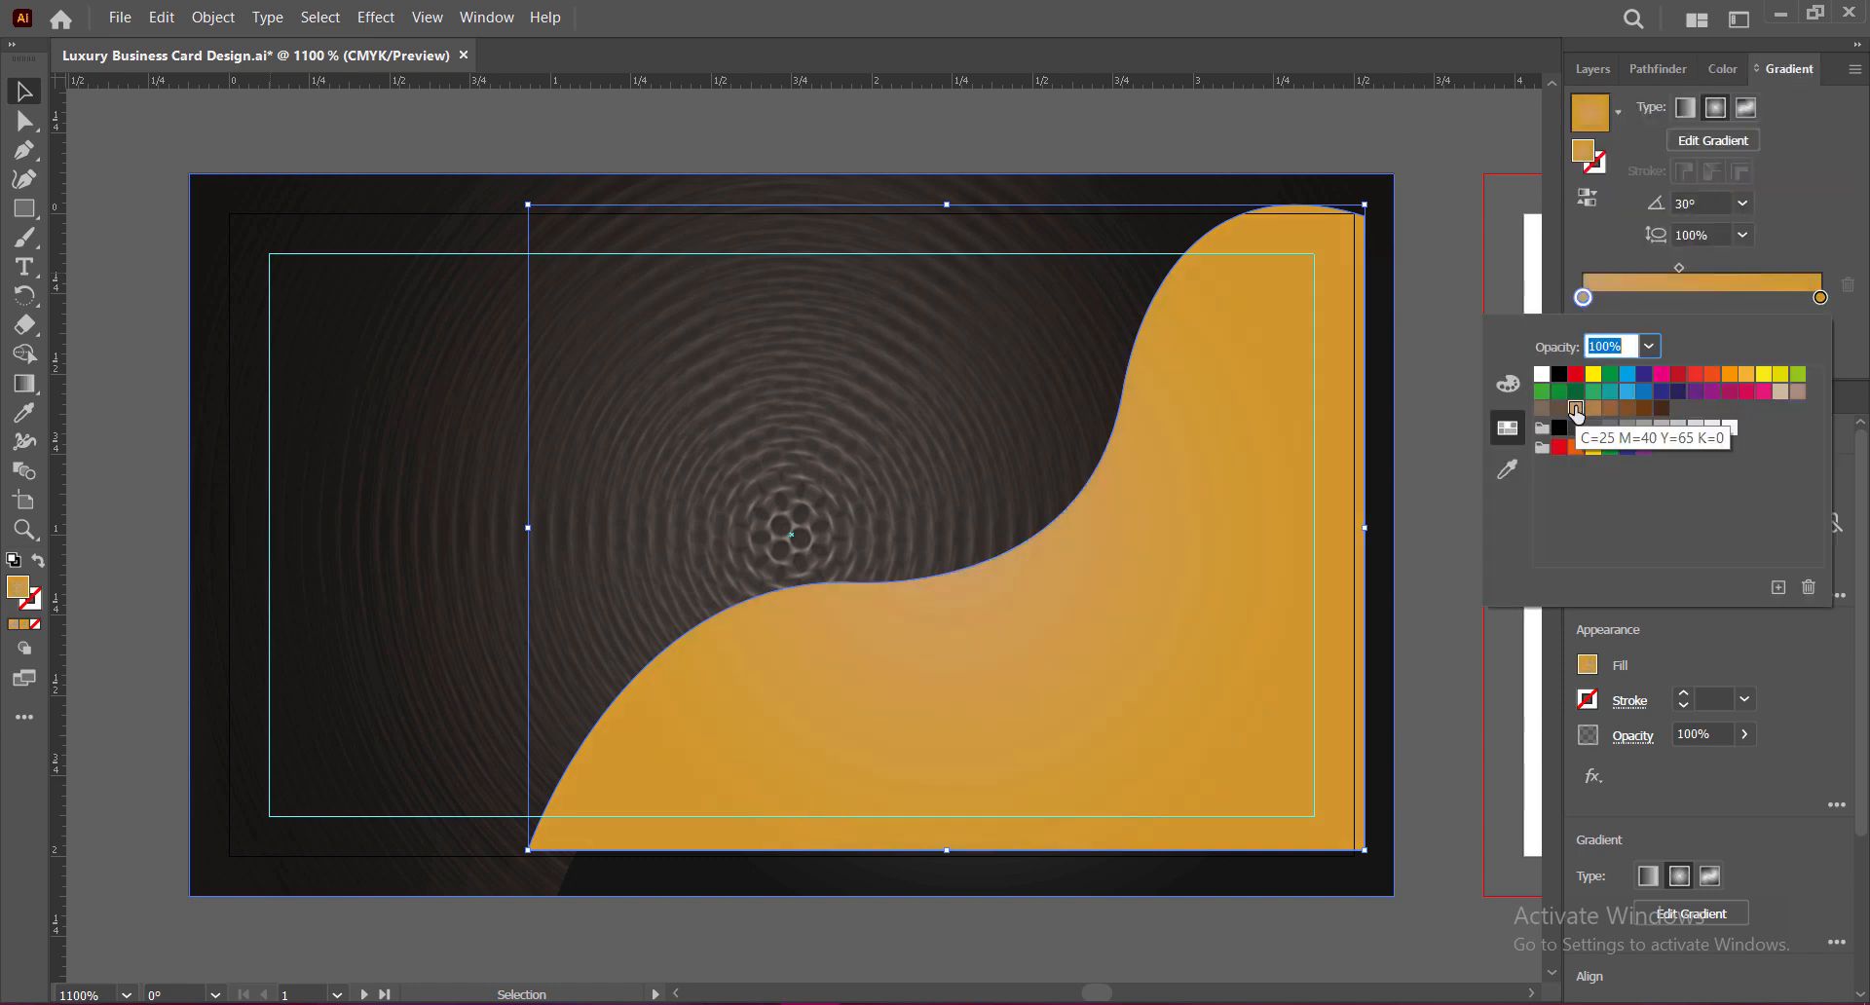
click(1594, 409)
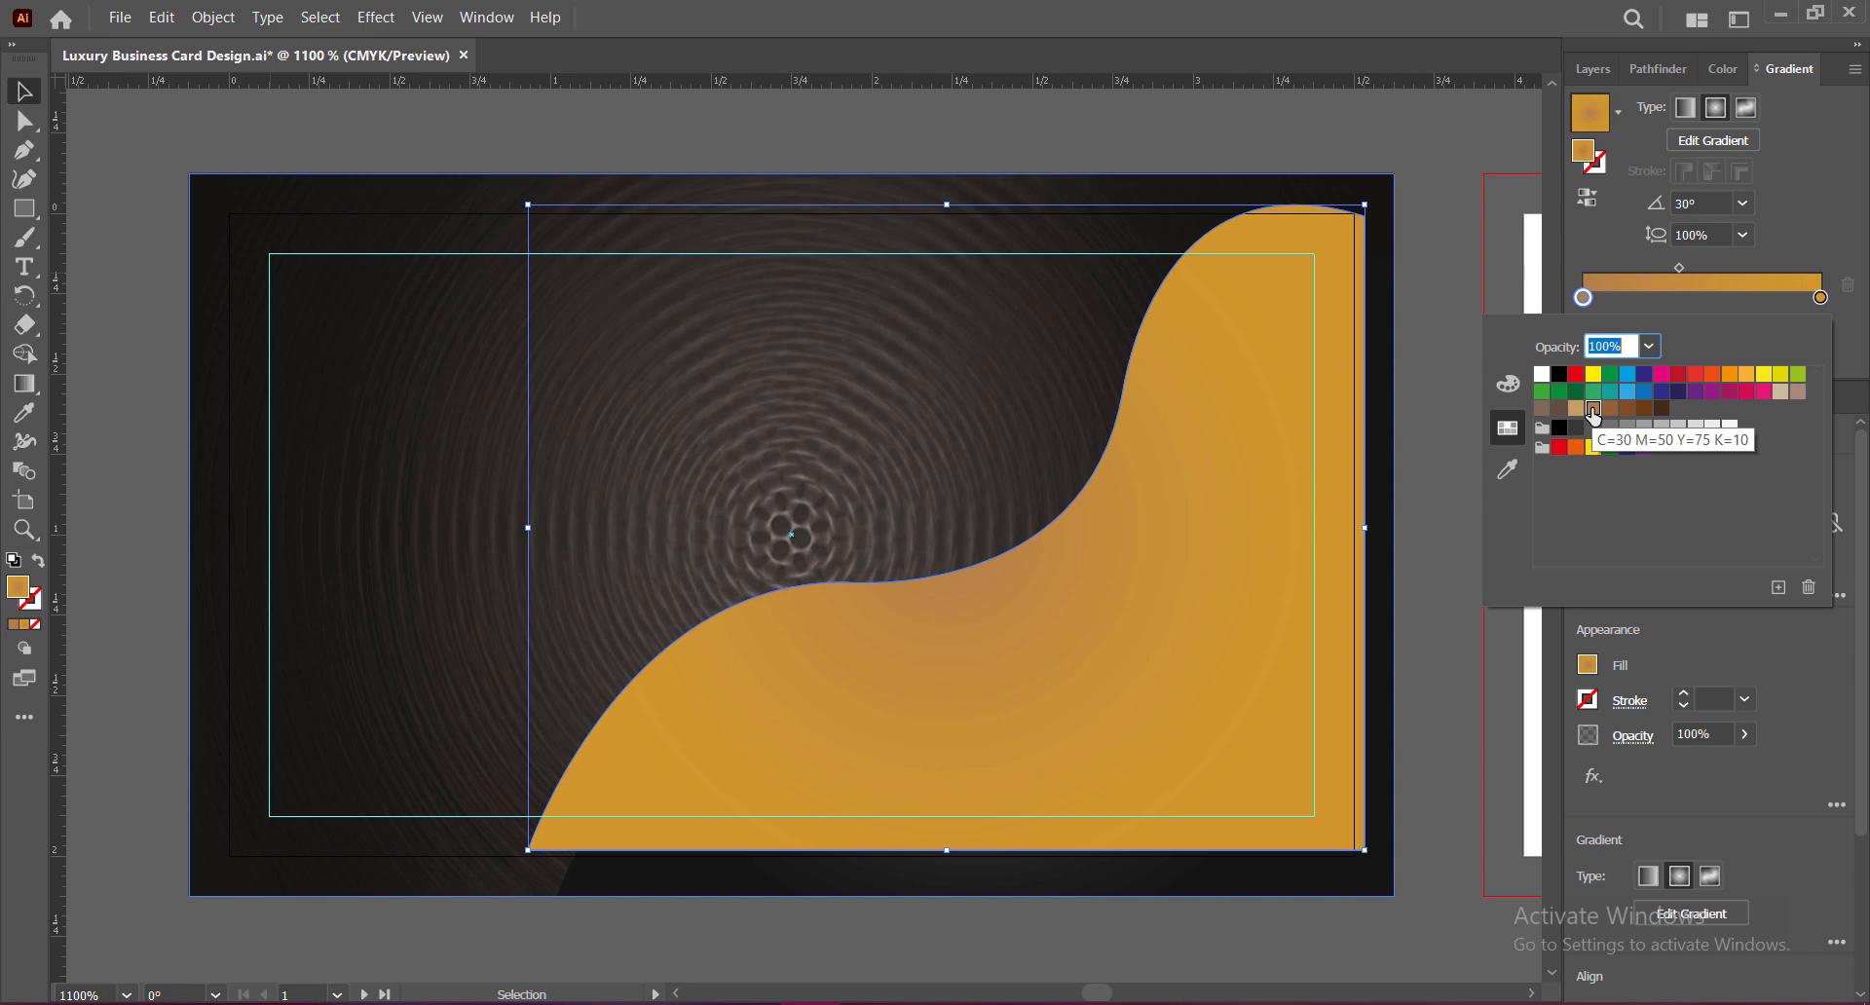
click(1723, 69)
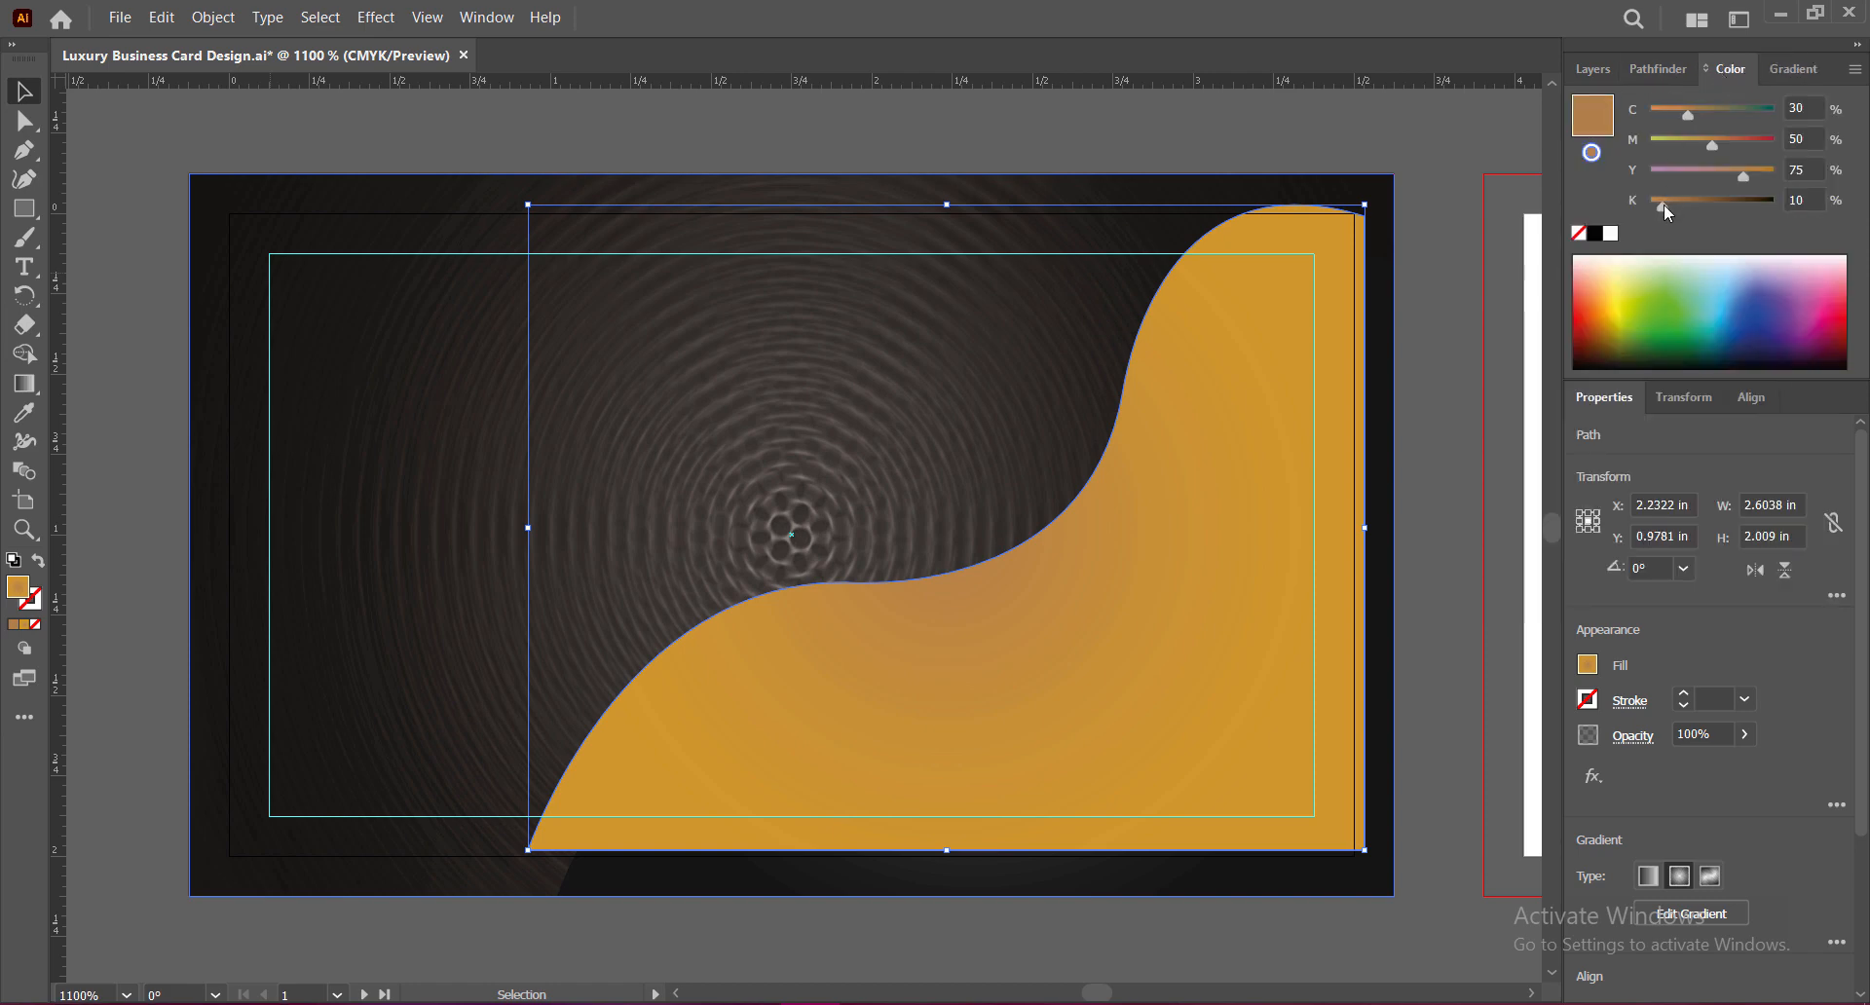
drag(1666, 207, 1690, 205)
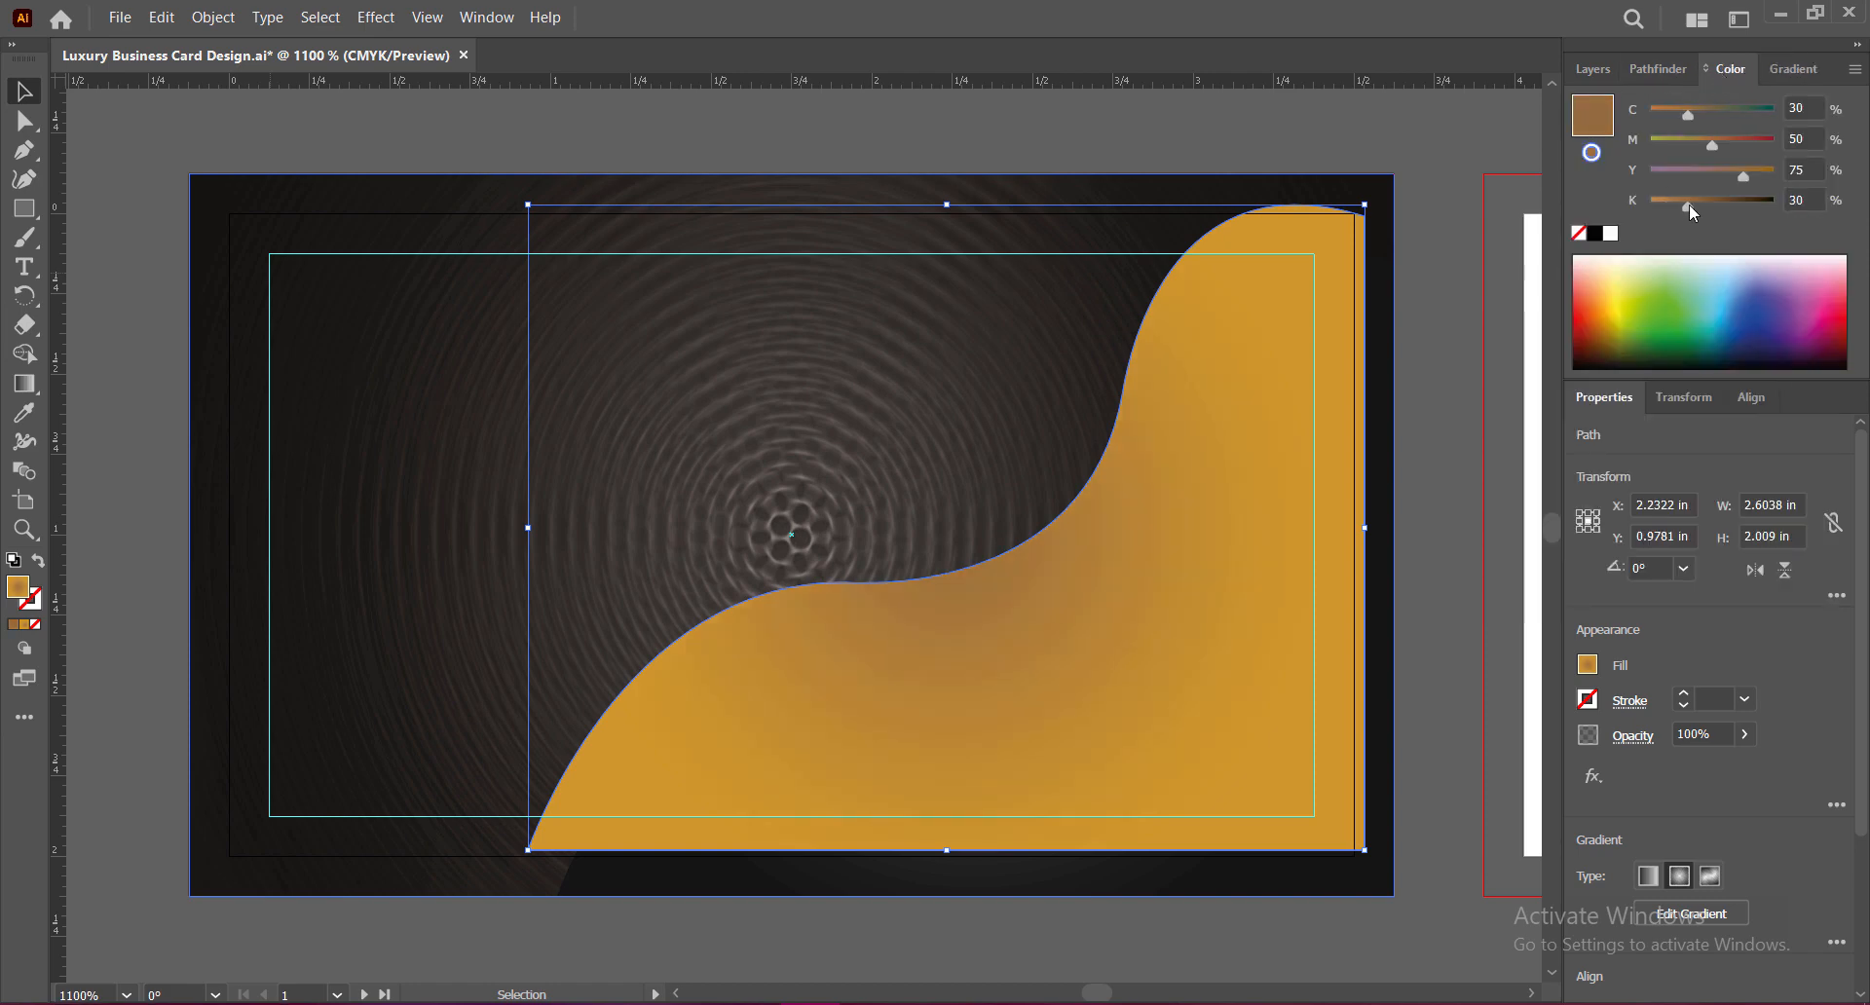
click(1792, 69)
Step: Switch the wave to a linear gradient angled at 120°, midpoint nudged slightly right
click(1686, 109)
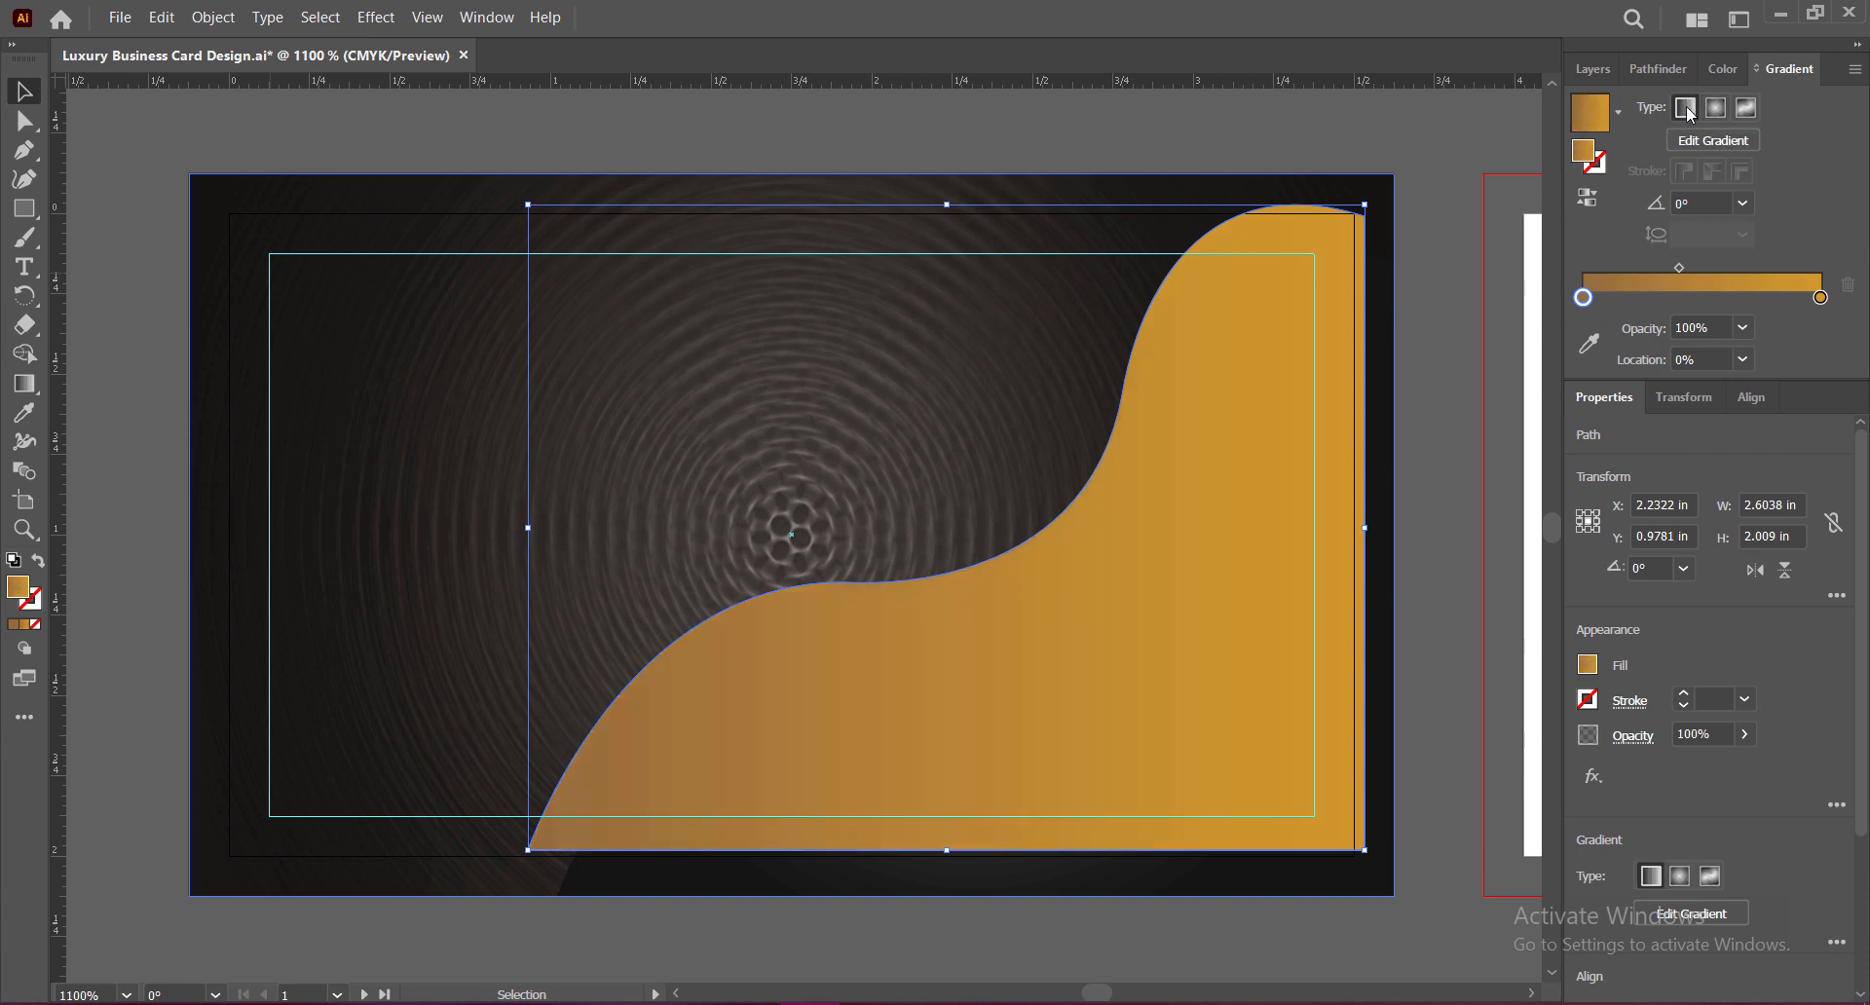
click(1743, 203)
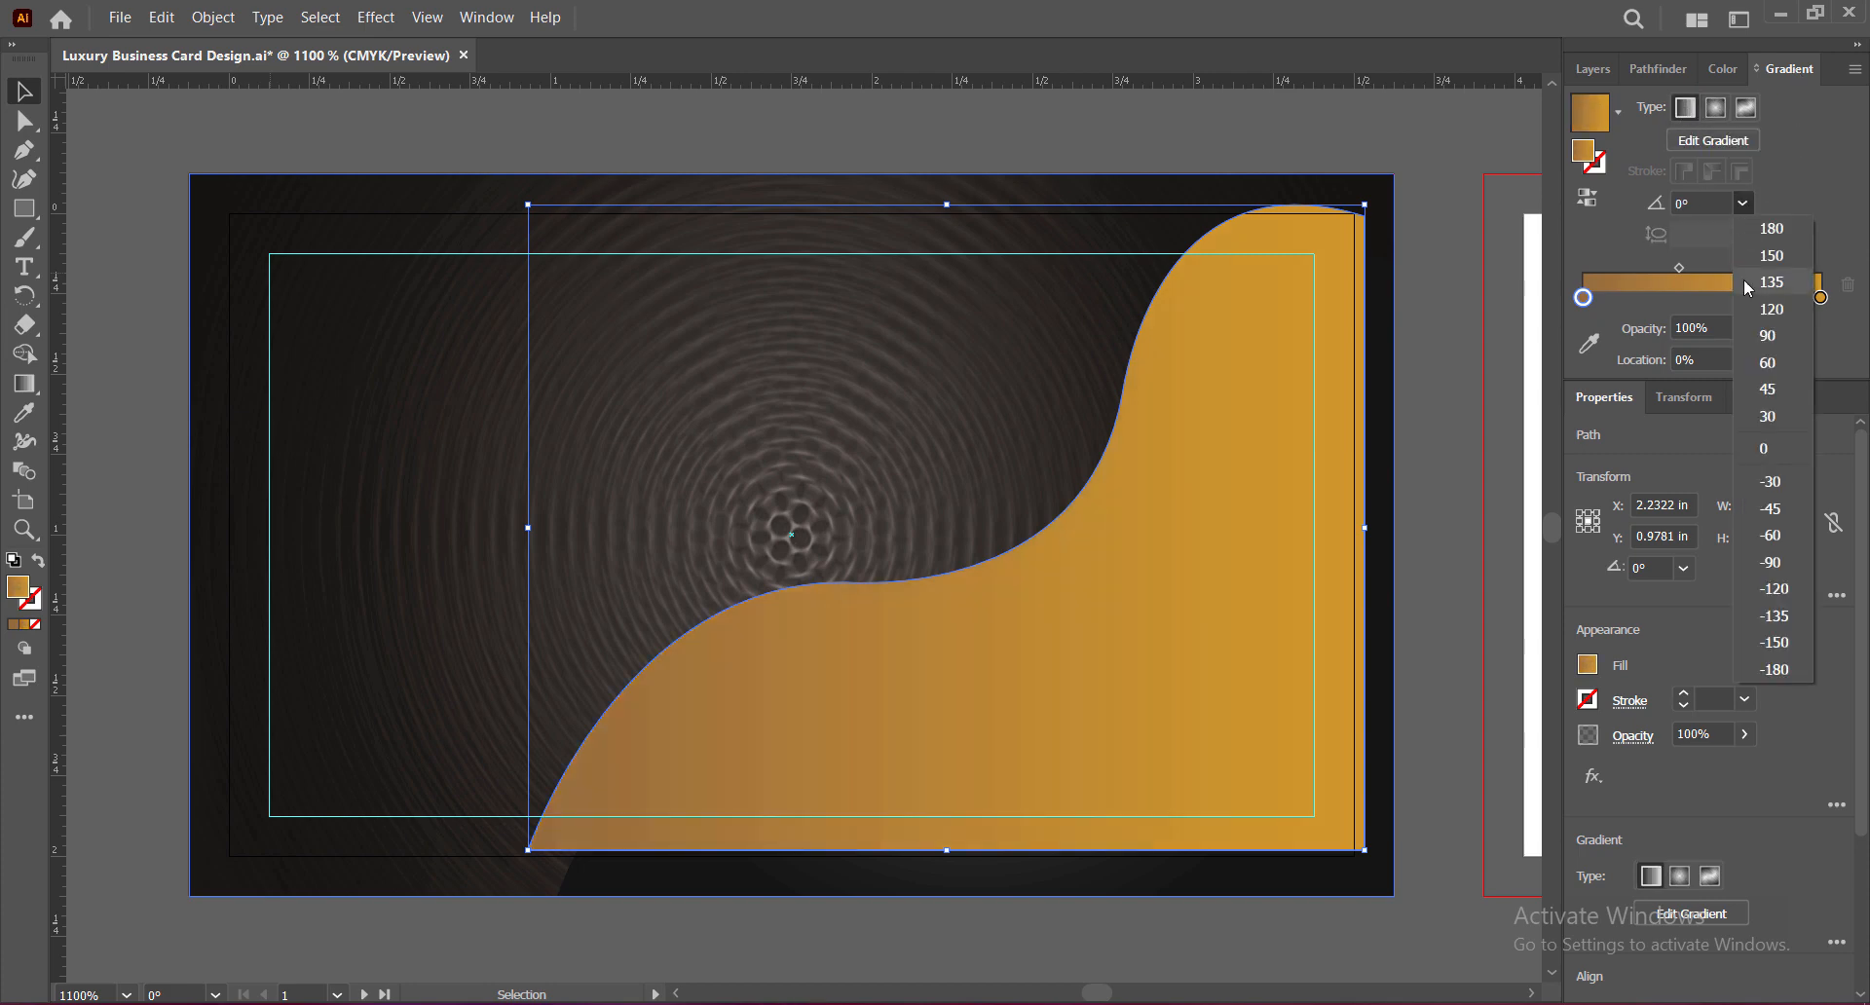
click(1763, 388)
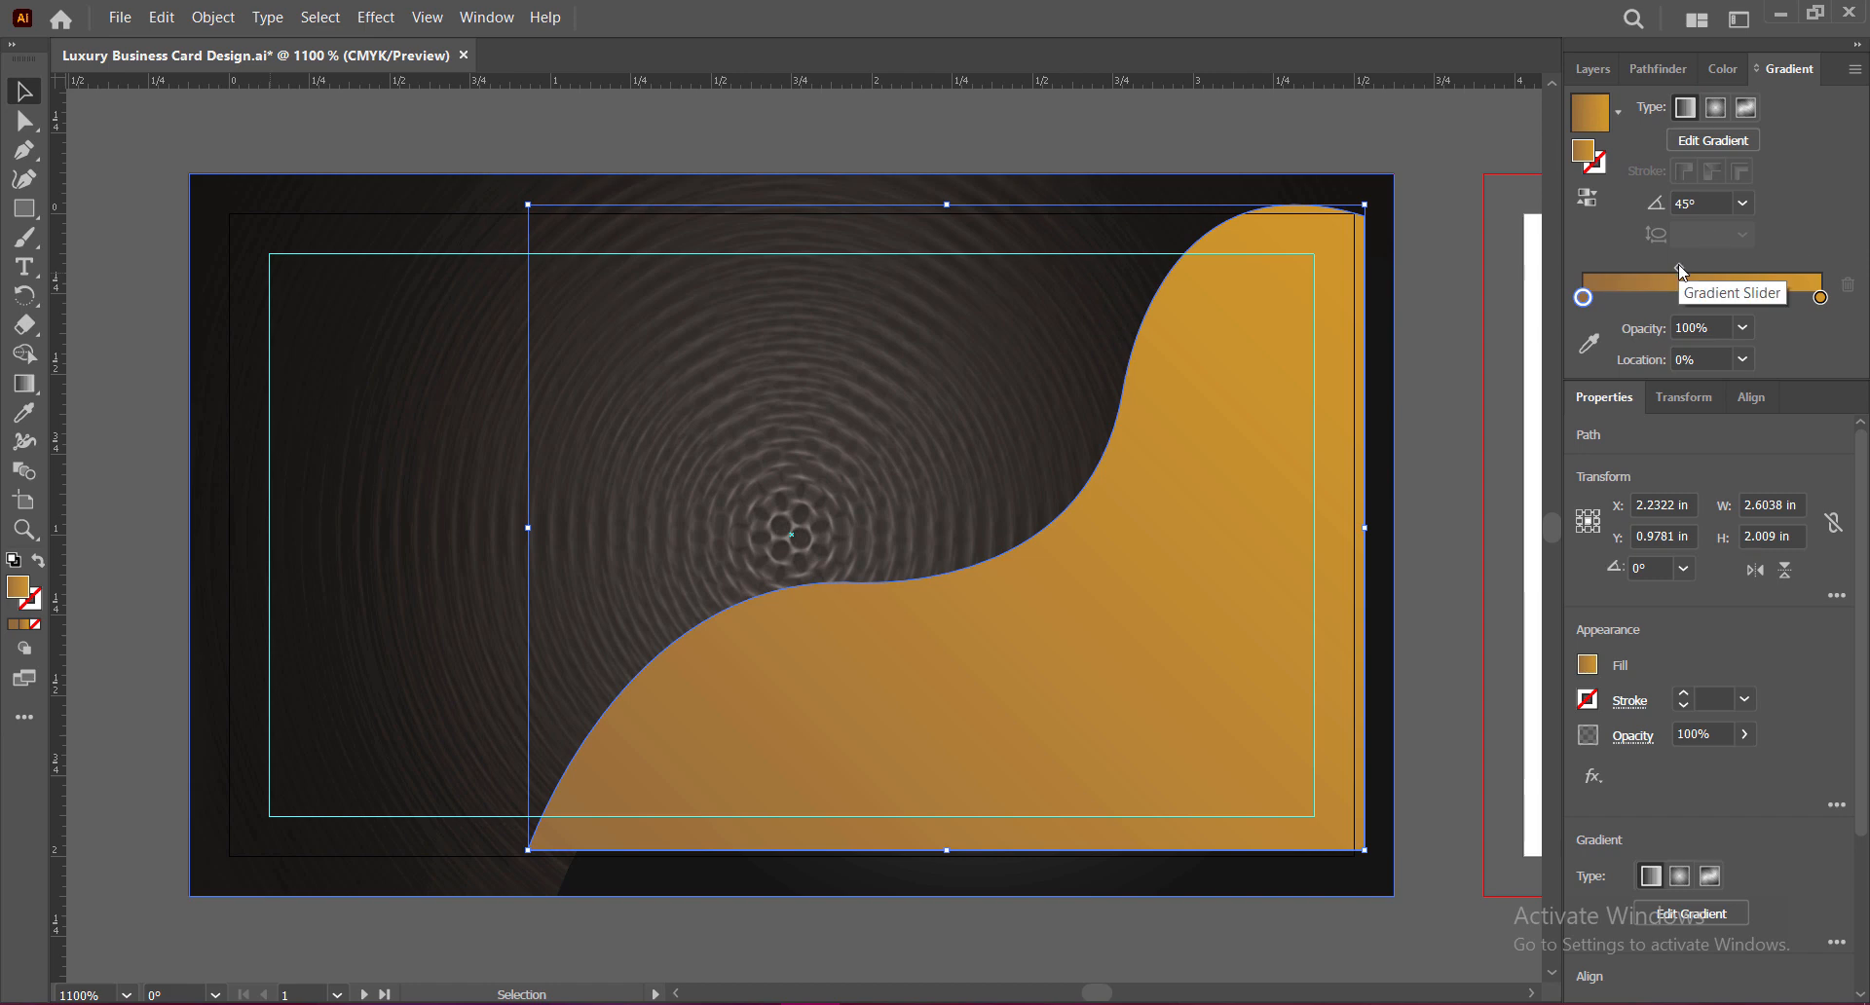
drag(1679, 267, 1704, 266)
click(1744, 203)
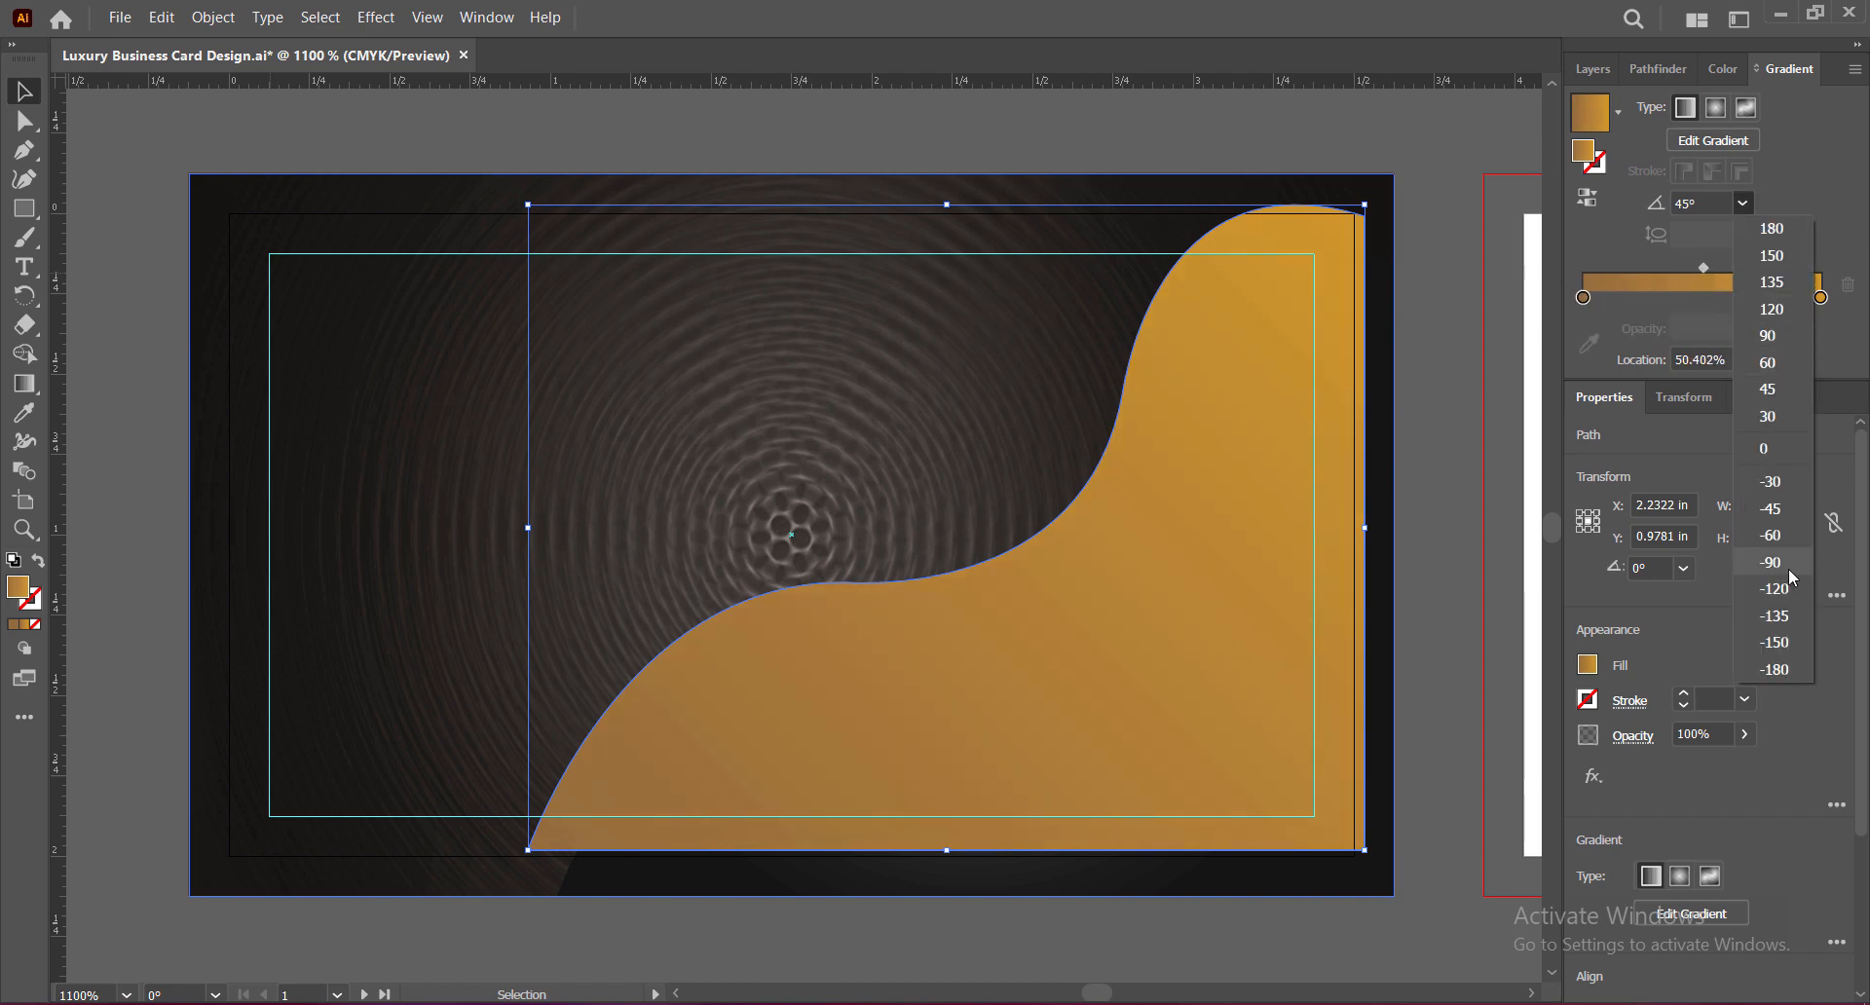
click(1780, 565)
click(1745, 203)
click(1771, 311)
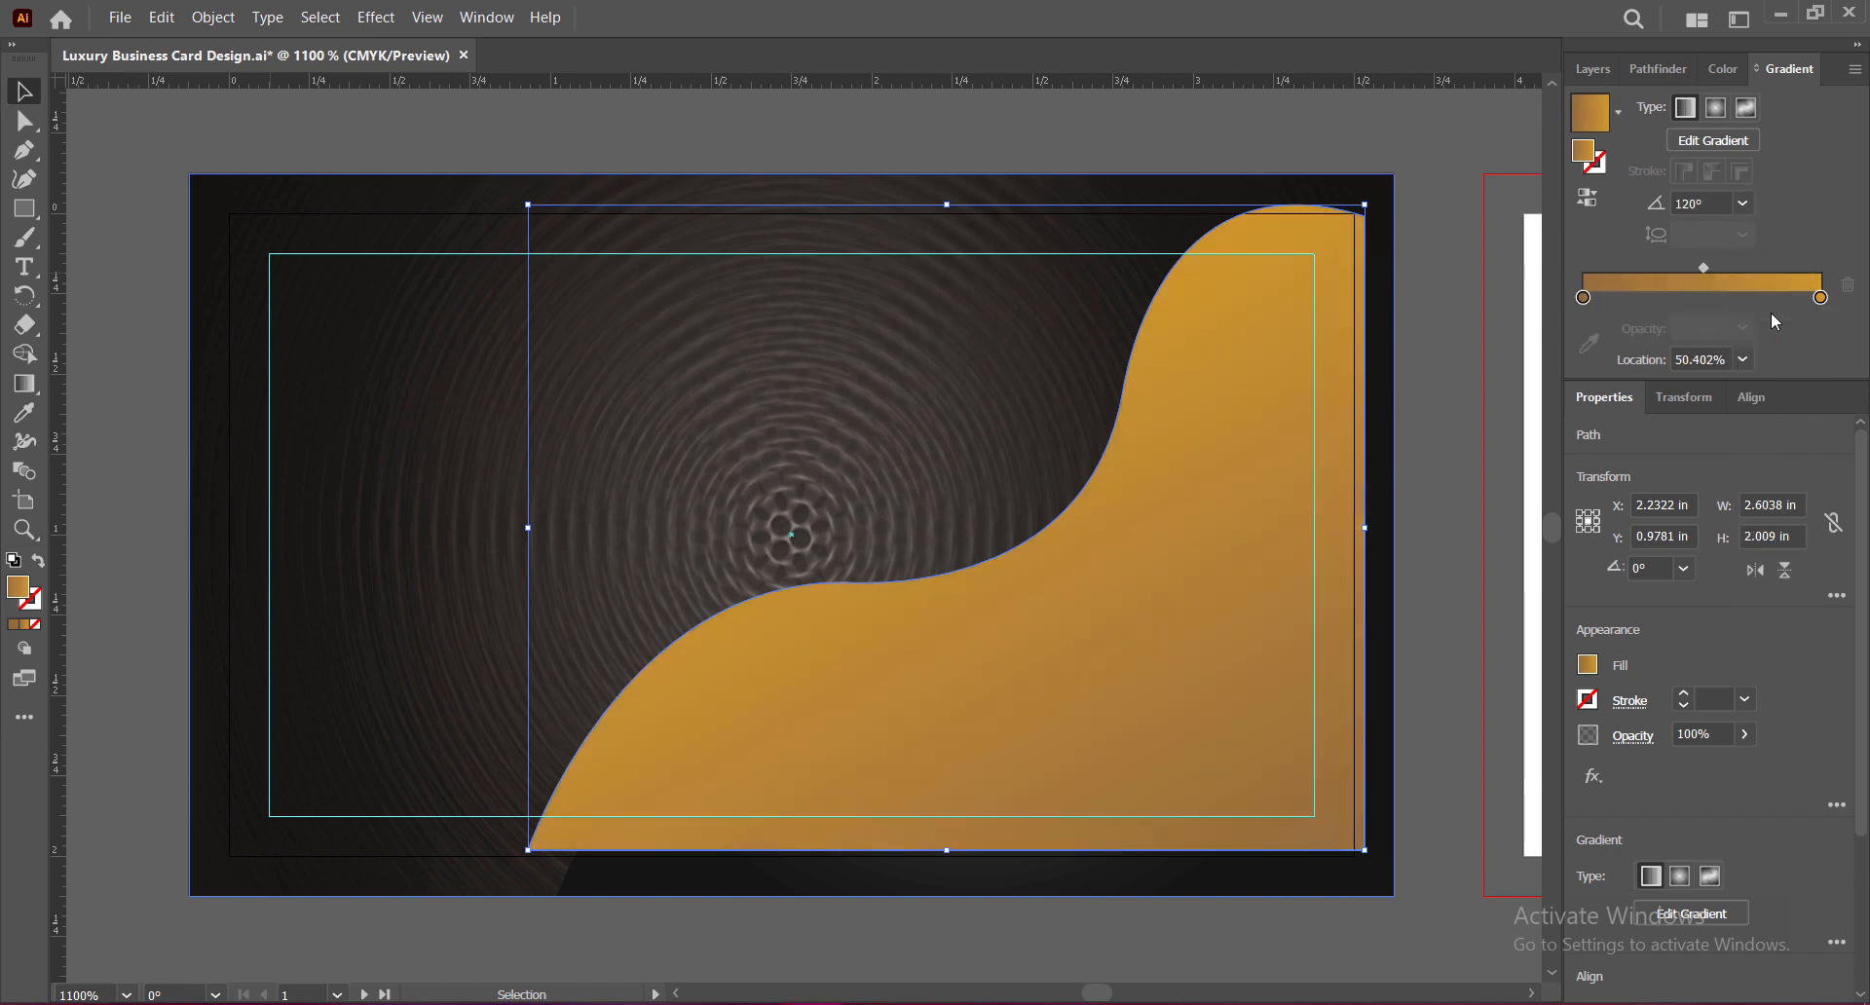
click(1419, 341)
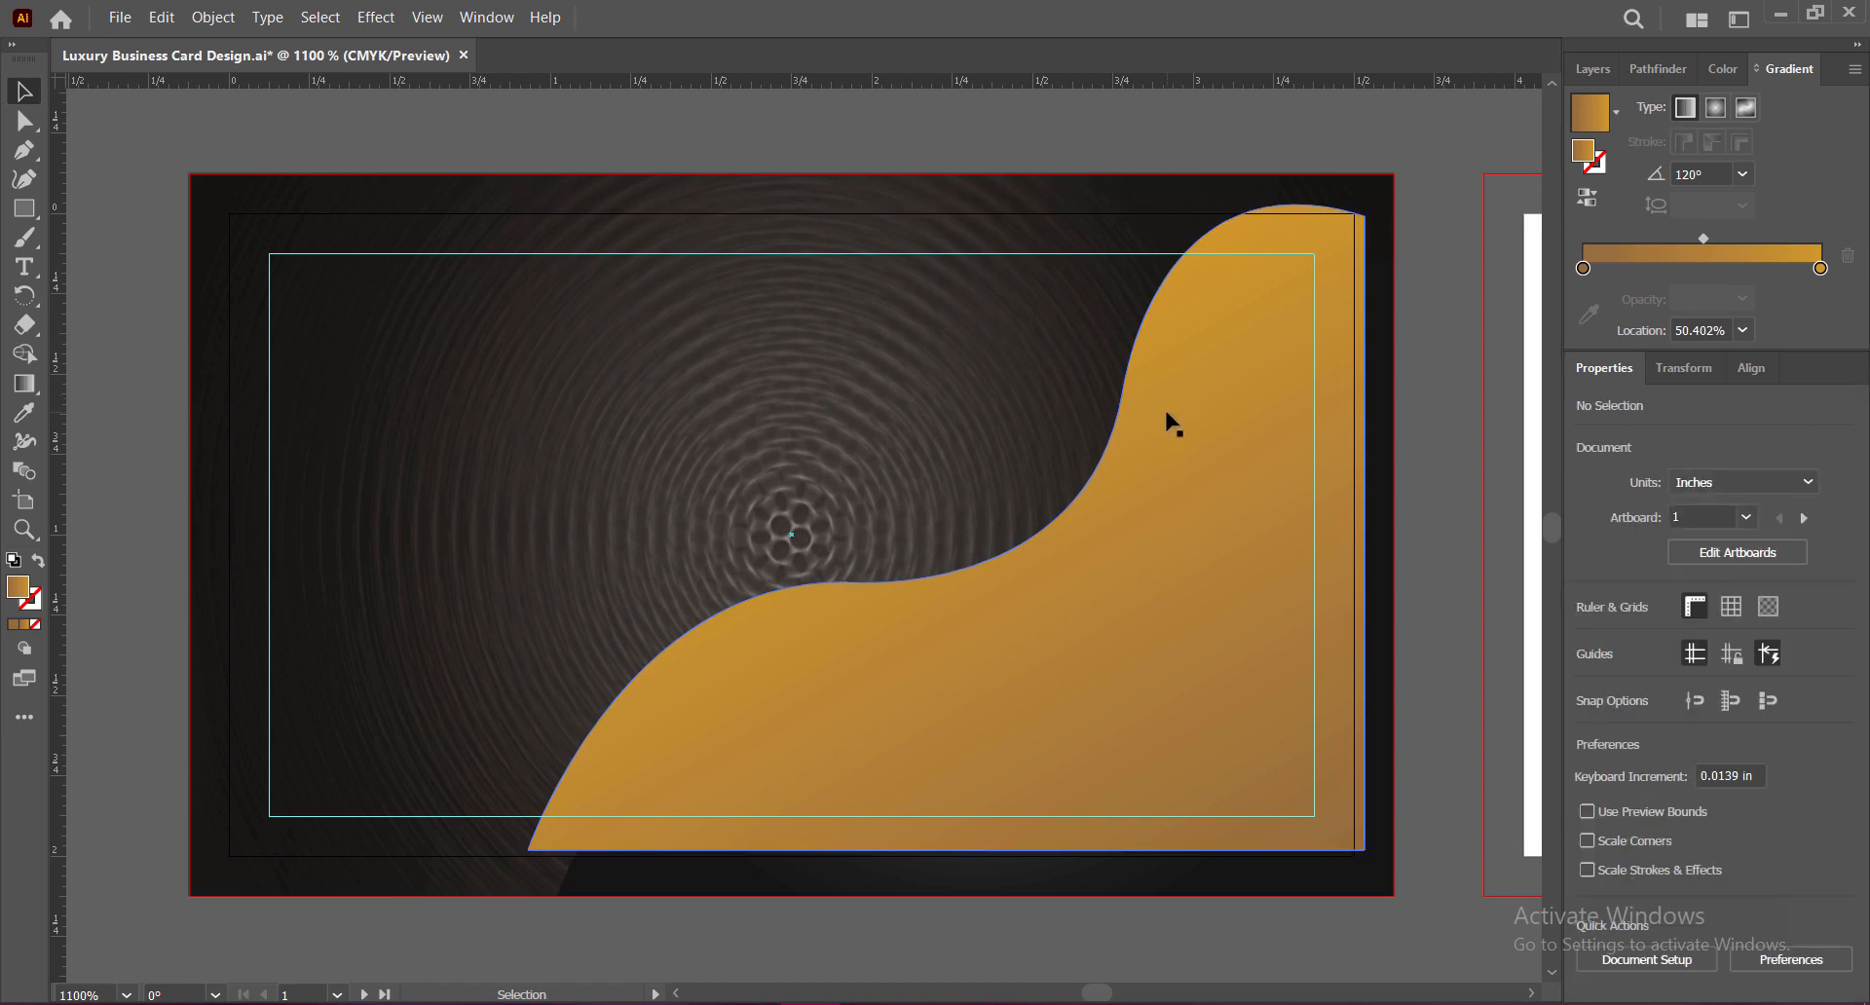
Step: Send the wave backward behind the dark shape and check its gold end-stop values
right_click(1169, 415)
mouse_move(1217, 805)
click(1481, 842)
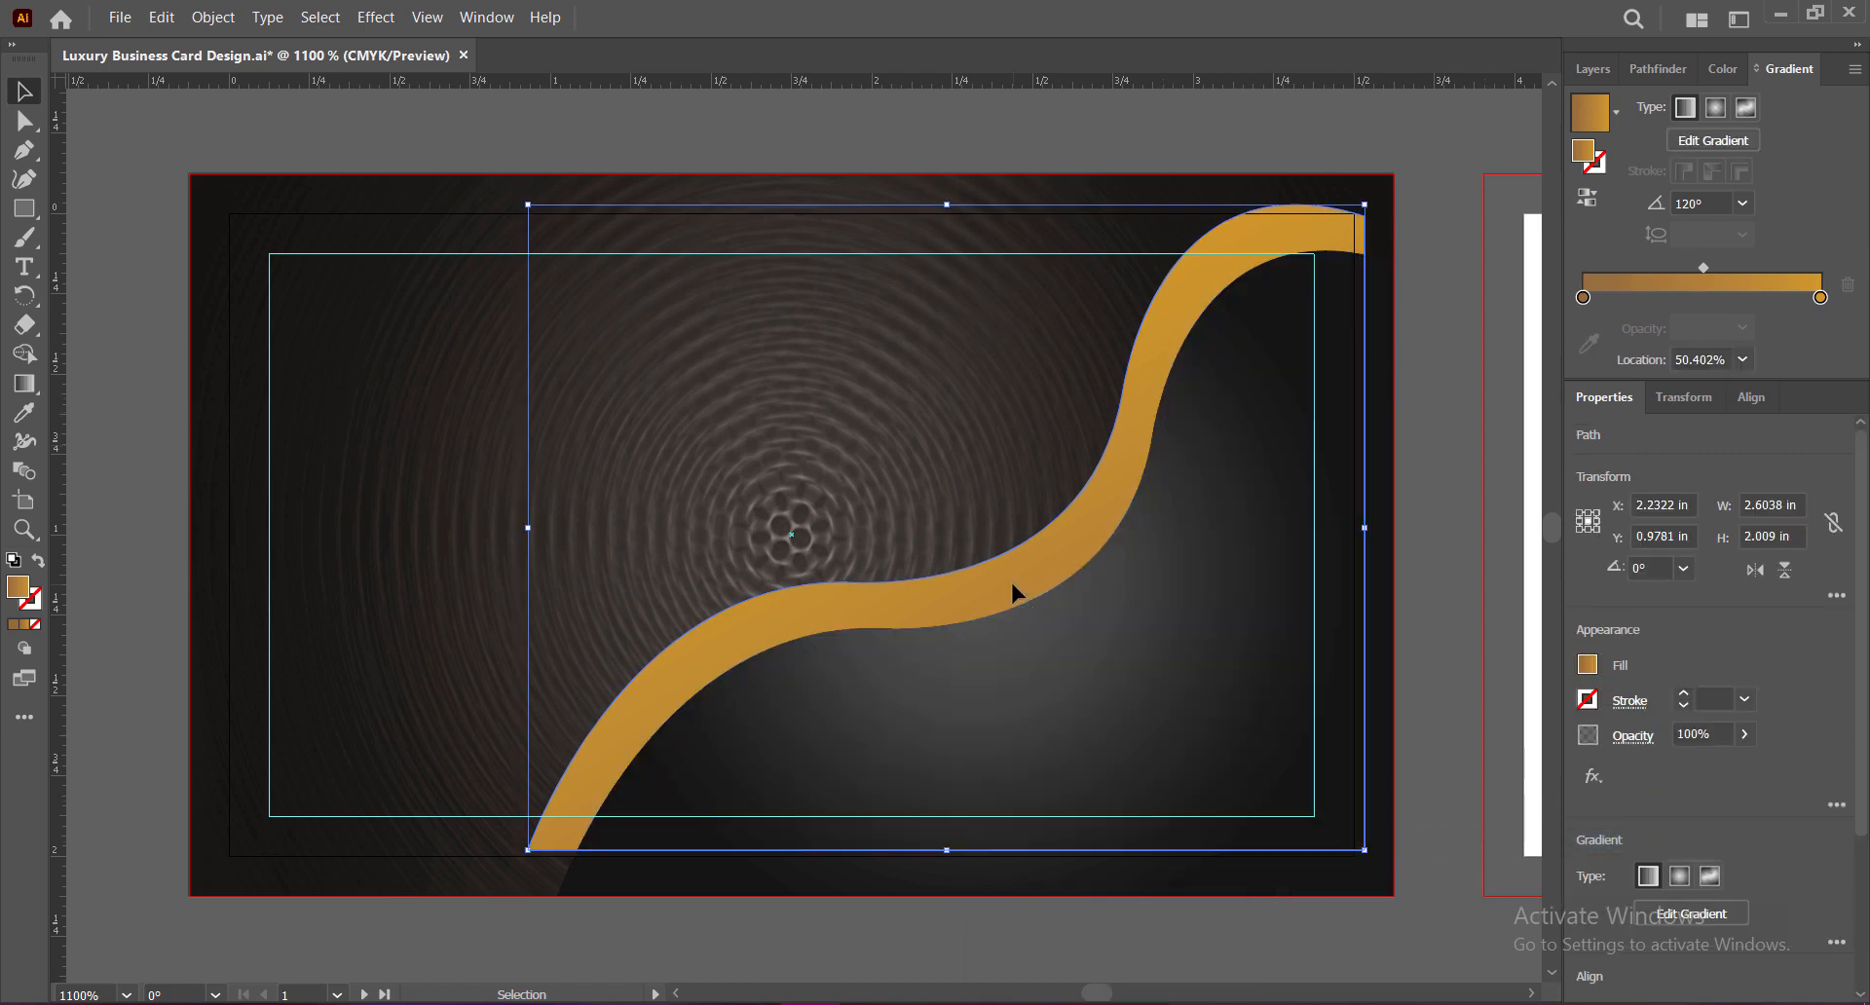
click(1821, 298)
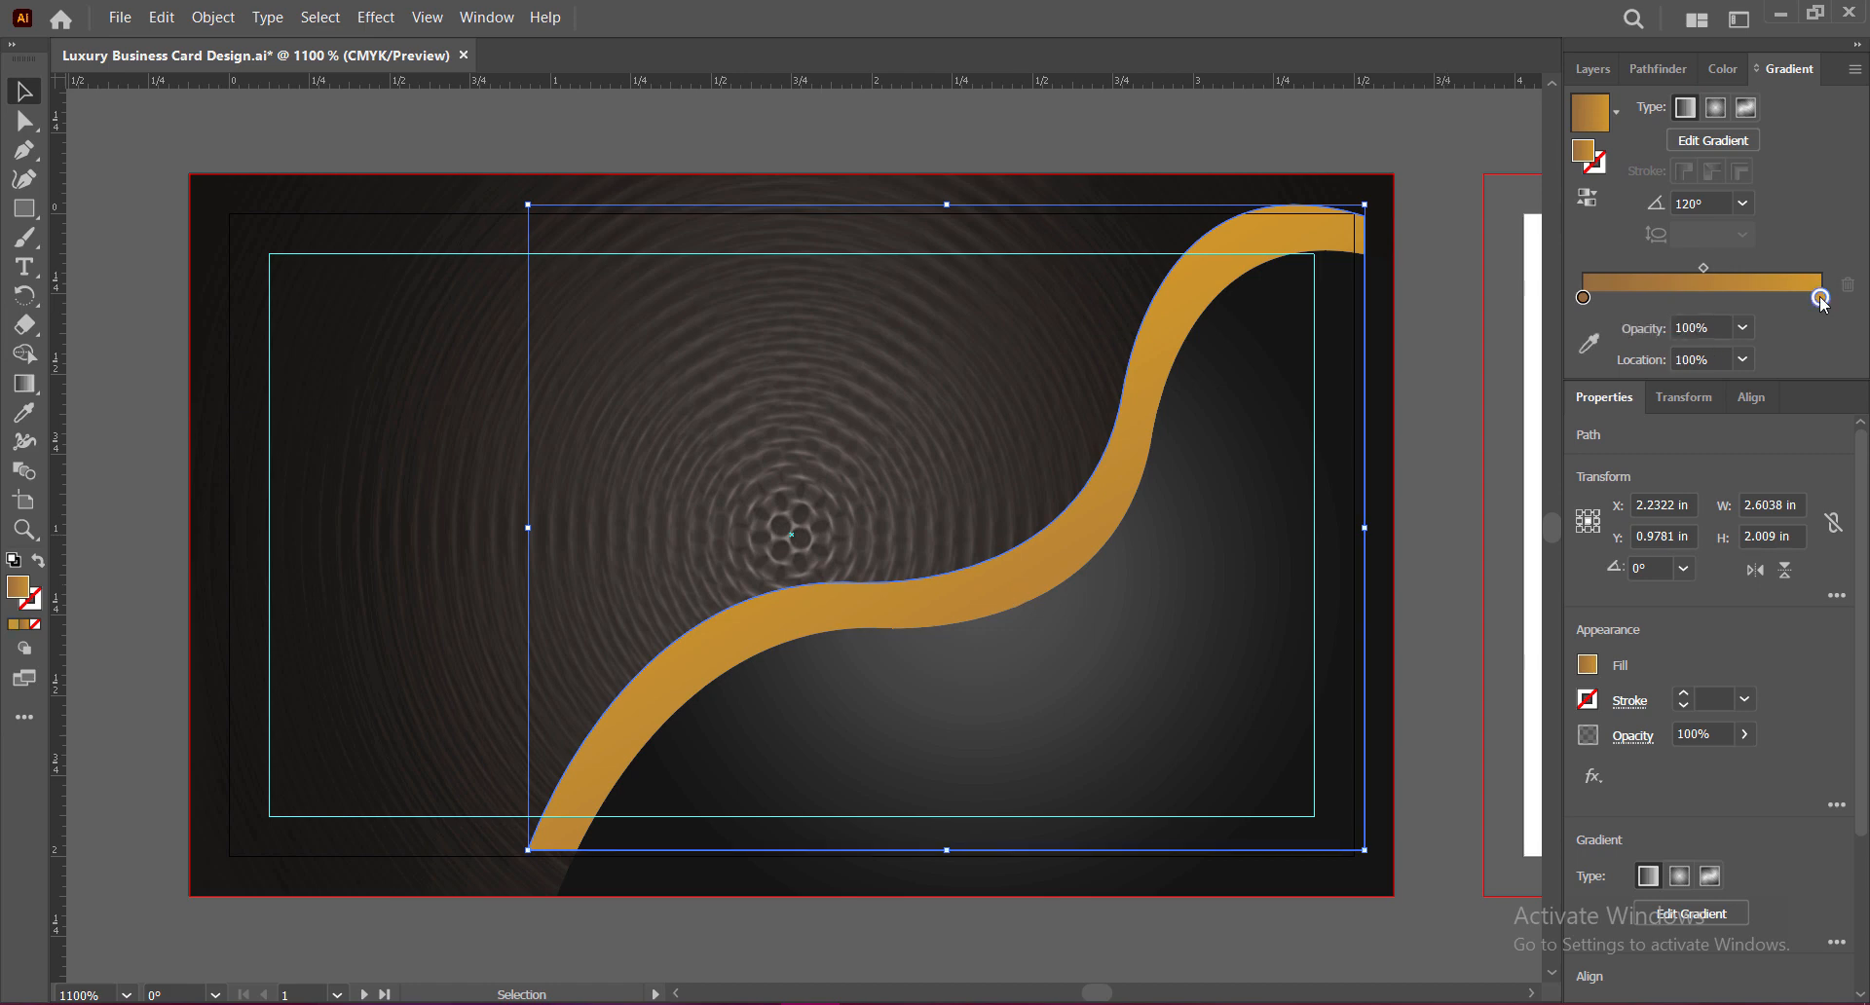
click(1722, 70)
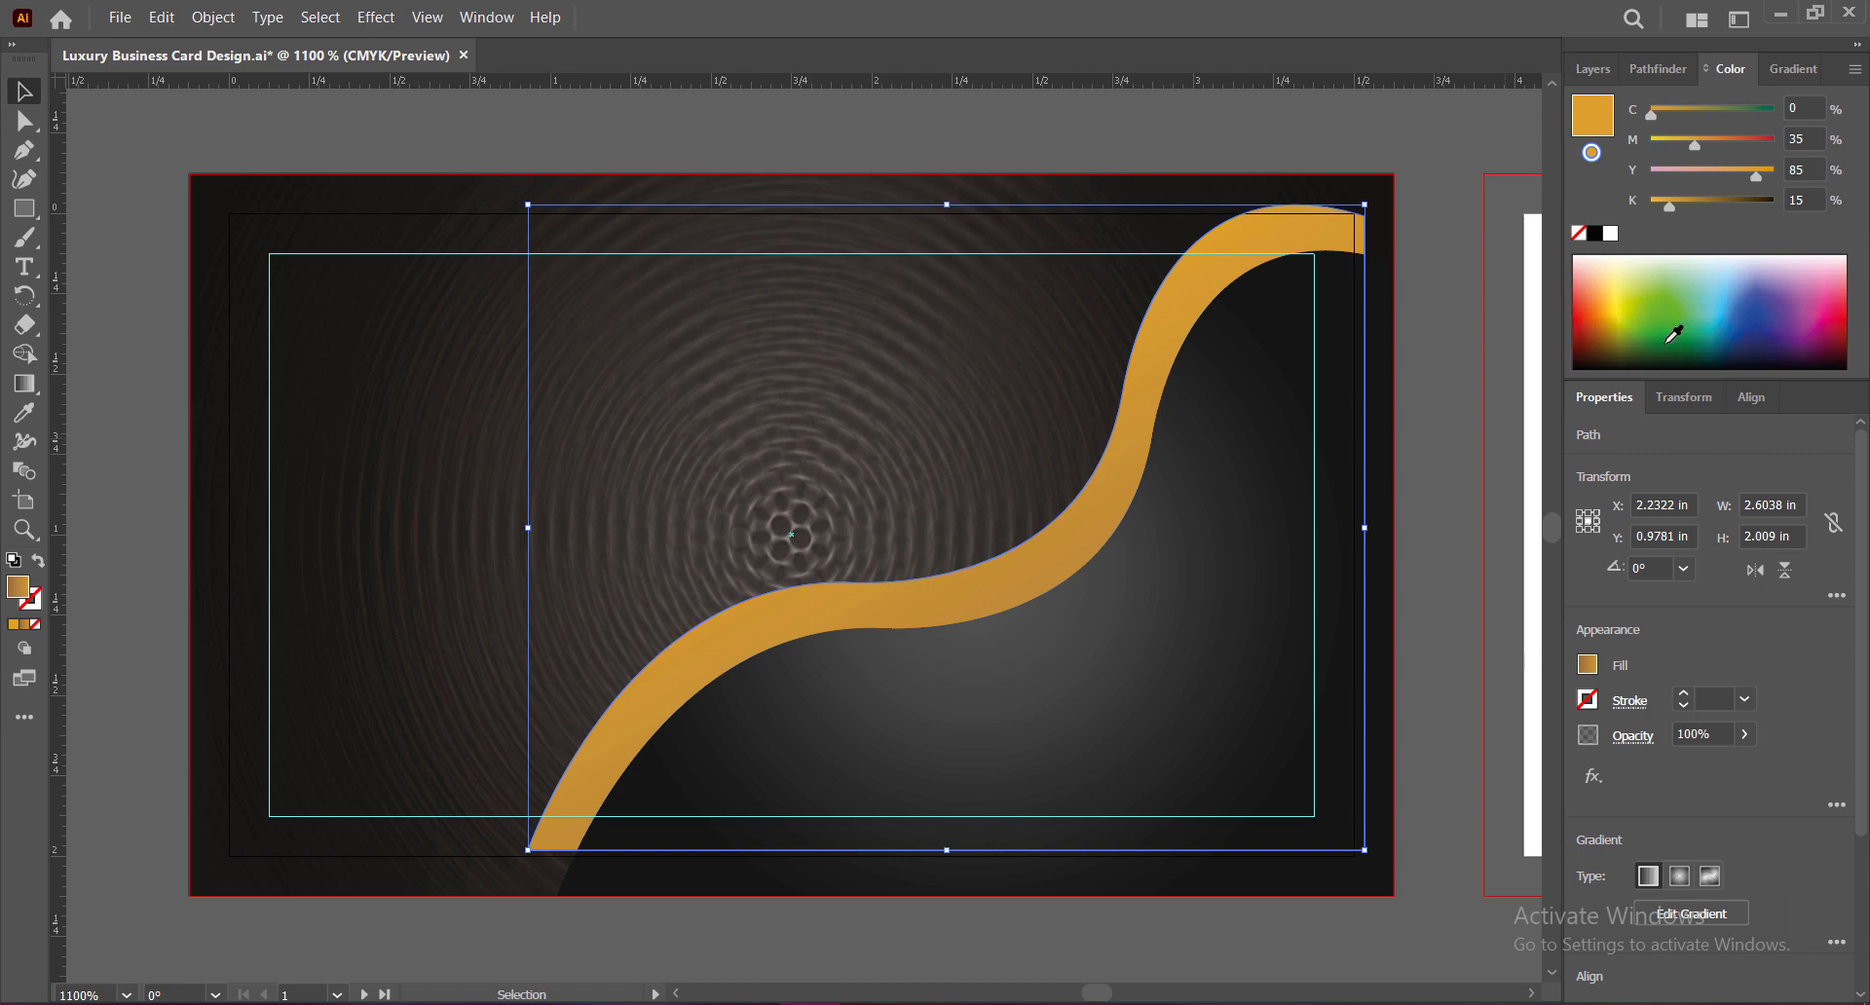
click(1782, 70)
Step: Try gradient angles 135°, 150°, -135° and -60°, then return to 120°
click(1744, 205)
click(1775, 279)
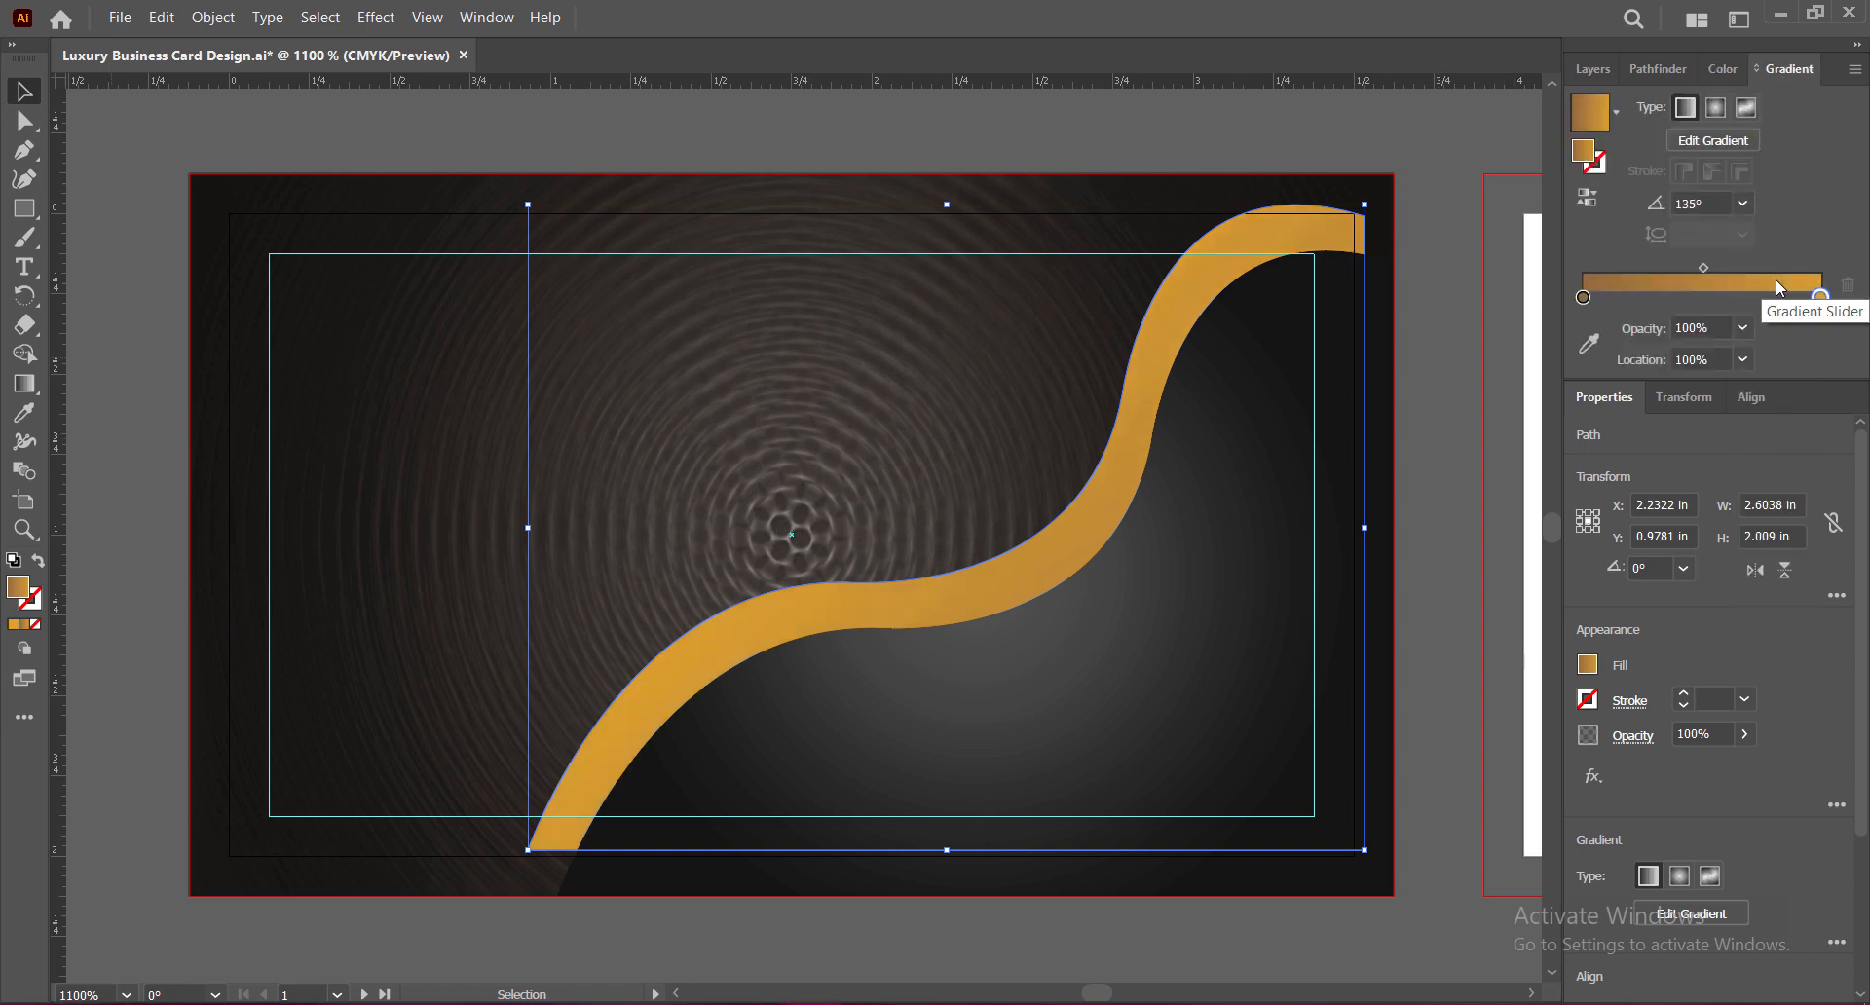
click(1743, 205)
click(1755, 260)
click(1744, 204)
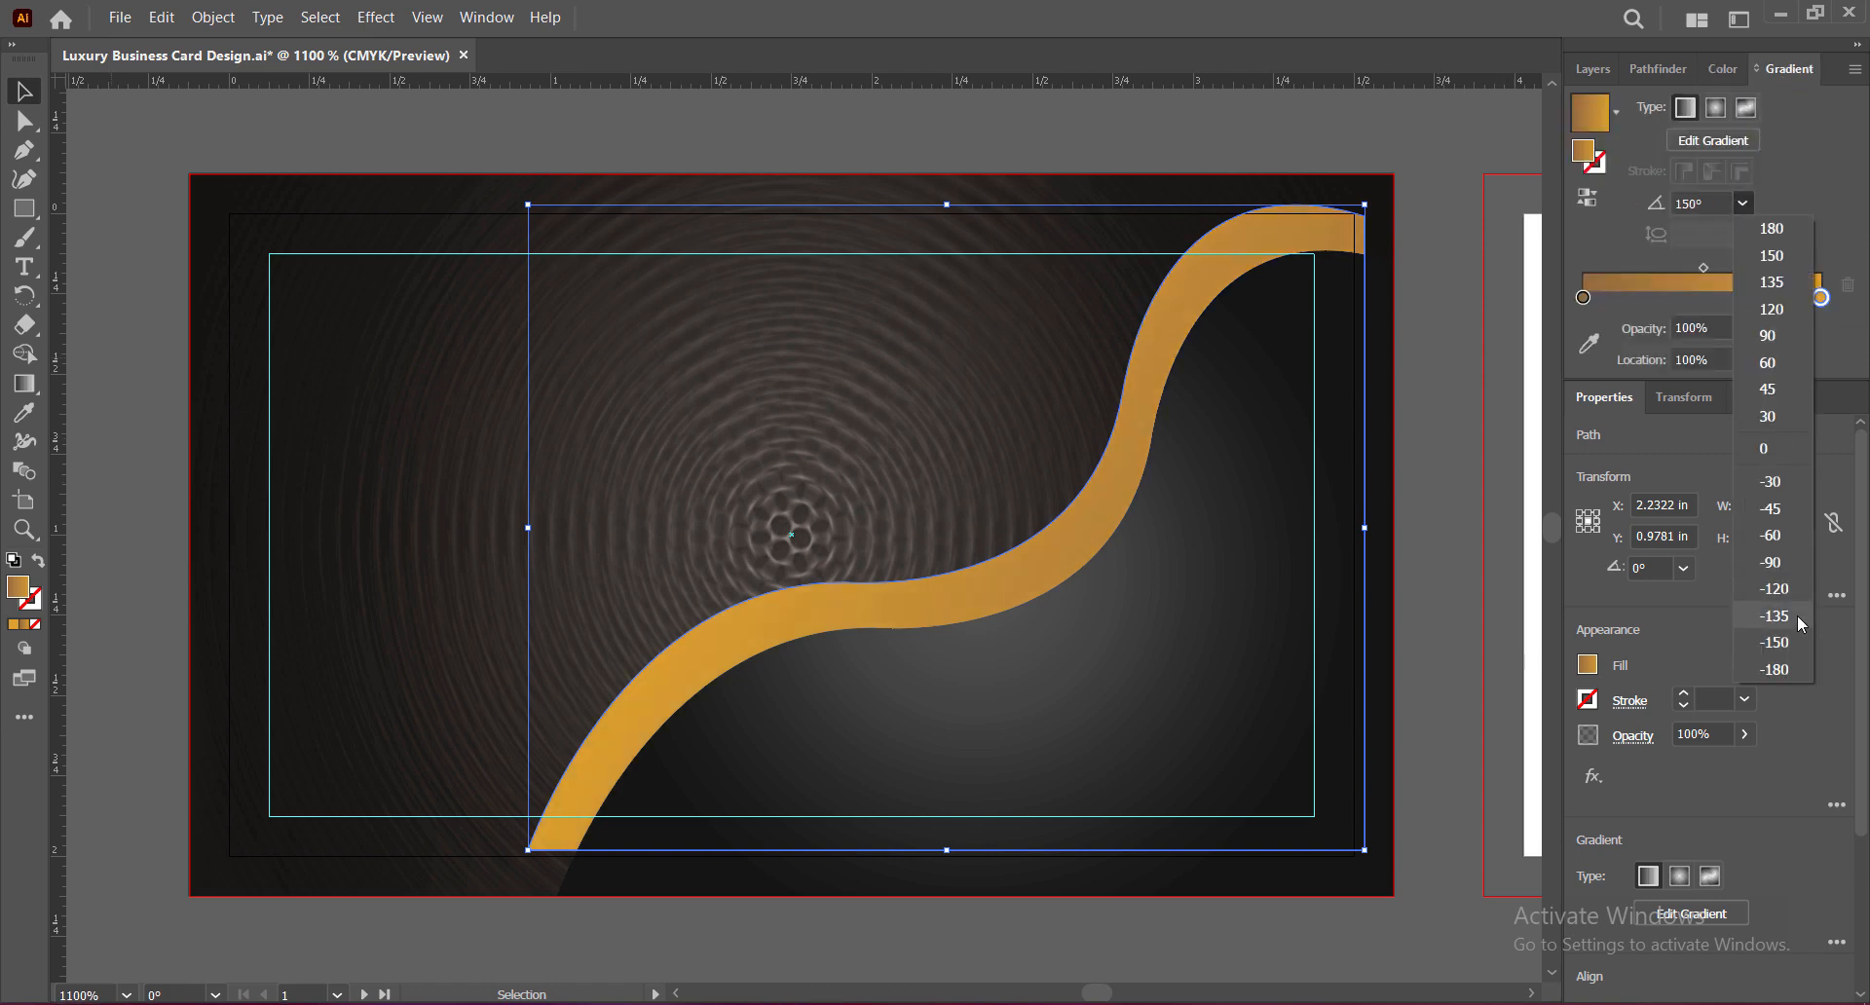
click(1773, 616)
click(1742, 203)
click(1772, 534)
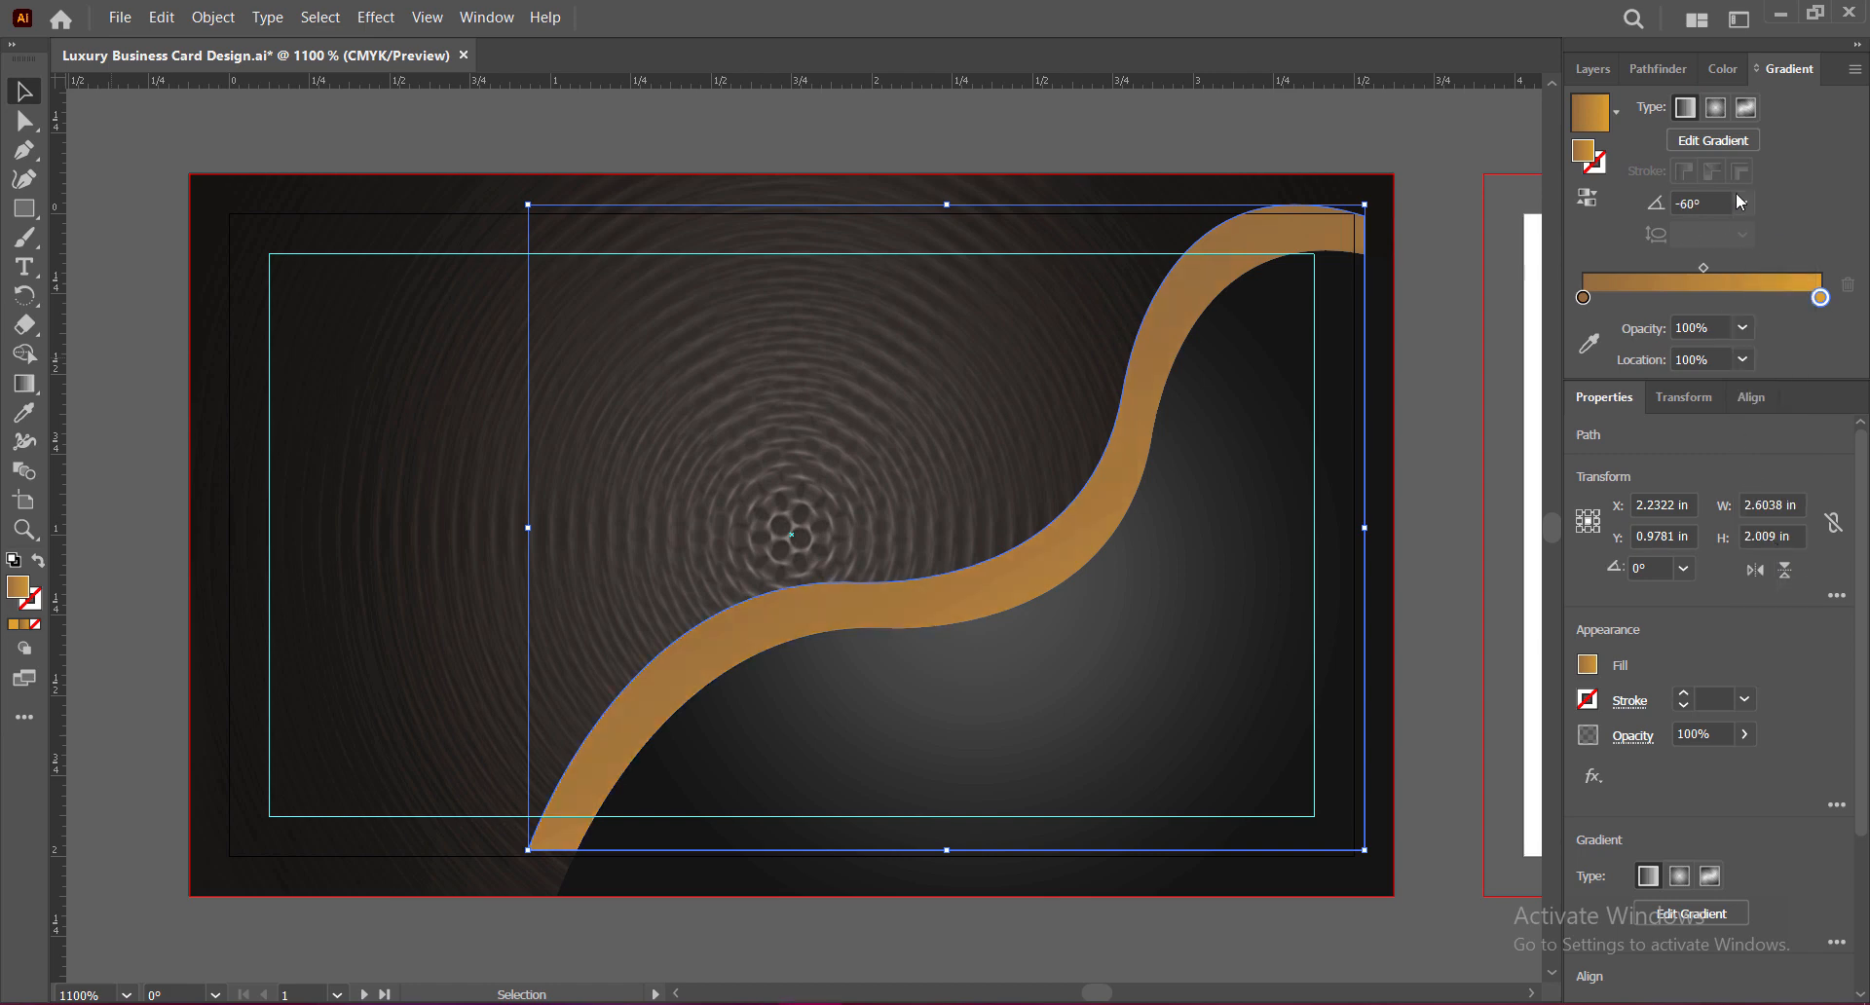
click(1743, 204)
click(1772, 309)
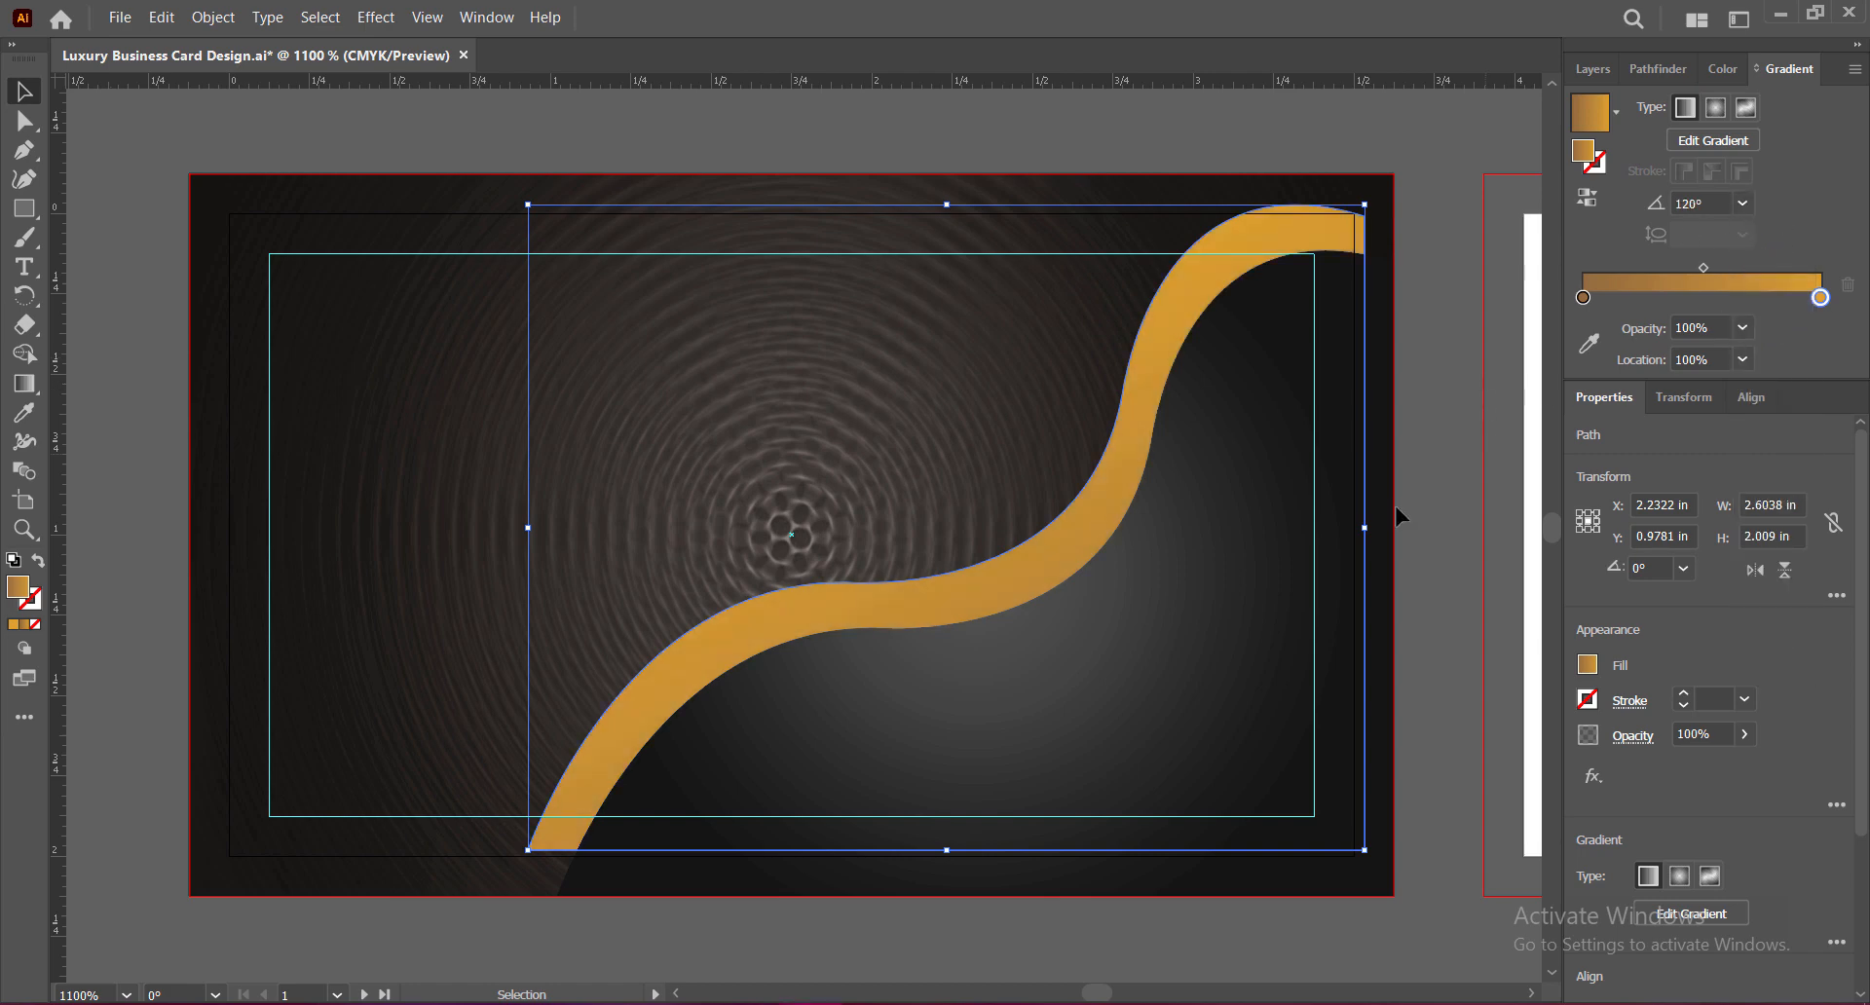
Step: Move the gold wave down and slightly left, then save the business card
drag(960, 610, 947, 645)
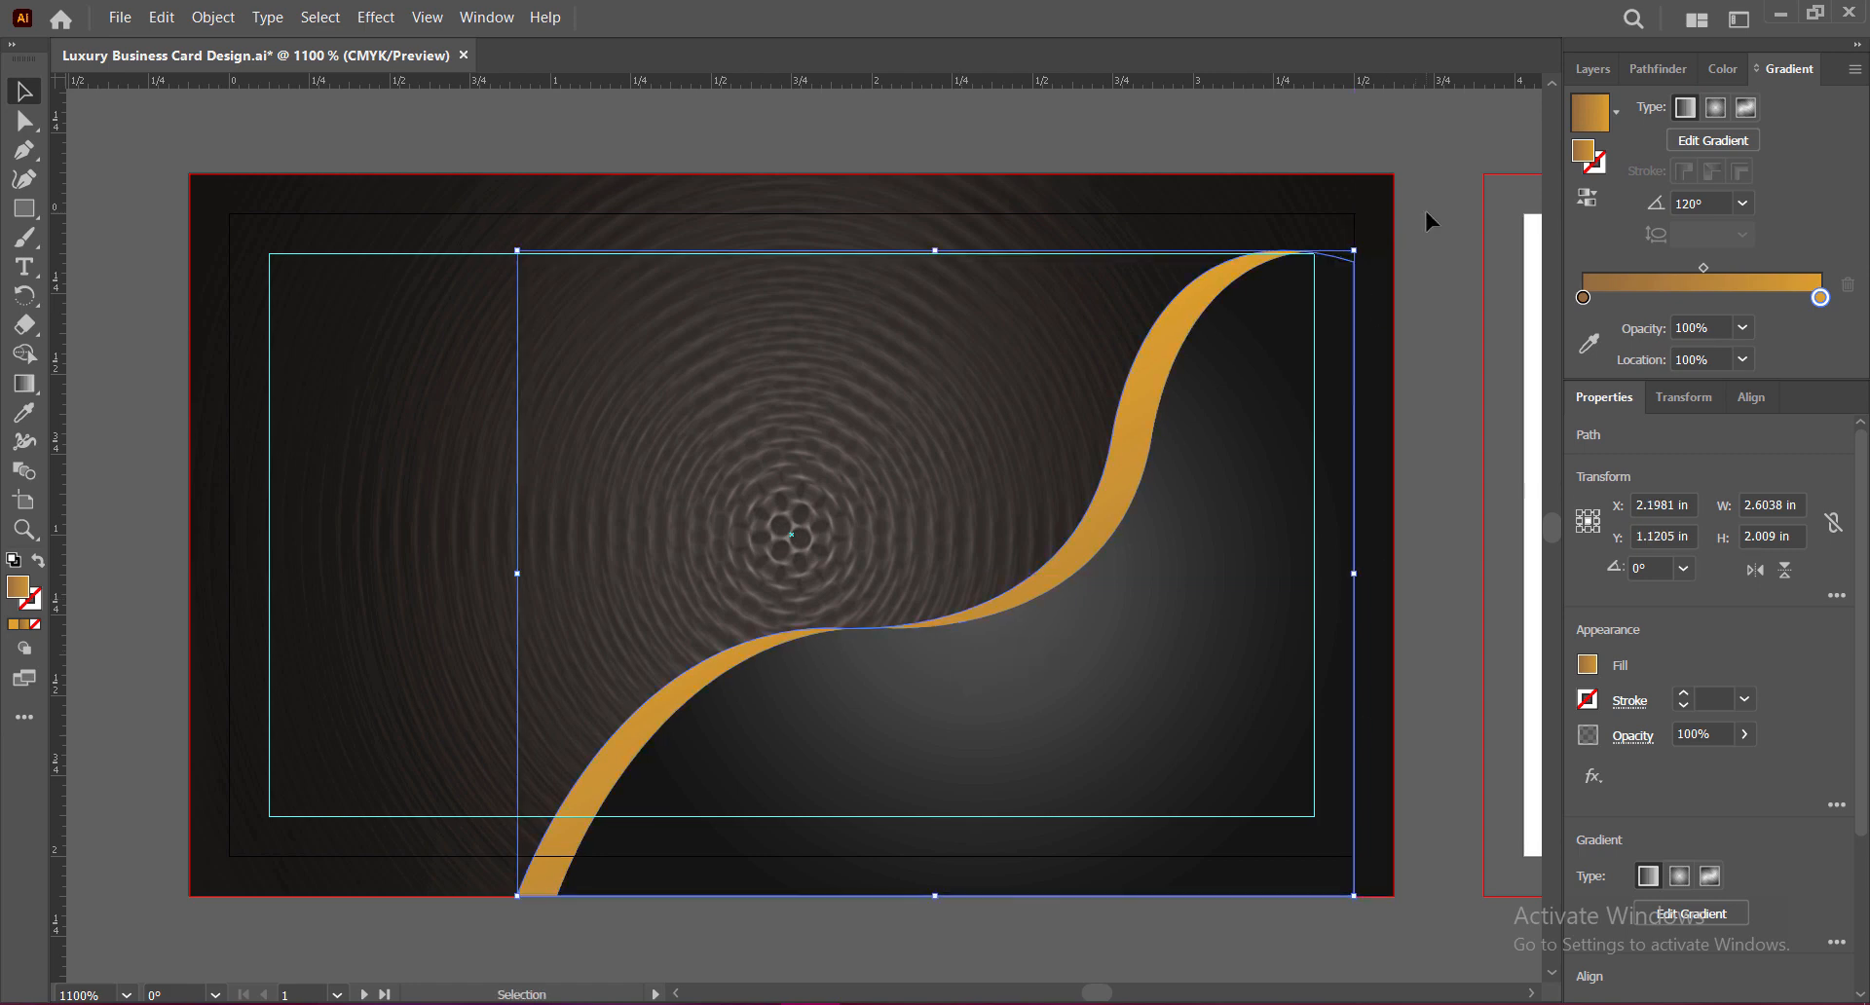
click(1429, 241)
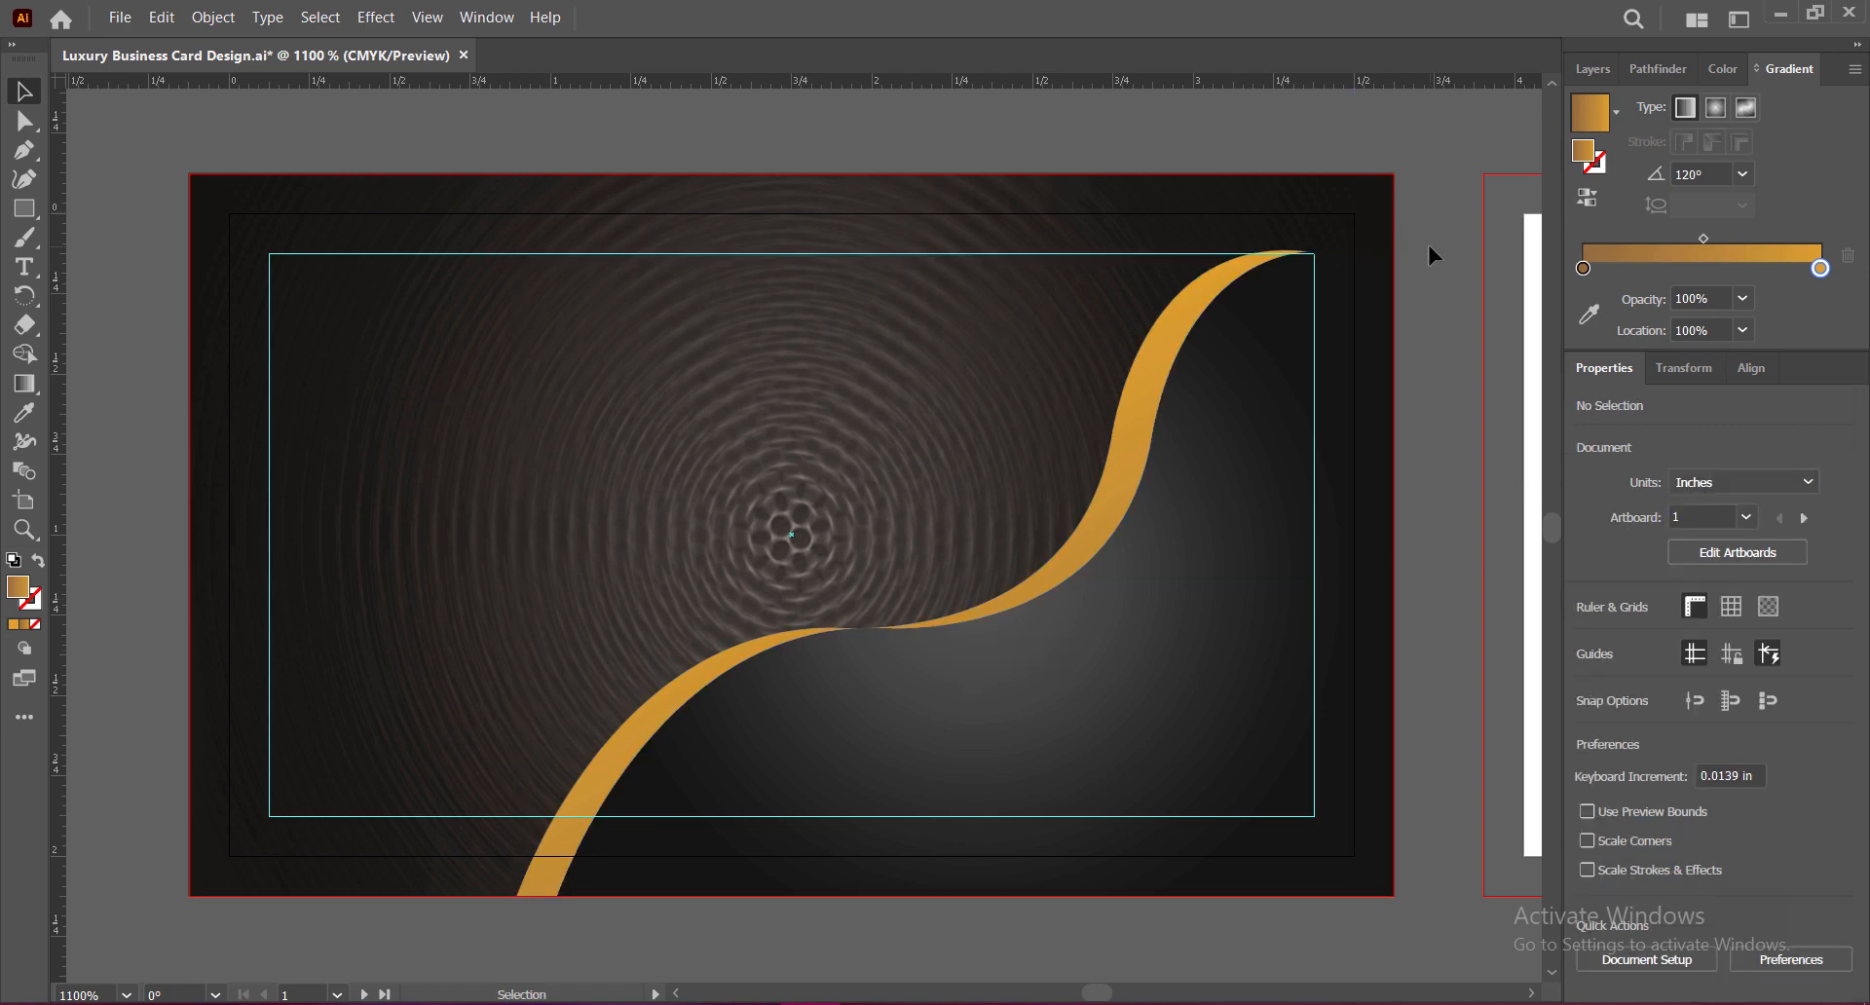
click(1130, 495)
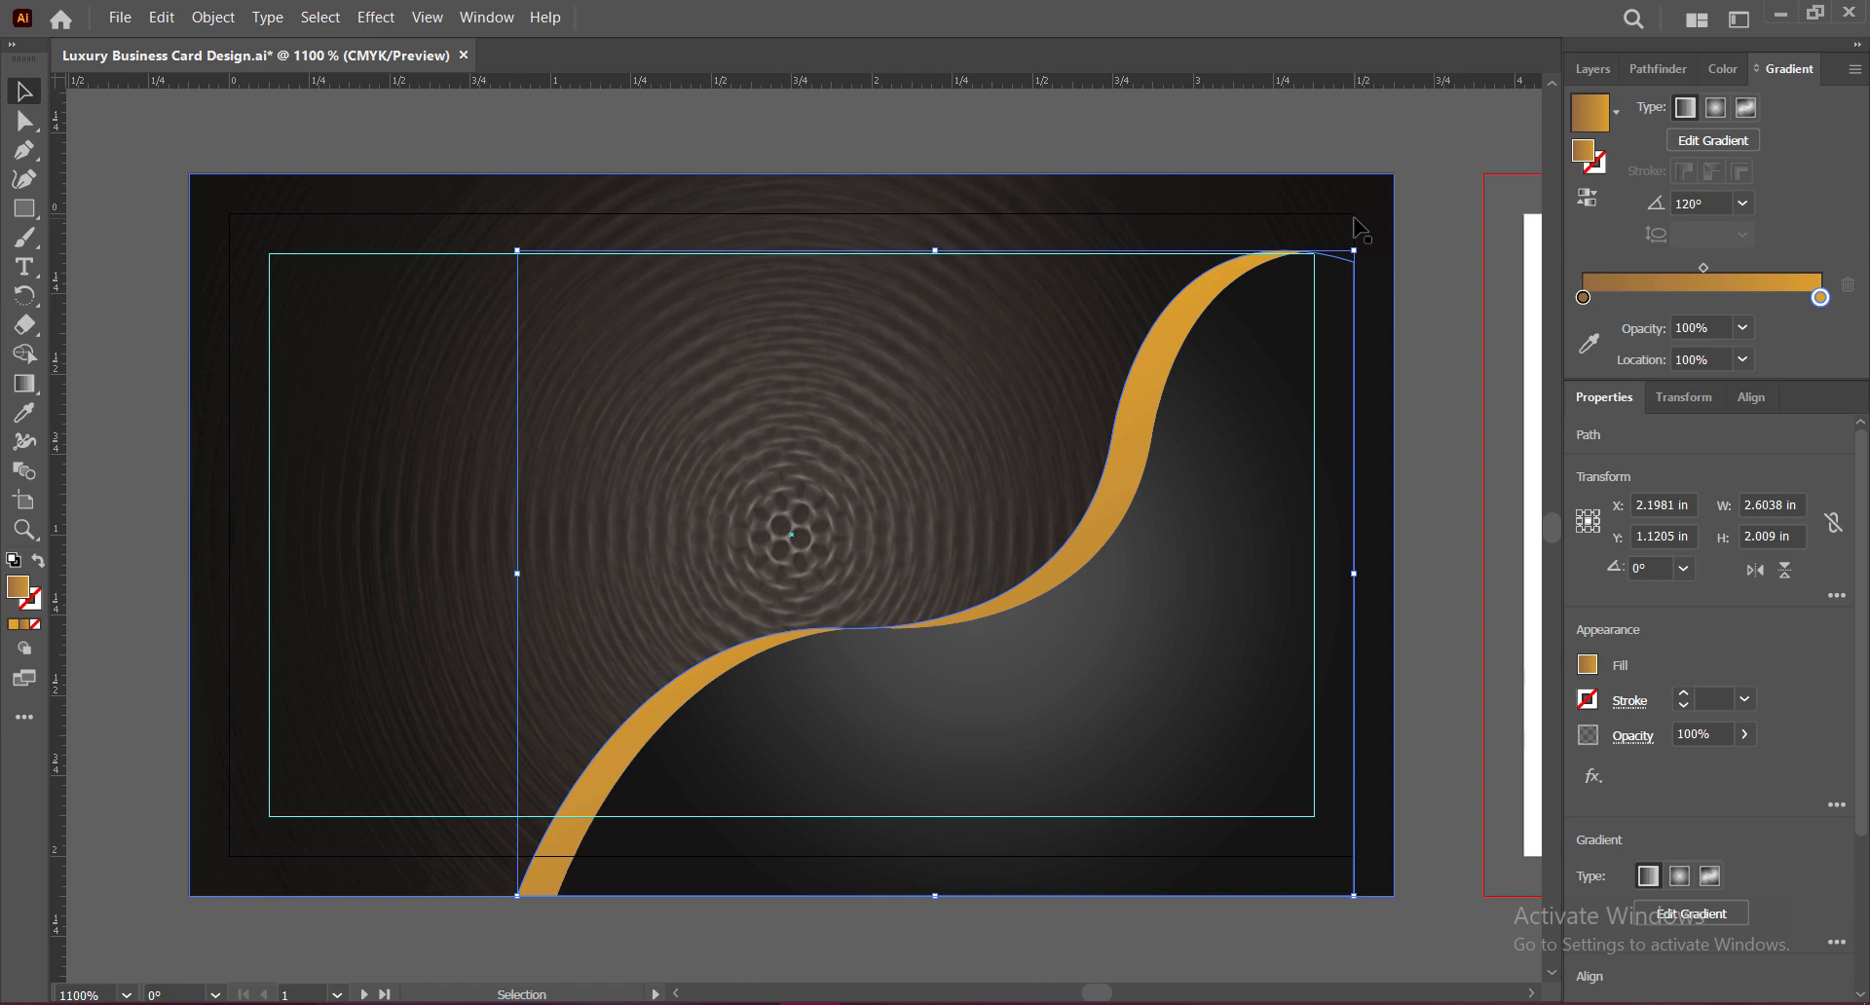
click(1433, 412)
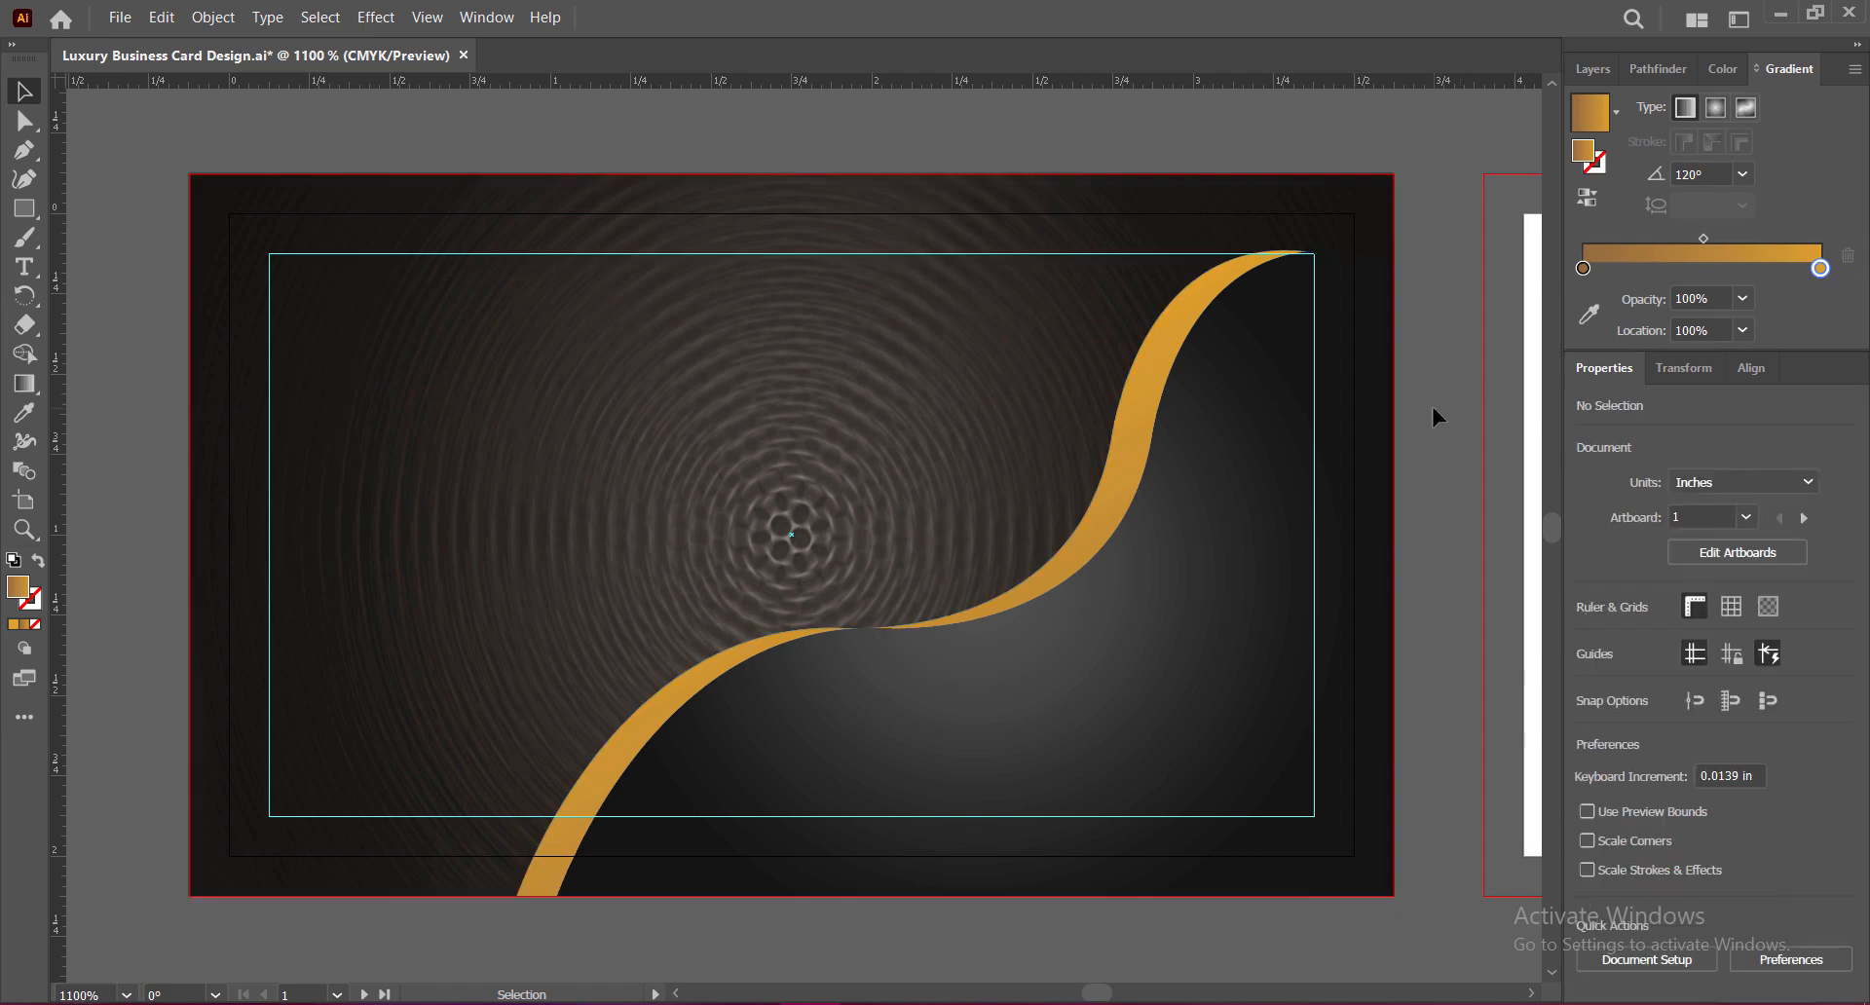
click(1255, 414)
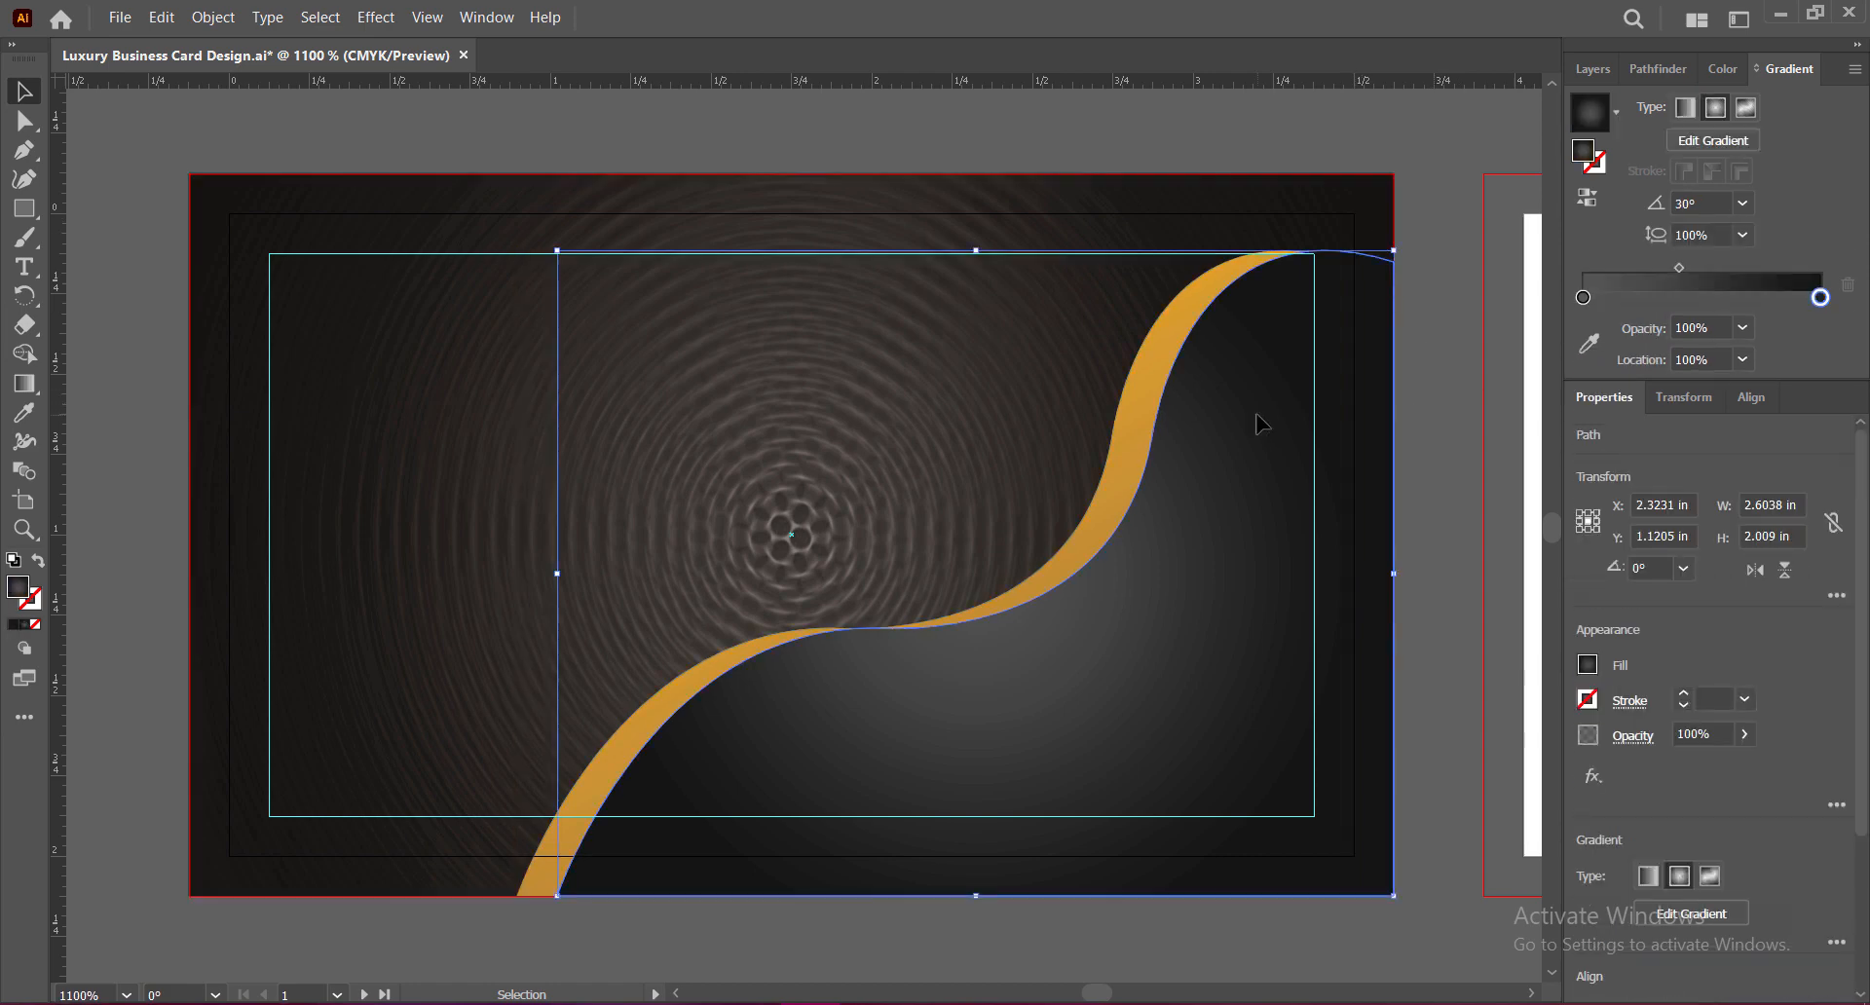
click(1426, 441)
key(ctrl+s)
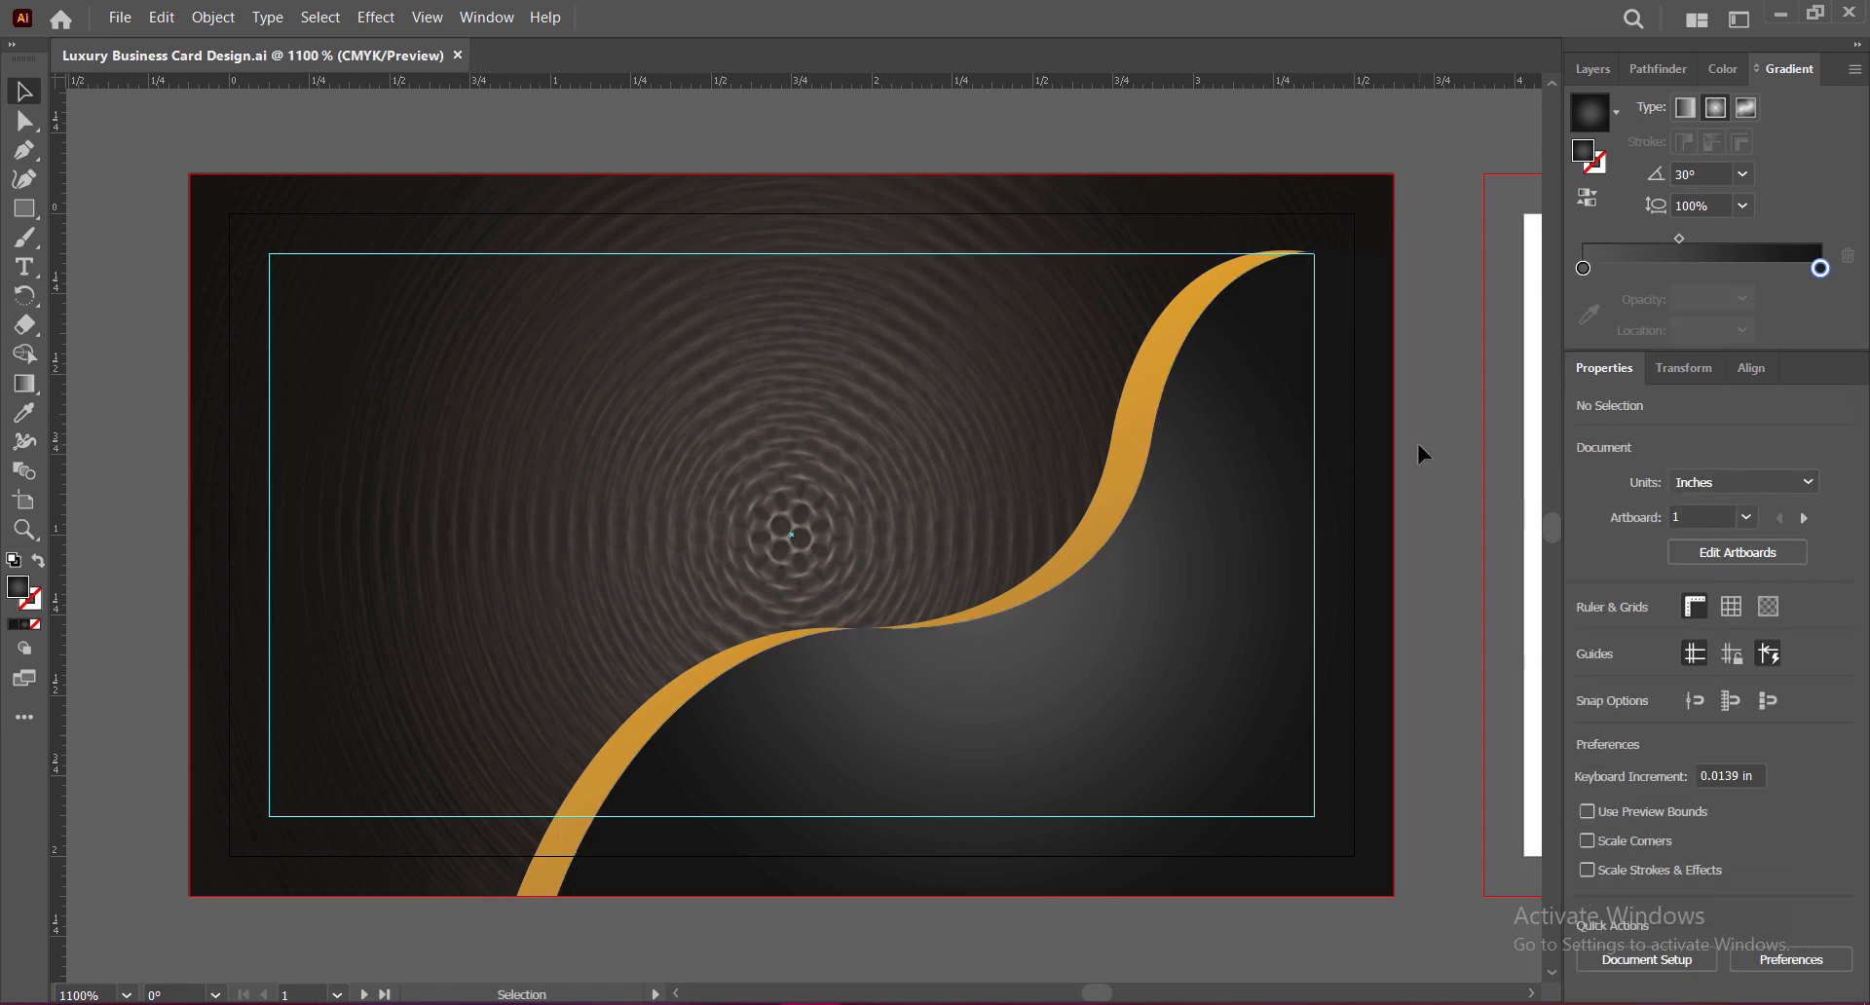
Step: Stretch the gold wave upward from its top bounding-box edge
click(1242, 449)
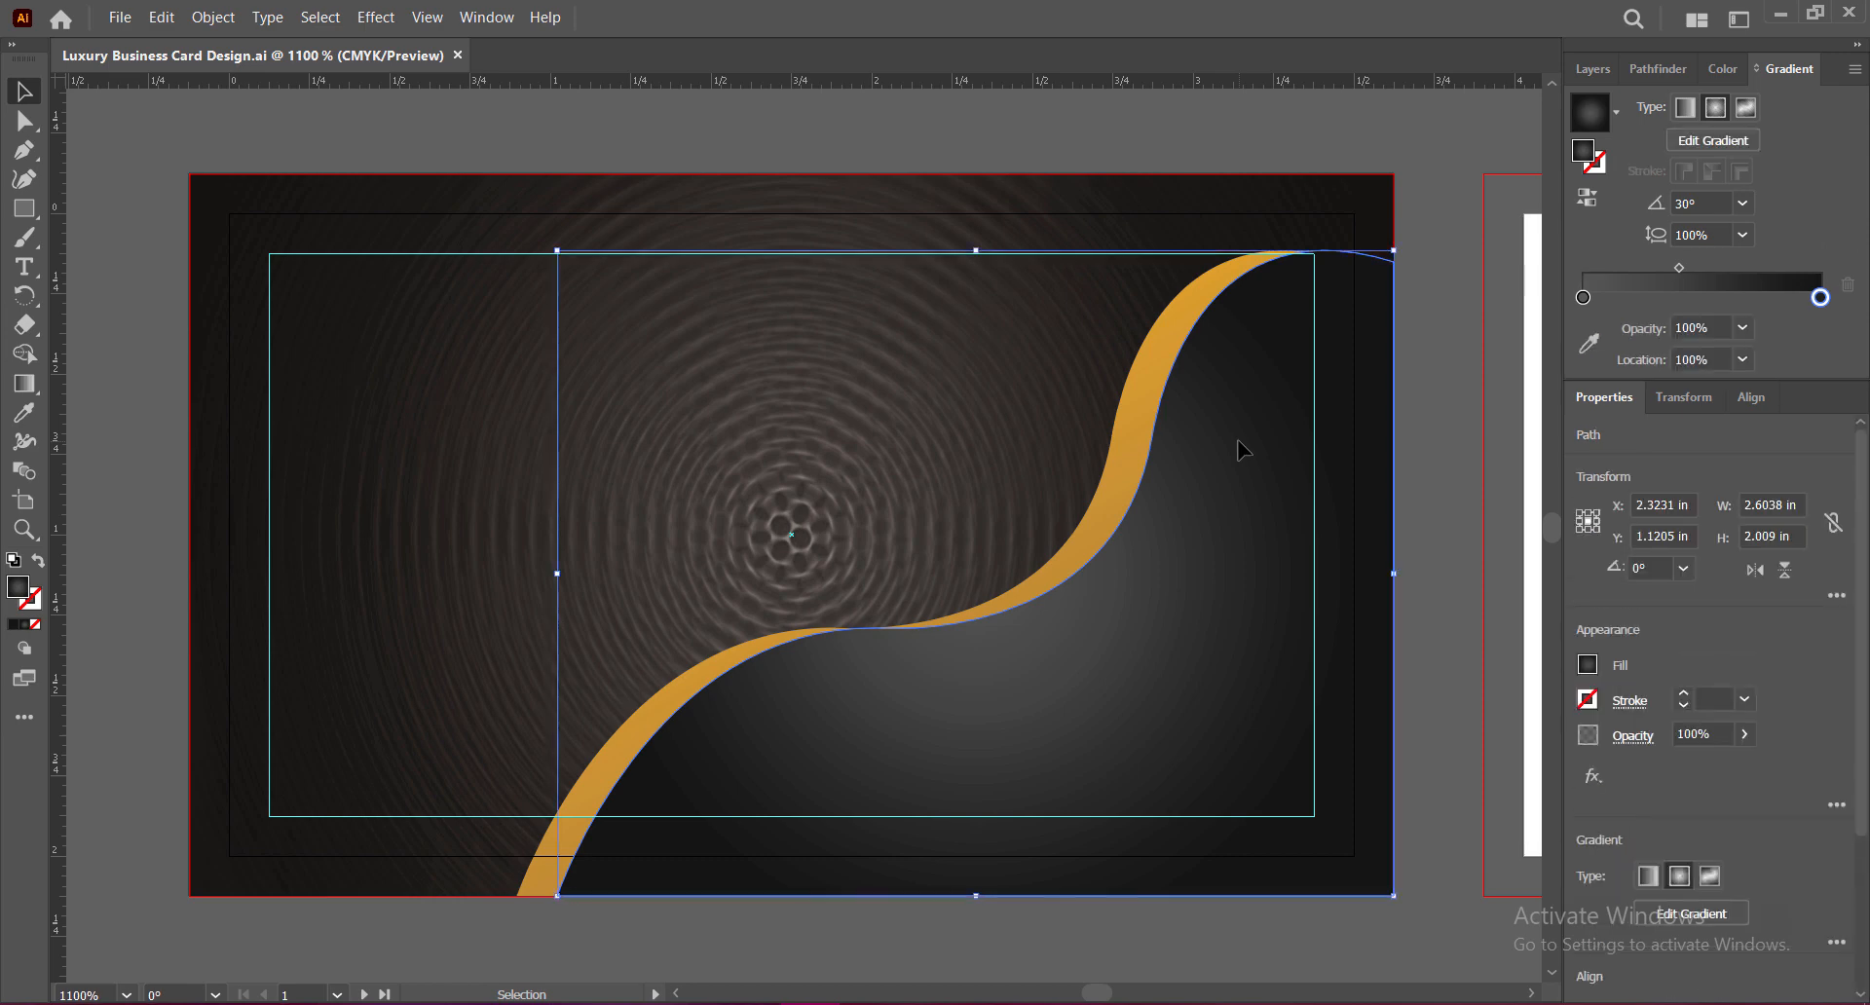
drag(935, 250, 937, 243)
click(1428, 487)
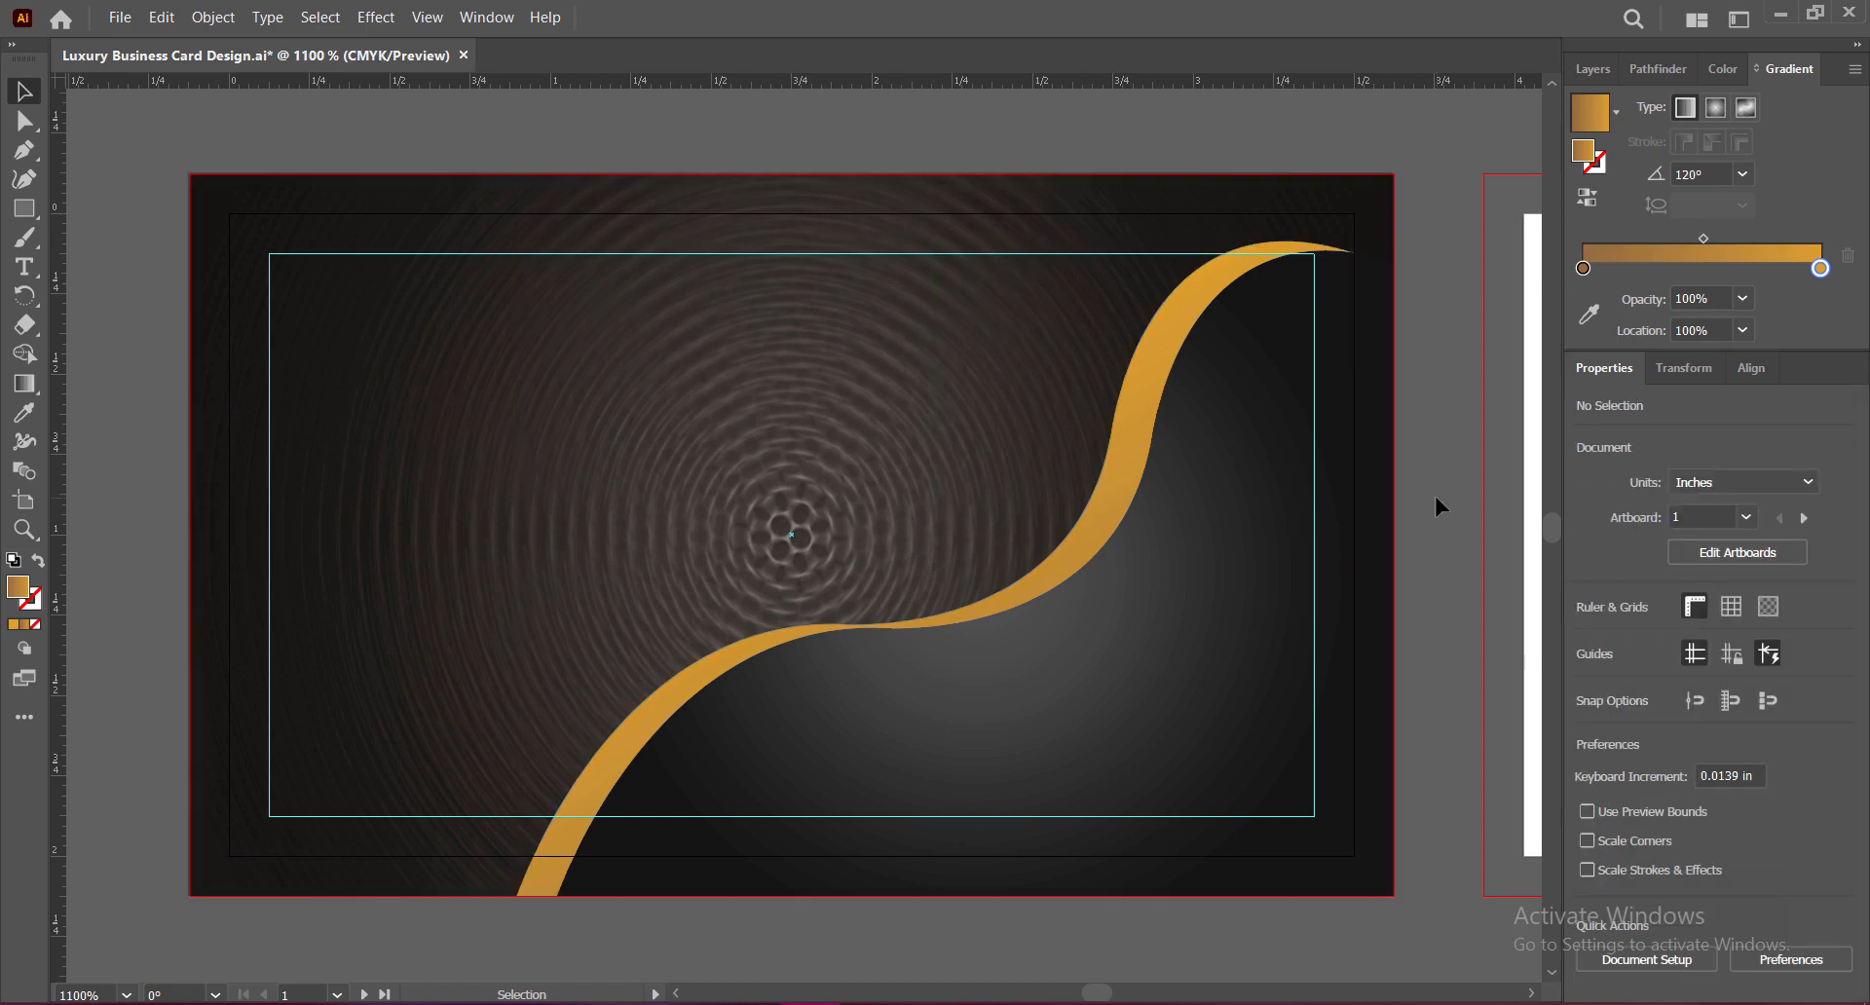
click(1097, 527)
Step: Move the wave up-left, send it back one level, and make its right stop bright yellow
drag(1098, 522, 1069, 495)
right_click(1086, 463)
mouse_move(1278, 848)
click(1399, 894)
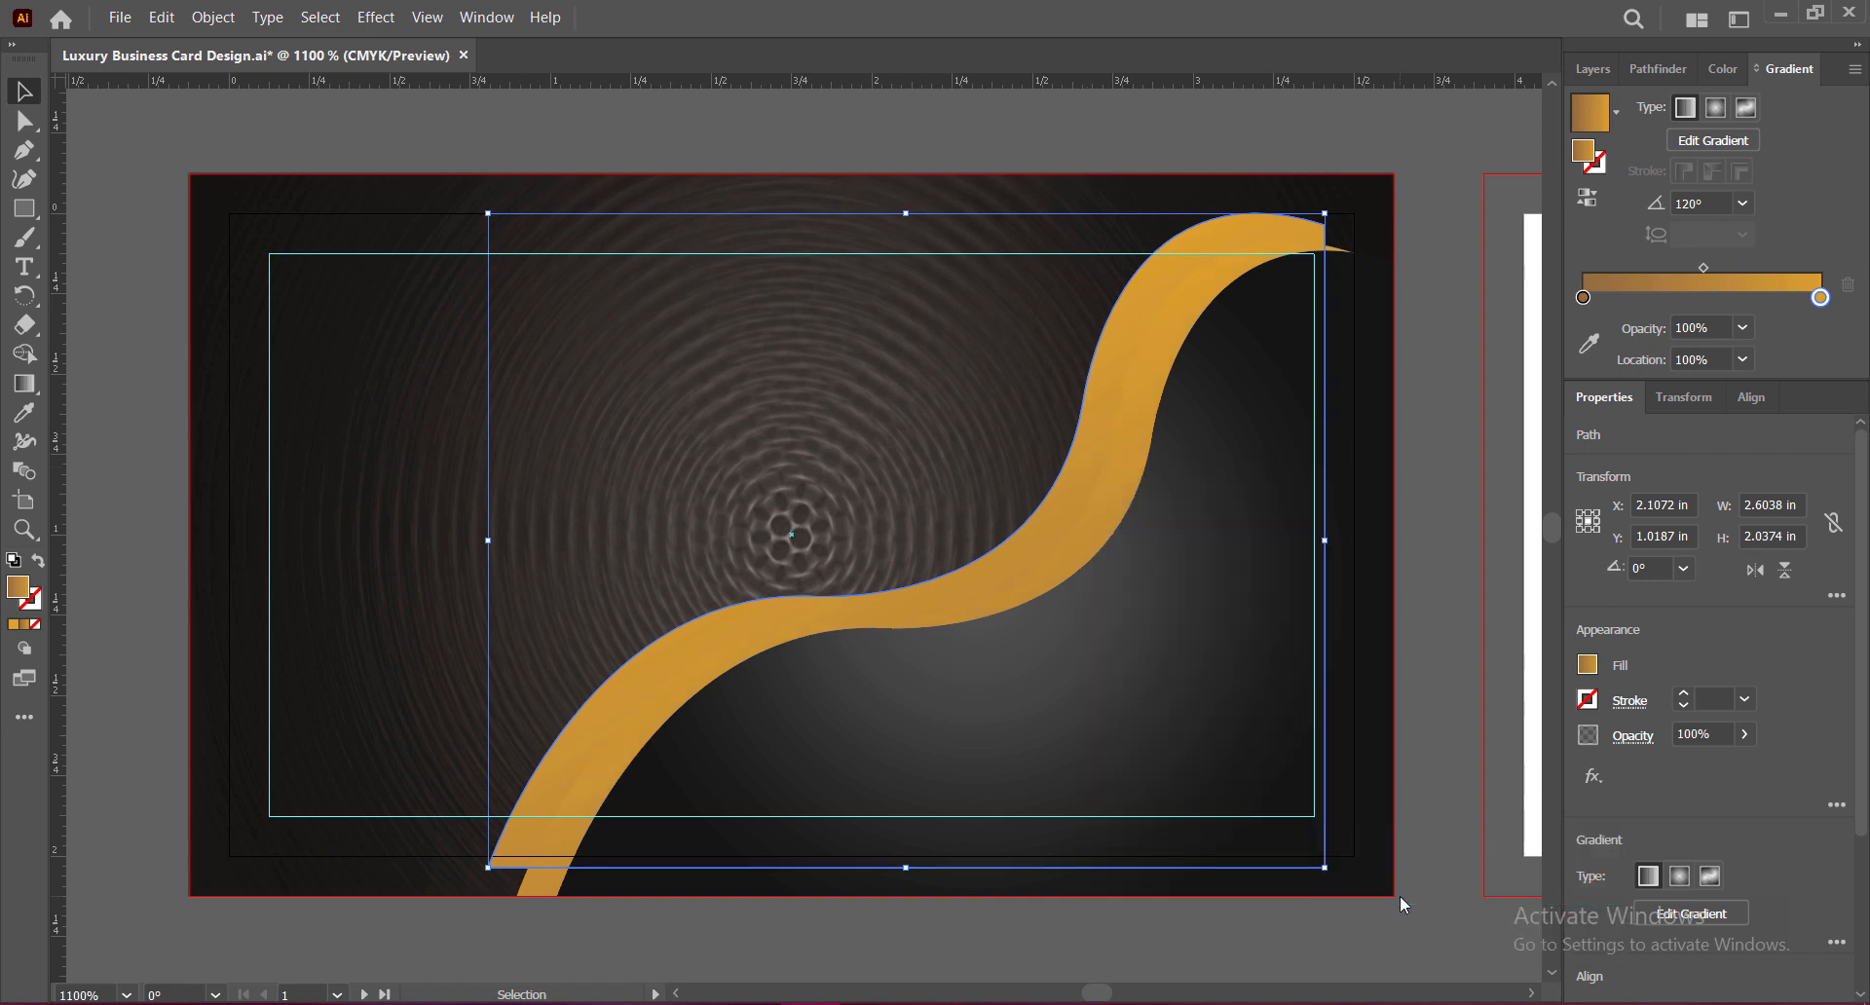
double_click(1821, 298)
click(1594, 447)
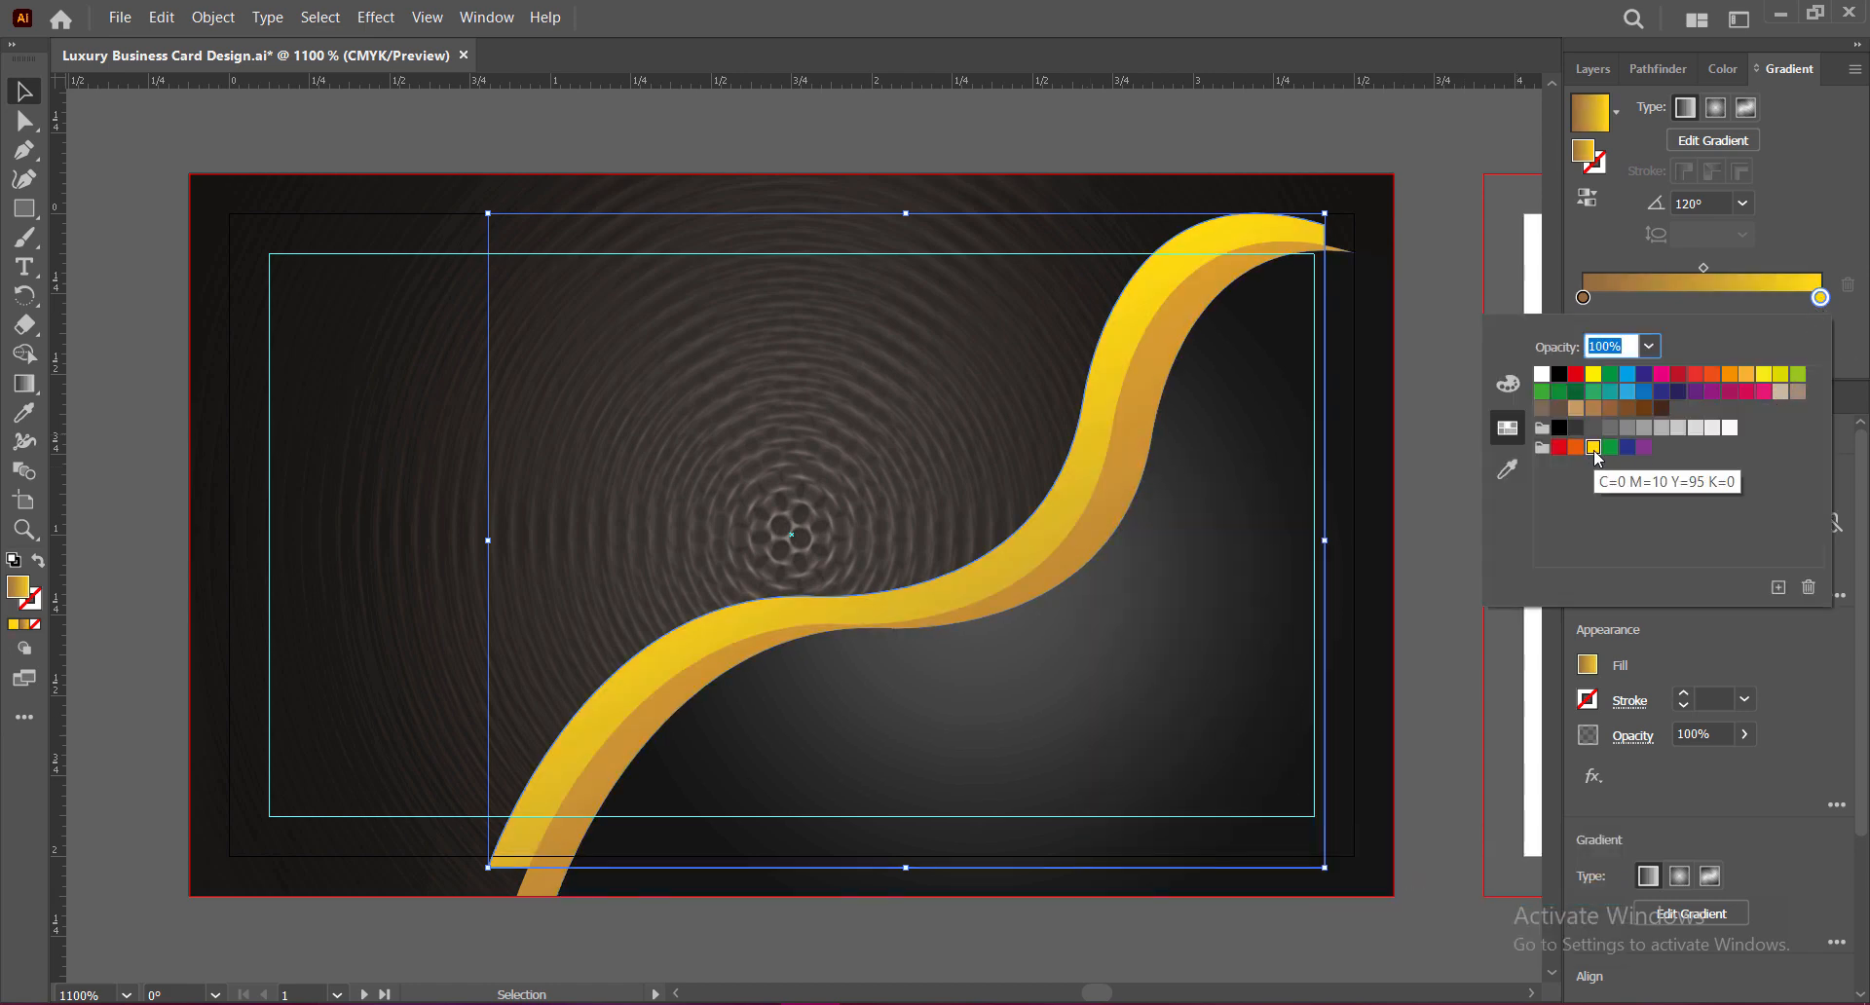
click(1814, 225)
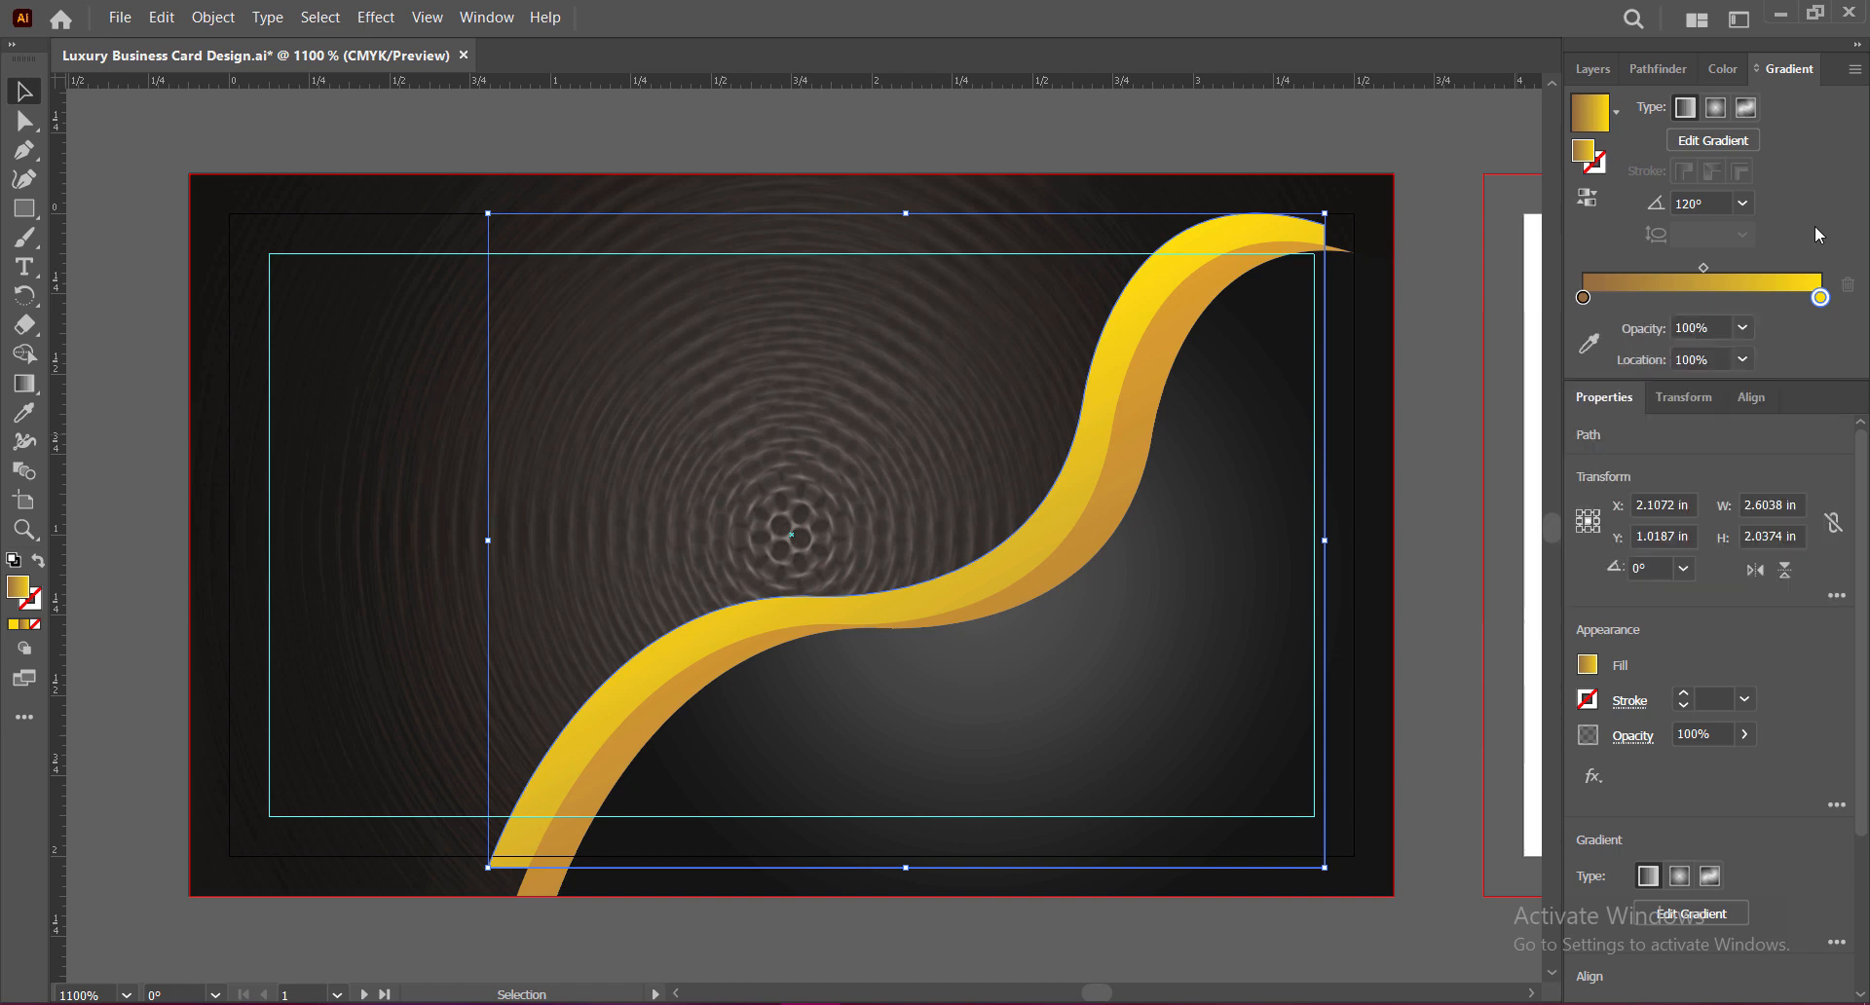
Step: Give the wave a radial gradient at -30° and select its bottom-left anchor
click(1742, 203)
click(1769, 363)
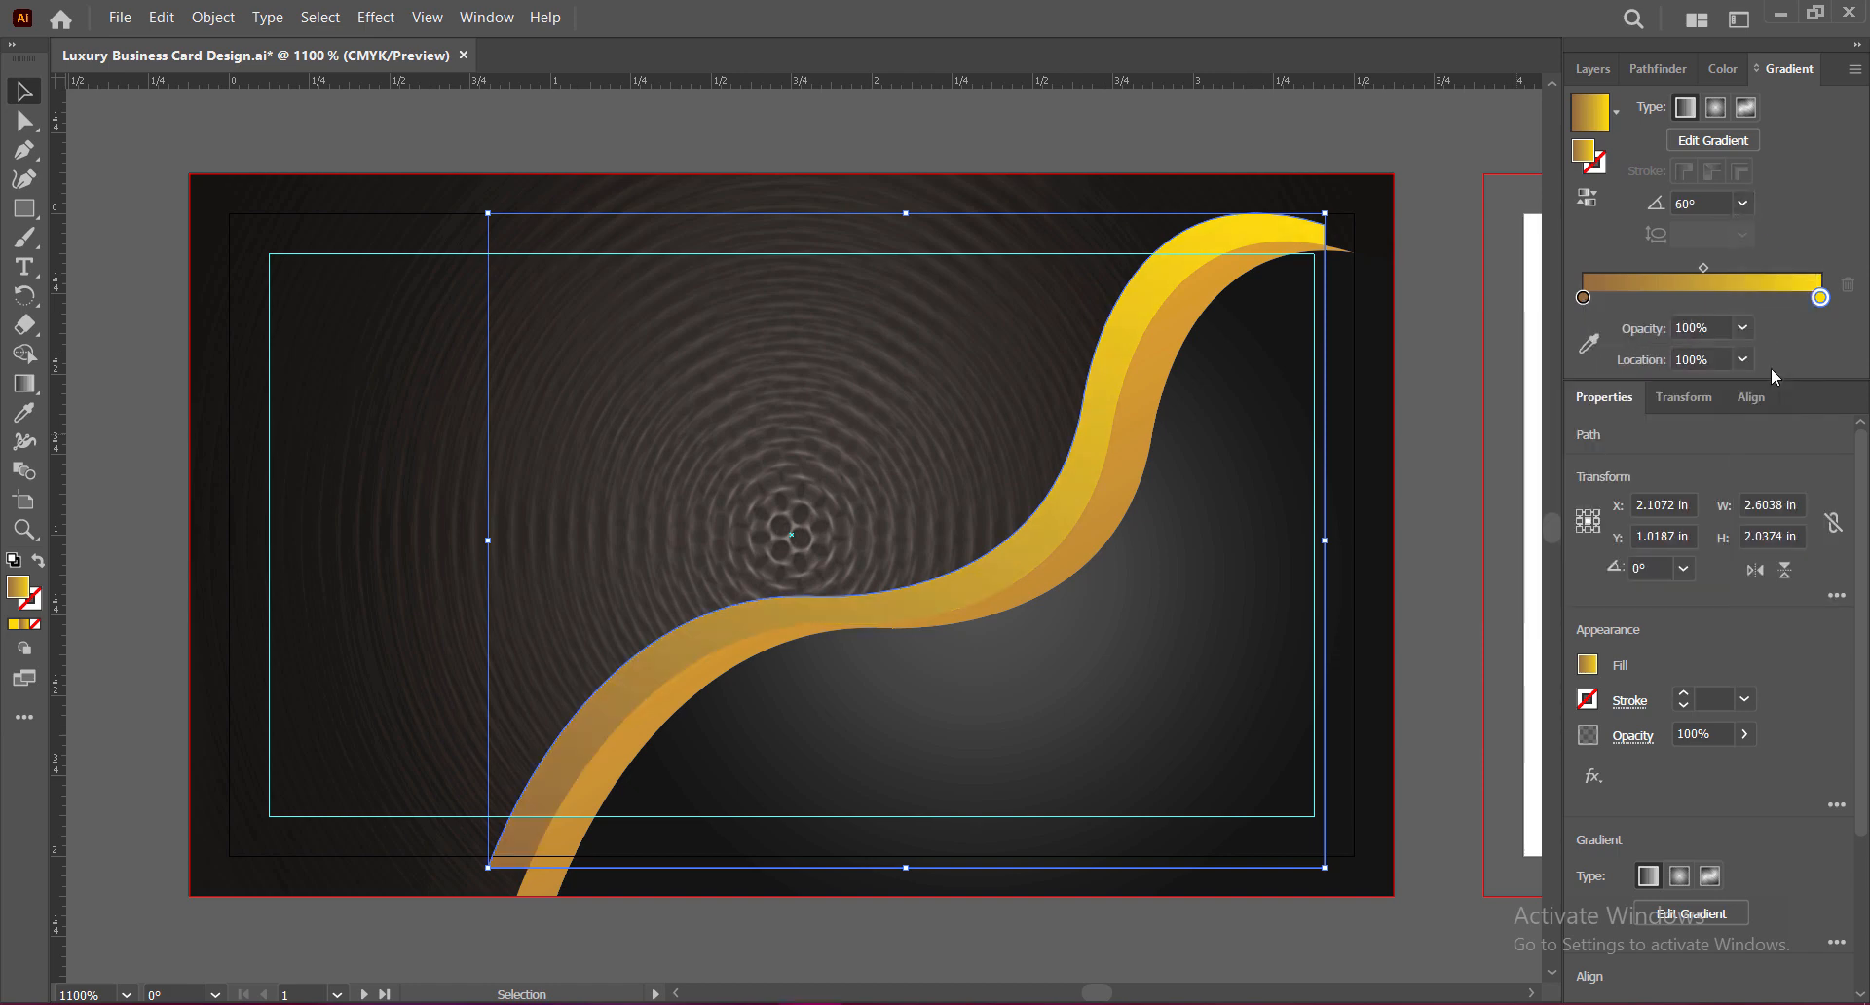
click(1744, 204)
click(1775, 615)
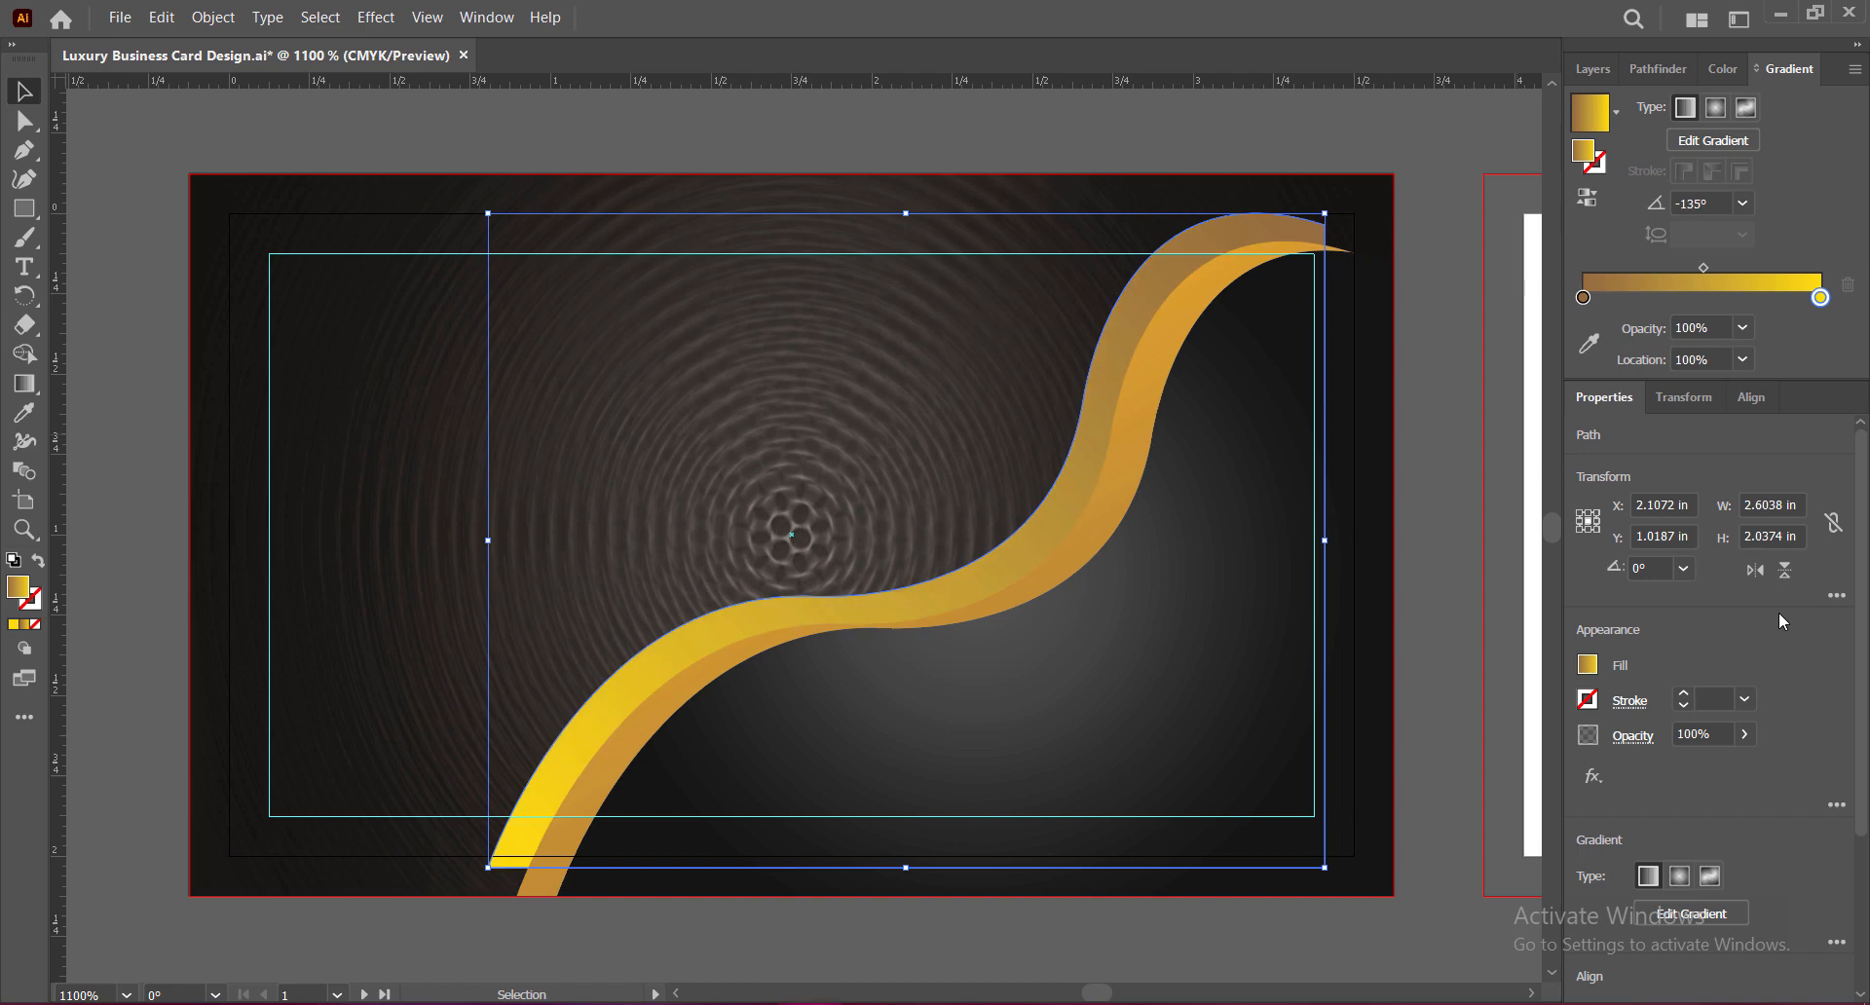
click(1744, 203)
click(1743, 204)
click(1717, 107)
click(1744, 204)
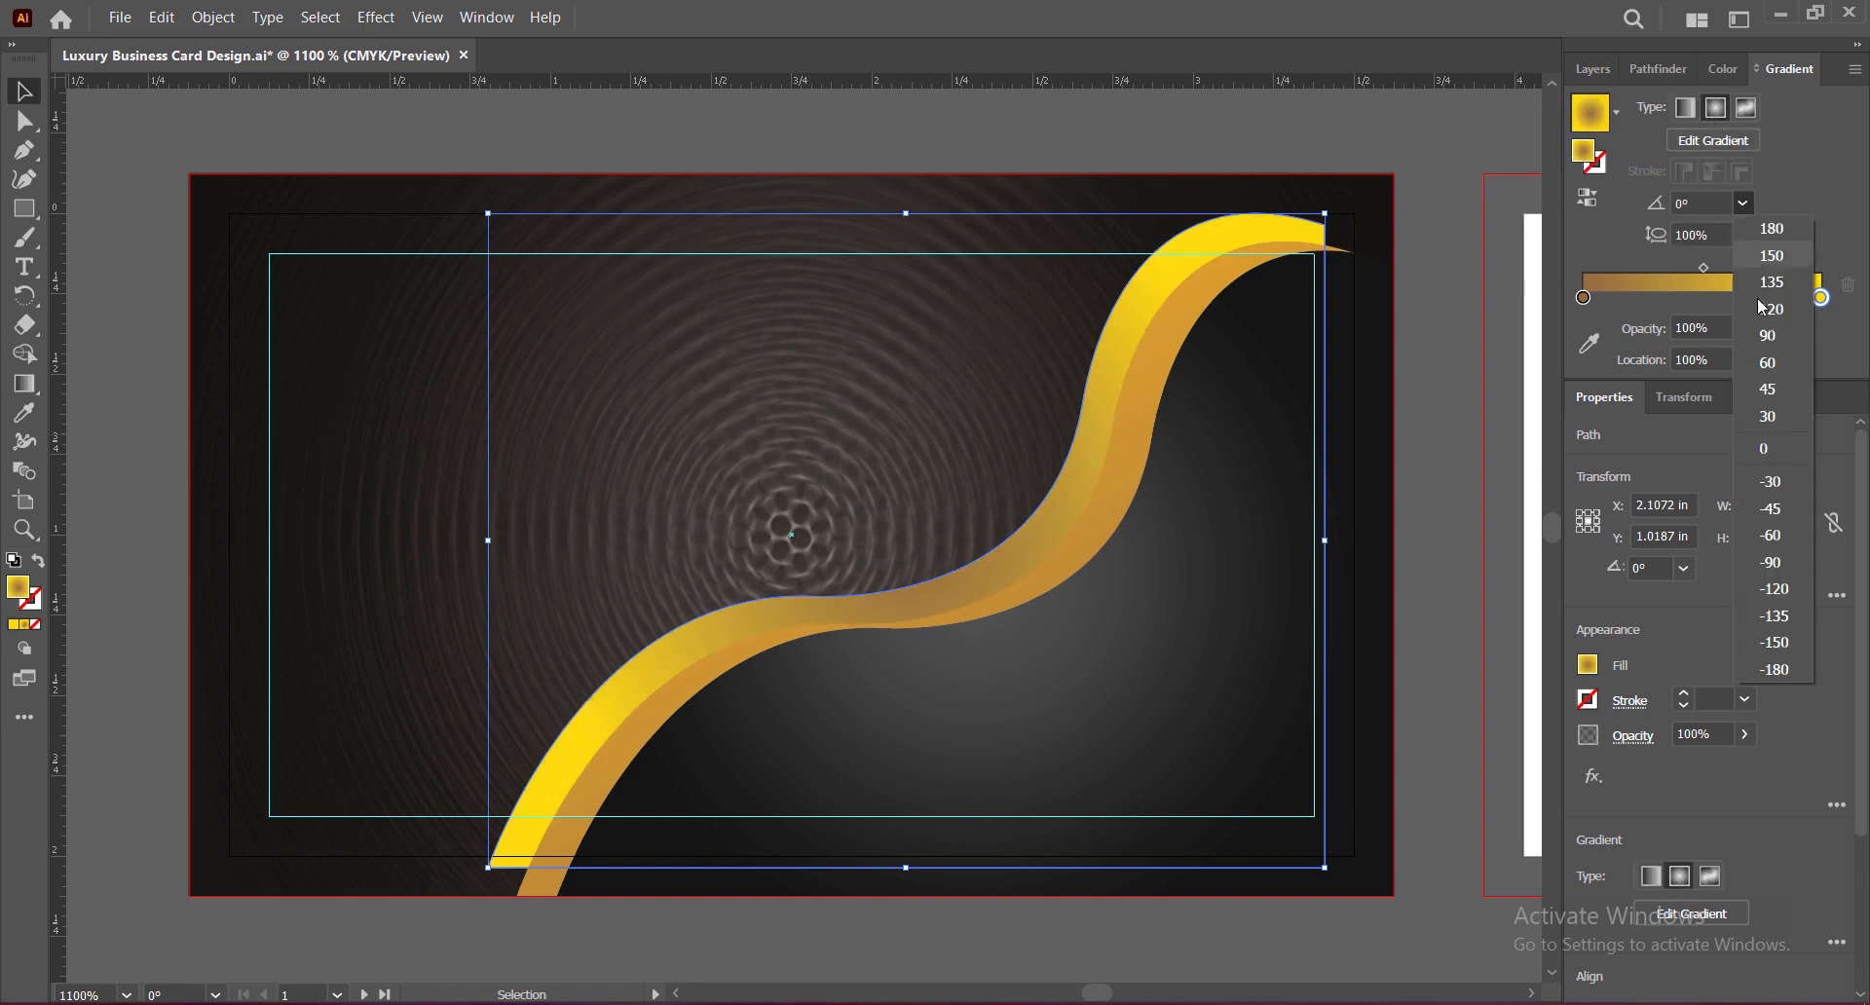
click(1773, 484)
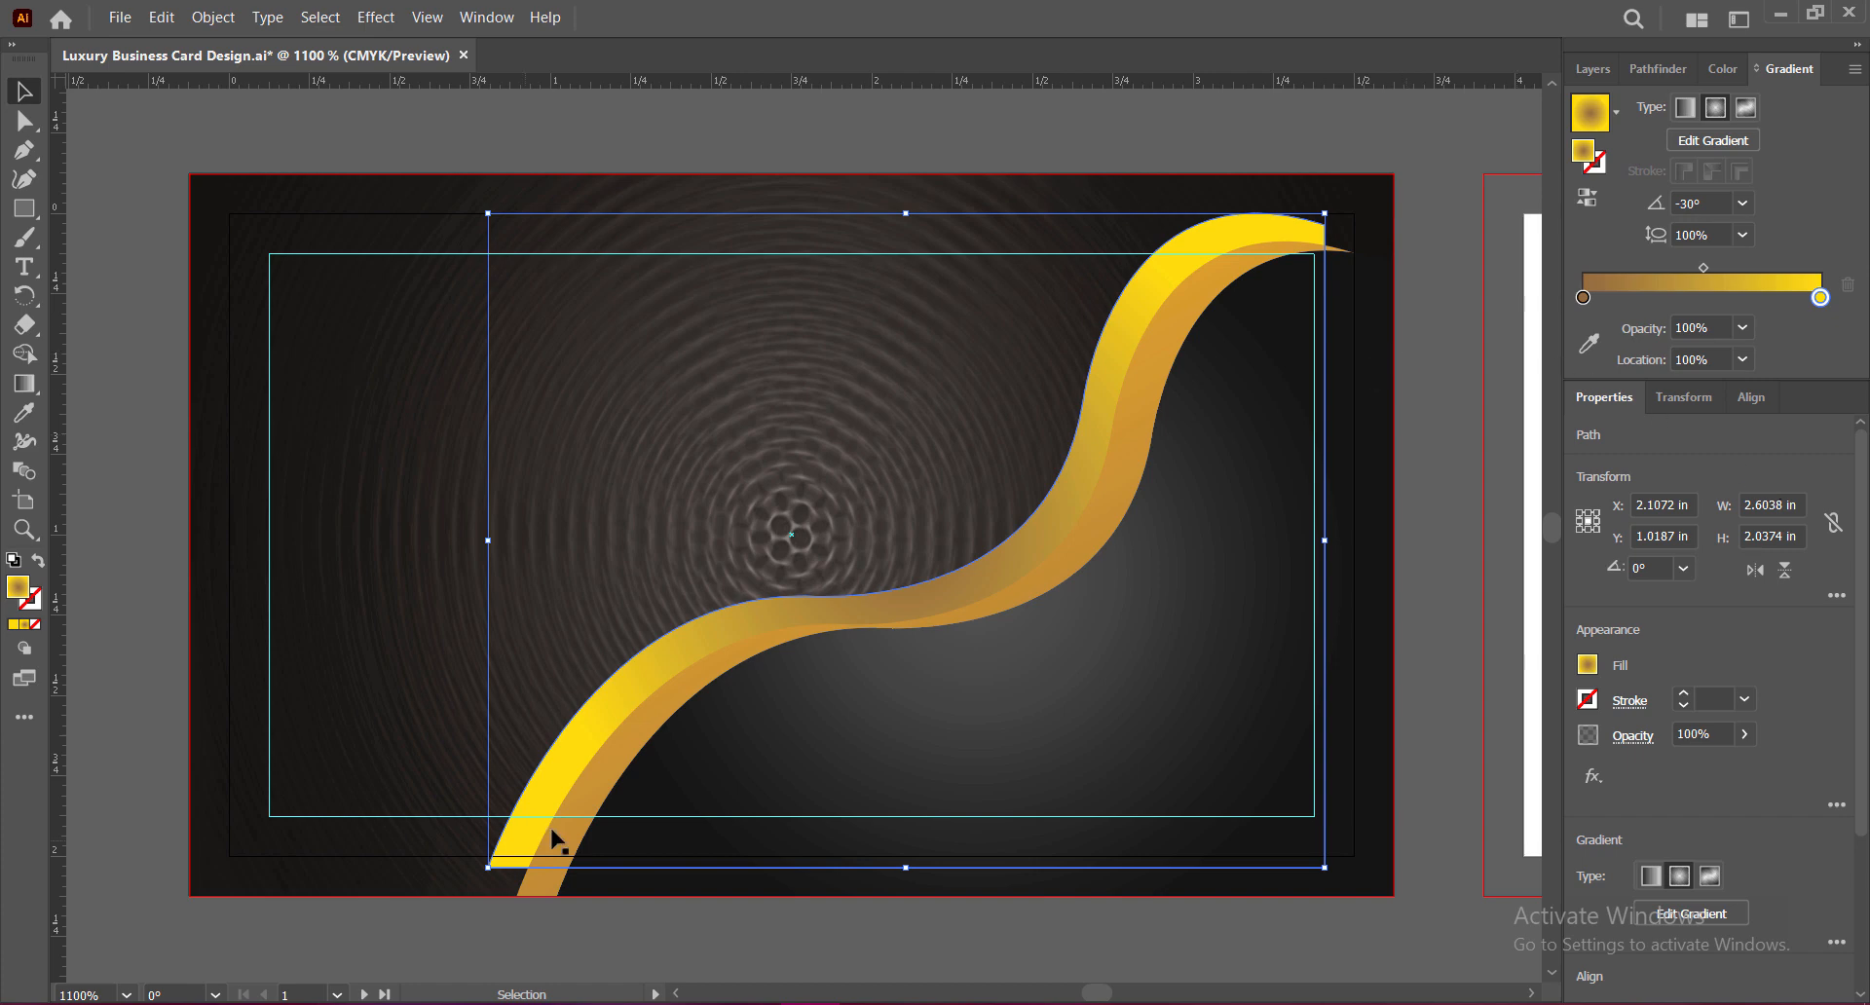
key(a)
click(488, 867)
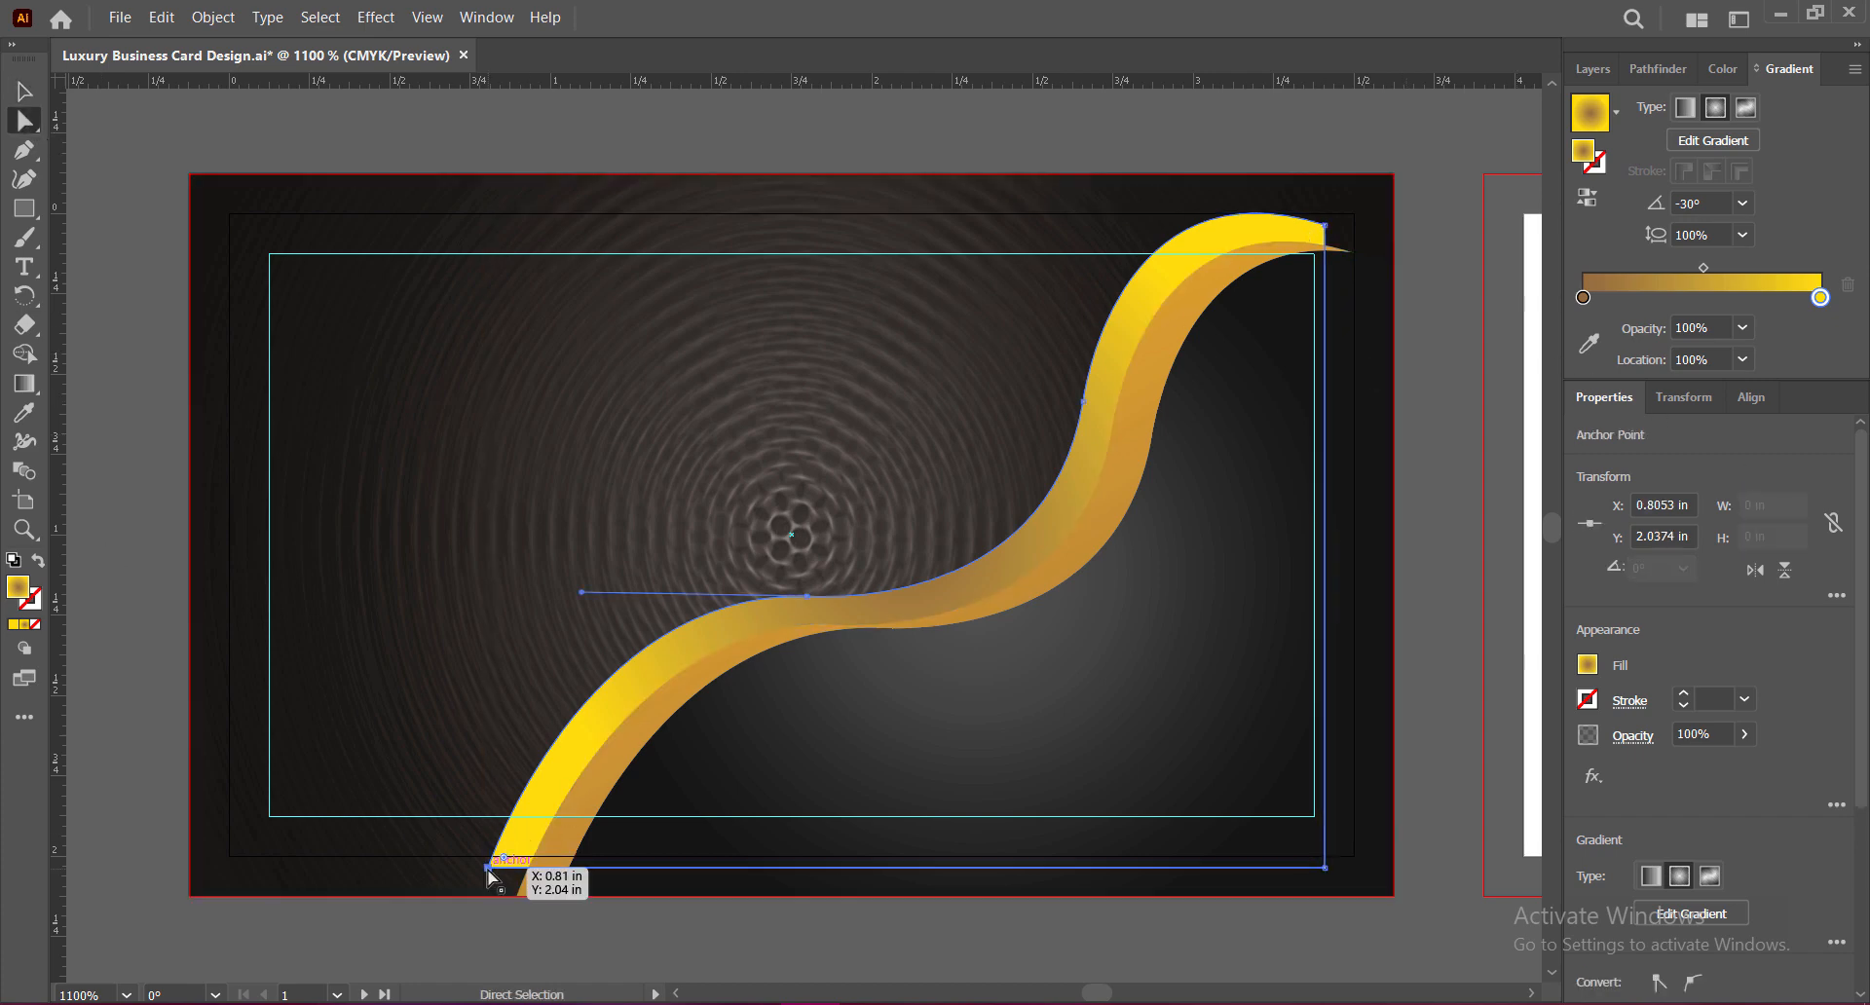
Step: Pull the wave's bottom-left anchor down, top-right anchor right, and sweep its top curve
drag(488, 870, 452, 896)
drag(1325, 225, 1395, 263)
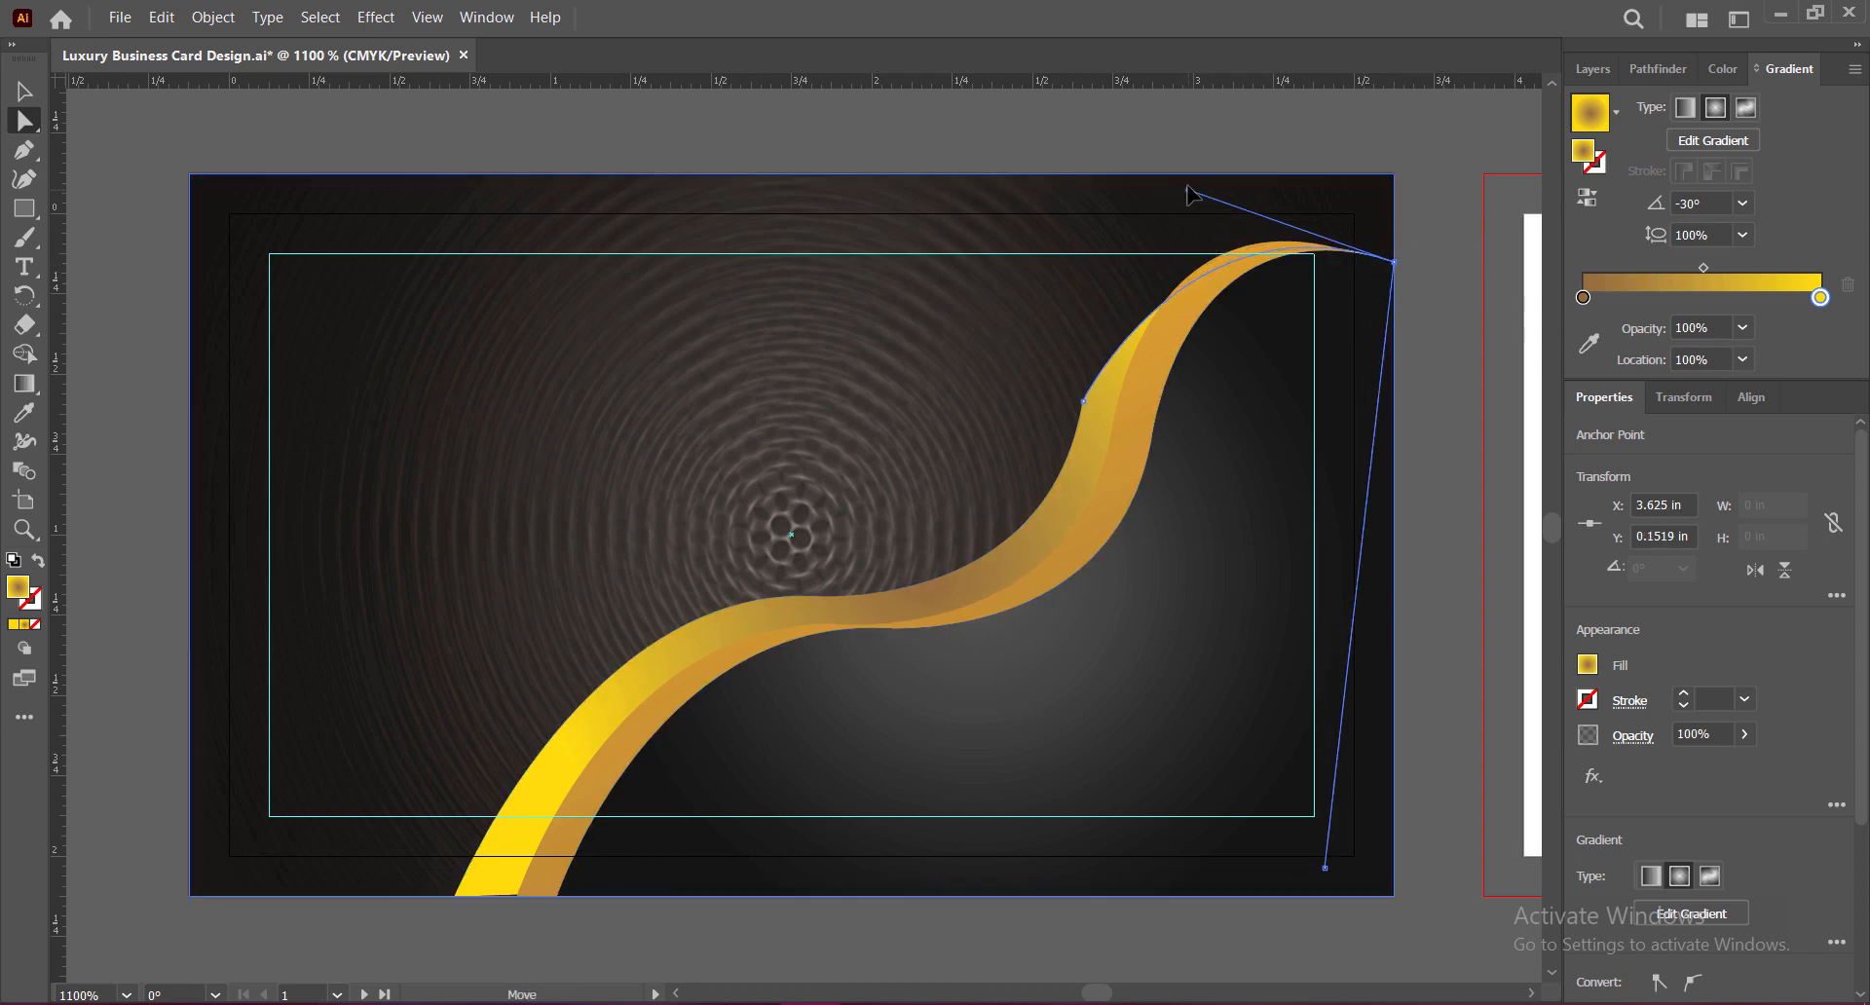
drag(1185, 195, 1125, 136)
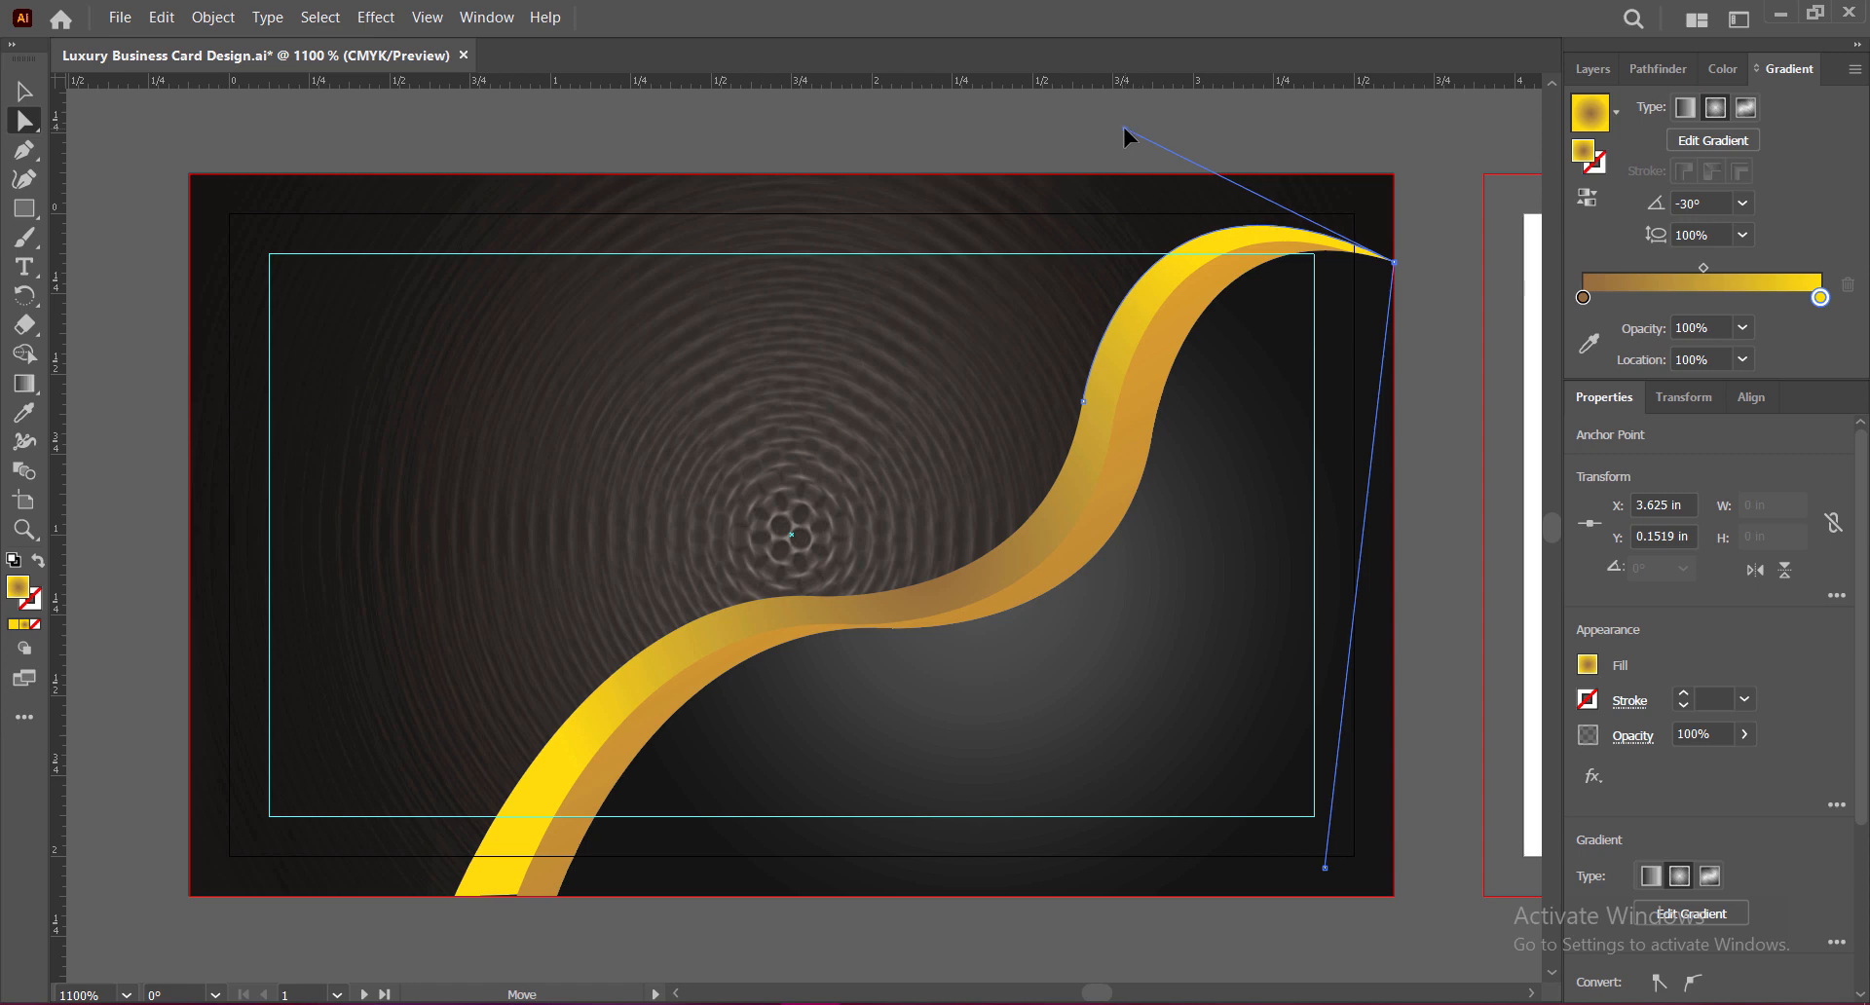
click(1451, 314)
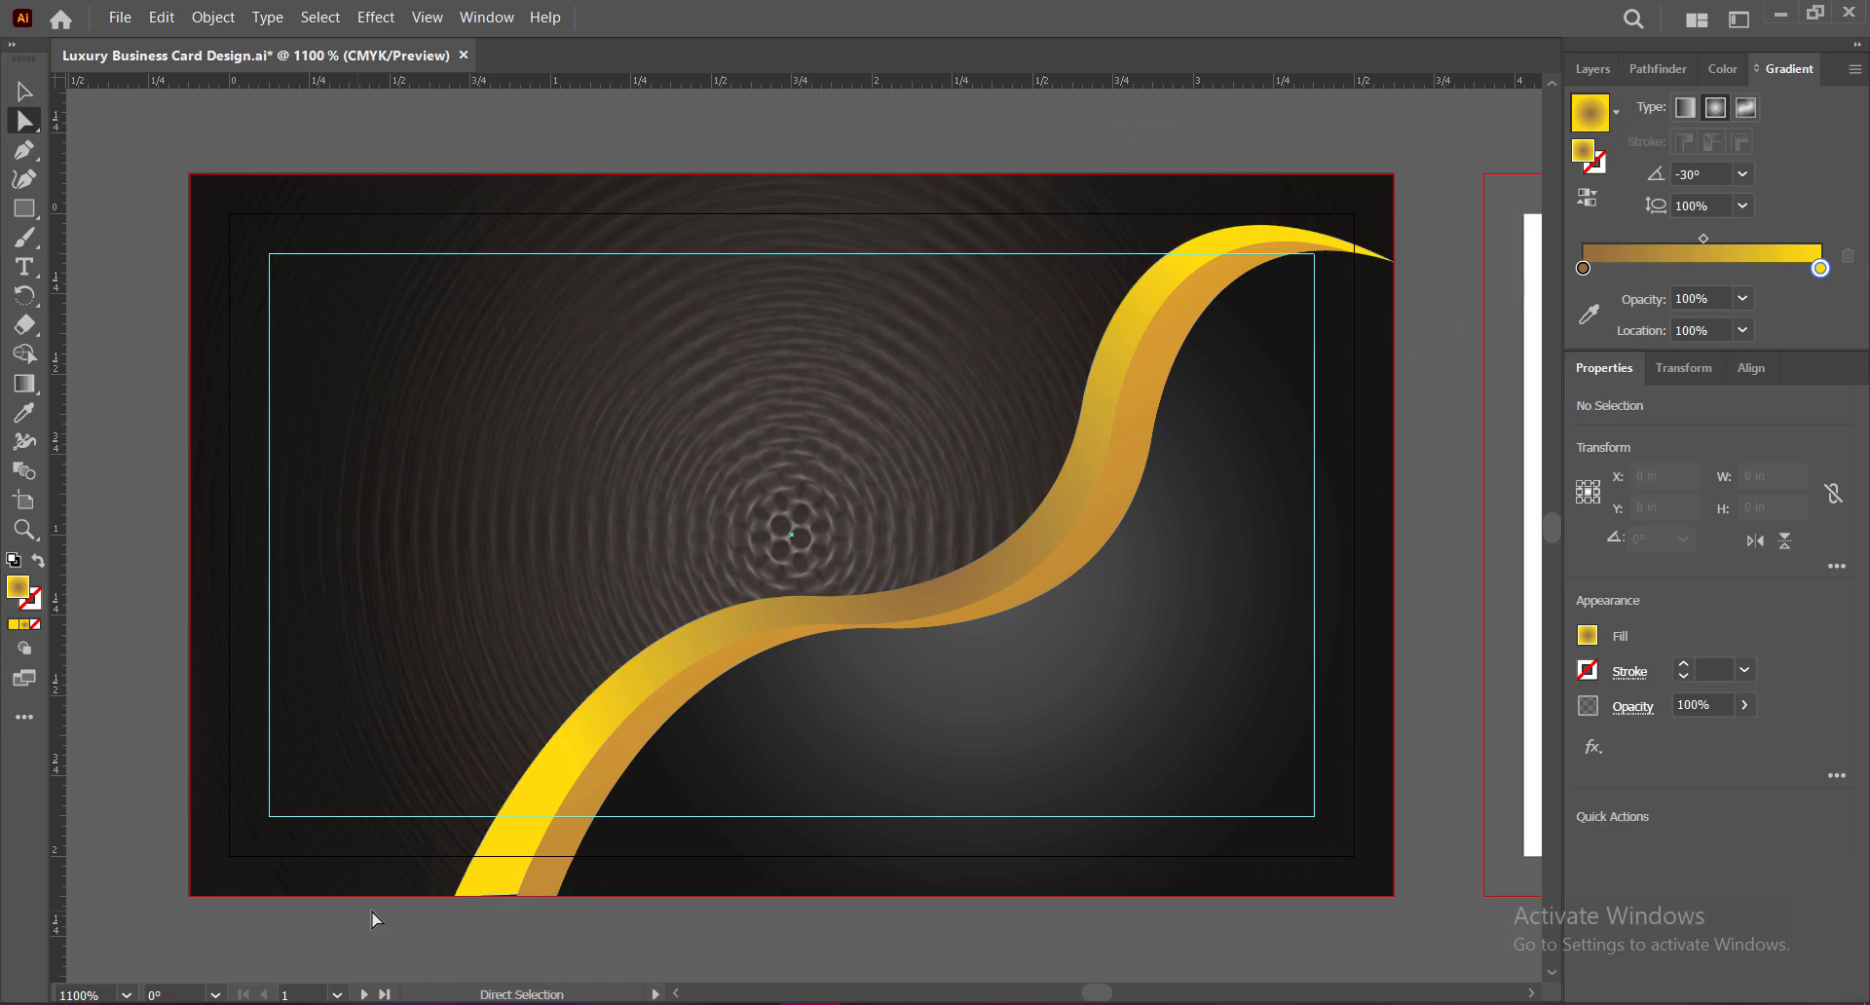
Step: Move the inner path's bottom anchors onto the card's bottom and right edges
click(1317, 965)
drag(1317, 965, 1329, 891)
drag(455, 895, 515, 897)
click(1440, 564)
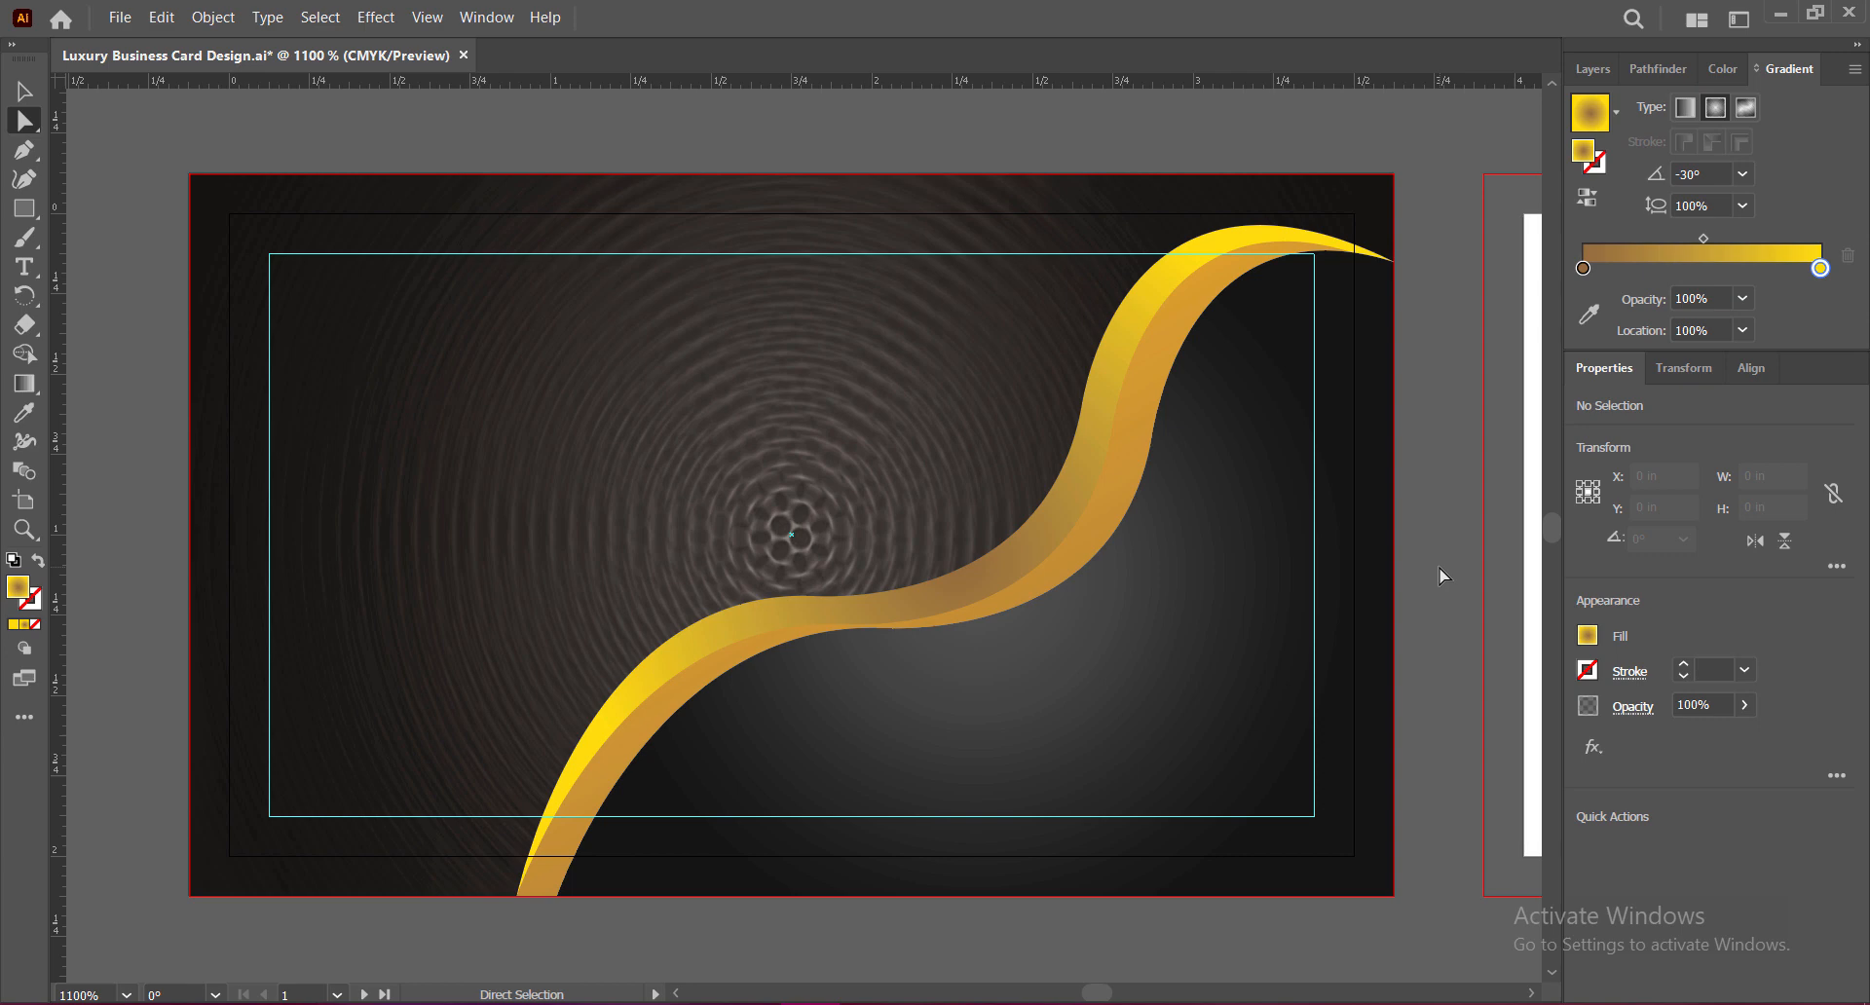
click(24, 90)
click(1063, 490)
Step: Set the left gradient stop to C30 M50 Y100 K30 and the right to yellow, then save
double_click(1584, 297)
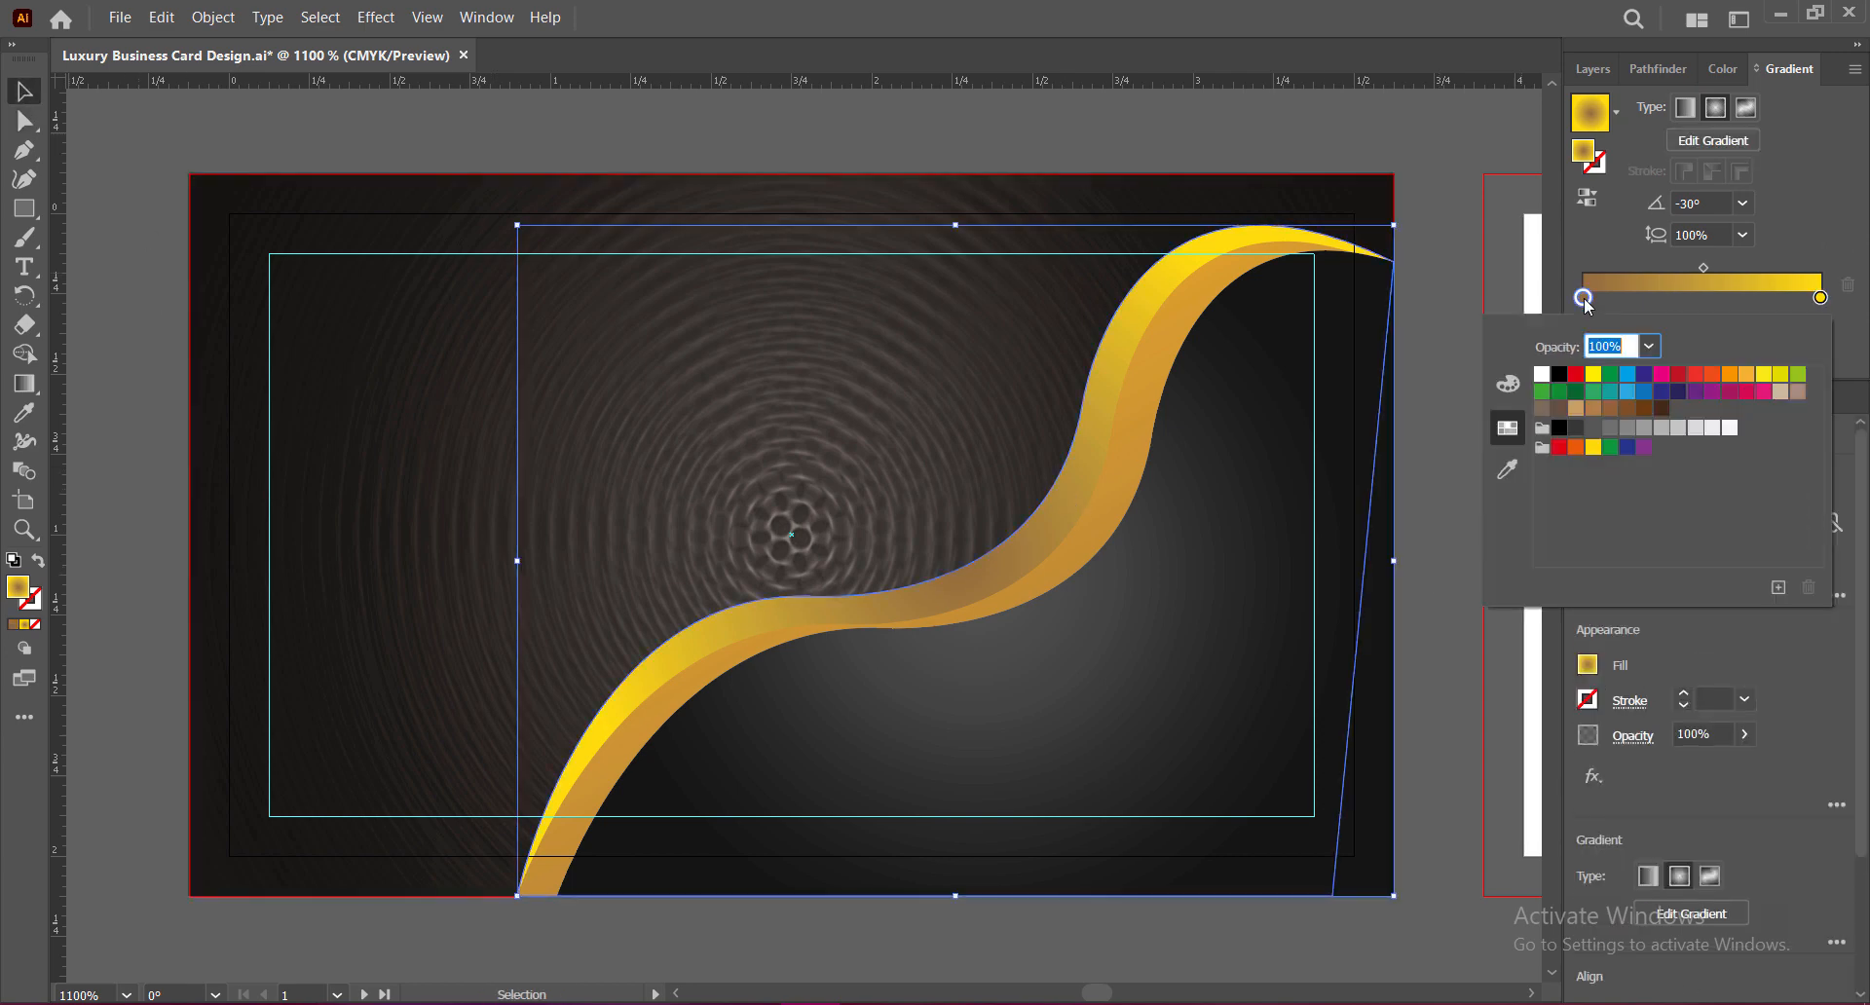
click(1727, 70)
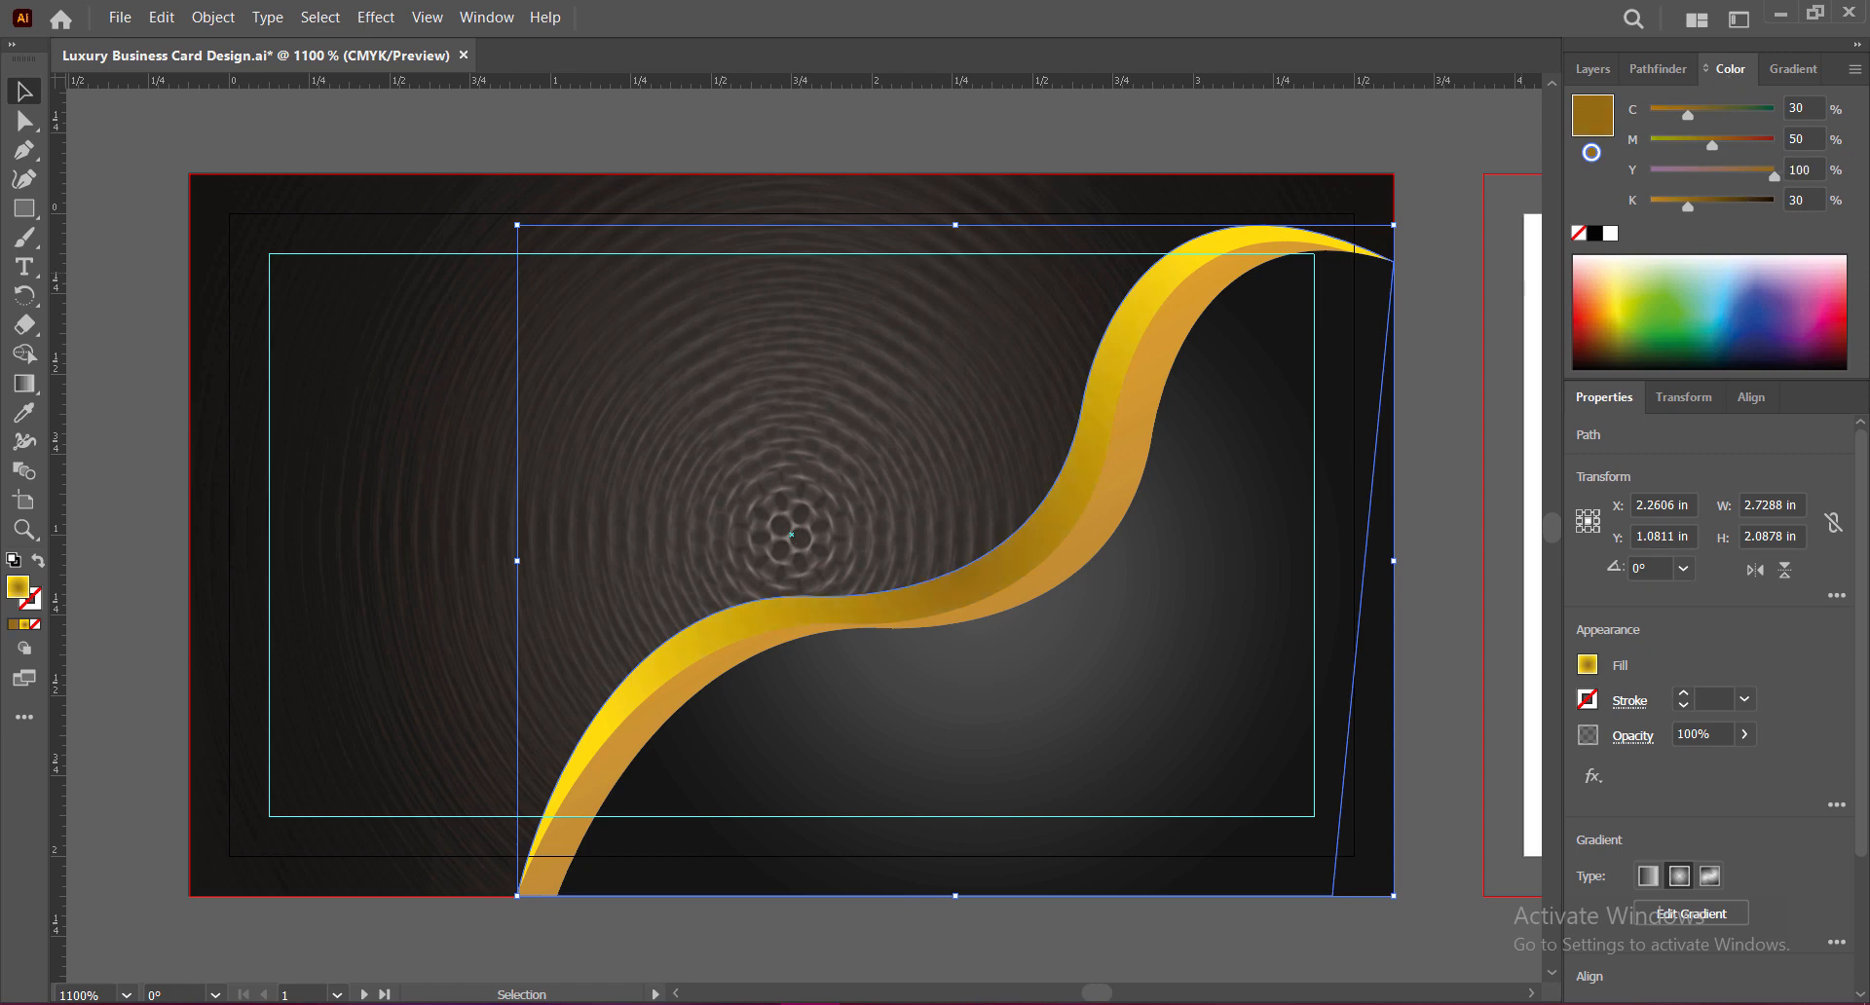
click(1445, 458)
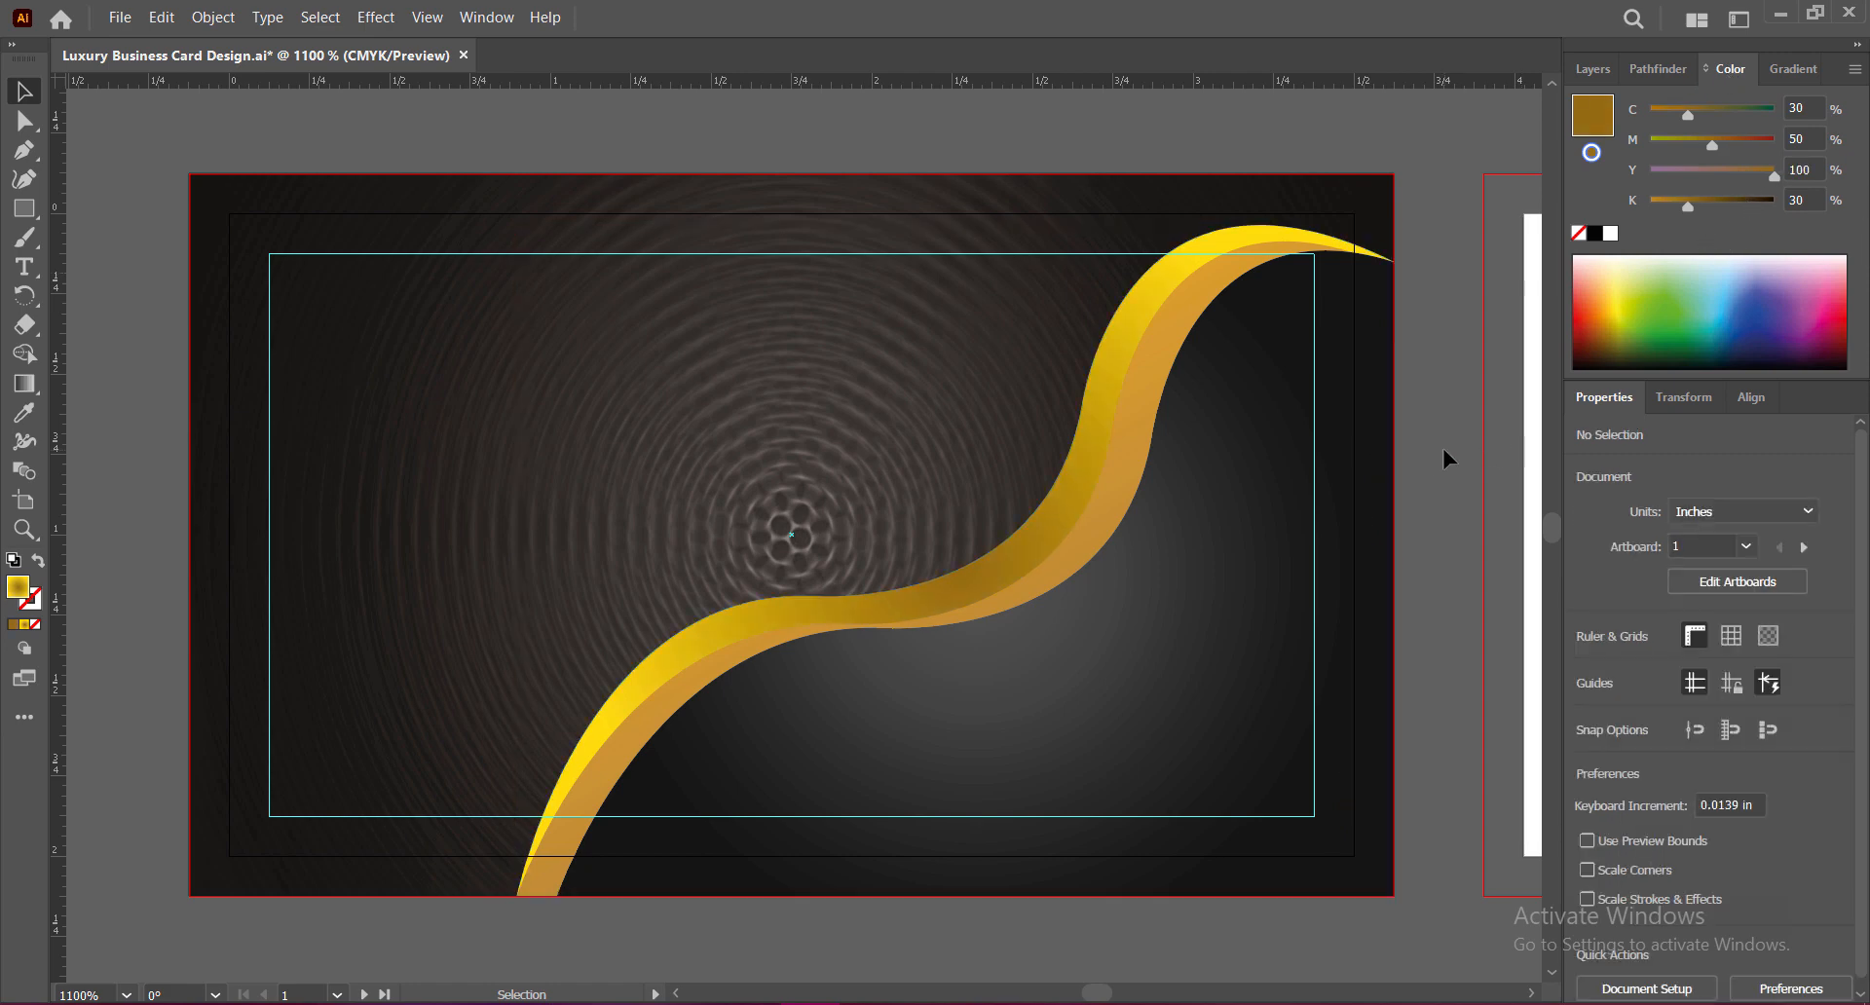
click(1106, 384)
click(1791, 69)
double_click(1820, 299)
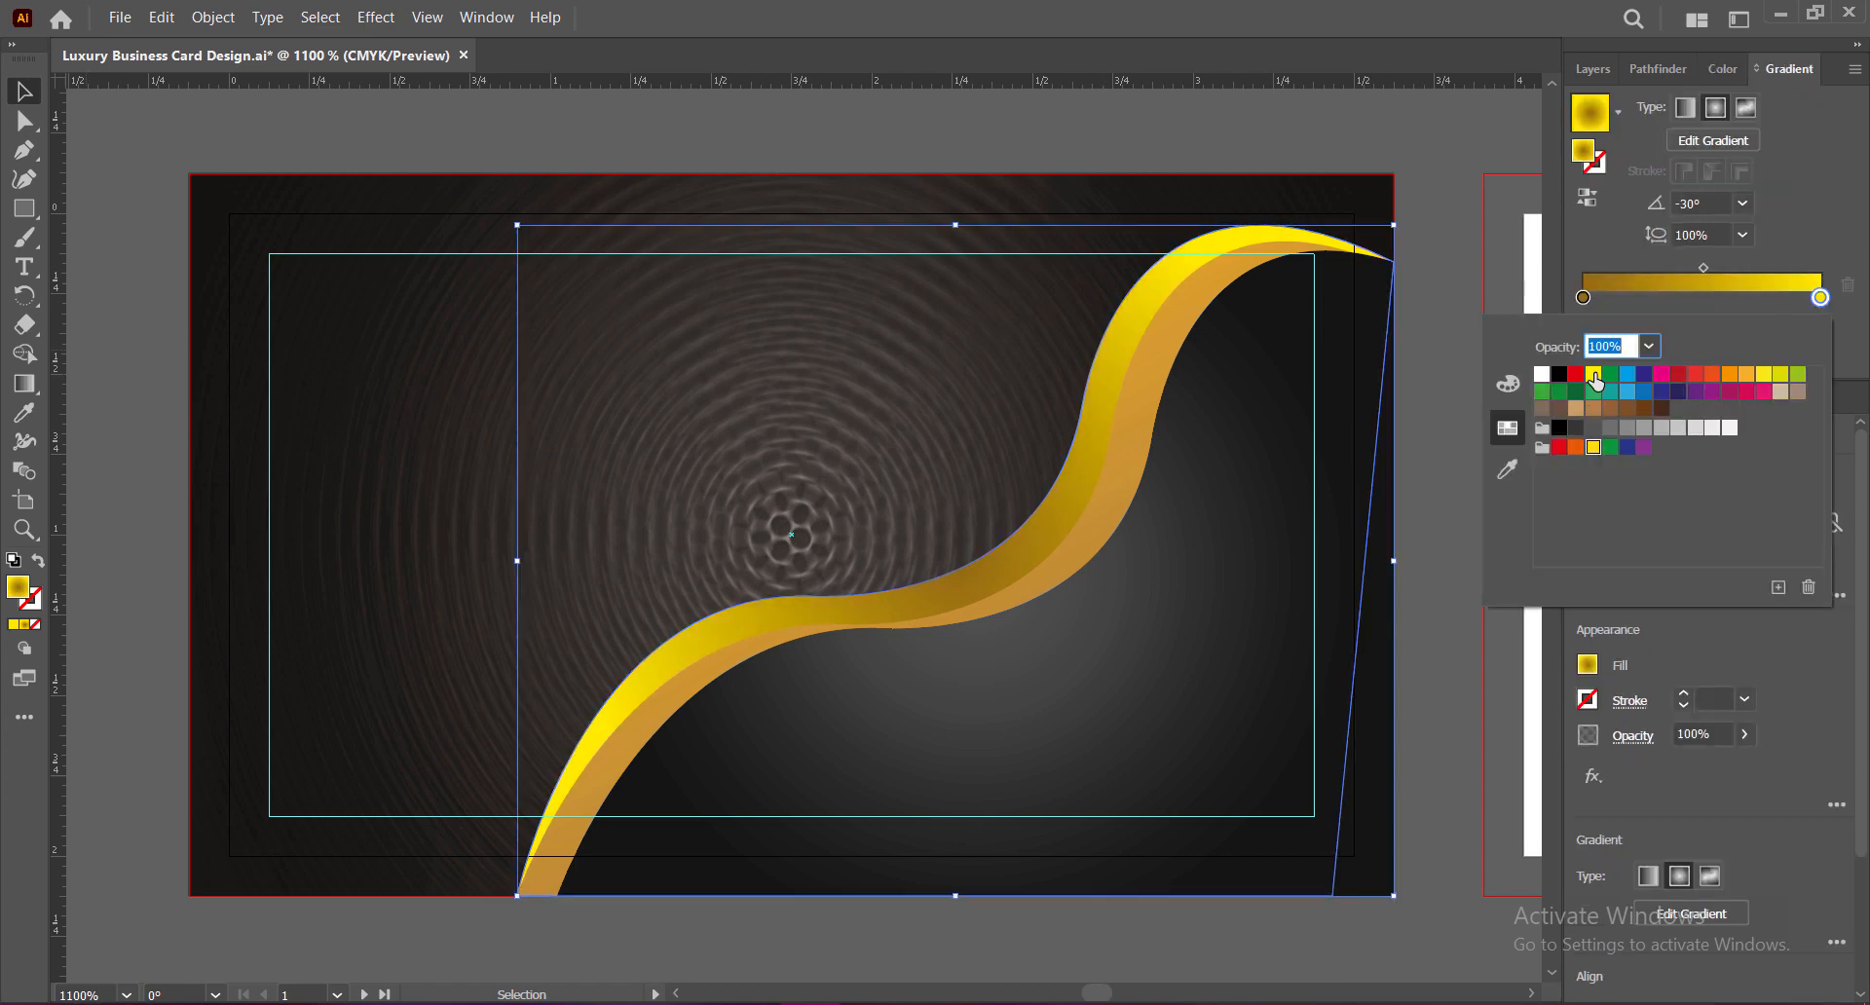
click(1436, 238)
click(1448, 255)
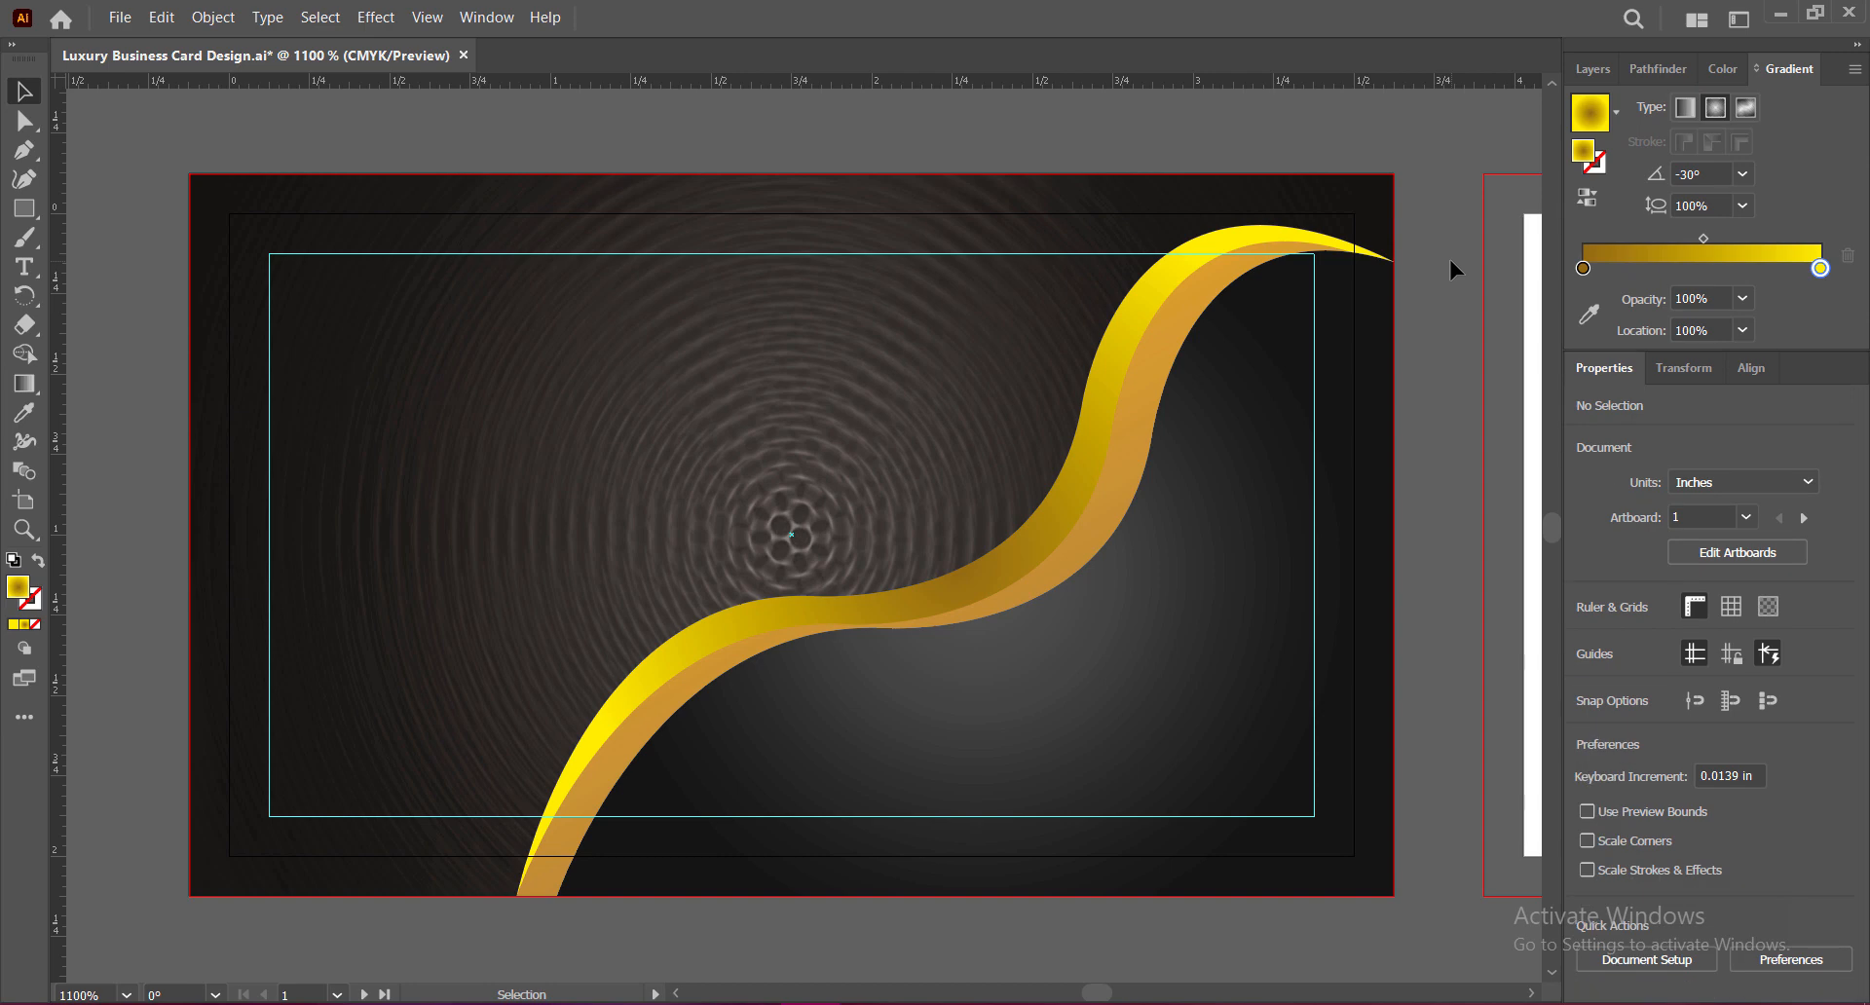
key(ctrl+s)
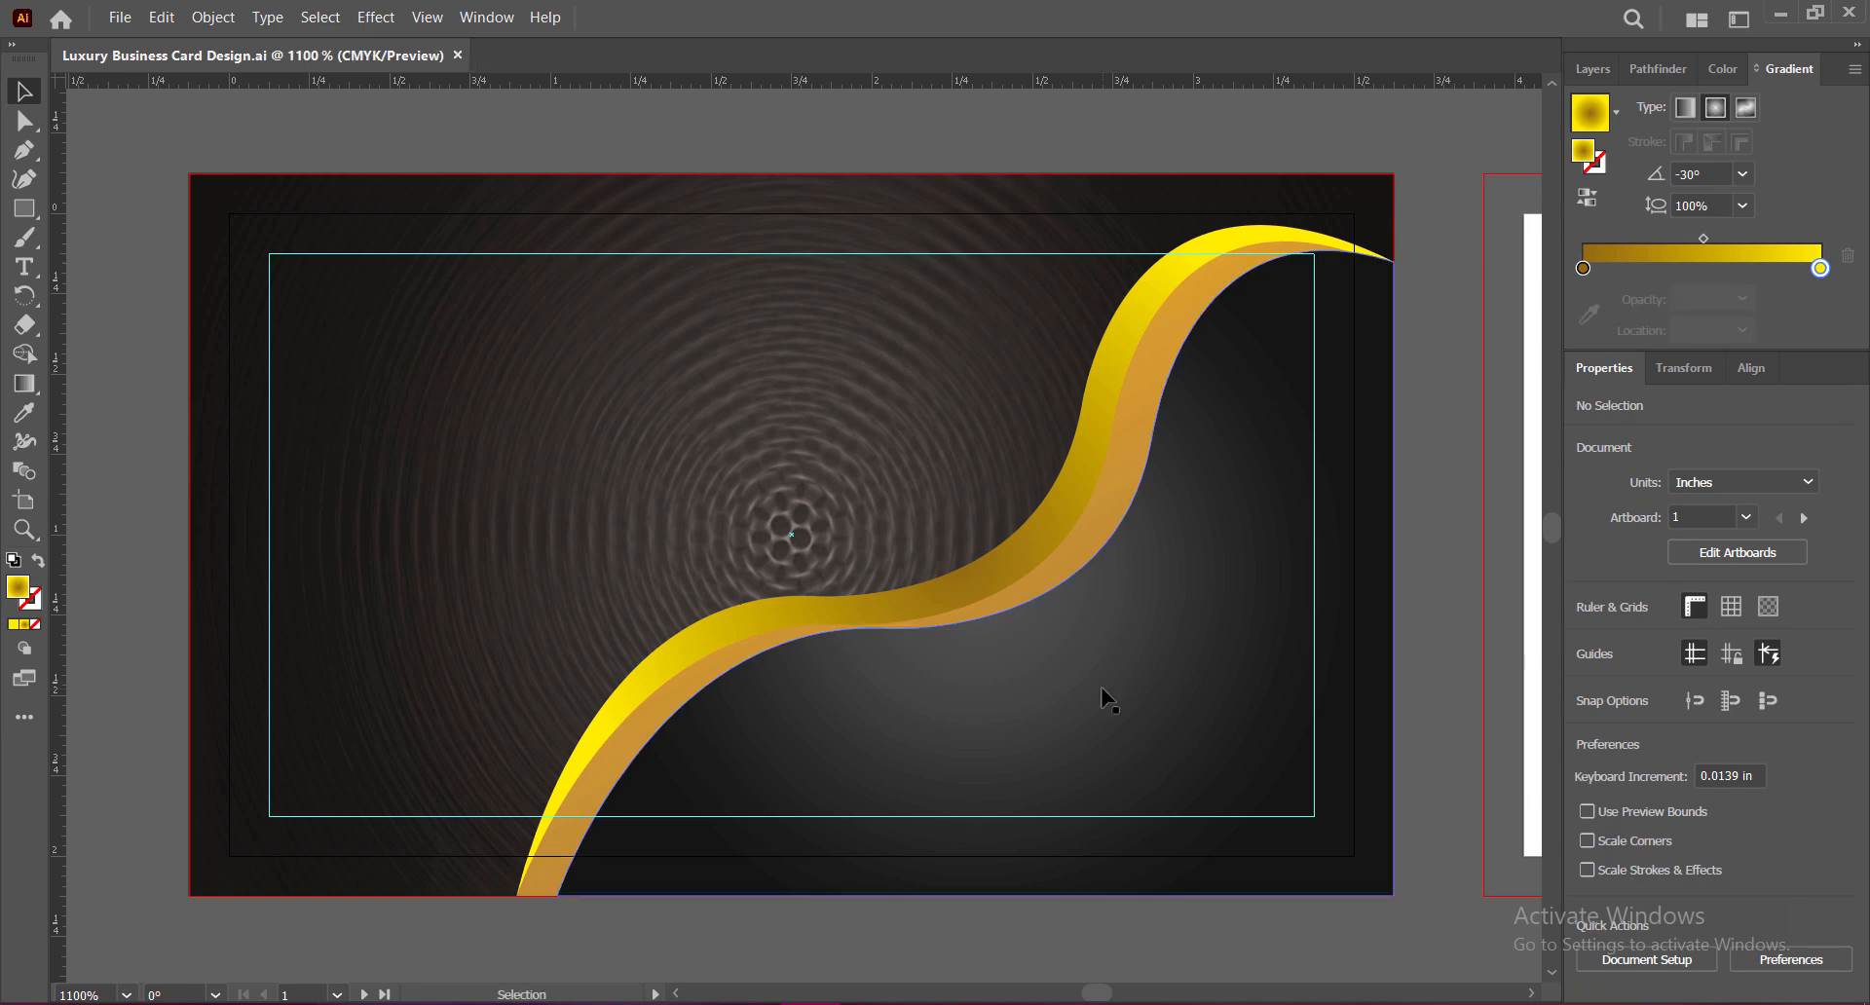
Step: Add an Inner Glow to the dark shape beneath the wave, with the glow colour set to black
click(1108, 698)
click(376, 16)
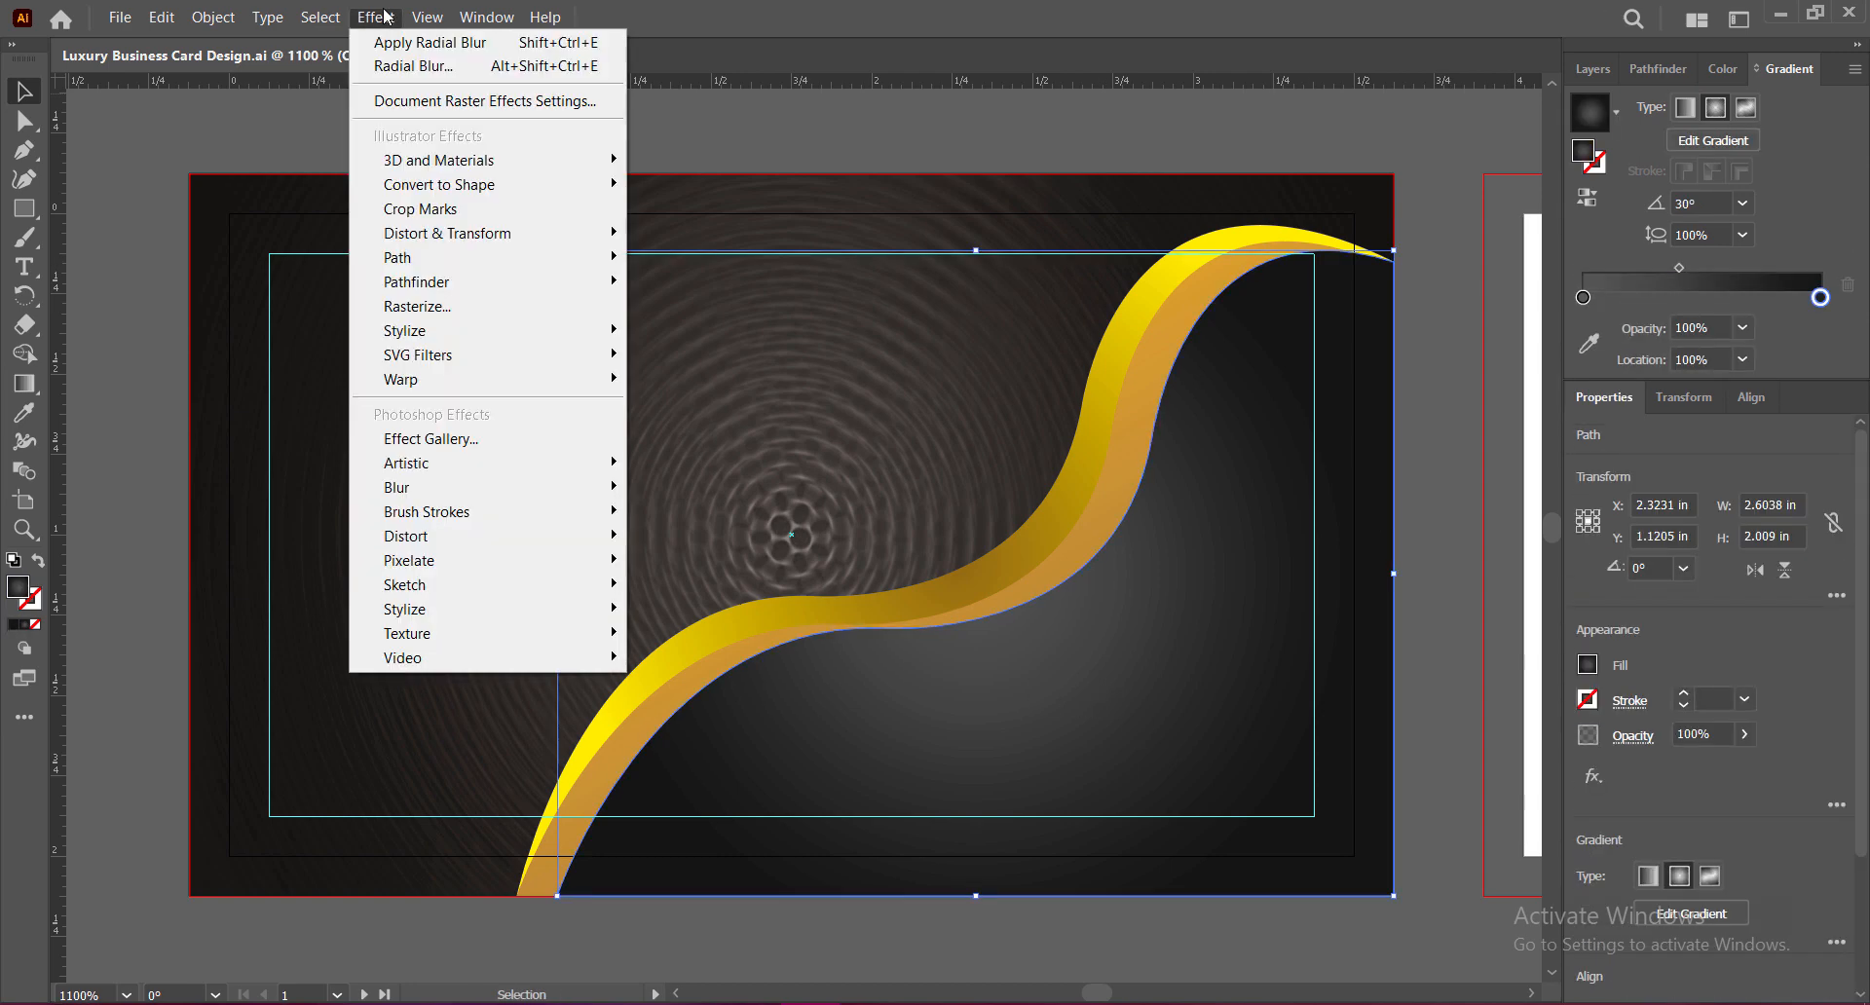
mouse_move(481, 339)
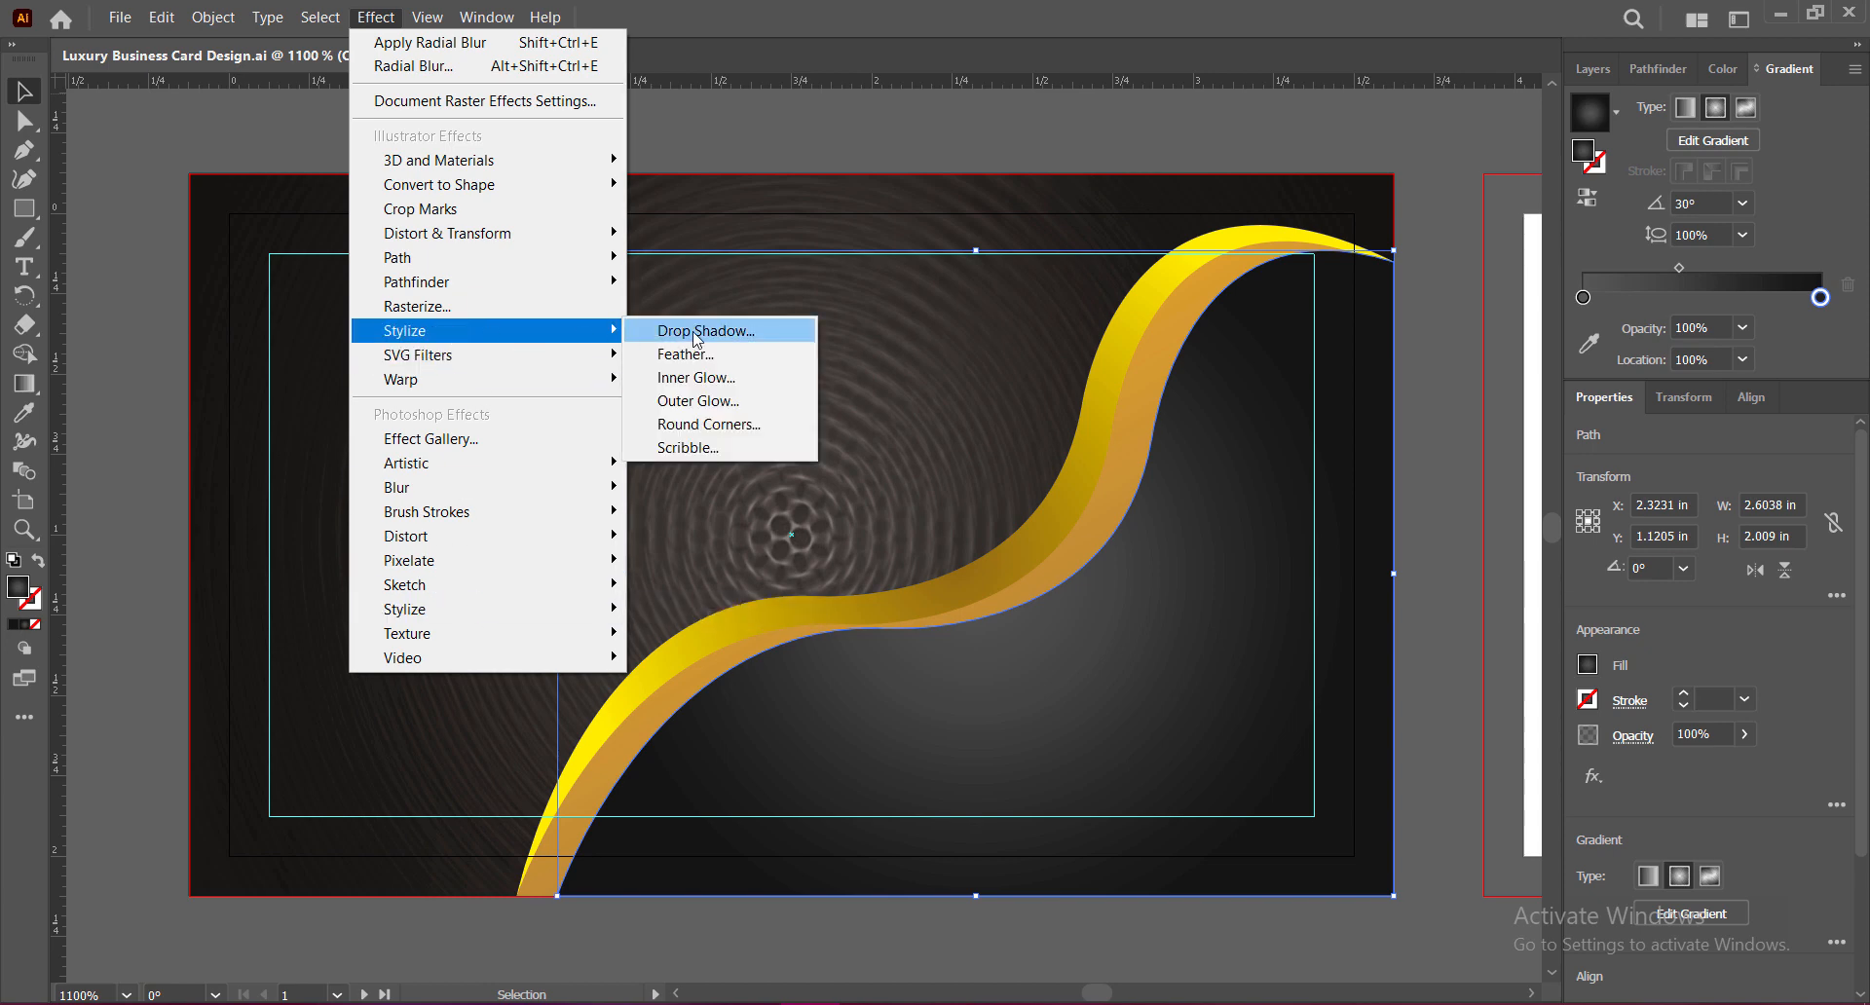
click(699, 377)
click(980, 438)
drag(1238, 674, 1155, 690)
click(1731, 393)
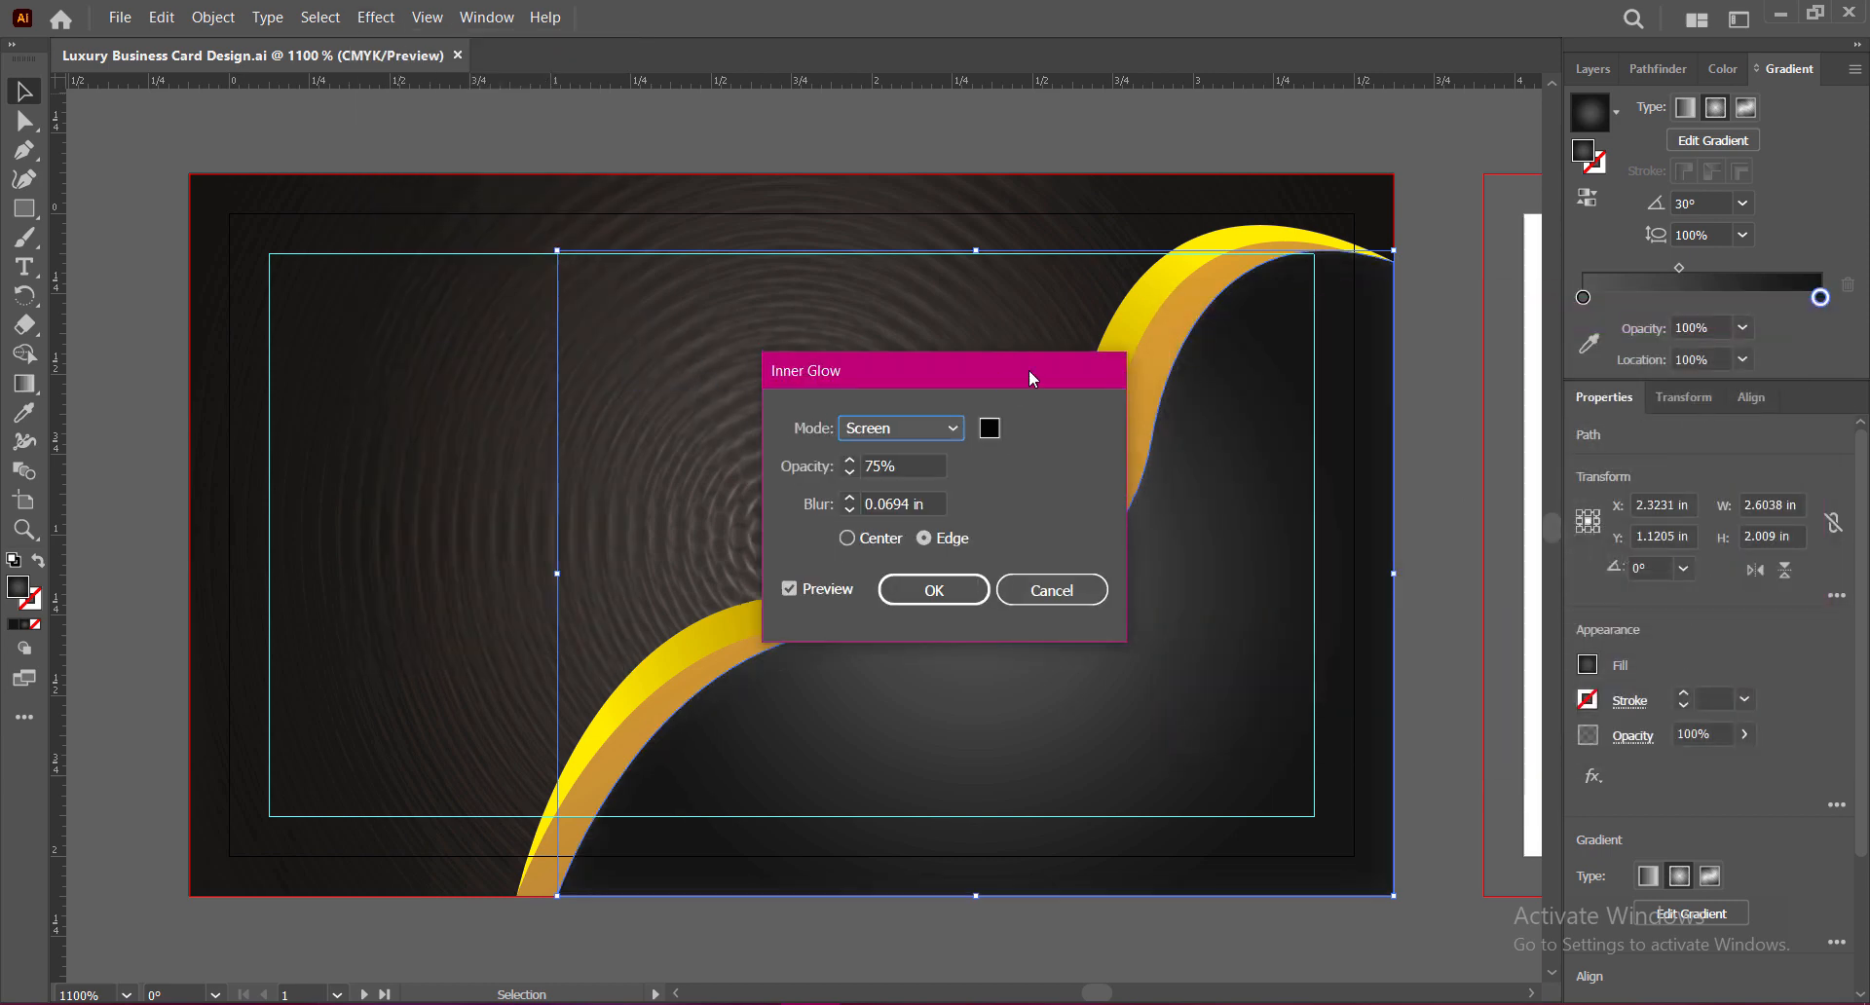
Step: Set the glow to Soft Light, 84% opacity and 0.125 in blur, apply it, and save
drag(809, 370, 1165, 286)
click(1248, 344)
click(1251, 407)
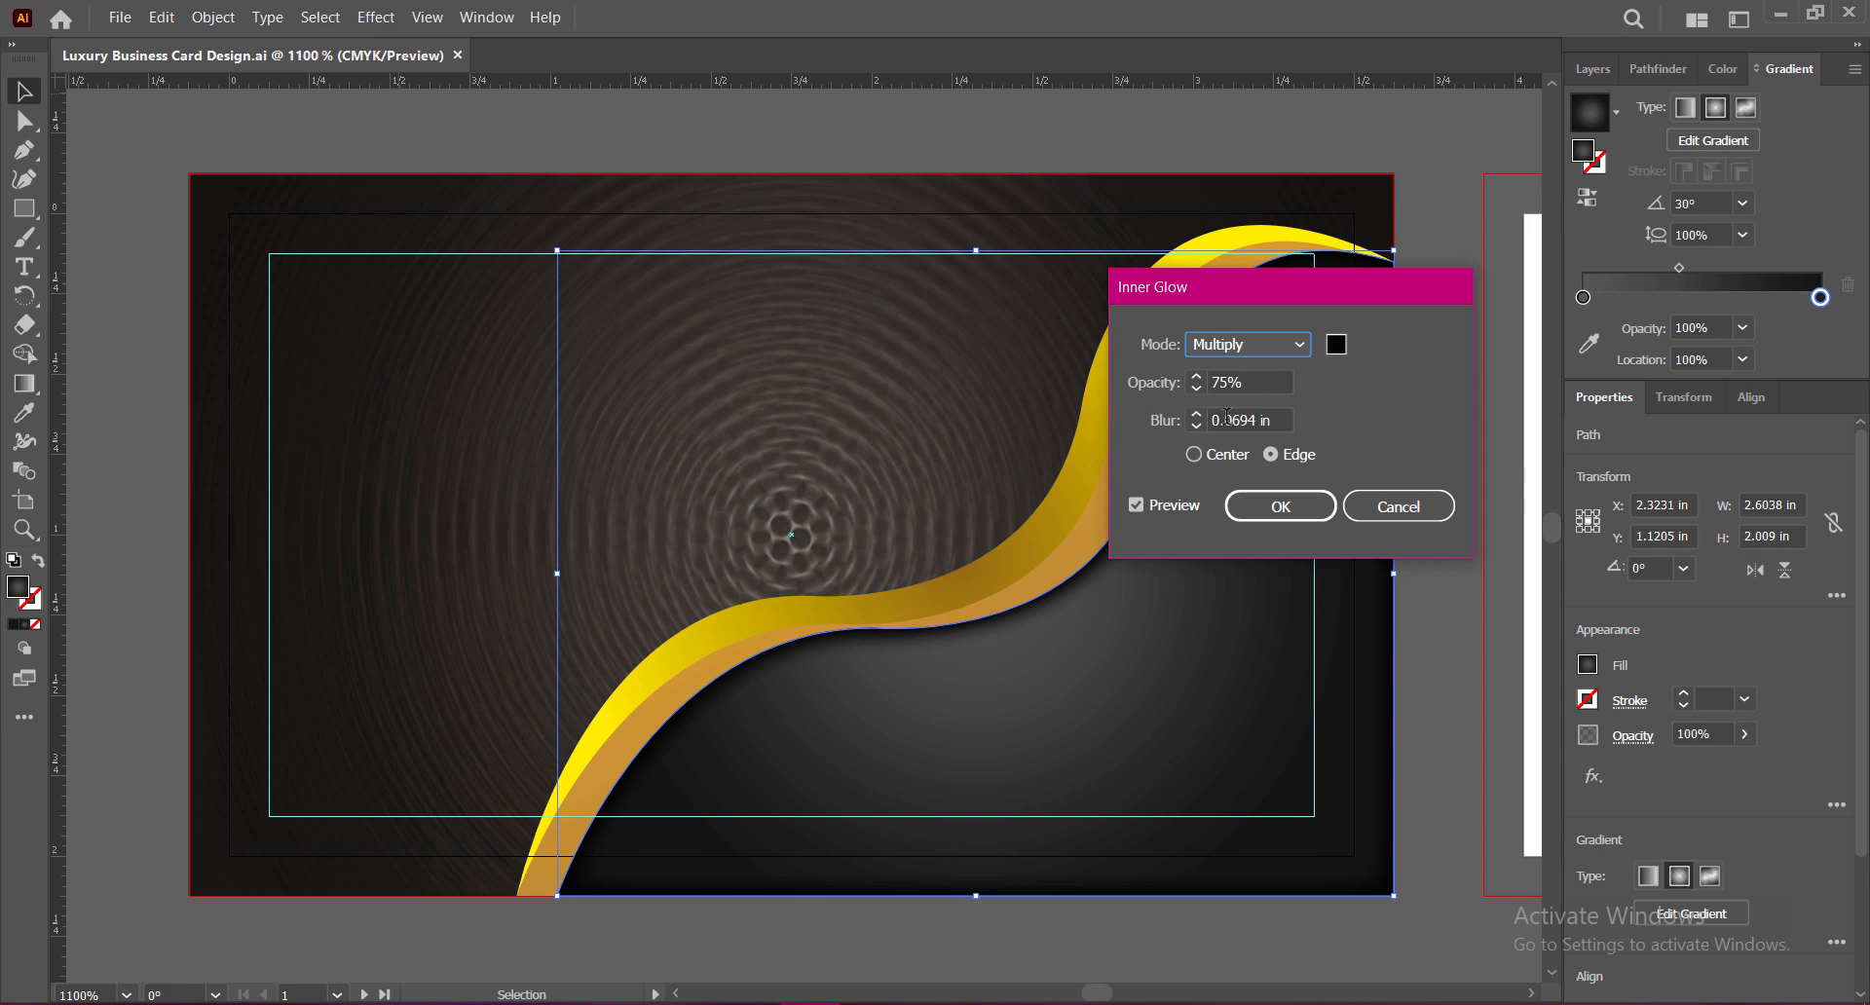
click(1197, 415)
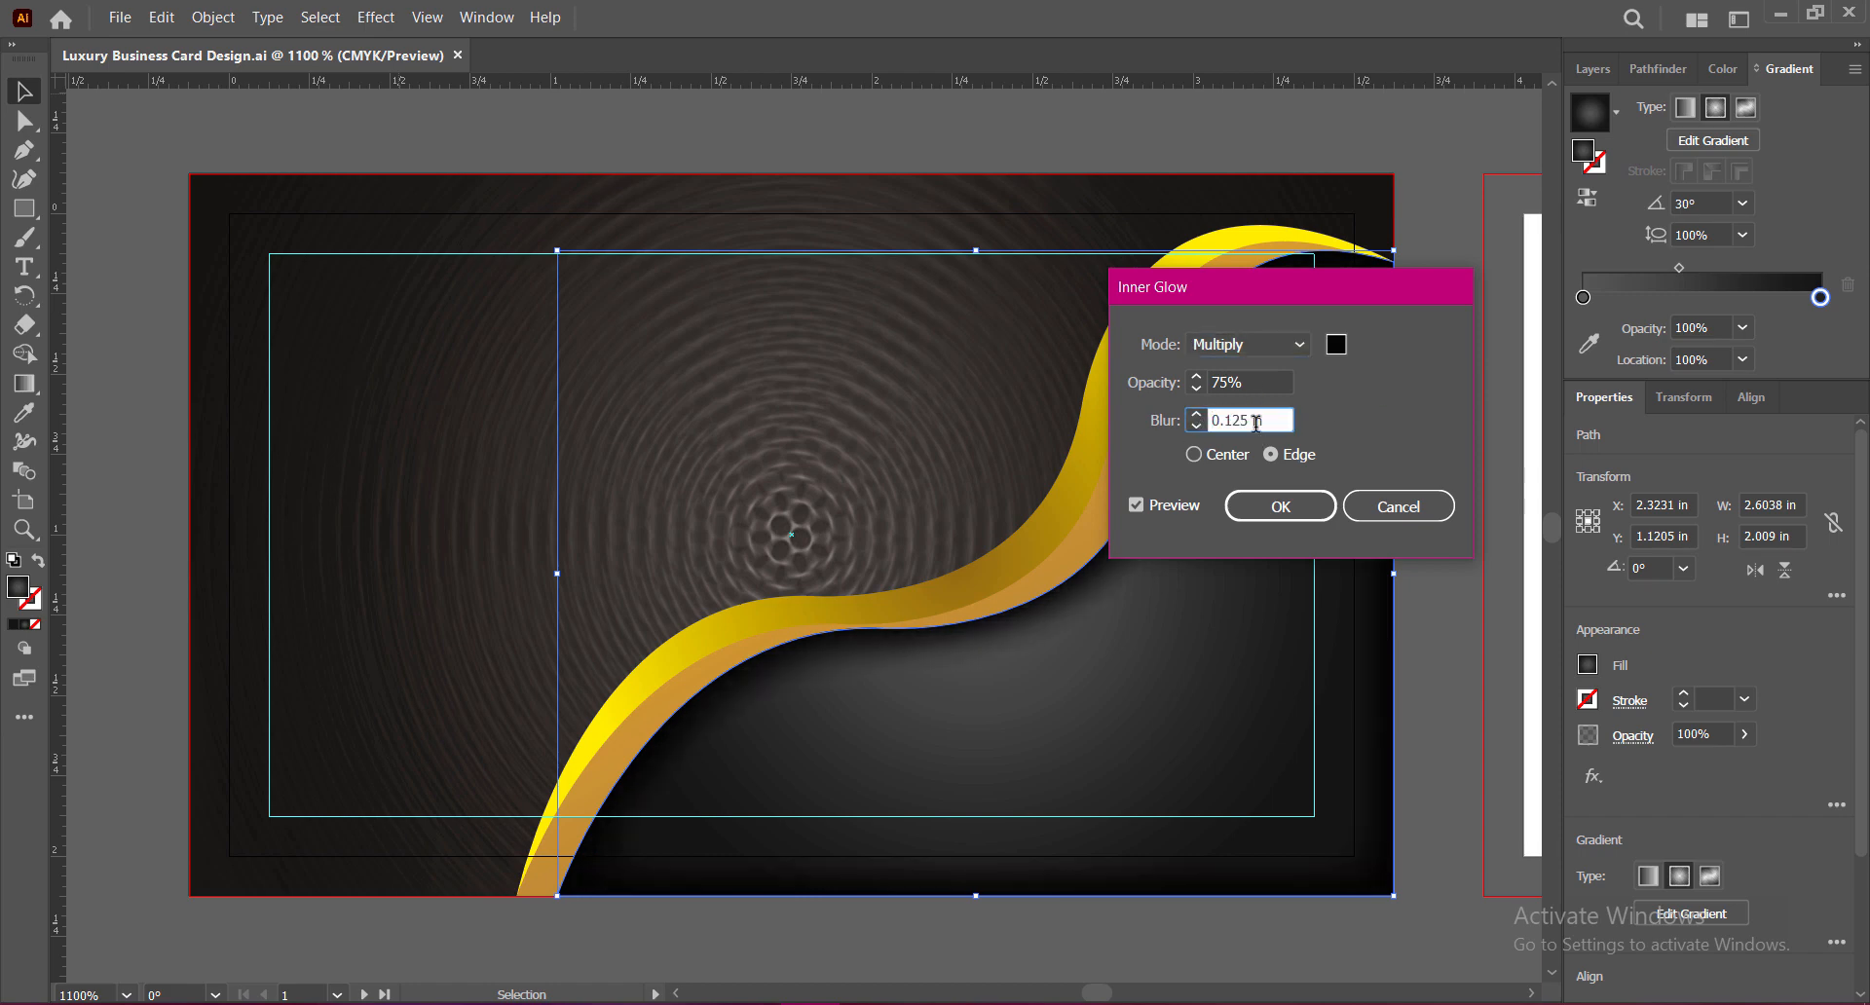
click(1247, 344)
click(1231, 371)
click(1248, 344)
click(1235, 508)
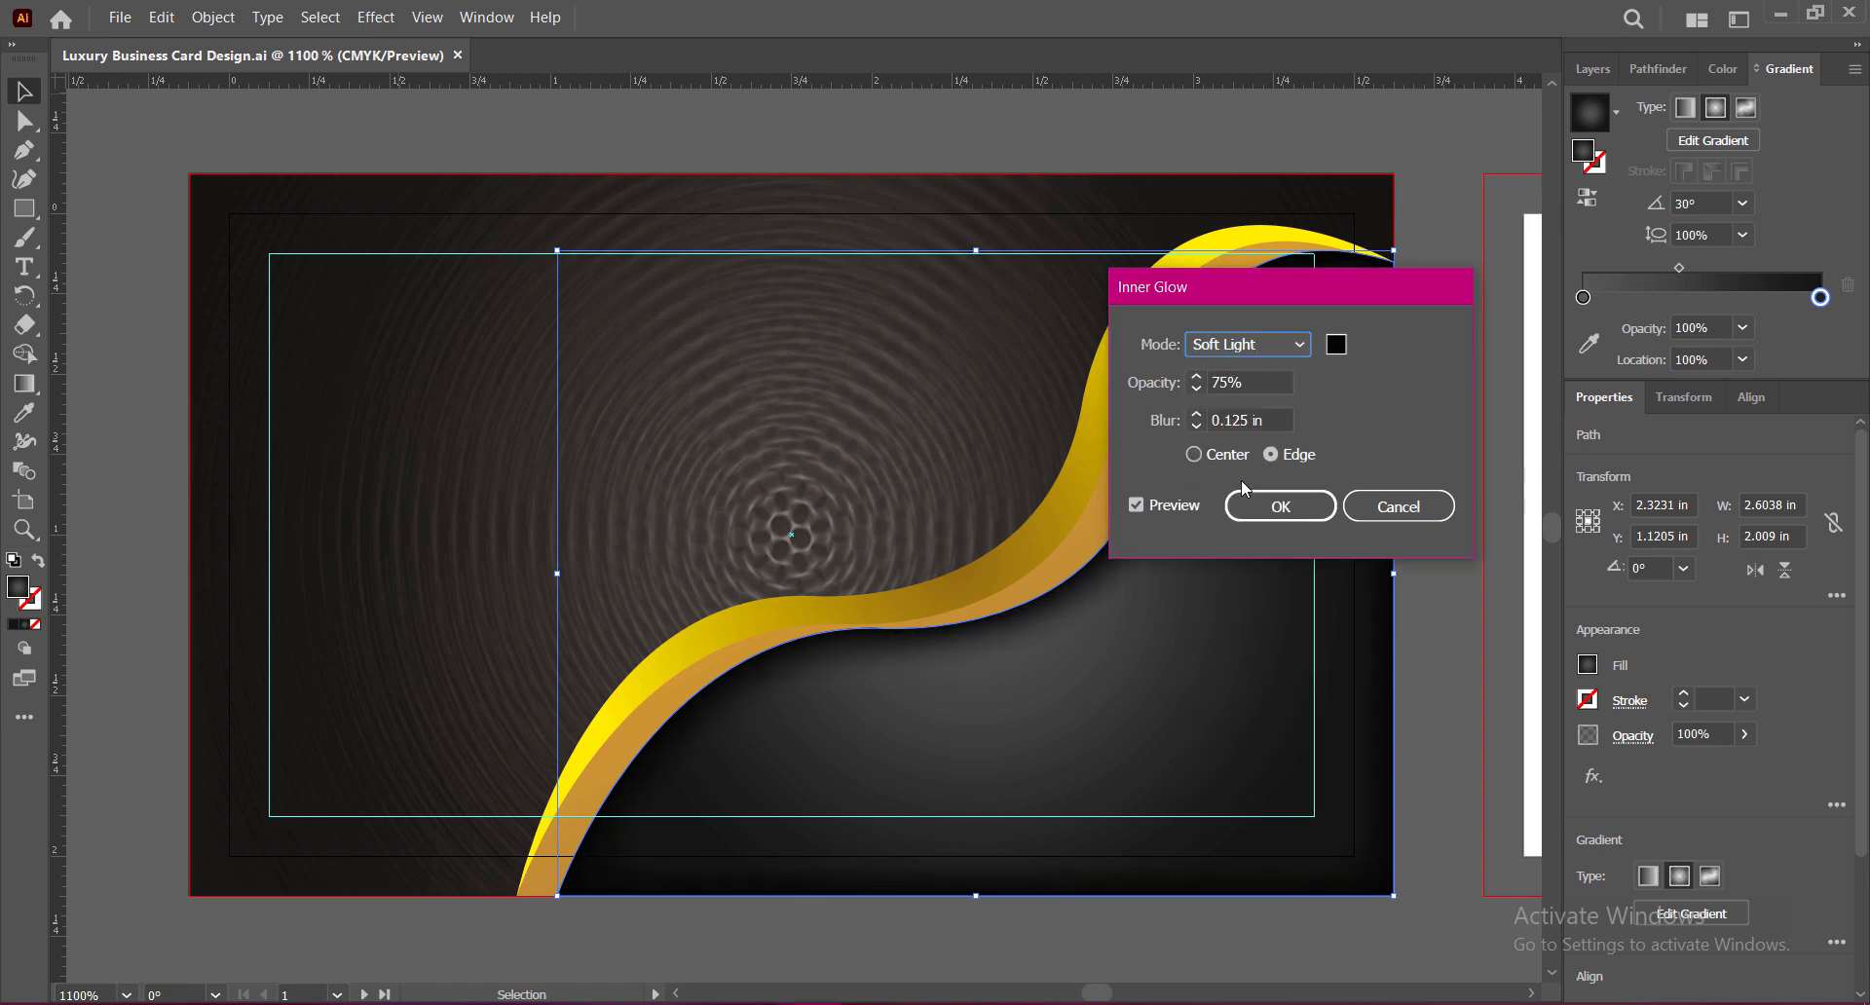
click(1202, 382)
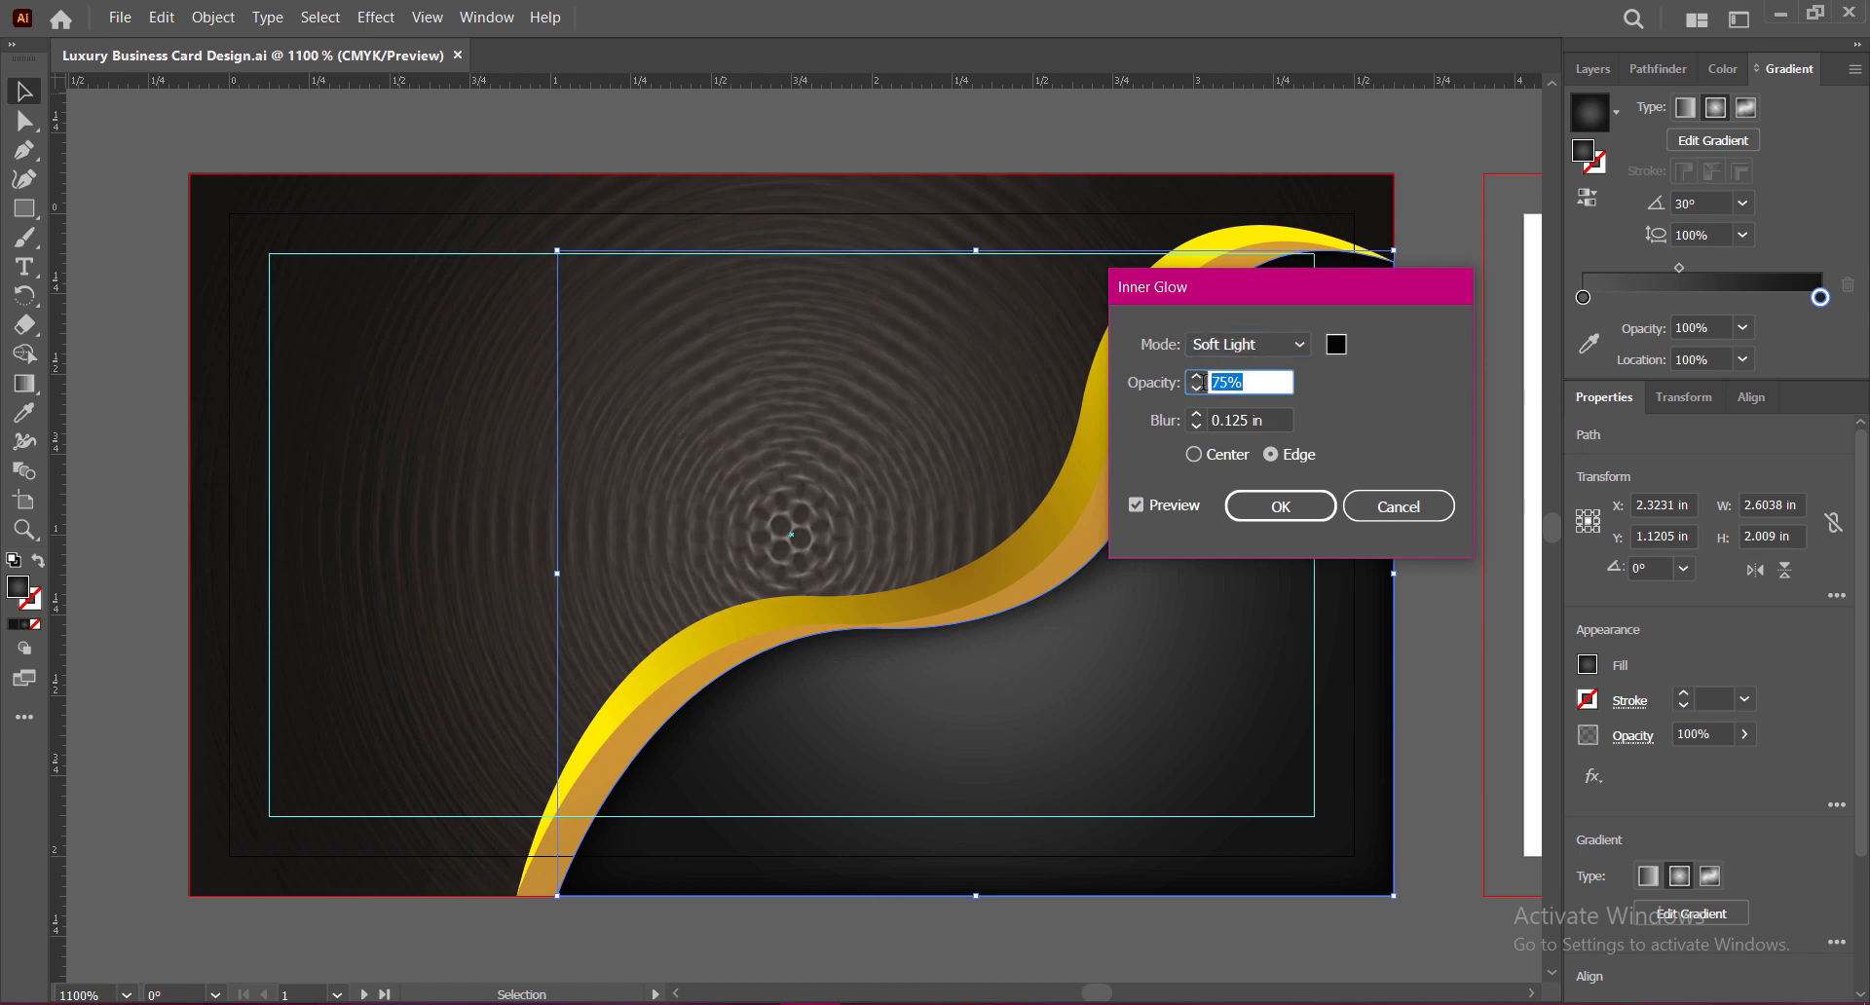
text(84)
click(1271, 417)
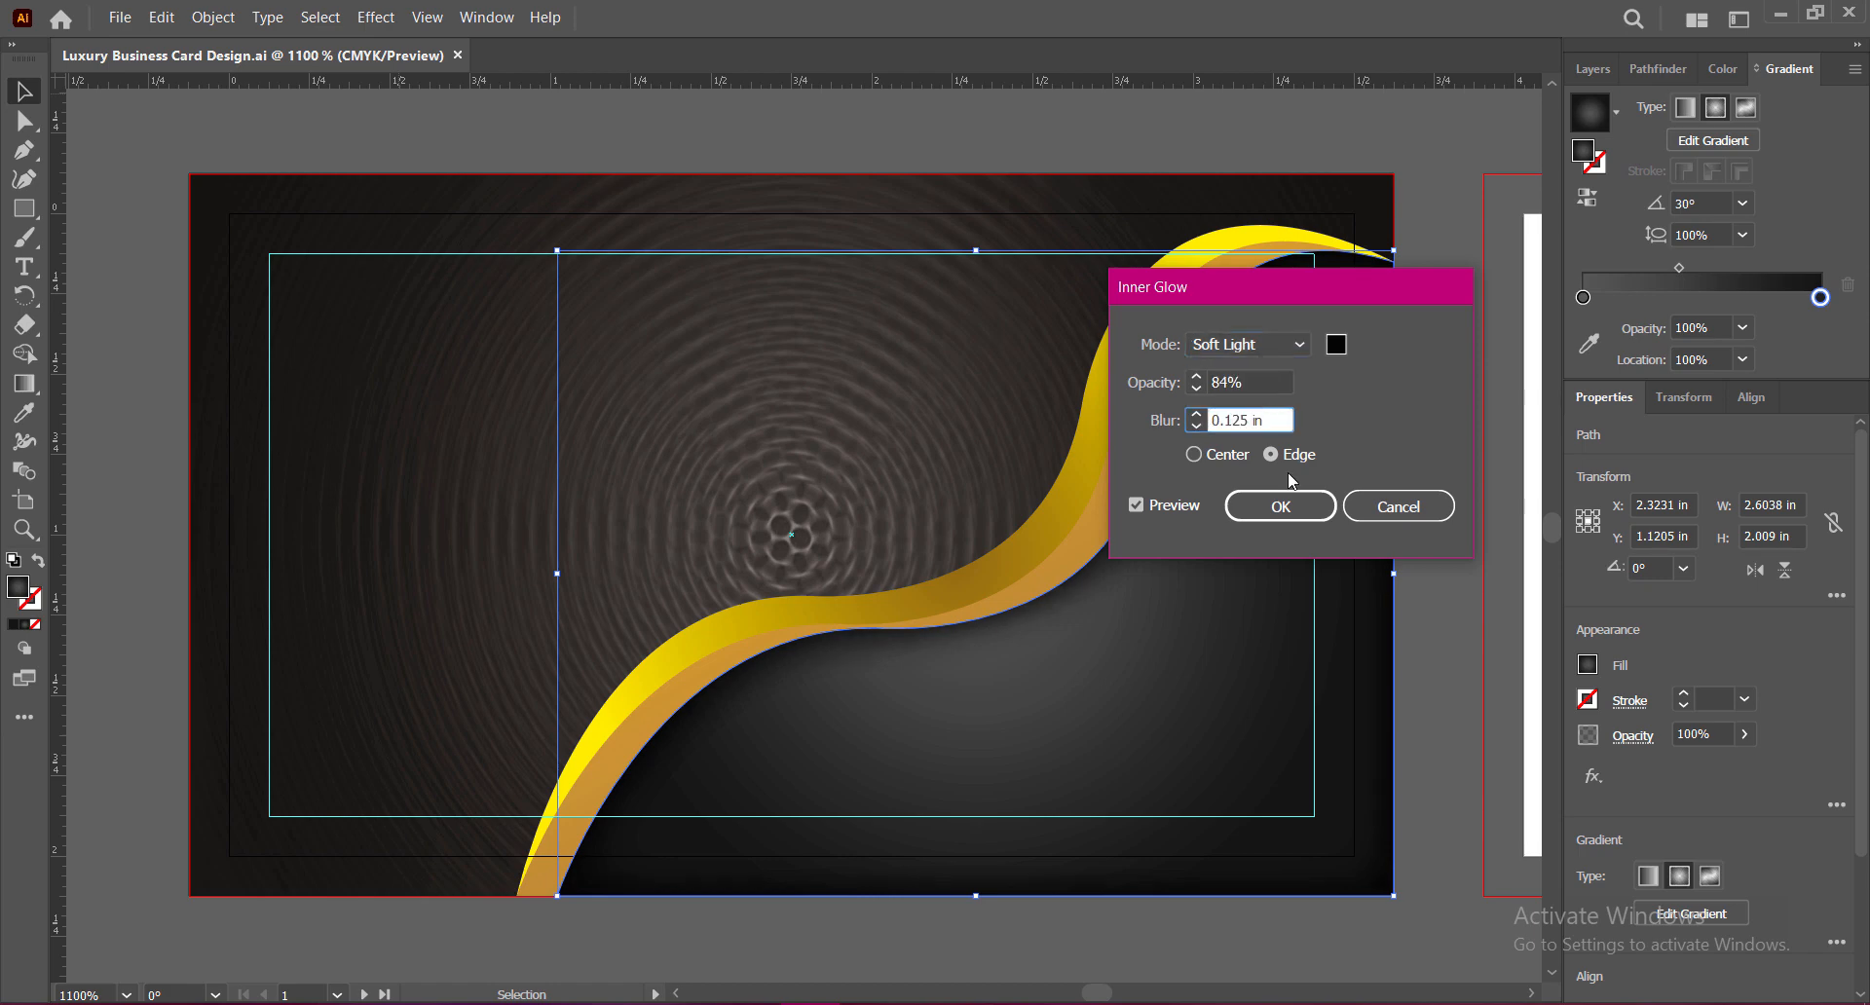
click(1281, 506)
click(1428, 488)
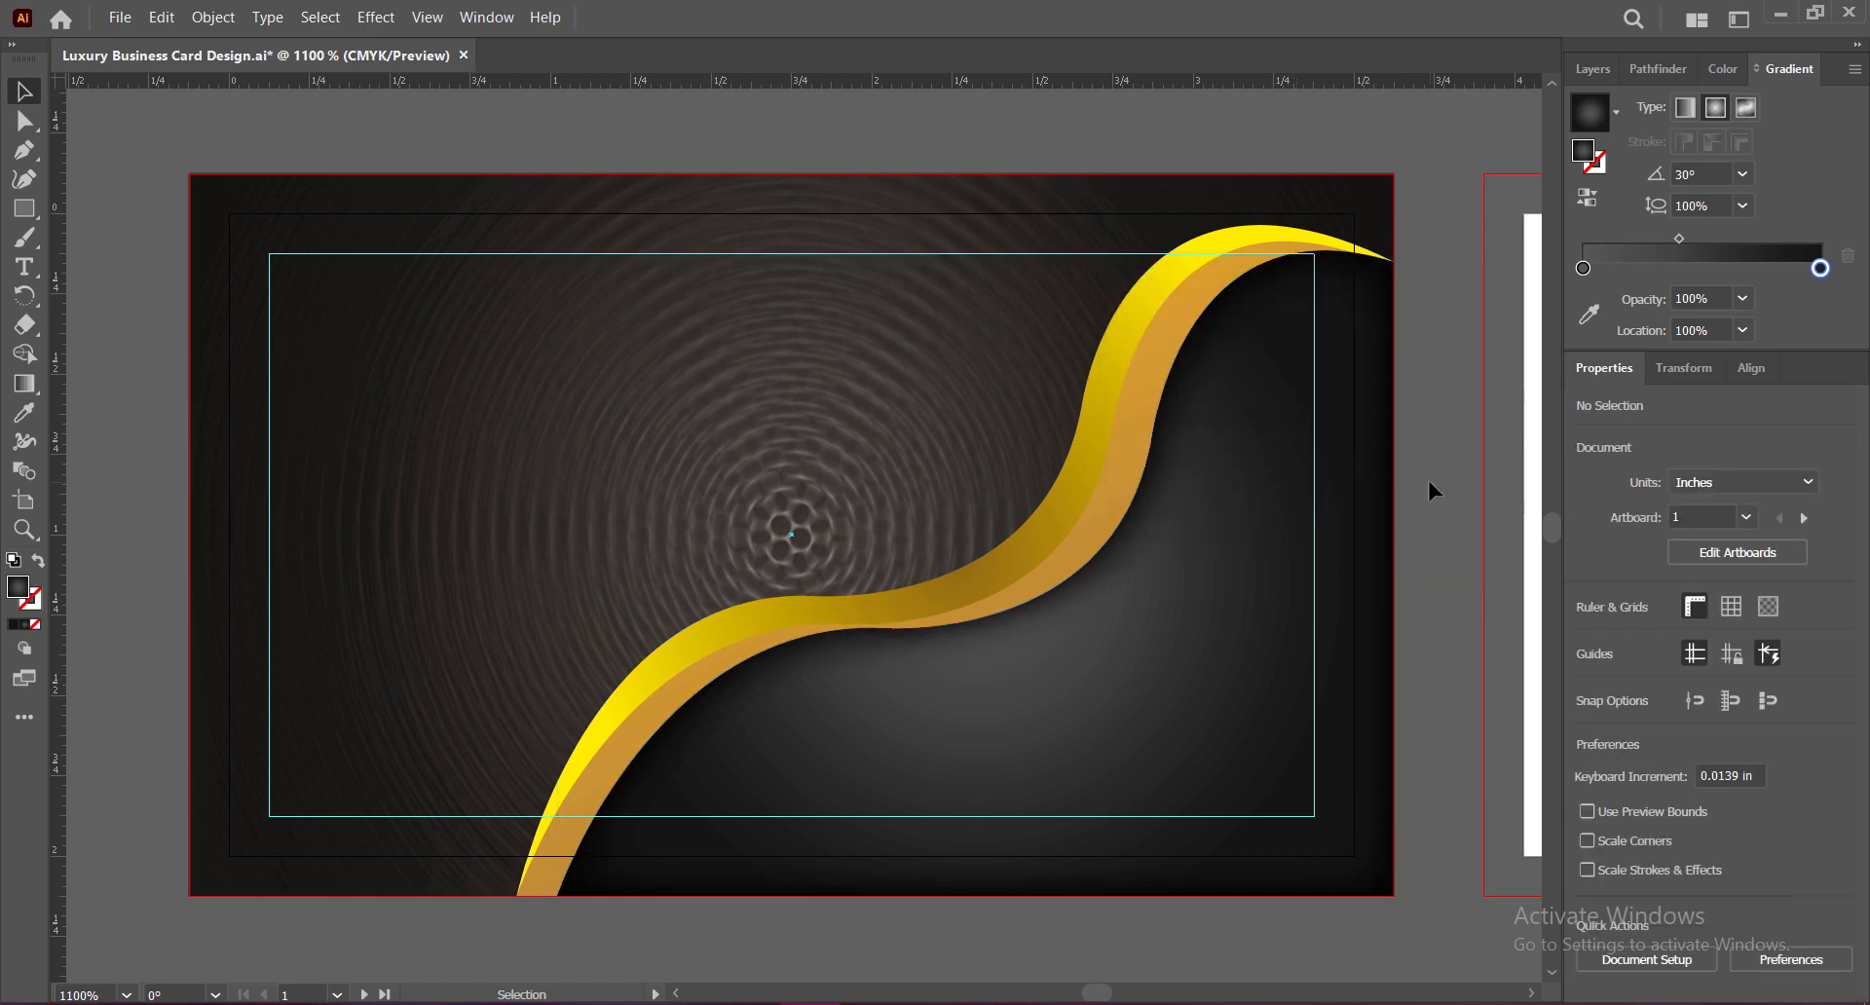
key(ctrl+s)
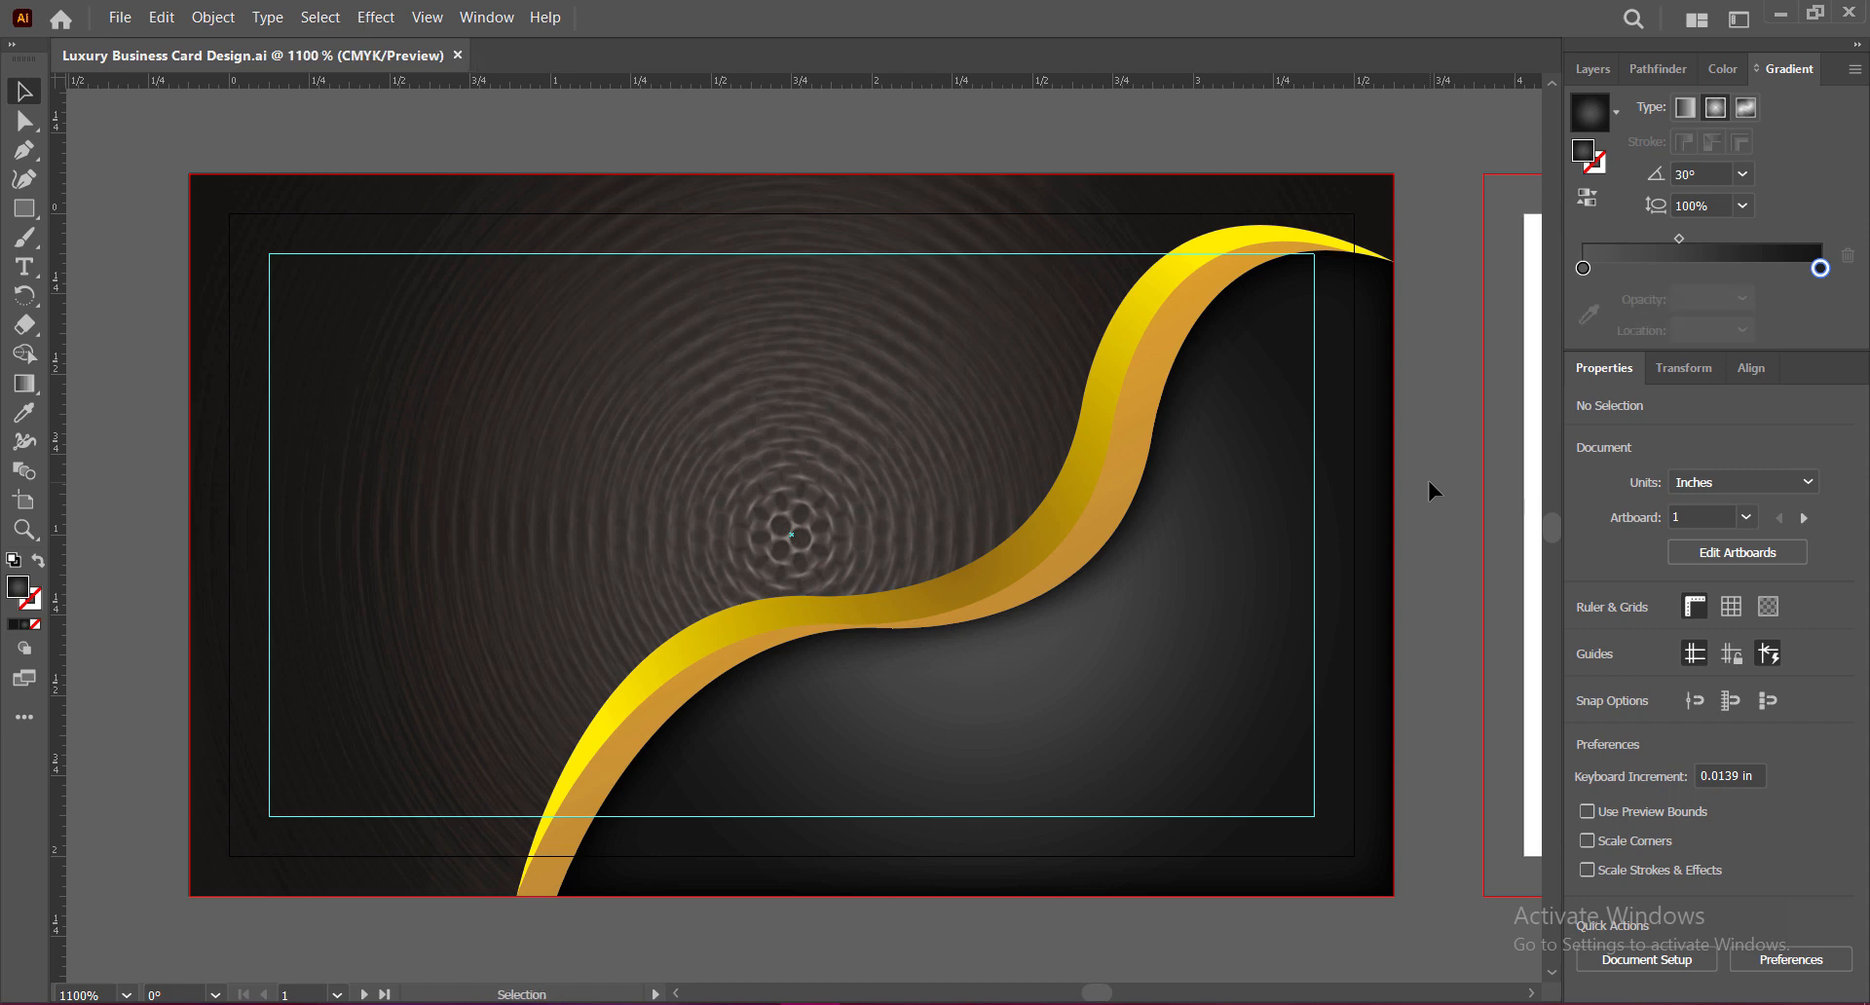
Step: Raise the Inner Glow opacity to 90%, keep the 0.125 in blur, and save
click(1278, 663)
click(1619, 777)
key(Tab)
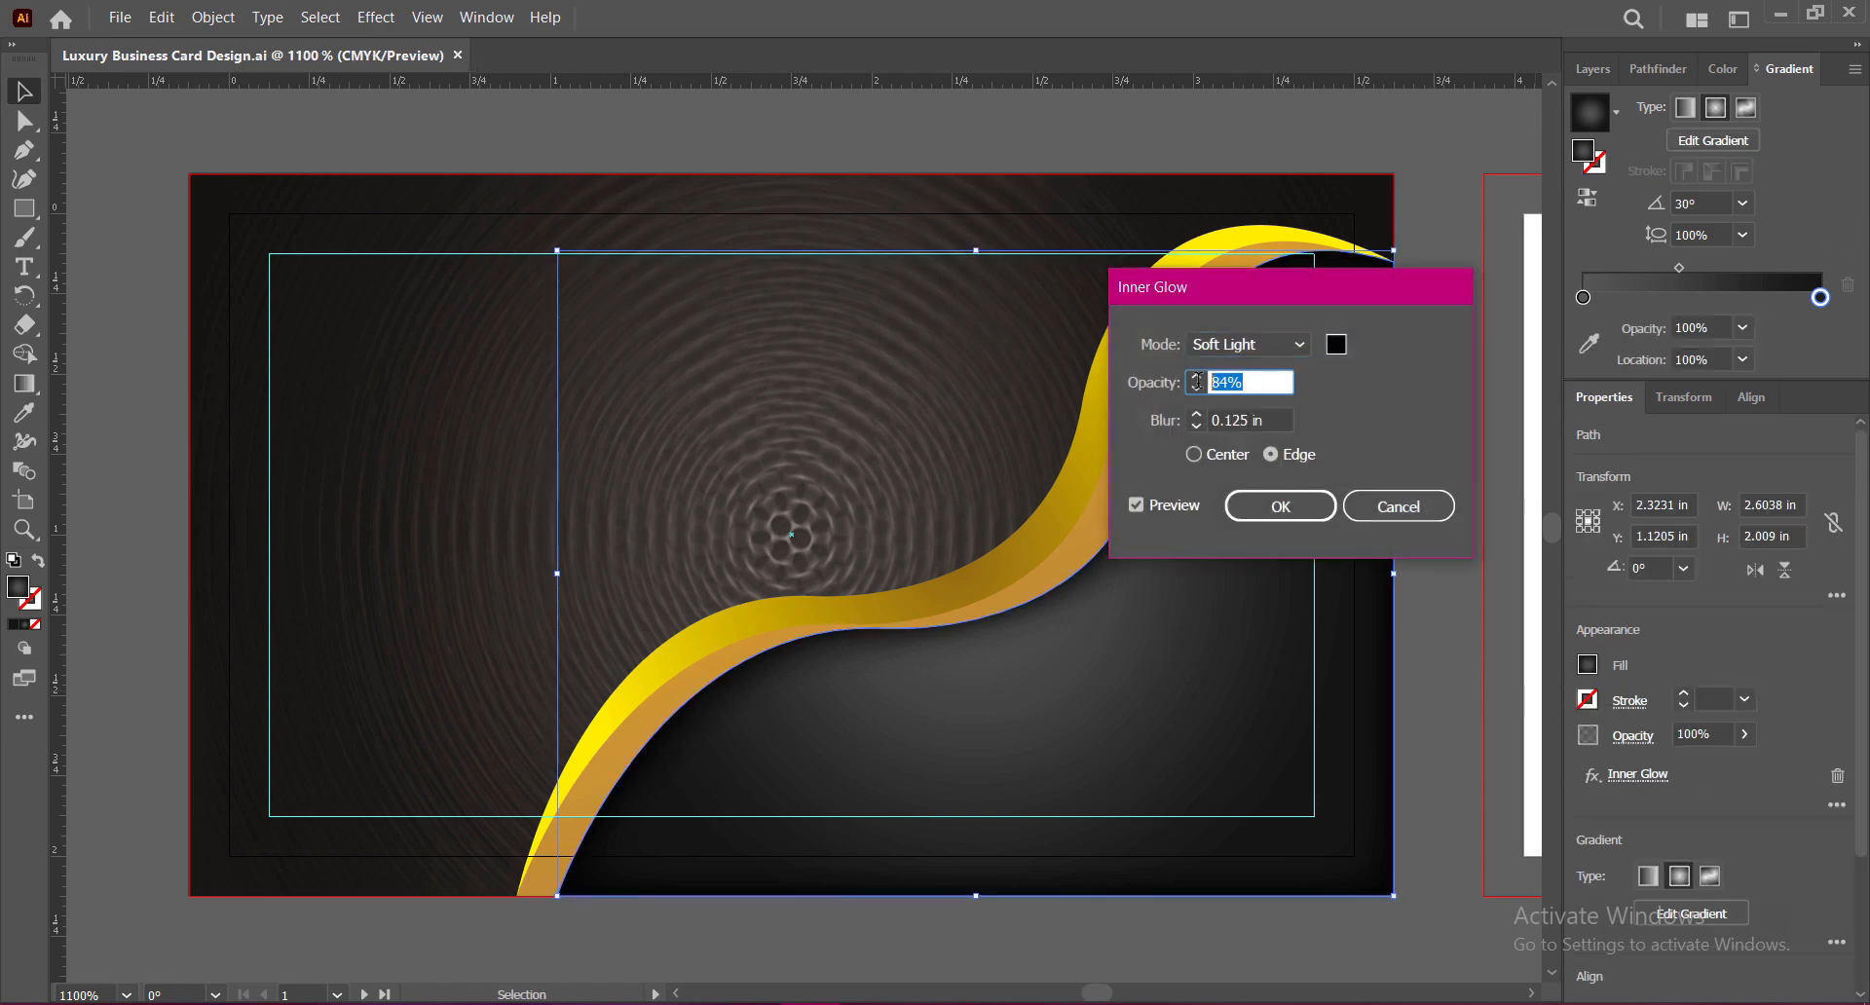
text(90)
click(1197, 415)
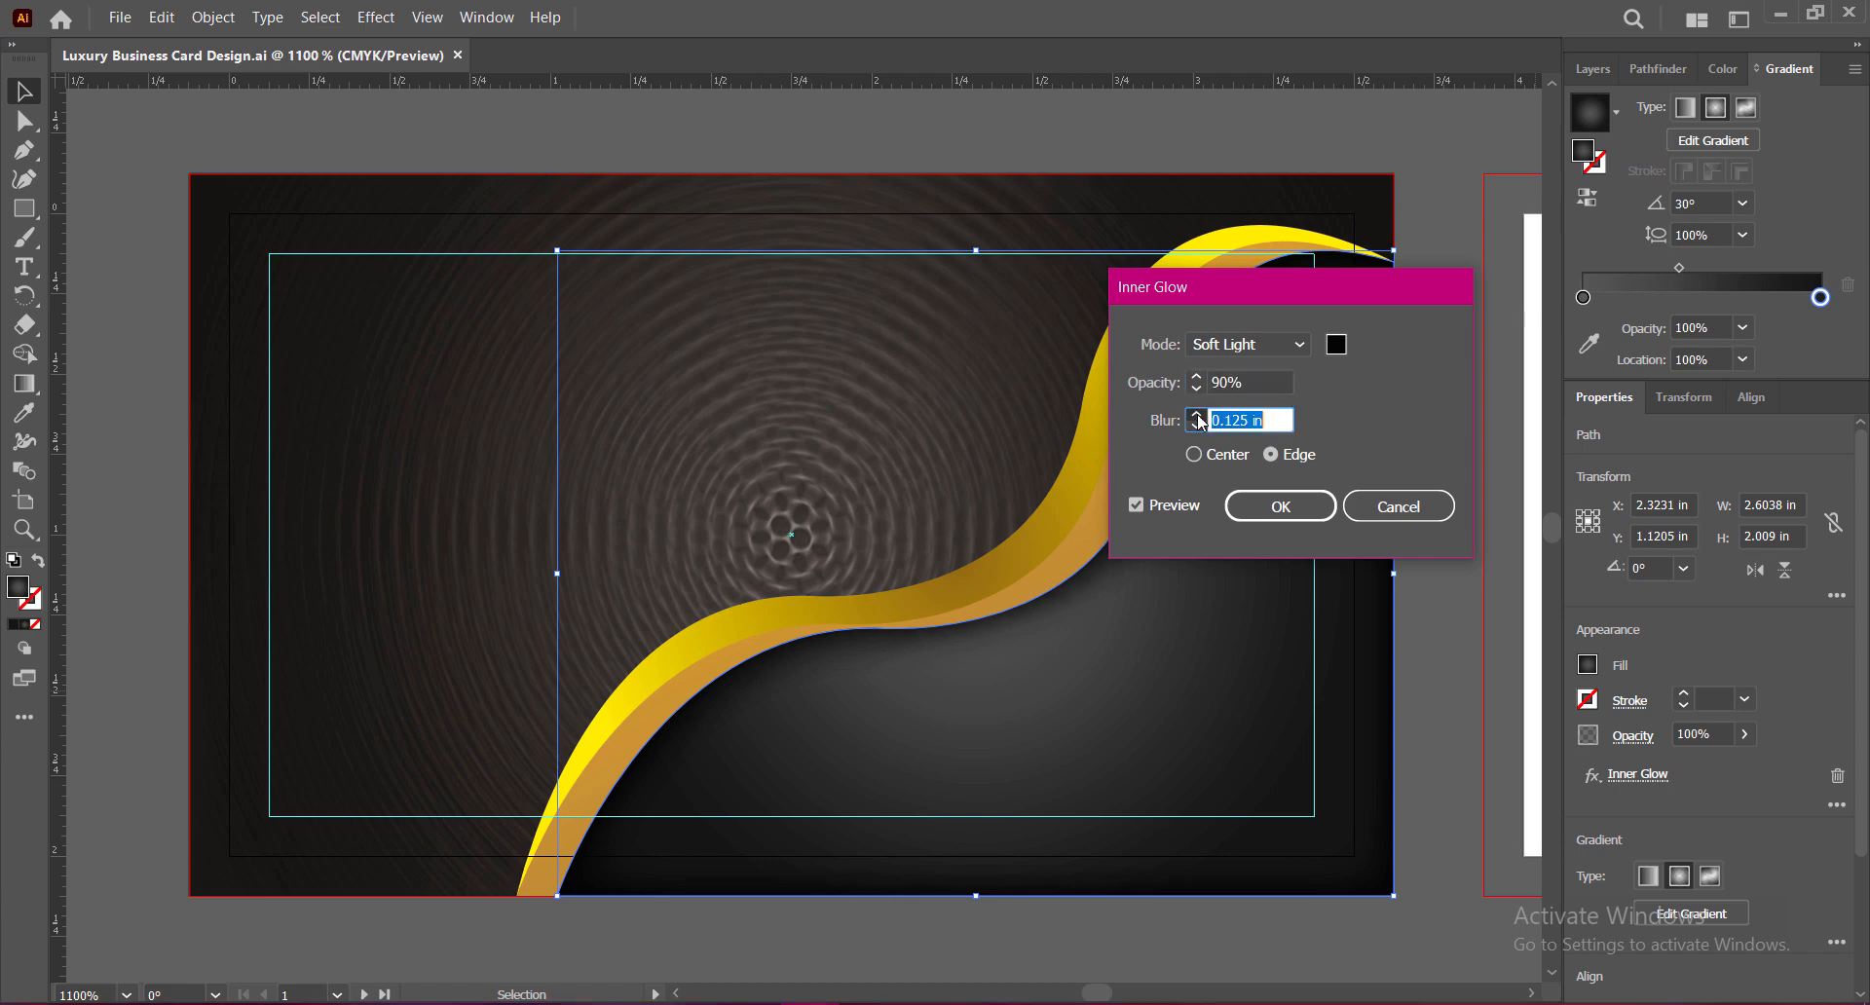
click(1197, 426)
click(1280, 505)
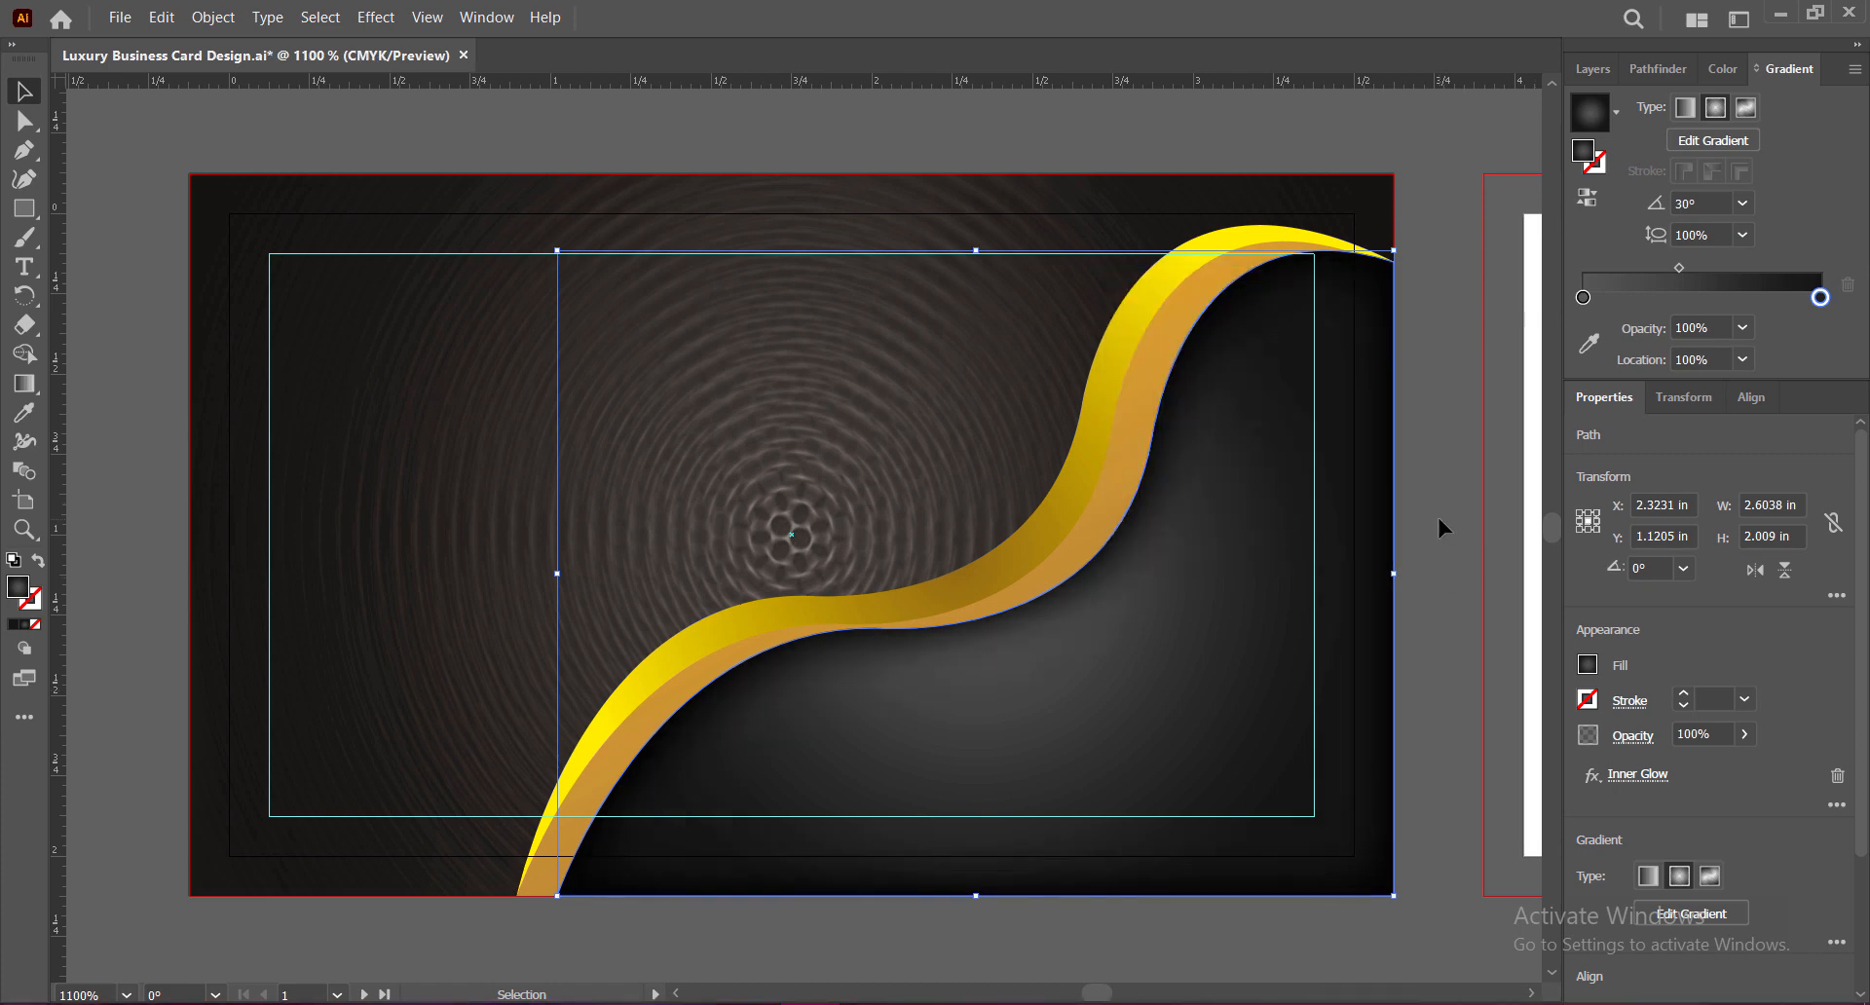
click(1422, 526)
key(ctrl+s)
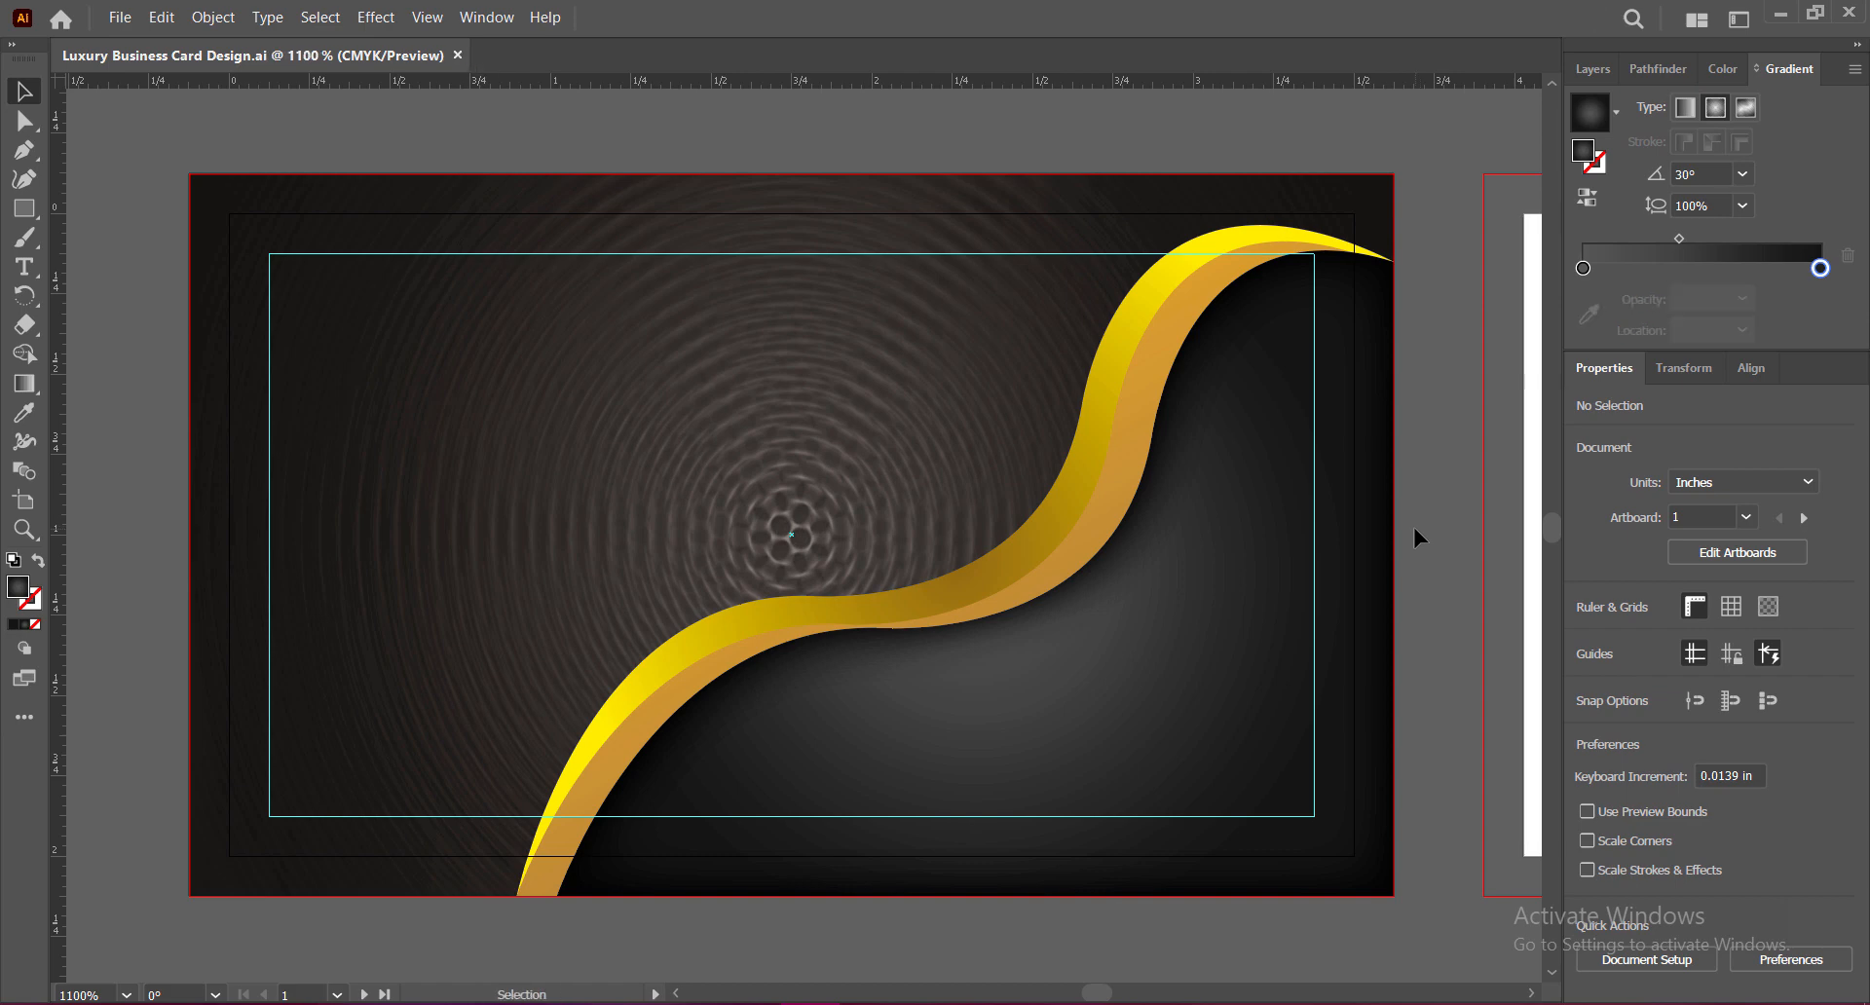
Step: Prepare the Rectangle tool with no fill and a gradient outline
click(24, 209)
click(35, 625)
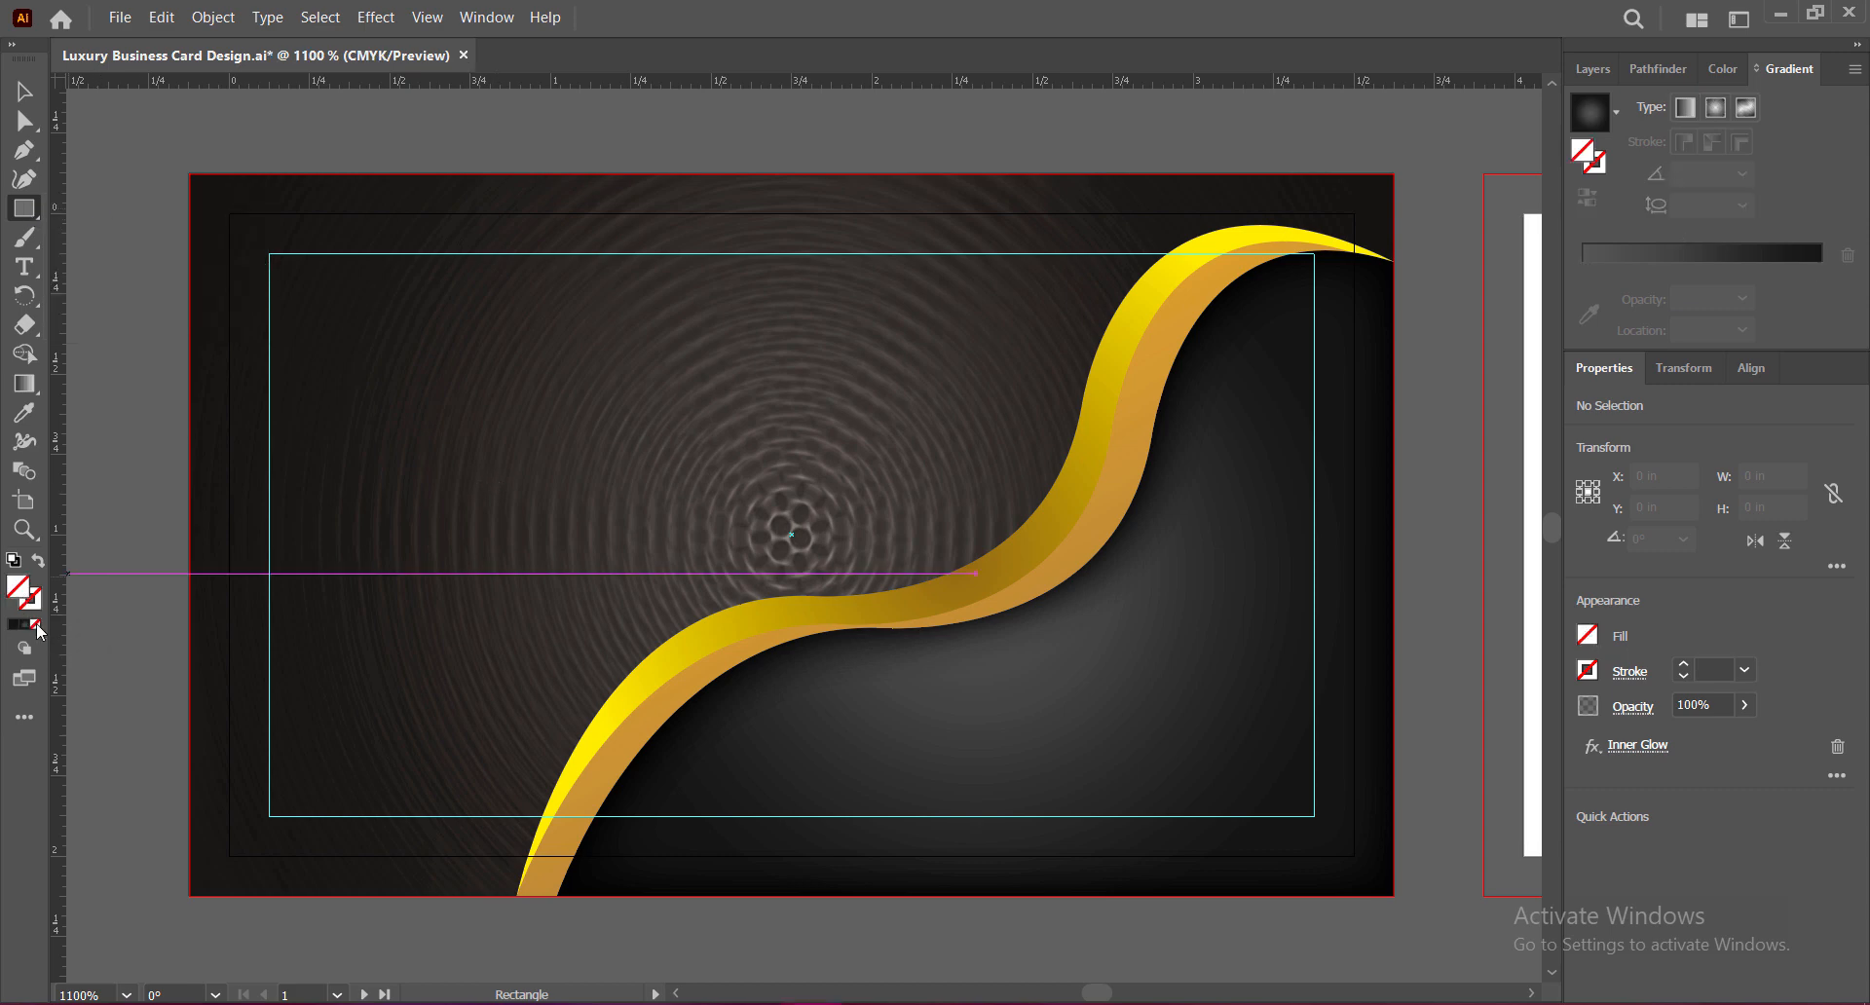
click(31, 604)
click(12, 624)
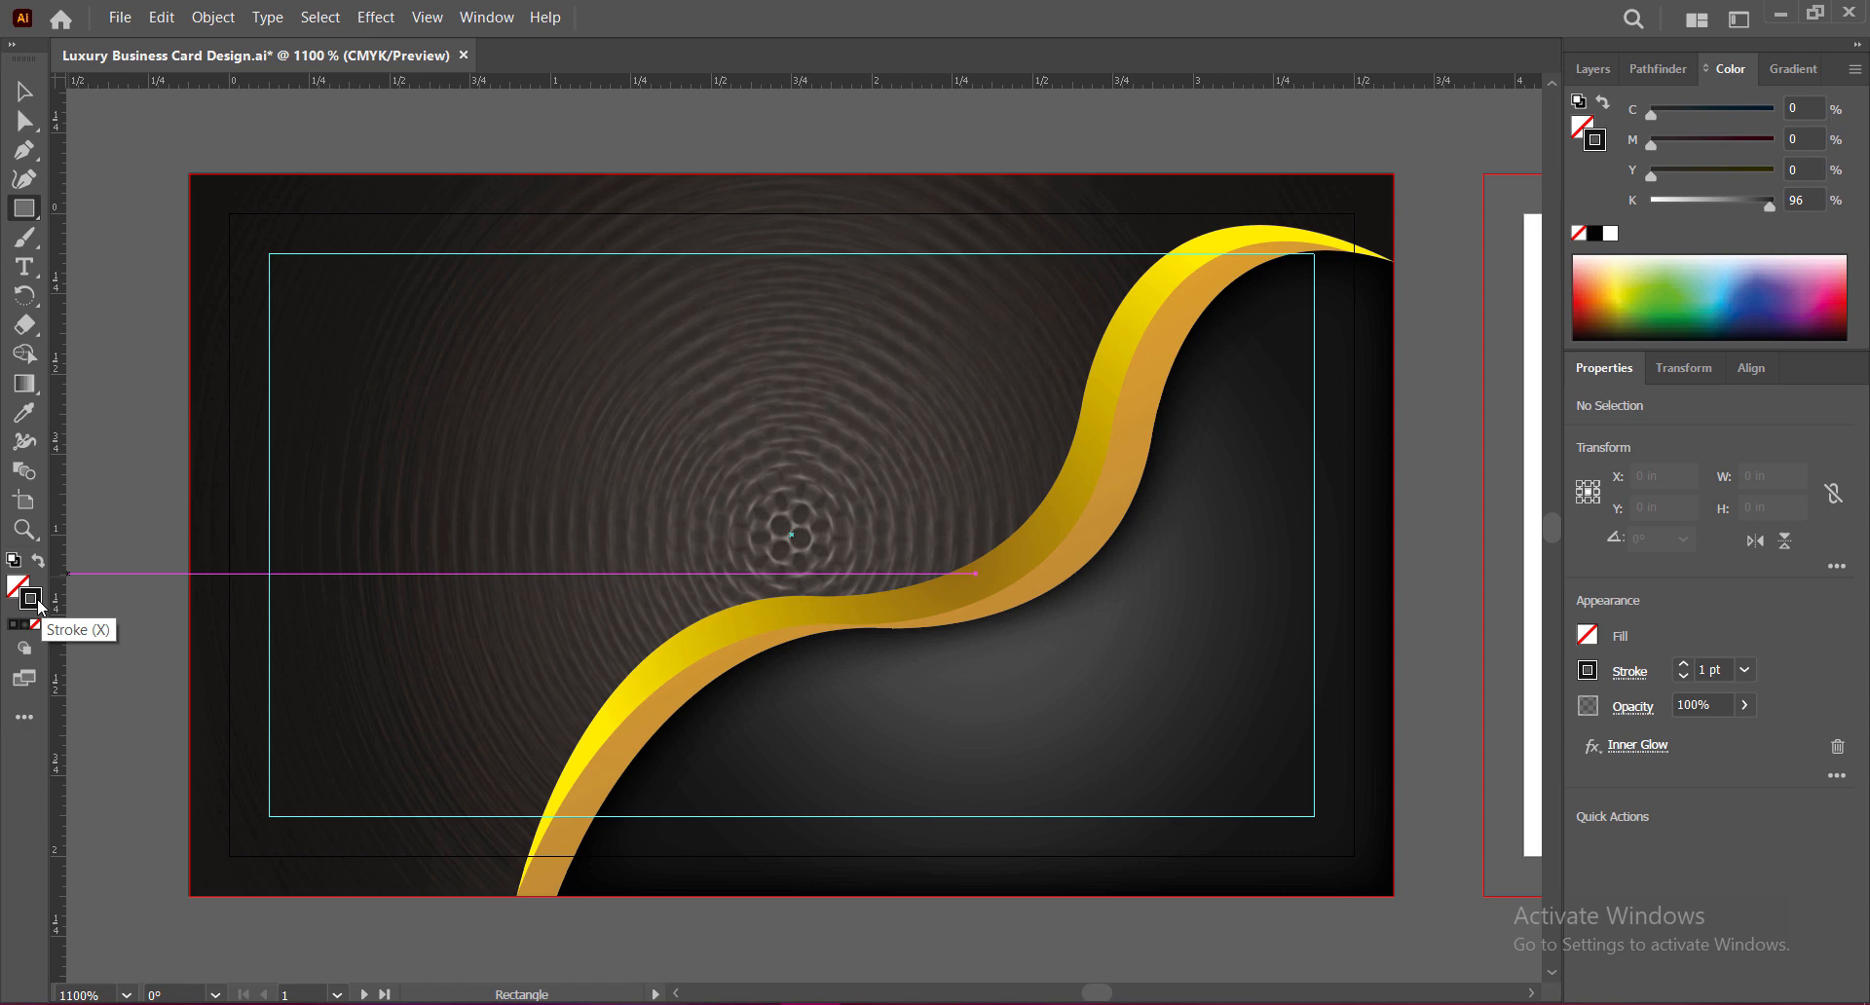
click(26, 626)
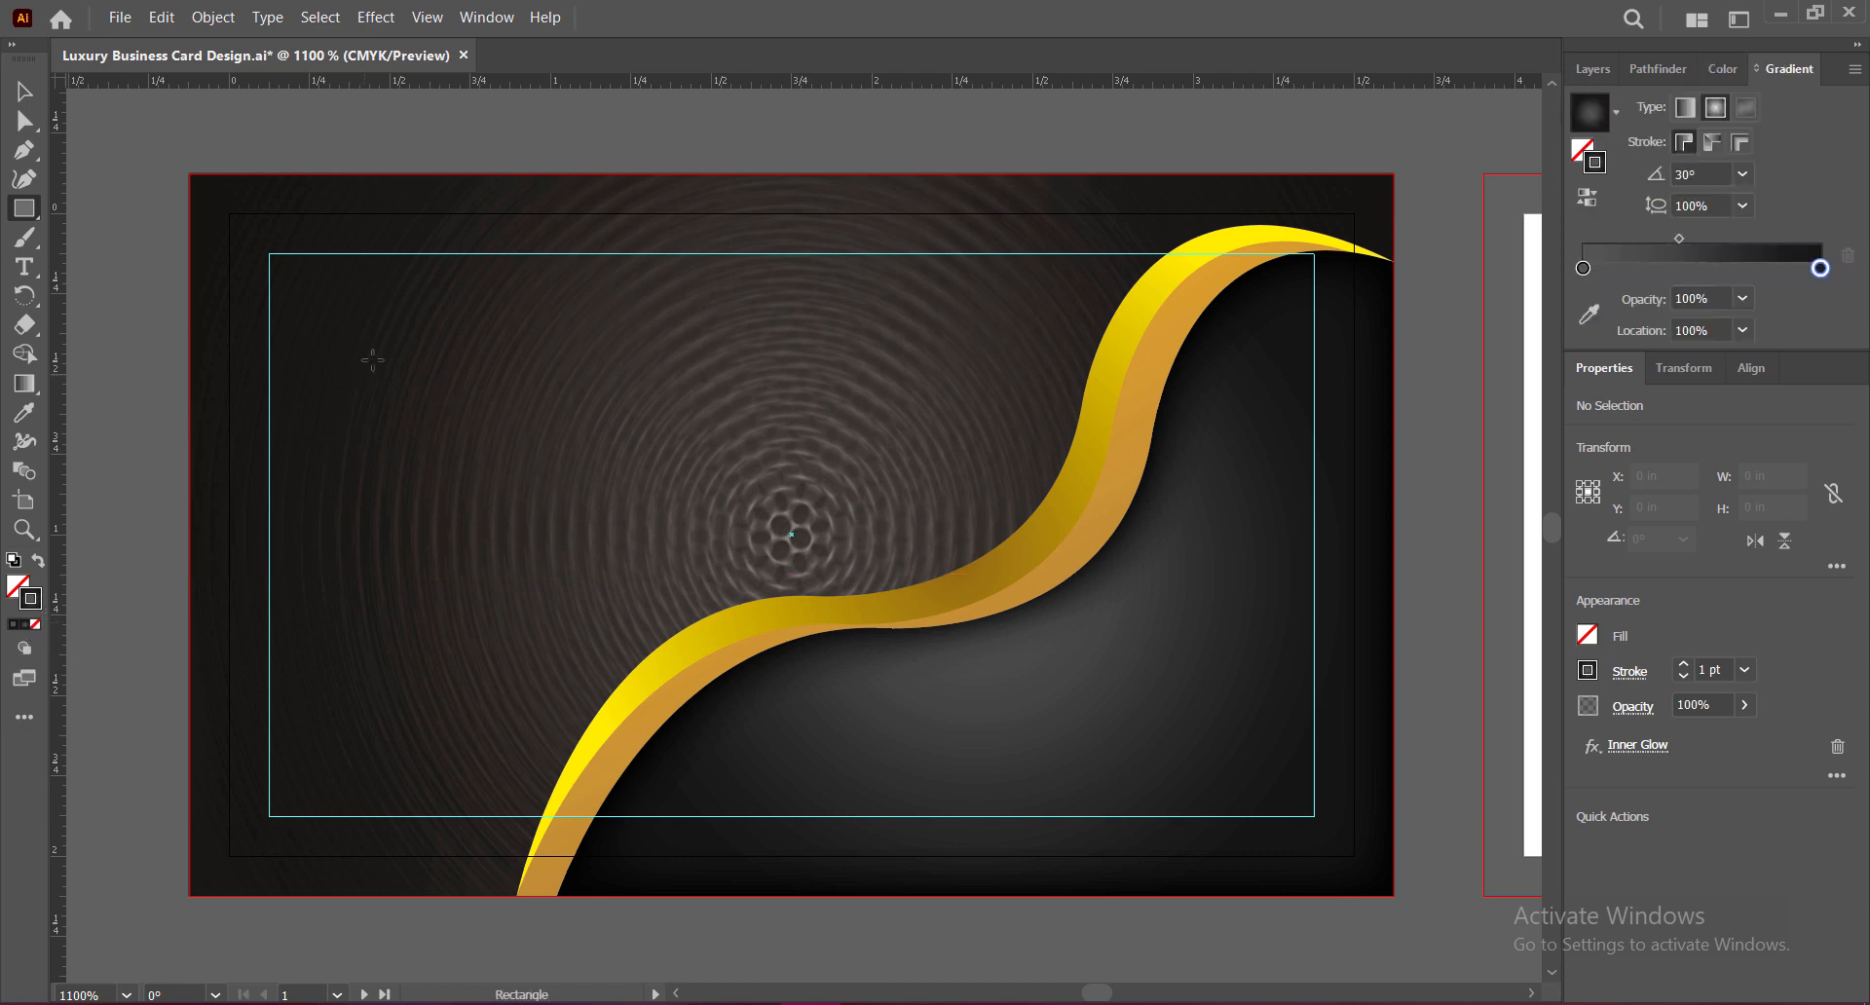
Step: Draw the inset rectangle across the card and stretch its edges out to the guides
drag(320, 293, 1317, 815)
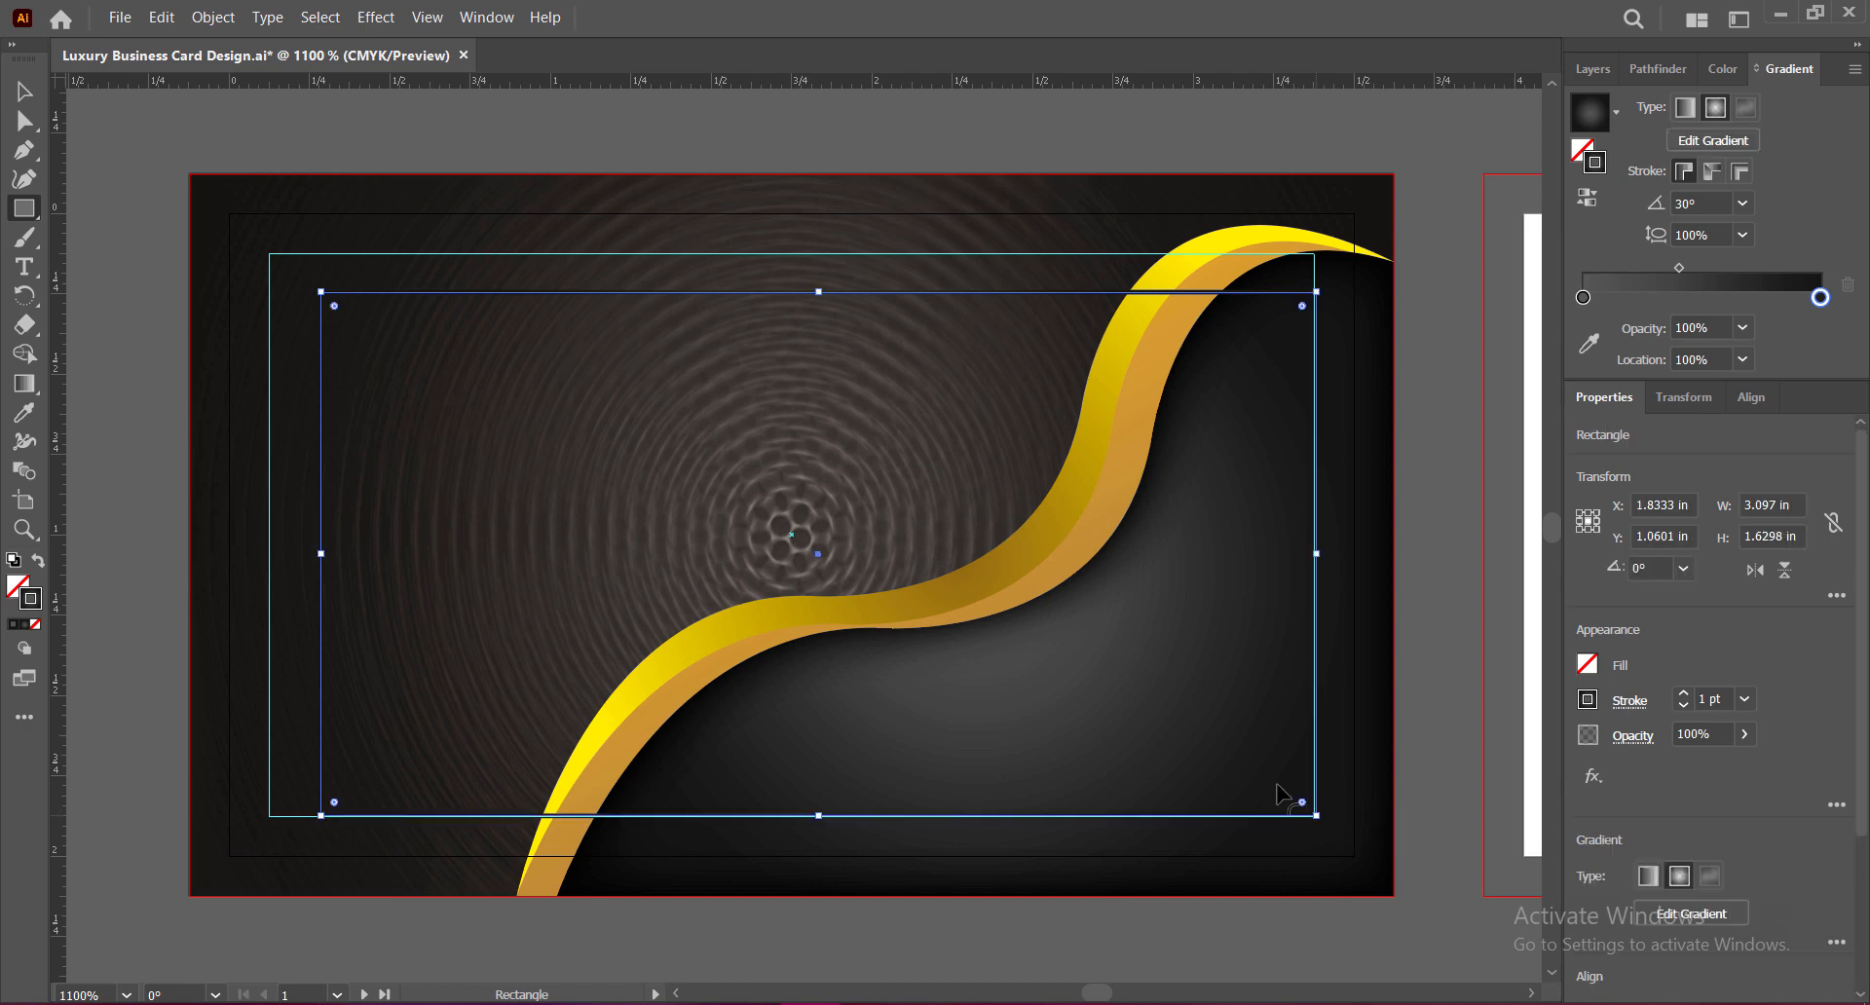
click(18, 98)
drag(322, 293, 269, 254)
drag(793, 254, 793, 254)
drag(794, 816, 794, 816)
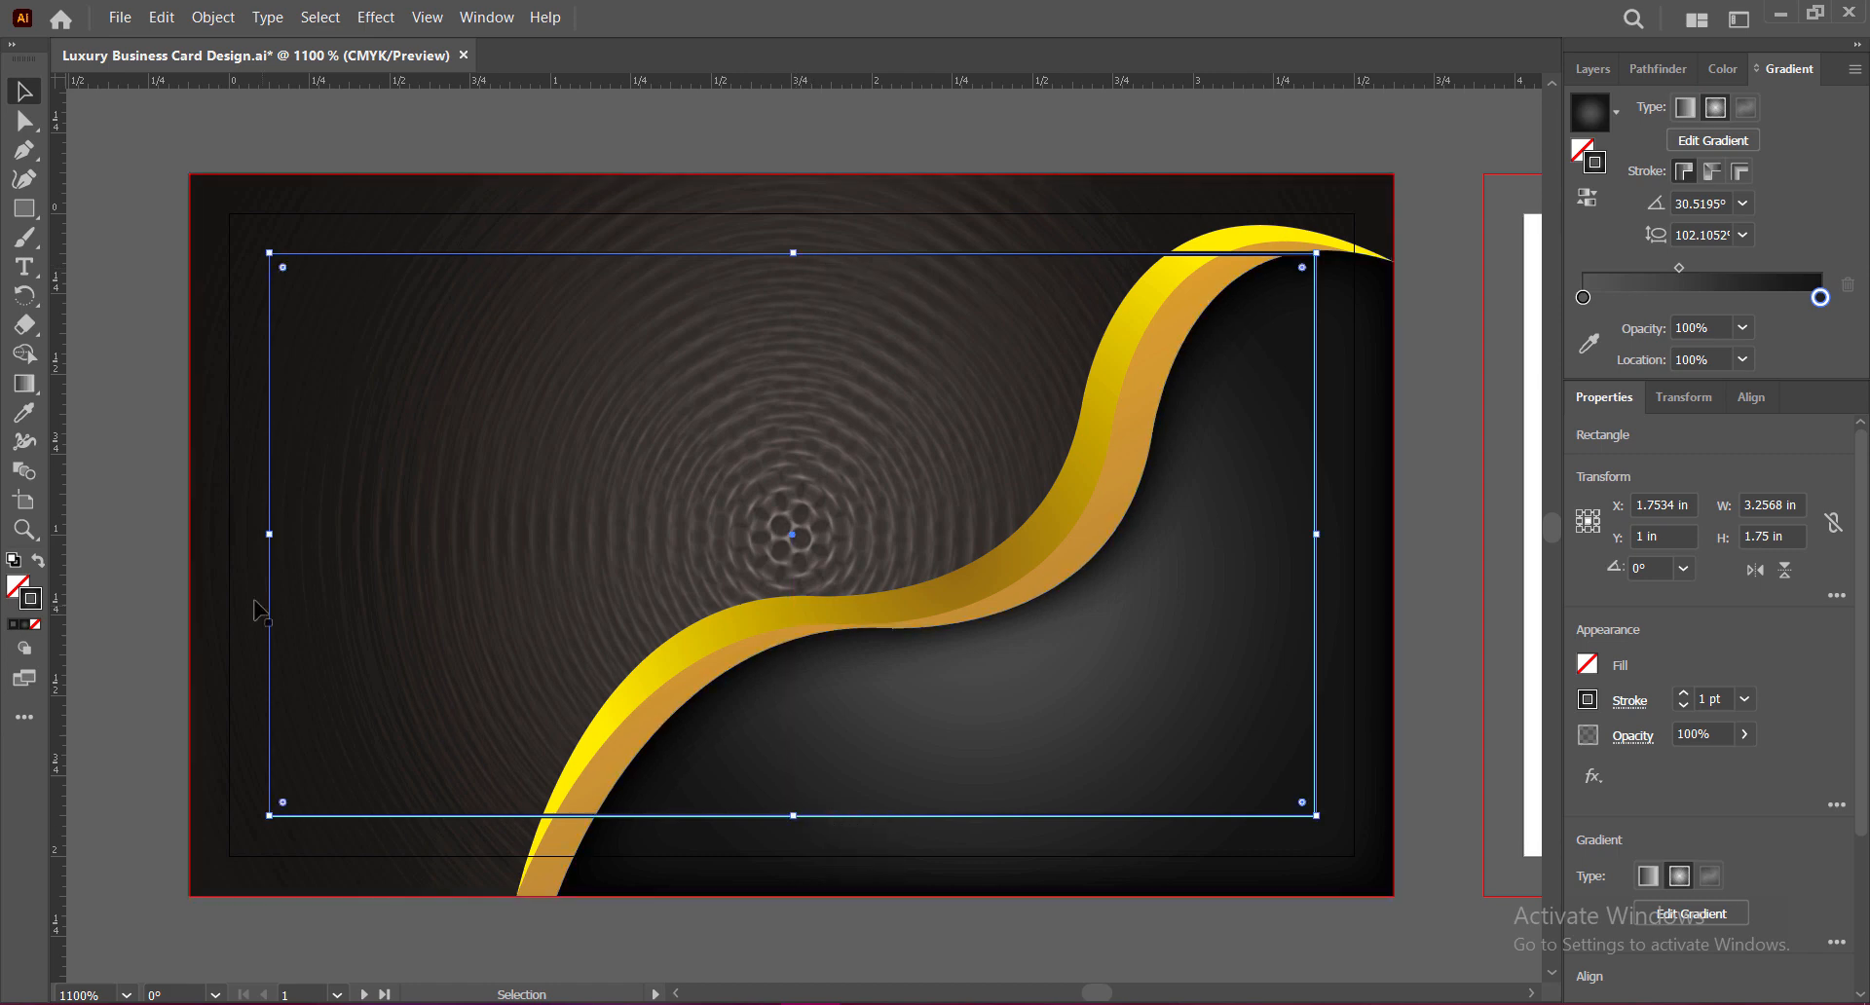
drag(269, 534, 269, 538)
drag(1315, 535, 1316, 538)
drag(794, 816, 794, 817)
click(1429, 657)
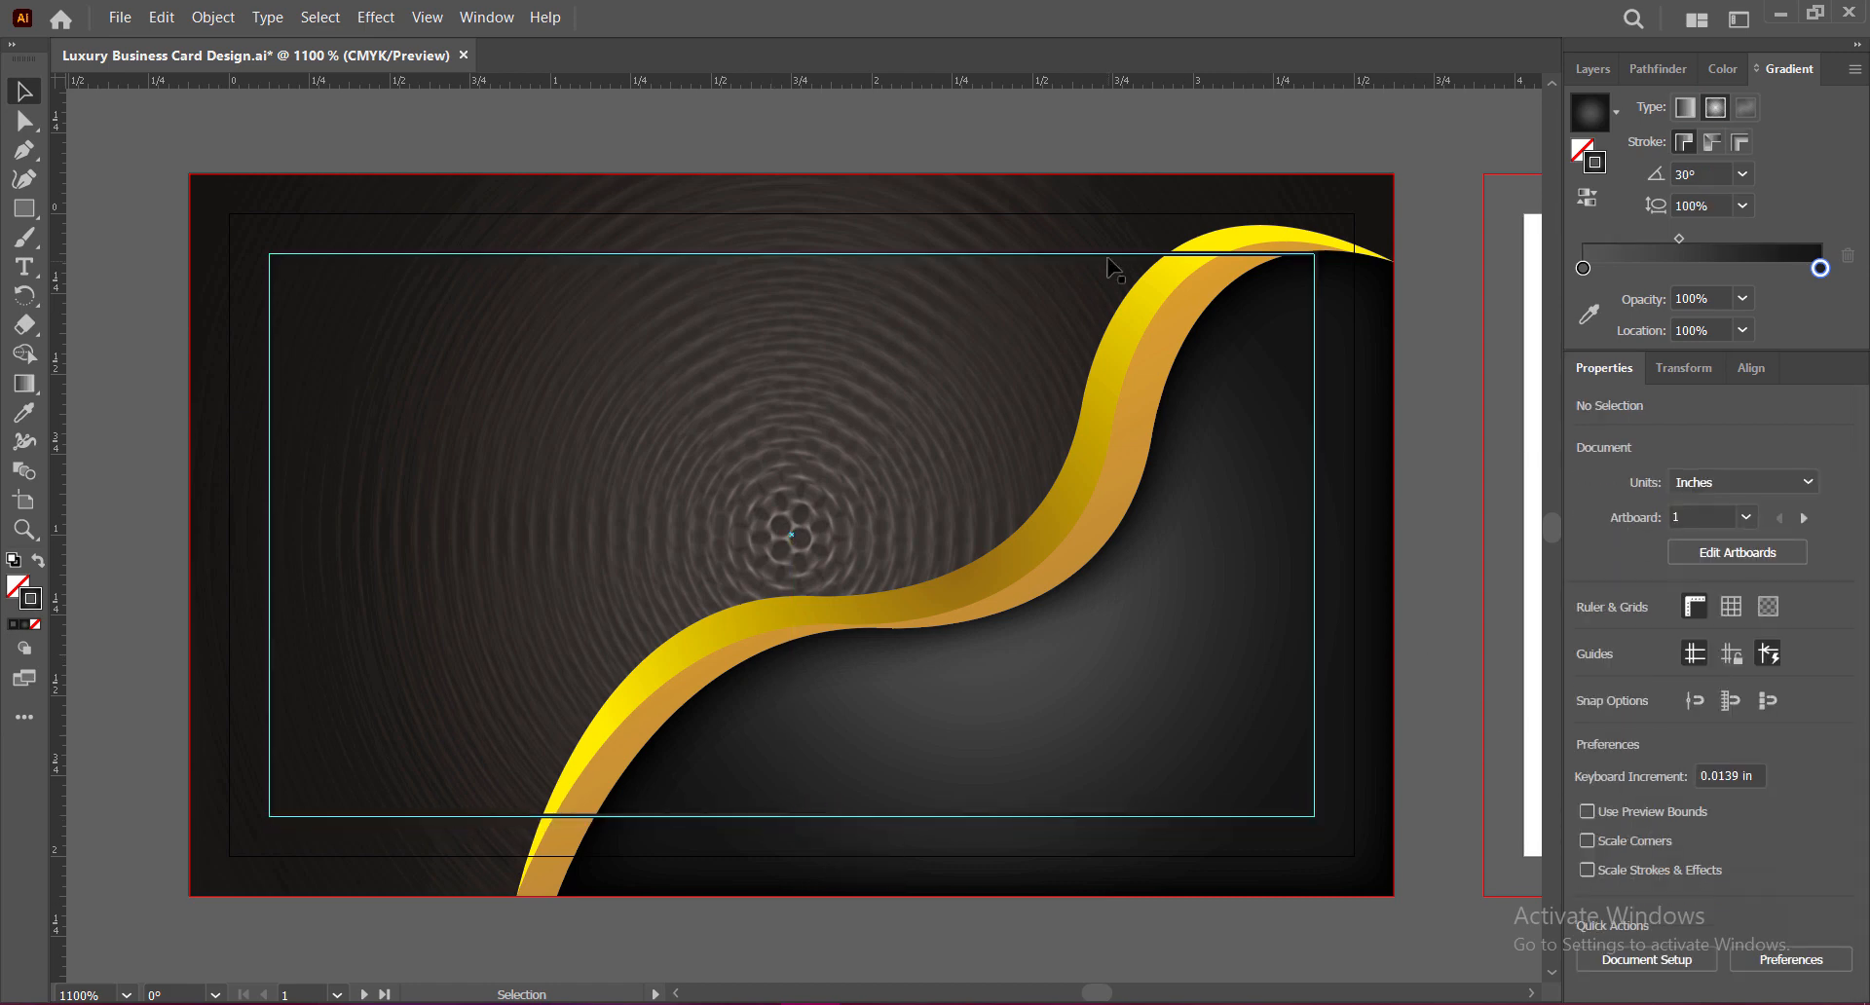
click(1237, 820)
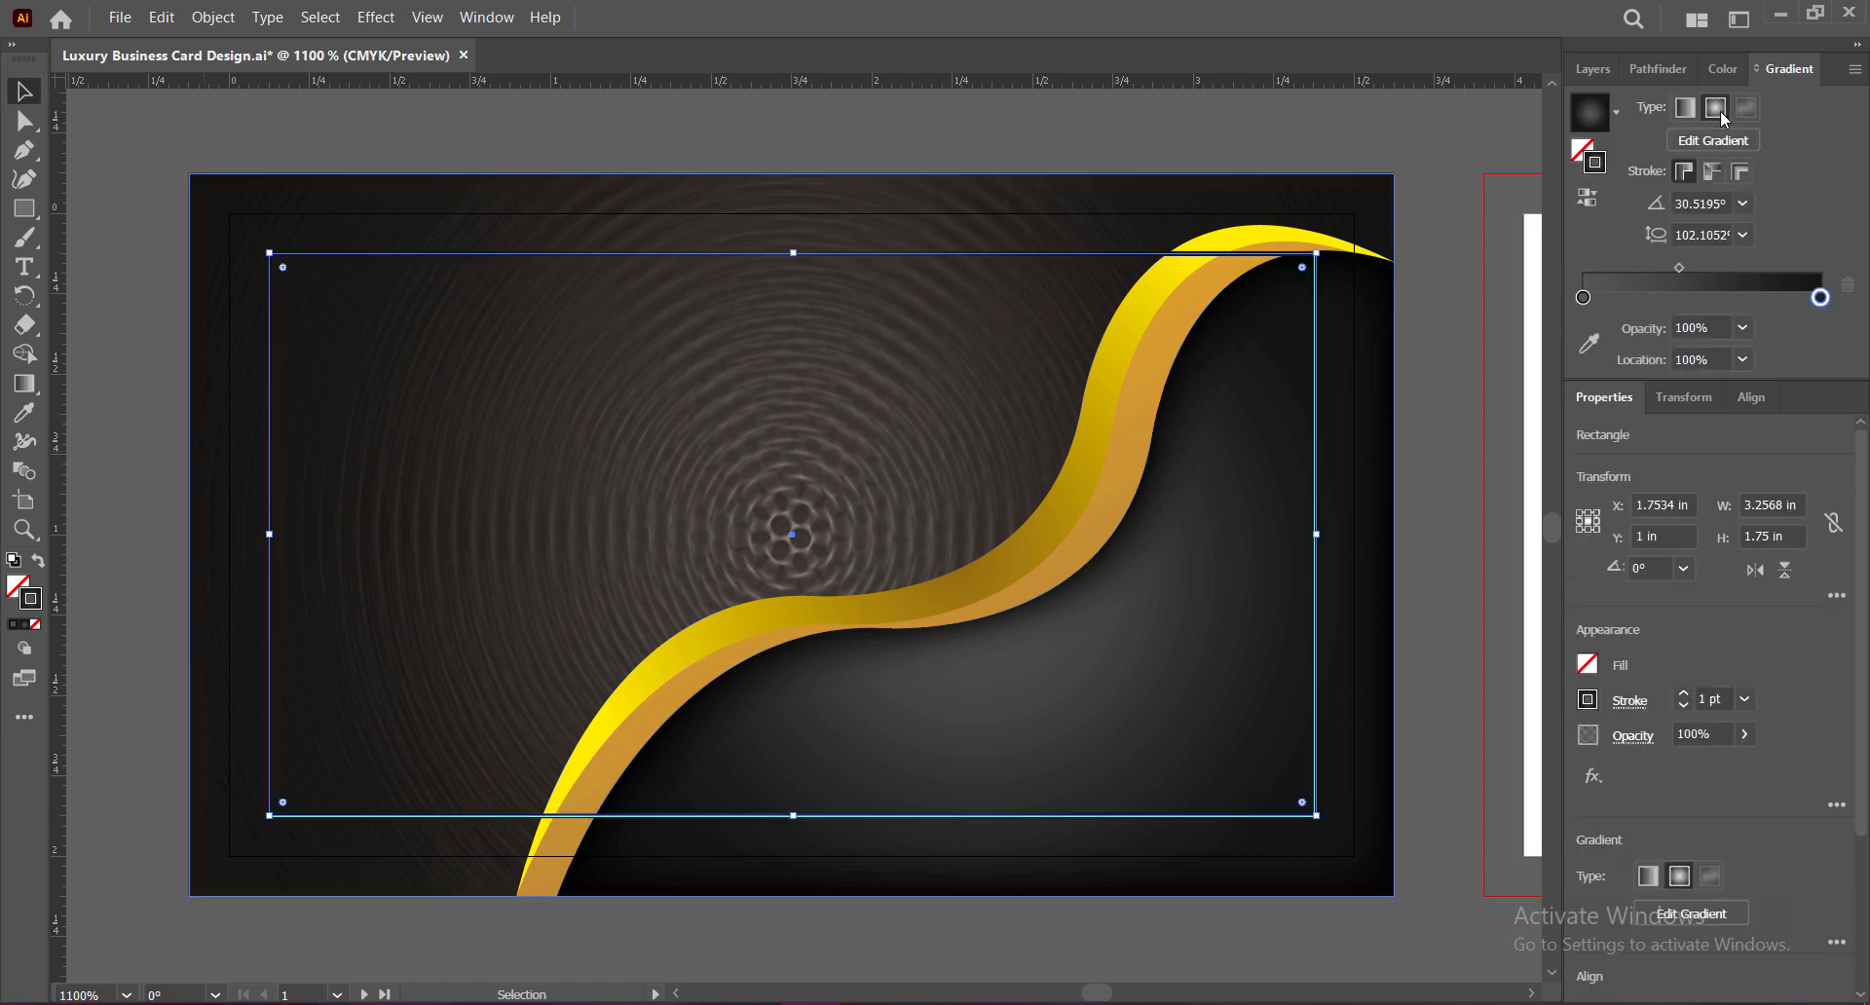
click(24, 412)
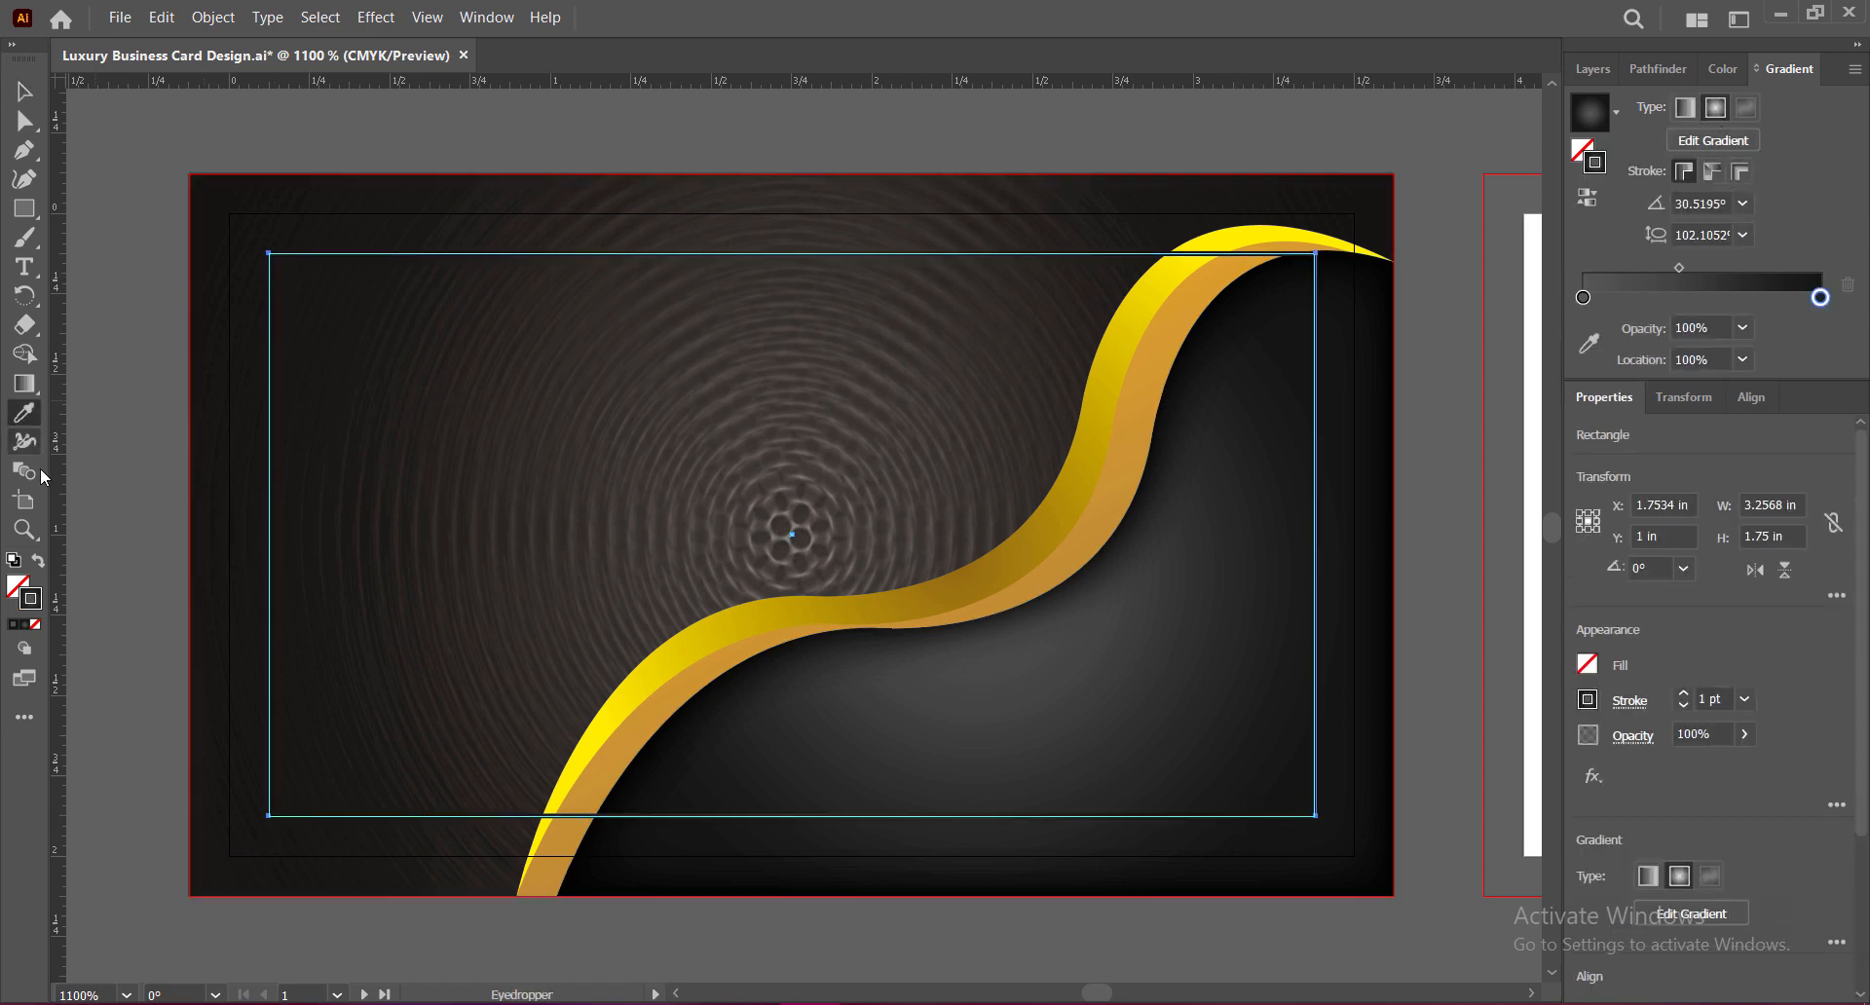
Step: Set the outline gradient's stops to yellow and gold sampled from the wave
click(665, 701)
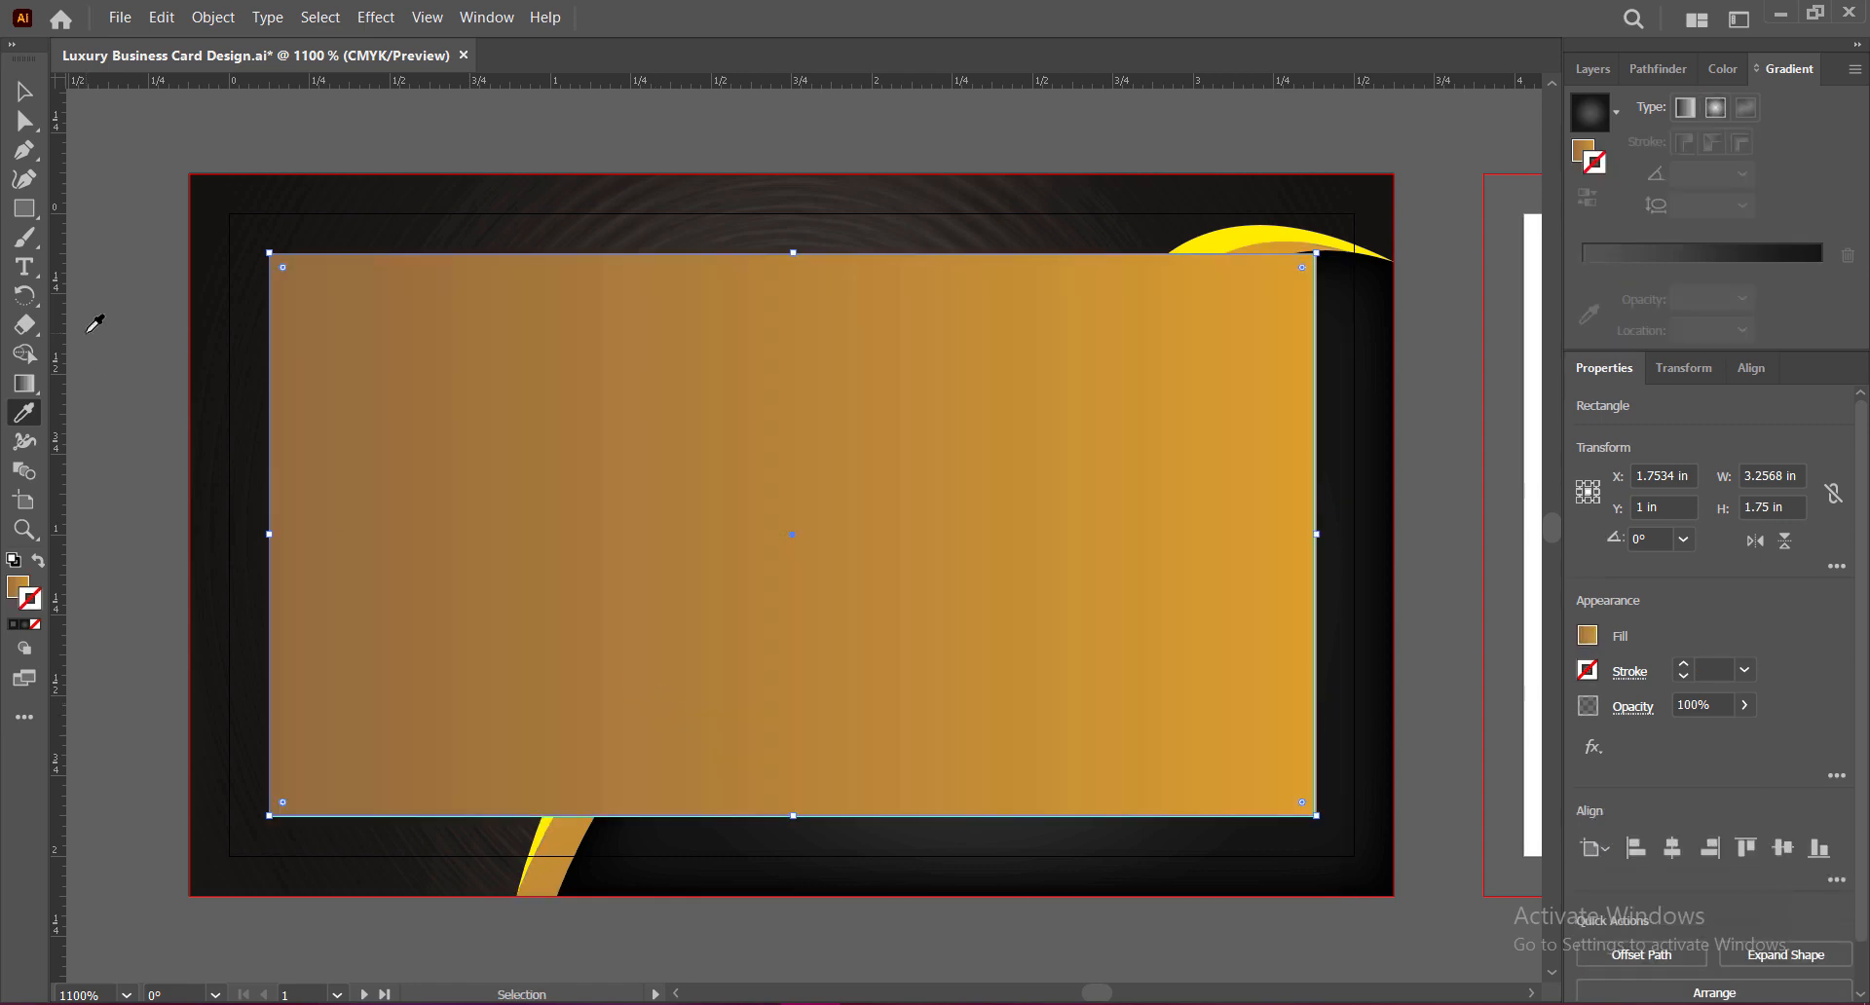
key(ctrl+z)
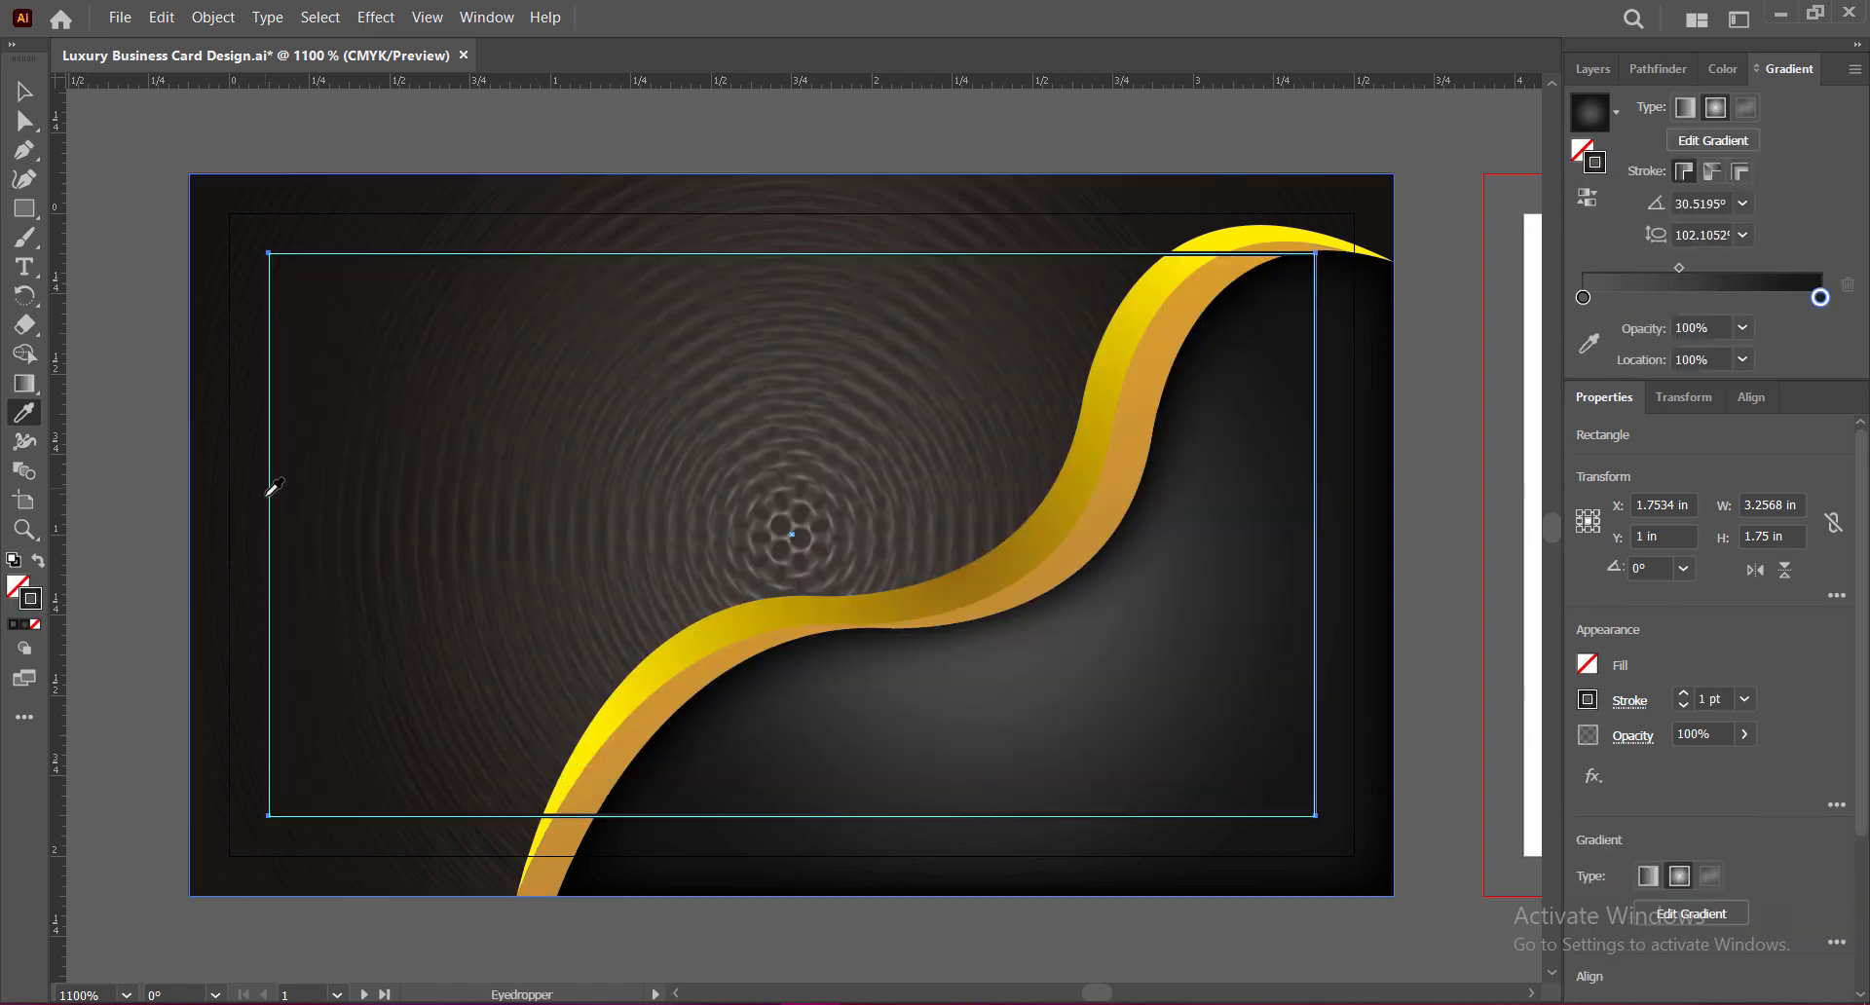
click(722, 656)
key(ctrl+z)
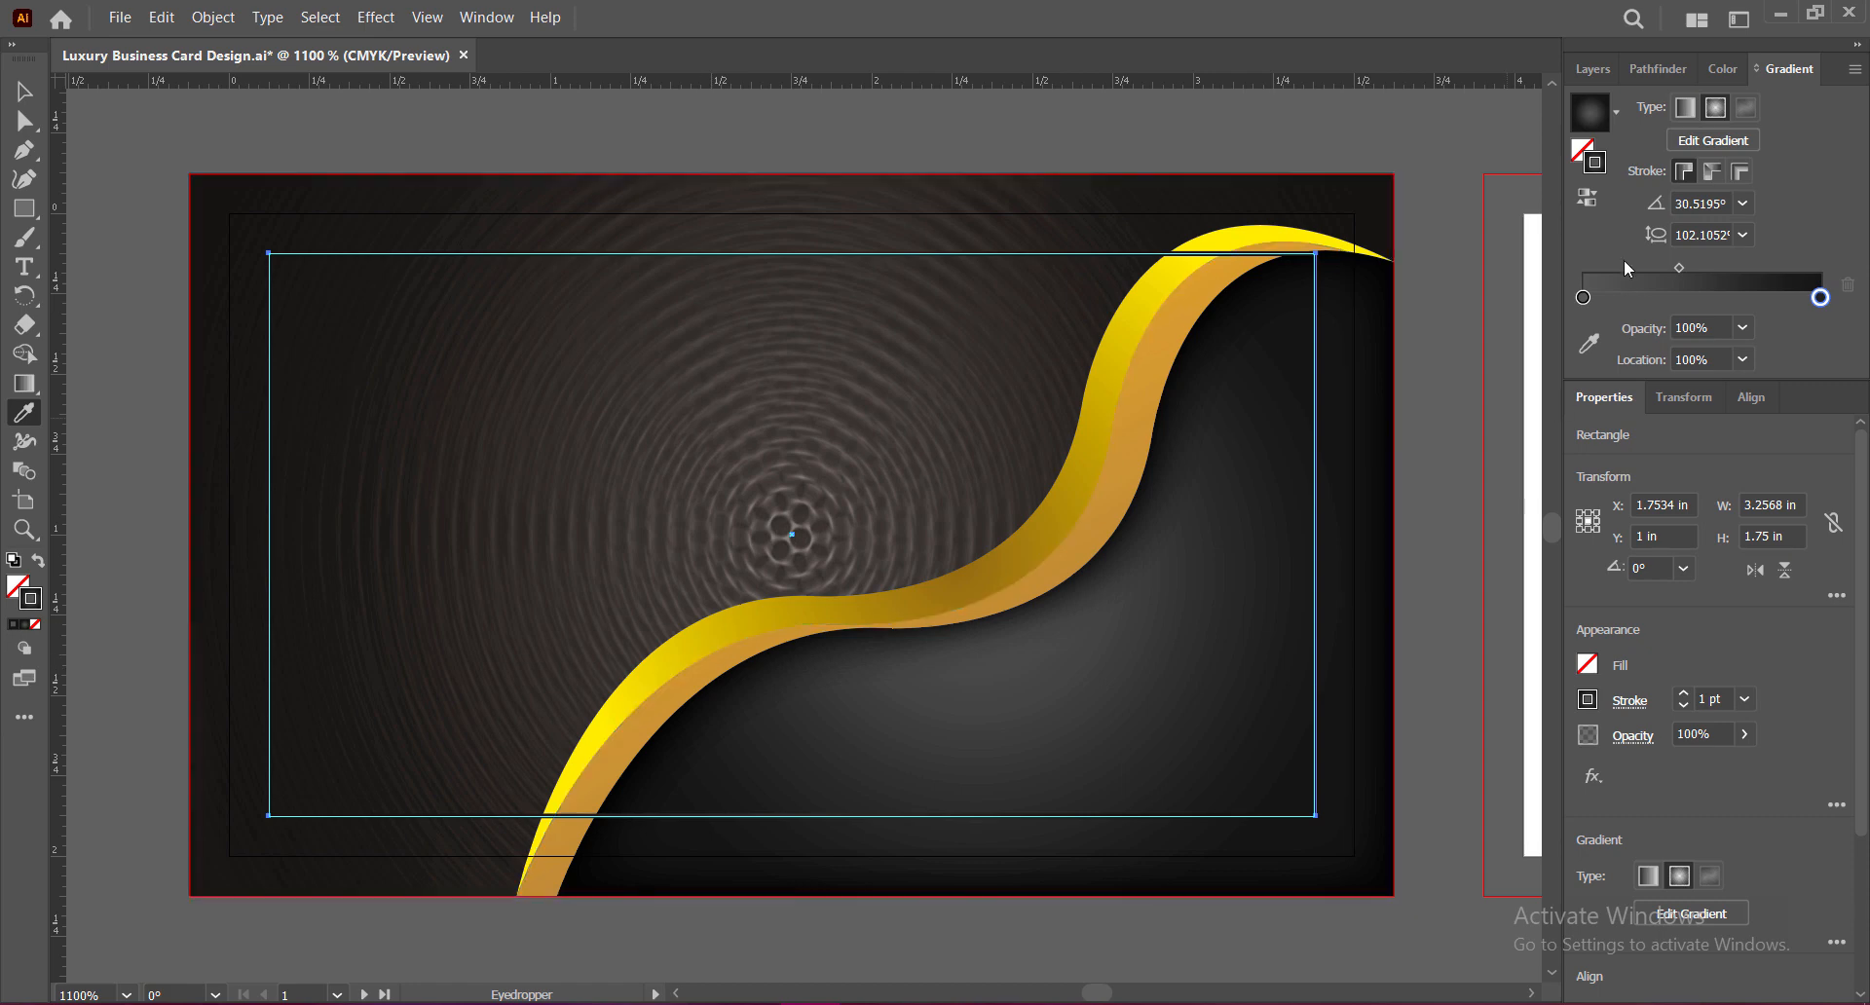
double_click(1821, 298)
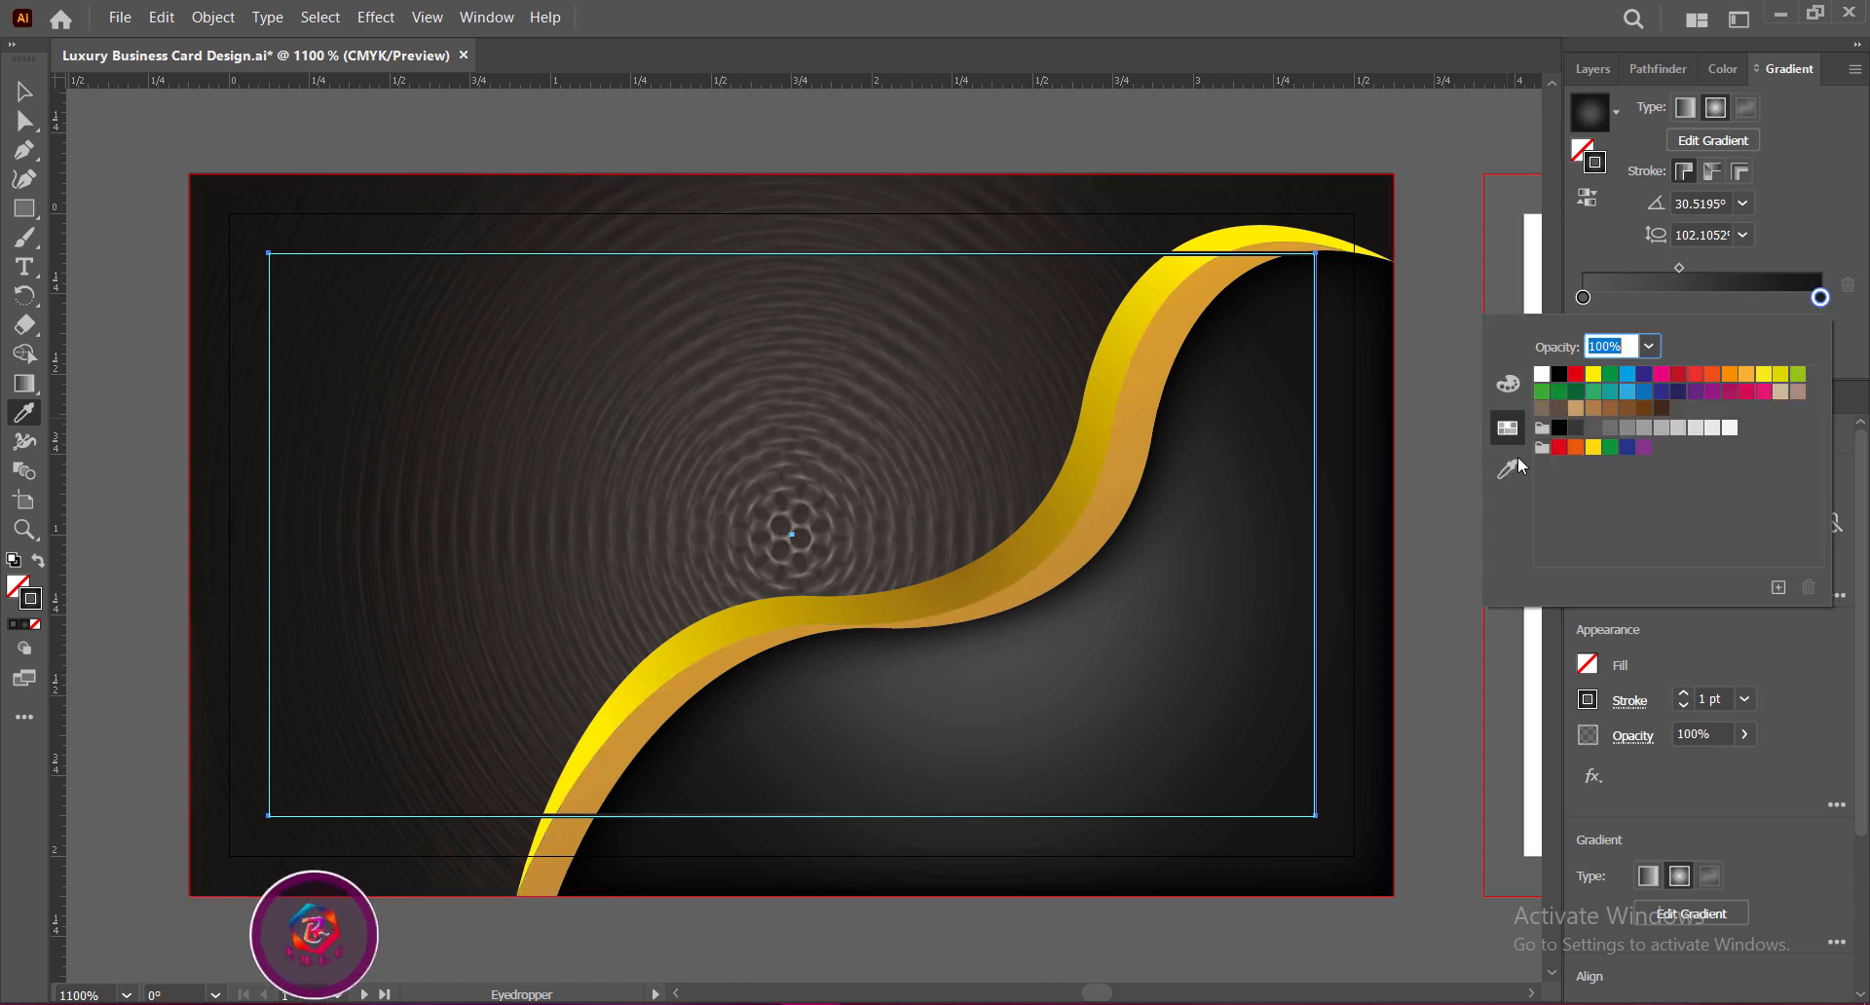
click(1588, 341)
click(697, 672)
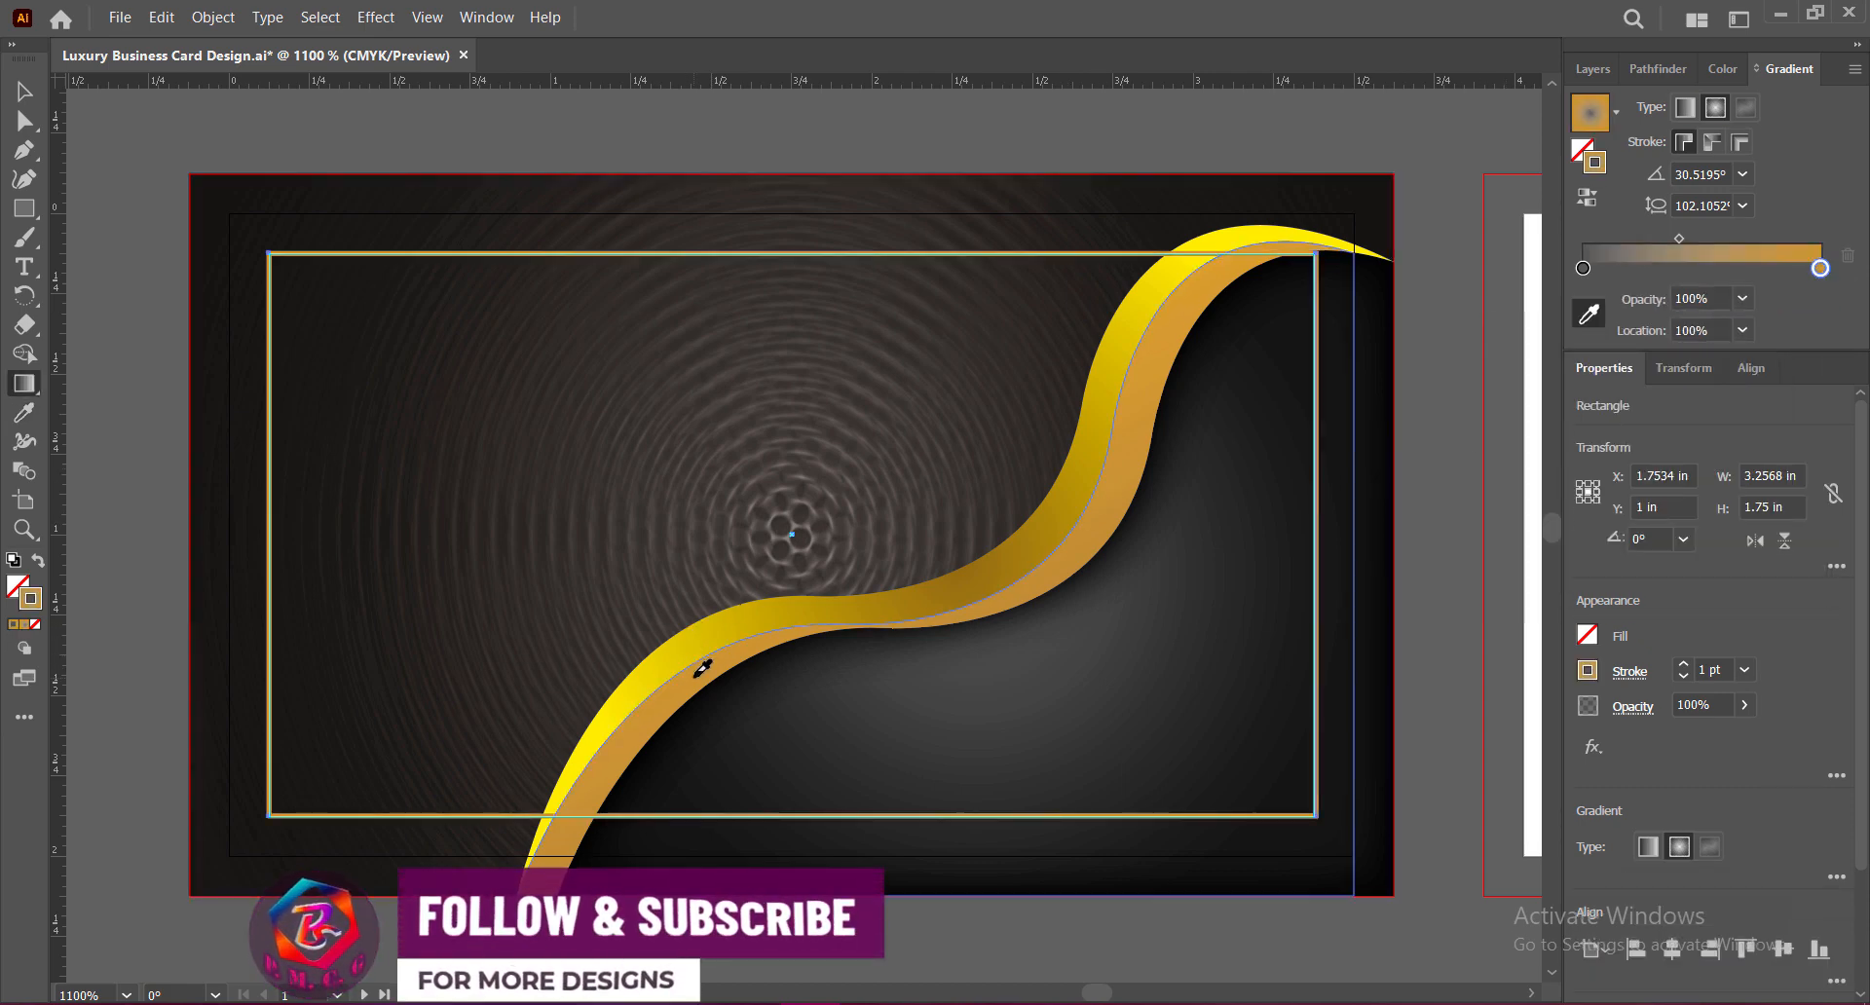
click(1583, 269)
double_click(1583, 269)
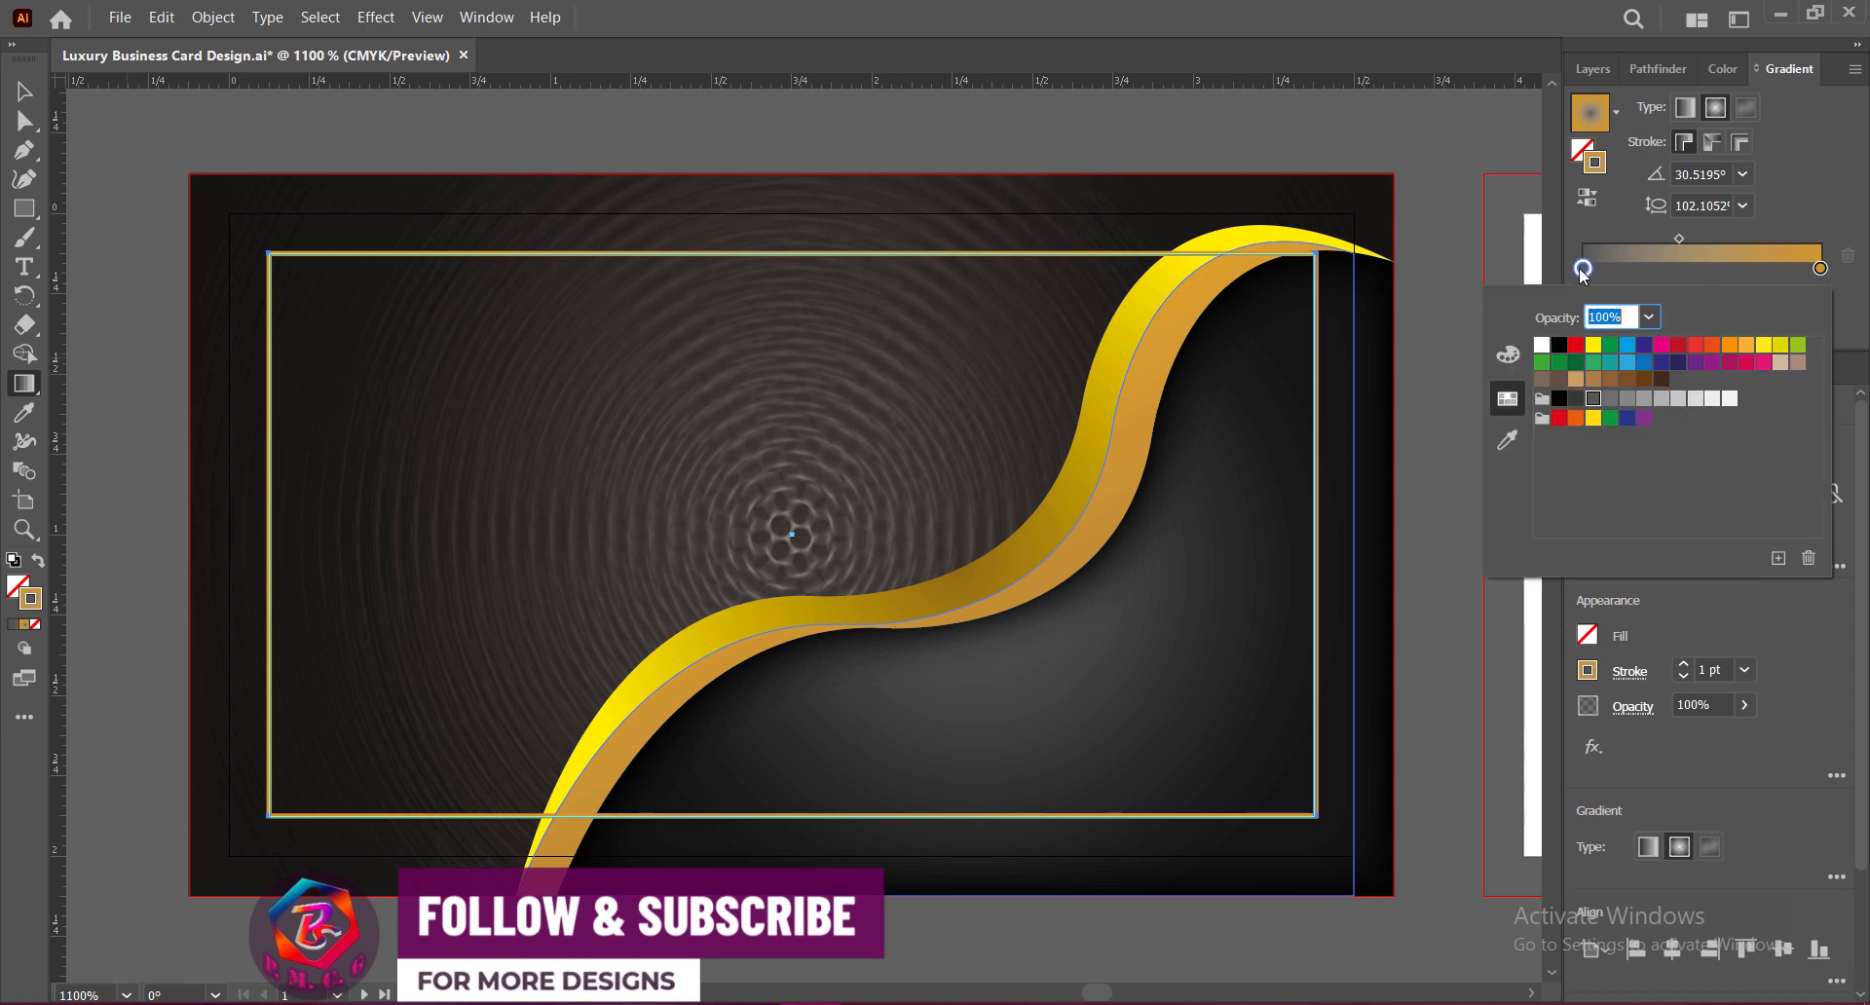
click(1508, 438)
click(1234, 235)
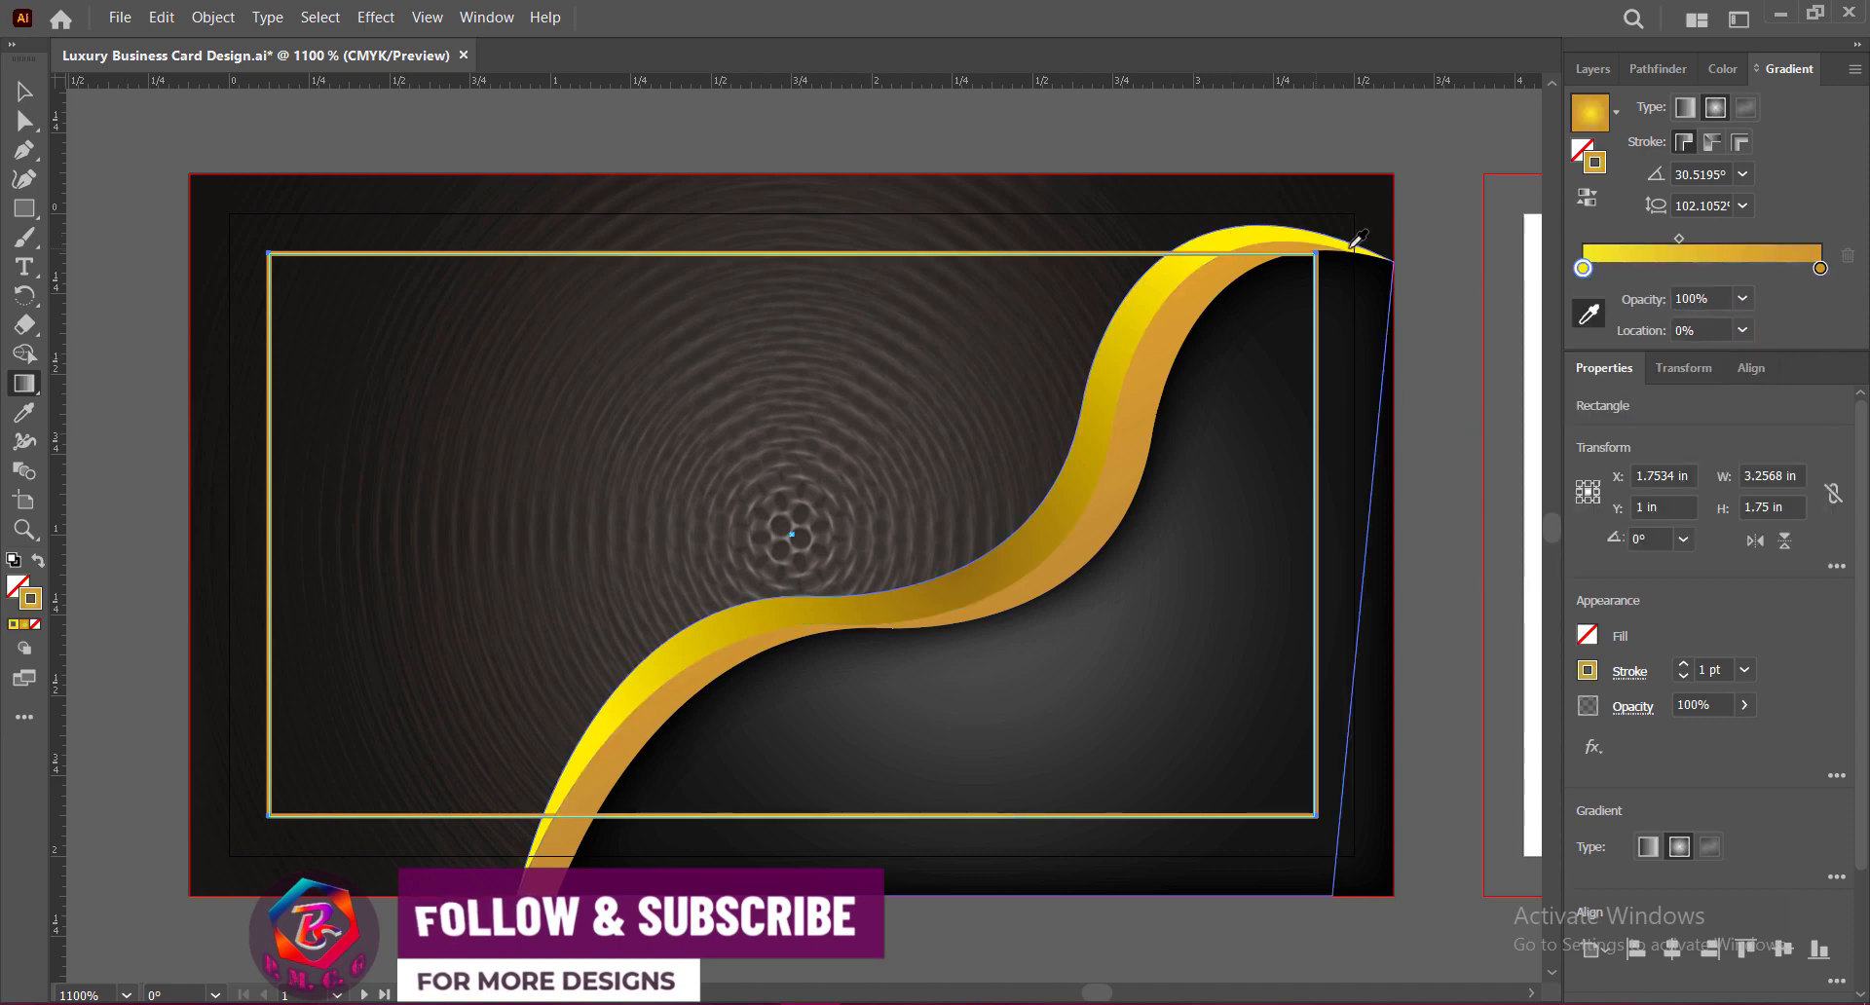
Step: Make the frame's gradient linear at about 60° and its outline weight 2 pt
click(1681, 108)
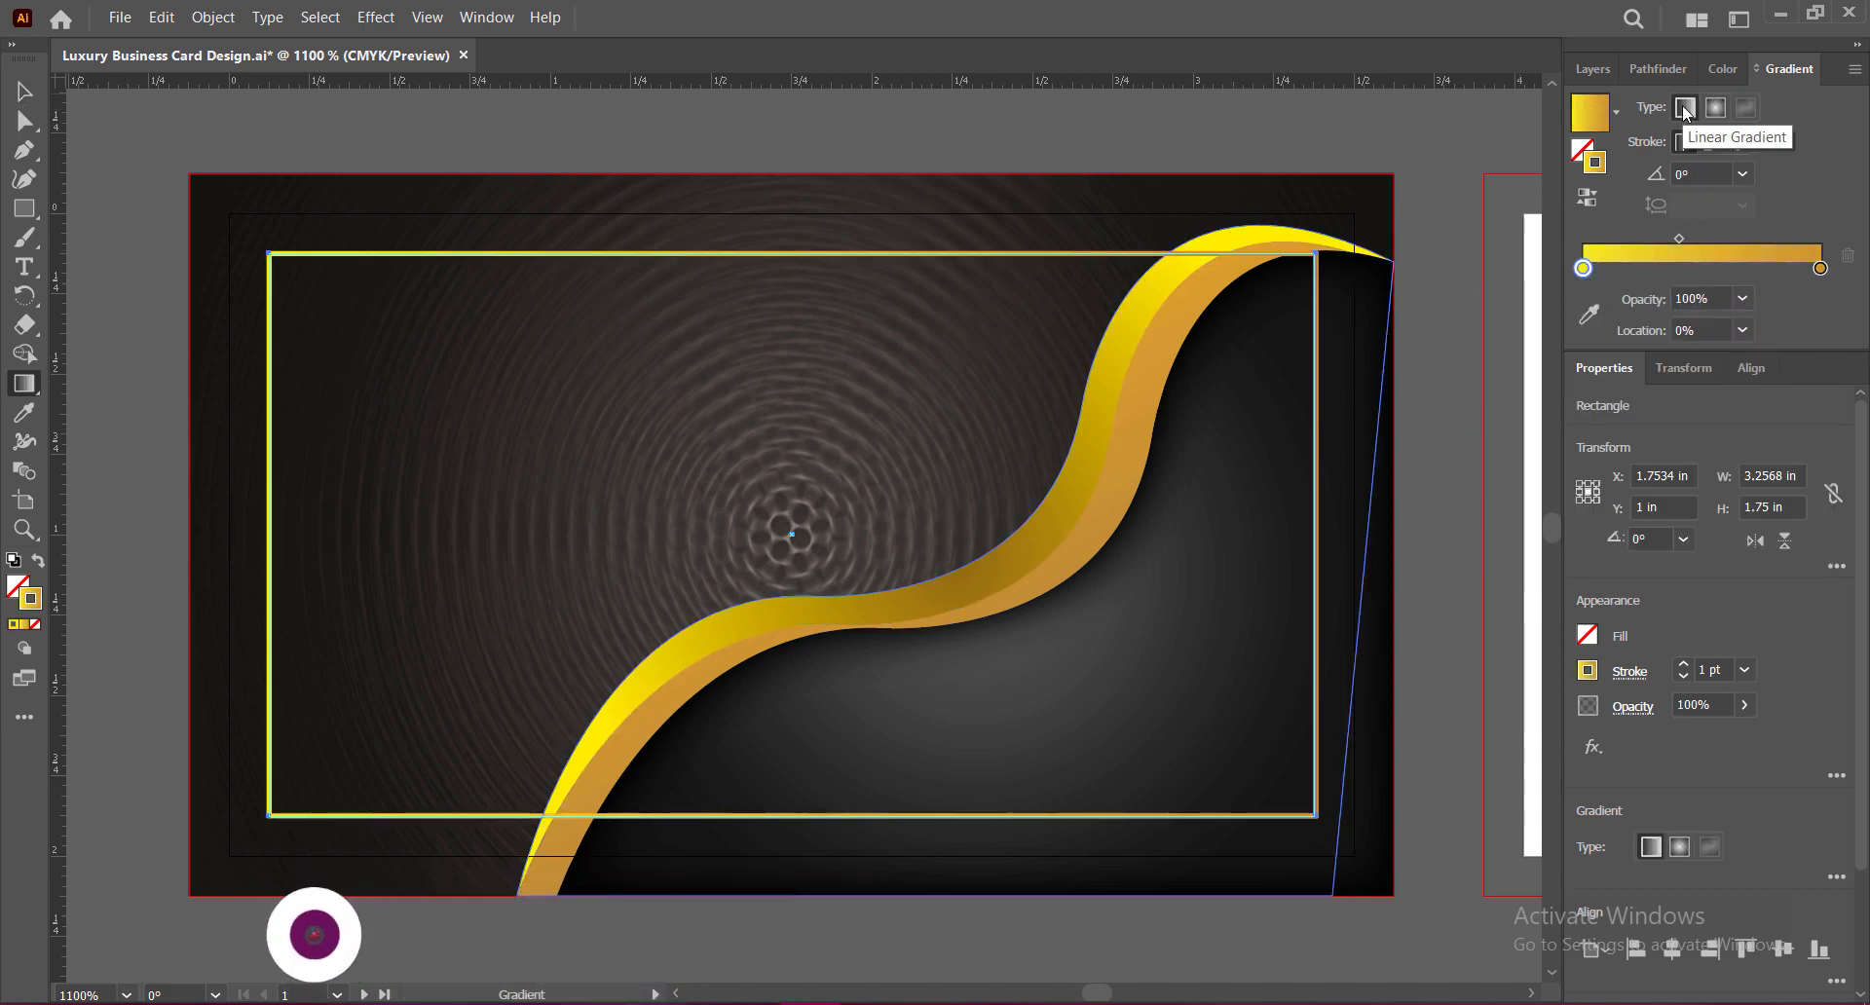
click(1742, 175)
key(Escape)
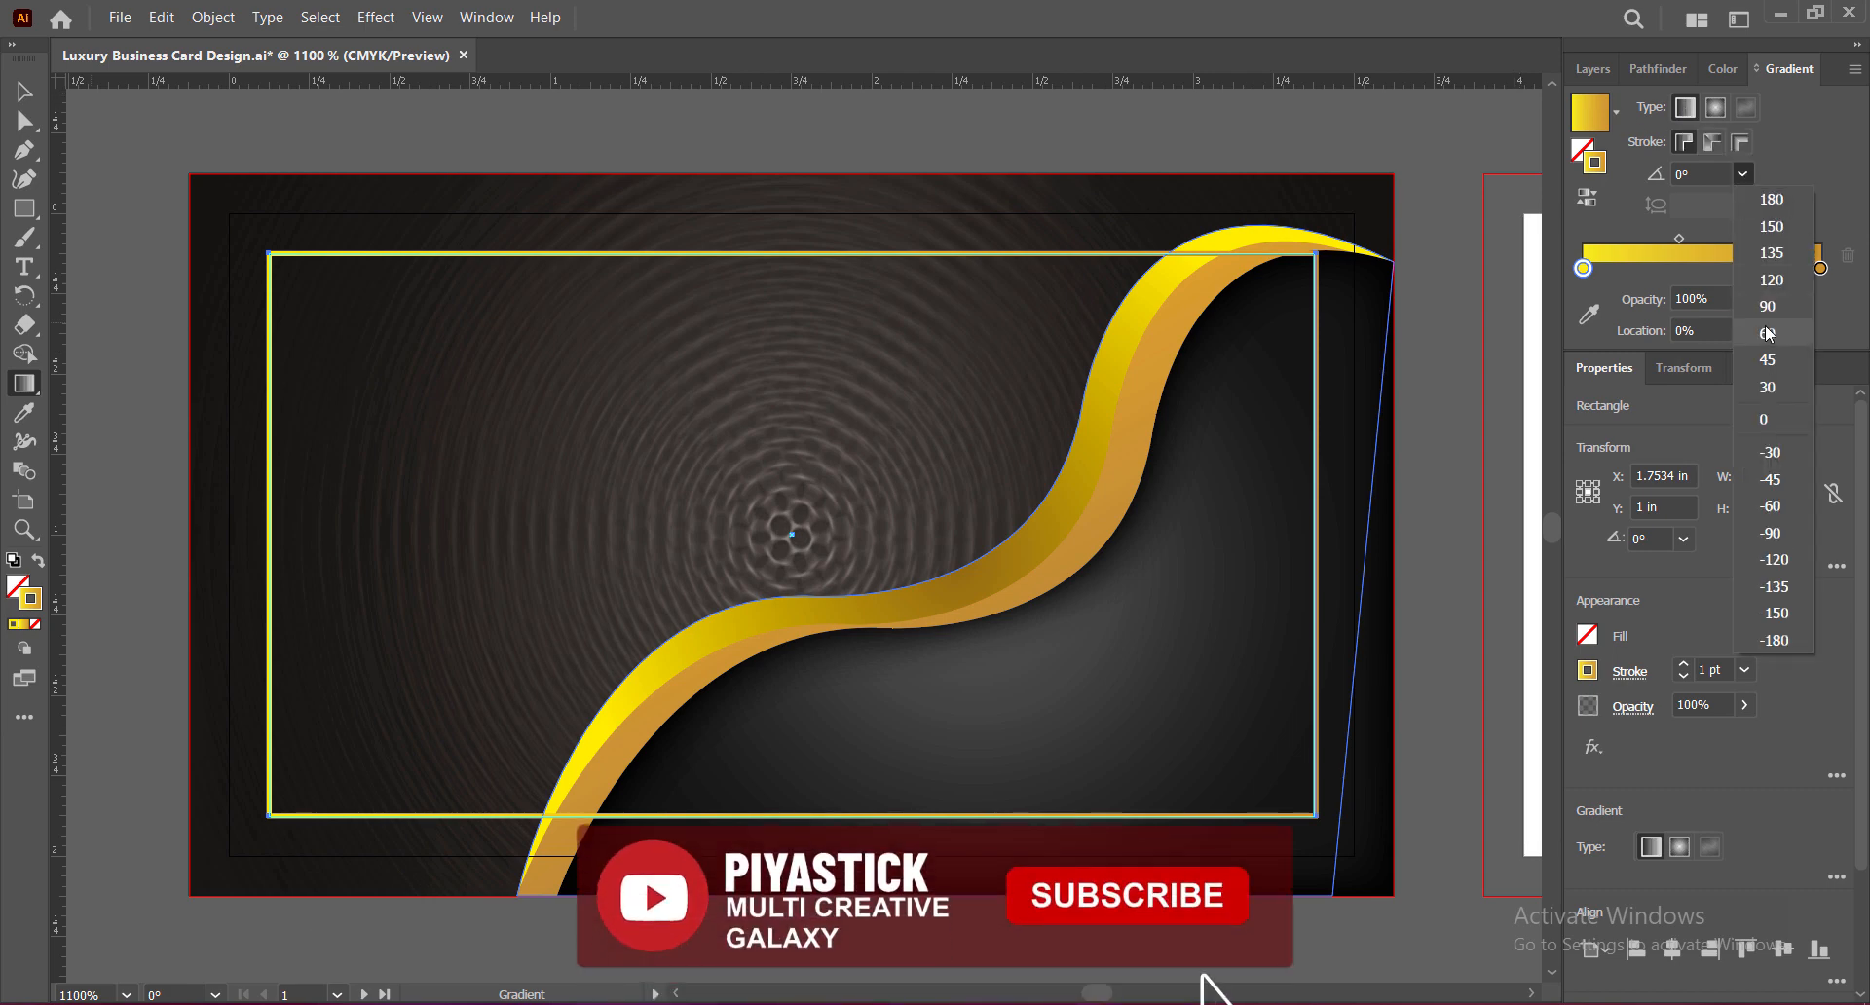
key(v)
click(1444, 576)
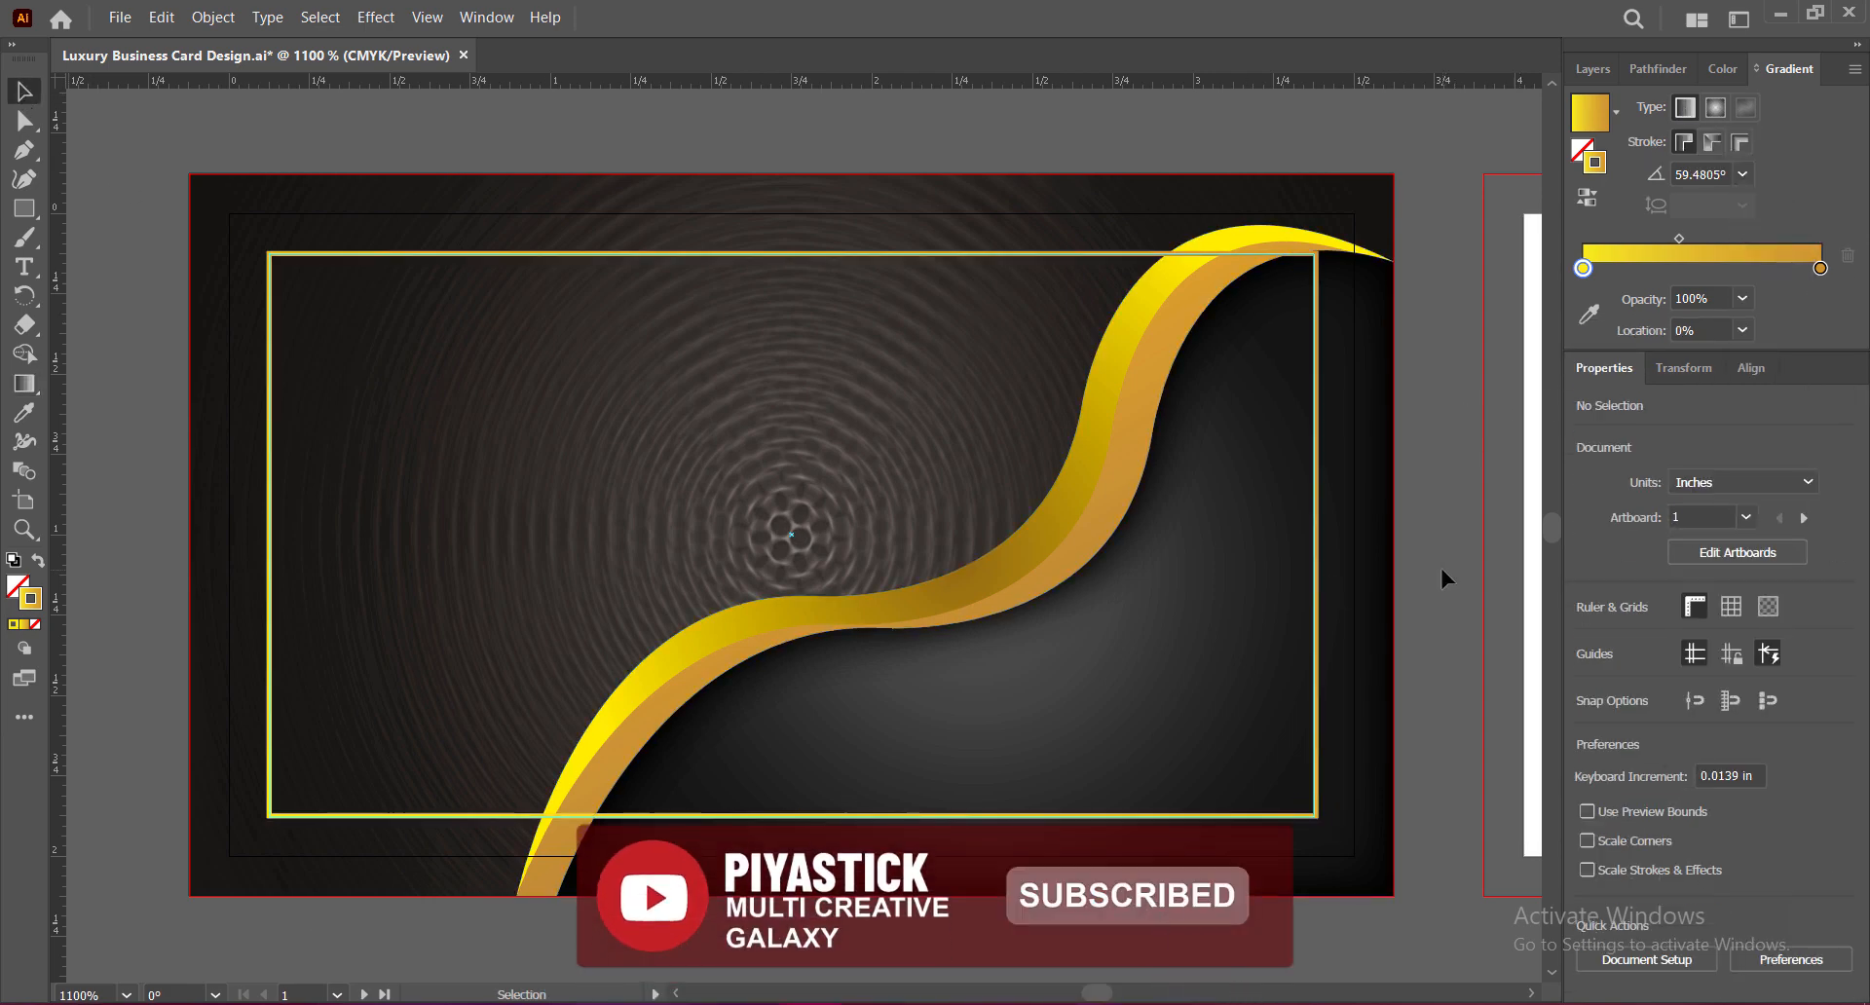
click(1053, 255)
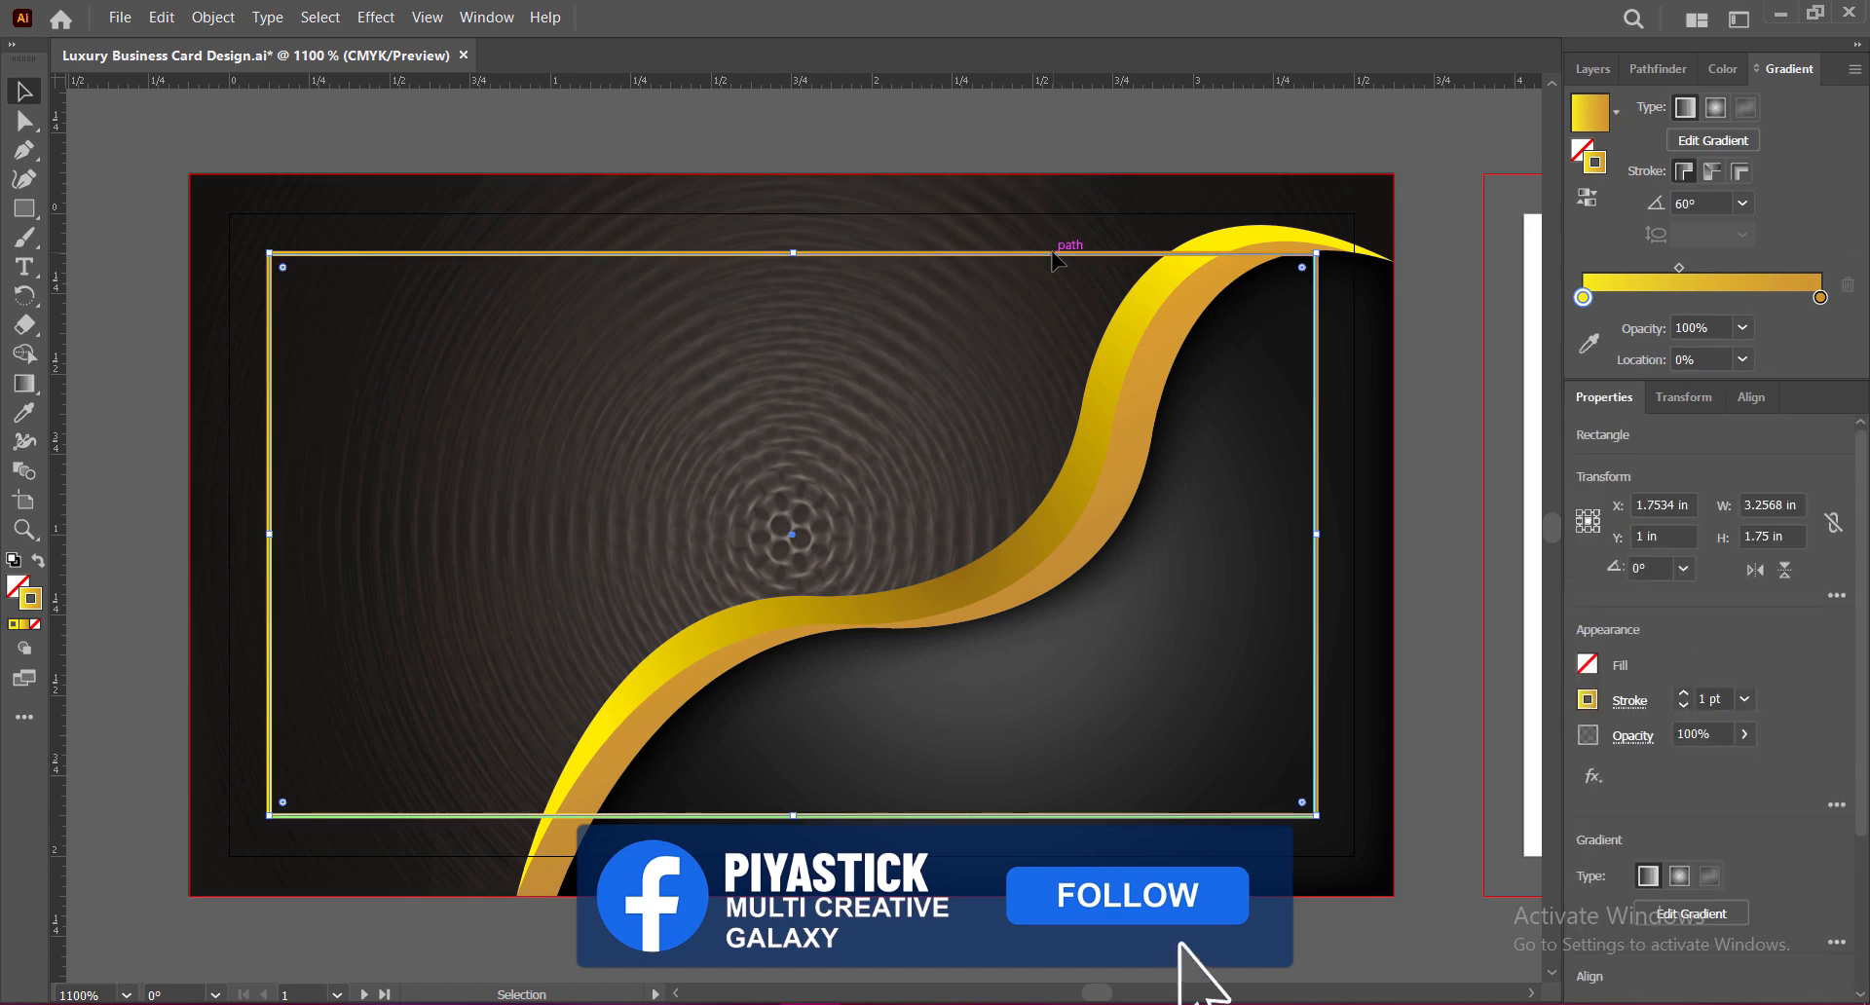
click(1683, 687)
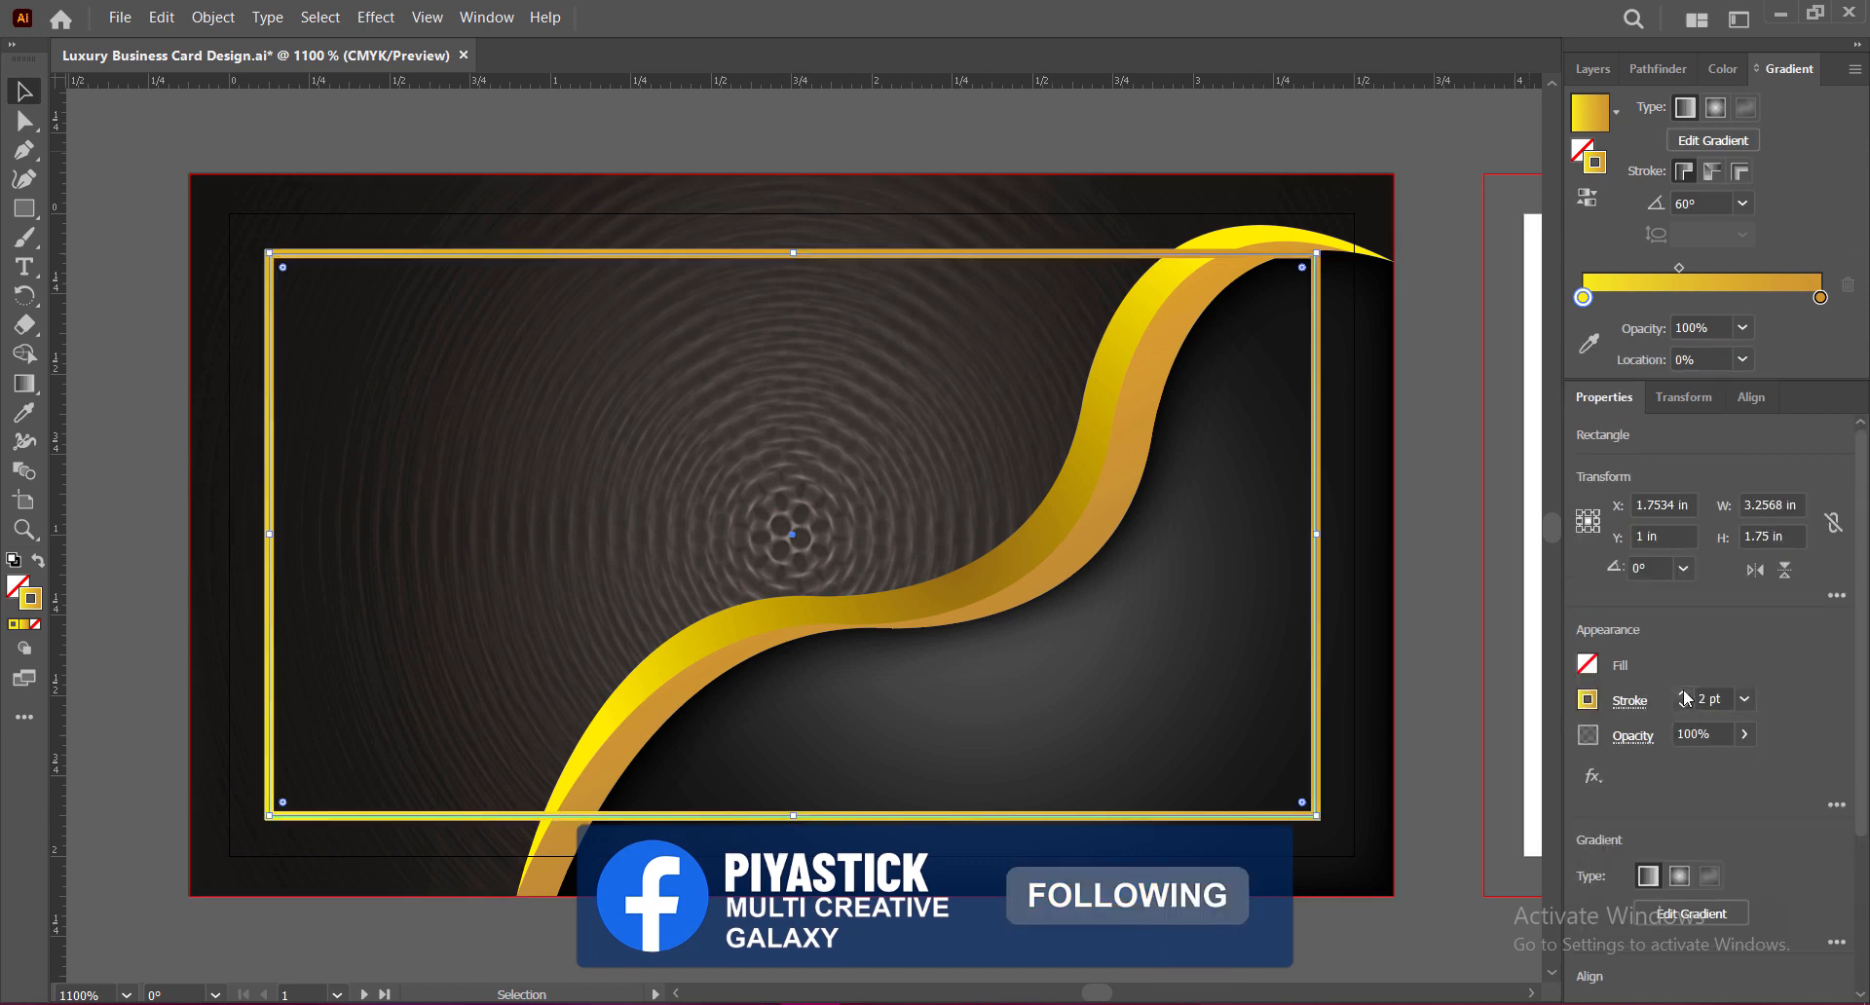
click(780, 409)
Step: Send the frame backward in the stacking order until it sits behind the gold wave
right_click(651, 255)
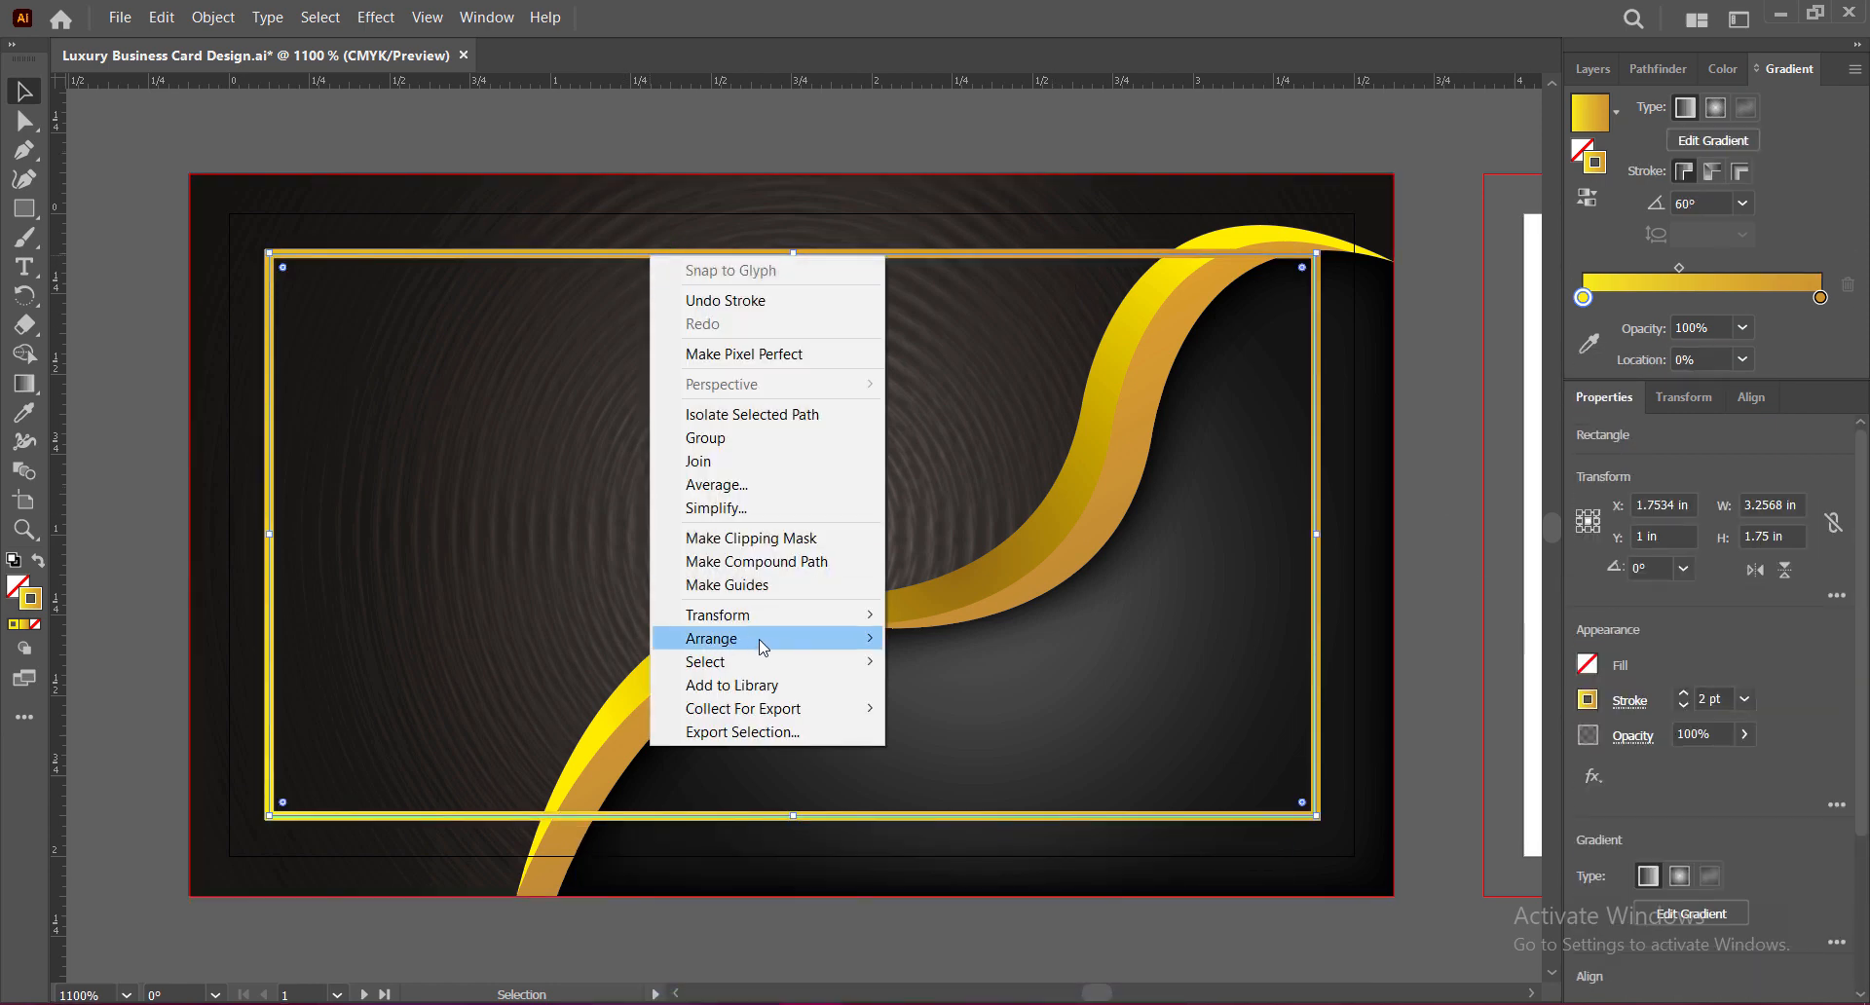
mouse_move(763, 641)
click(987, 687)
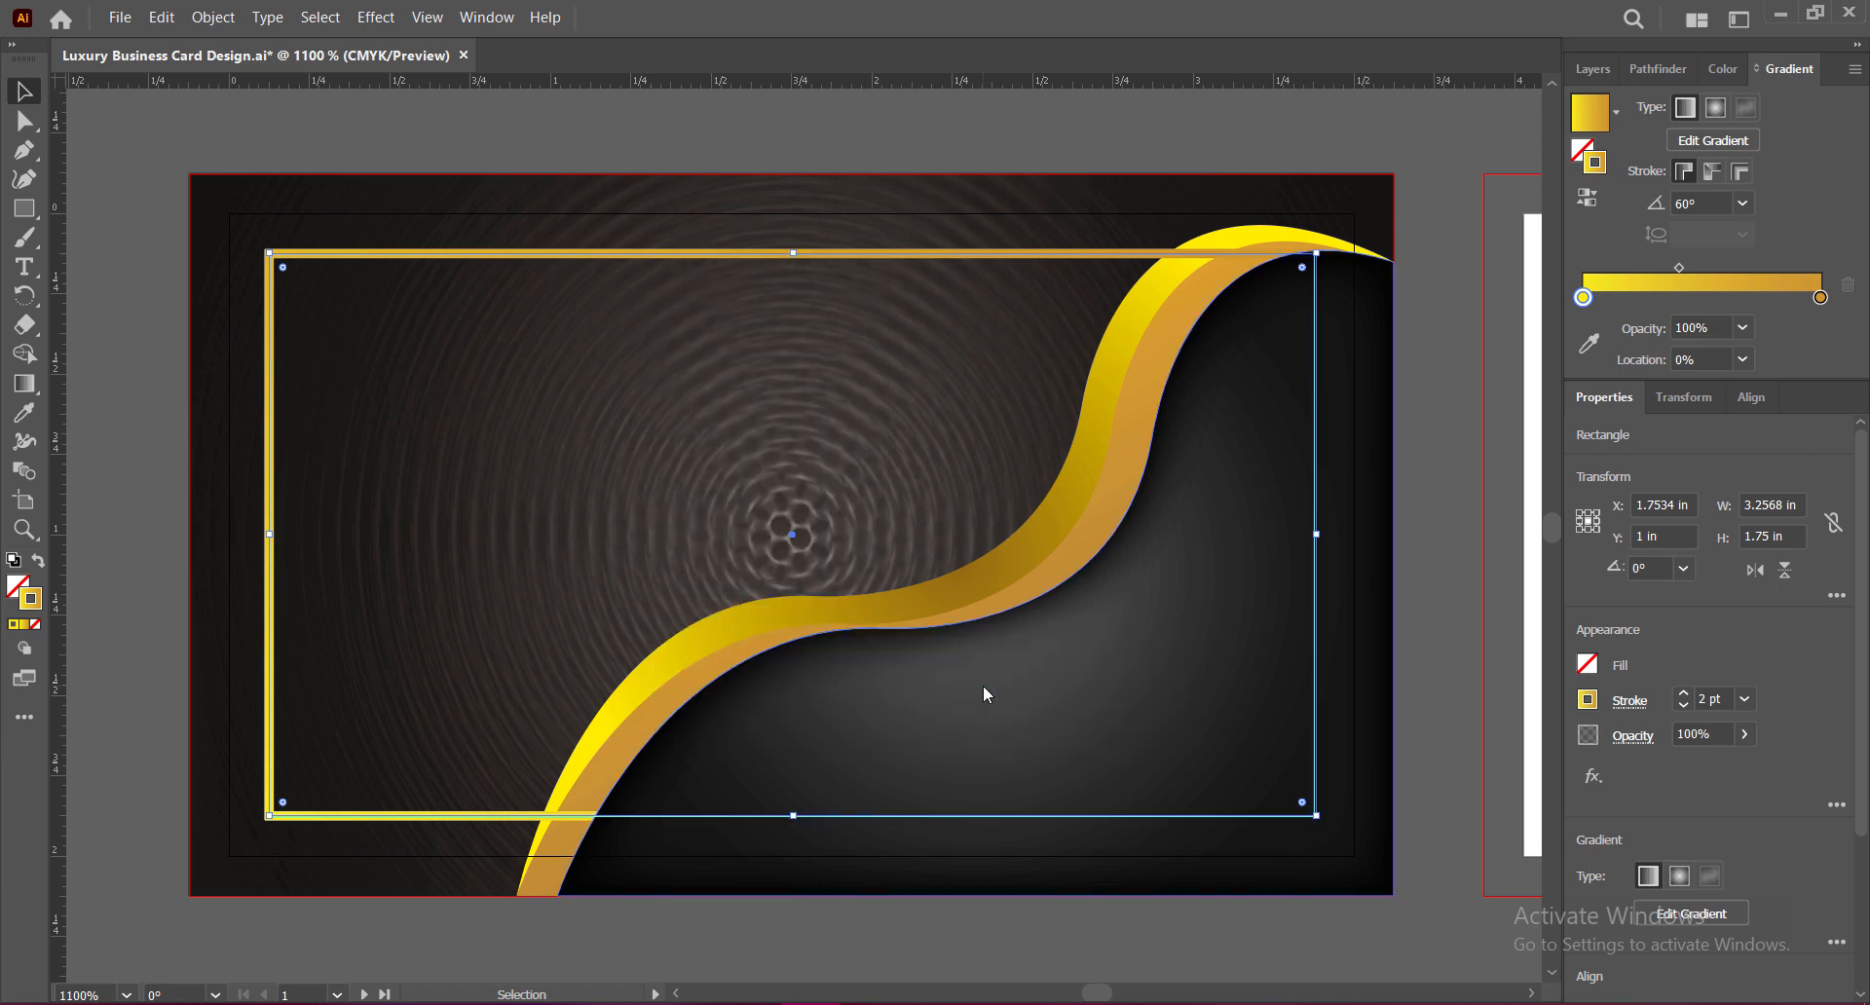
right_click(885, 250)
mouse_move(974, 635)
click(1175, 681)
click(1449, 536)
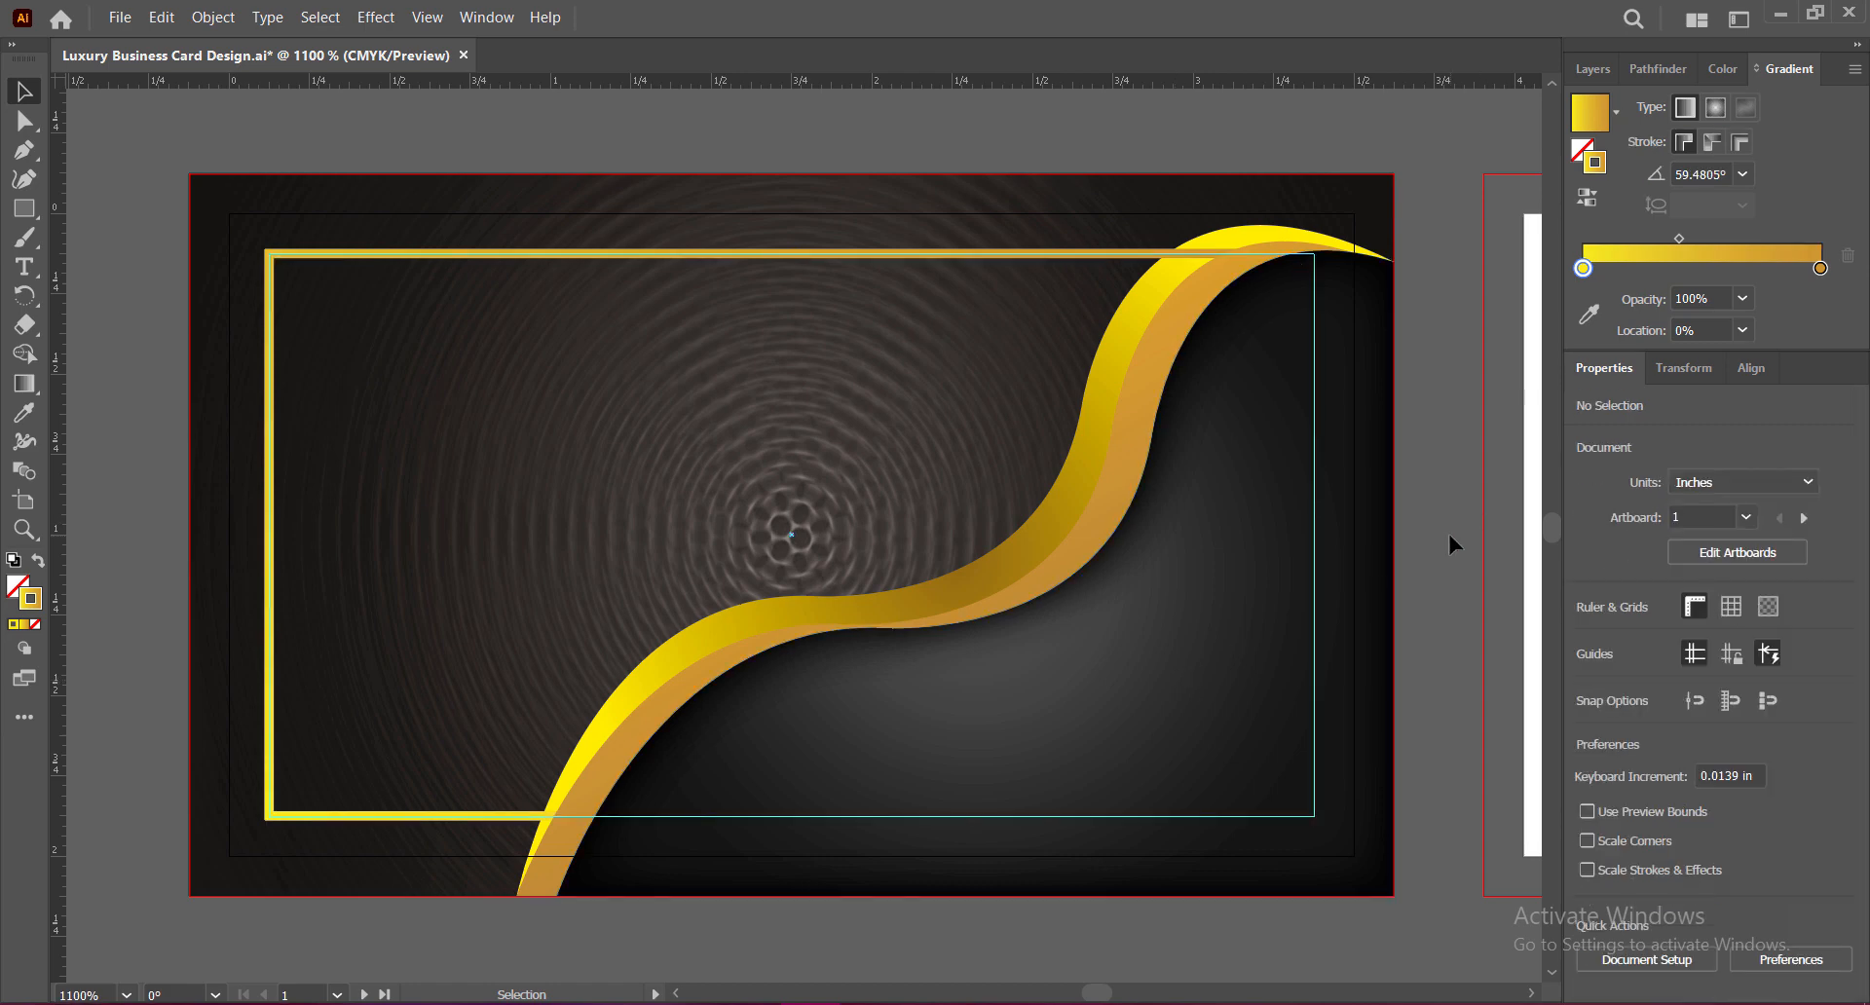
right_click(646, 253)
mouse_move(751, 634)
click(951, 695)
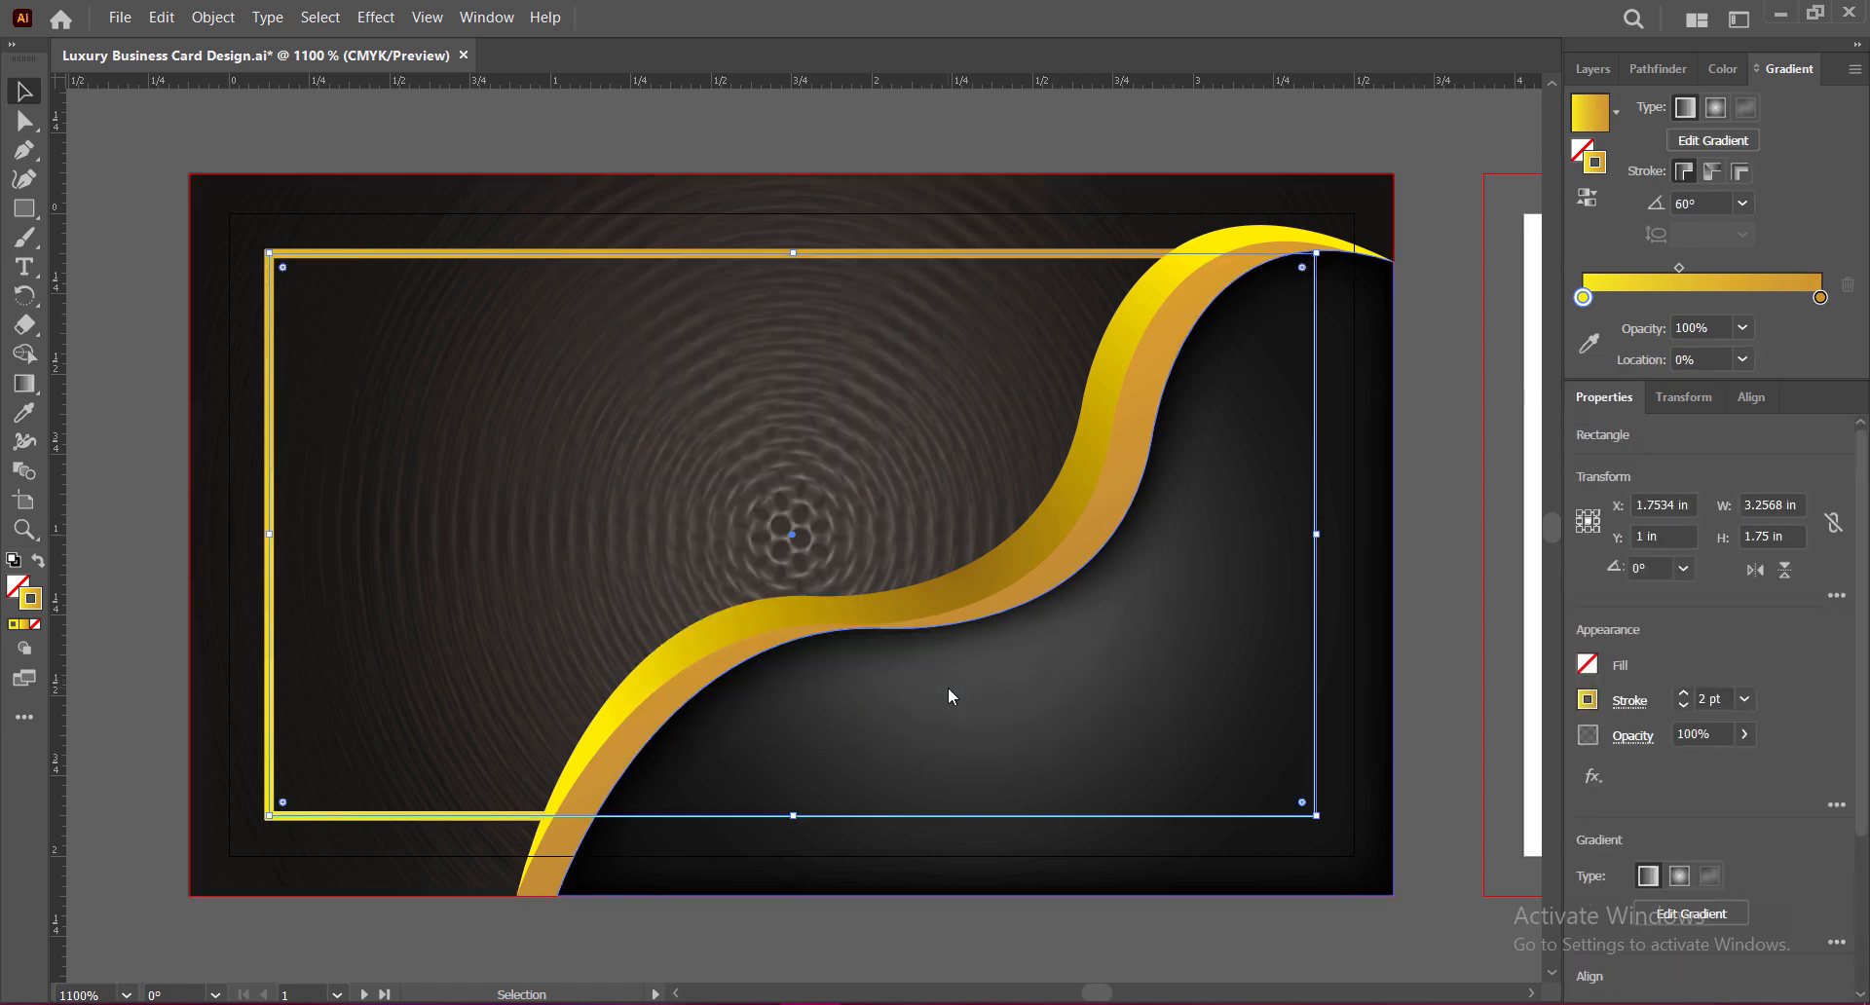
click(1430, 455)
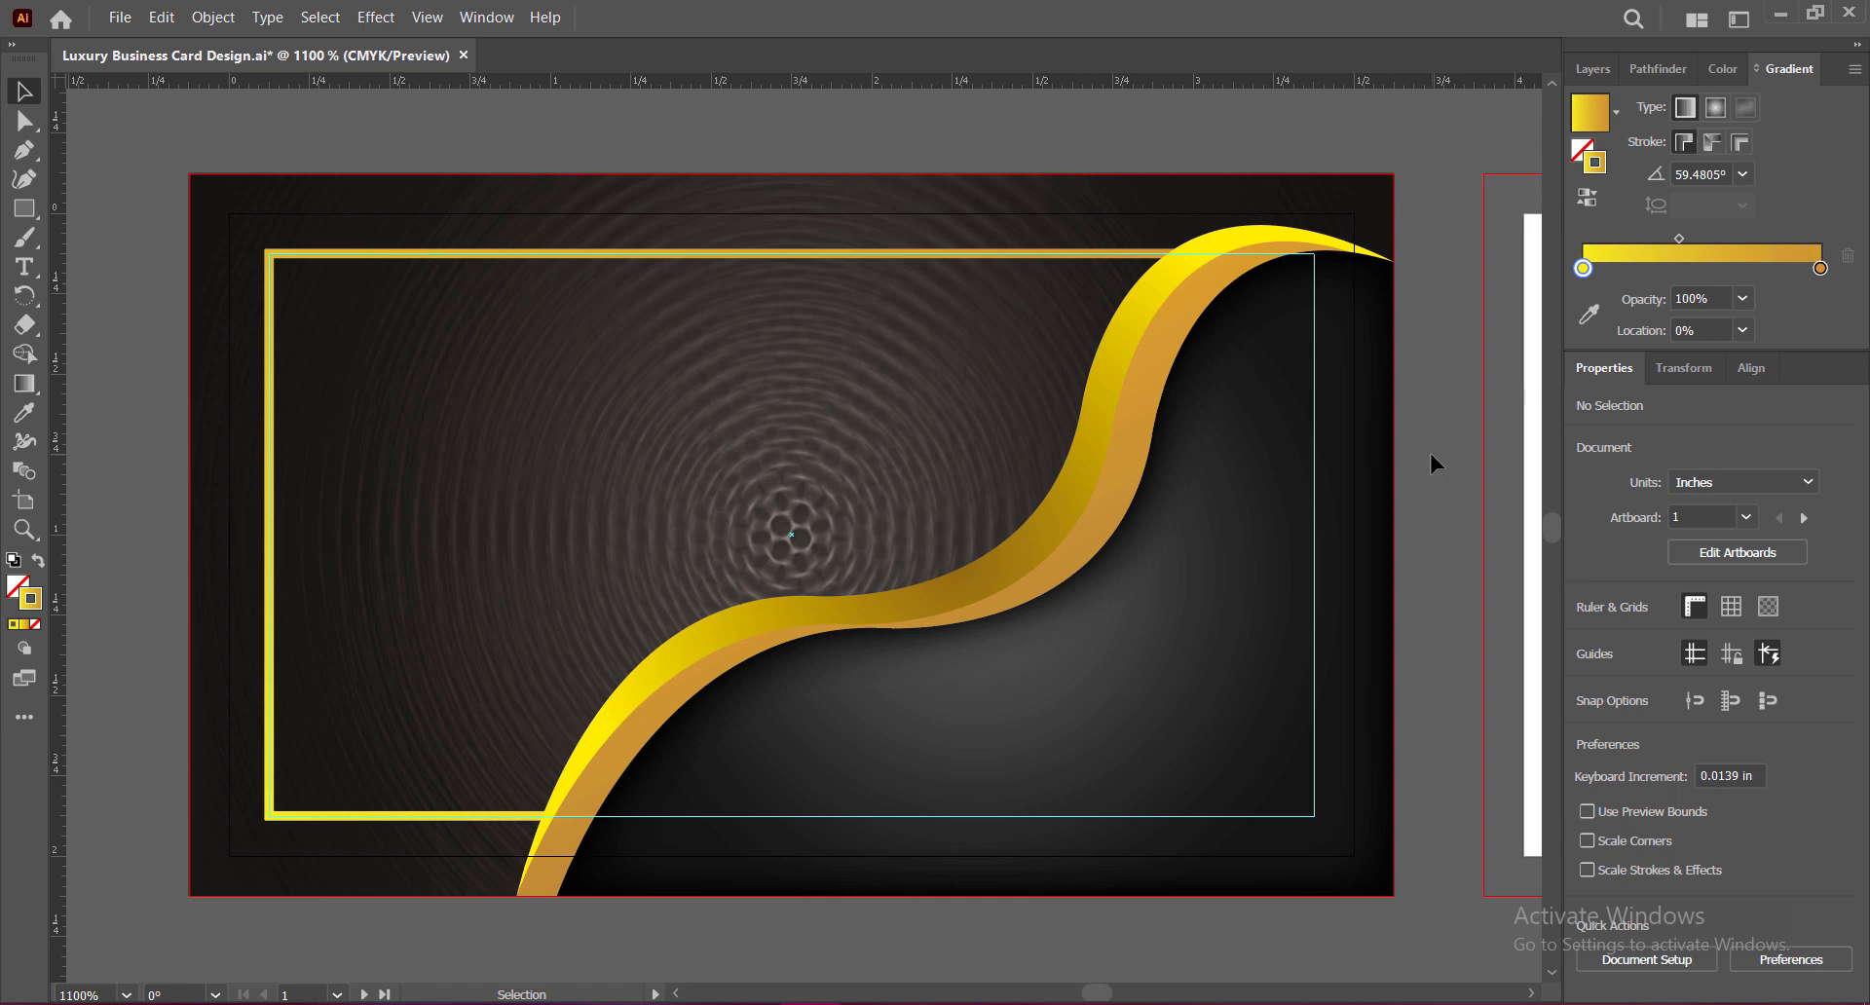
Step: Add a Normal-mode Drop Shadow to the gold frame with 0 in horizontal offset
click(1111, 254)
click(376, 17)
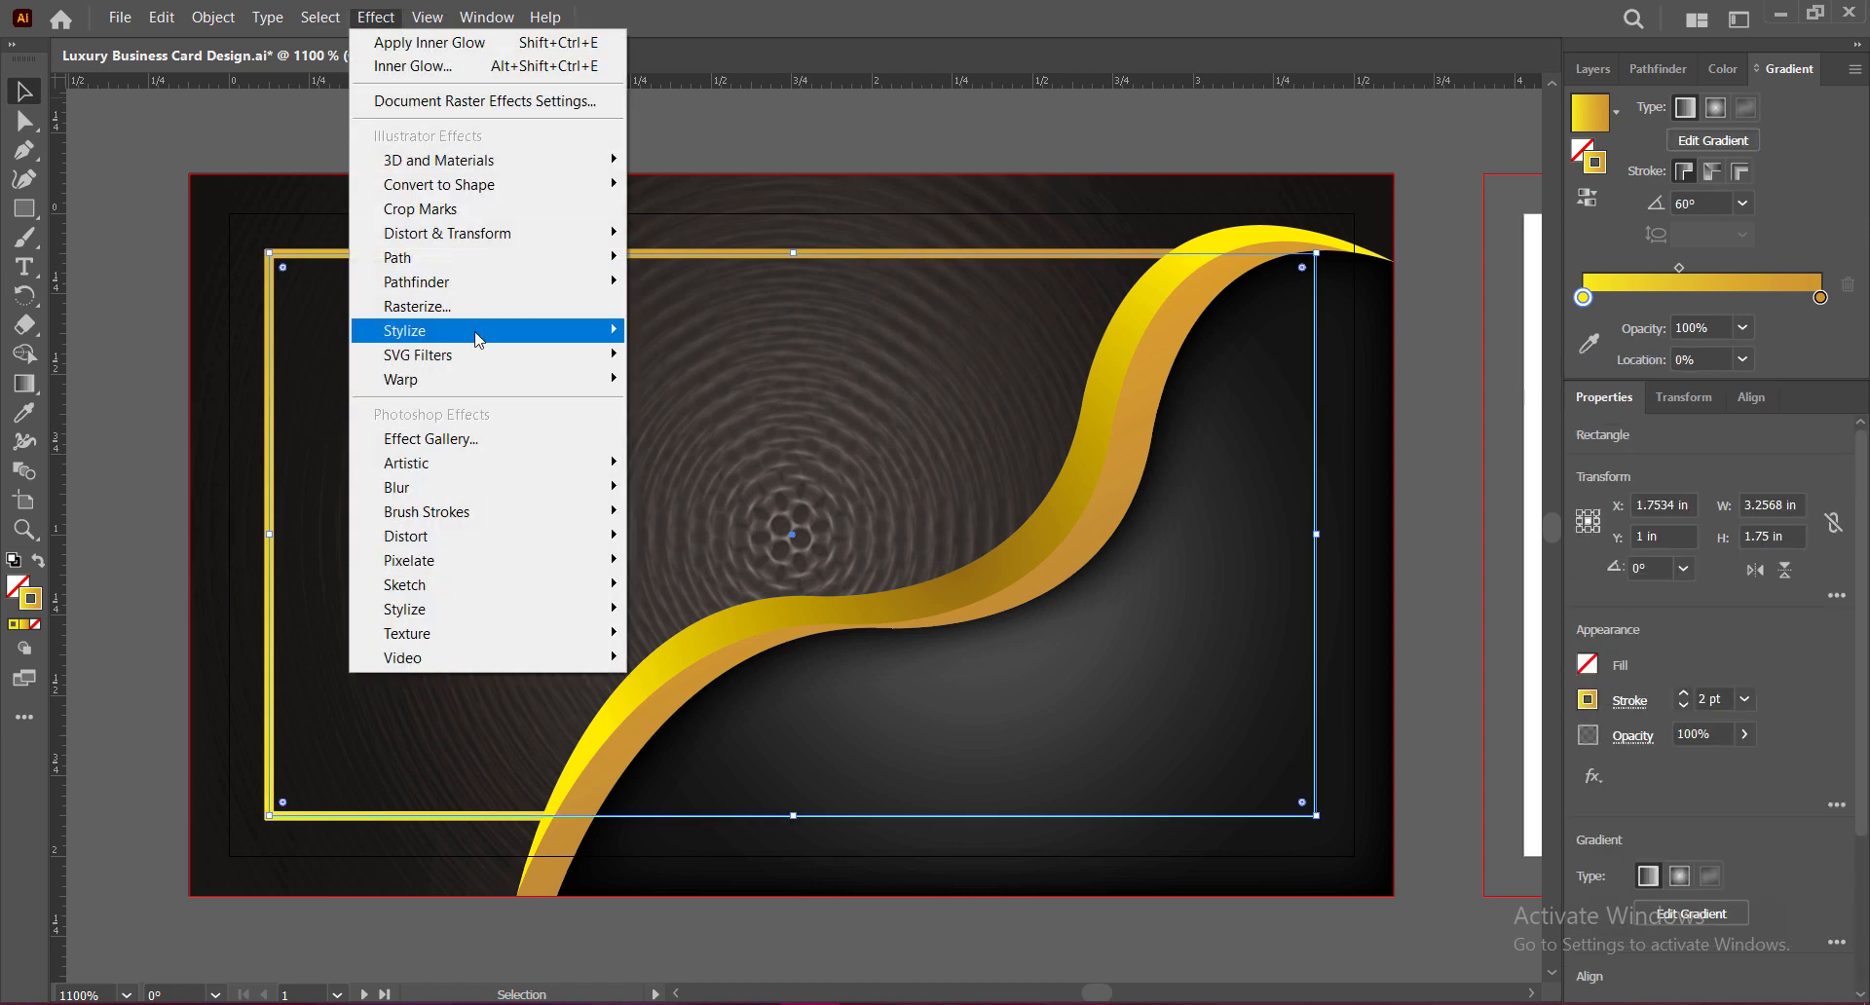
click(677, 336)
click(1382, 206)
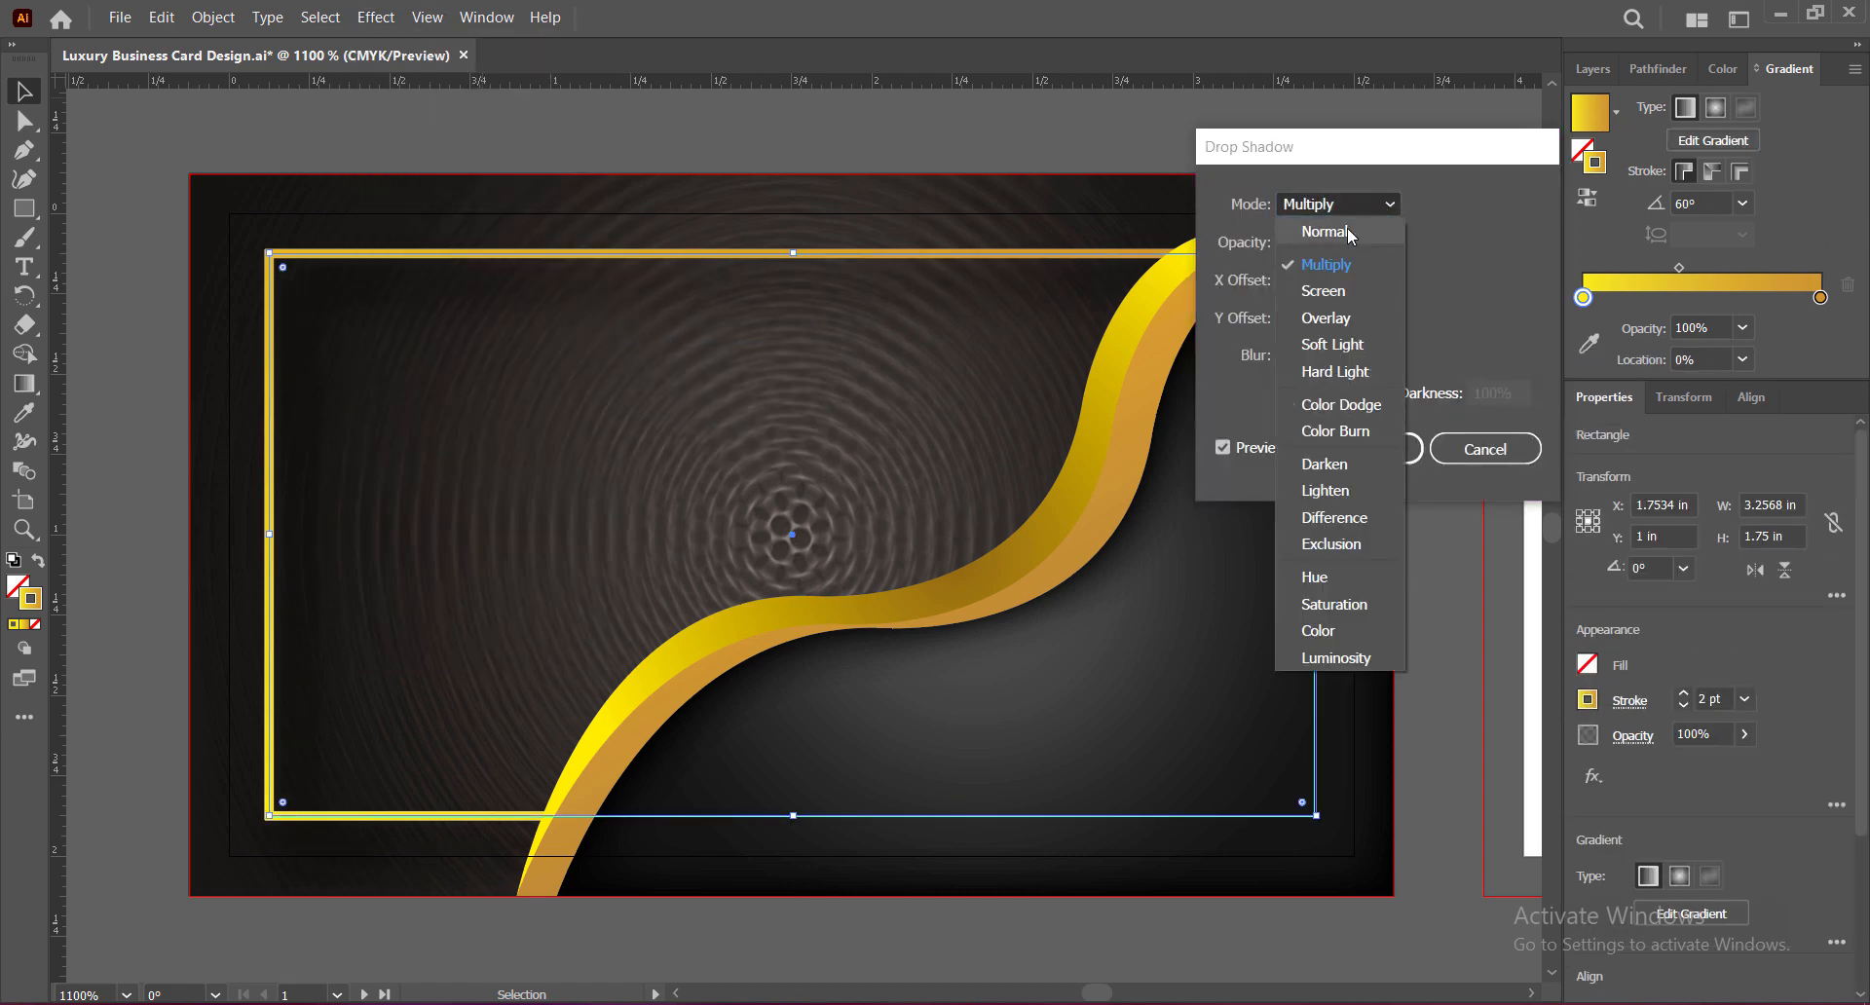
click(1349, 234)
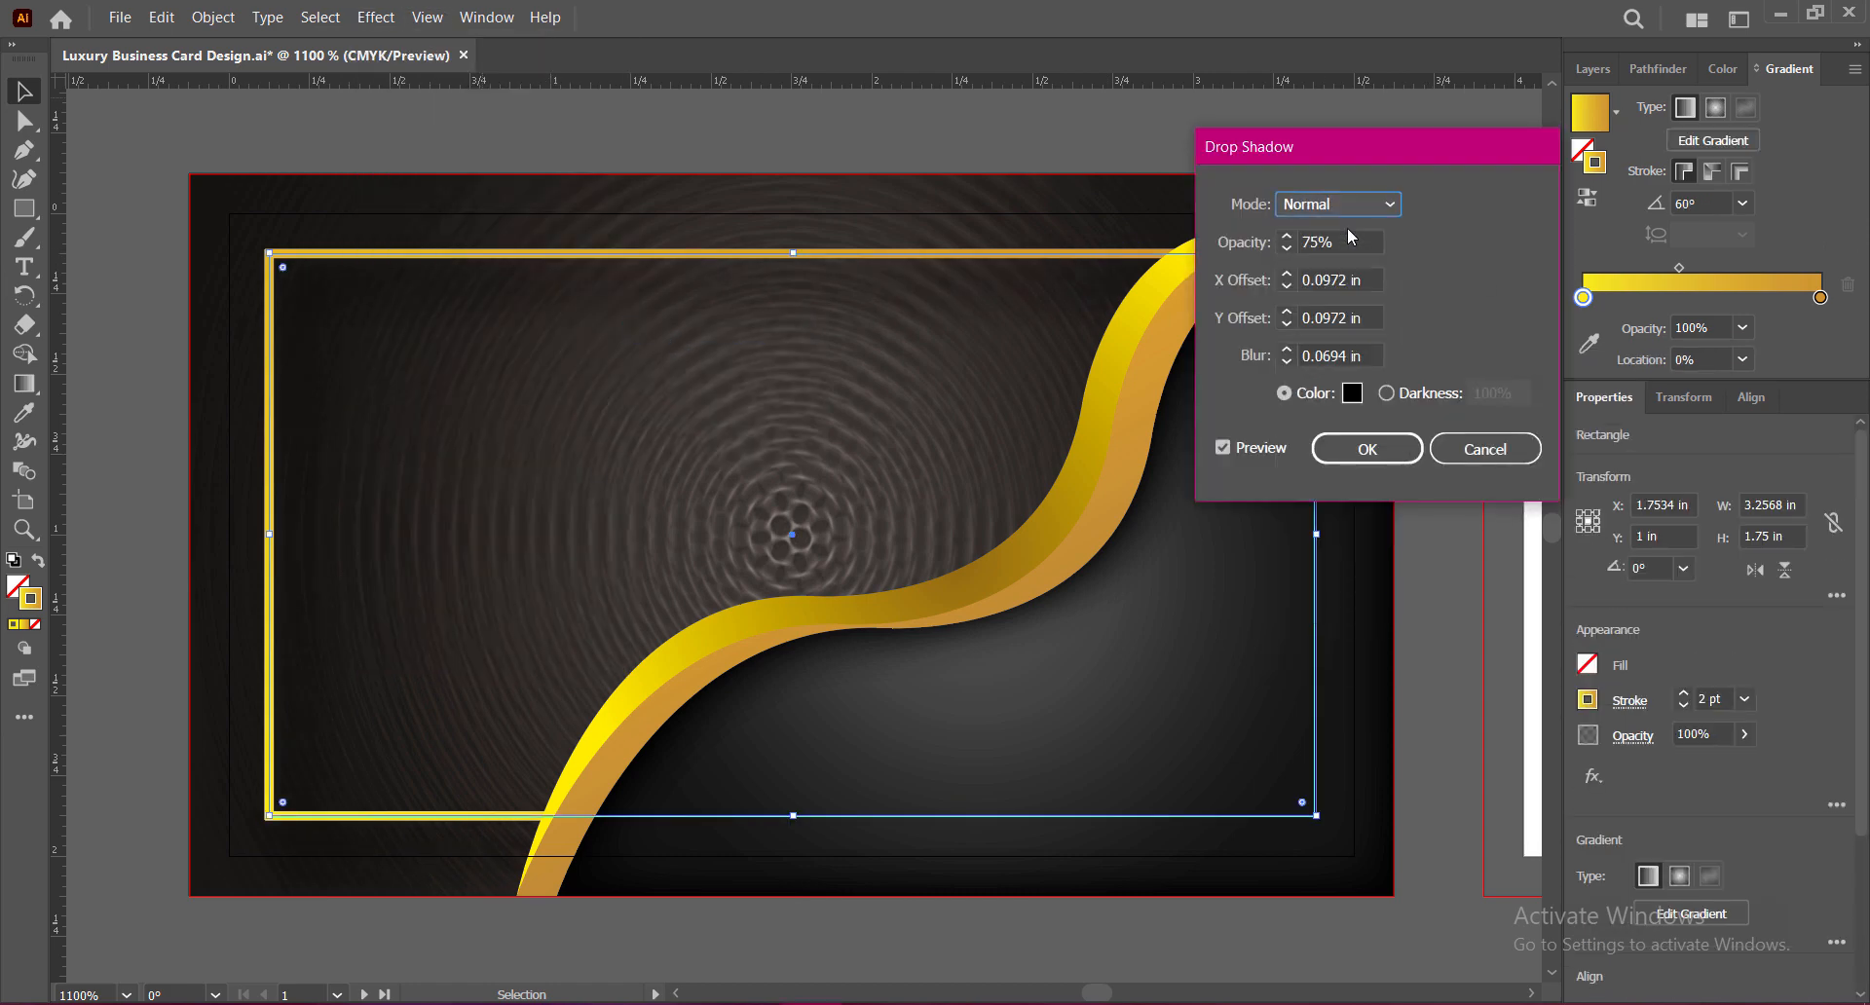
click(1369, 279)
text(0)
click(1368, 319)
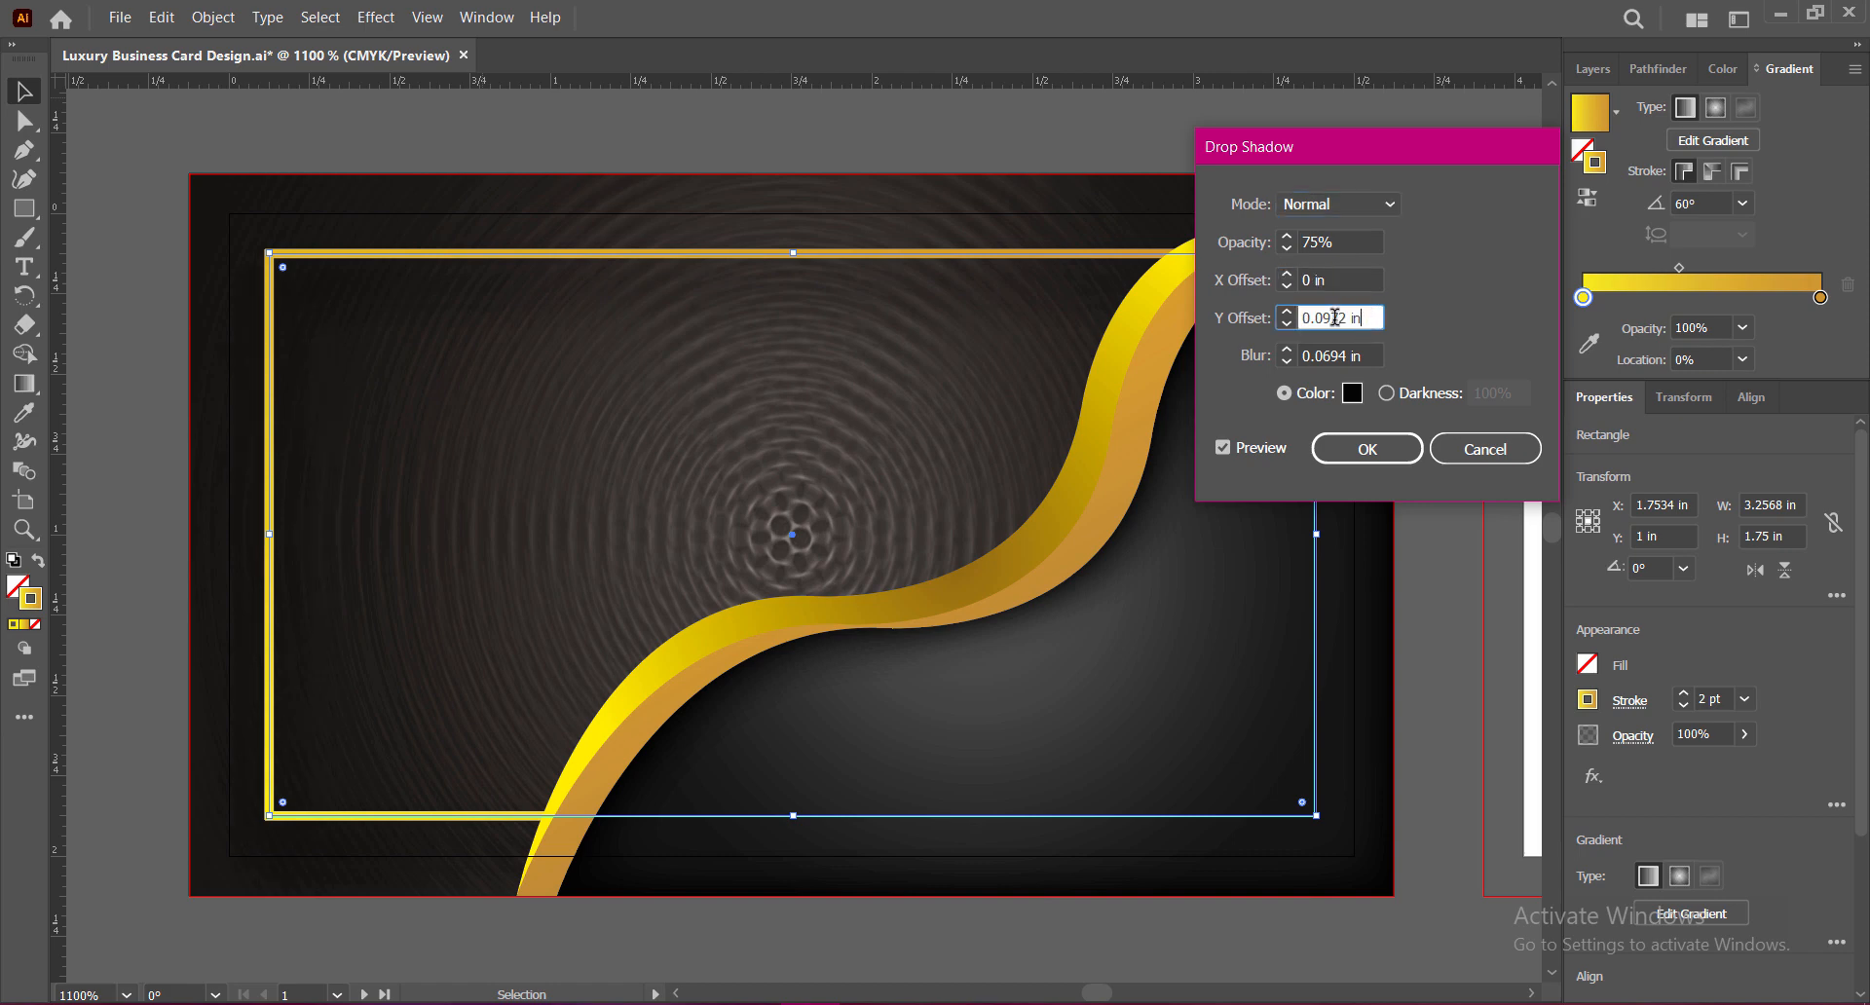
drag(1364, 355, 1338, 356)
text(3)
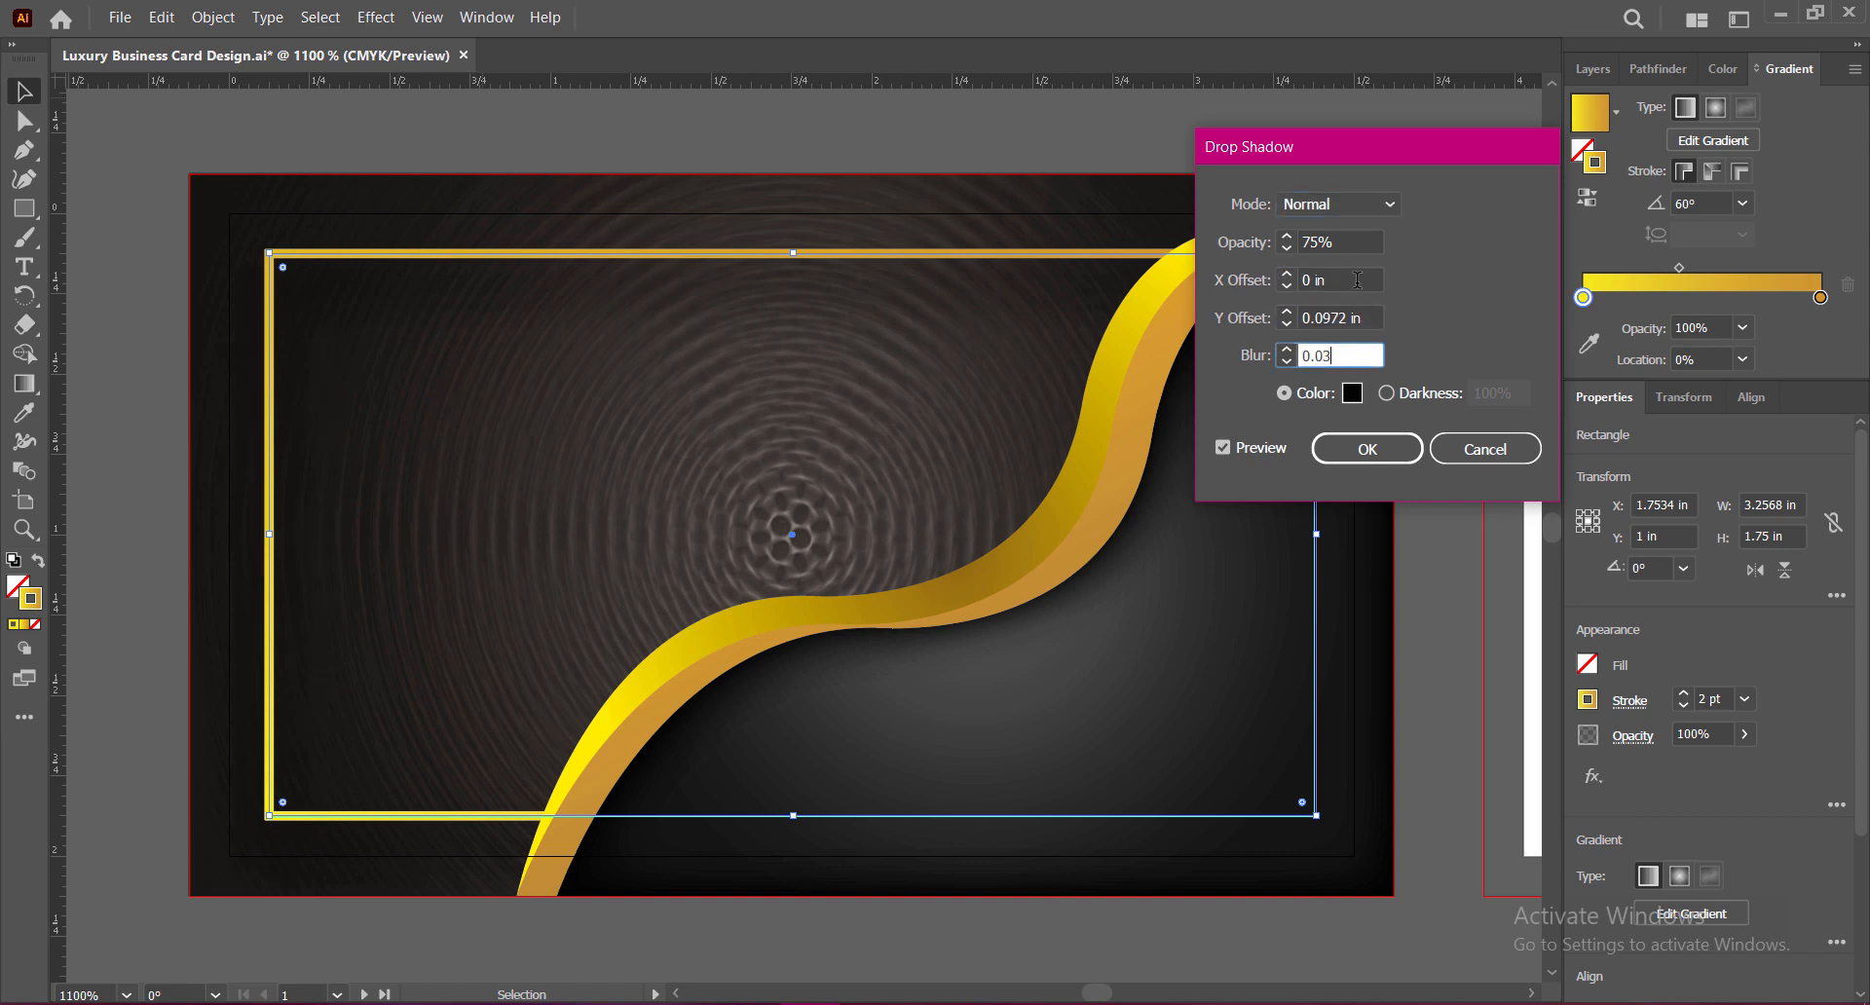
click(1356, 280)
Step: Set the shadow's vertical offset to 0.02 in and blur to 0.01 in, apply, and save
drag(1348, 318, 1325, 317)
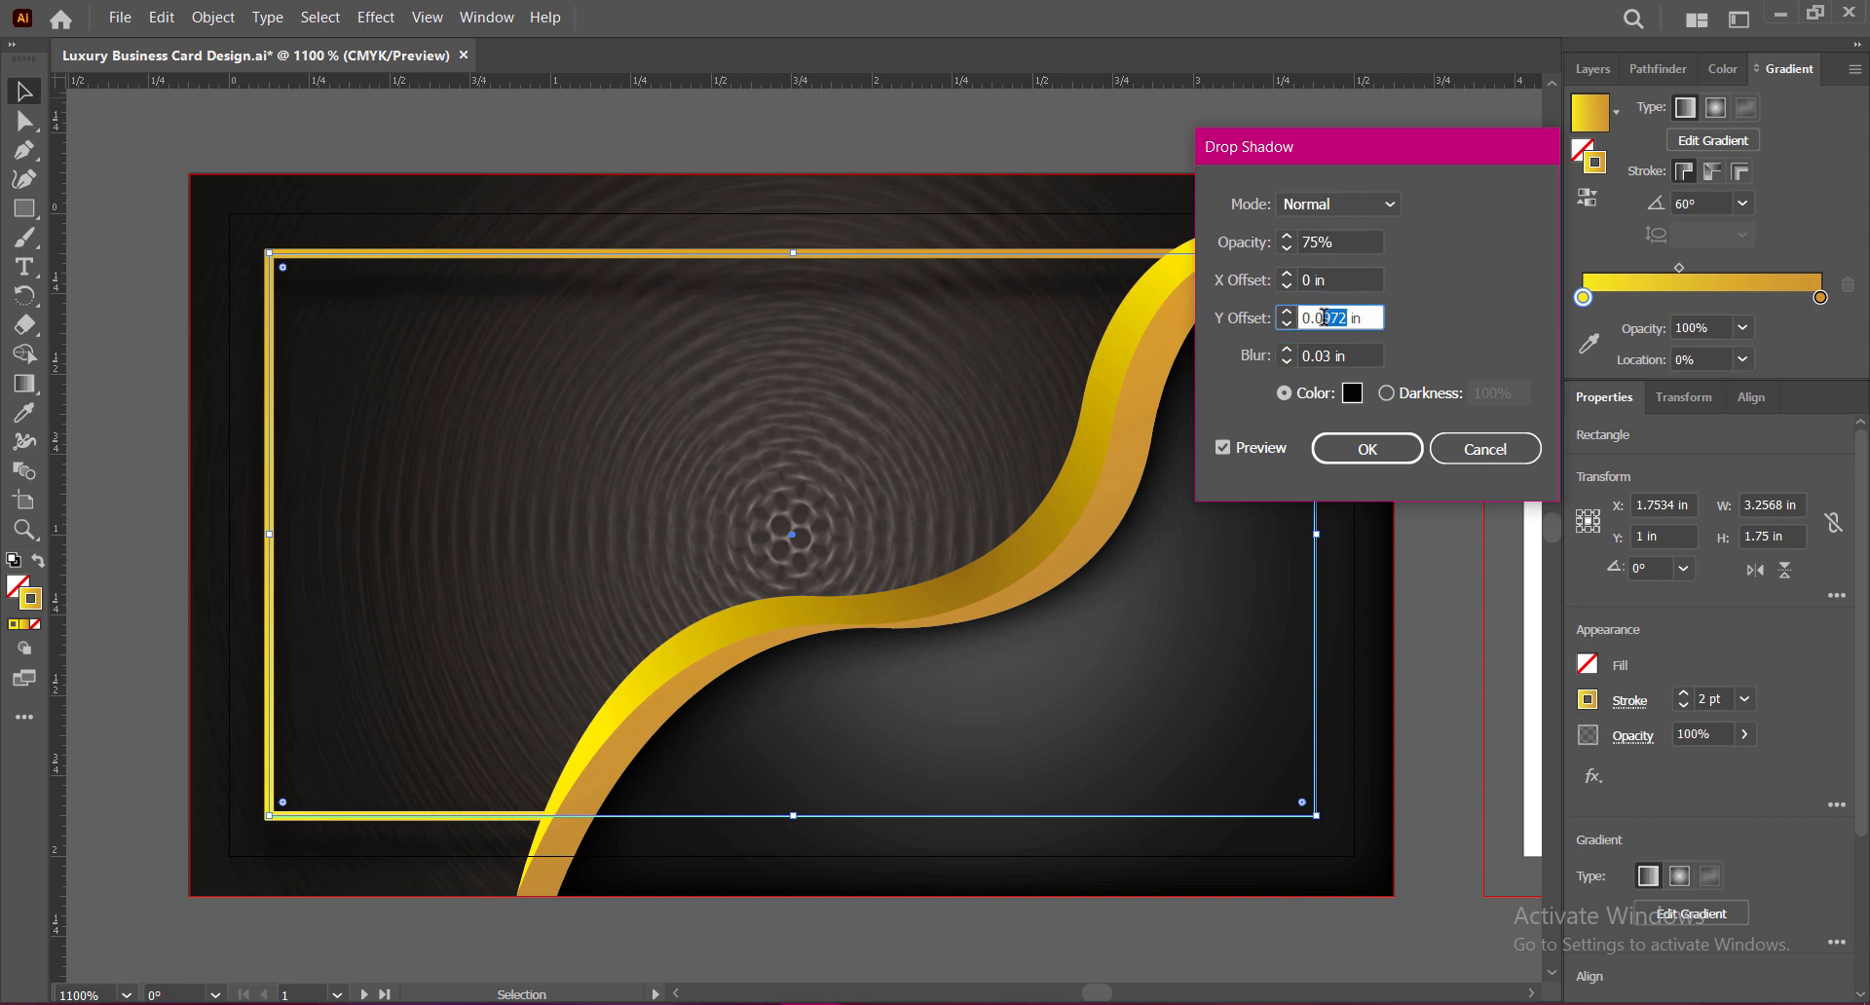
text(3)
click(1341, 279)
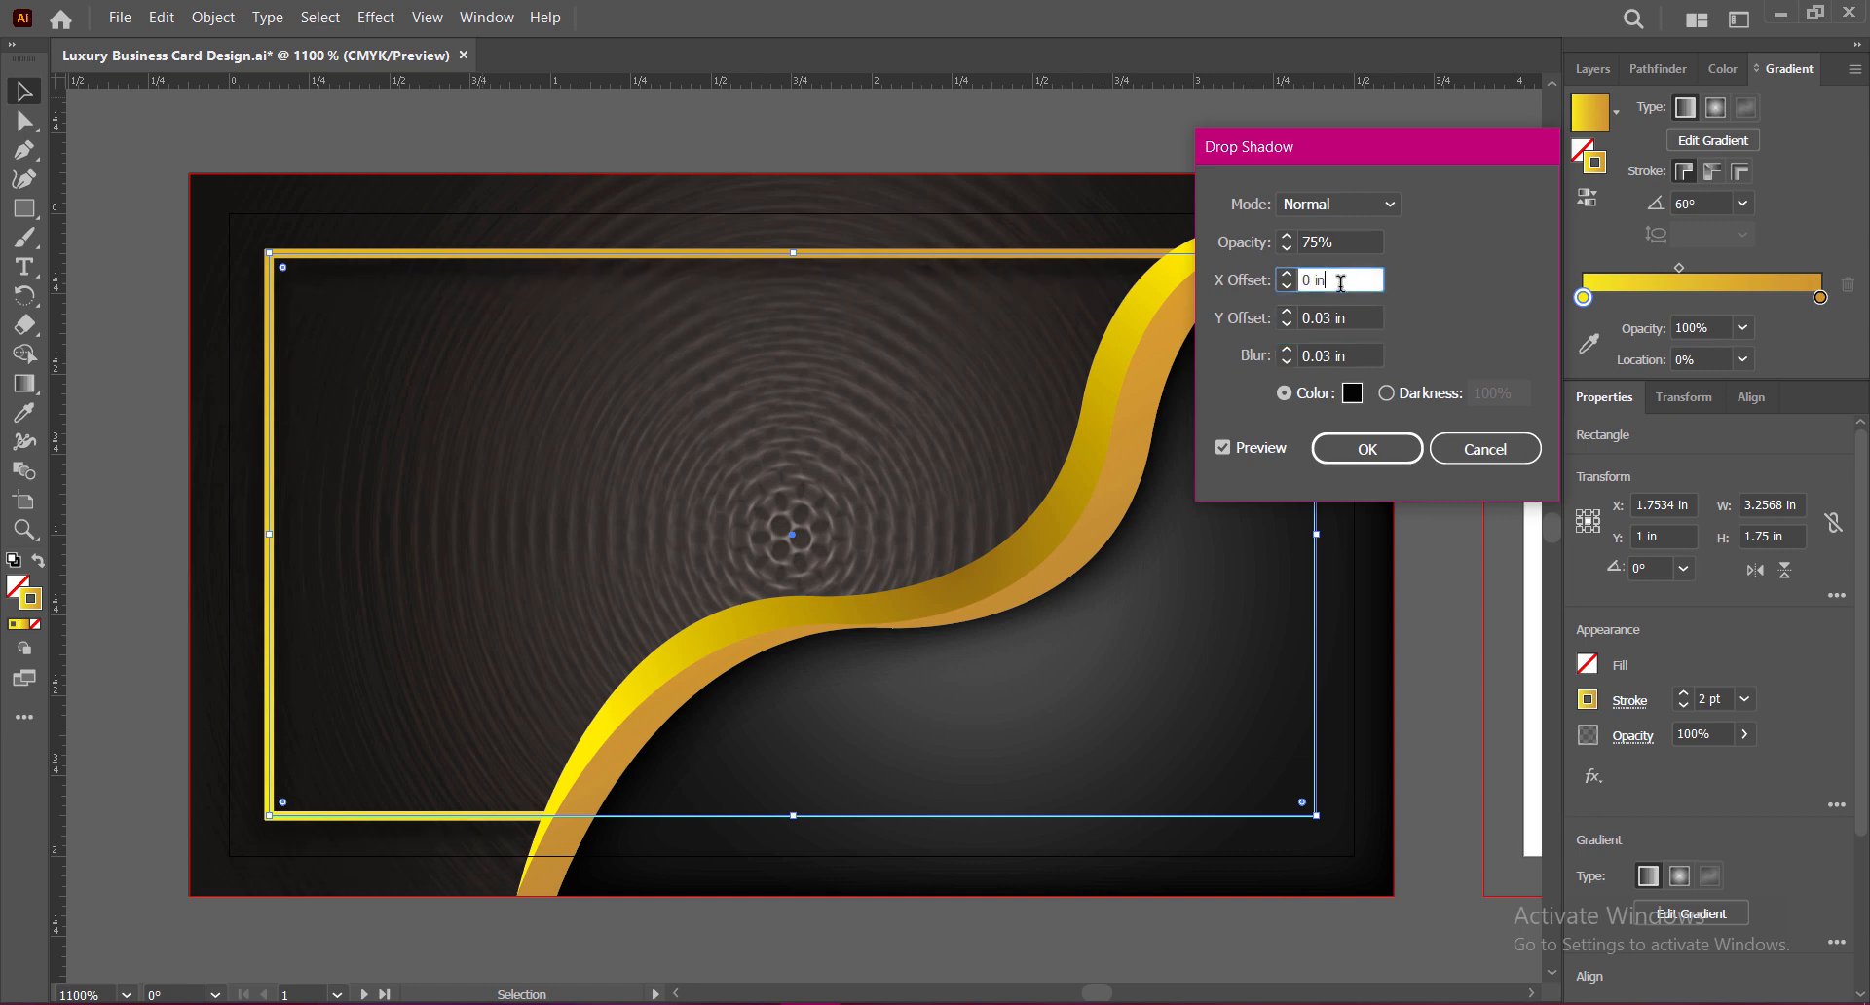
click(1326, 317)
text(2)
click(1354, 240)
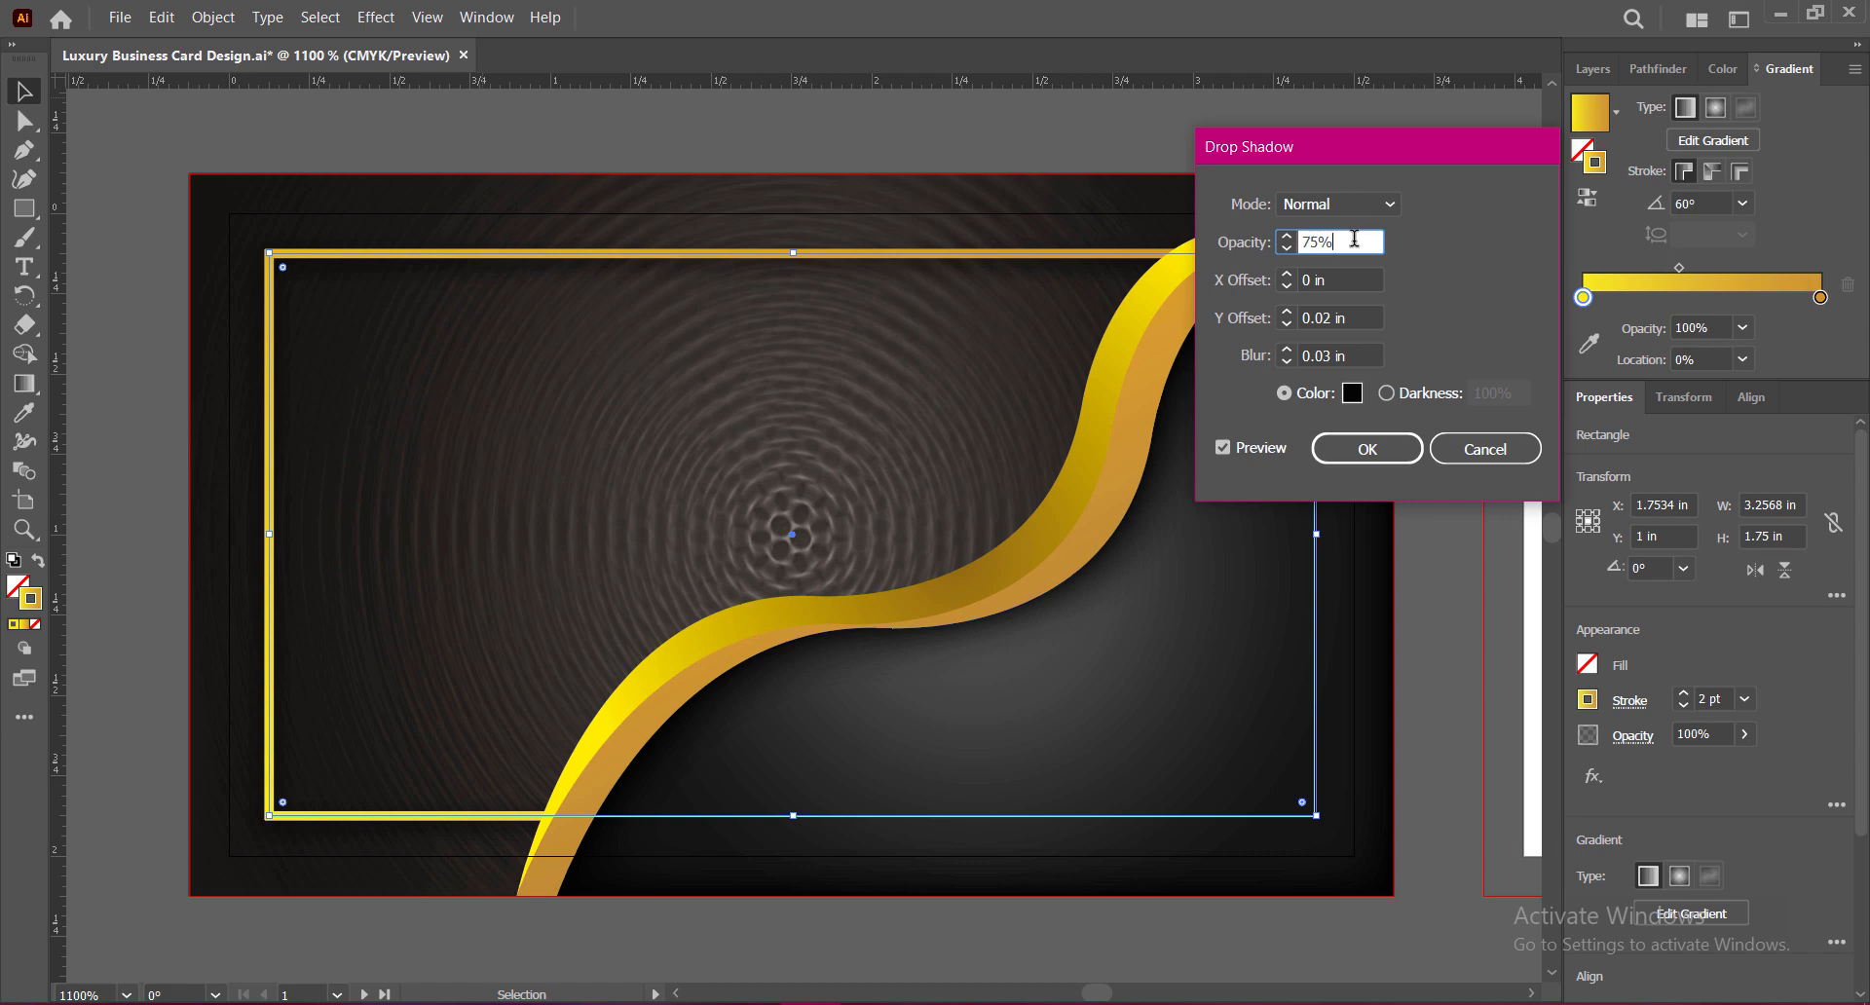
click(1328, 356)
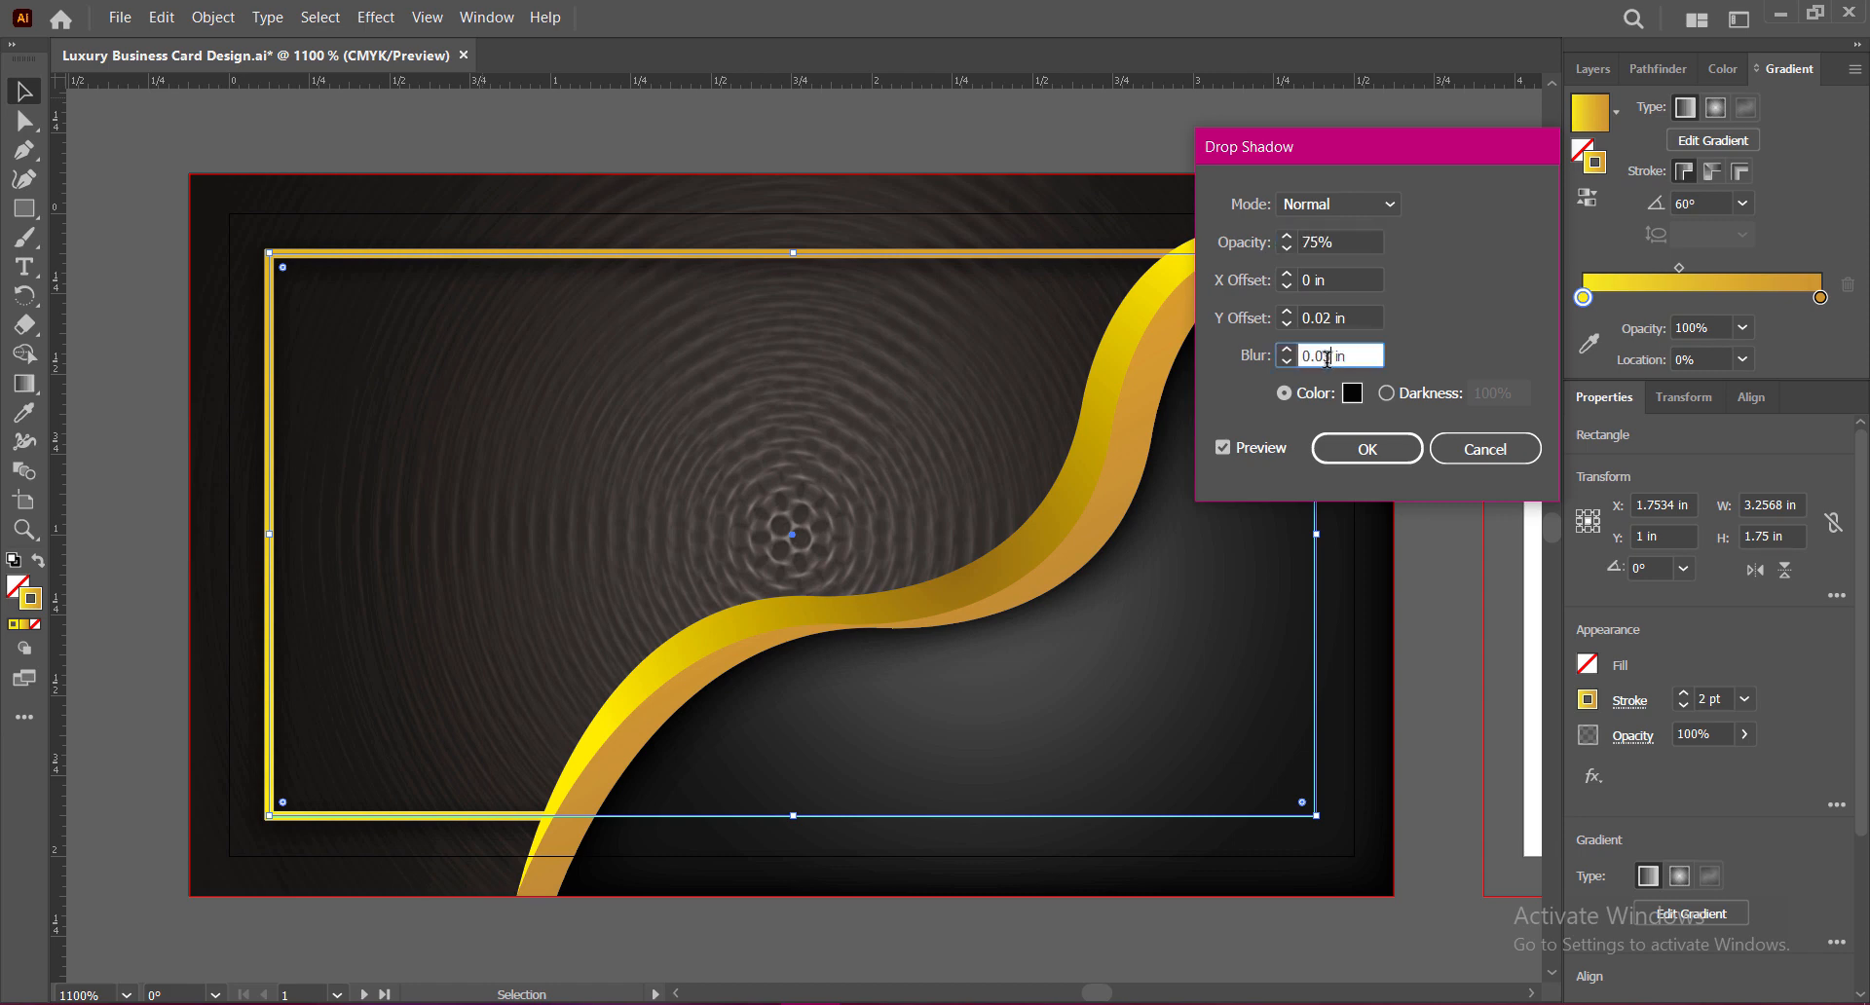
click(1339, 280)
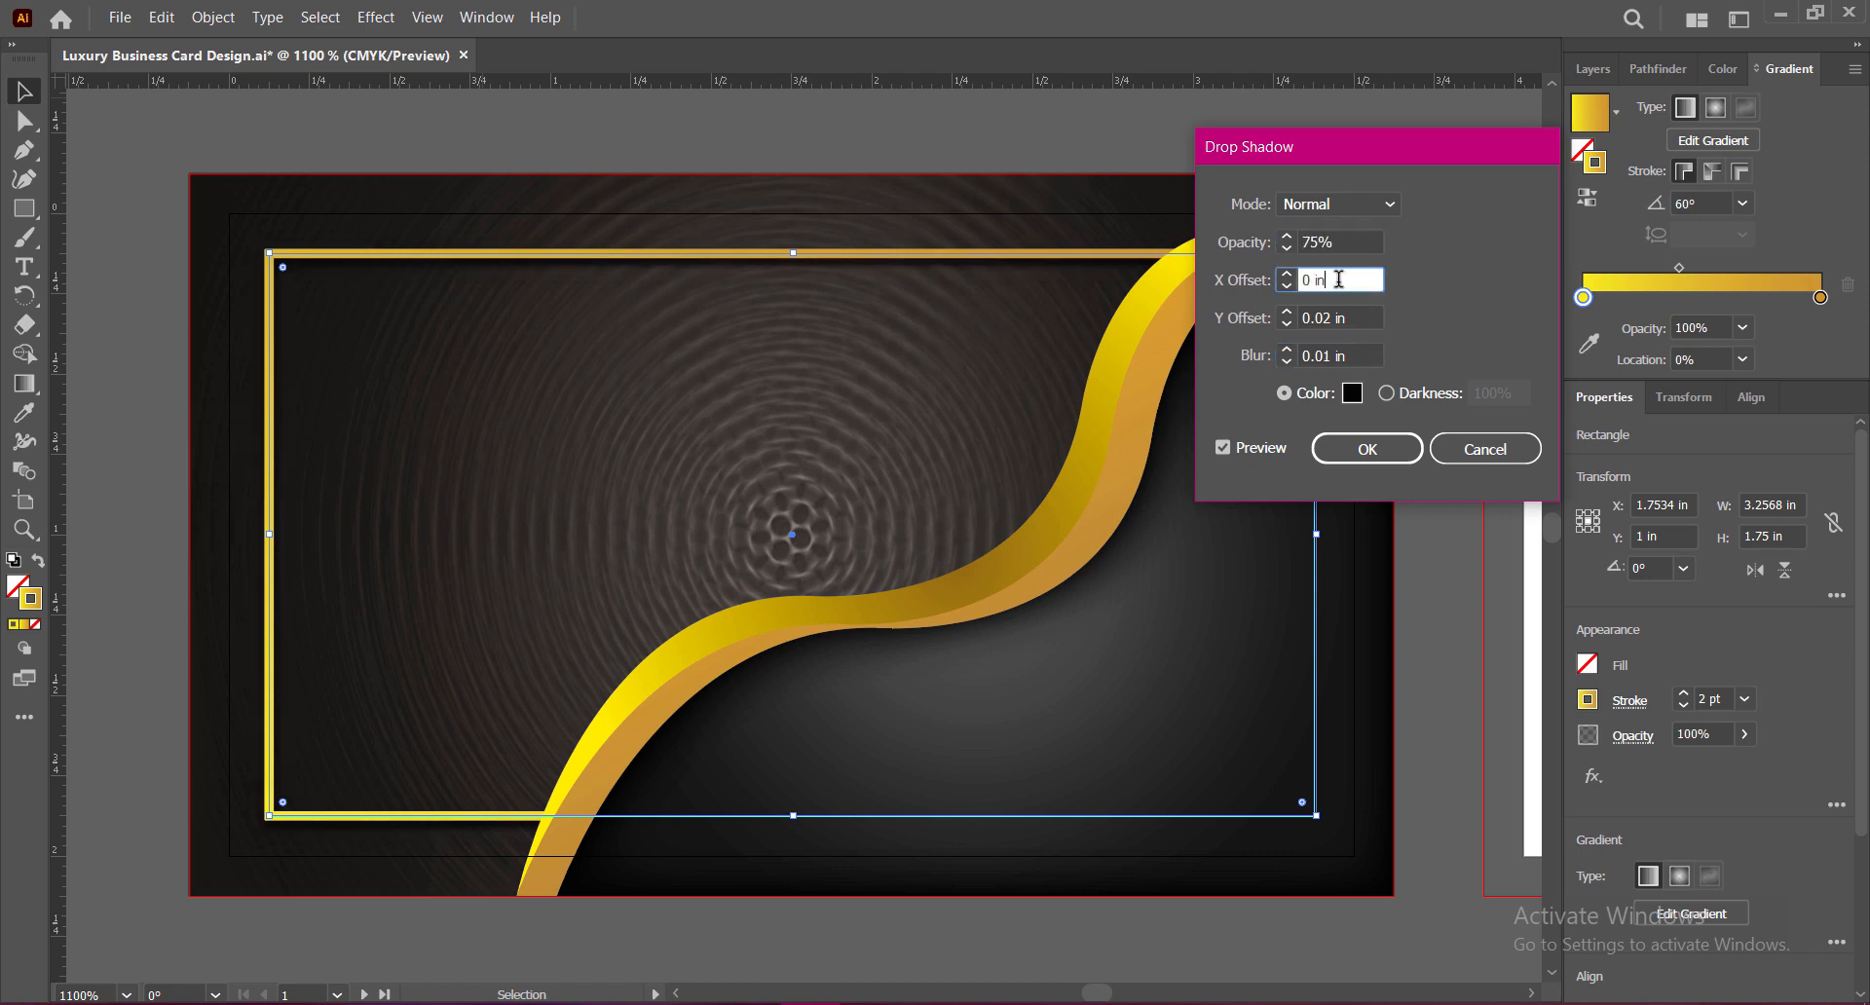
click(1368, 449)
click(1435, 469)
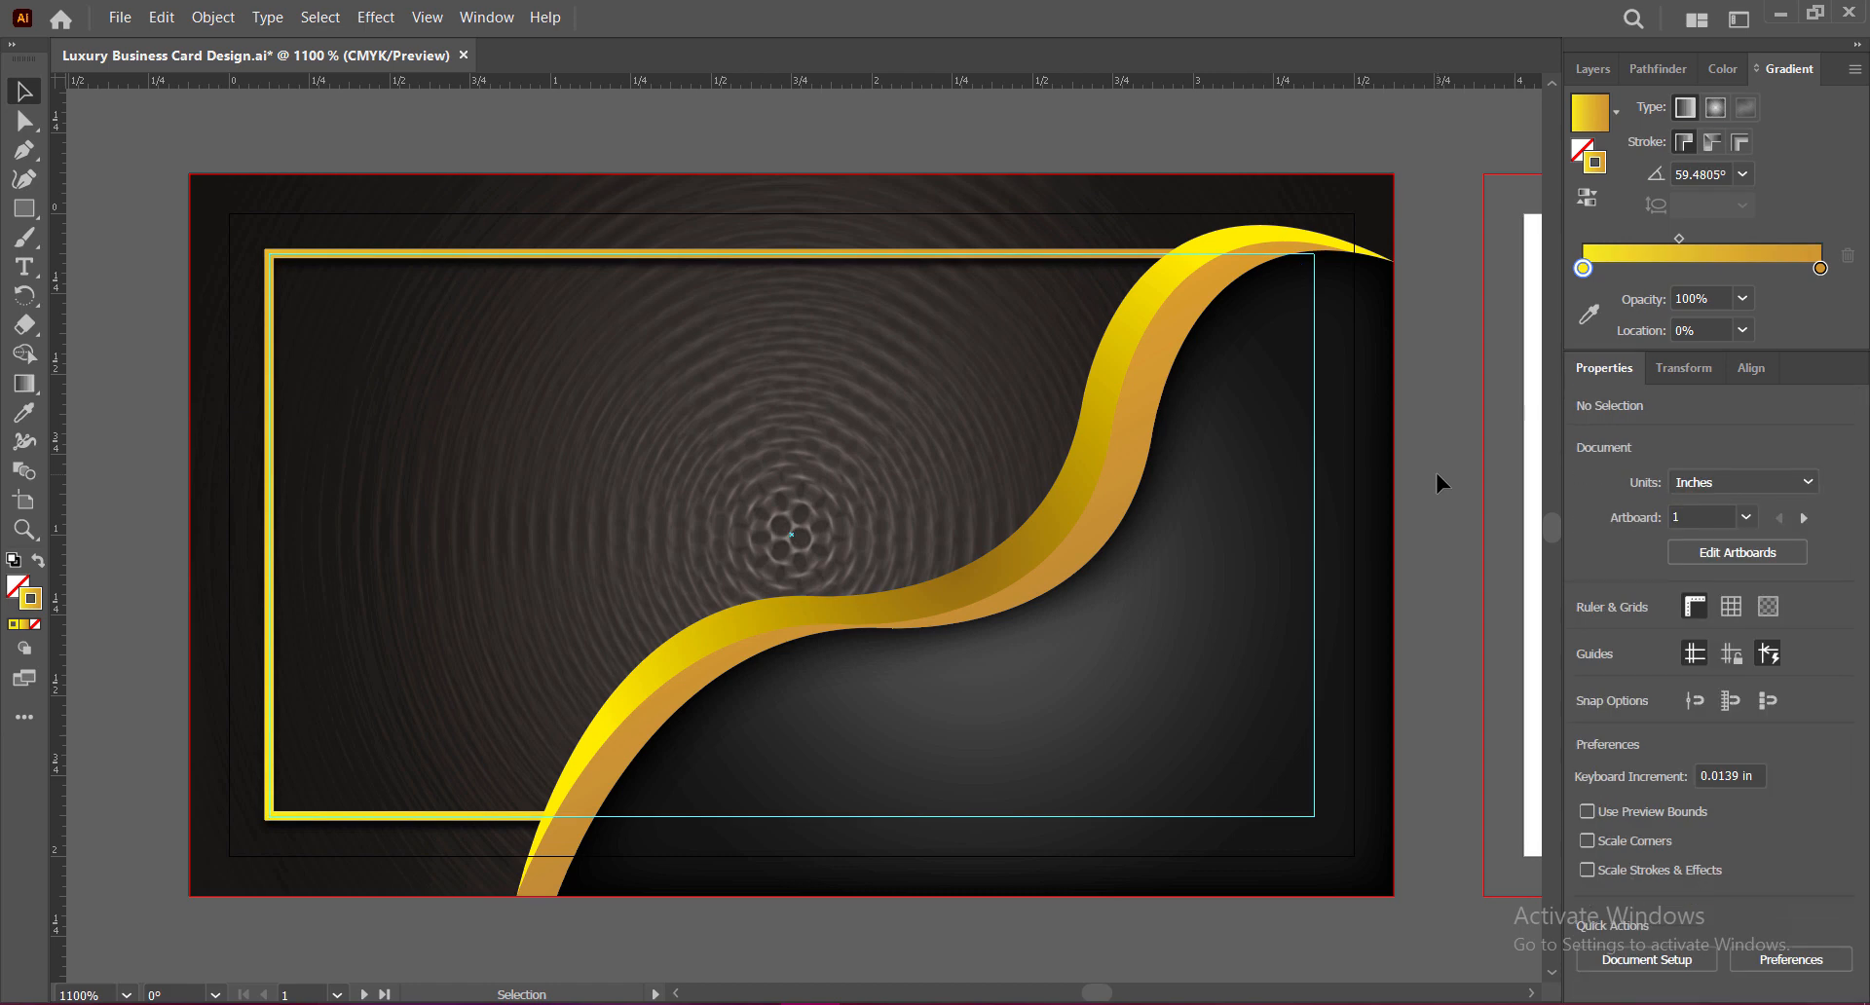
key(ctrl+s)
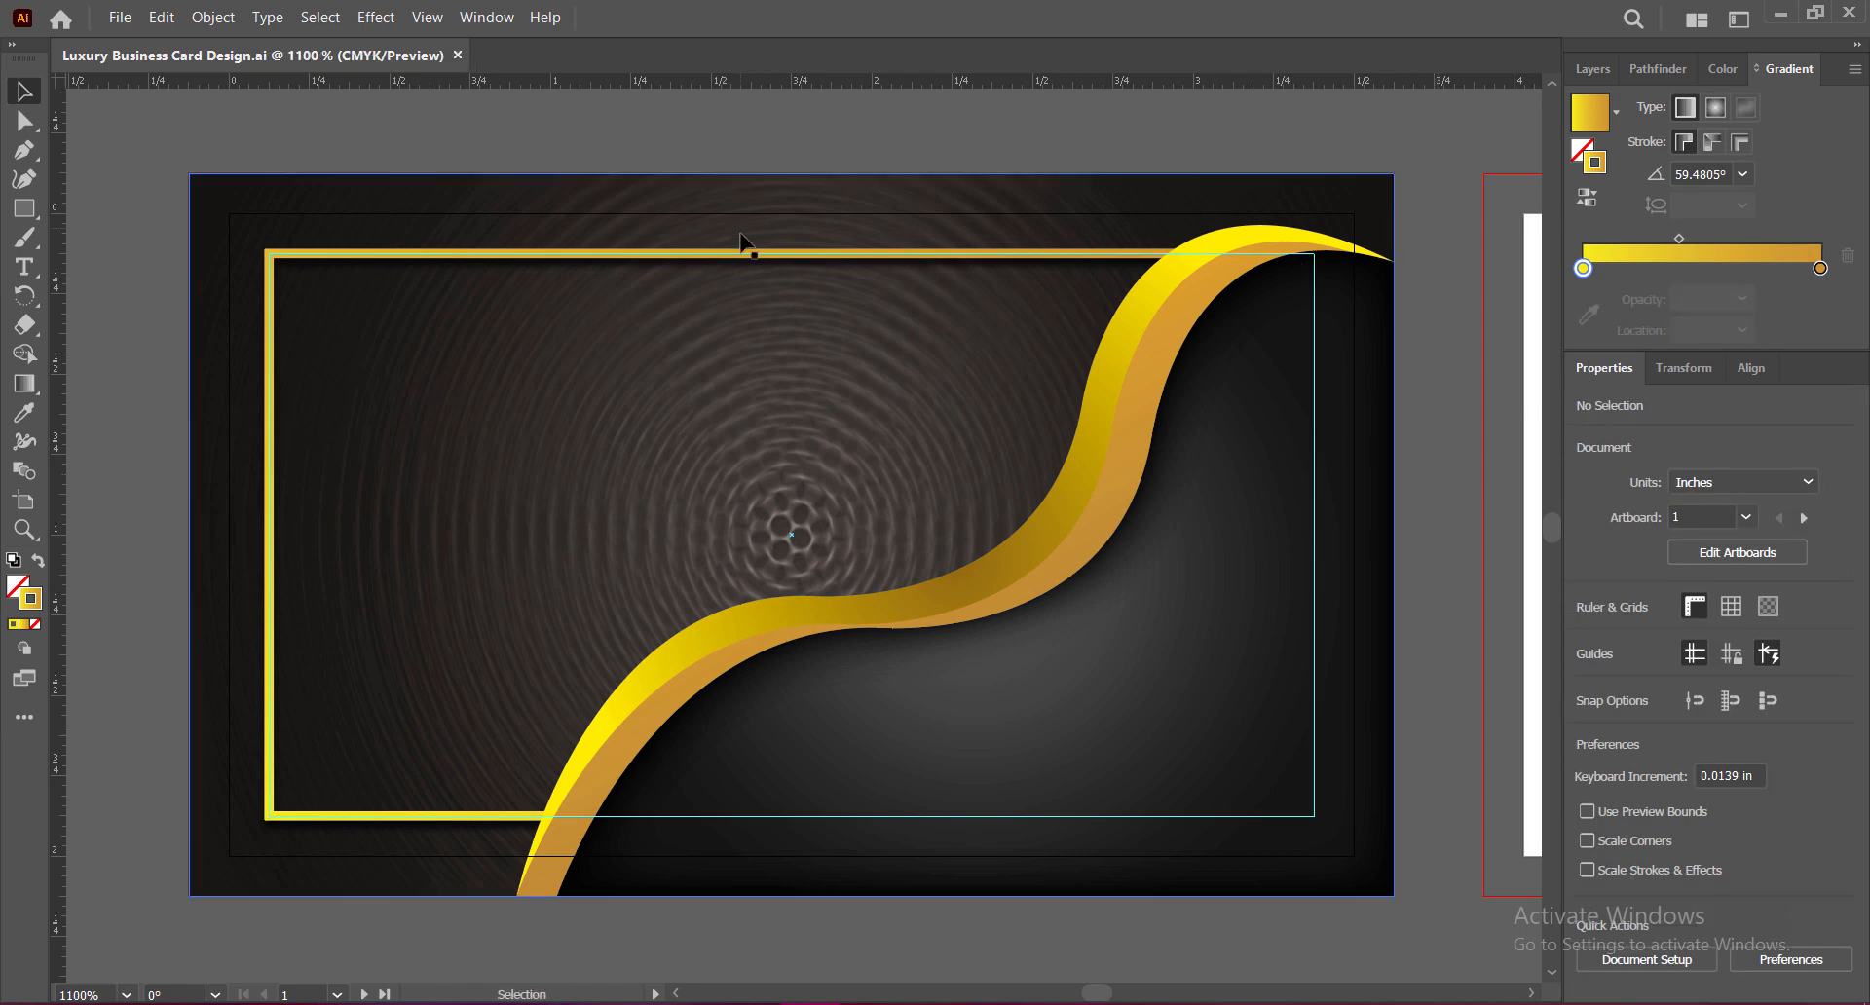
Step: Change the gold frame's stroke weight to 1 pt and save the file
click(742, 243)
click(1745, 700)
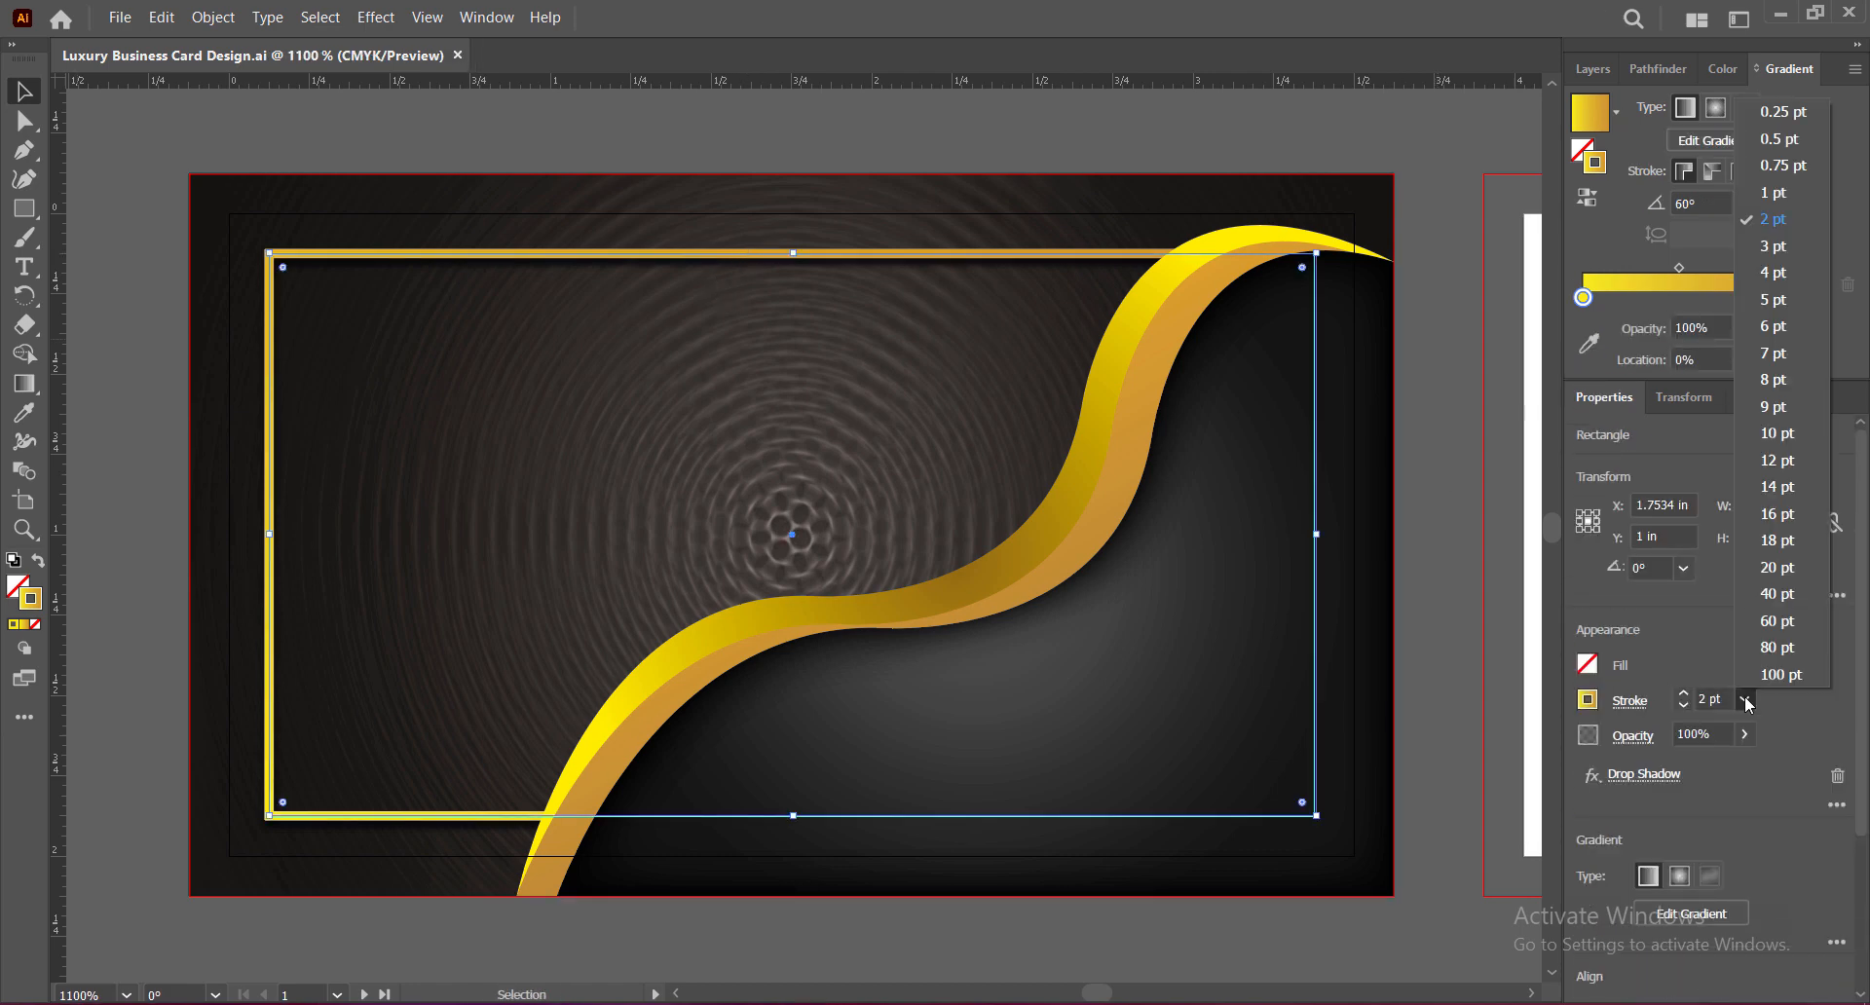
click(1774, 193)
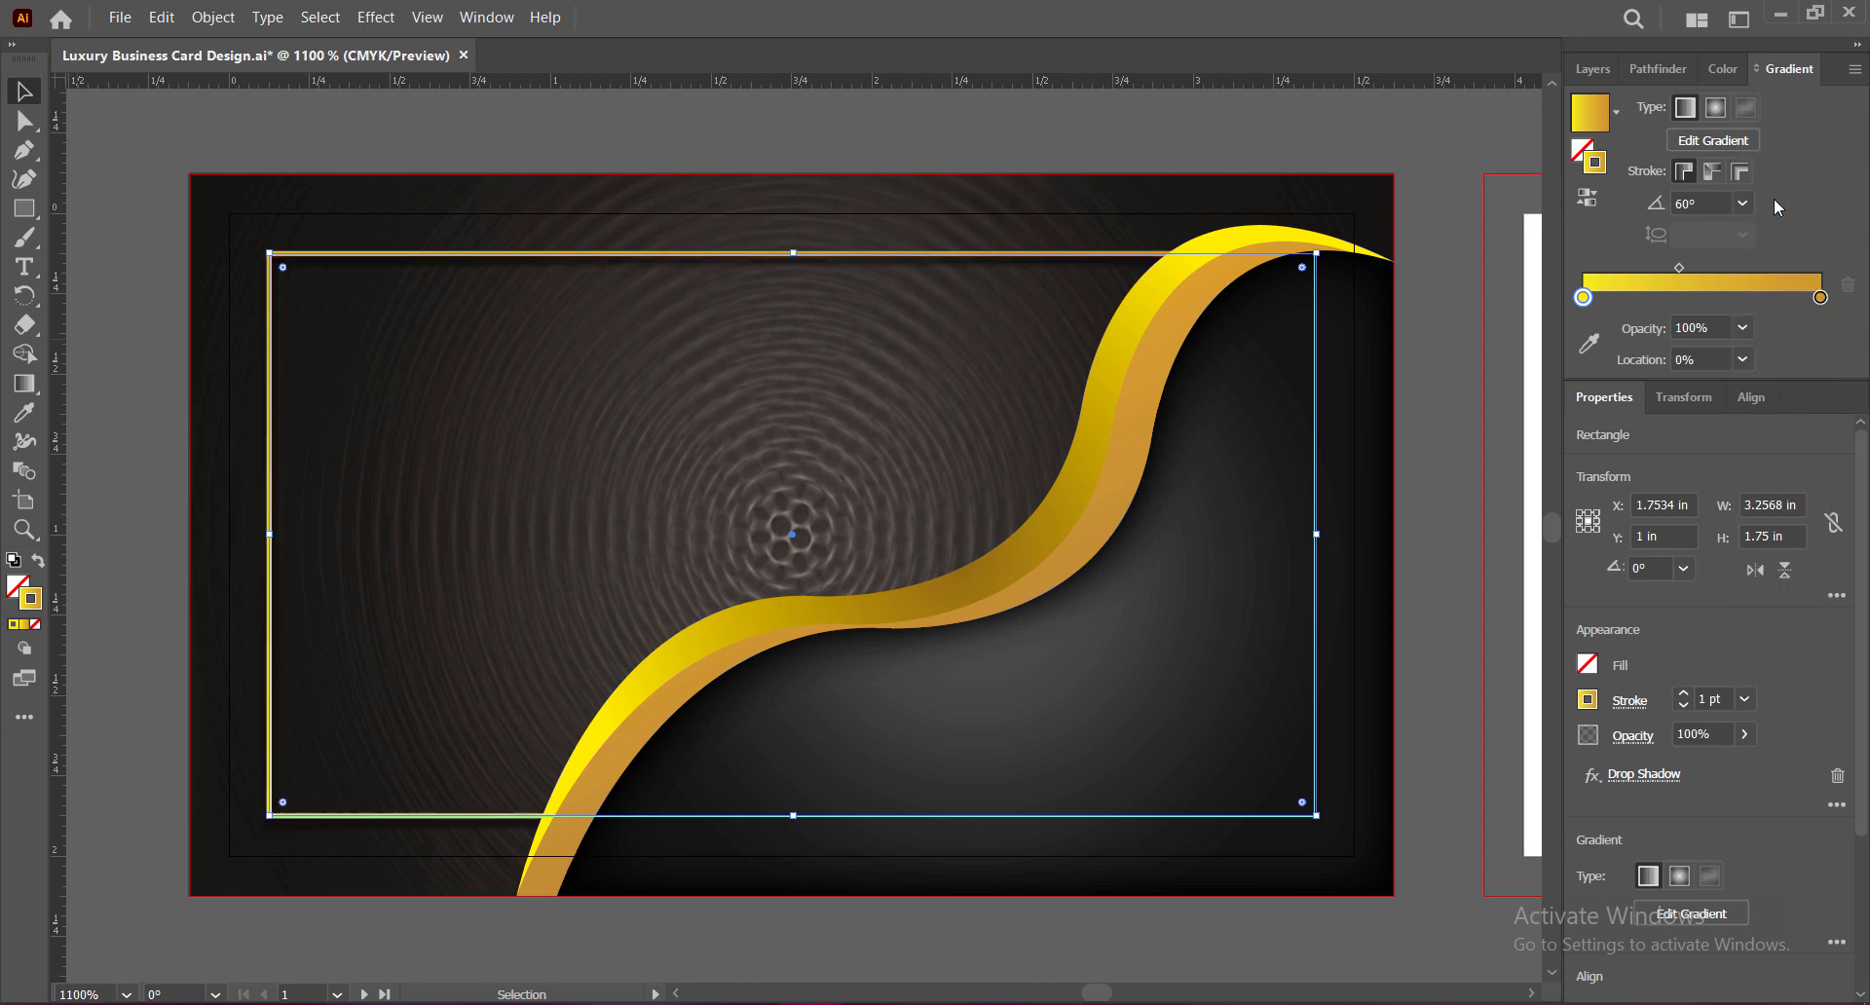
click(1434, 510)
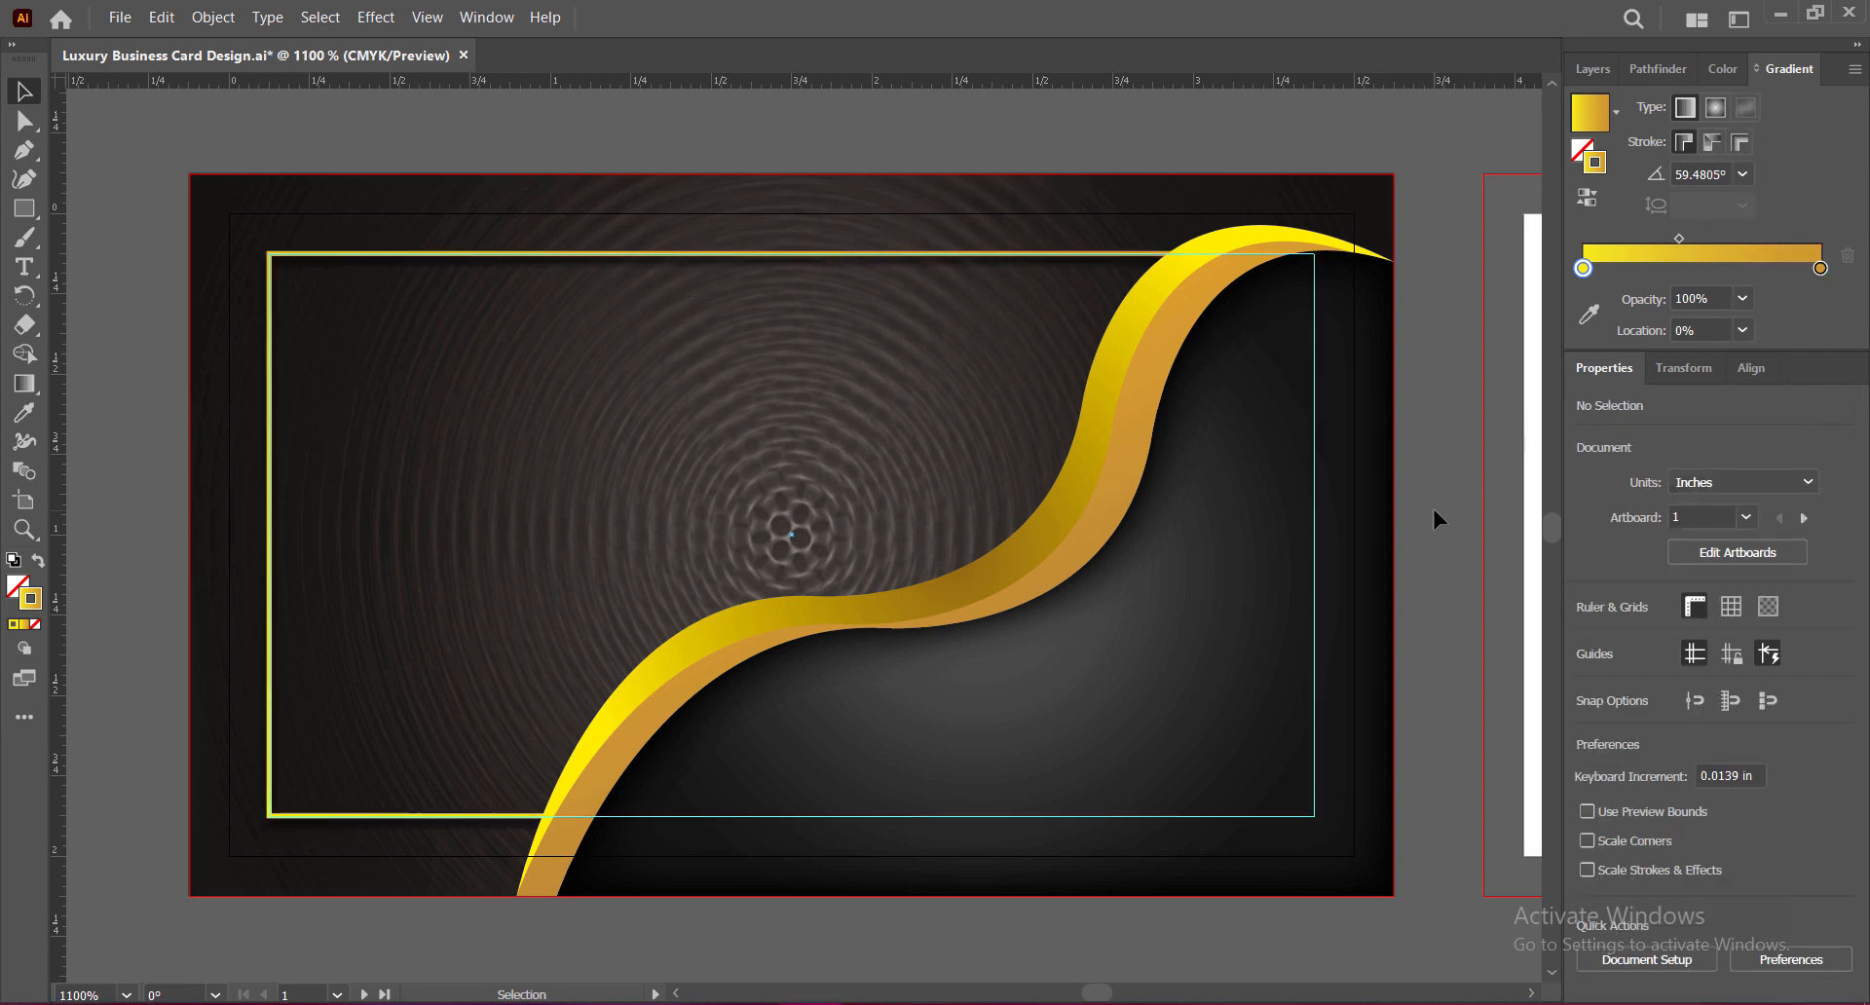
key(ctrl+s)
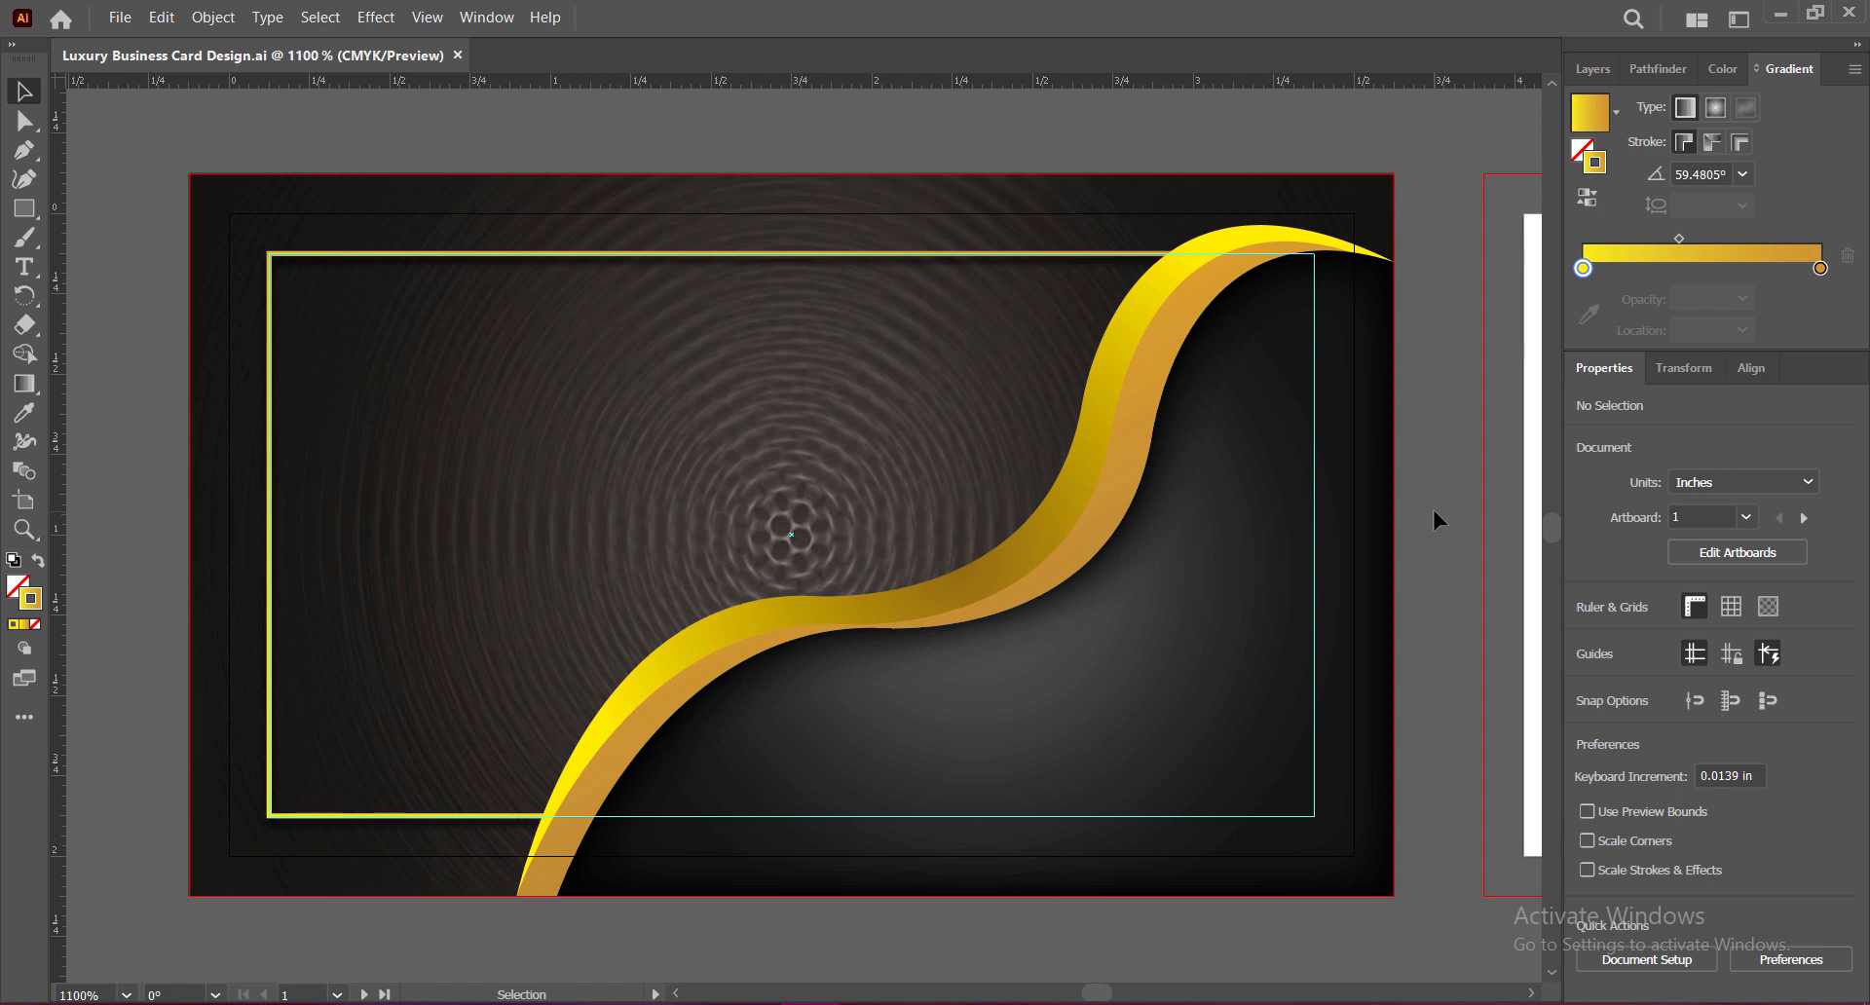
Step: Paste the mandala, nudge it up, and open Adjust Color Balance for fills only with preview
key(ctrl+v)
drag(810, 527, 810, 503)
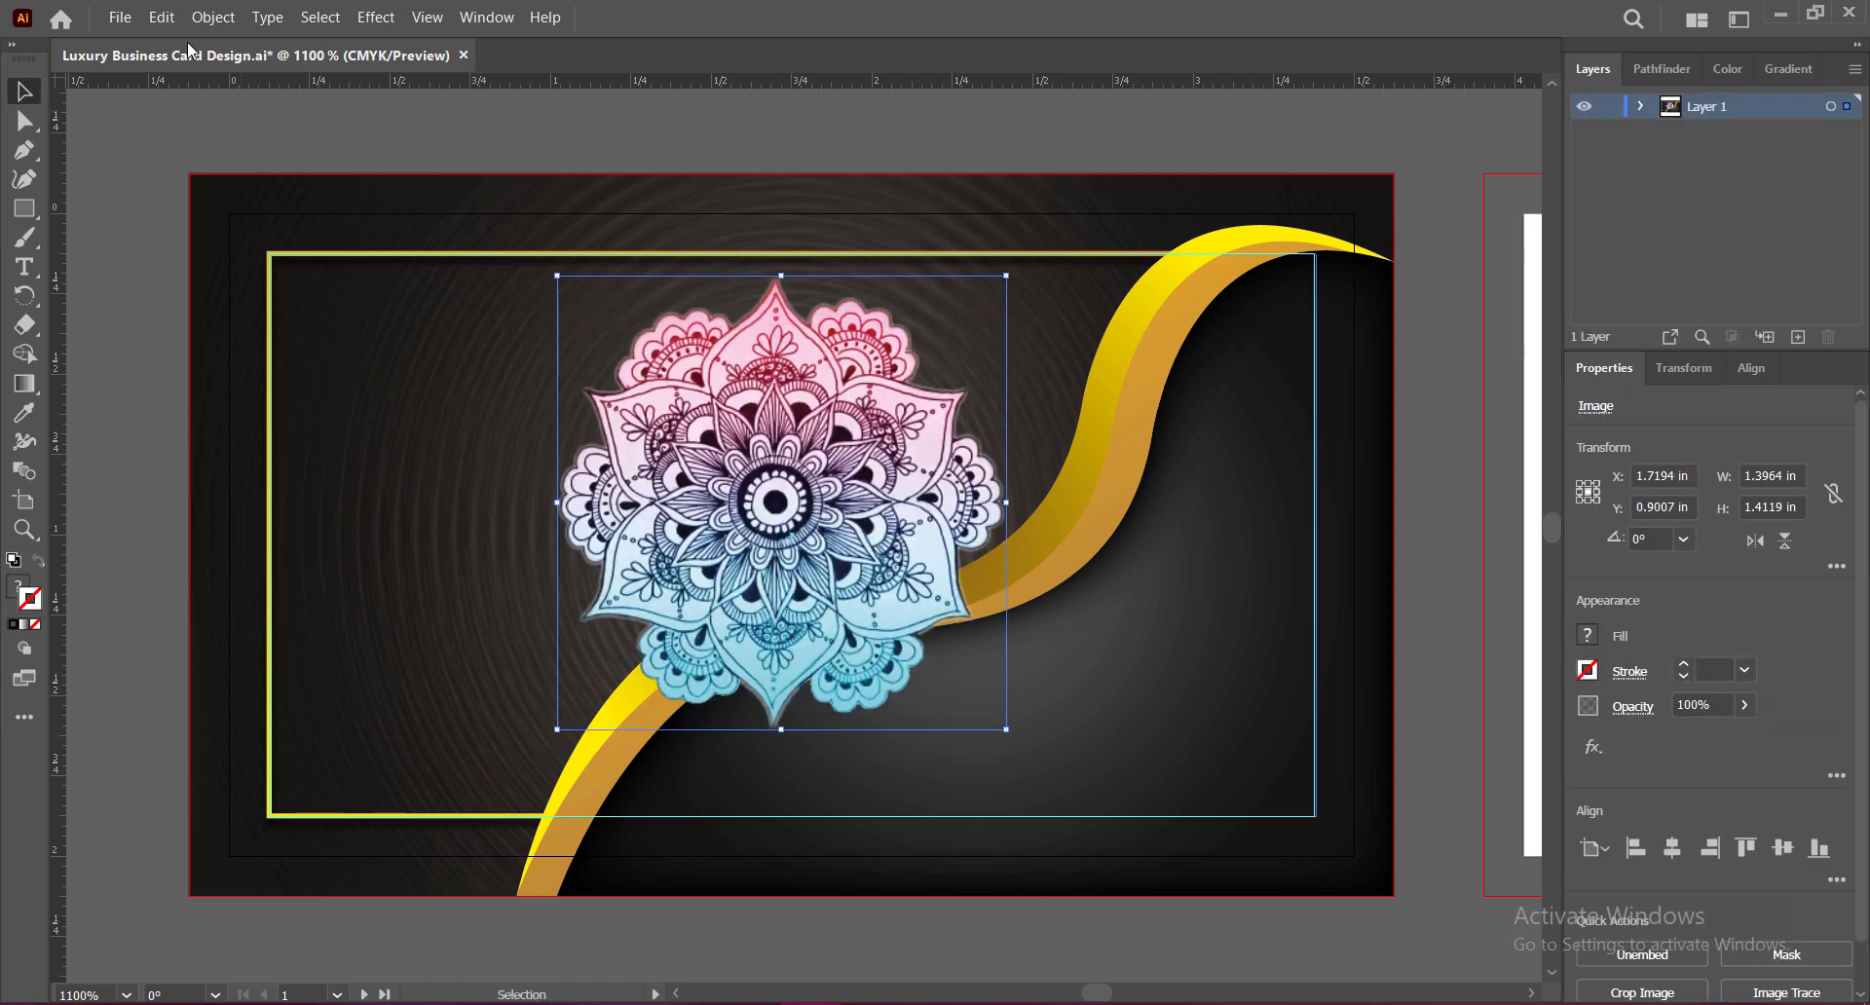
click(162, 16)
click(162, 16)
click(162, 16)
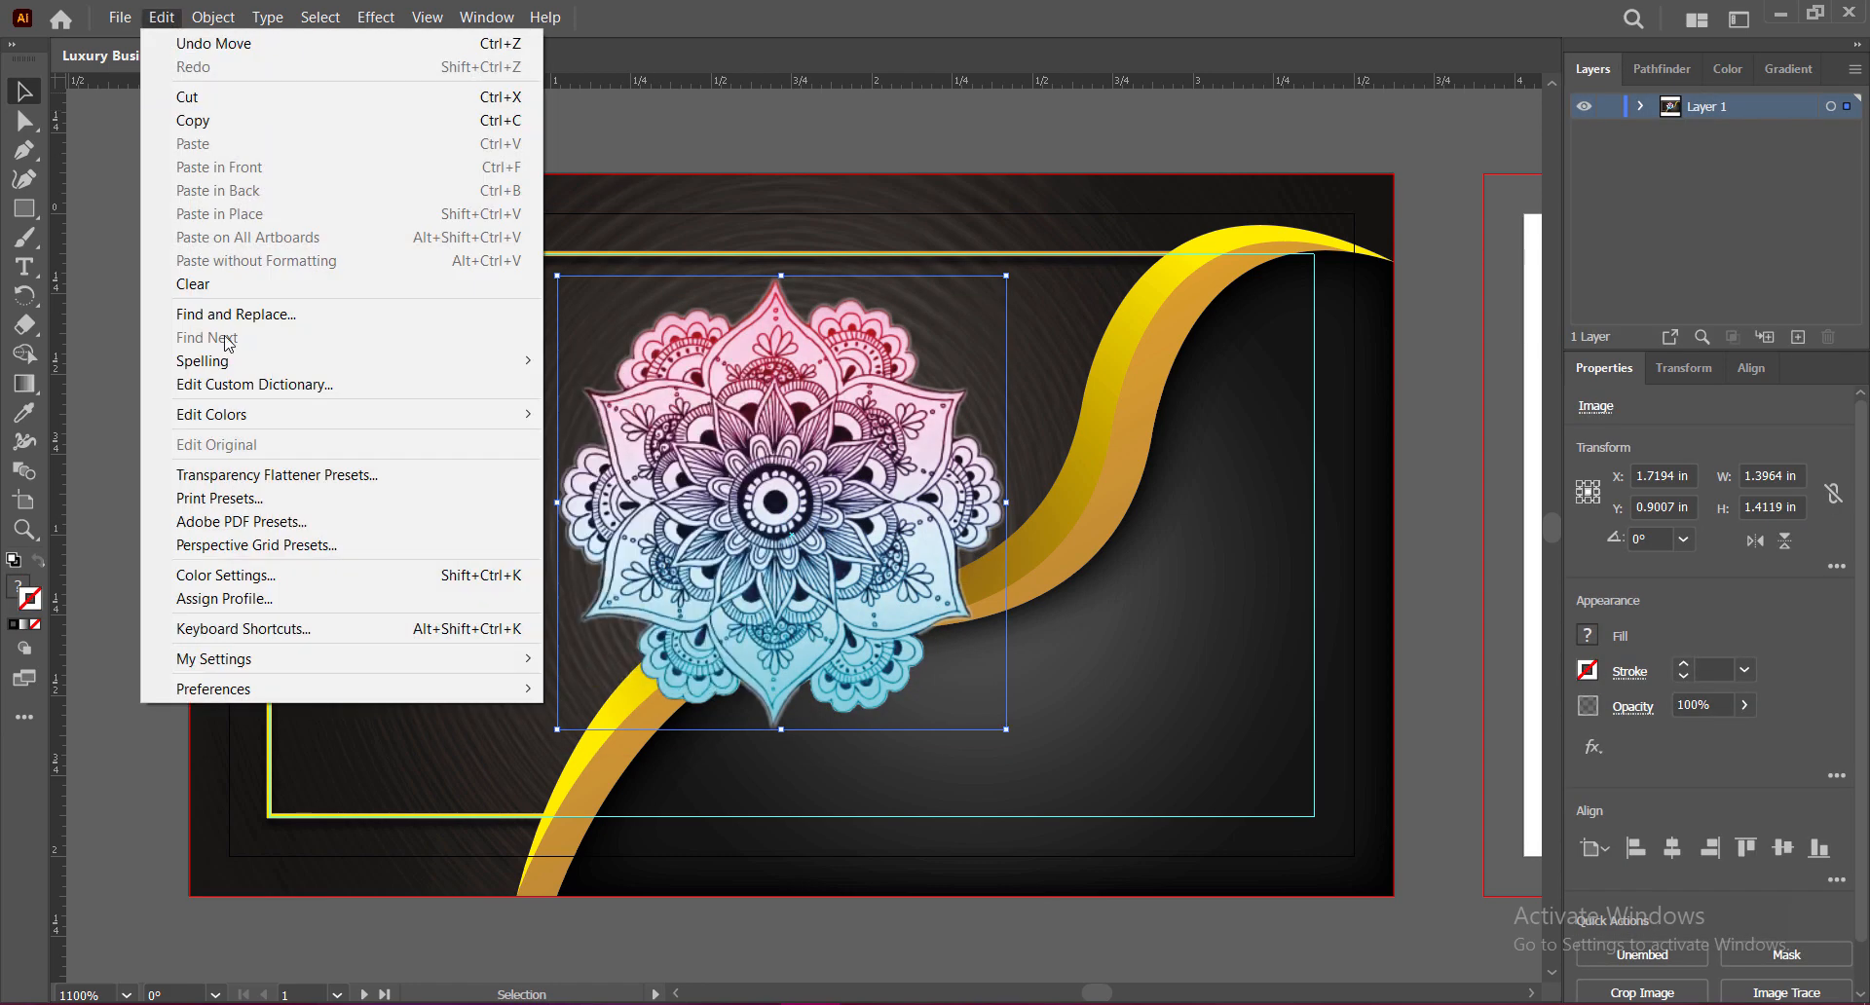
mouse_move(509, 413)
click(633, 474)
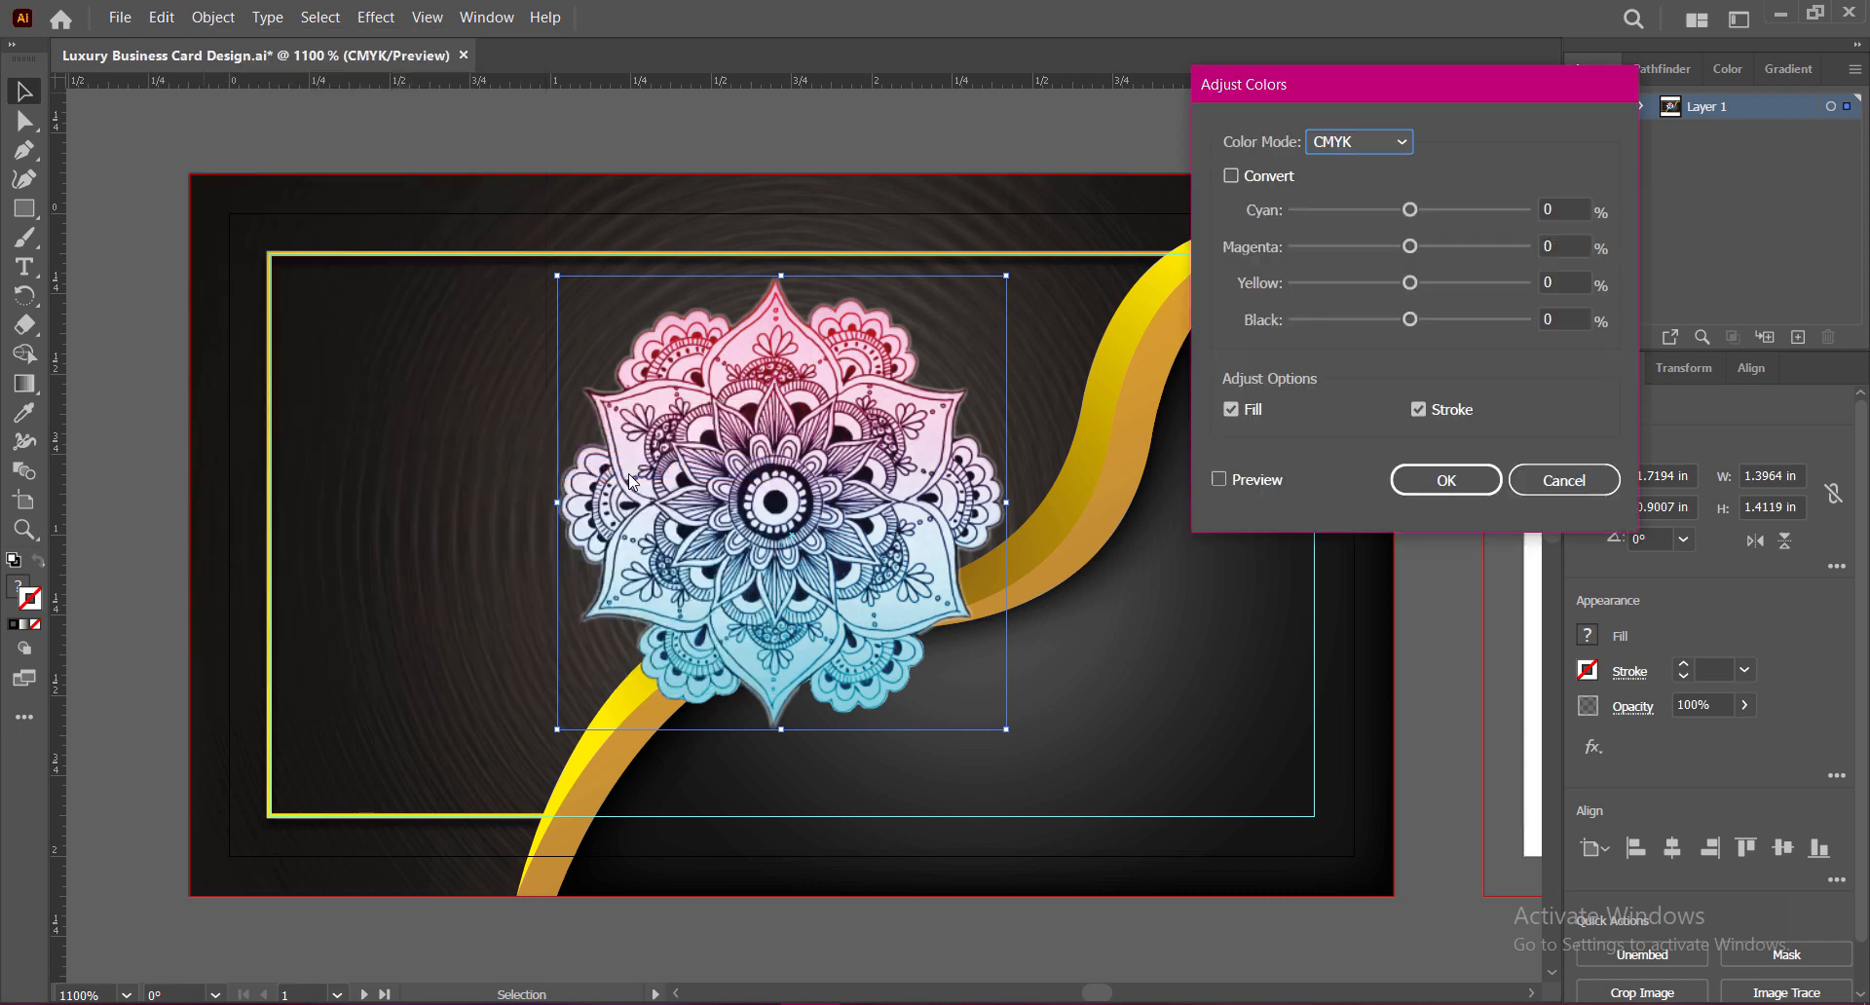
click(1418, 410)
click(1219, 479)
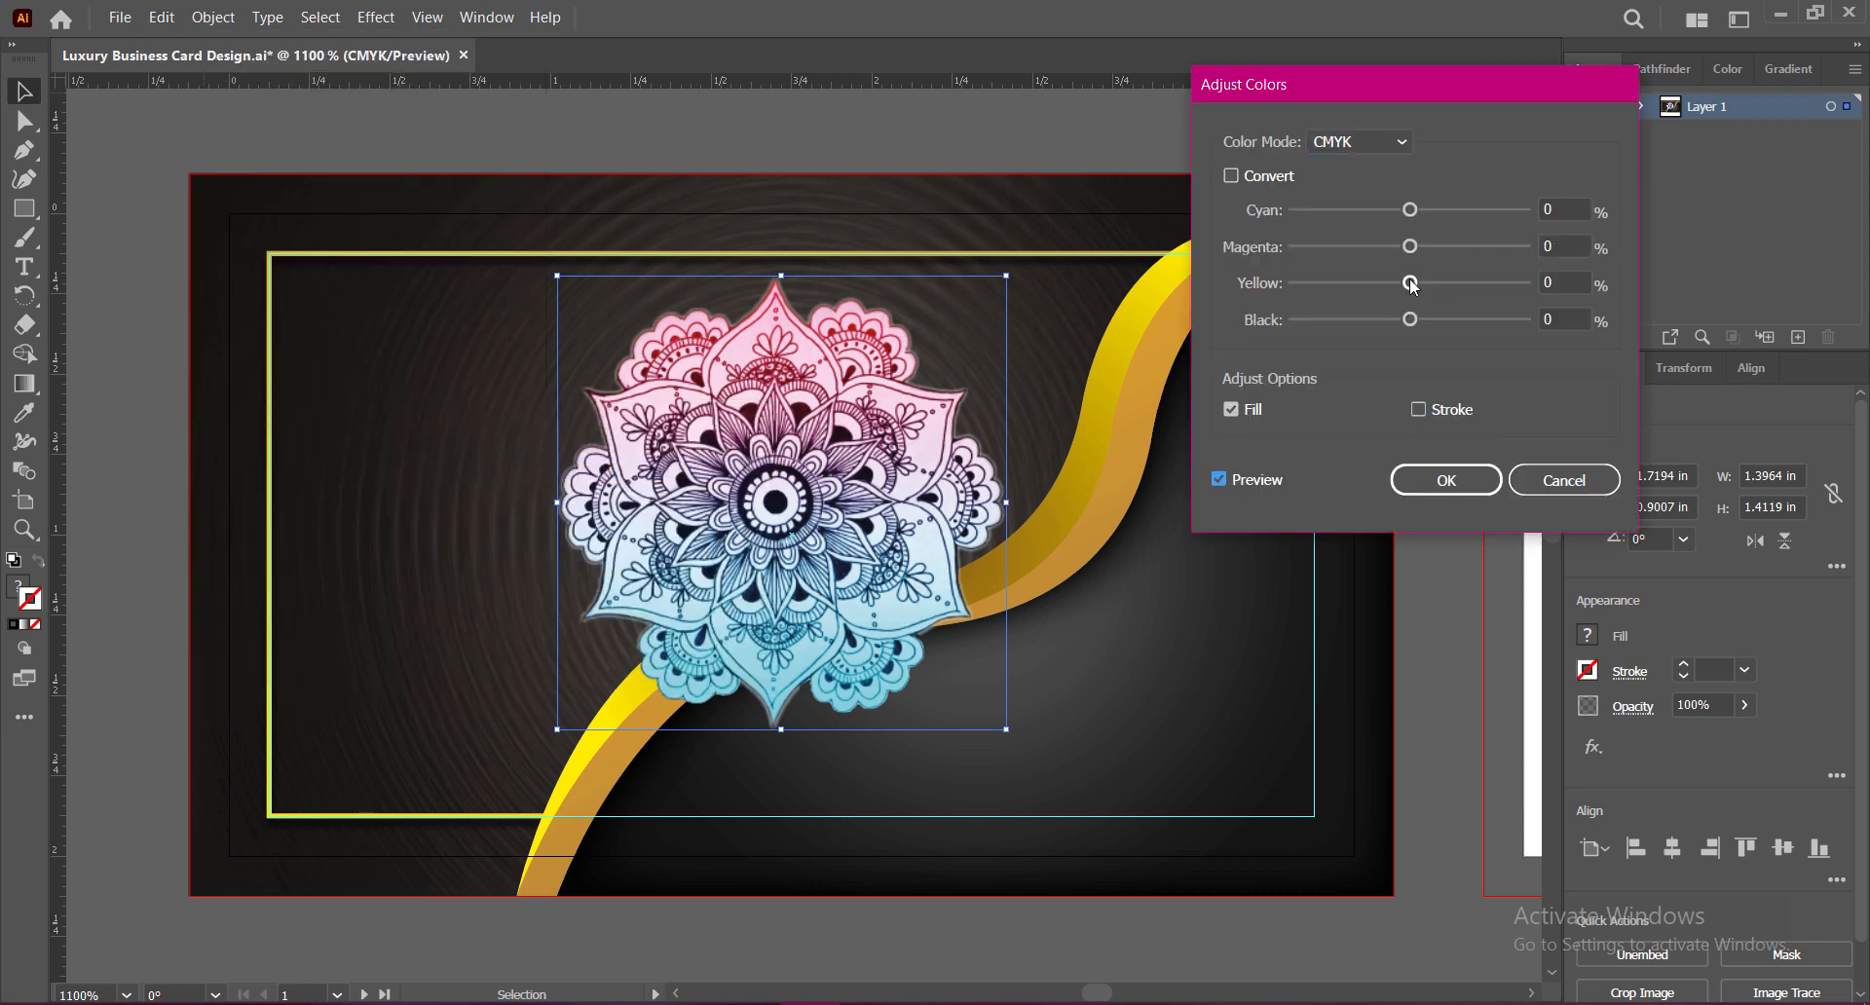
Step: Shift the mandala's cyan, magenta and yellow balance to warm orange-gold and apply
drag(1412, 286, 1617, 287)
drag(1411, 214, 1452, 250)
drag(1411, 320, 1451, 329)
mouse_move(1524, 282)
mouse_down()
mouse_move(1336, 290)
mouse_move(1491, 289)
mouse_up()
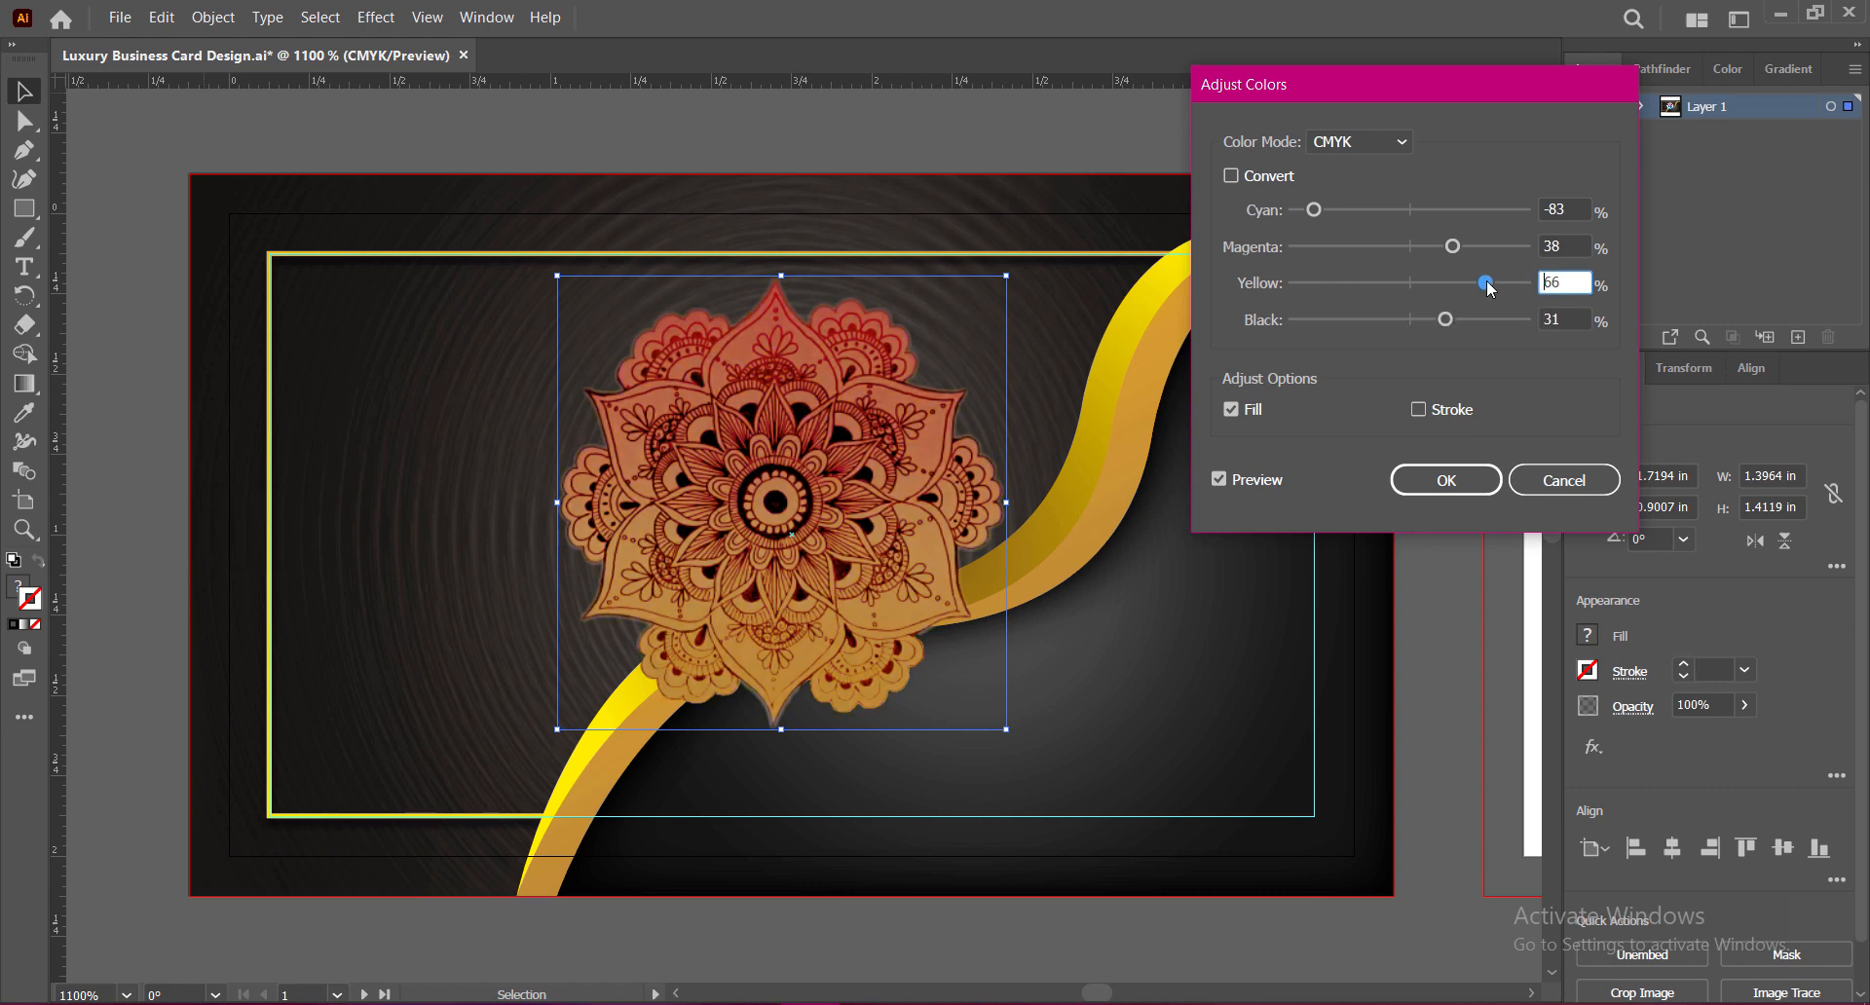
mouse_move(1317, 216)
mouse_down()
mouse_move(1445, 220)
mouse_move(1342, 218)
mouse_up()
drag(1452, 247, 1445, 253)
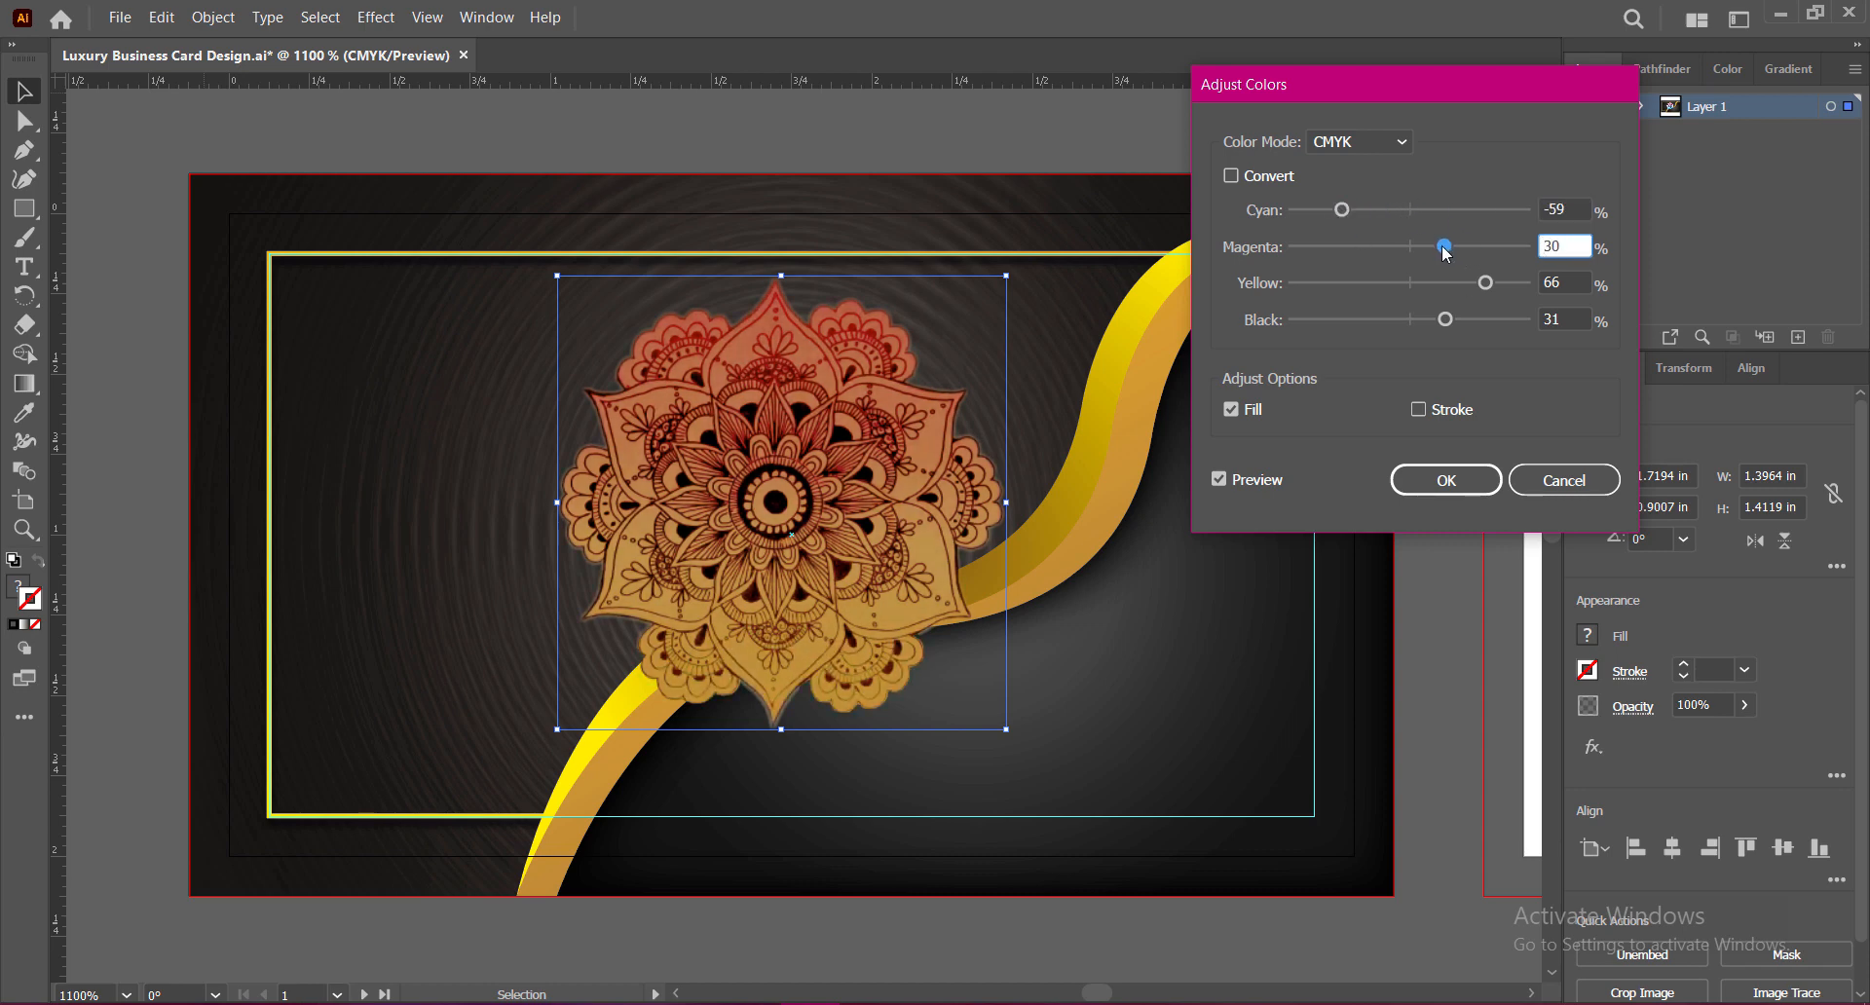
click(1445, 480)
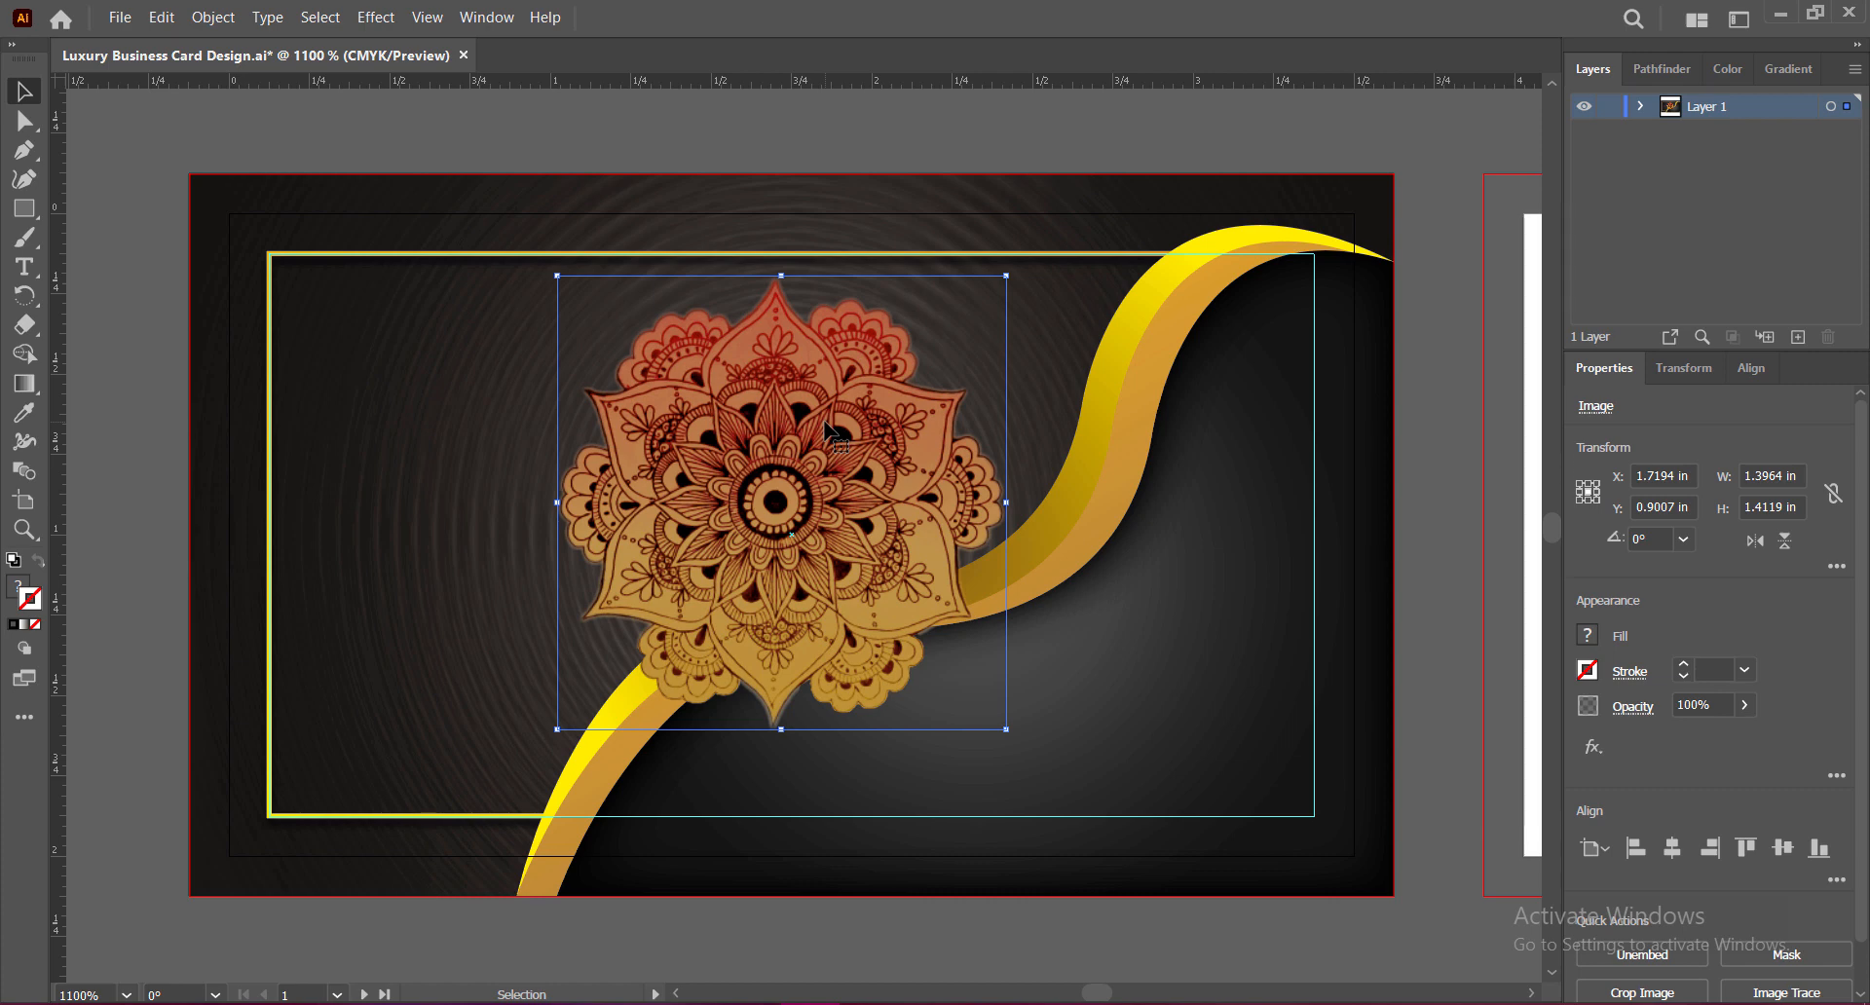
Step: Lower the mandala's opacity to 60%
click(1744, 704)
mouse_move(1744, 736)
mouse_down()
mouse_move(1680, 740)
mouse_move(1707, 738)
mouse_up()
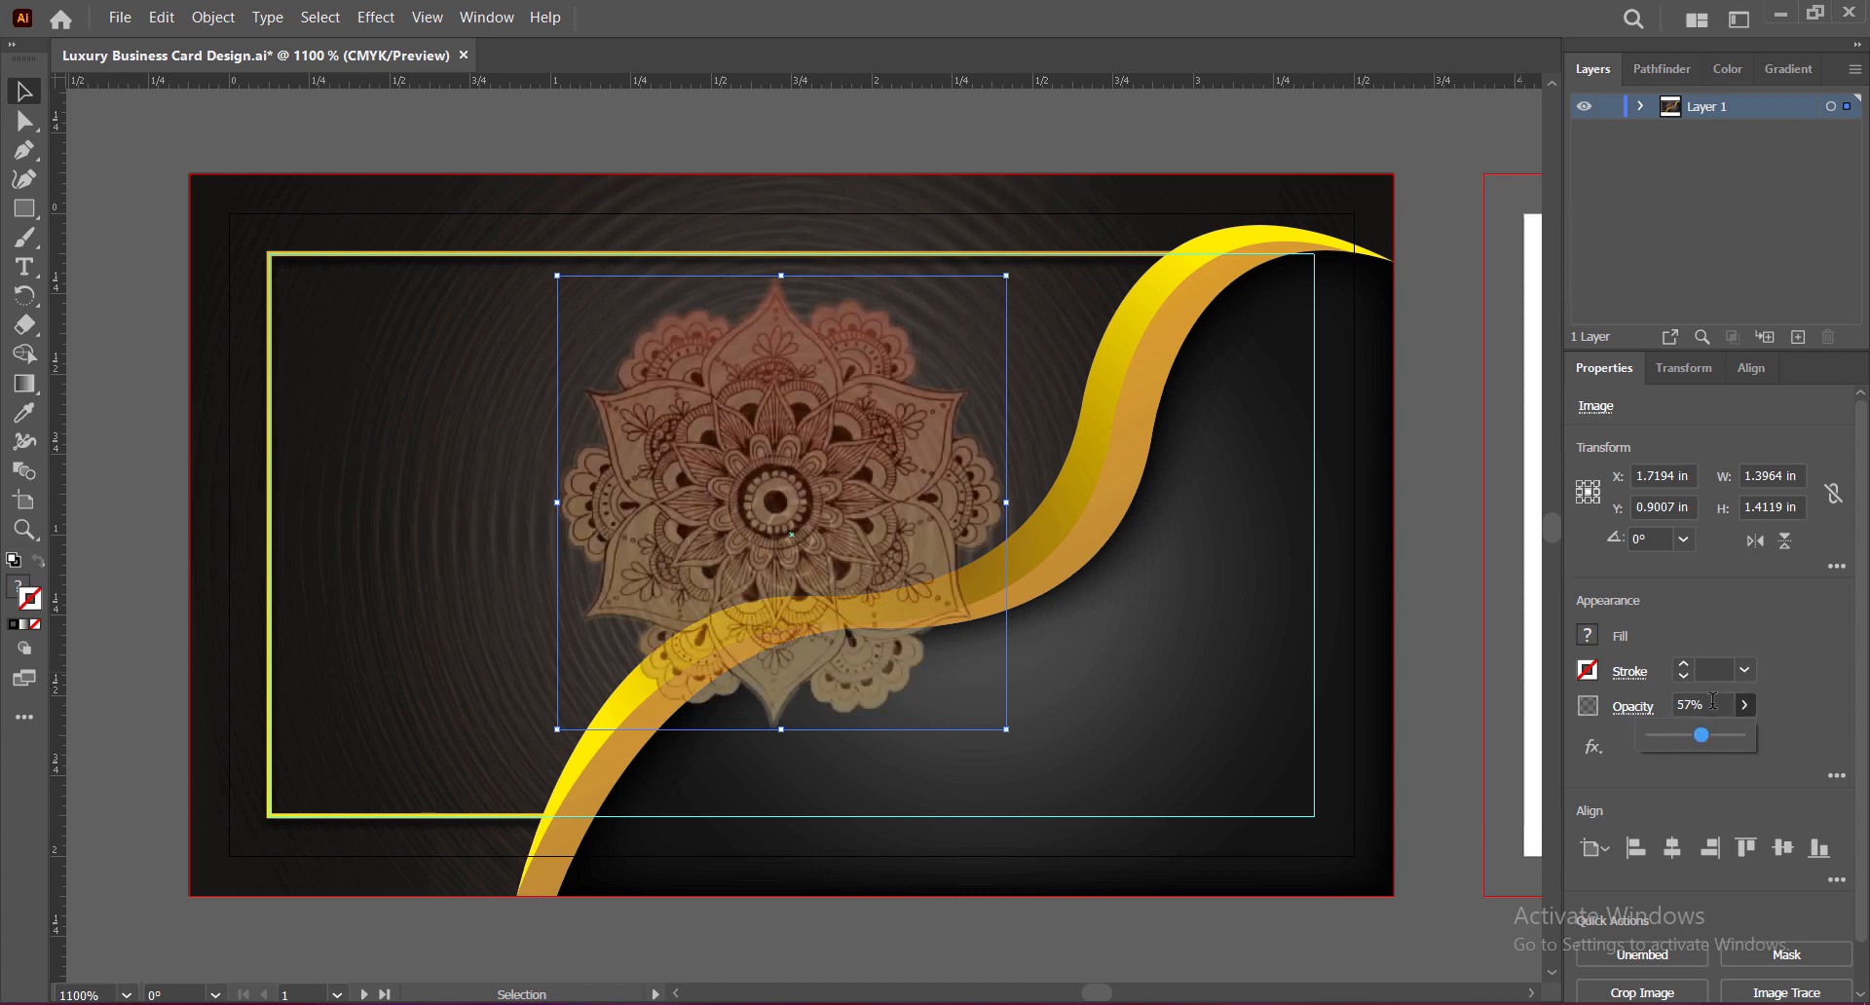
click(1714, 702)
text(60)
key(Return)
Step: Move the mandala into the top-left corner and scale it to about 1.05 in wide
drag(795, 491, 519, 429)
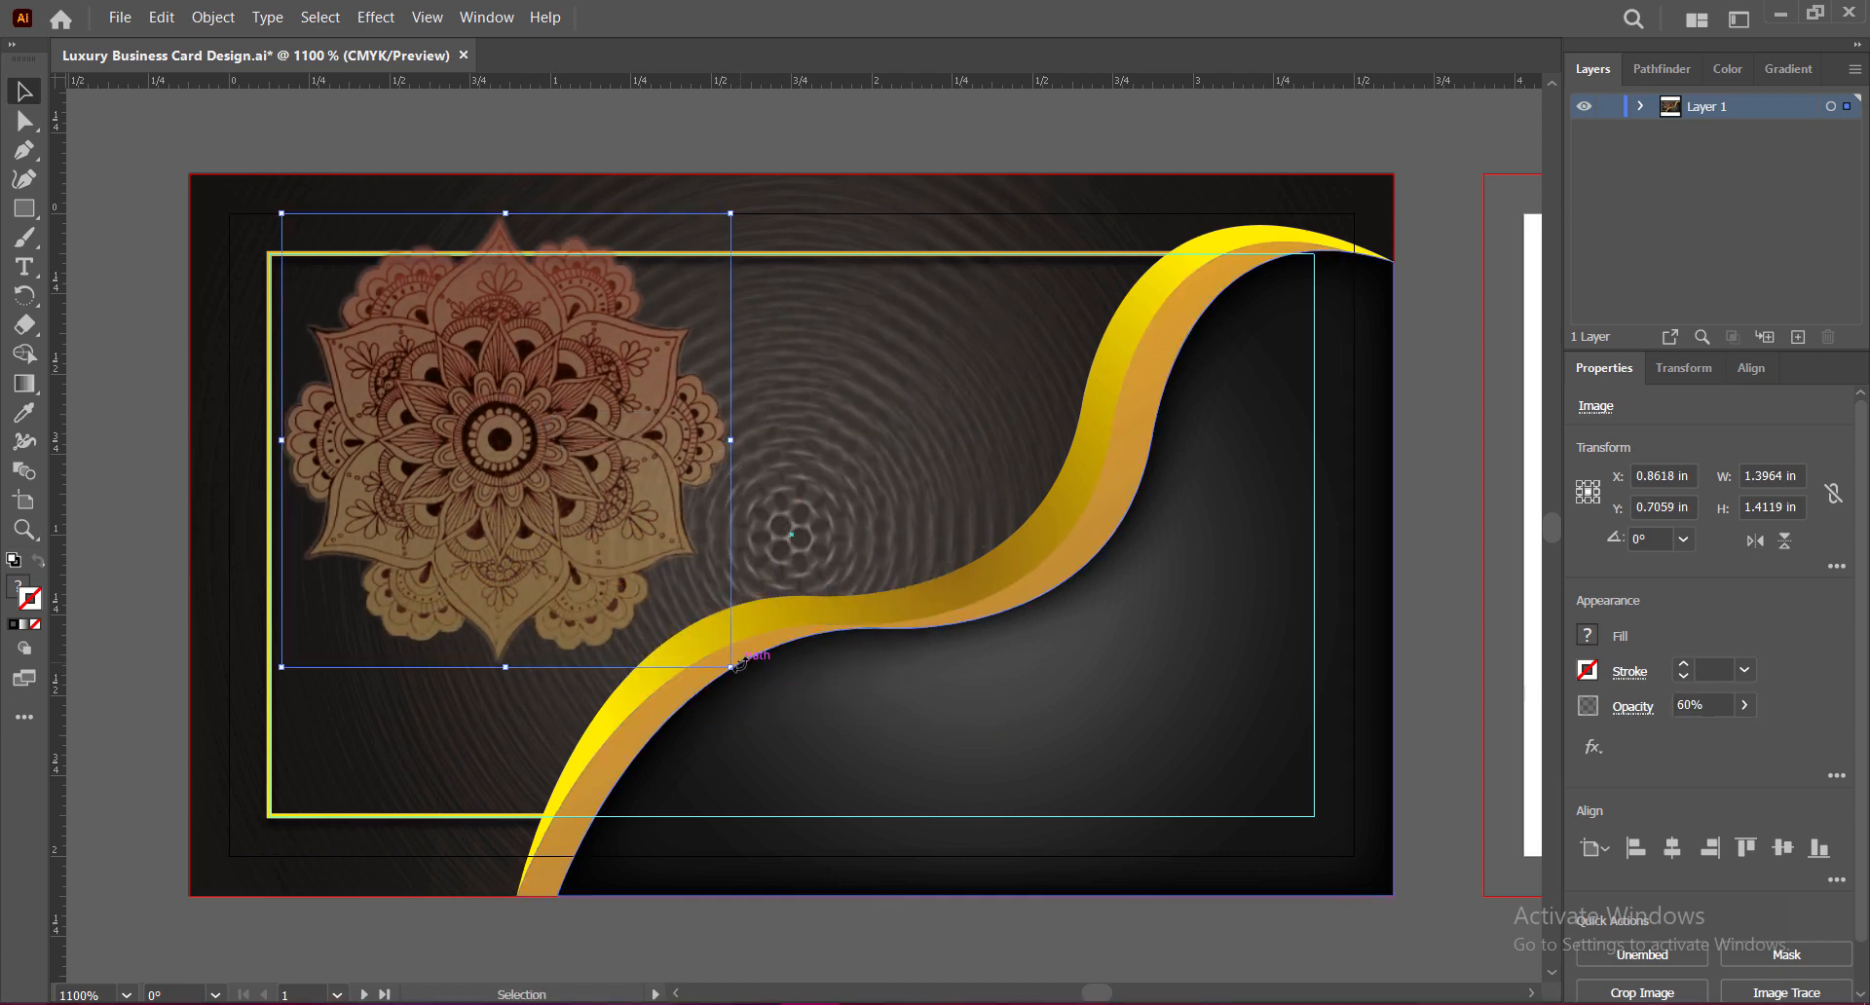
drag(730, 667, 606, 544)
drag(475, 396, 423, 399)
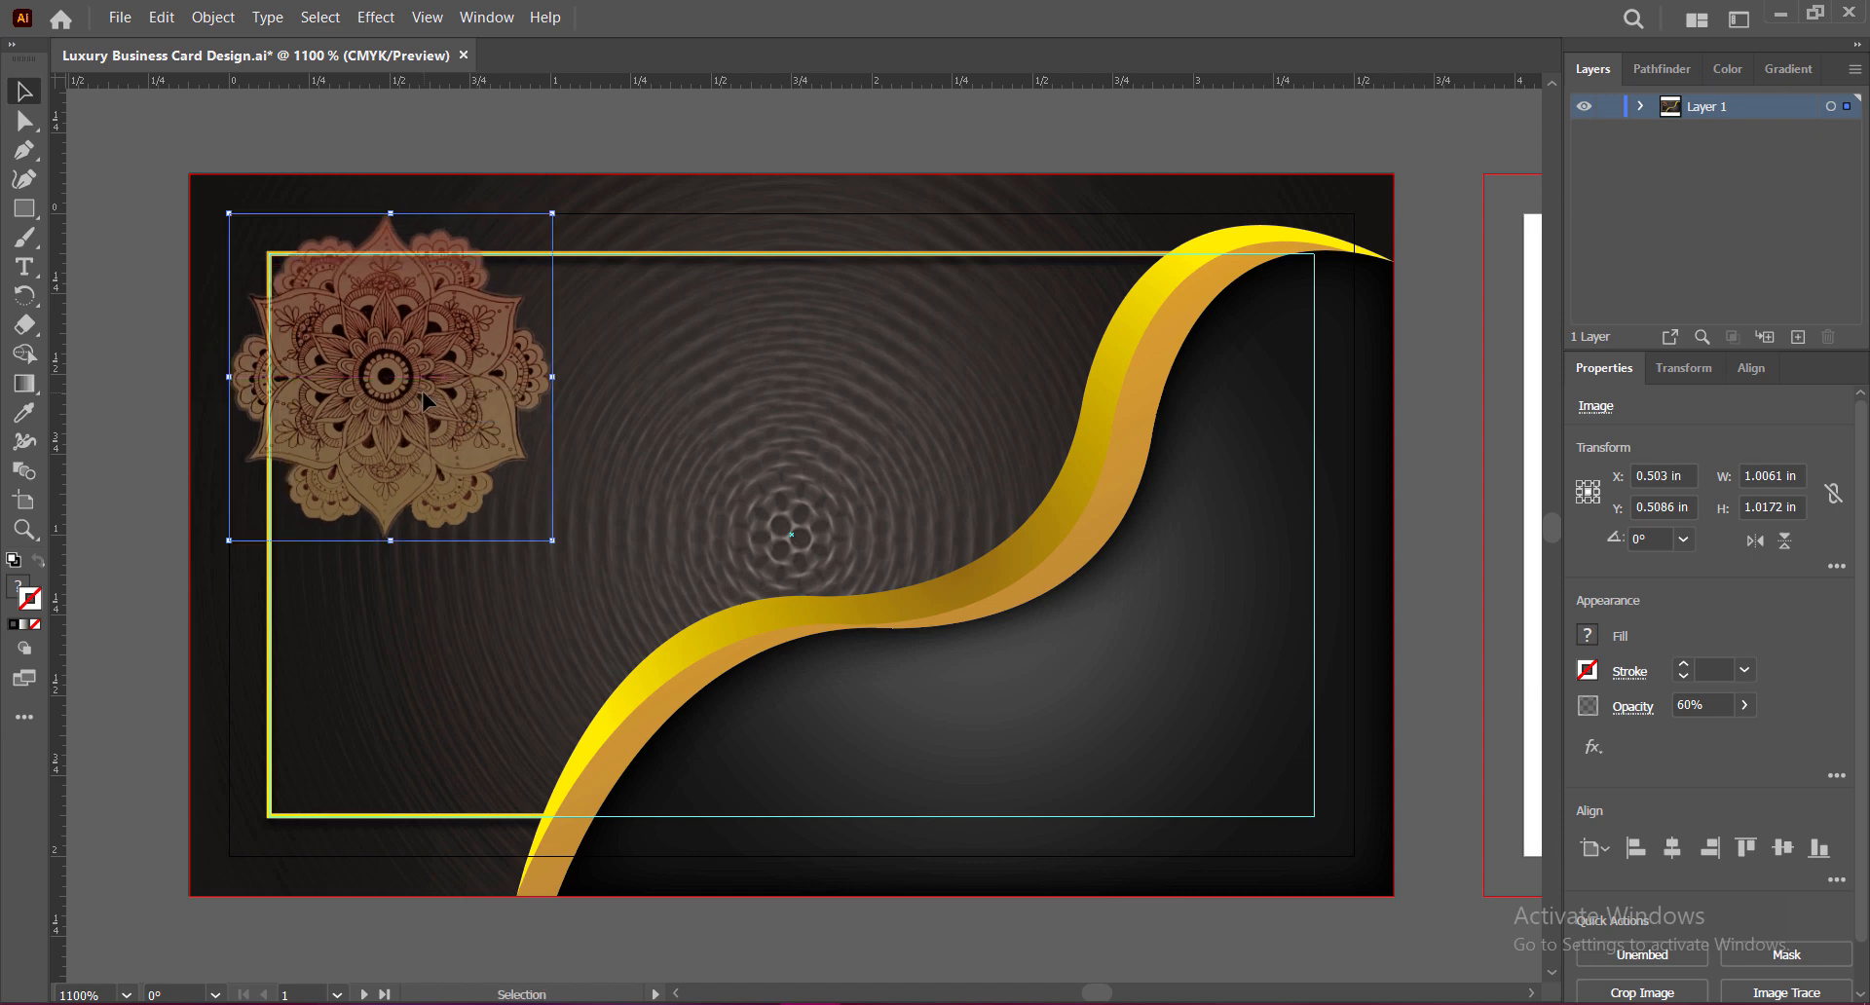
drag(552, 536, 570, 552)
click(376, 17)
Step: Apply a Zoom-method Radial Blur with amount 39 to the mandala
mouse_move(572, 494)
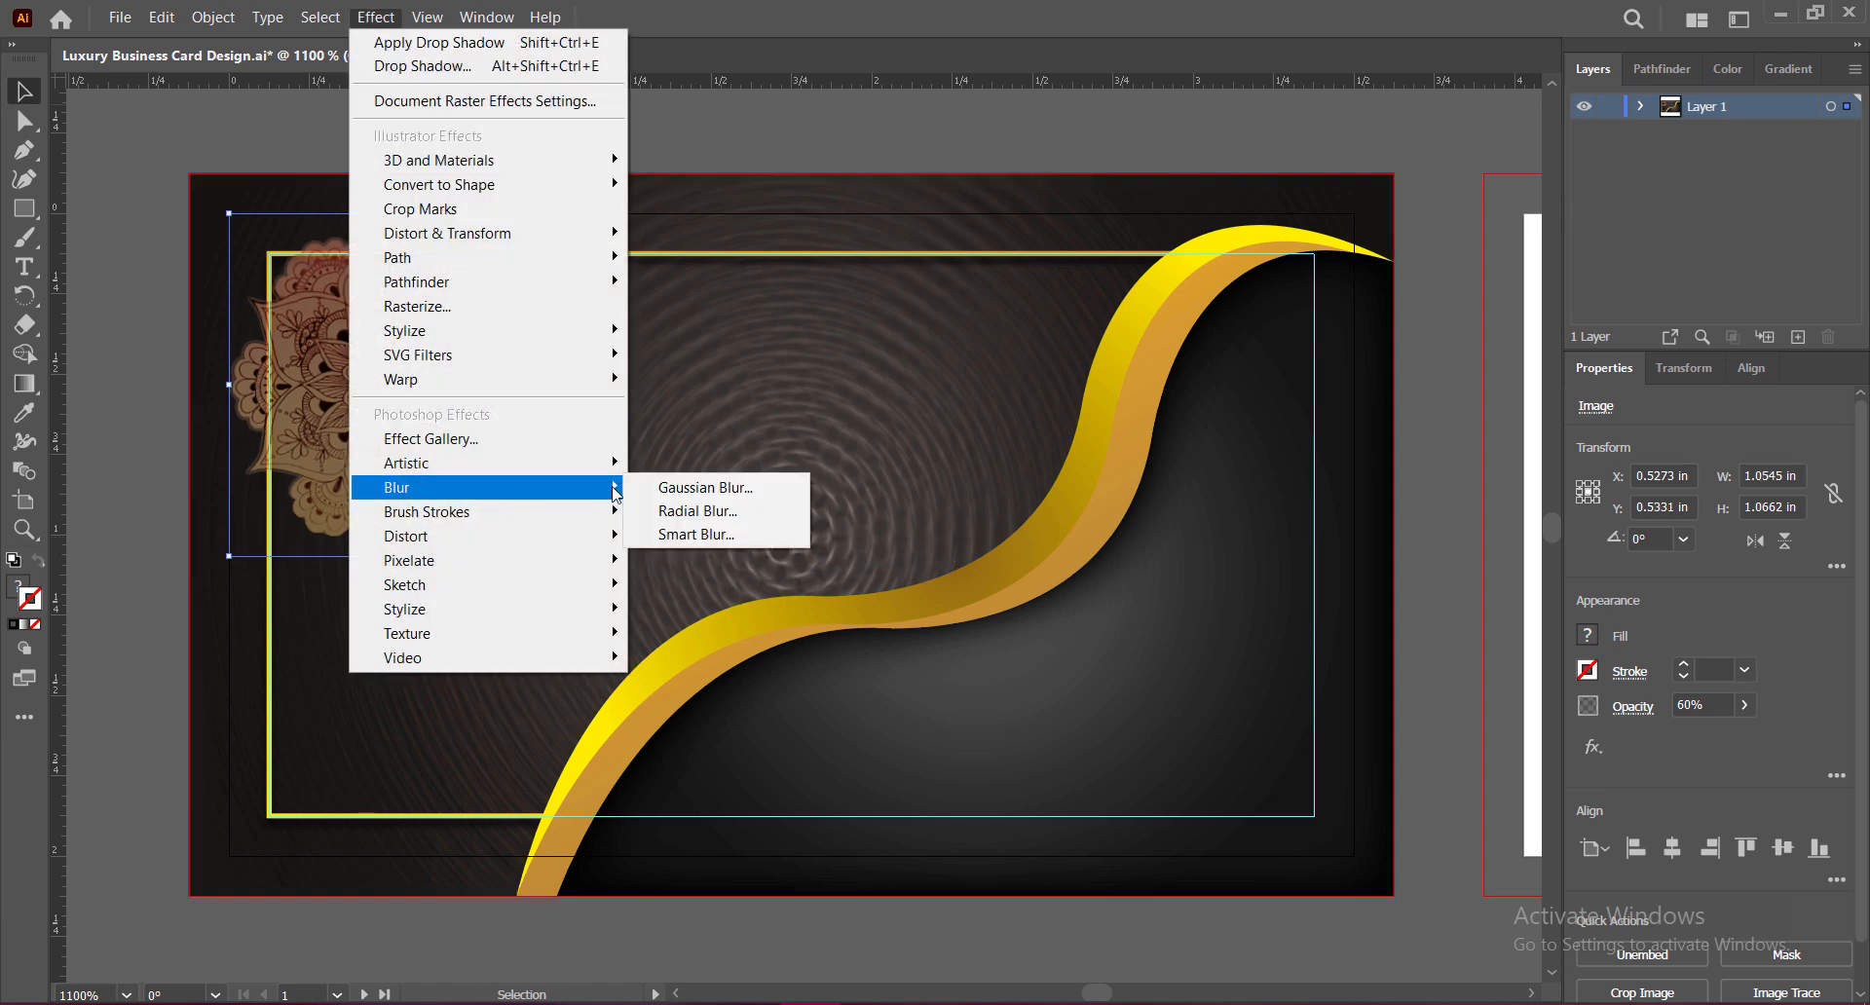
click(697, 511)
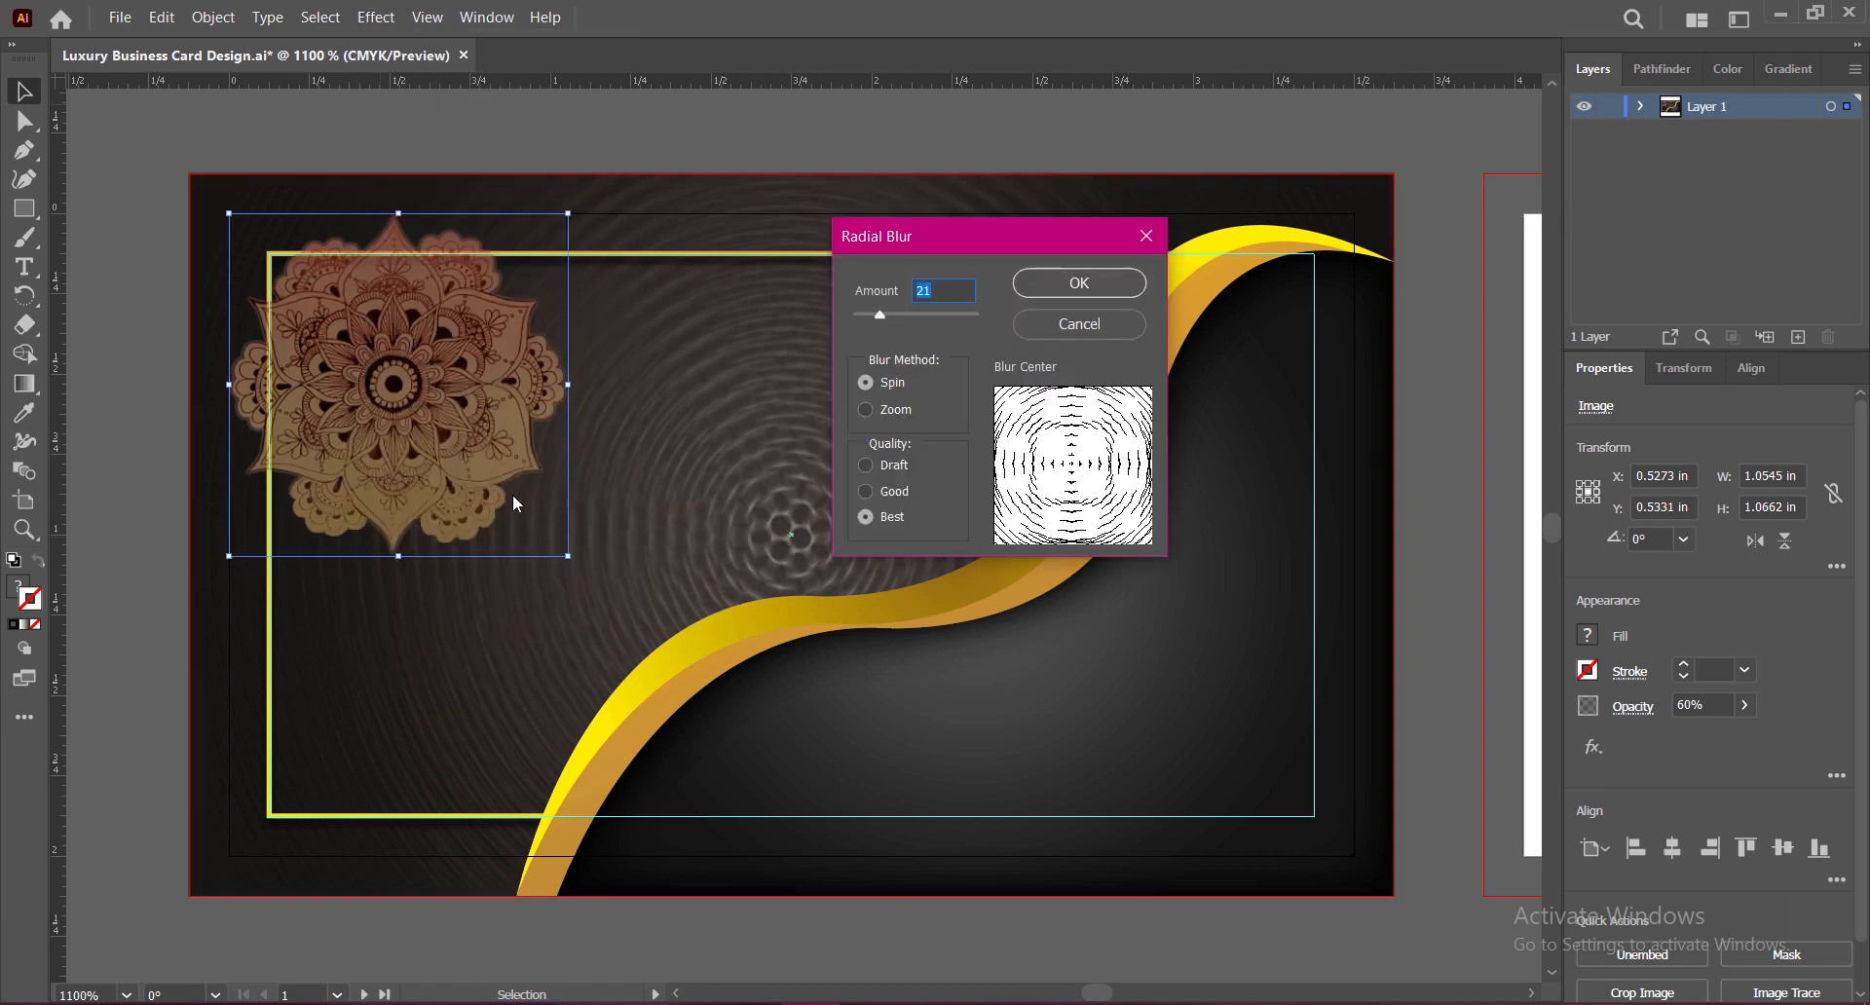
click(865, 409)
click(1101, 288)
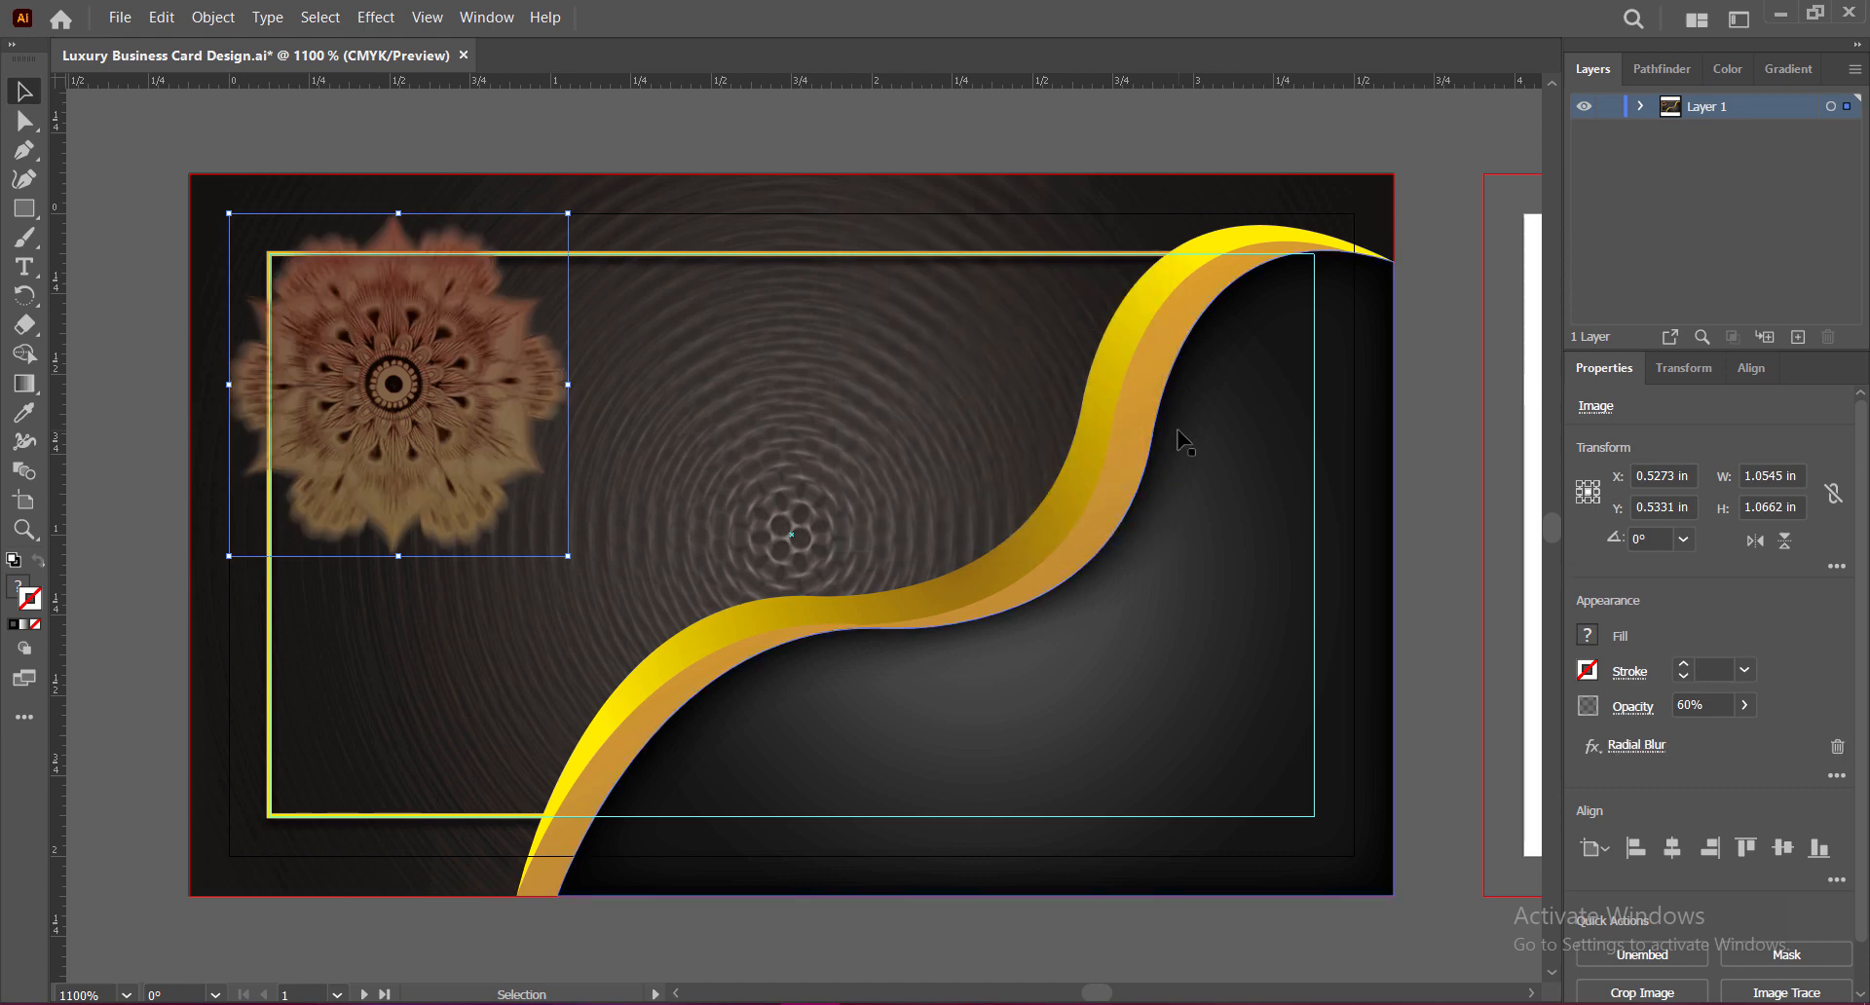
key(ctrl+z)
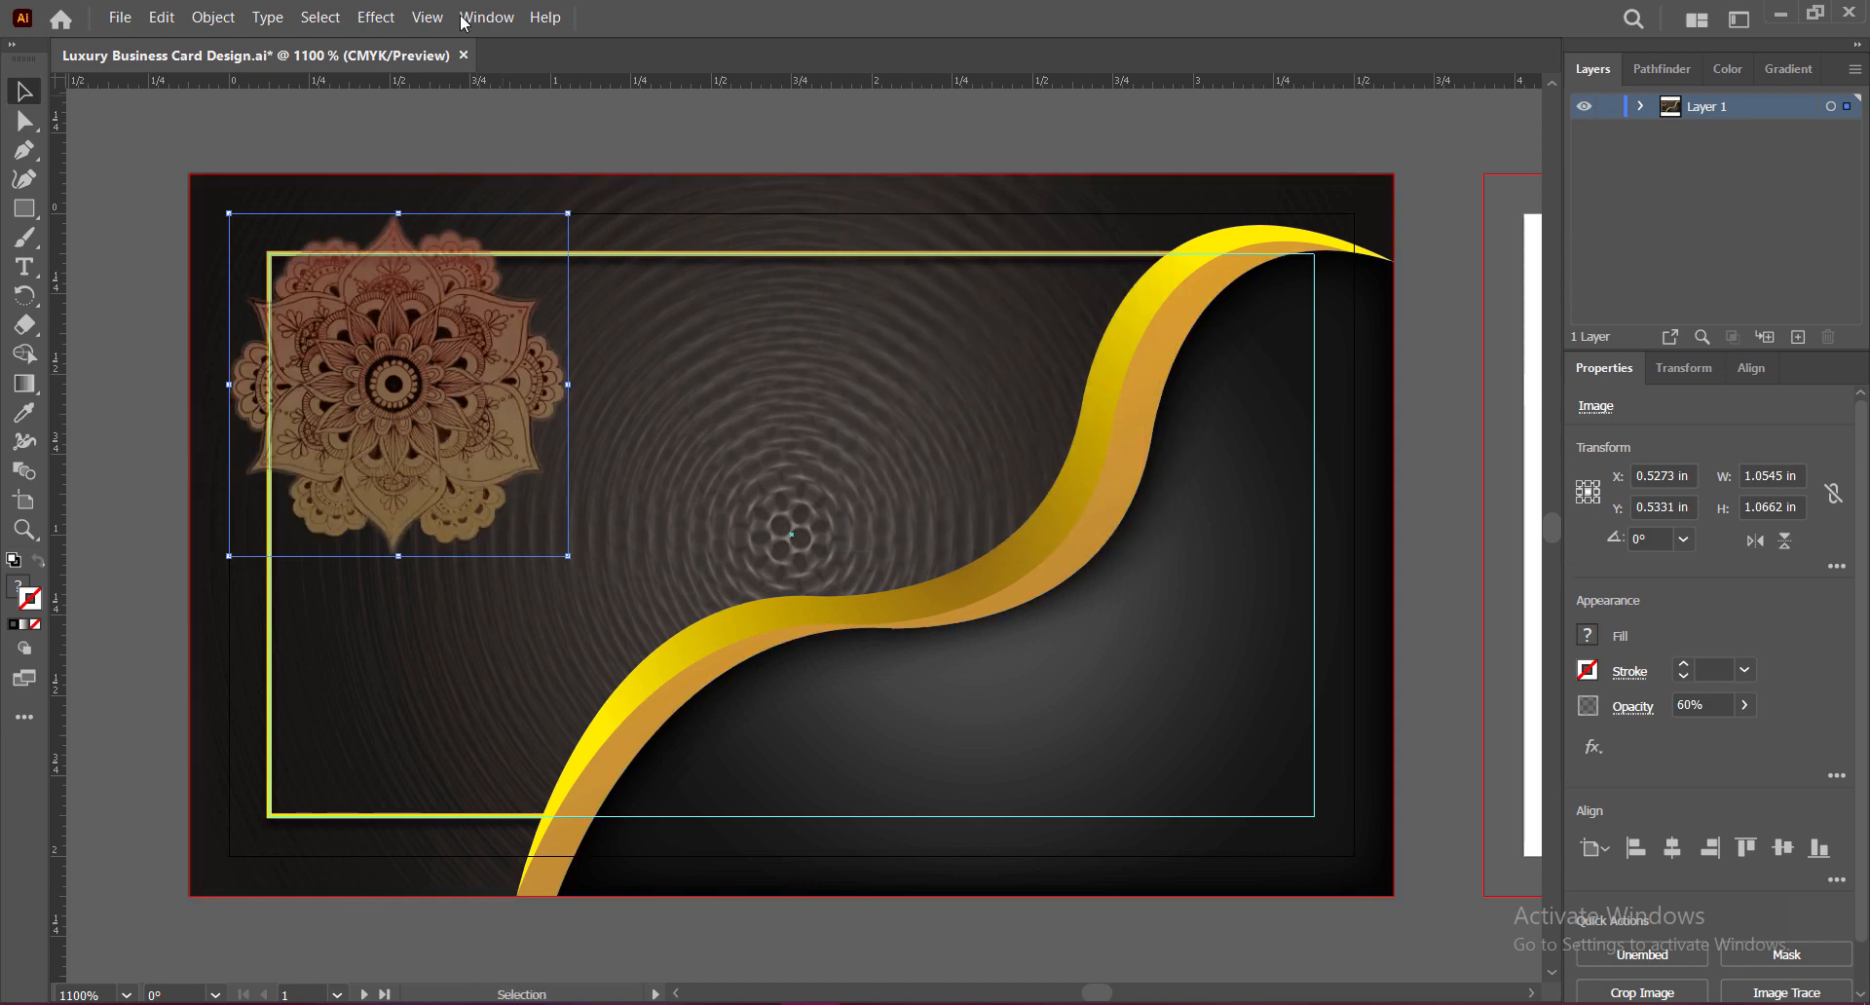
click(376, 17)
mouse_move(409, 487)
click(697, 512)
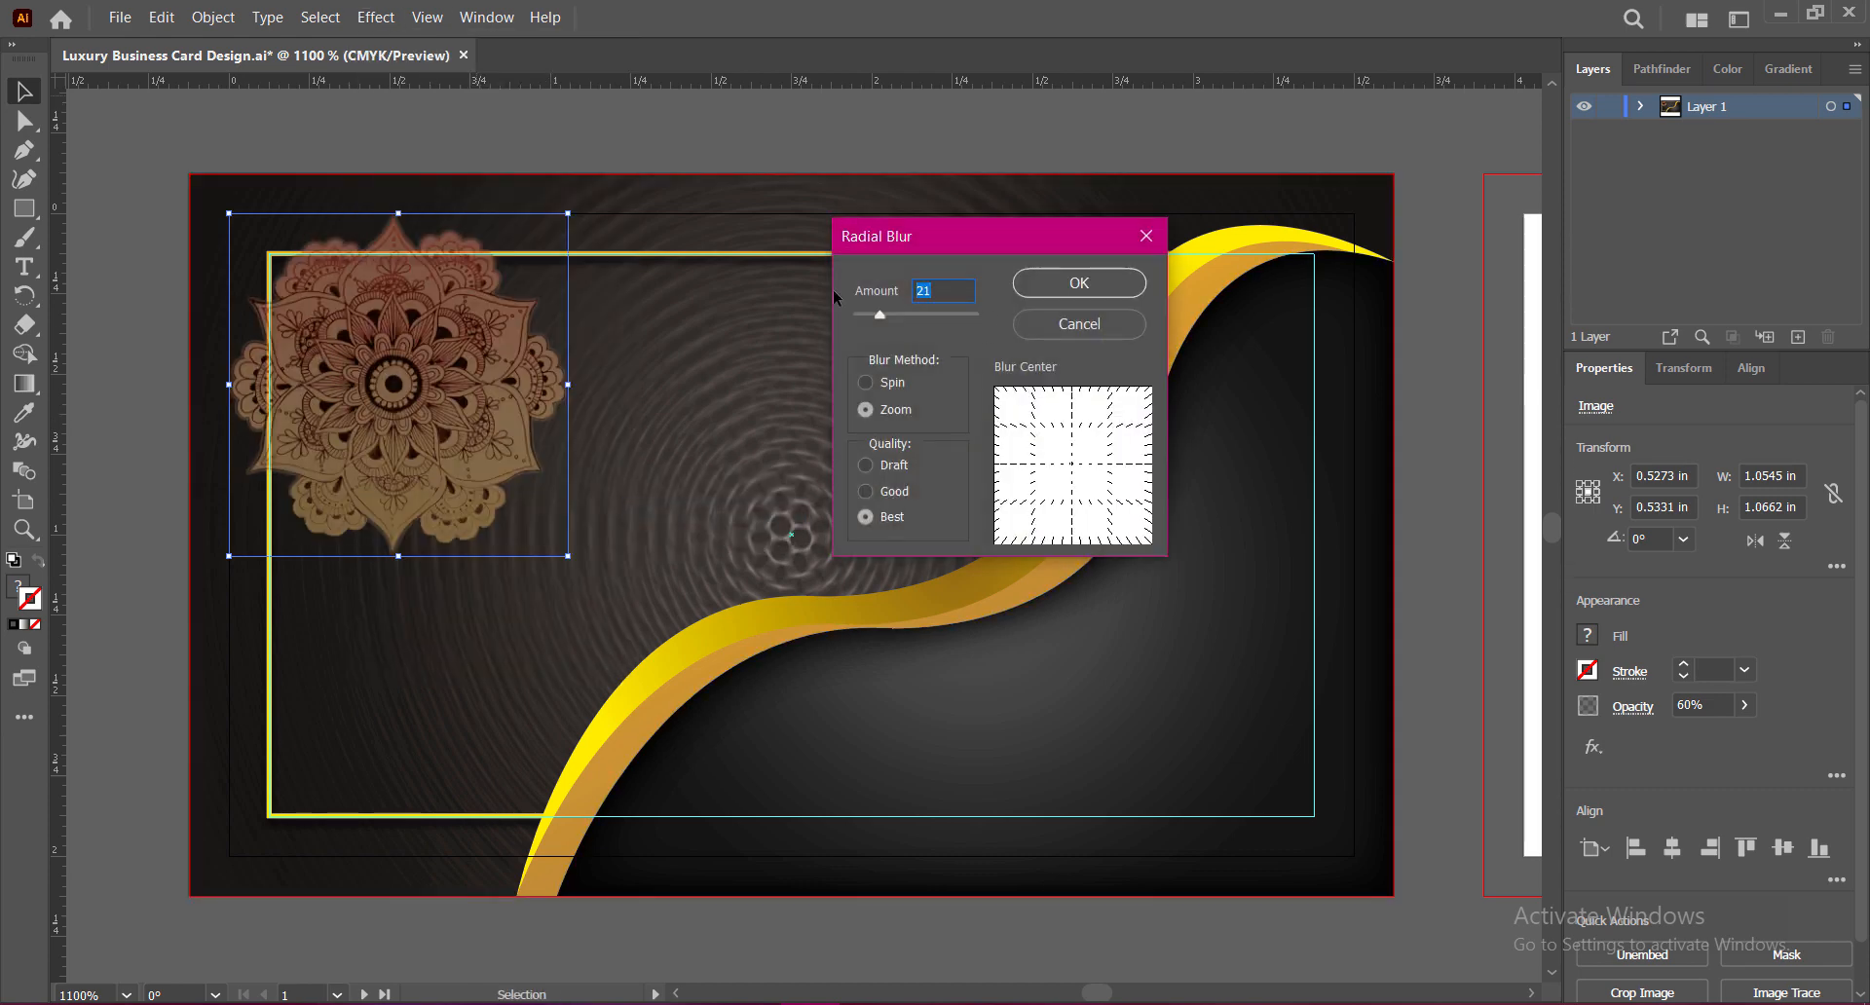
text(39)
click(1107, 285)
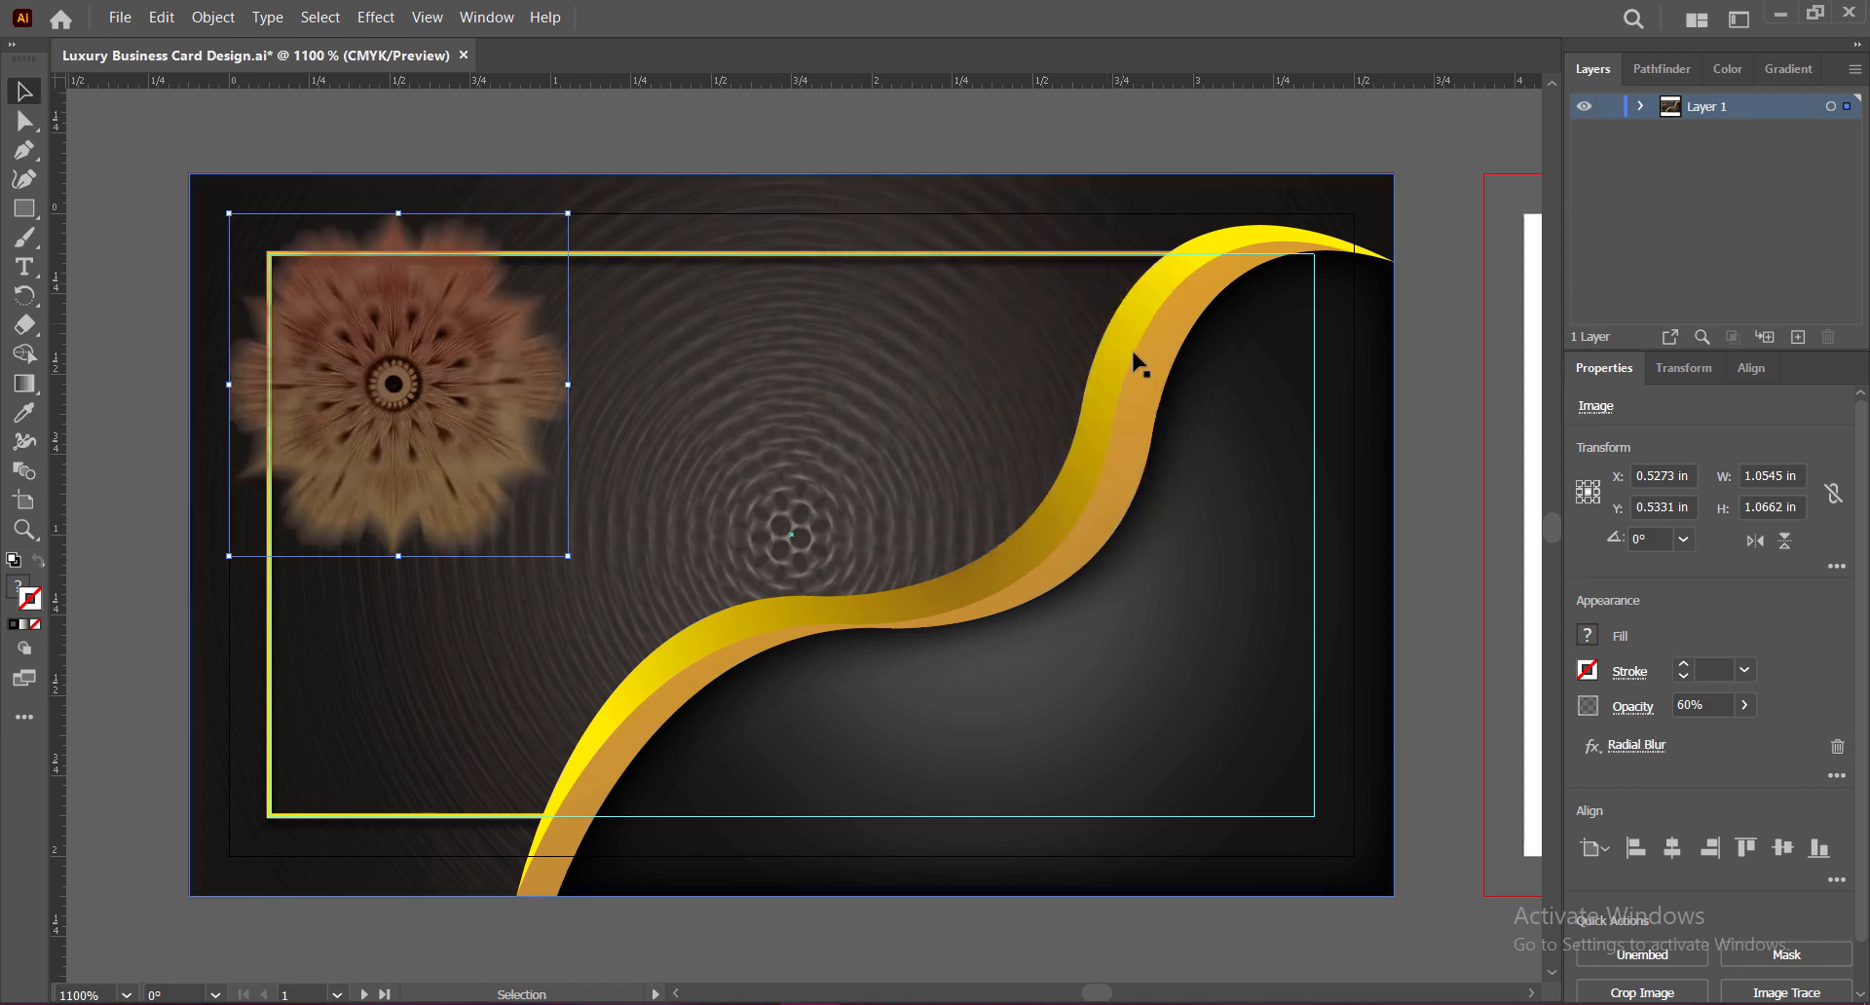
Step: Enlarge the mandala out to the card's top-left corner and set its opacity to 45%
drag(229, 212, 189, 173)
click(1431, 485)
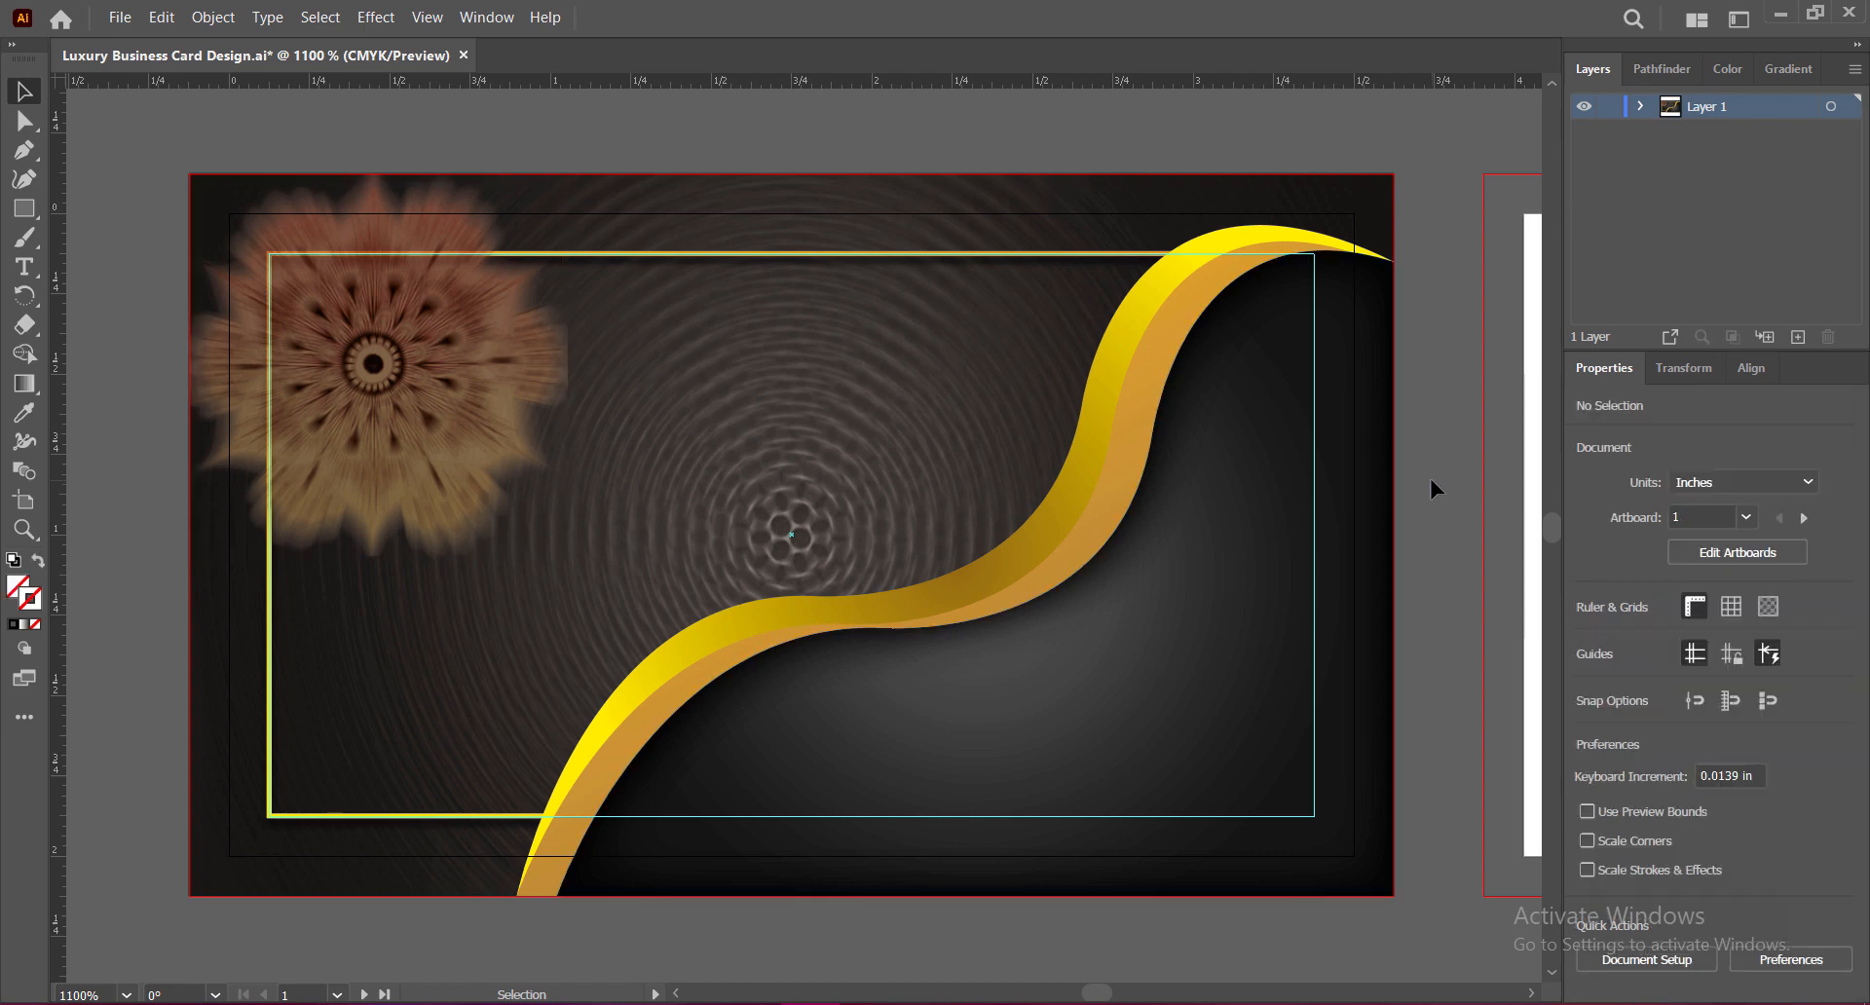
click(376, 365)
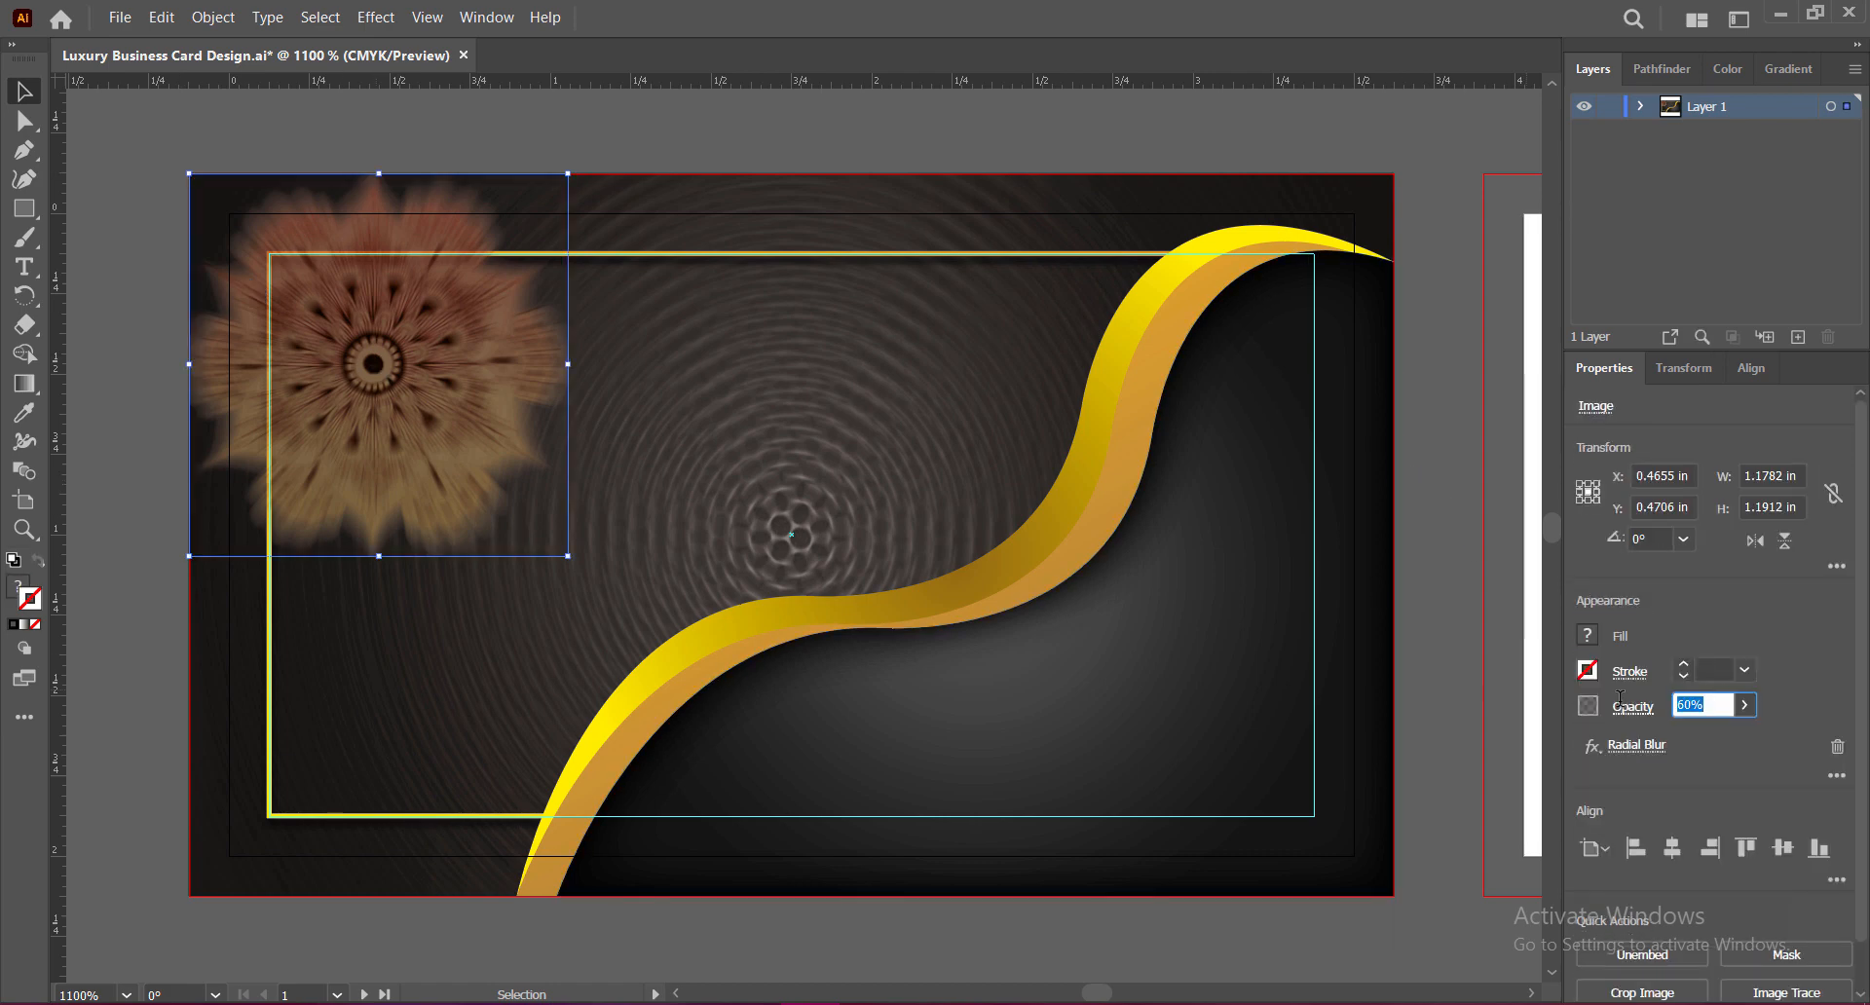
key(Return)
click(1430, 636)
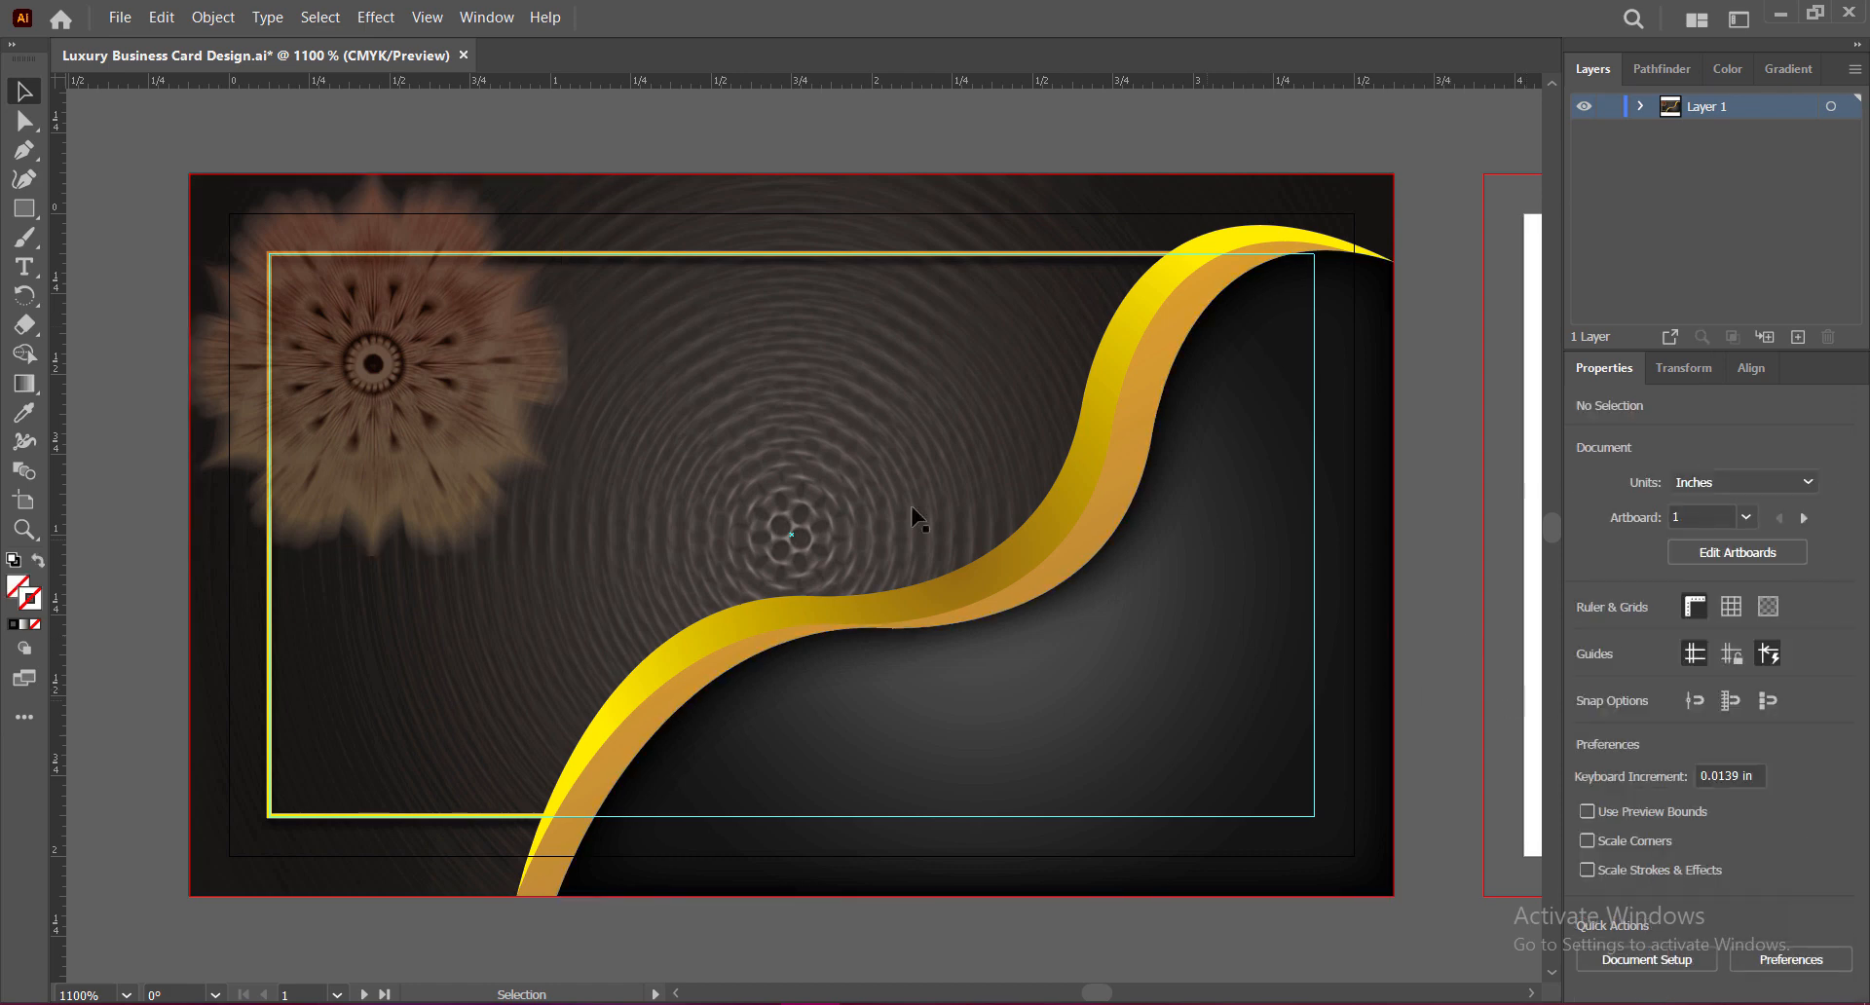
Step: Move the mandala lower on the card, then nudge it slightly upward
click(382, 382)
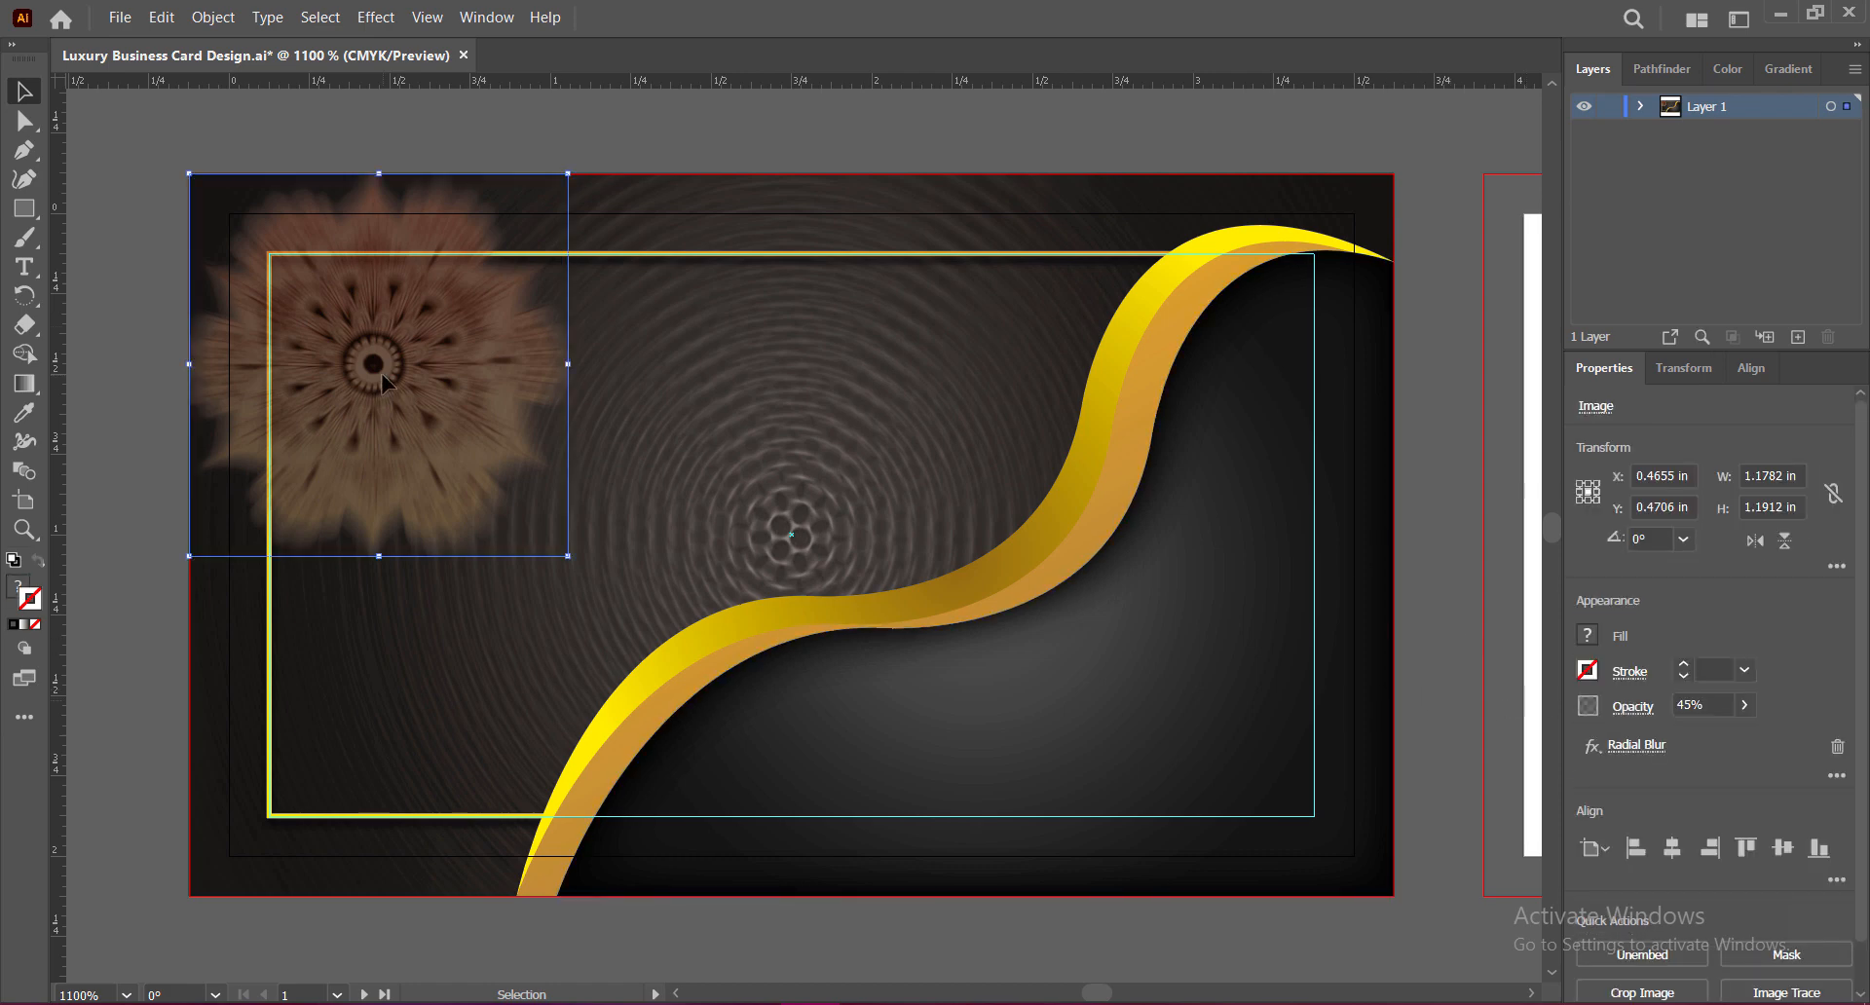
drag(382, 373, 385, 523)
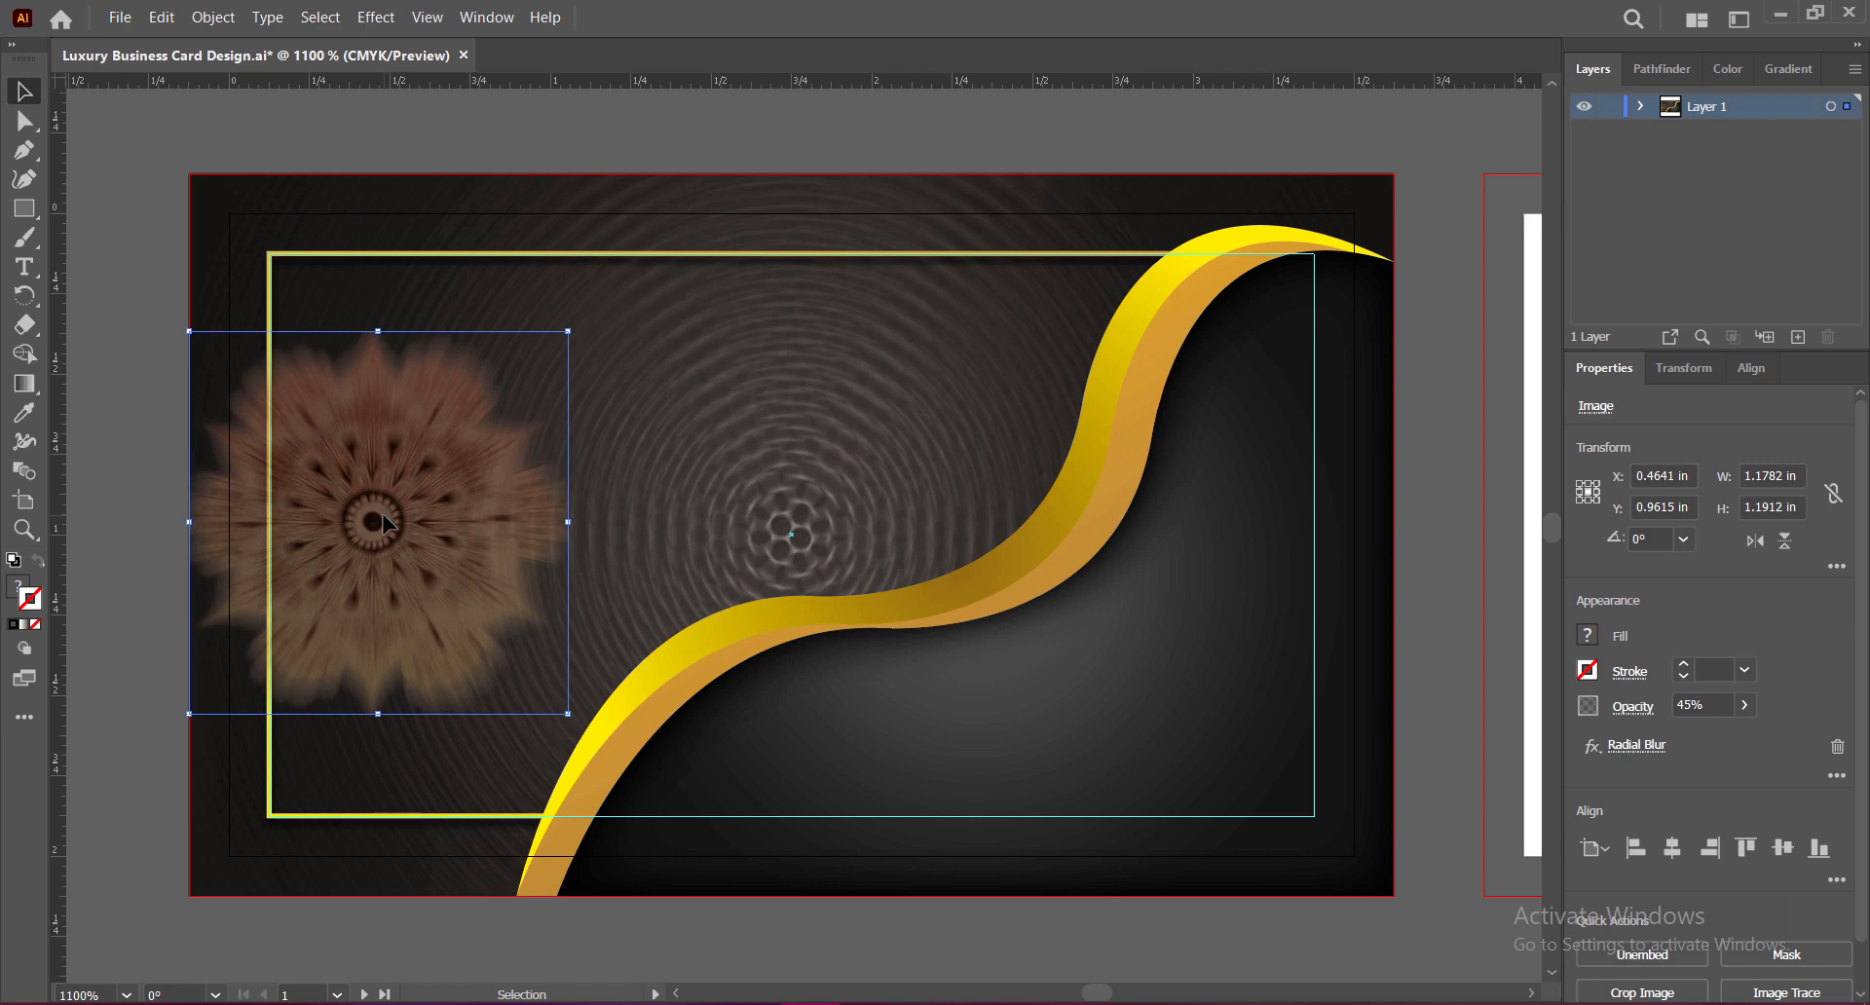
key(Up)
key(Up)
key(Up)
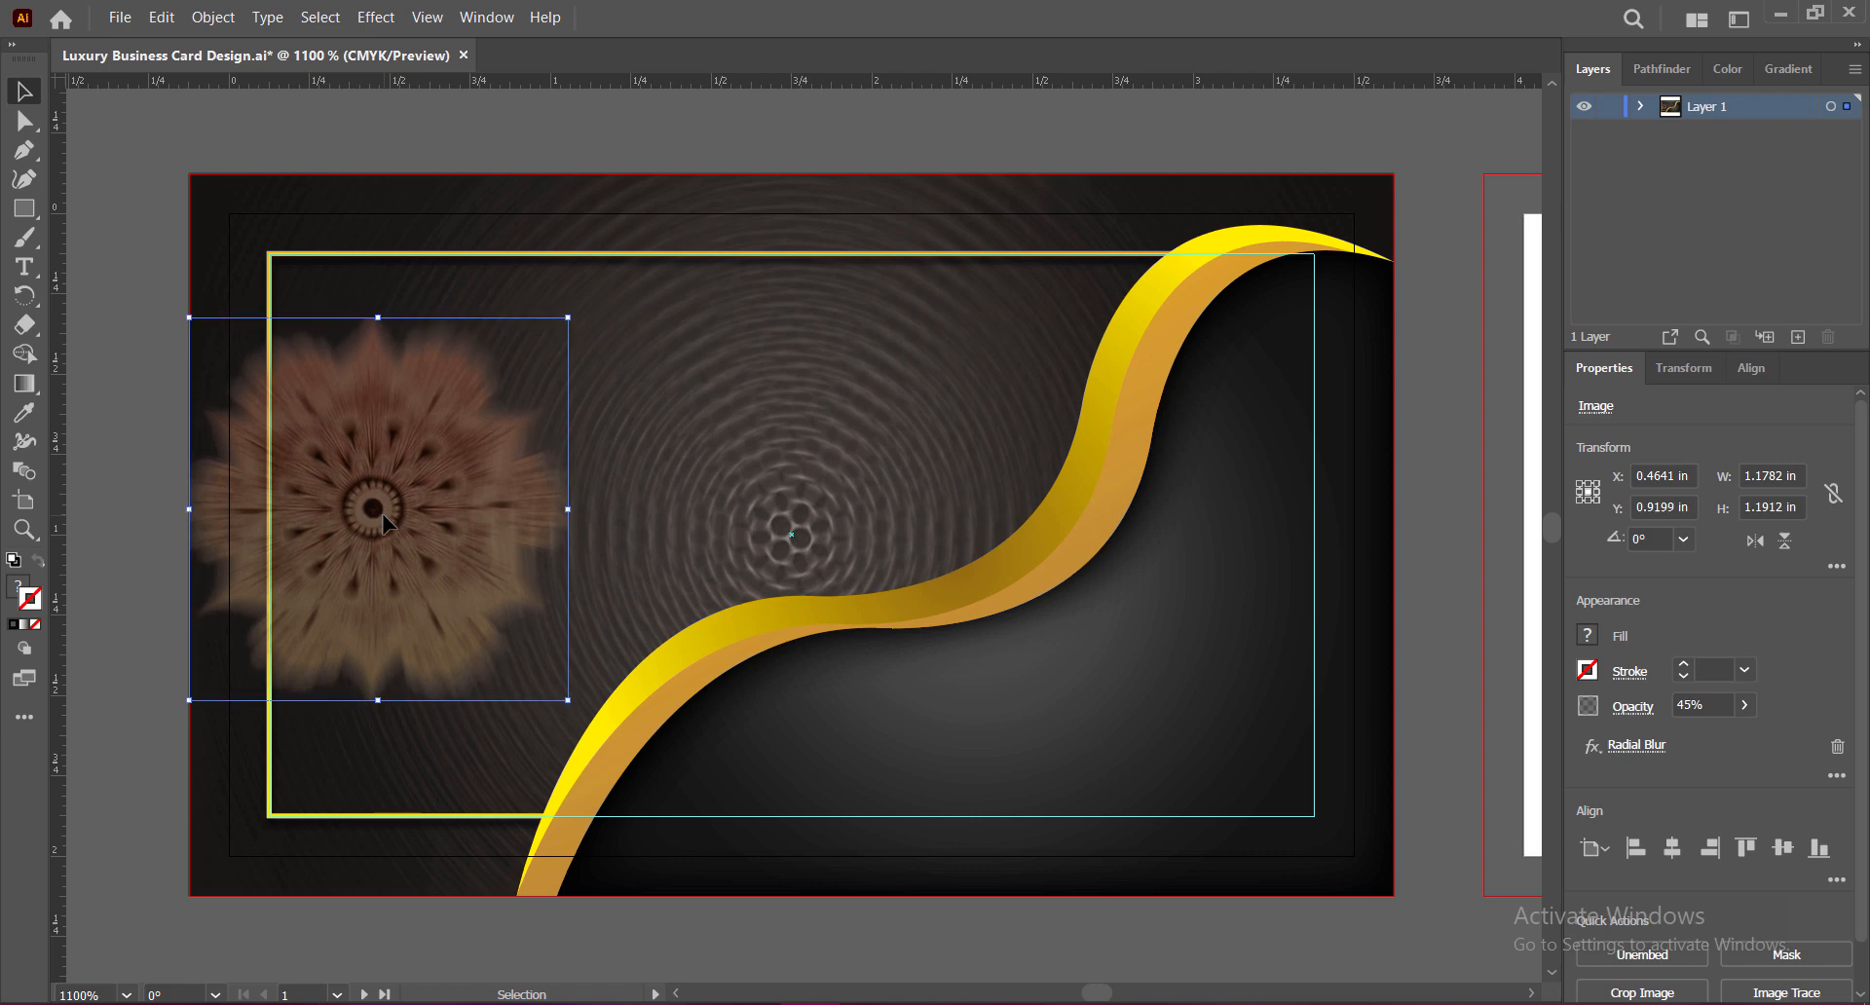
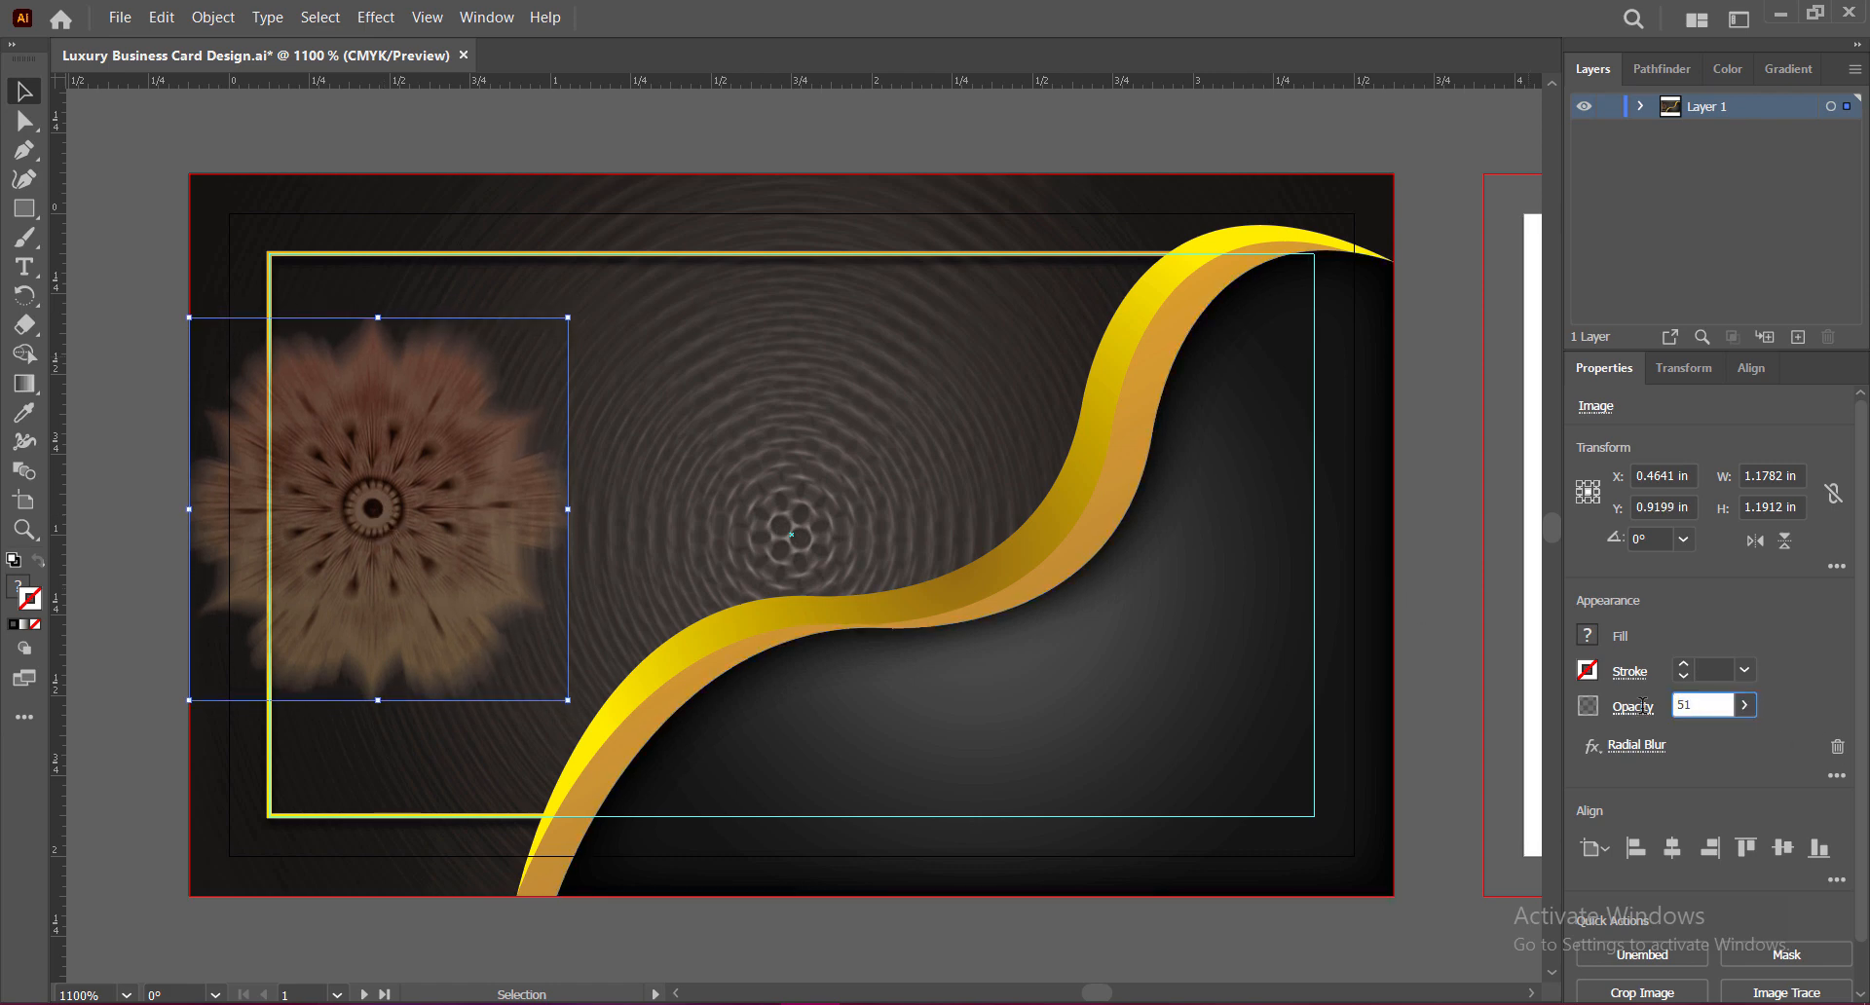
Step: Confirm 51% opacity on the left flower and give it a Gaussian Blur of about 4.6 px
key(Return)
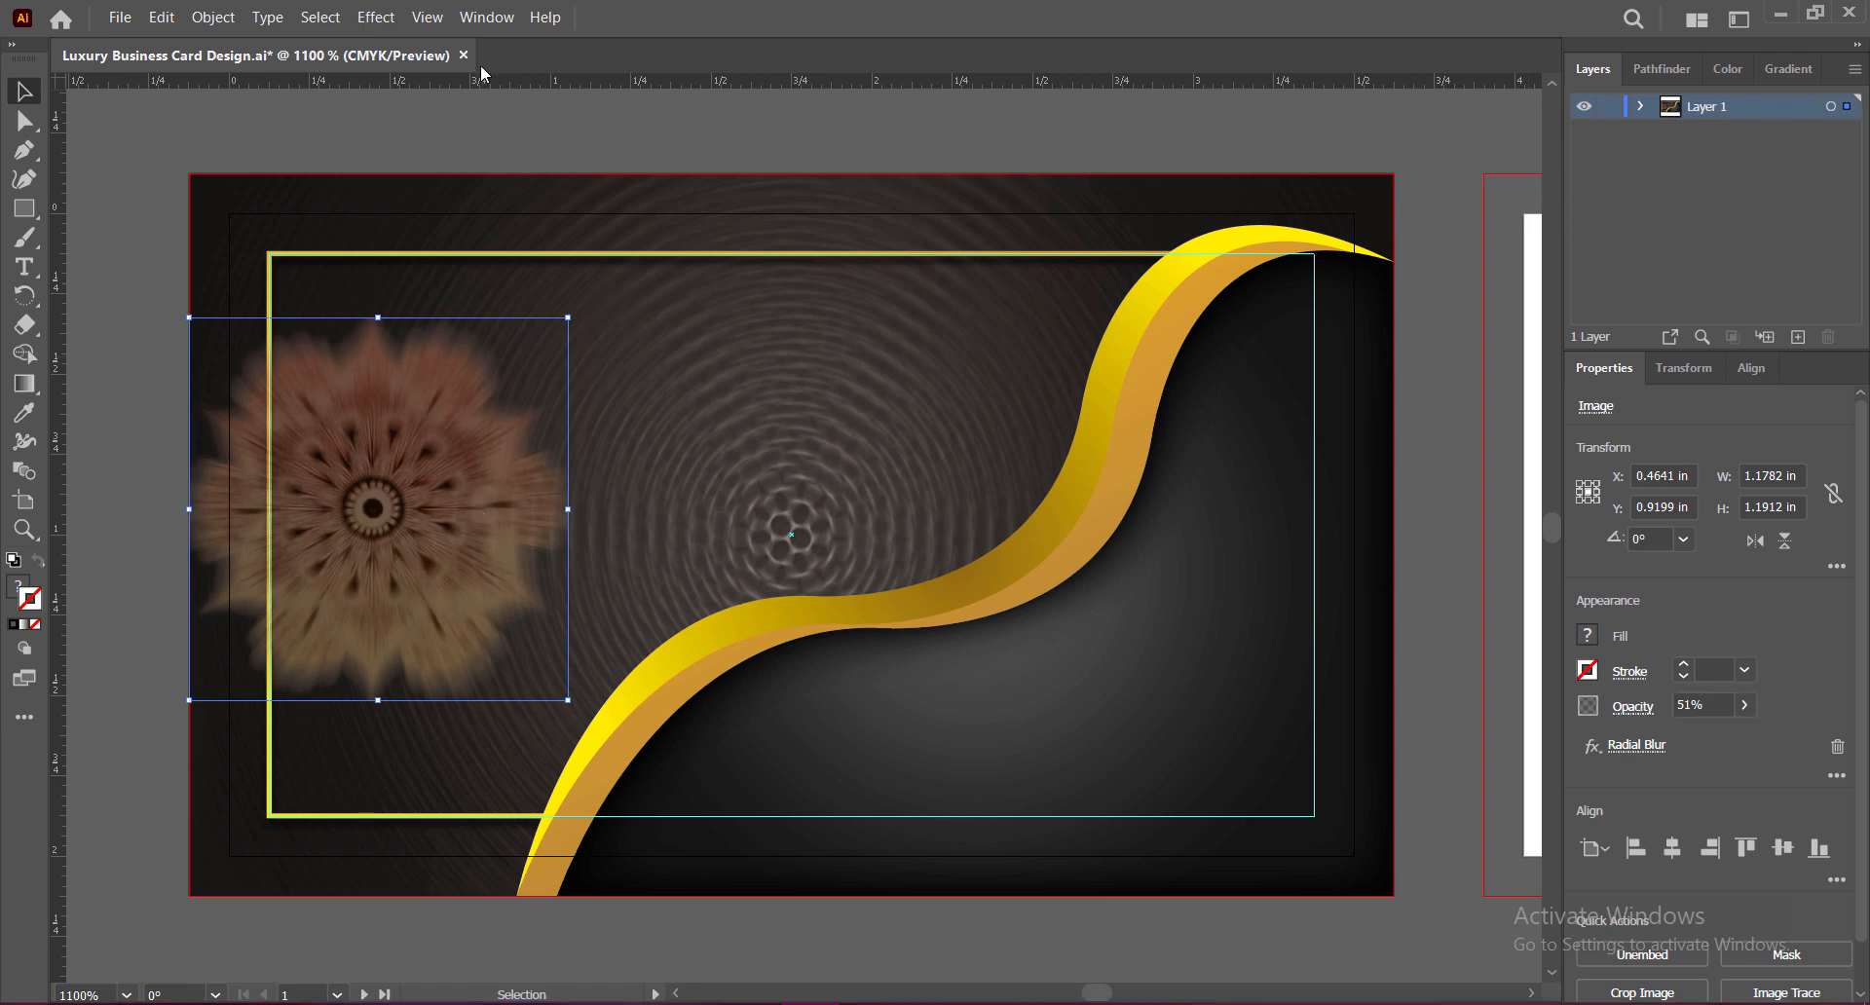
click(375, 17)
click(704, 481)
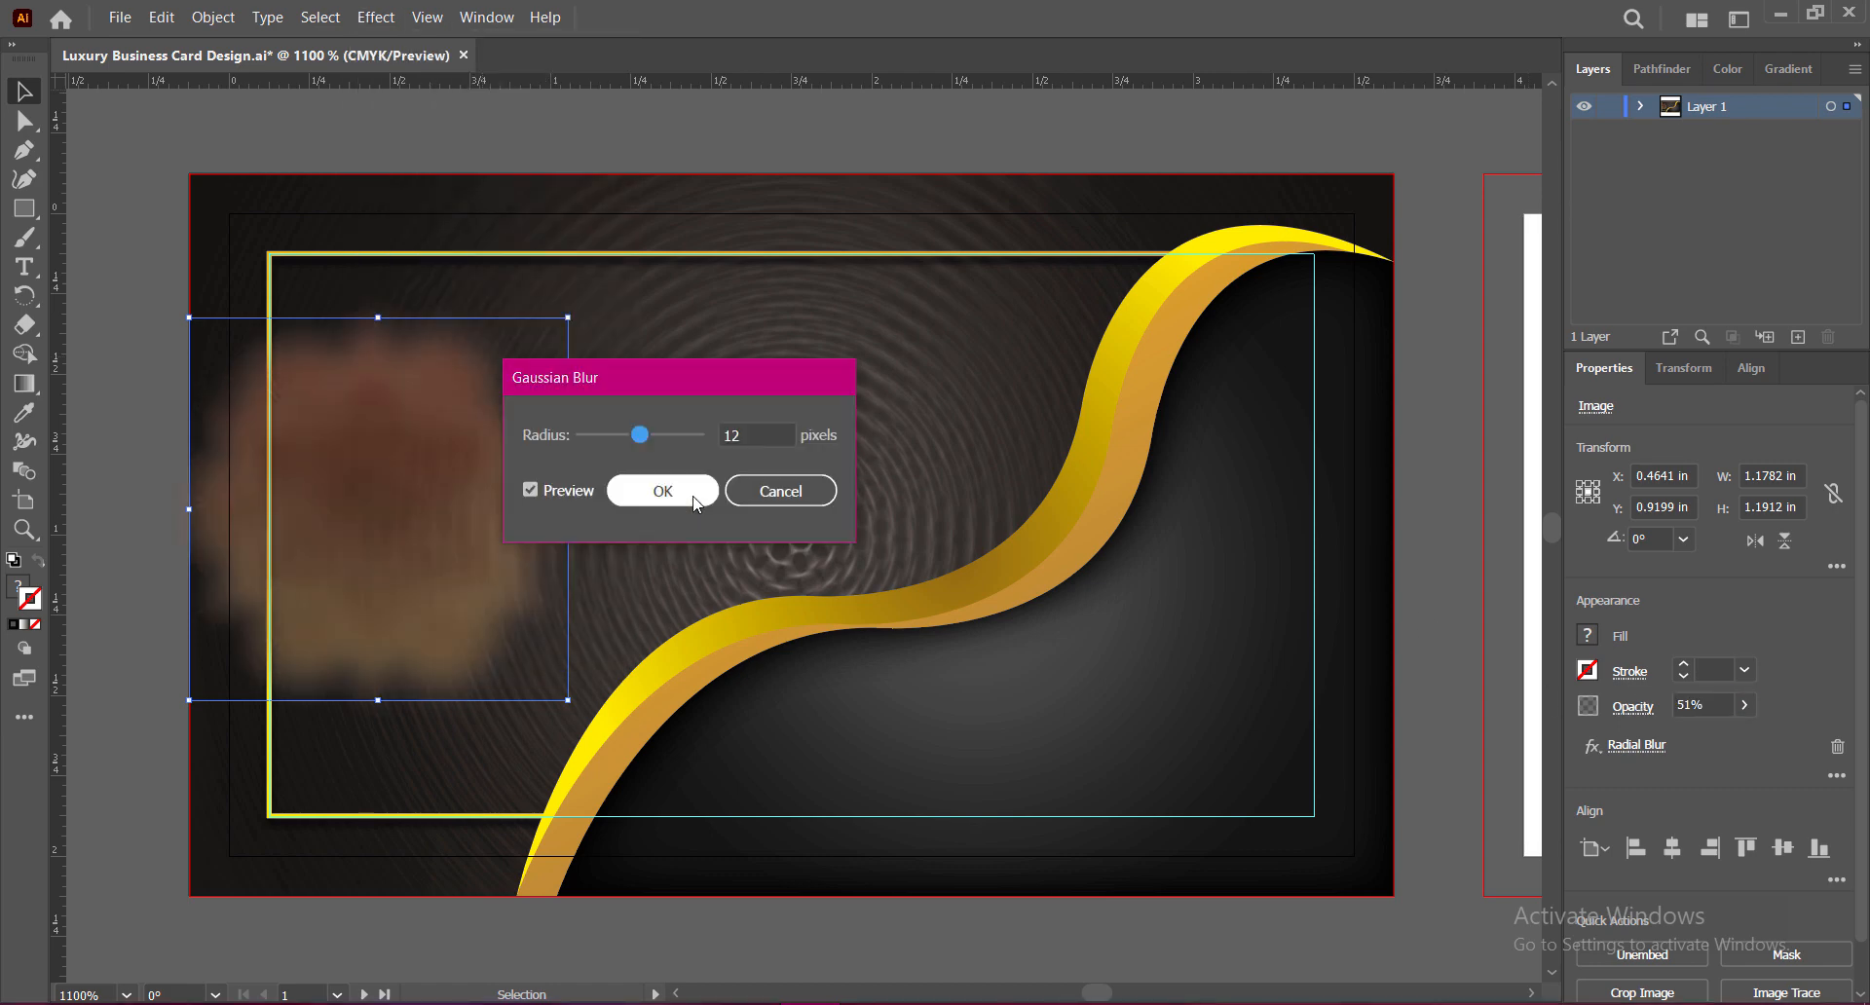
drag(665, 383, 983, 392)
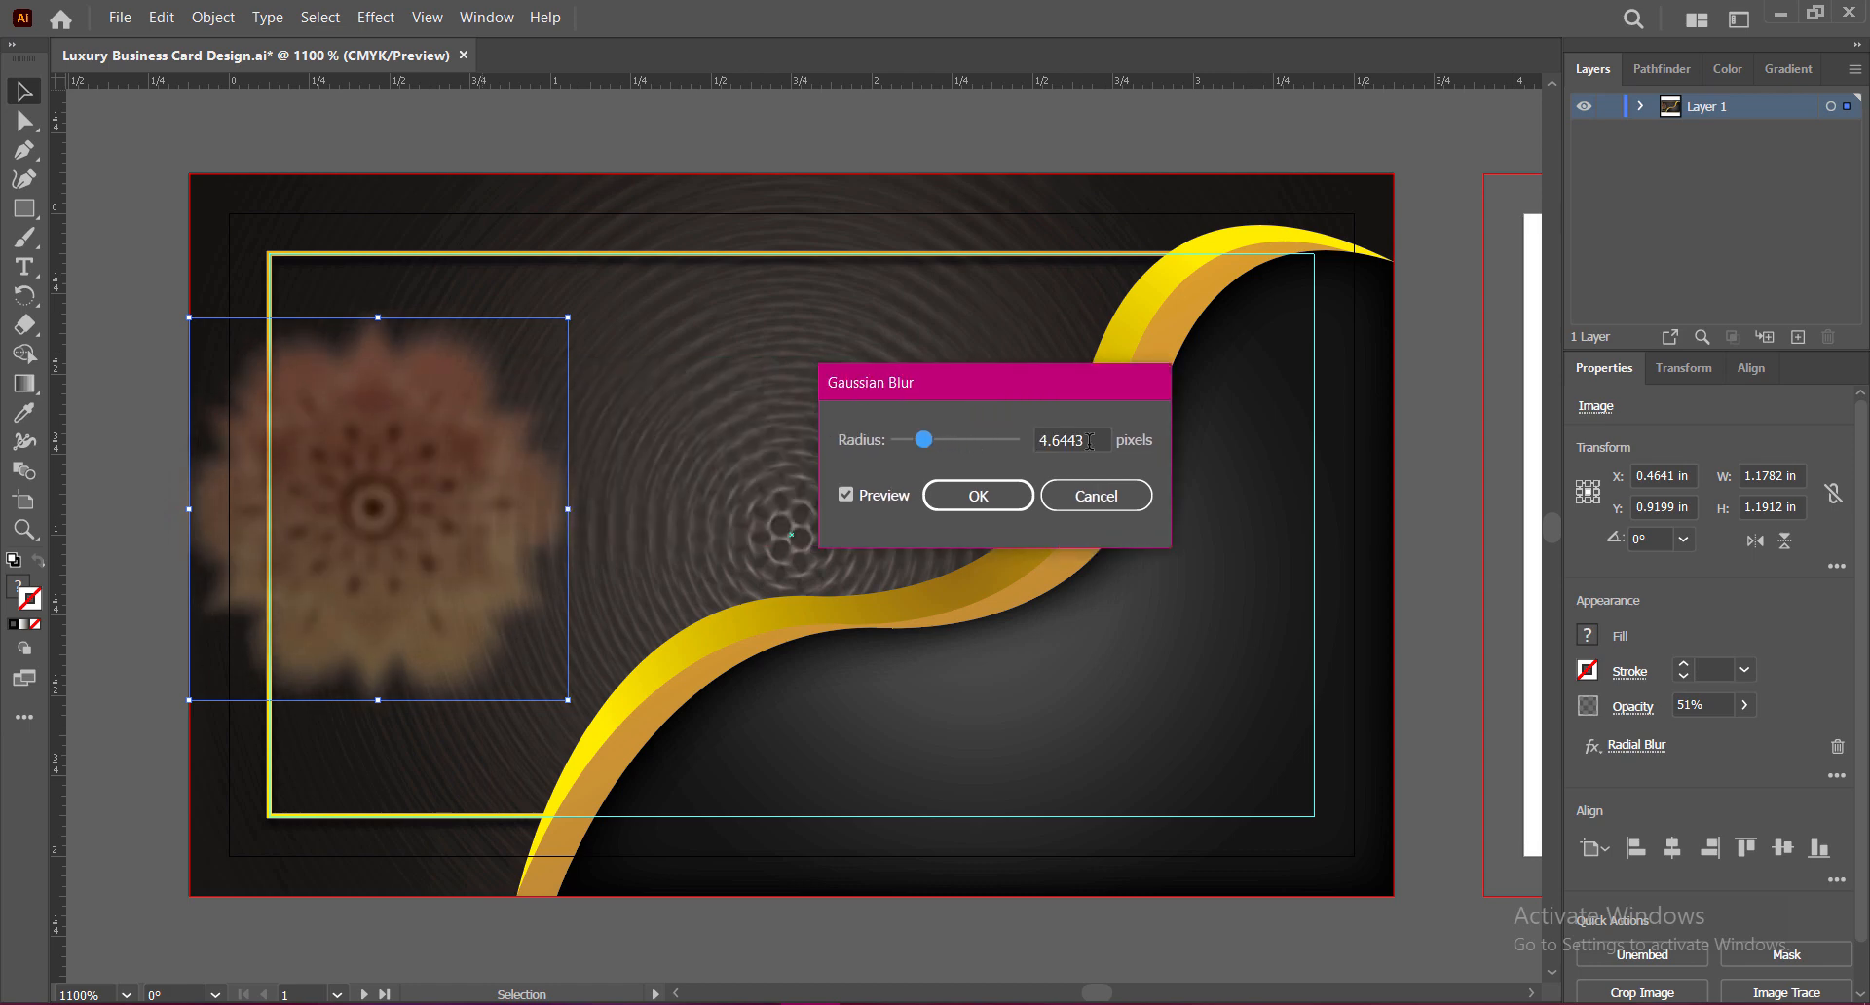
click(1000, 497)
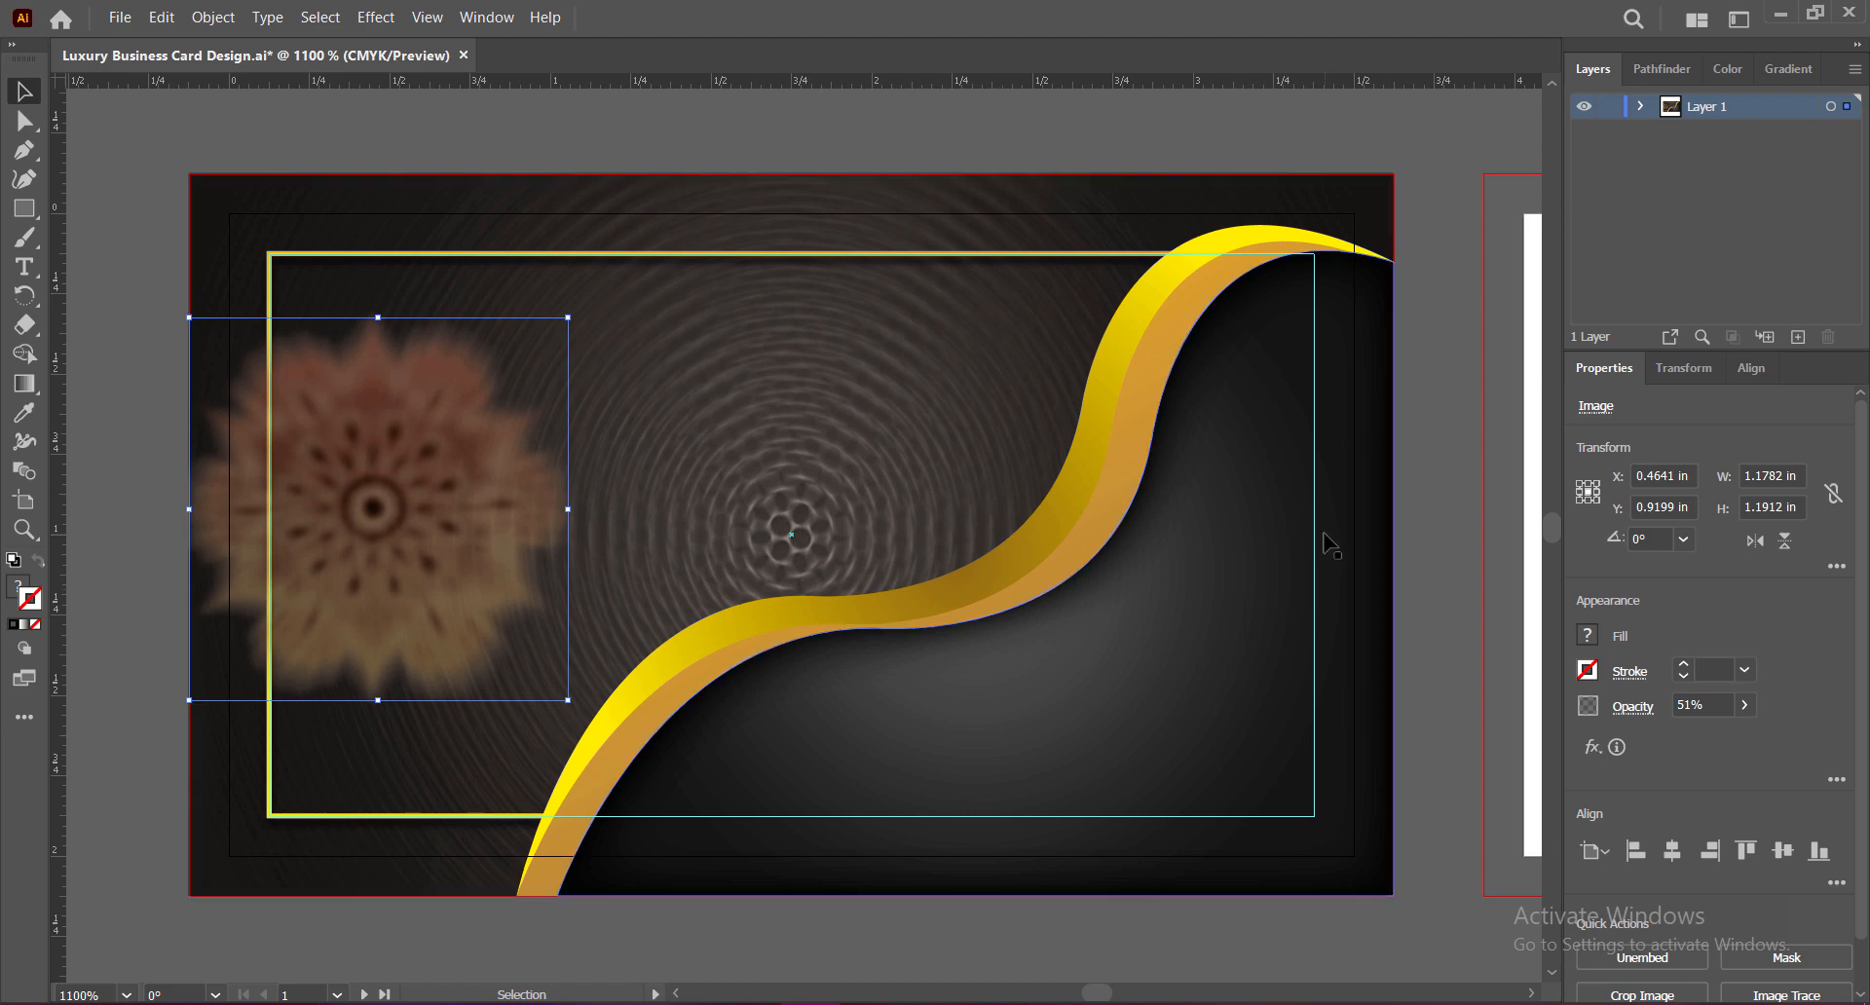
Step: Raise the blurred flower's opacity to 60%
text(60)
key(Return)
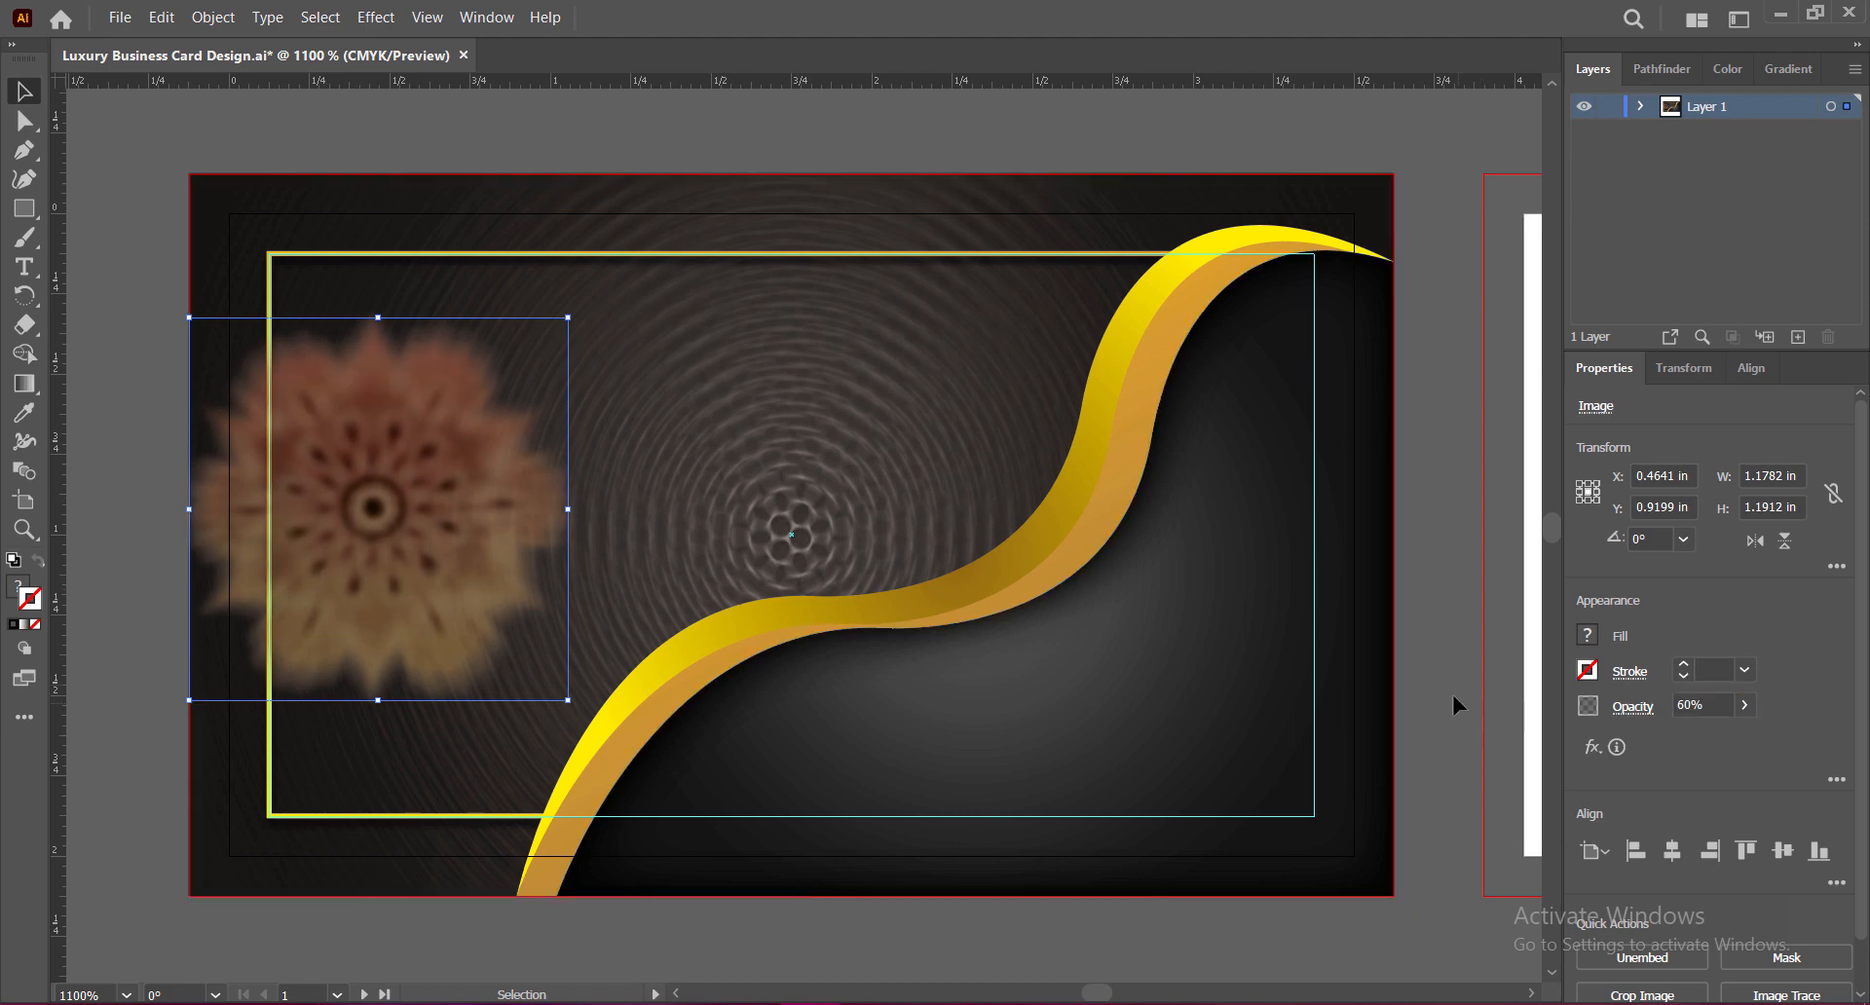
click(1448, 694)
Step: Alt-drag a copy of the flower into the lower-right corner, shrink it, and nudge the left flower up
click(403, 461)
drag(403, 461, 1261, 672)
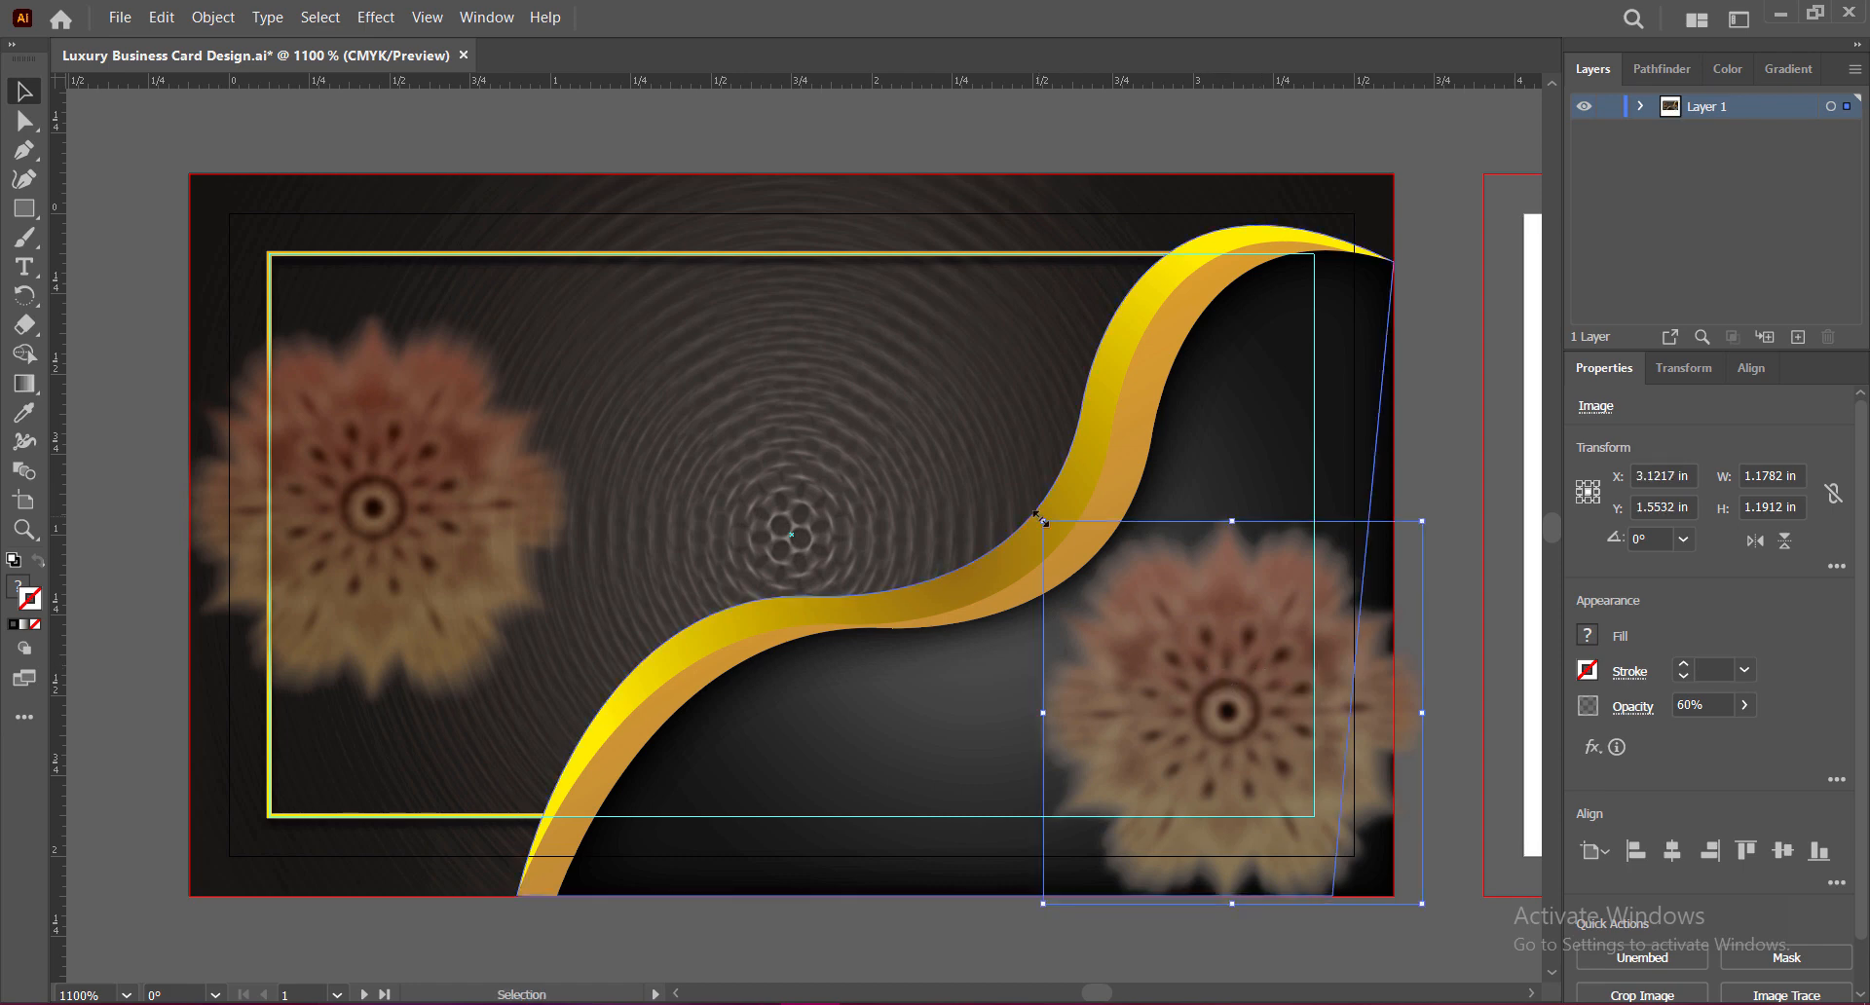
drag(1043, 521, 1153, 633)
mouse_move(1224, 761)
mouse_down()
mouse_move(1227, 744)
mouse_move(1247, 756)
mouse_up()
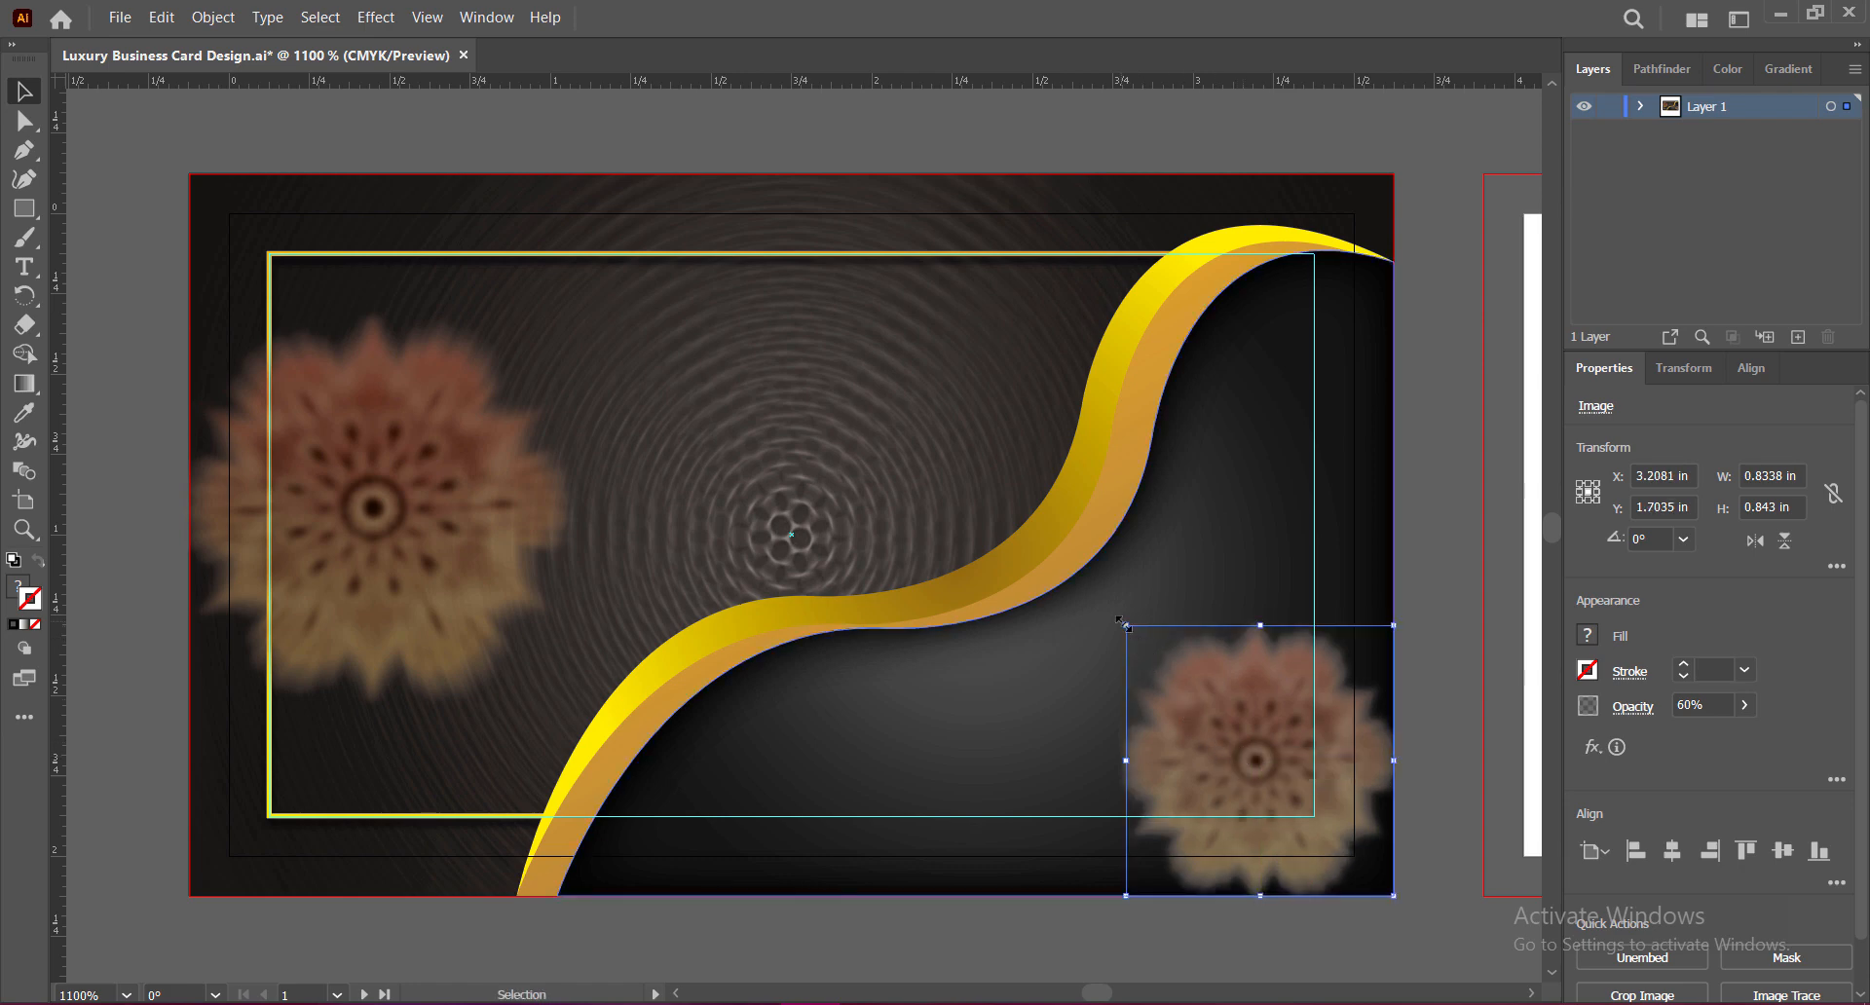
drag(1125, 625, 1140, 643)
click(1424, 635)
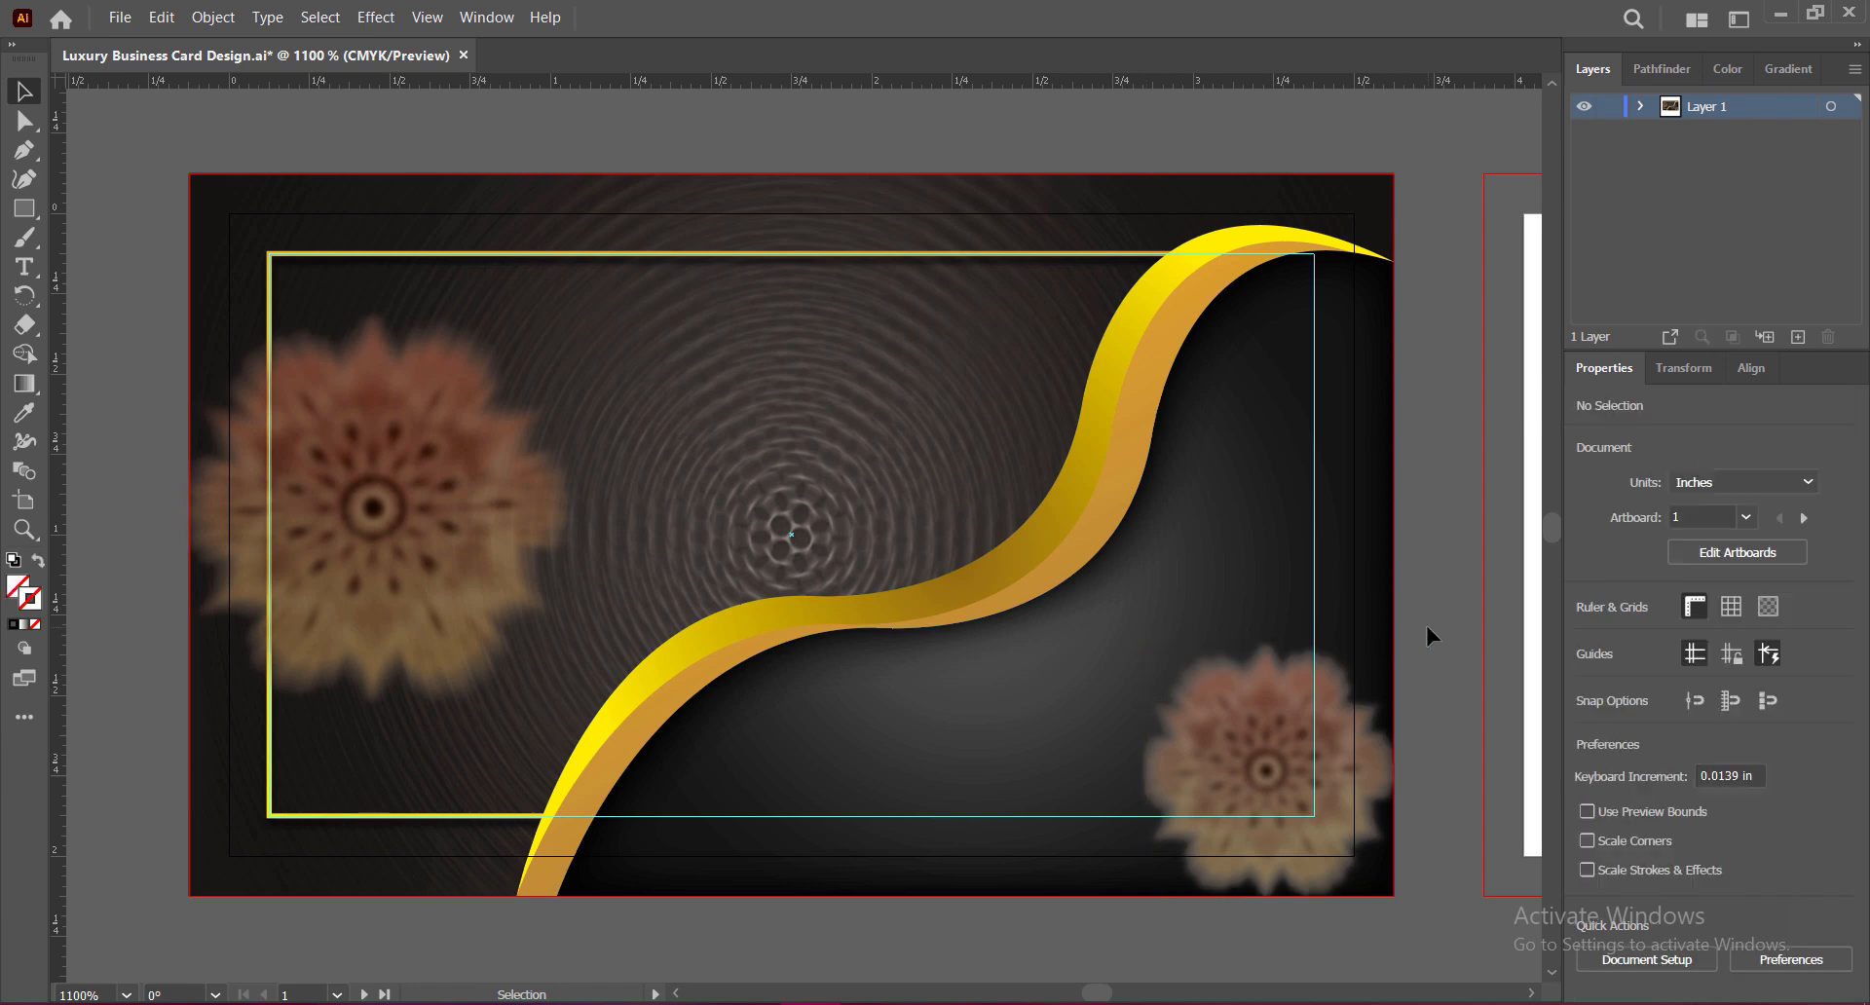
click(432, 484)
key(Up)
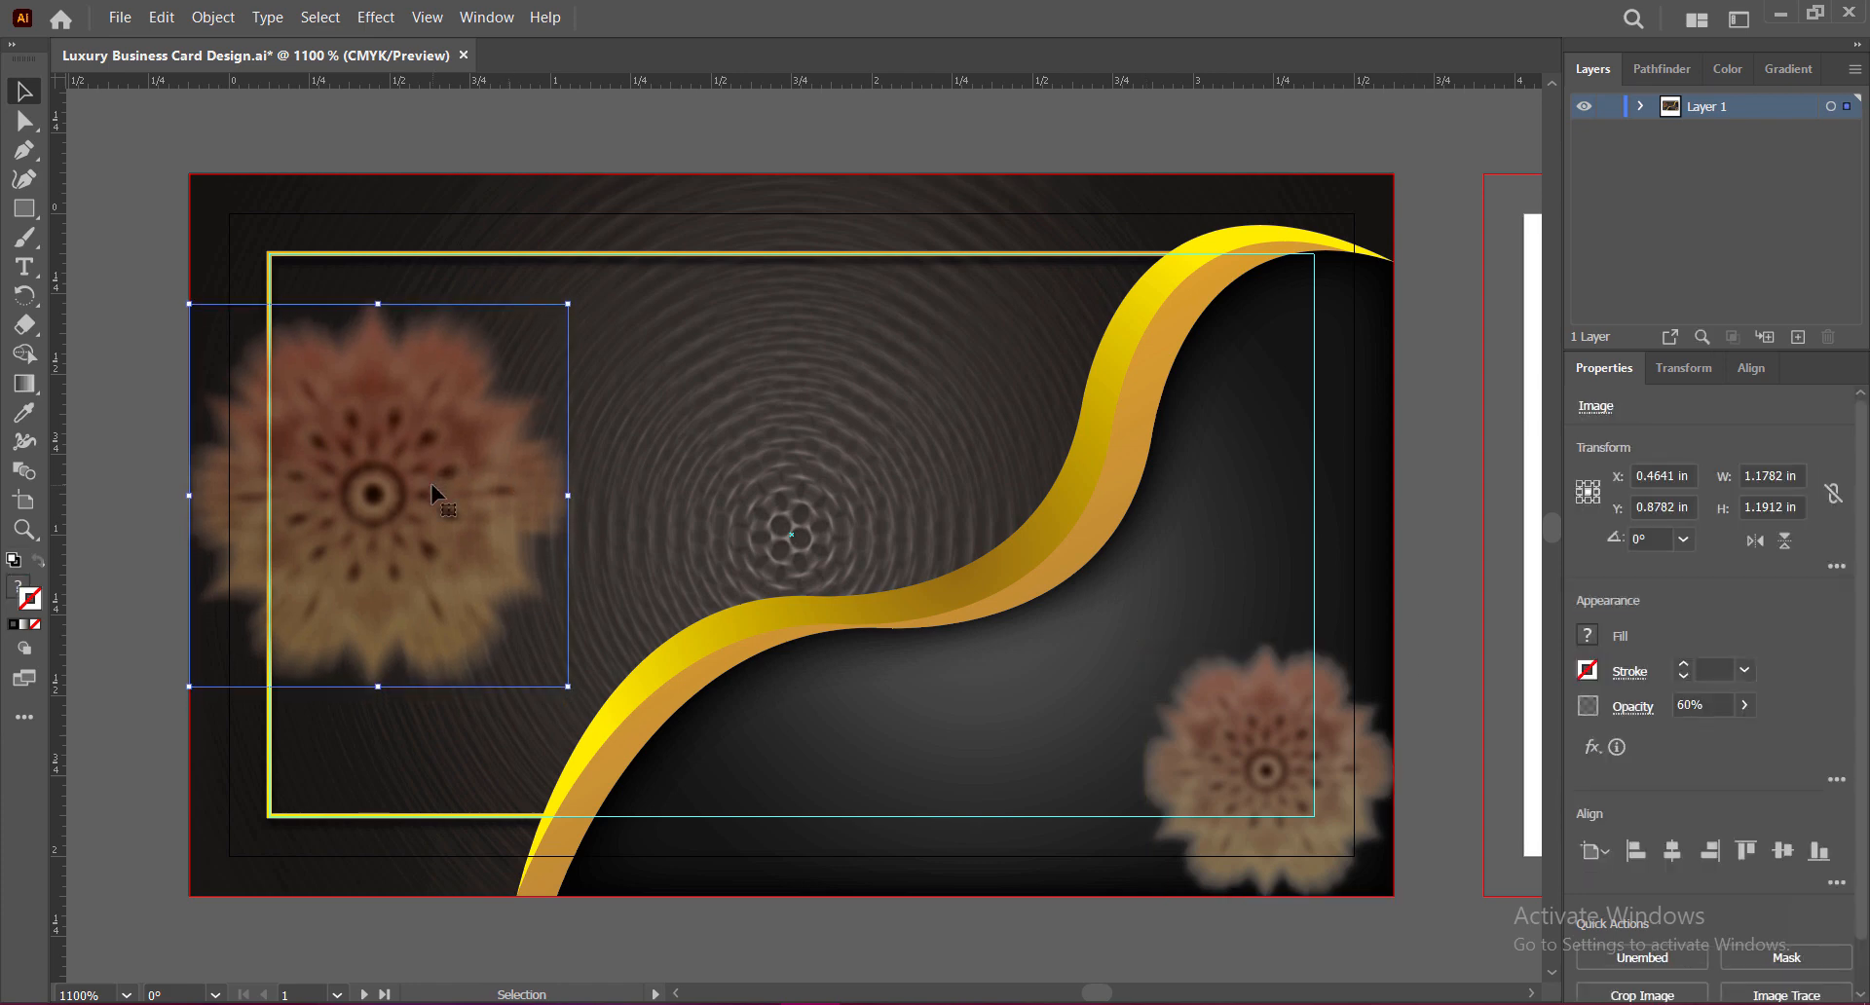
Step: Save, then use Send Backward repeatedly until the left flower sits behind the yellow frame
click(1424, 582)
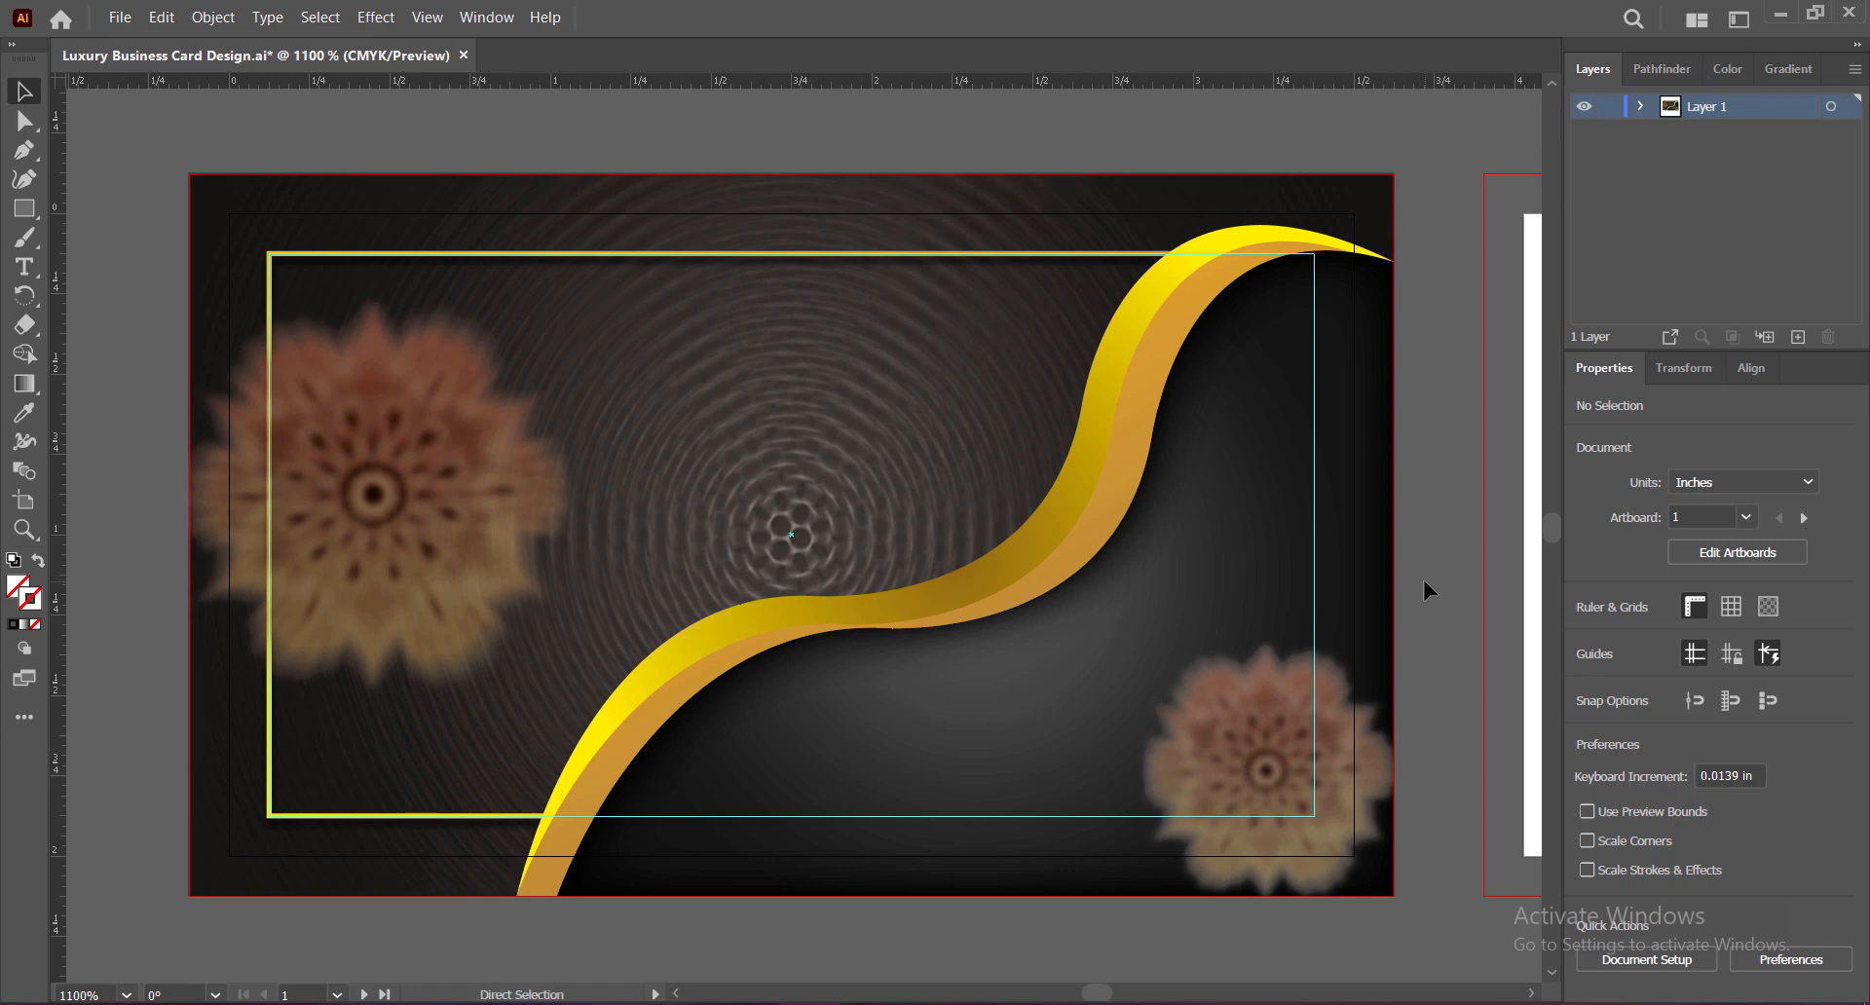
key(ctrl+s)
click(347, 504)
right_click(347, 504)
mouse_move(480, 691)
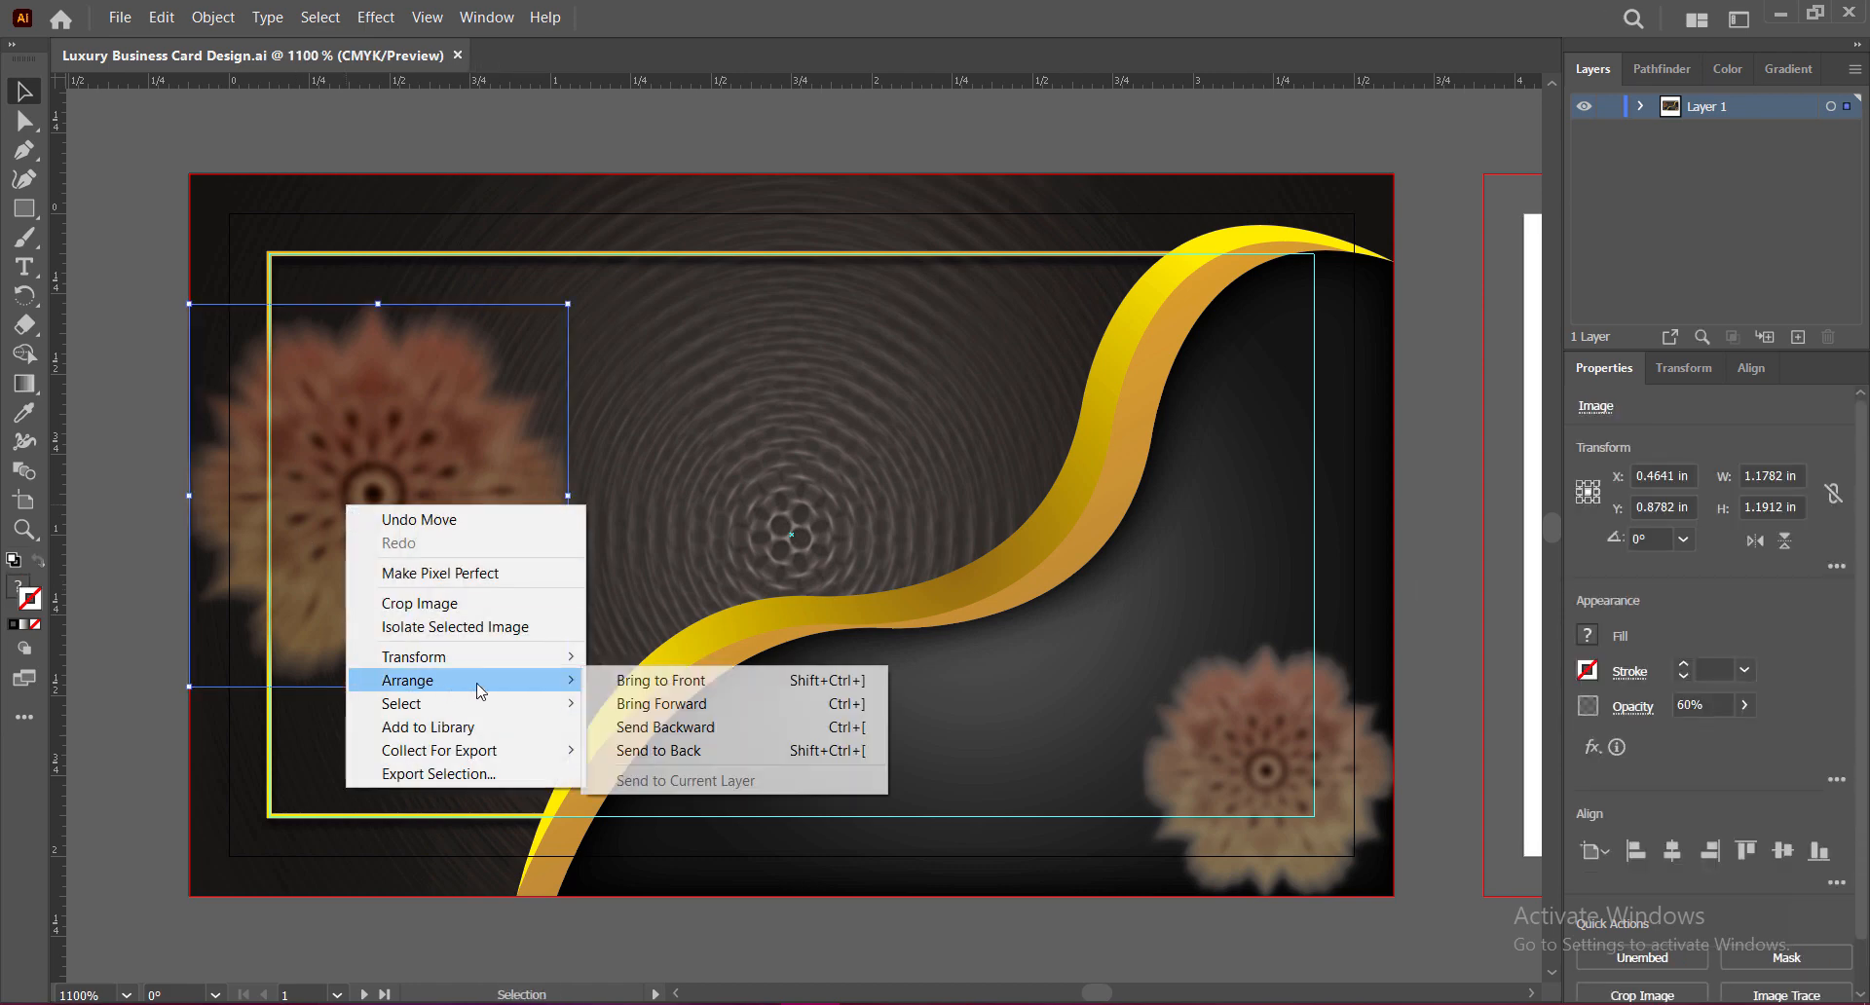
click(670, 727)
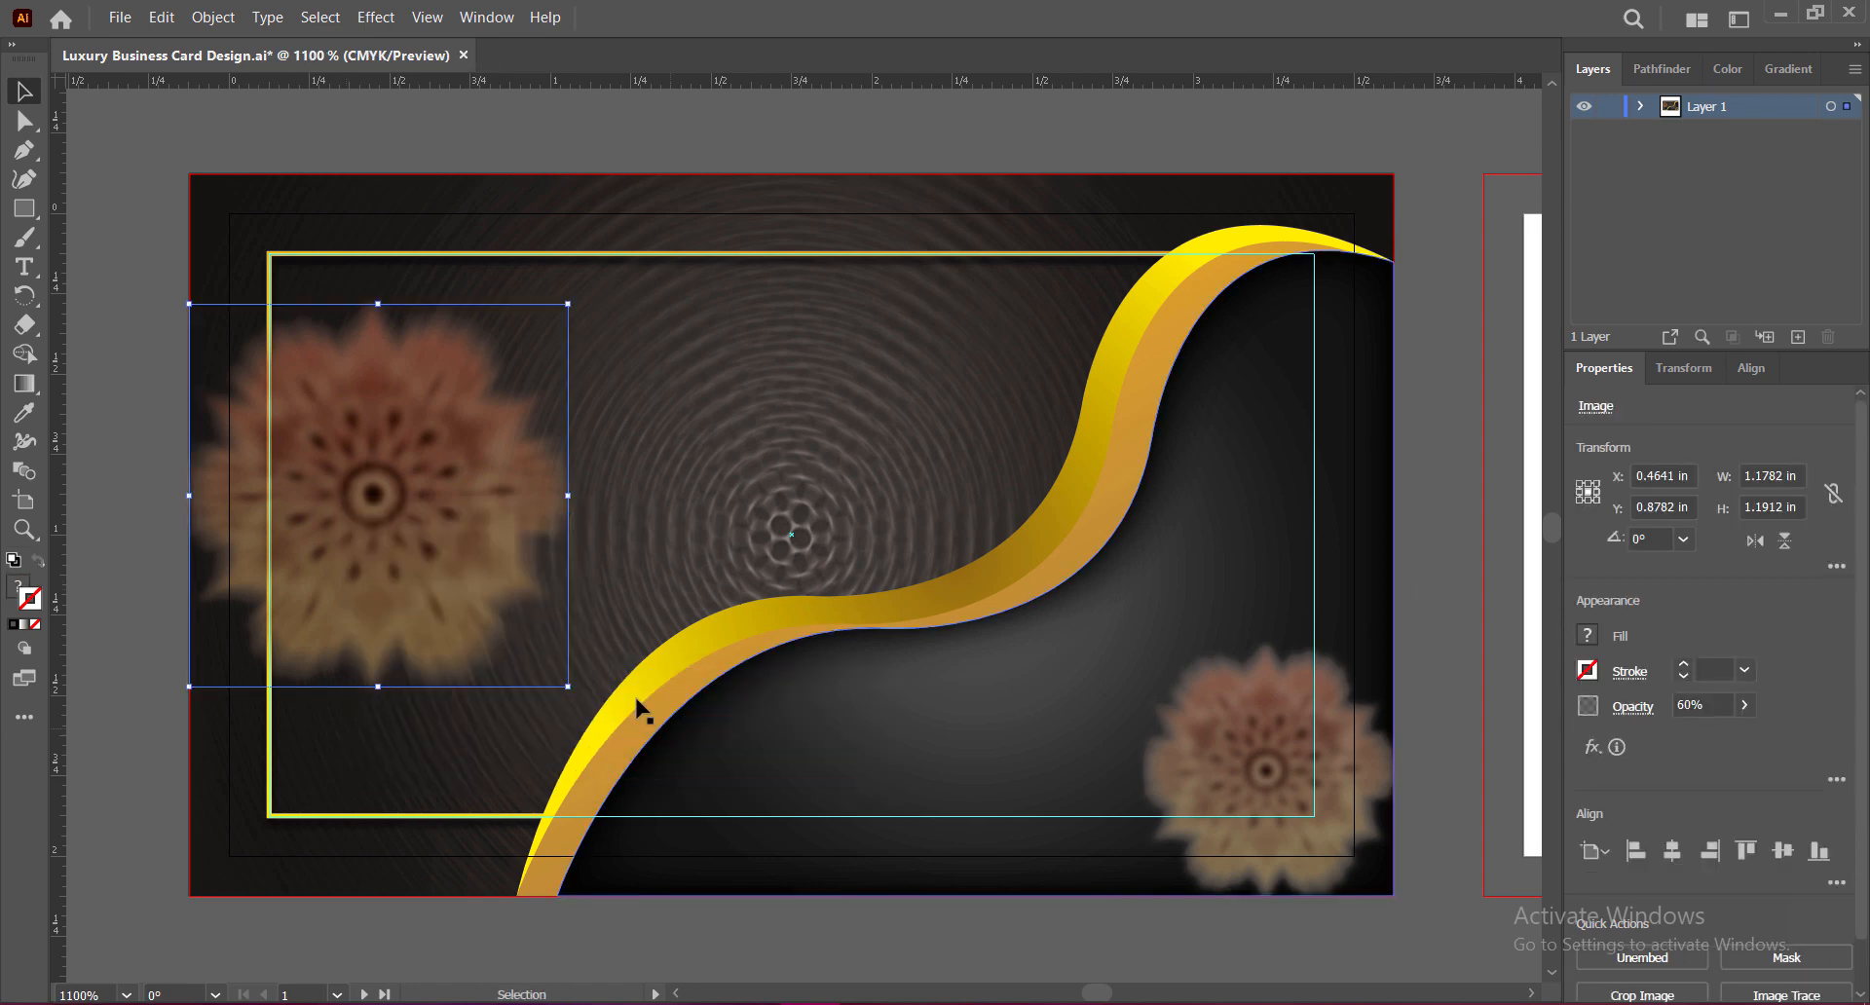
right_click(435, 537)
click(757, 756)
right_click(456, 515)
click(757, 735)
right_click(450, 499)
click(741, 725)
Step: Undo one extra Send Backward so the flower stays above the dark overlay, and save
right_click(451, 499)
mouse_move(545, 671)
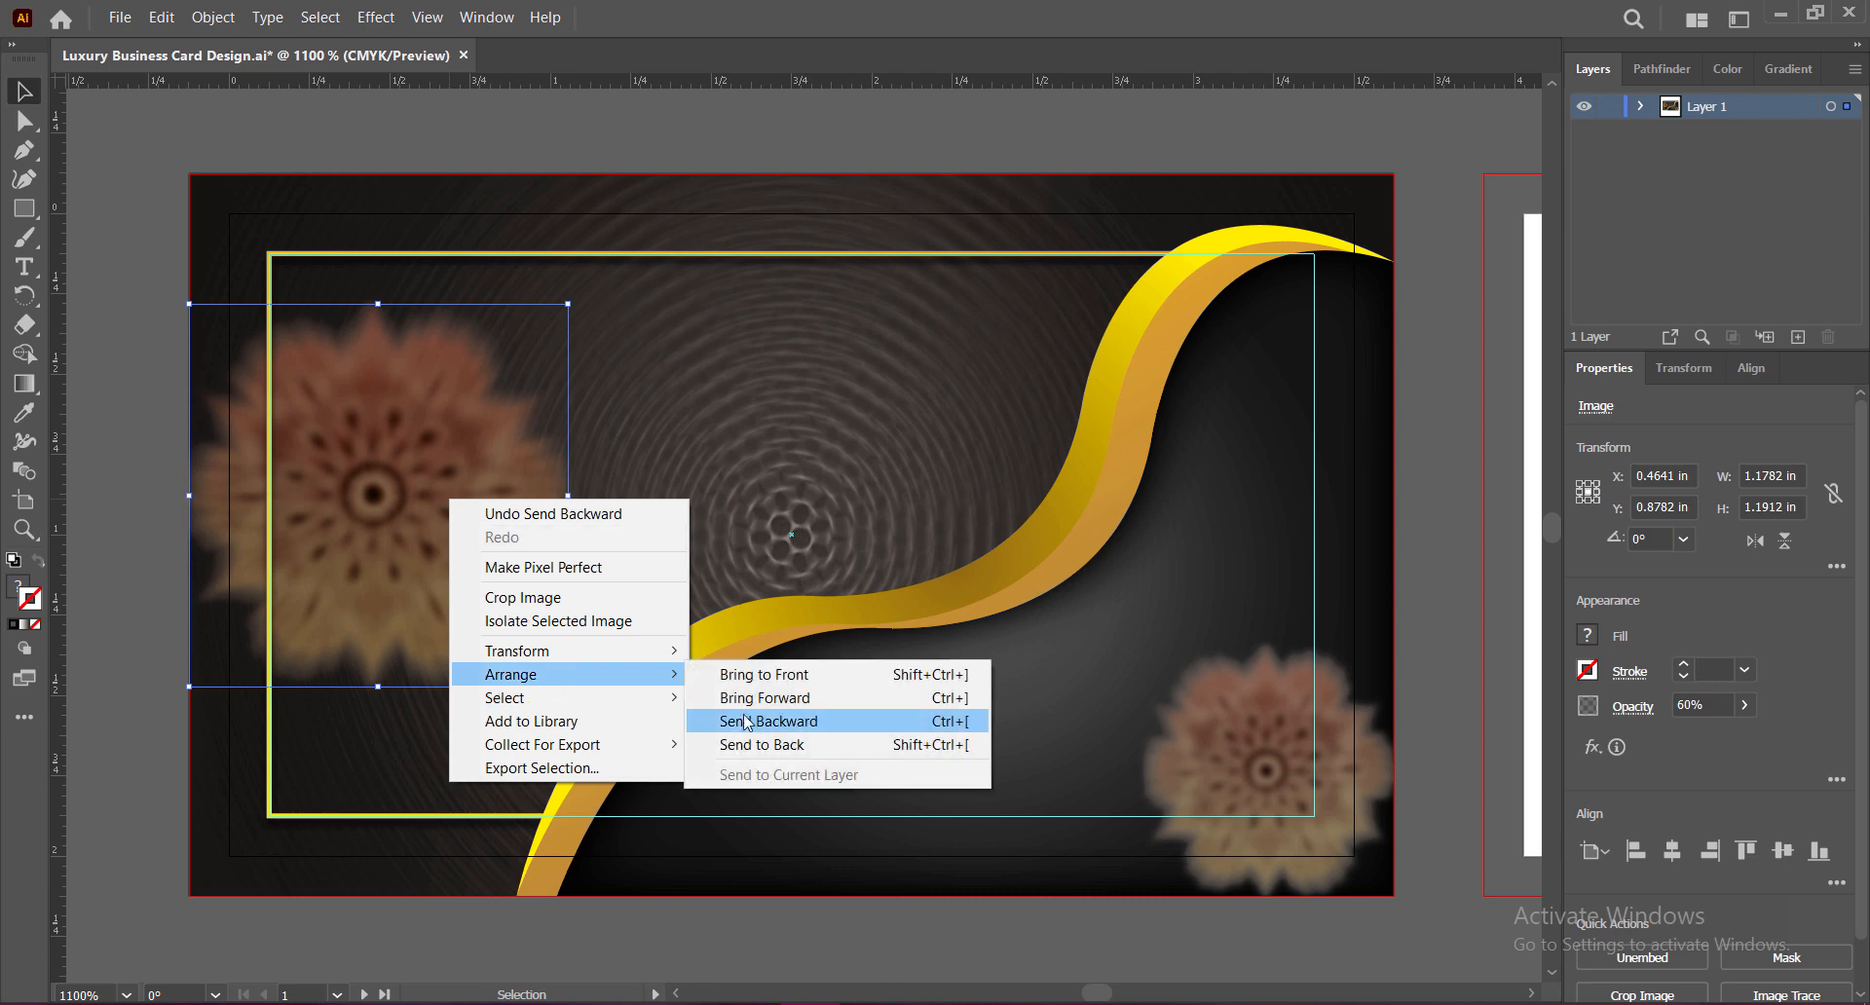
click(744, 721)
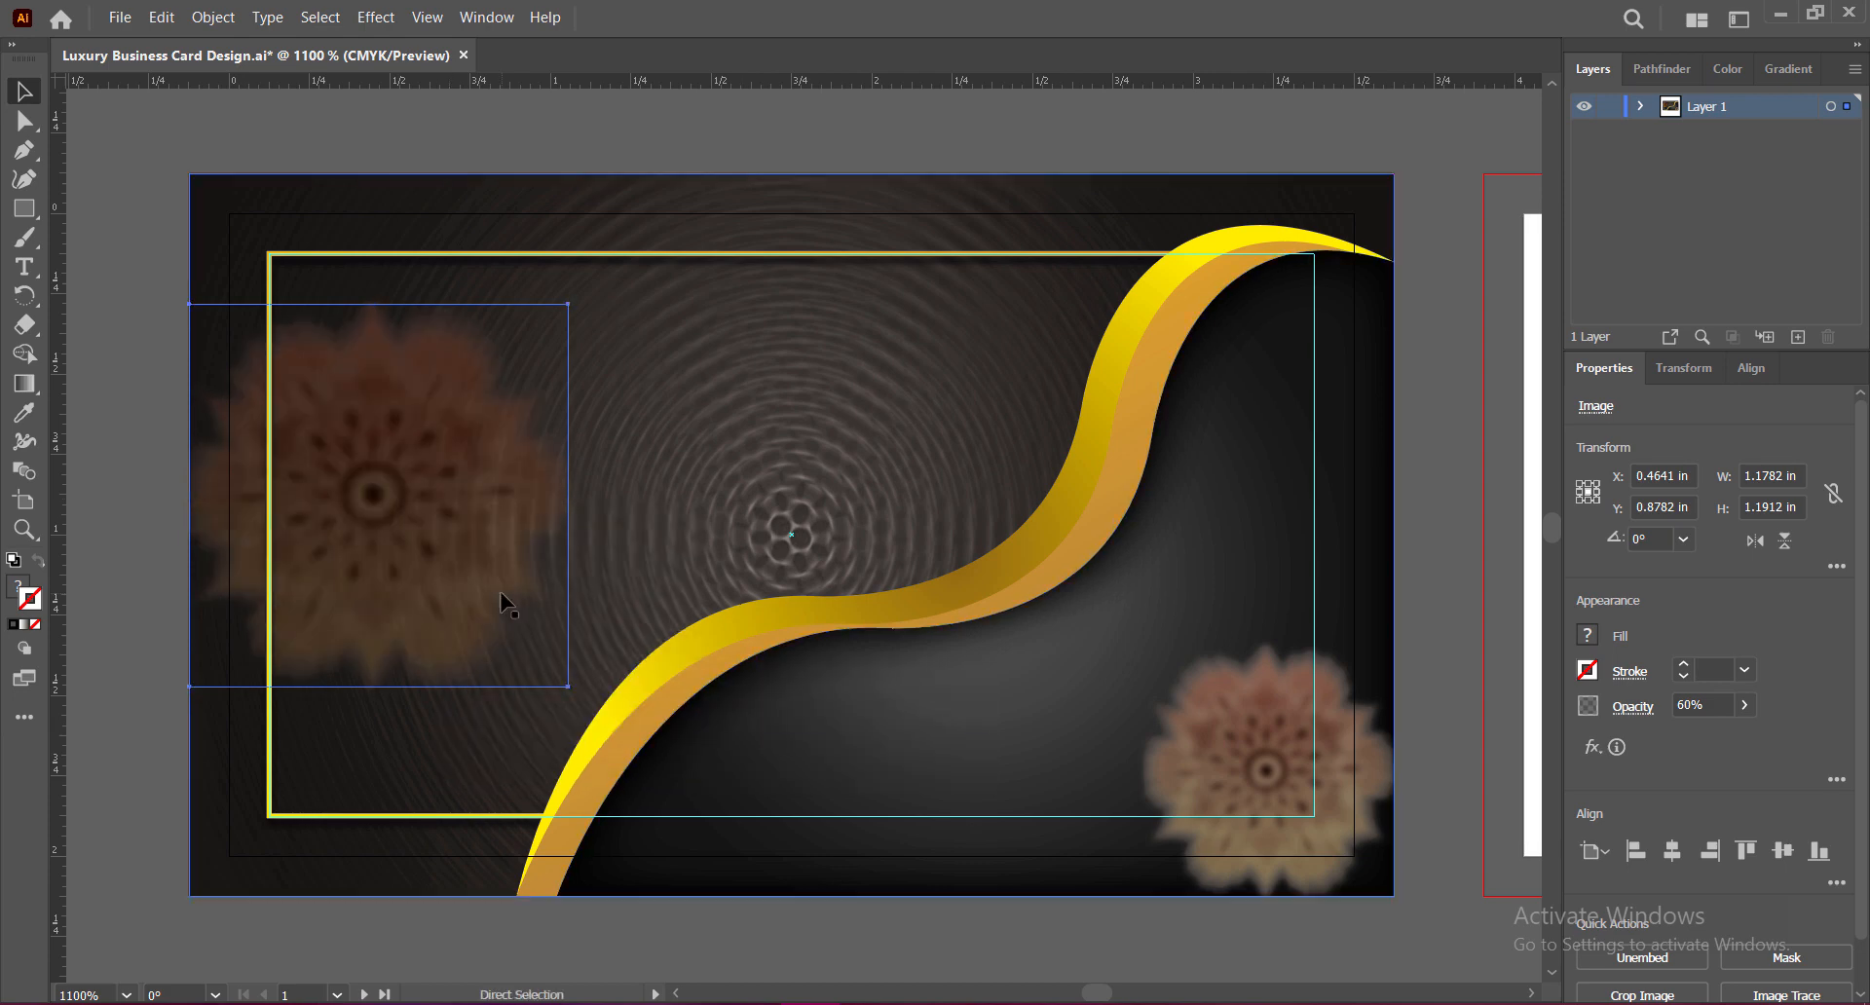
key(ctrl+z)
click(1409, 601)
key(ctrl+s)
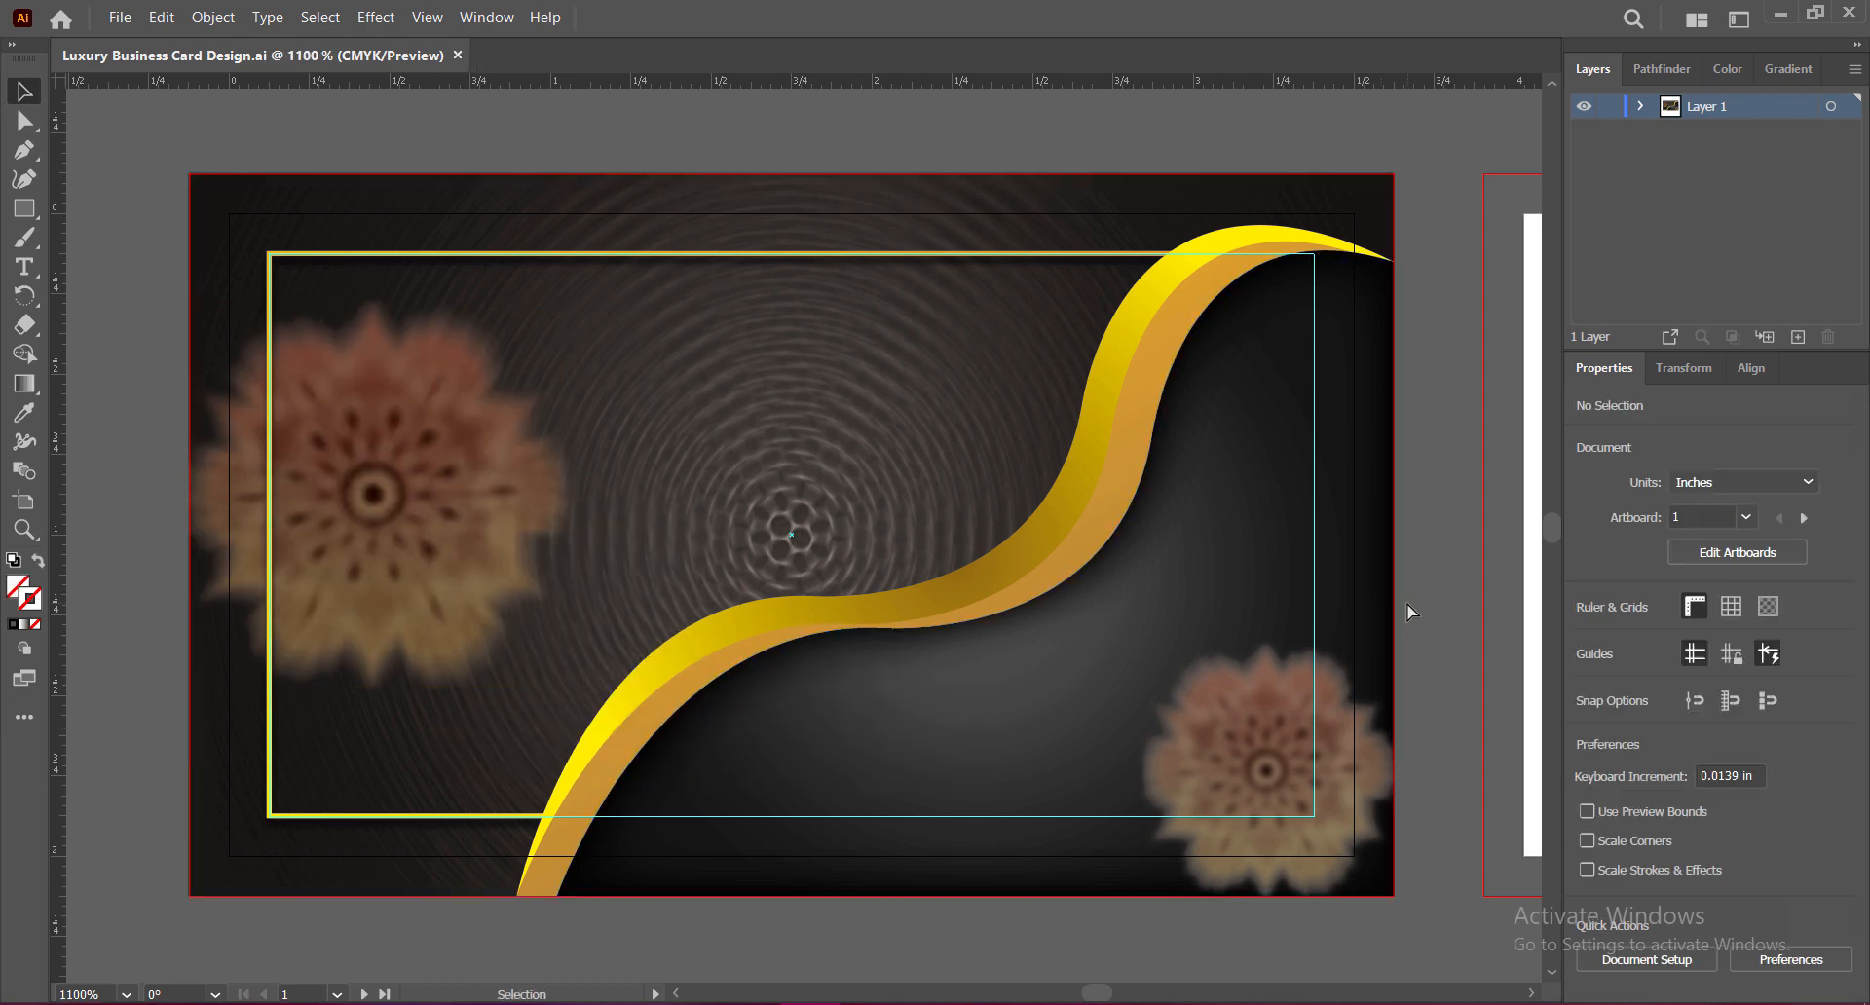
Step: Paste the name, contact details and logo in front, enlarge the name block, and ungroup it
key(ctrl+f)
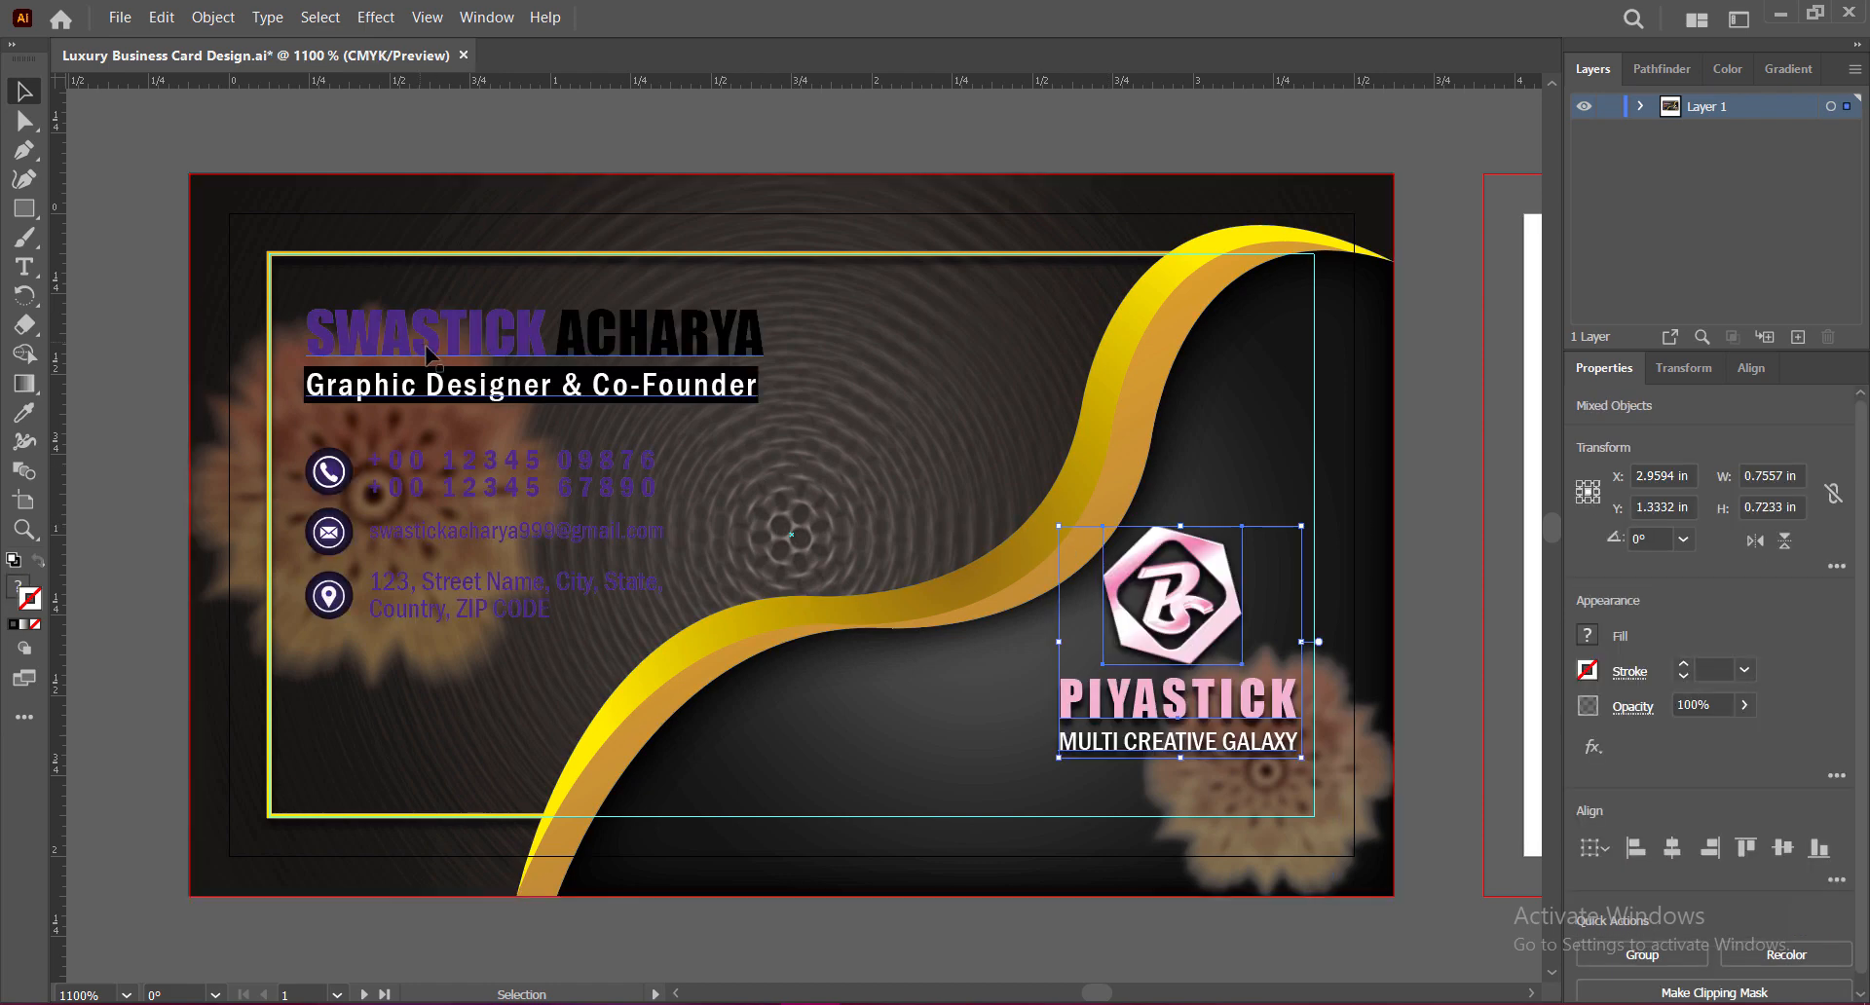
click(578, 343)
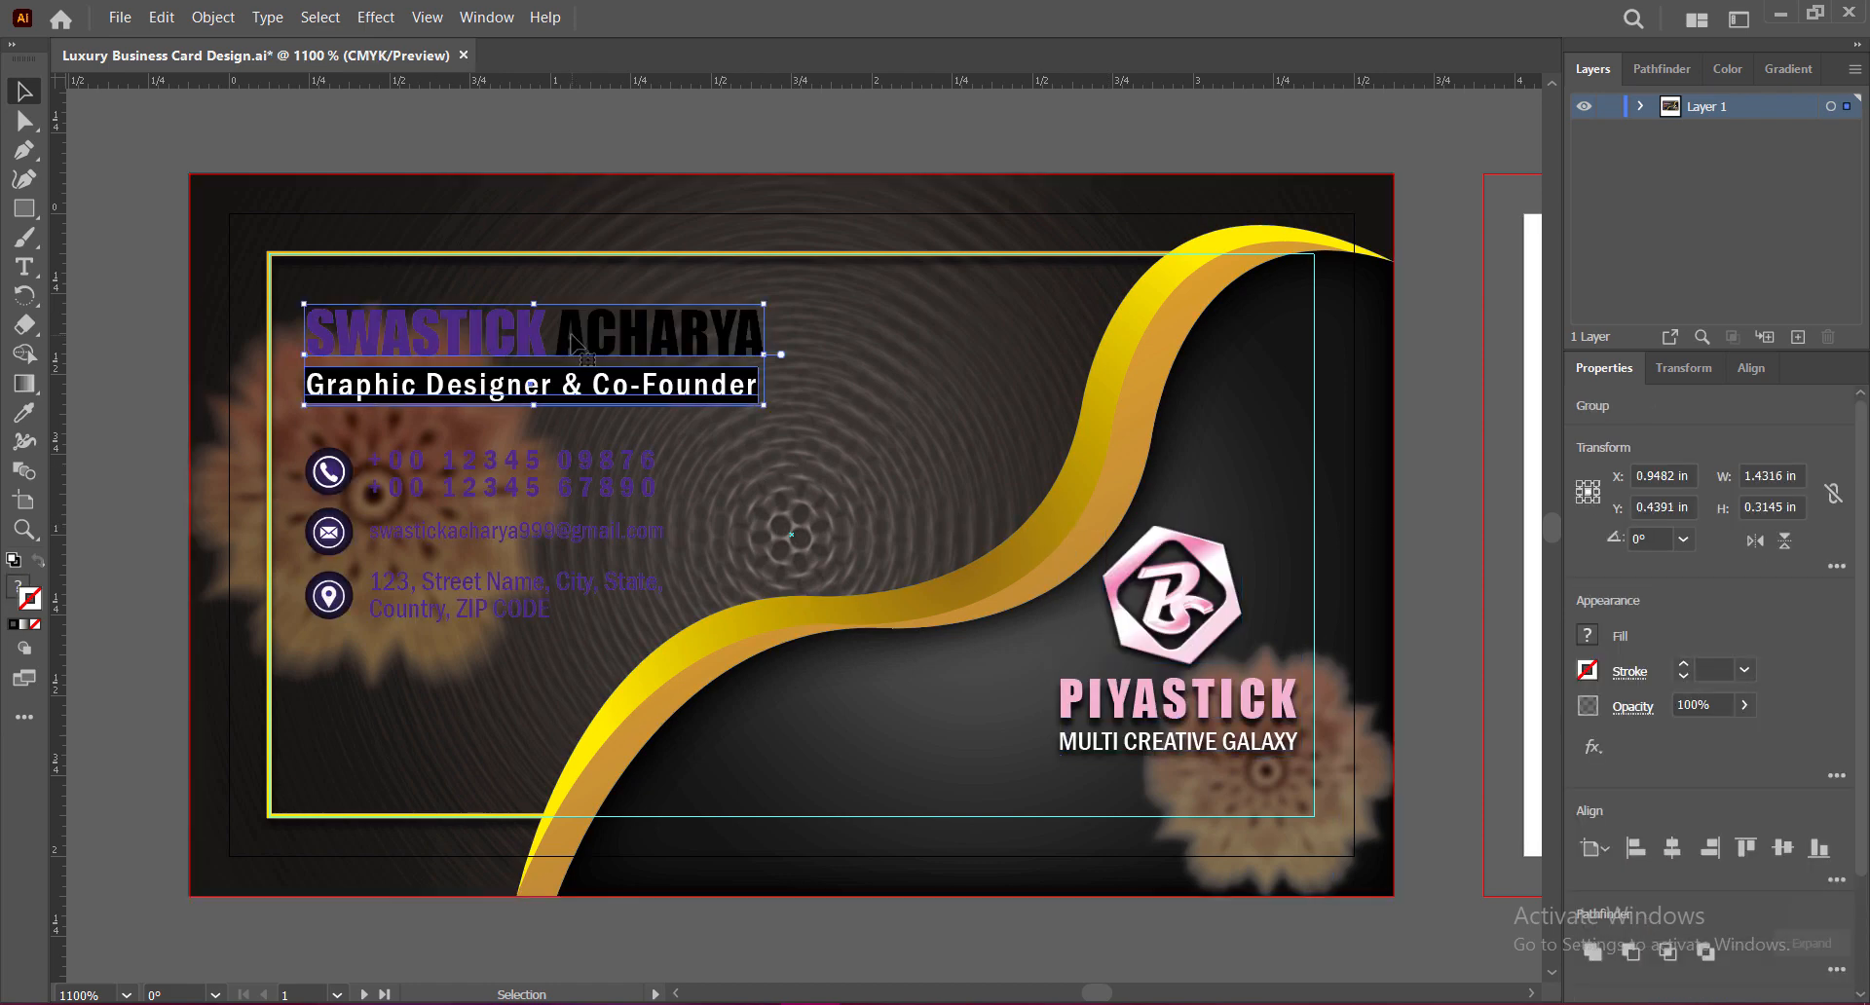
drag(764, 353, 877, 363)
click(139, 476)
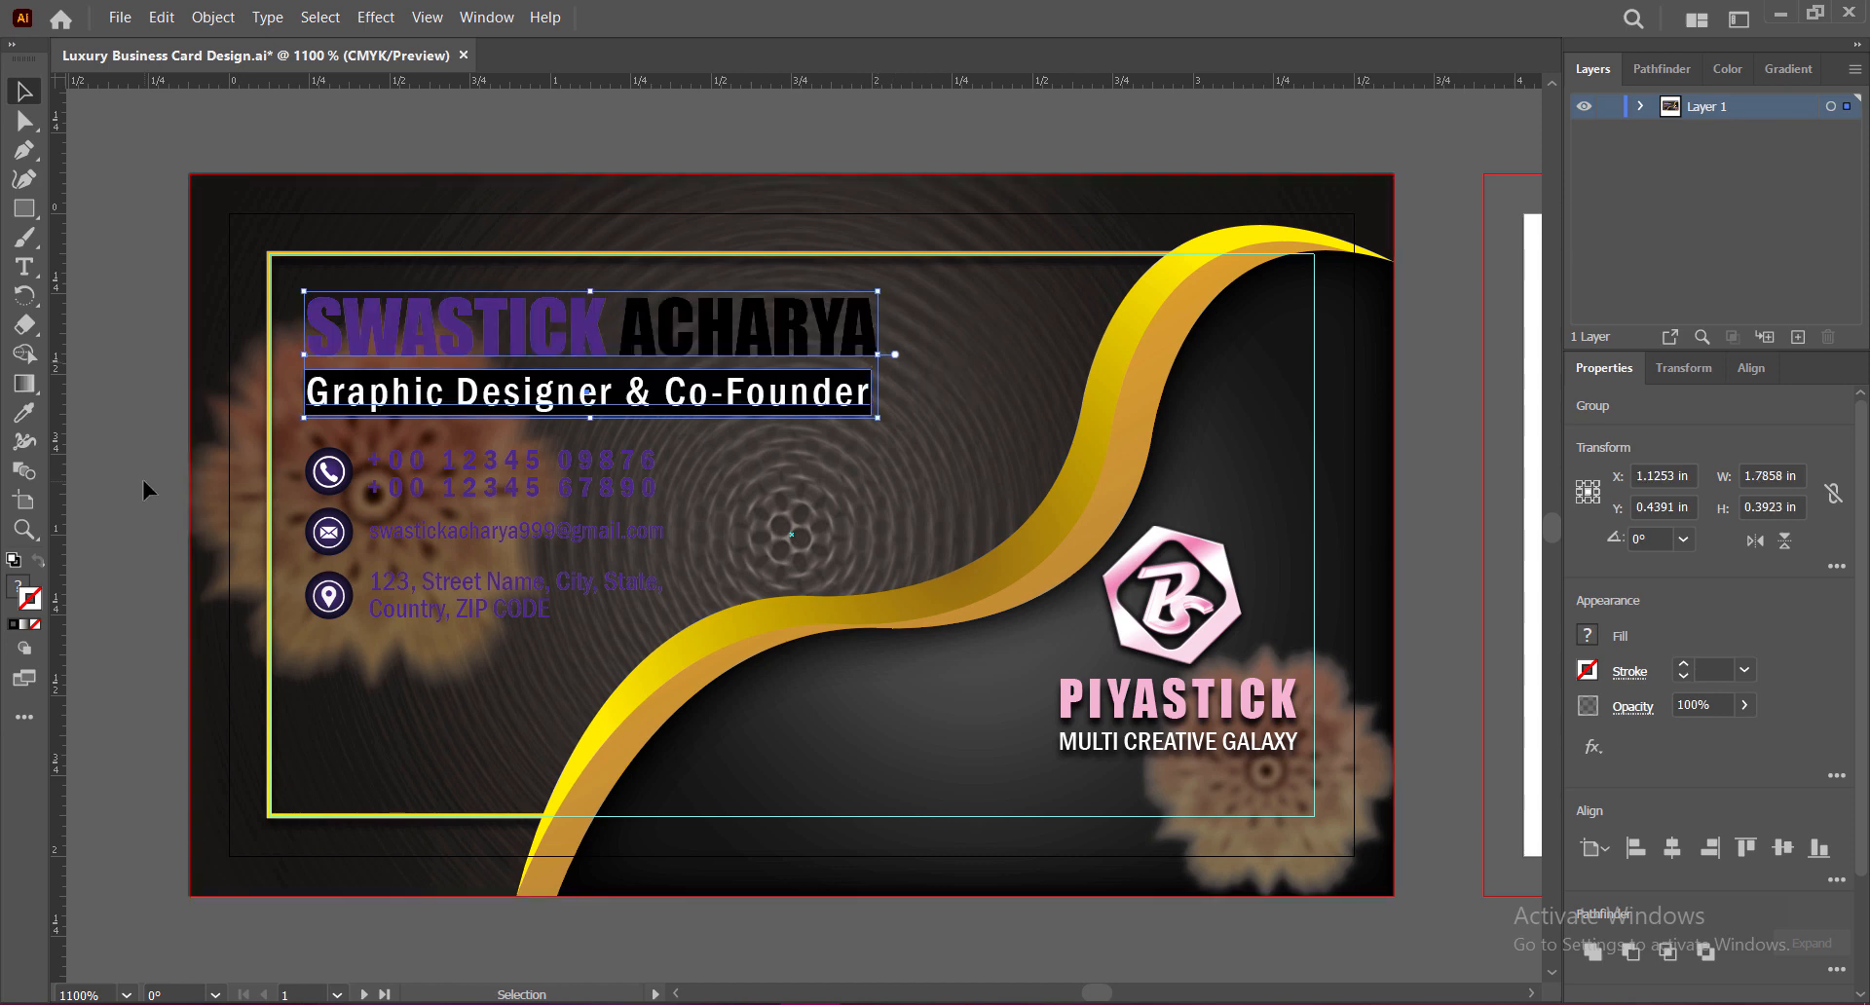
click(679, 361)
double_click(675, 356)
click(83, 105)
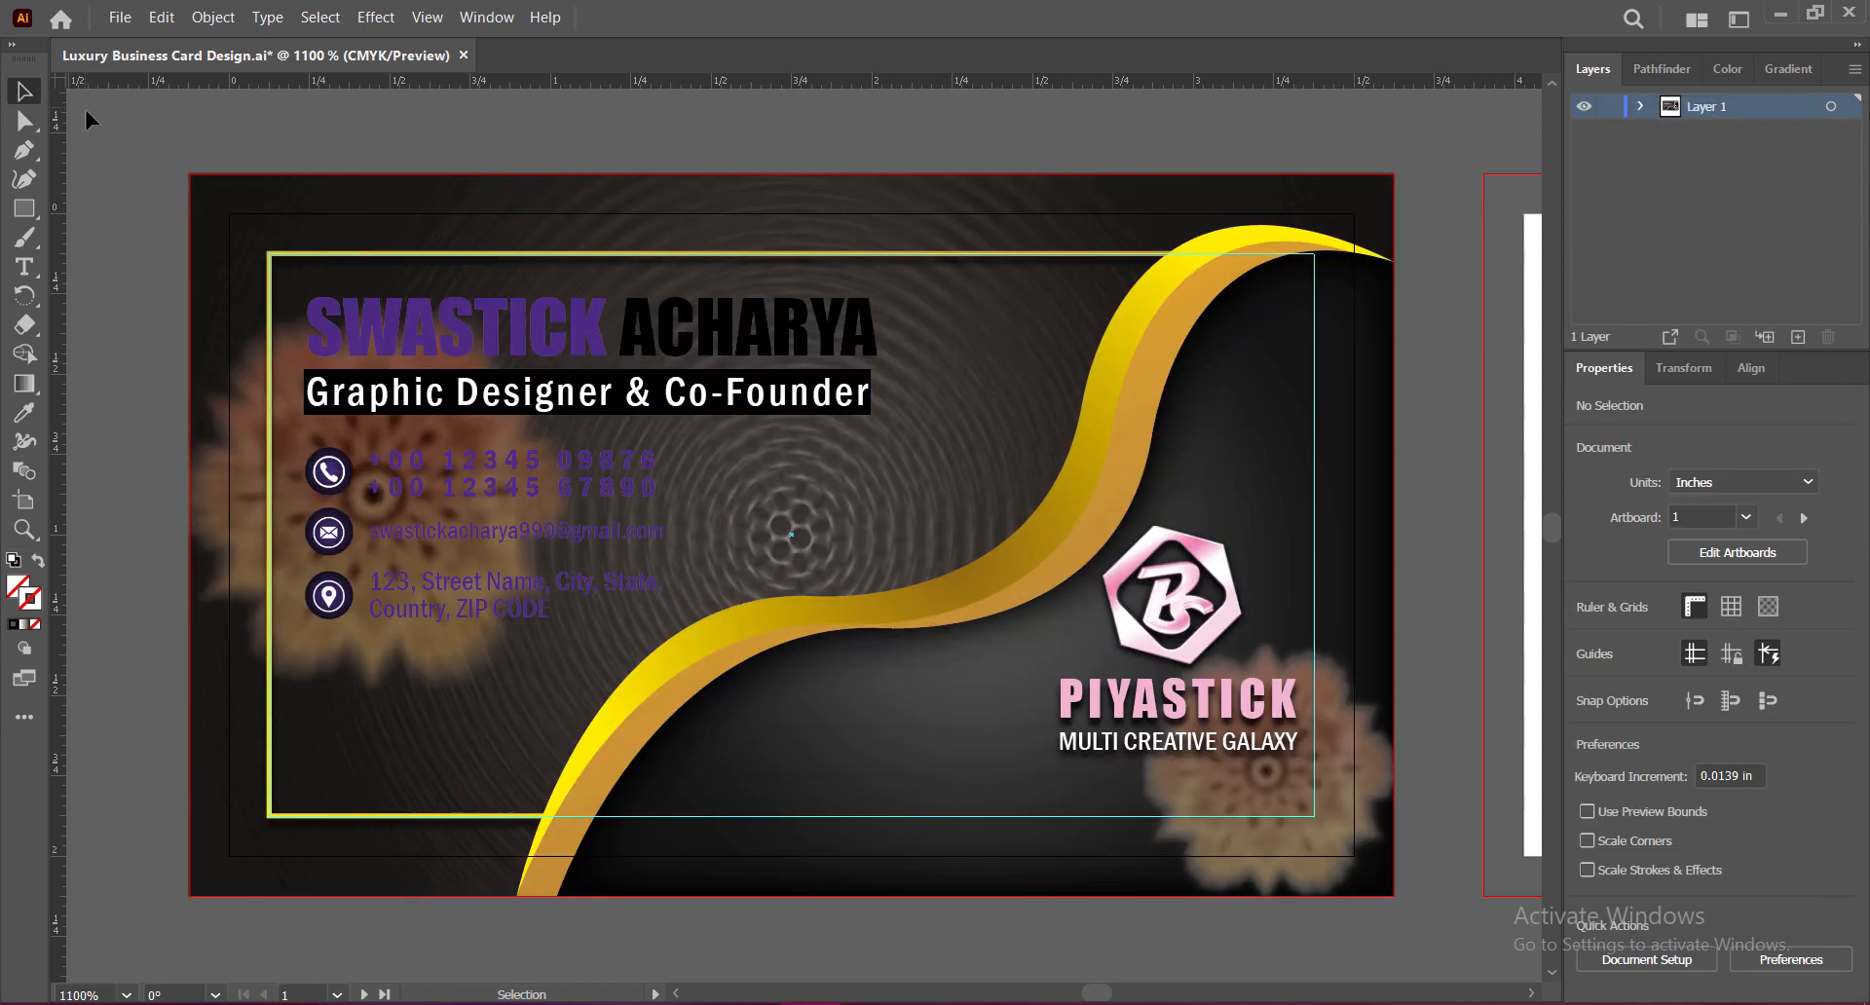
right_click(654, 326)
click(739, 495)
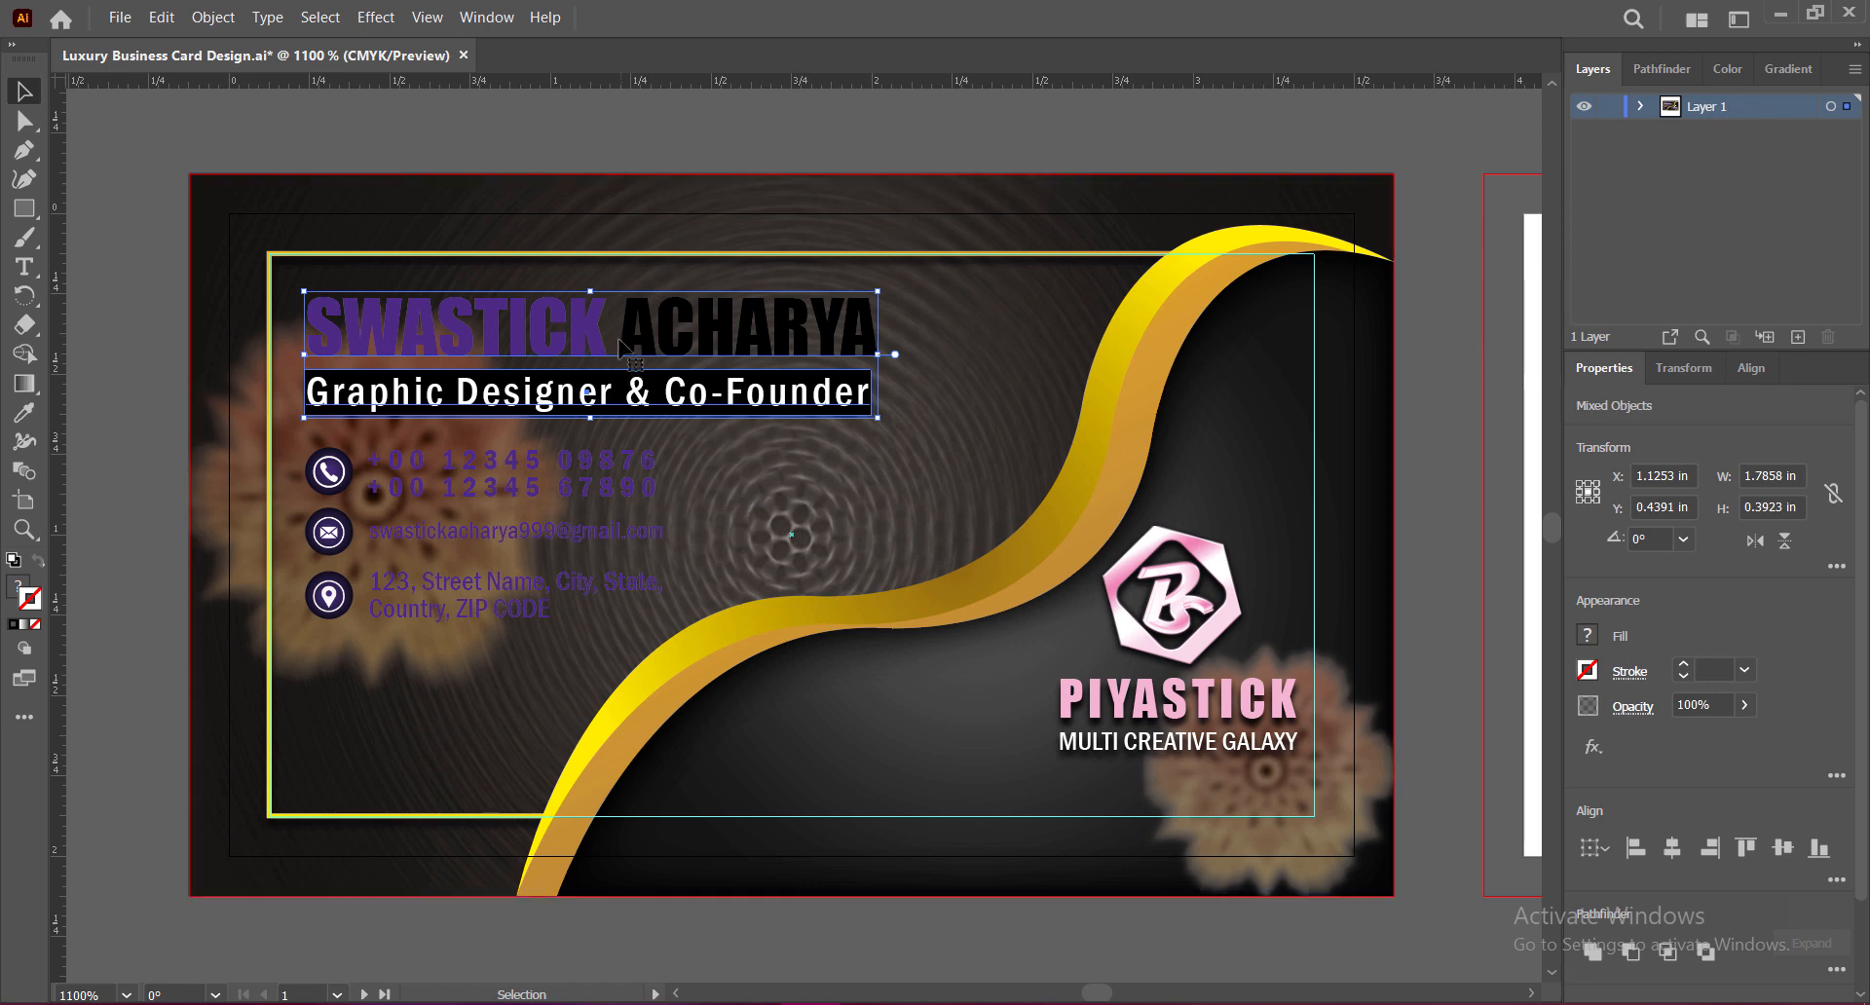
right_click(495, 327)
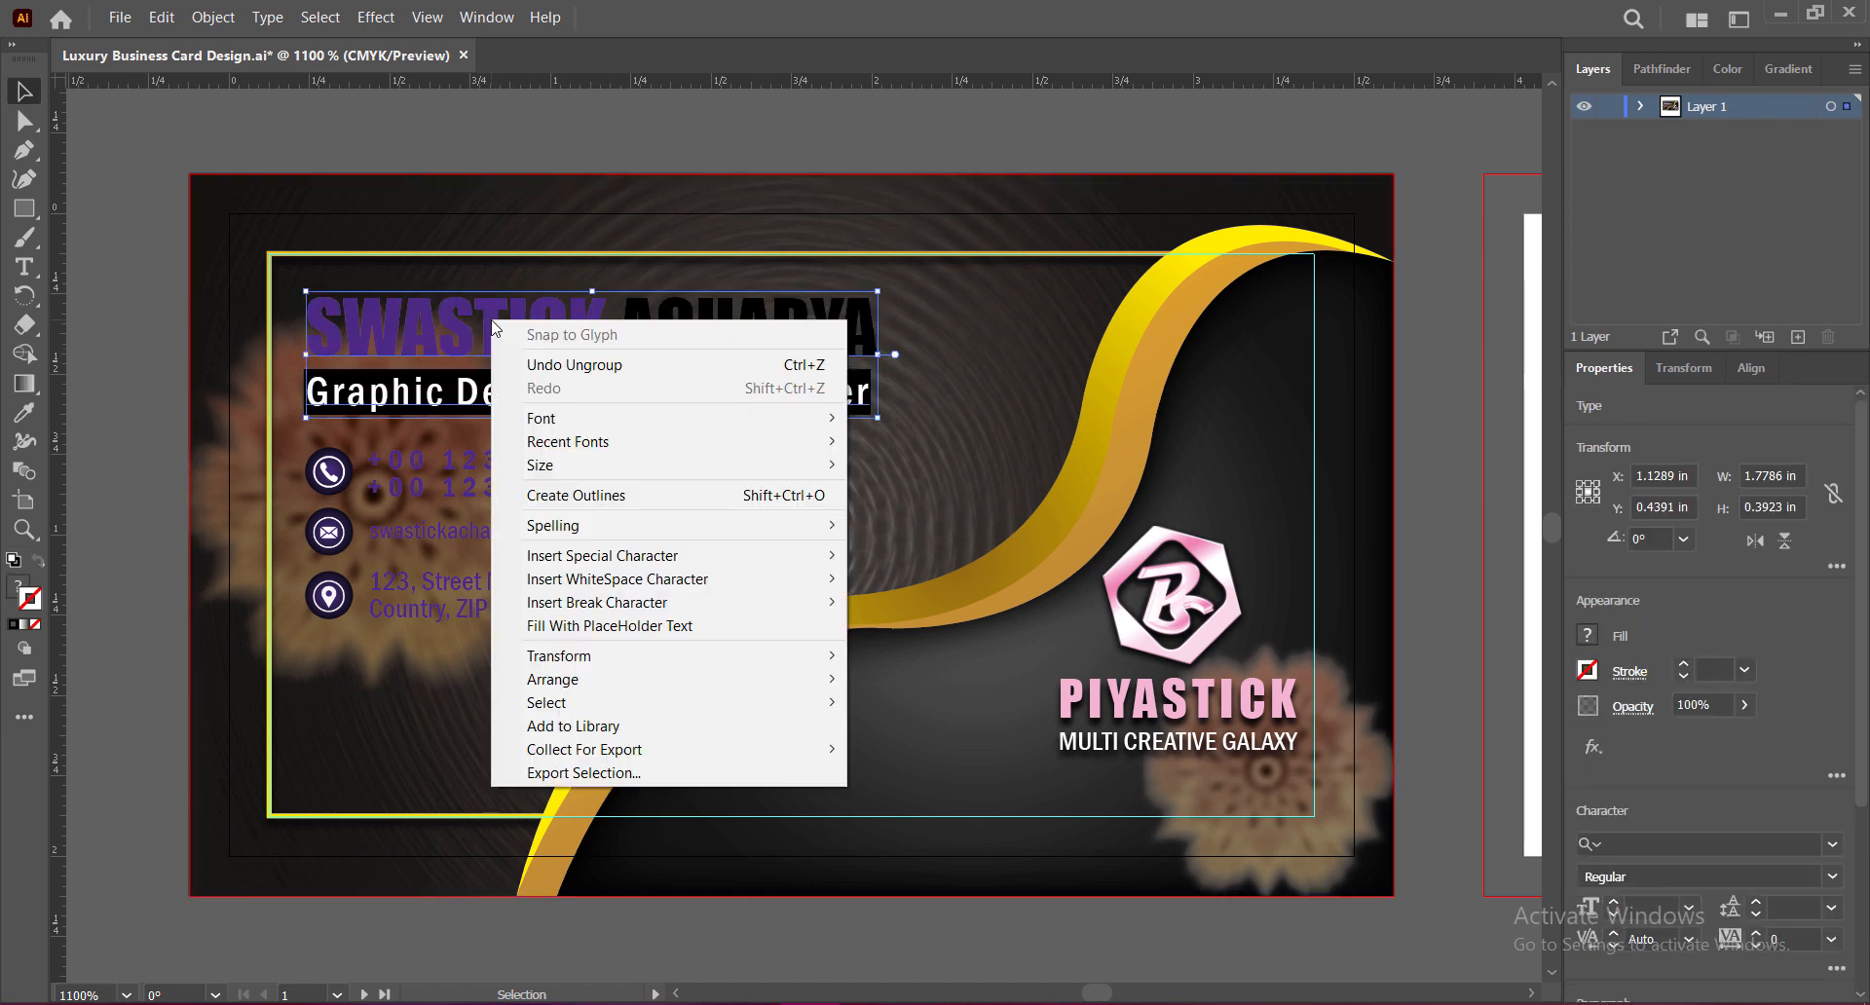
click(442, 331)
double_click(438, 331)
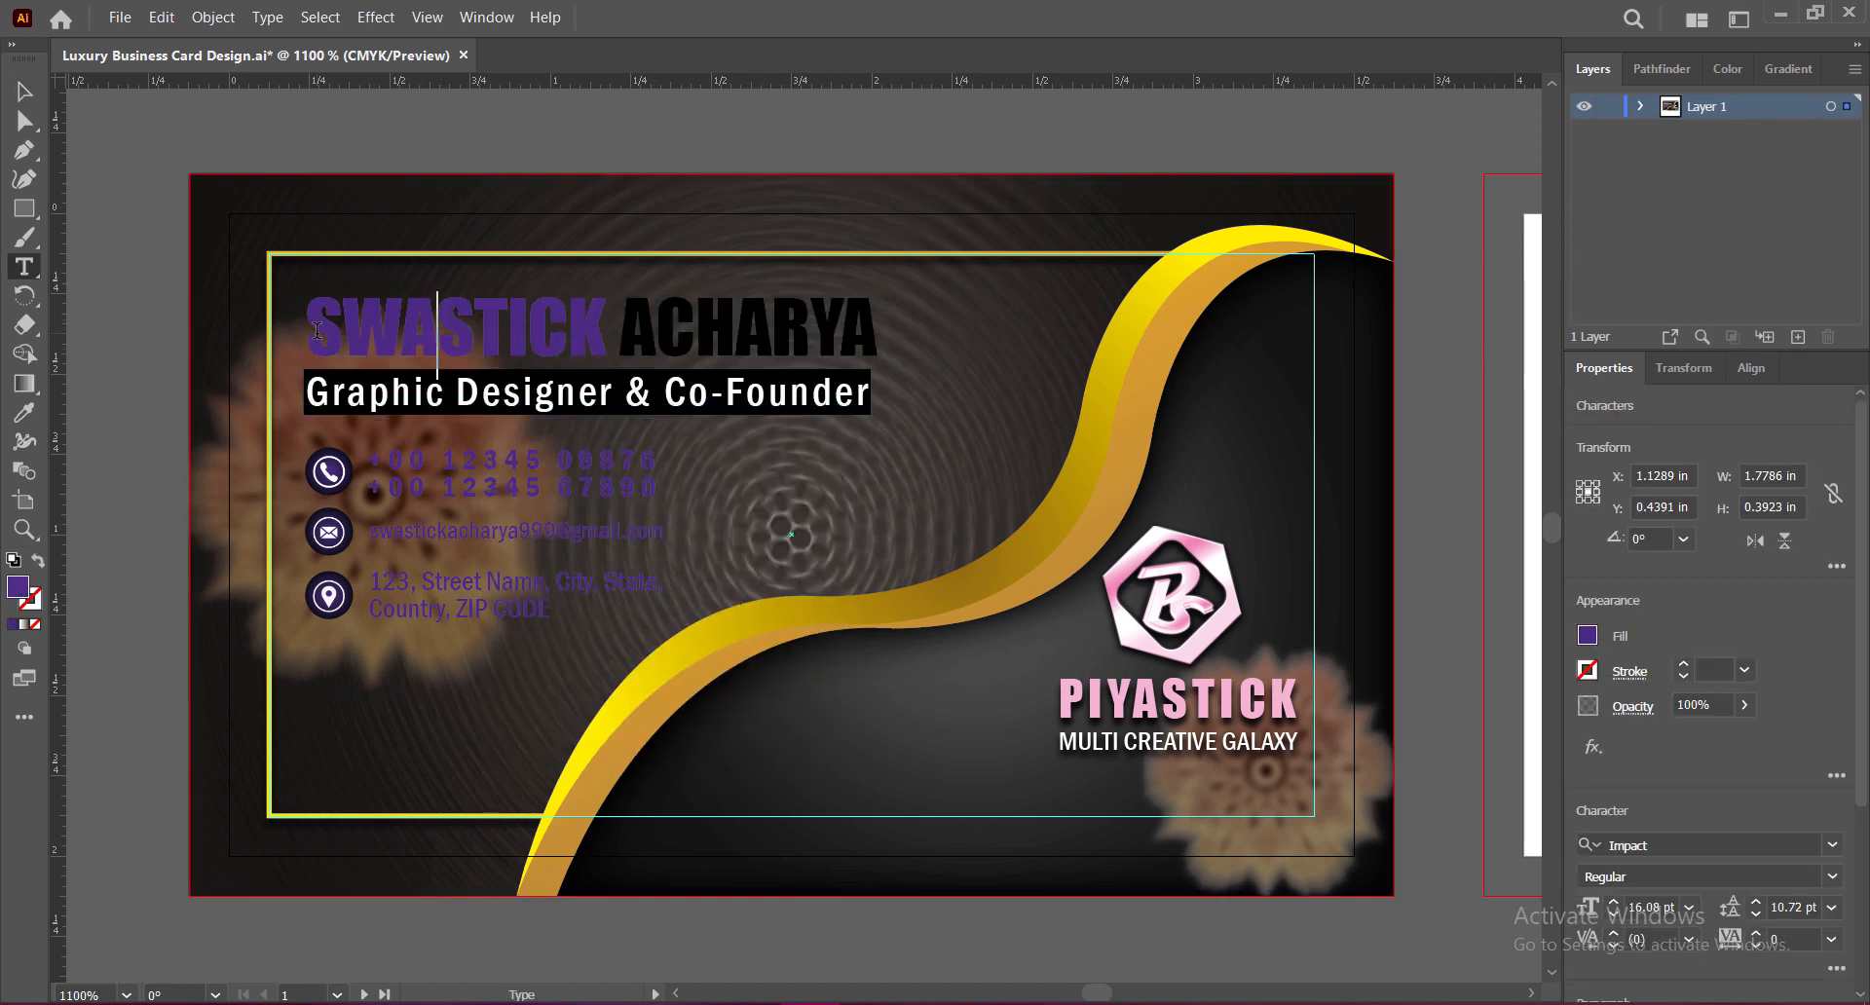
drag(307, 326, 877, 326)
double_click(17, 586)
click(1750, 387)
key(i)
click(799, 624)
click(17, 624)
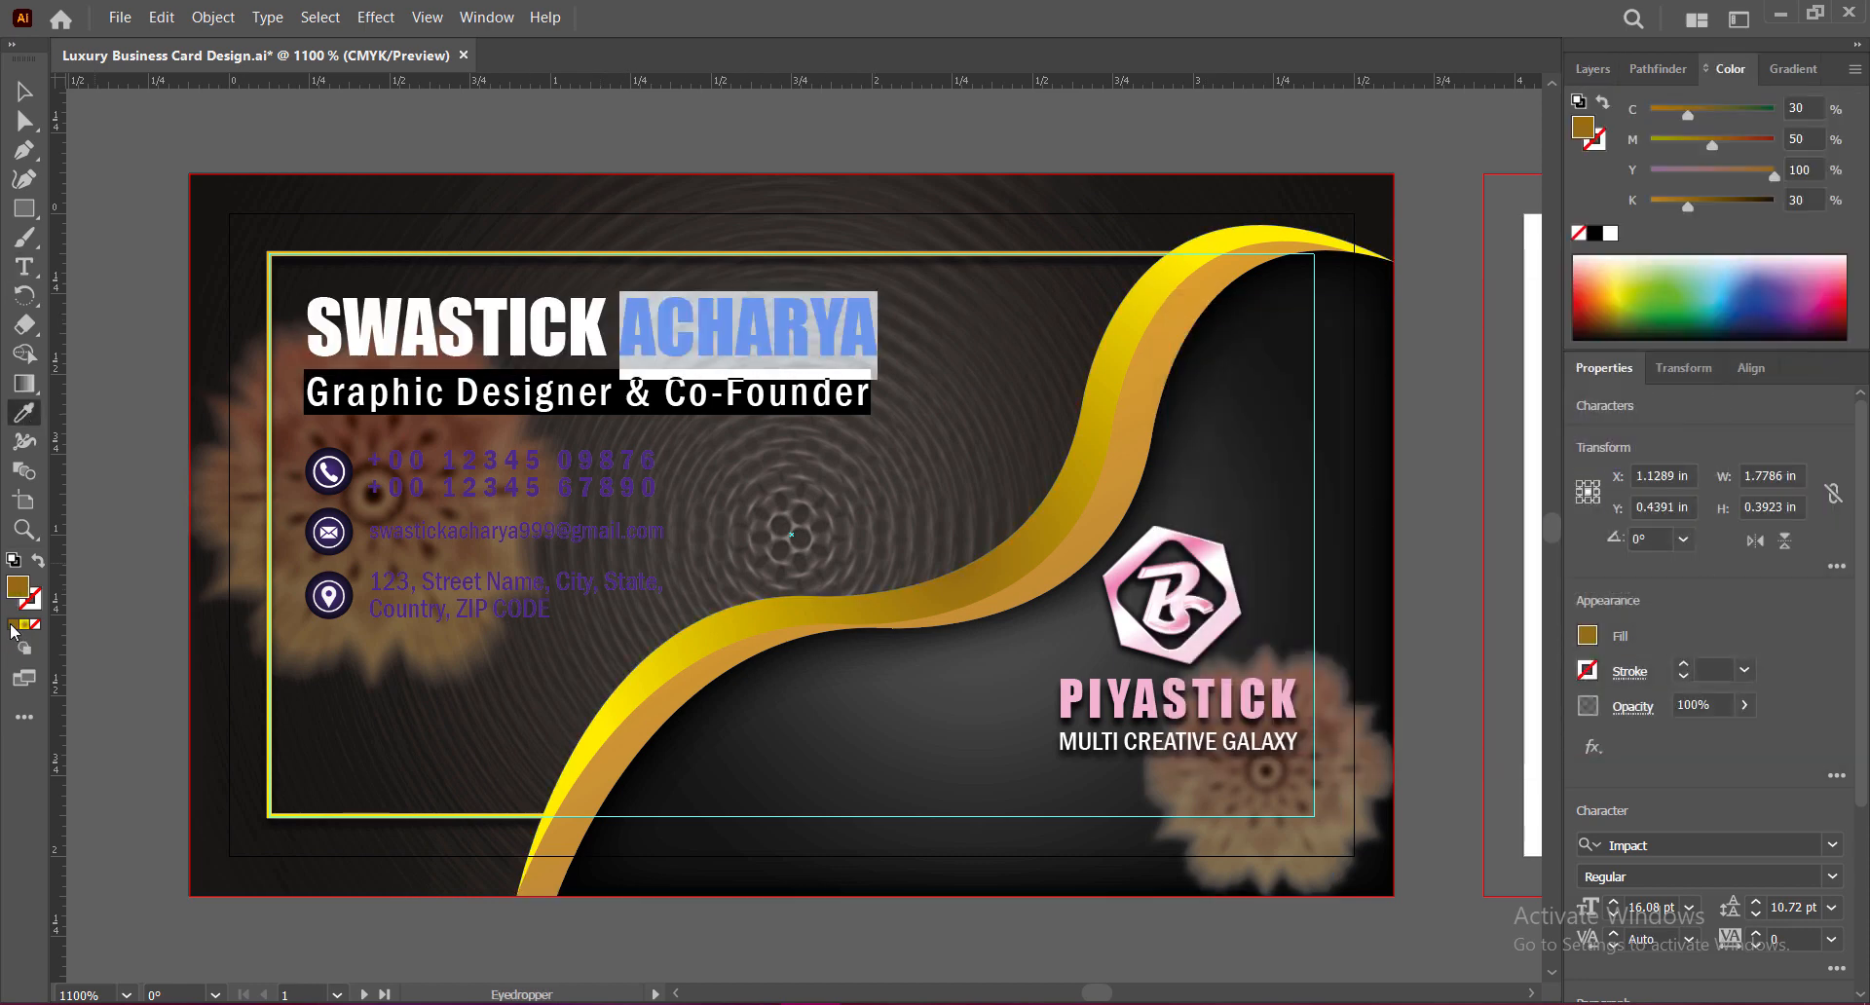
double_click(17, 586)
text(FFF000)
click(1749, 387)
key(v)
click(161, 394)
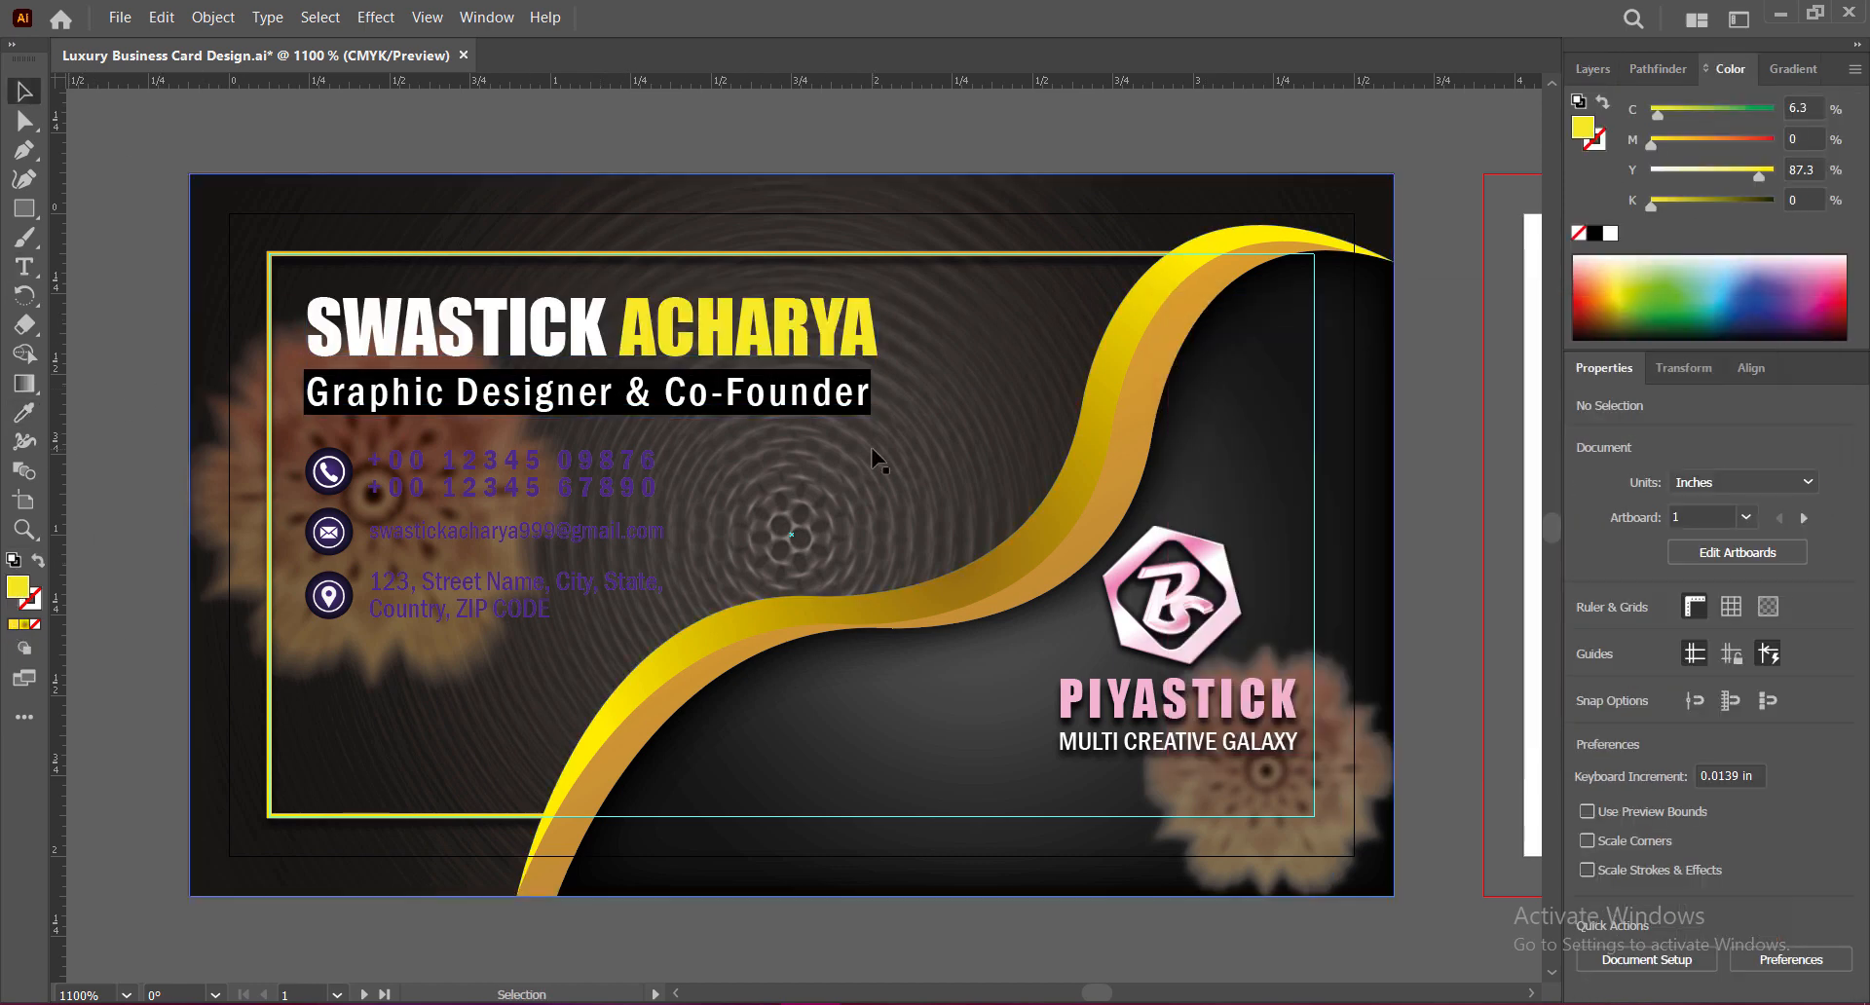
Step: Apply a Drop Shadow effect to the name text
click(736, 332)
click(376, 17)
click(418, 61)
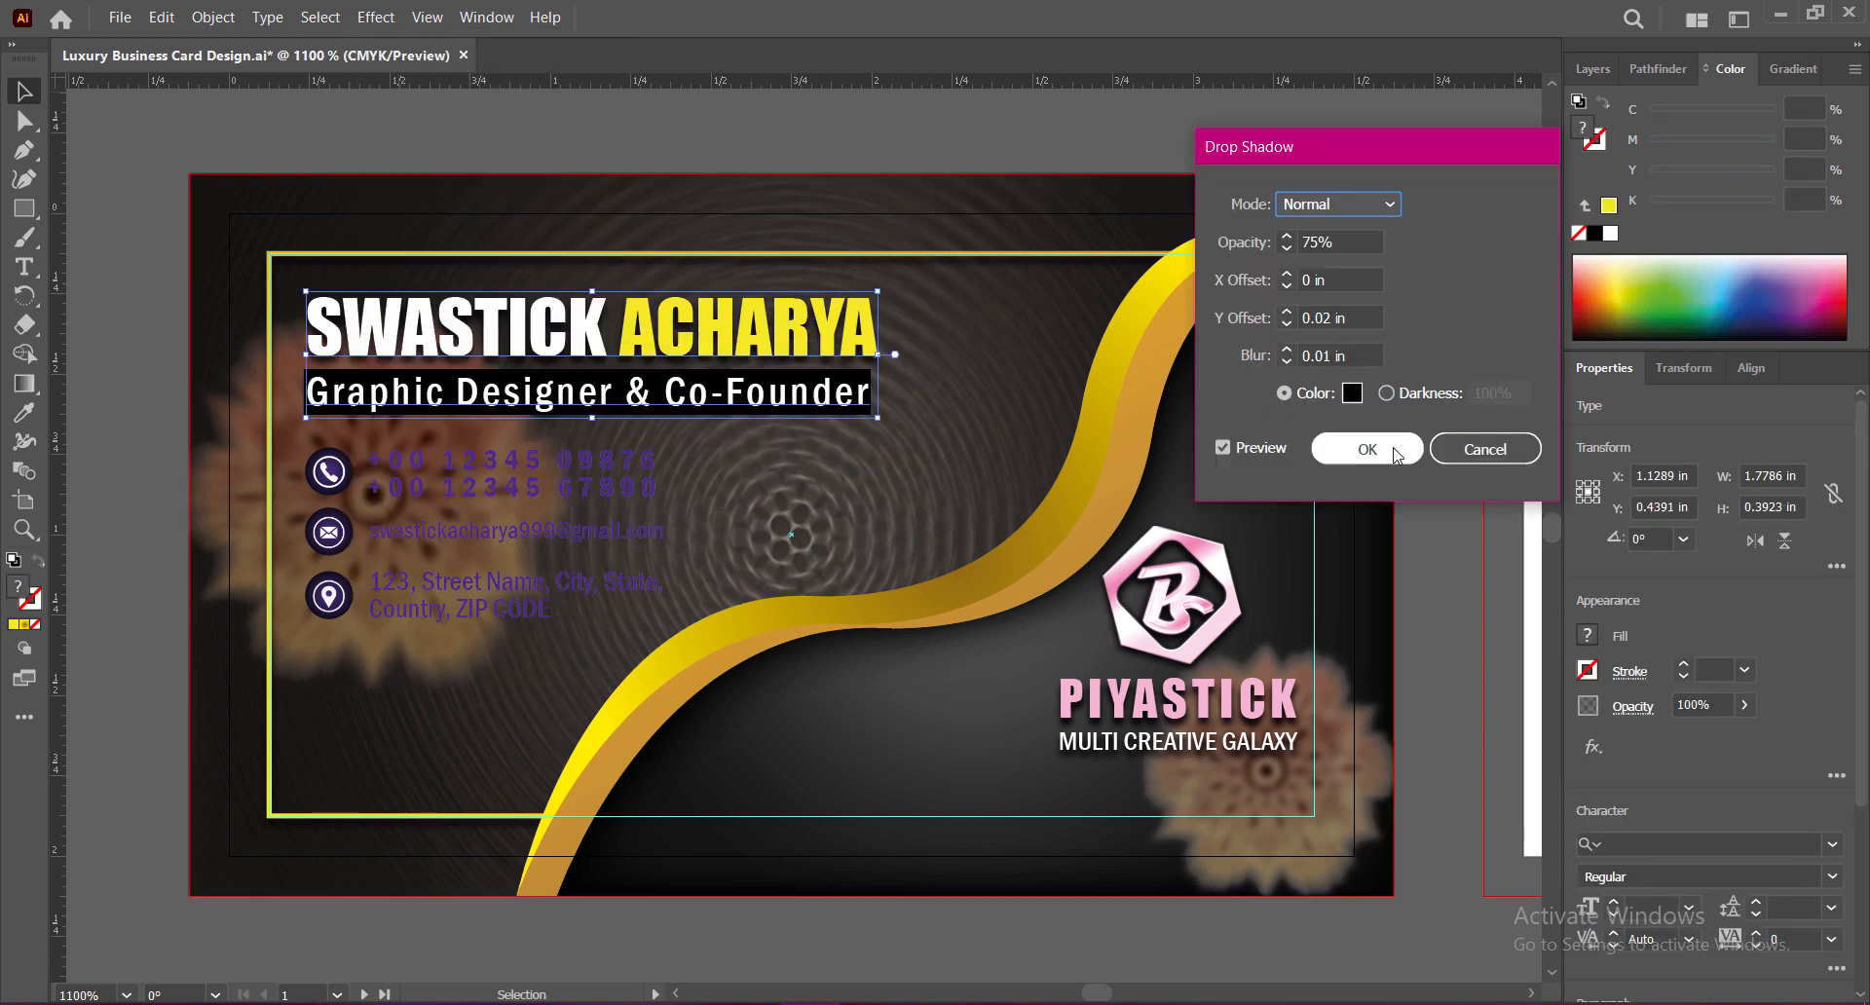
click(1358, 449)
click(342, 542)
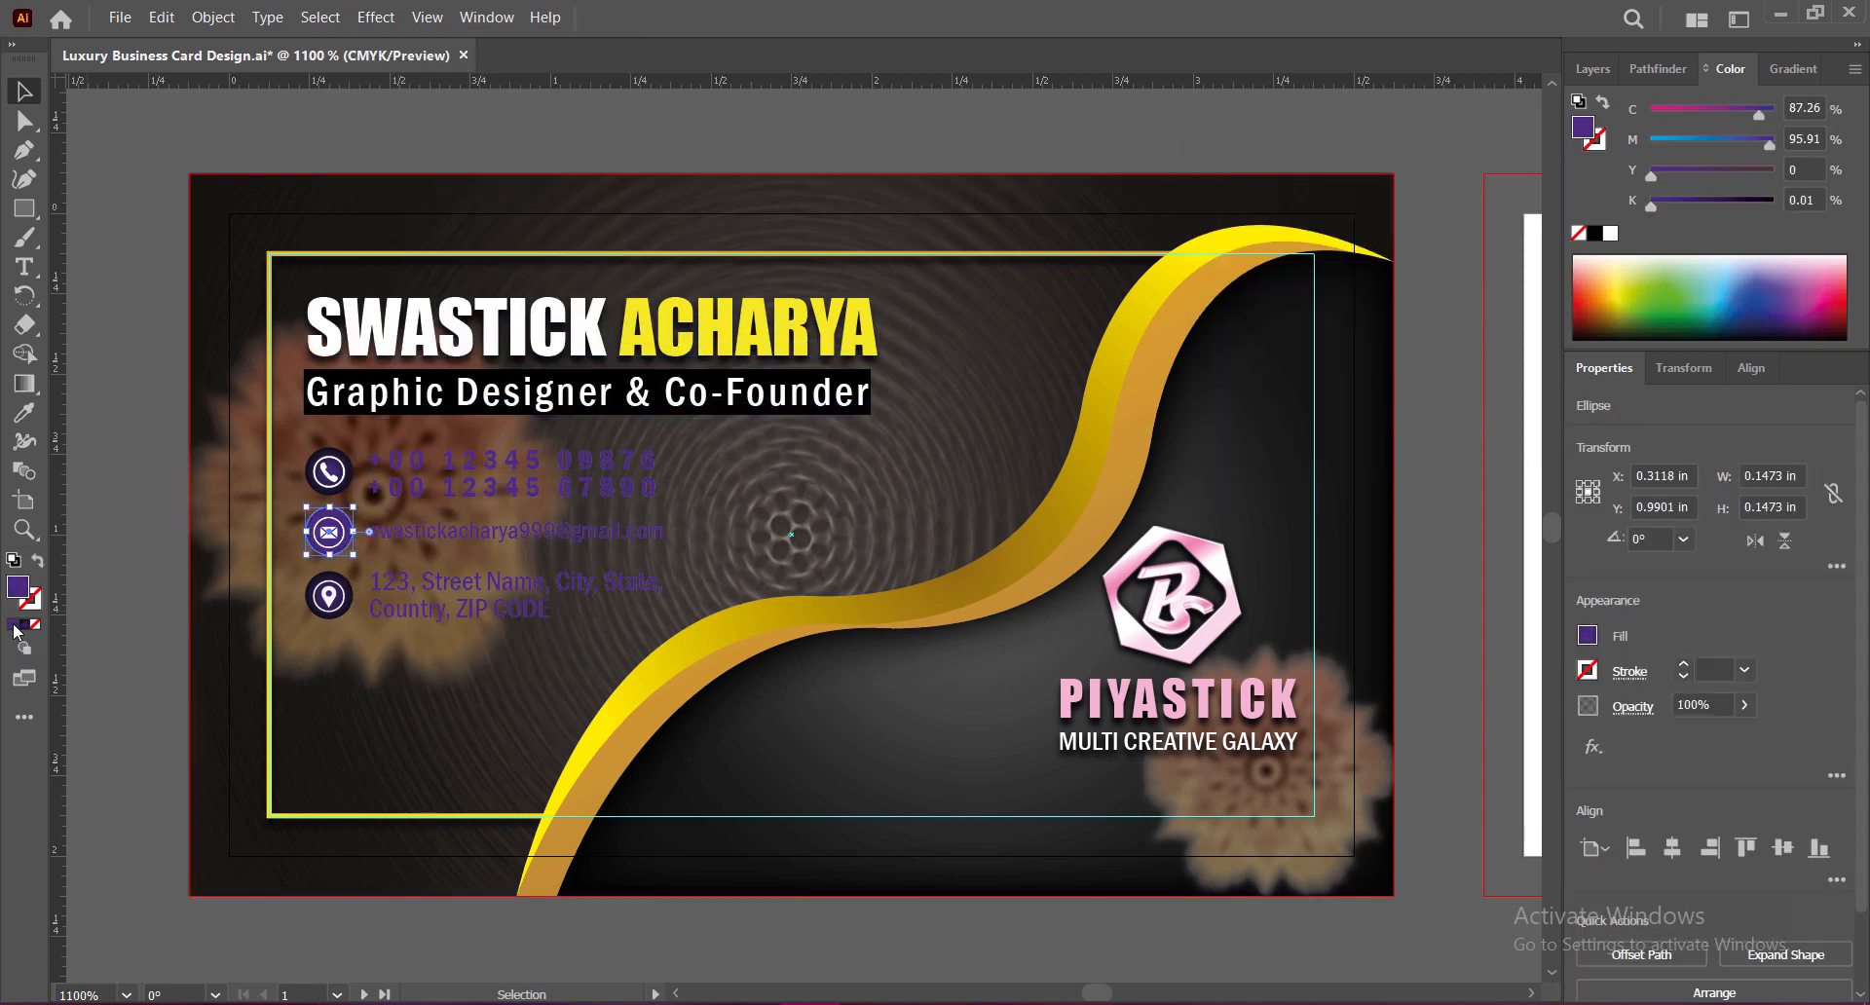
Step: Fill the email, location and phone icon circles with black
double_click(17, 590)
key(Return)
click(329, 596)
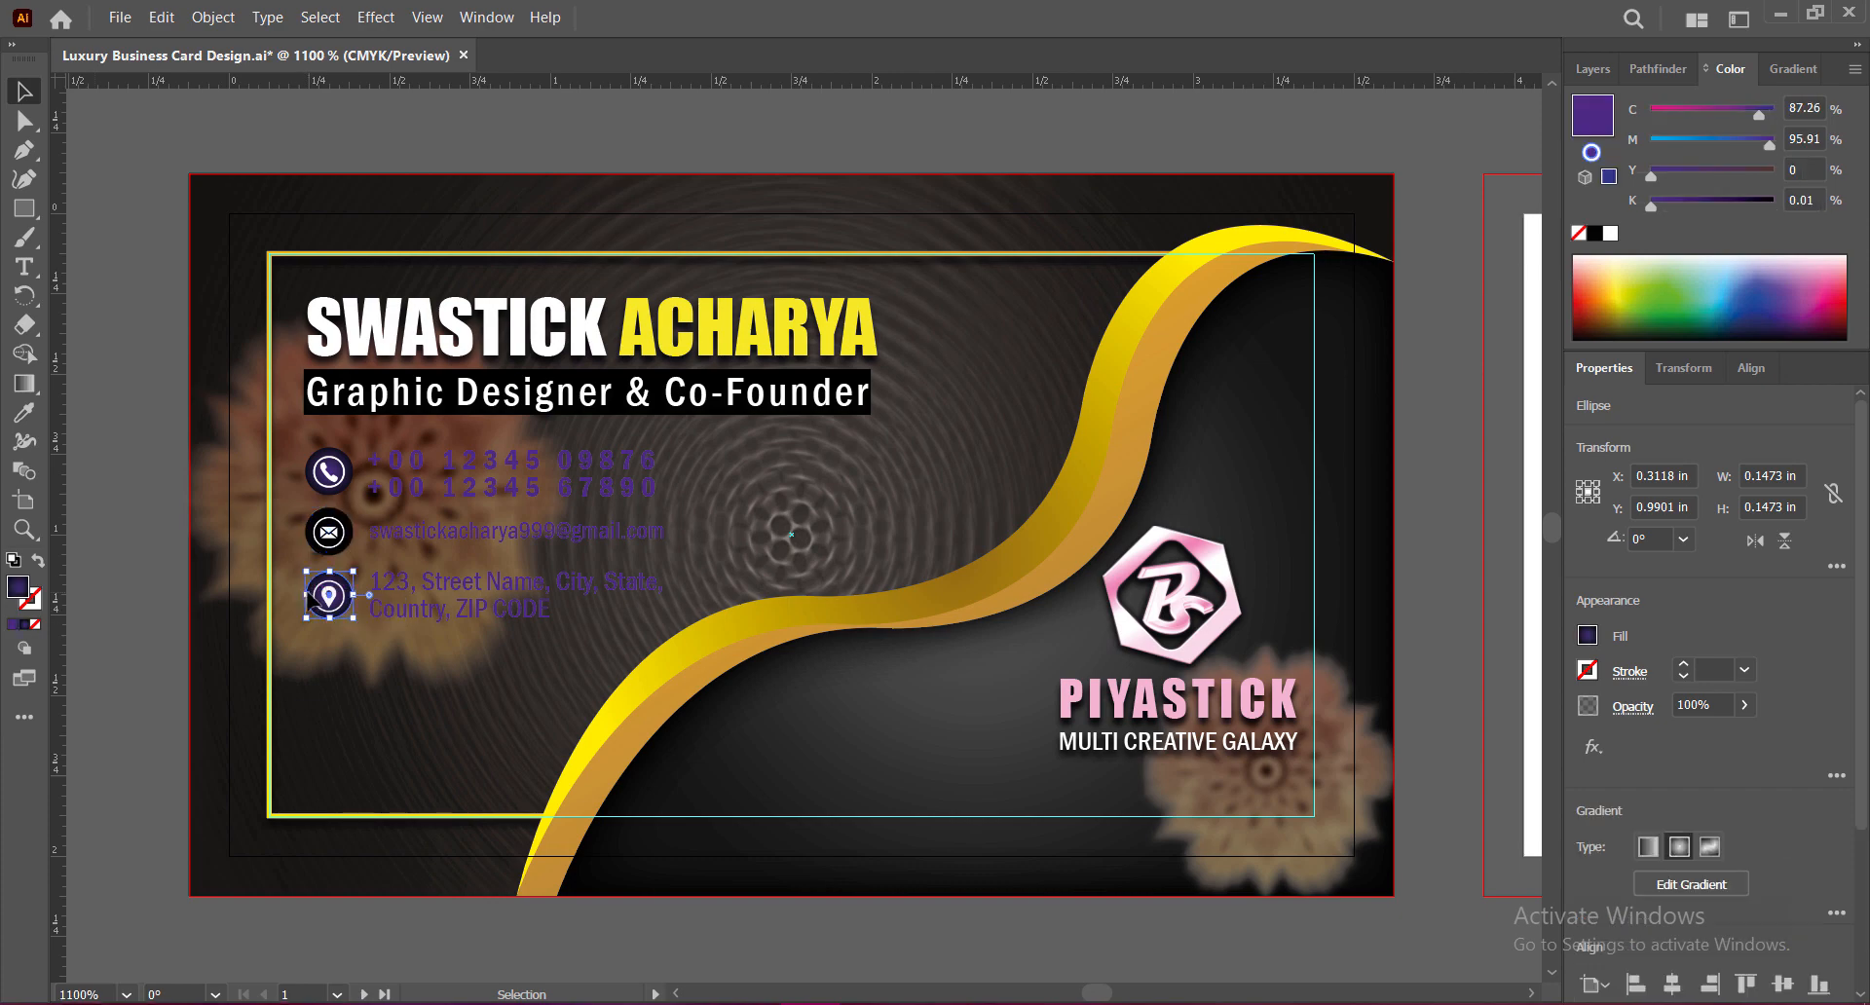
double_click(21, 593)
key(Return)
click(329, 471)
double_click(18, 588)
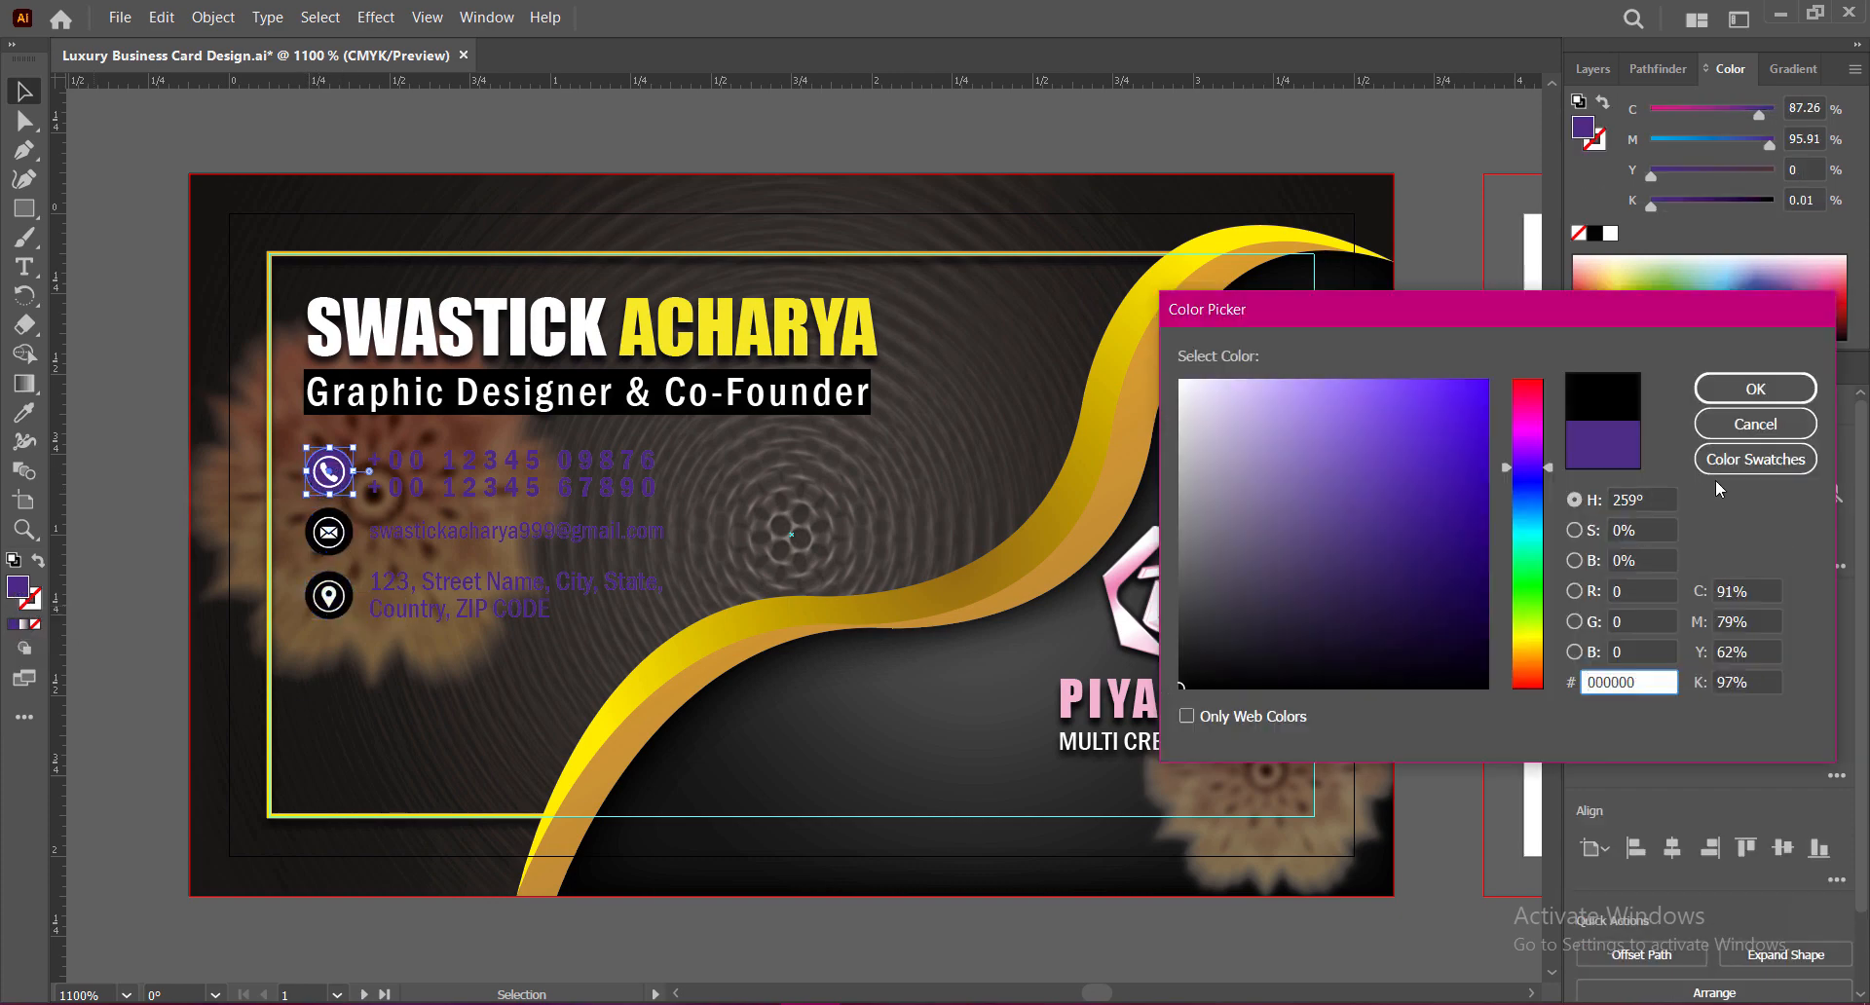
key(Return)
click(105, 185)
Step: Make the phone, email and address text white with a Drop Shadow
drag(358, 439, 682, 632)
double_click(17, 588)
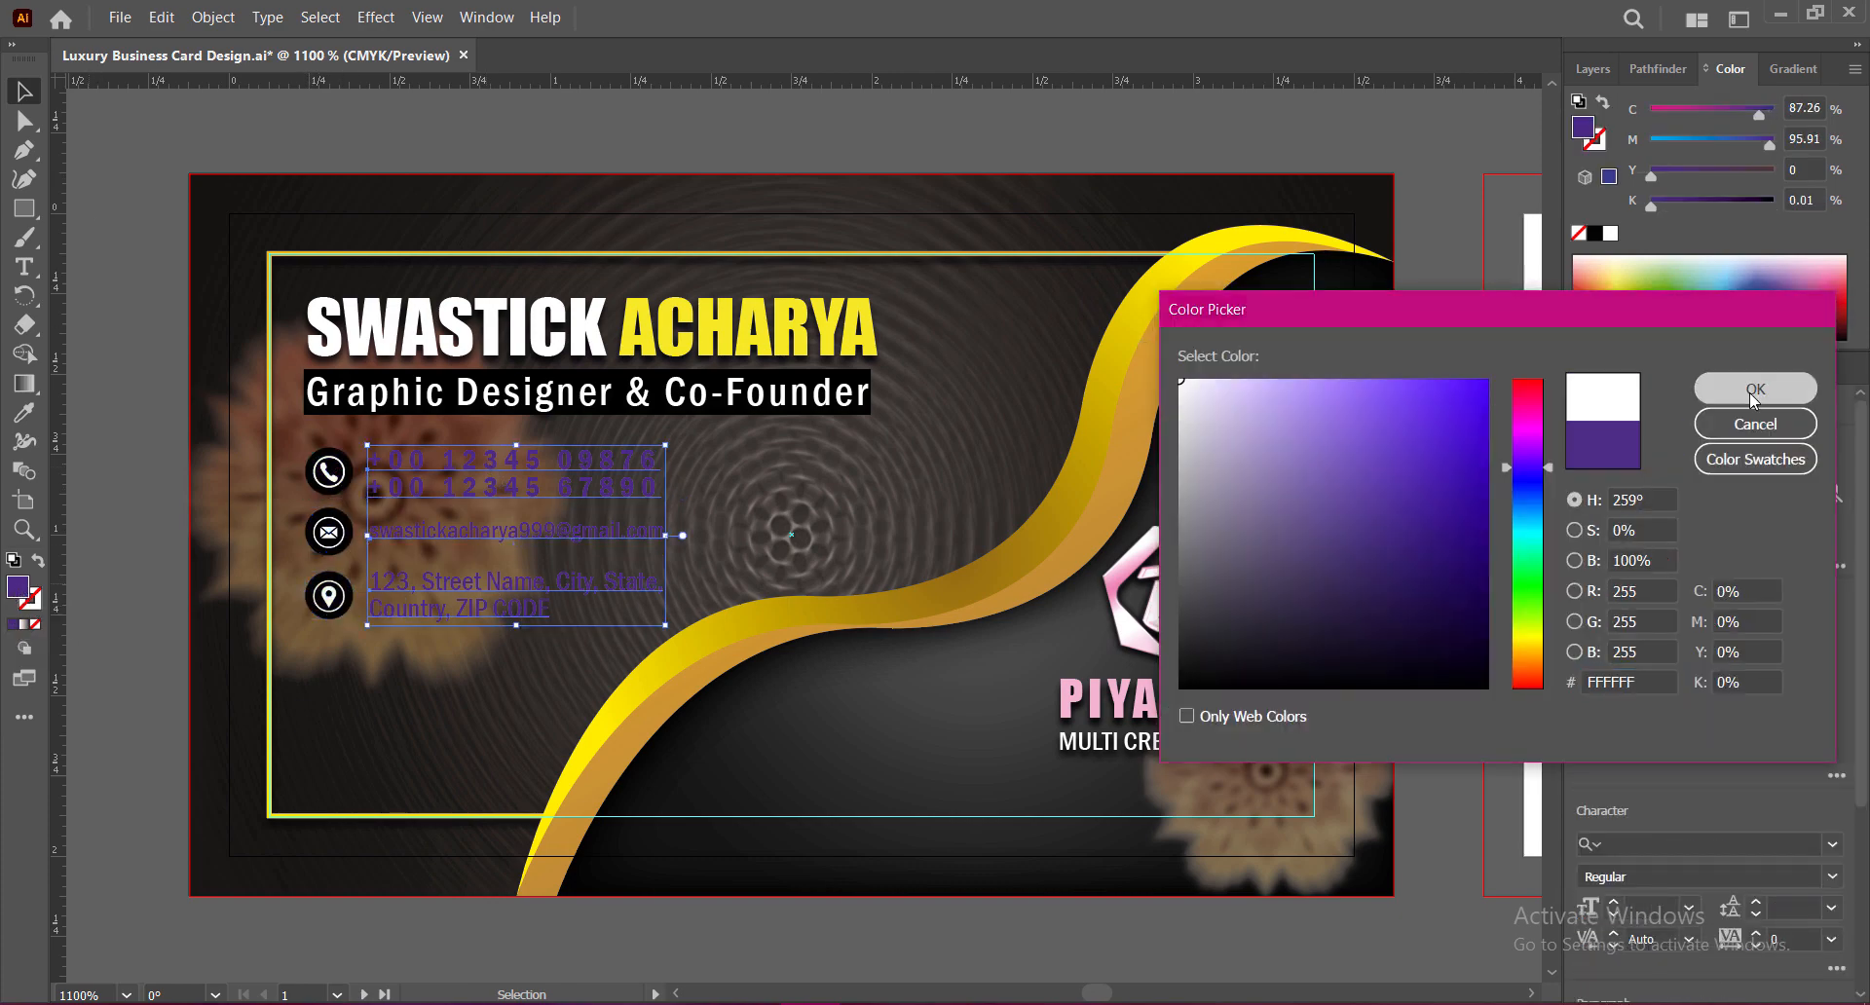
key(Return)
click(340, 23)
click(410, 60)
click(1354, 446)
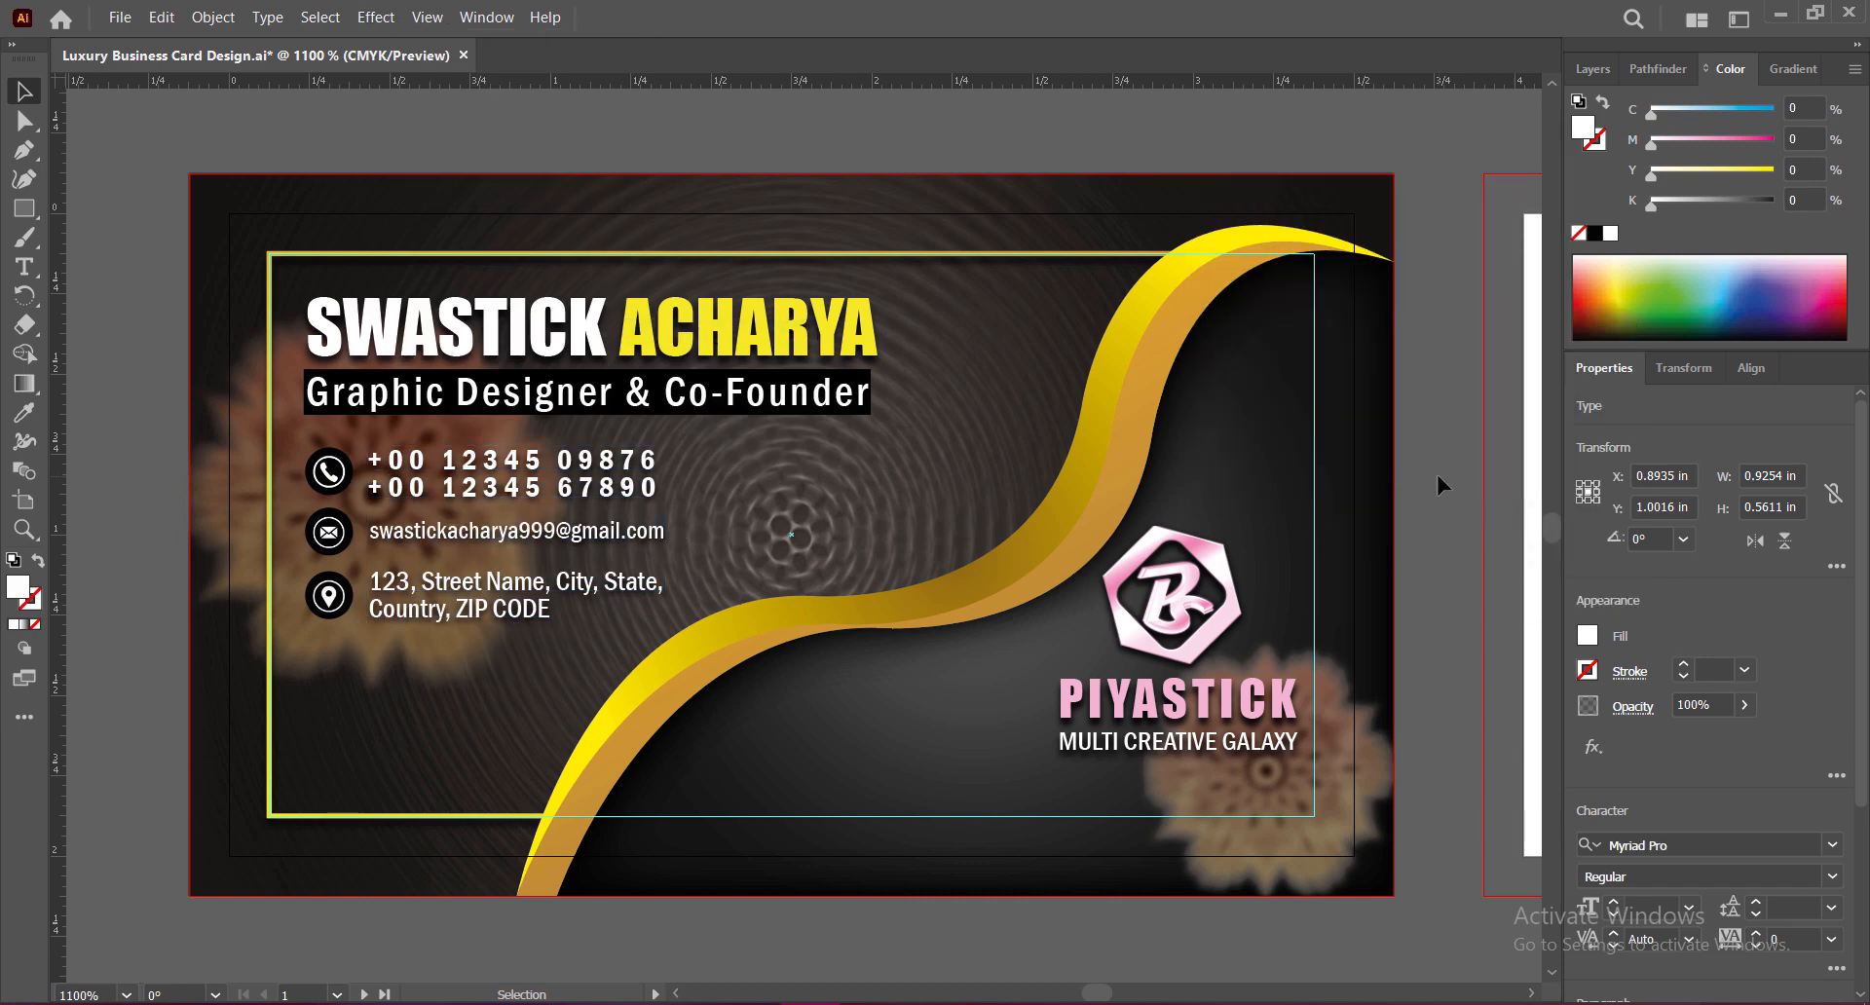
click(1436, 478)
Step: Move the contact texts and icons slightly down and enlarge them a little
click(536, 488)
shift+click(584, 531)
shift+click(458, 609)
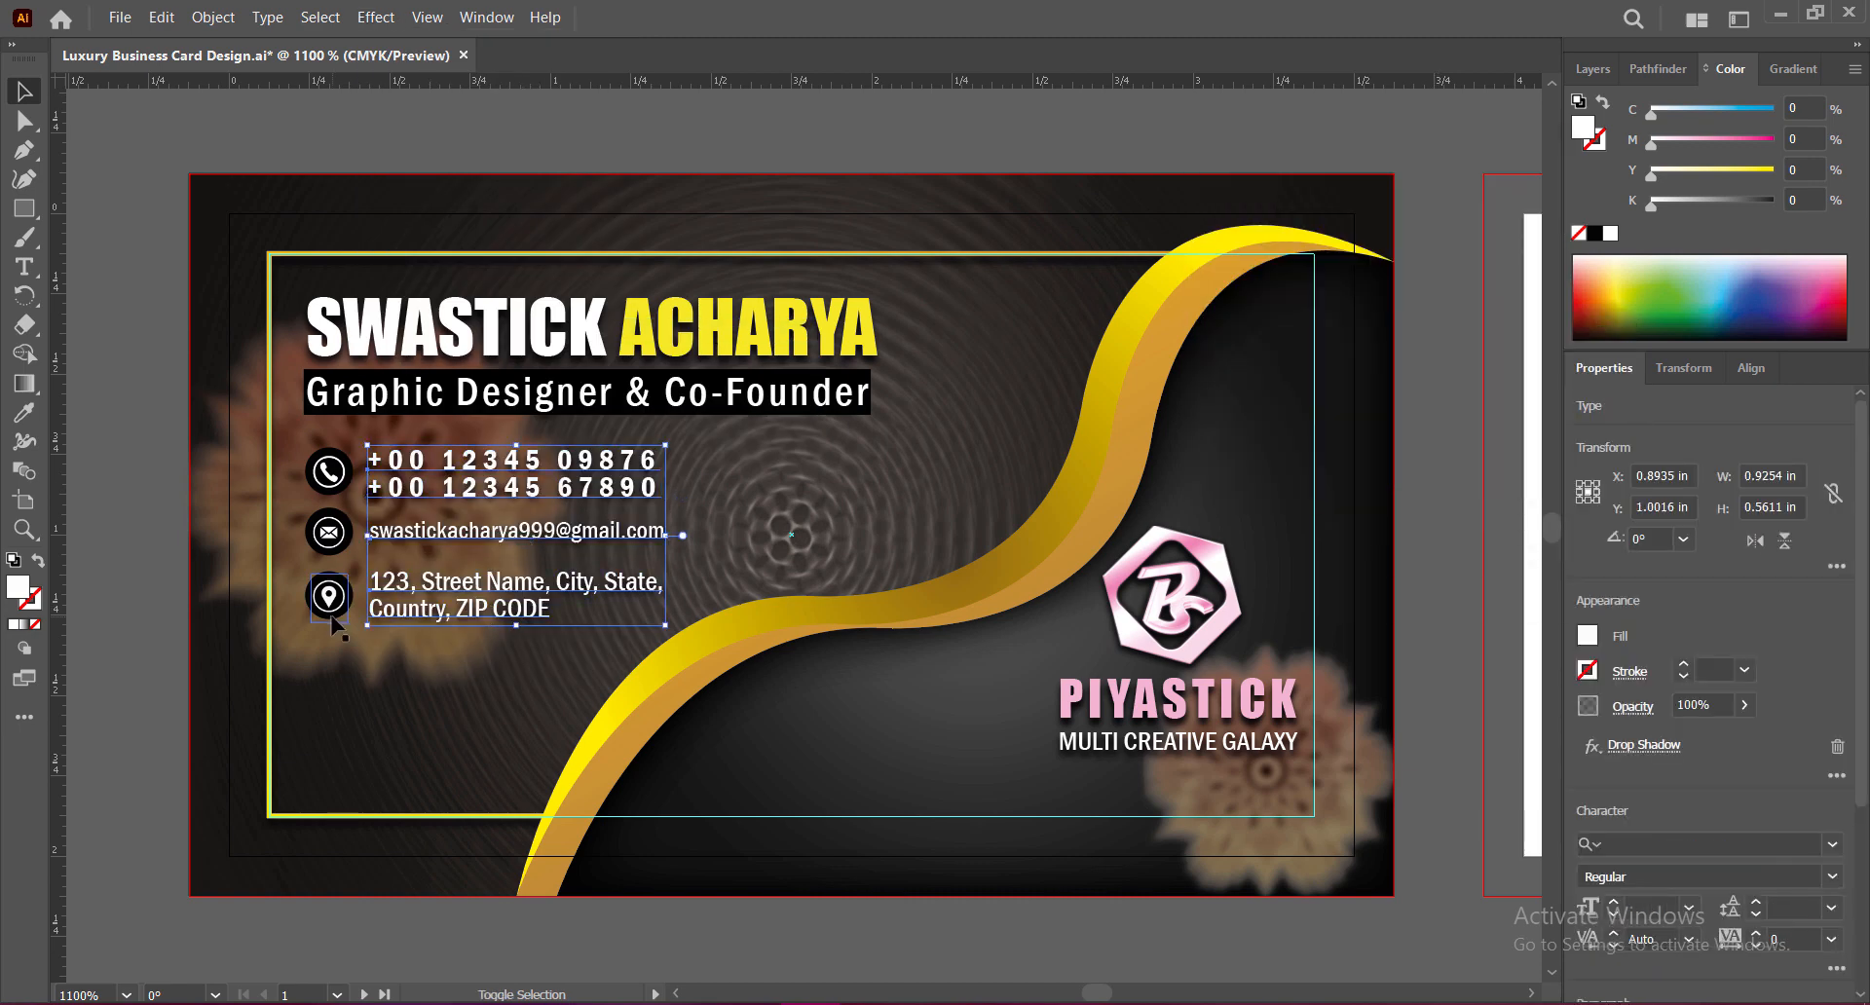
shift+click(329, 472)
shift+click(329, 595)
shift+click(346, 533)
drag(416, 472, 416, 497)
drag(663, 471, 679, 457)
Step: Shift the name and title block slightly lower
click(395, 349)
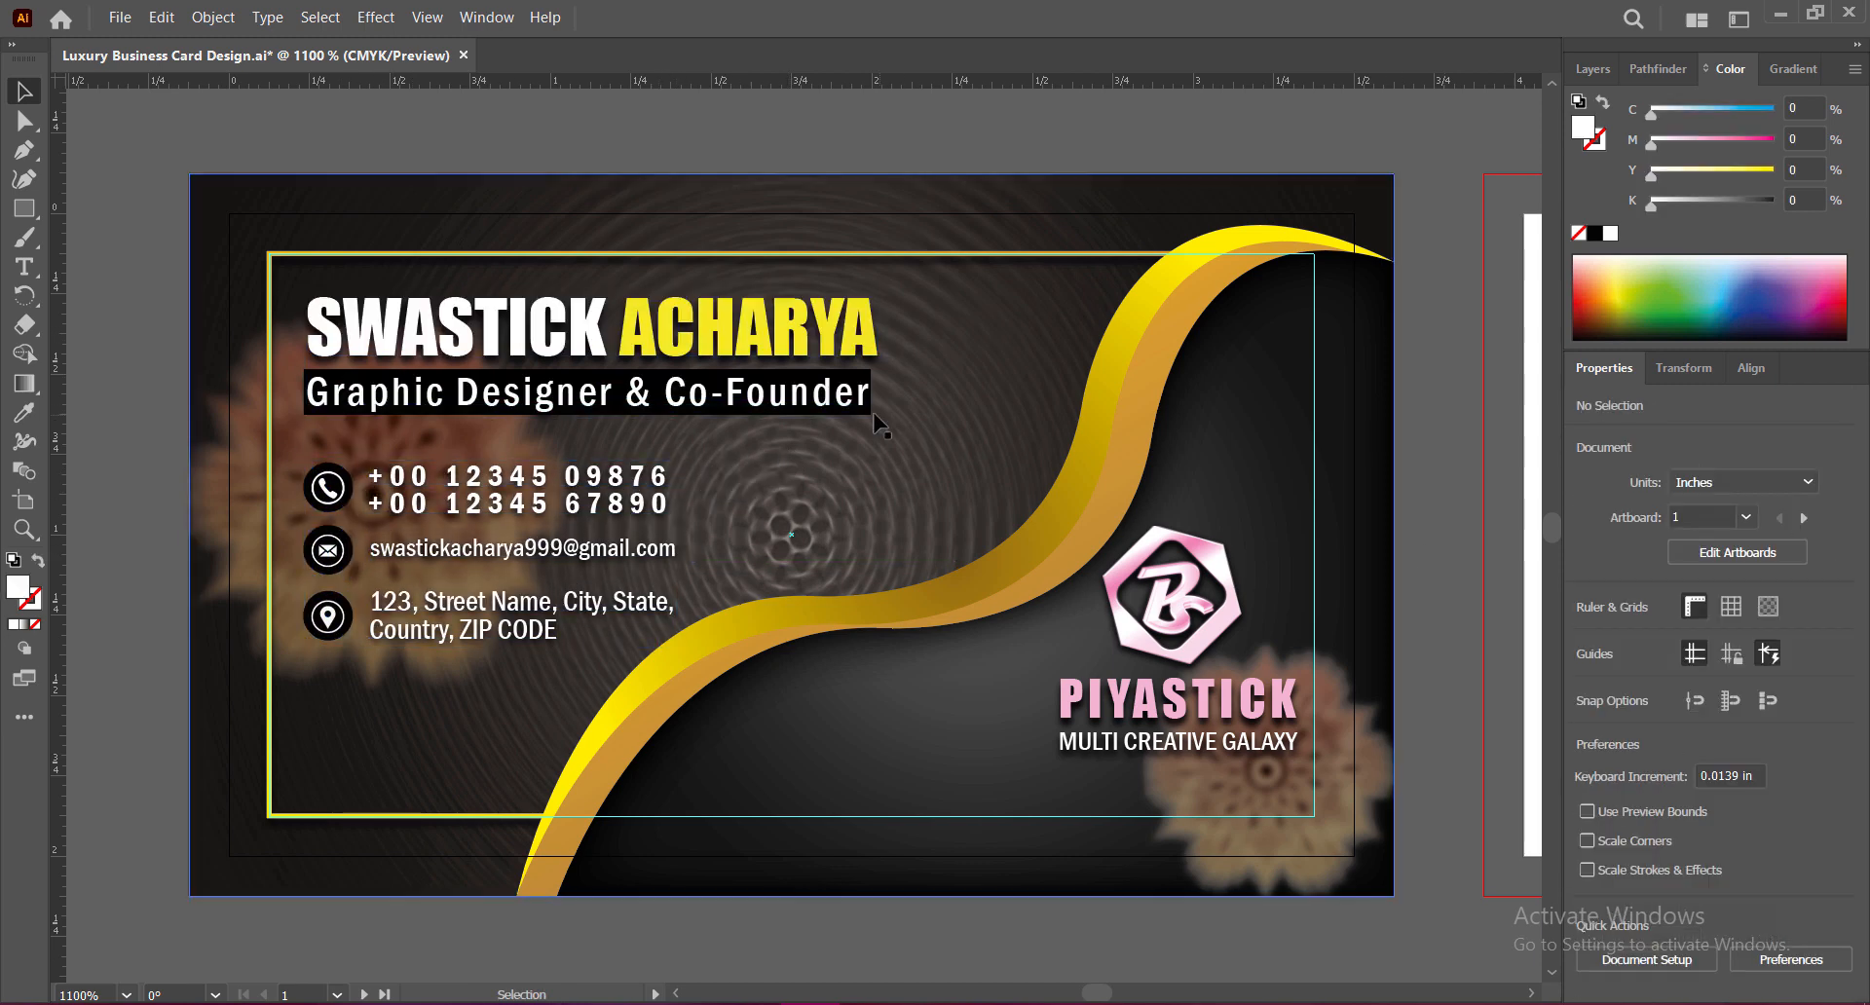
drag(765, 402, 764, 414)
click(1429, 534)
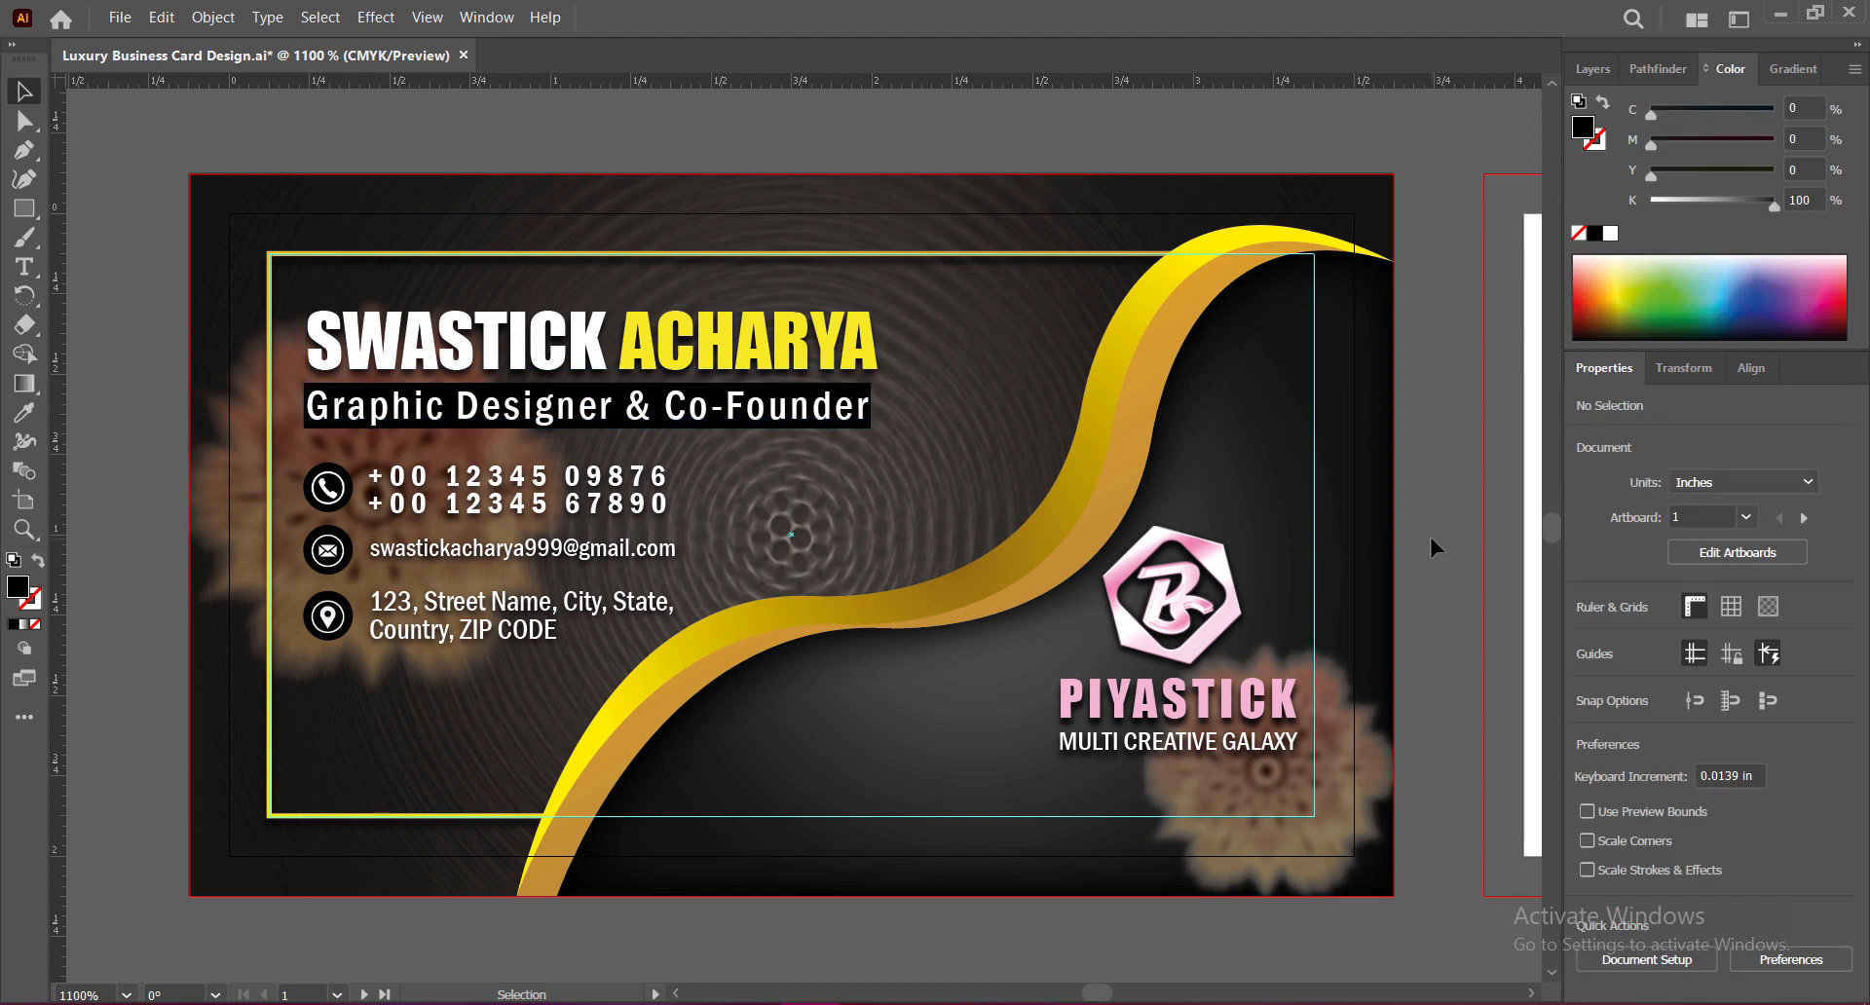
Step: Turn the B logo yellow via Adjust Color Balance with Yellow at 100
click(1219, 575)
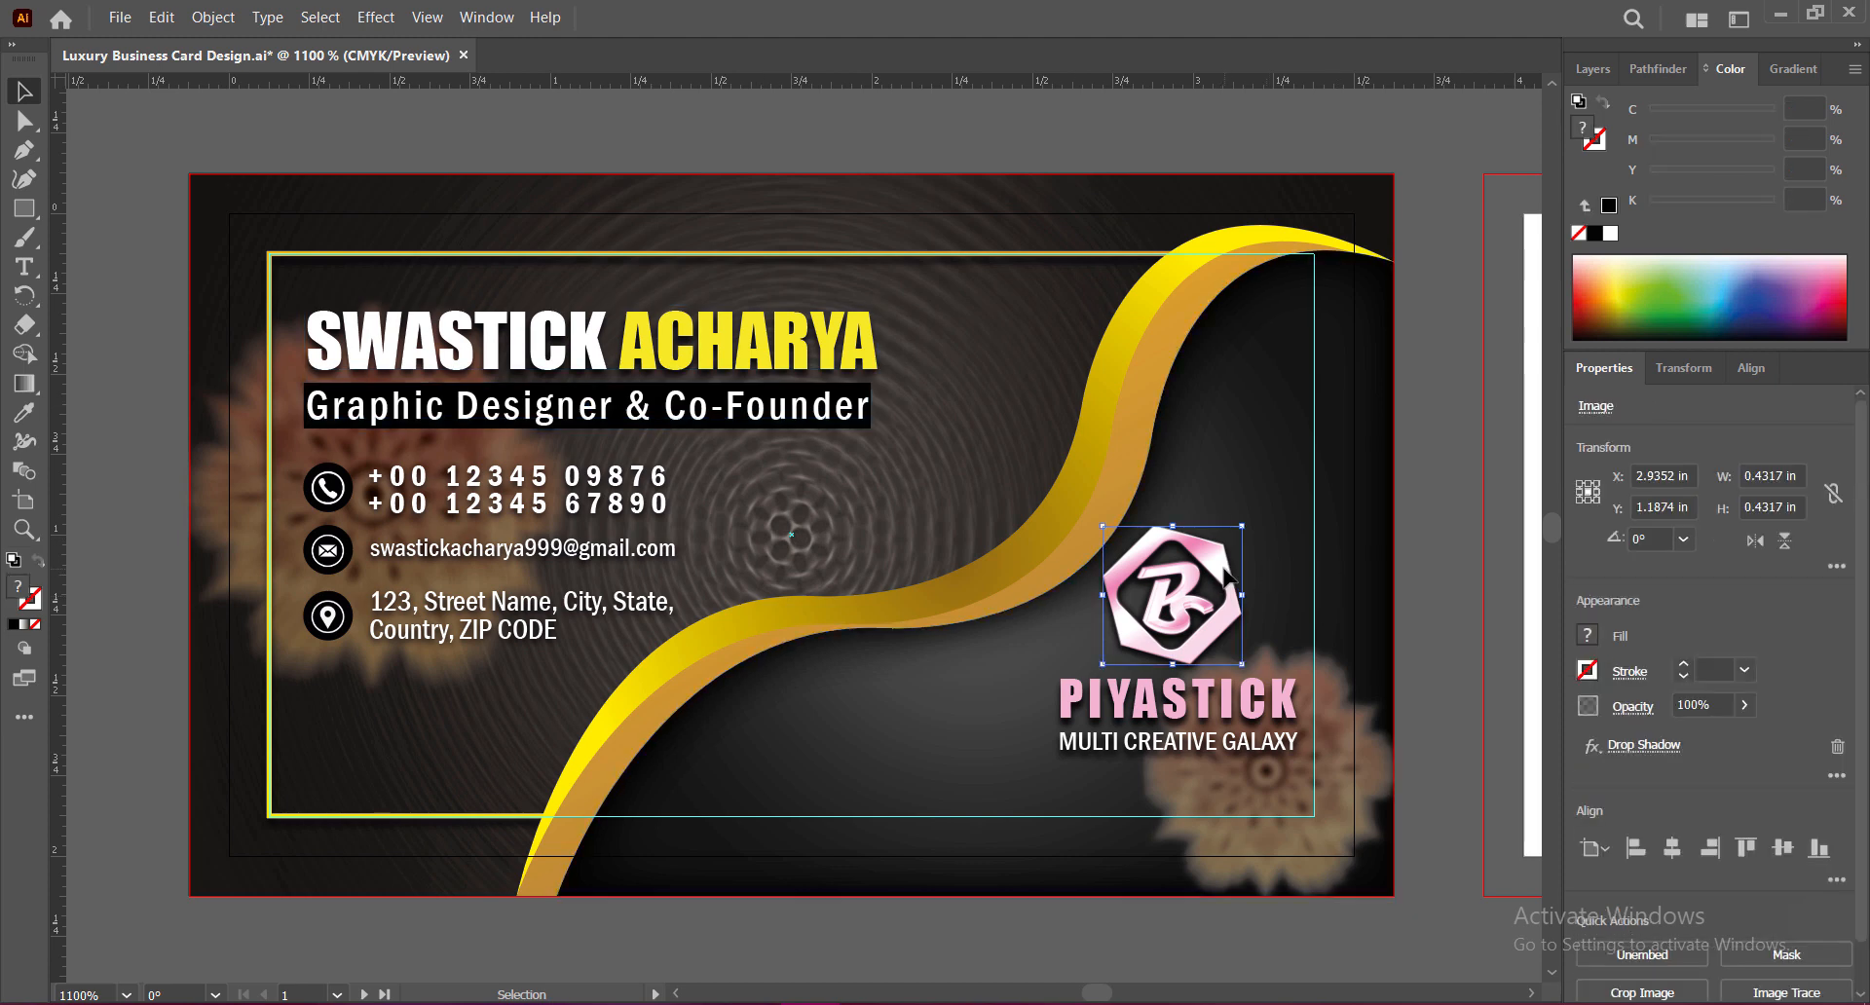
click(162, 17)
click(626, 467)
click(1218, 480)
double_click(1563, 283)
text(100)
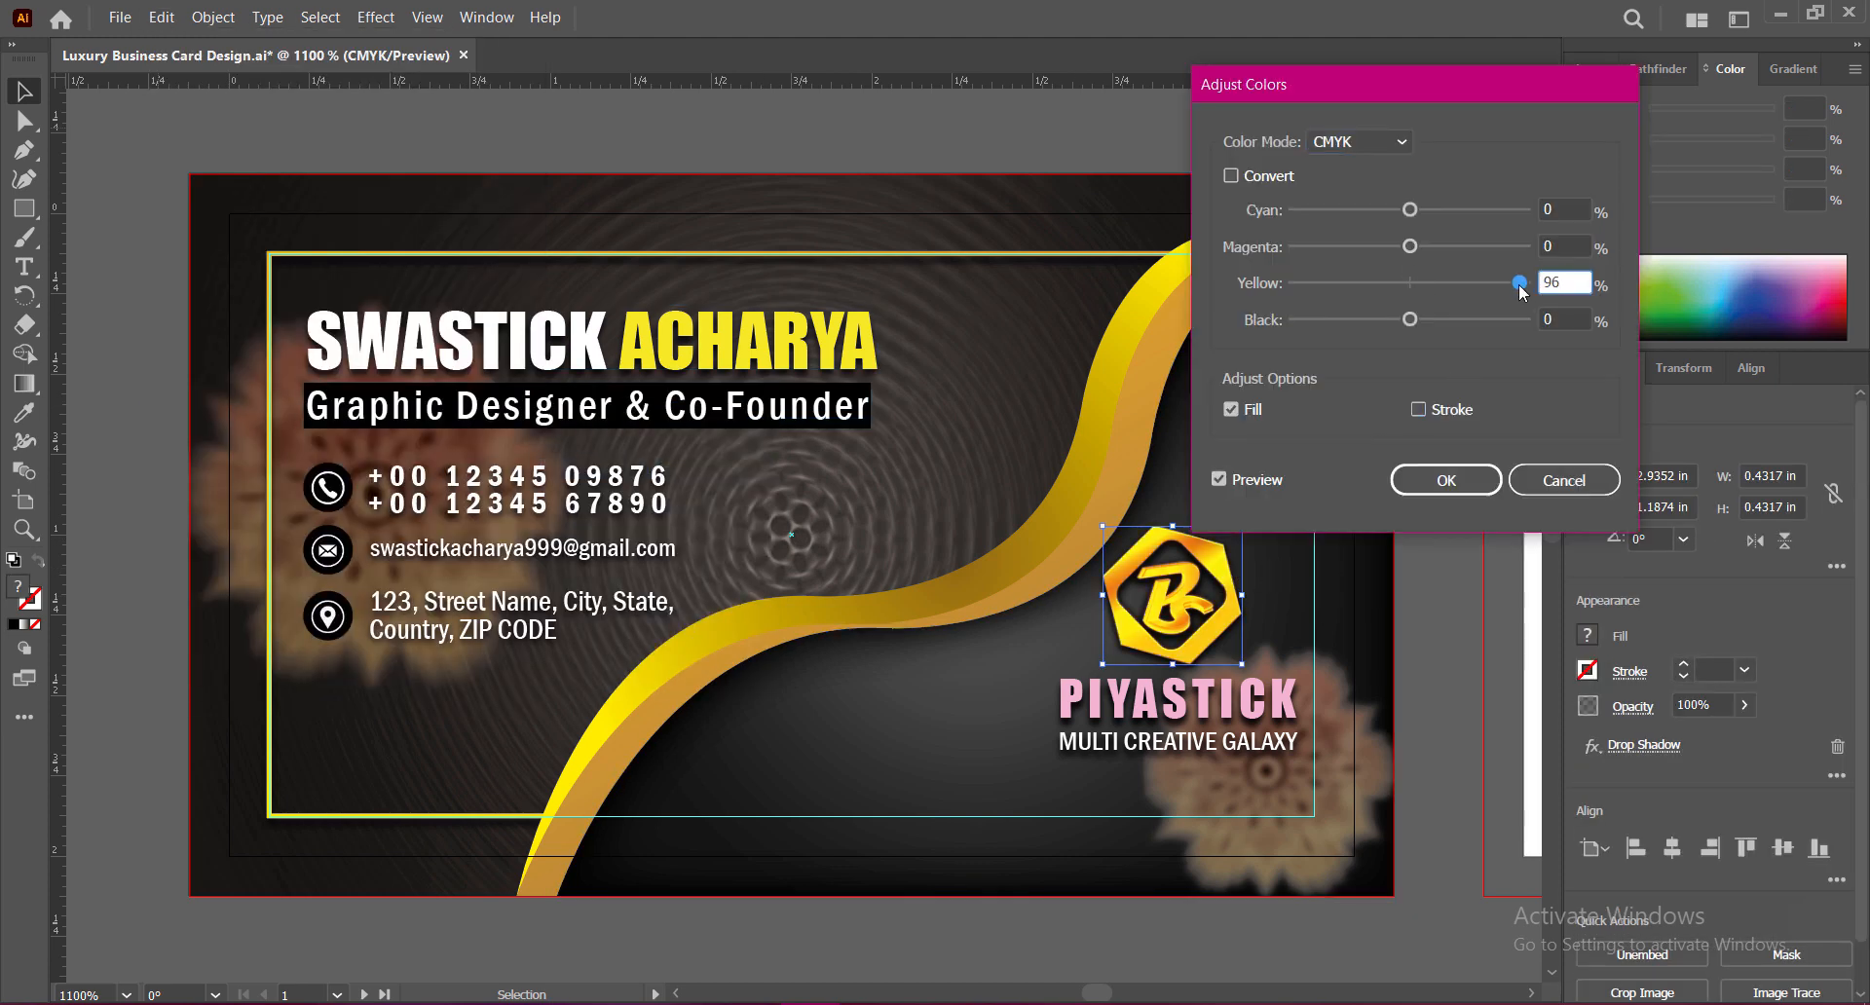
click(1446, 480)
Step: Try a gold fill on the PIYASTICK text, then undo it
click(1208, 717)
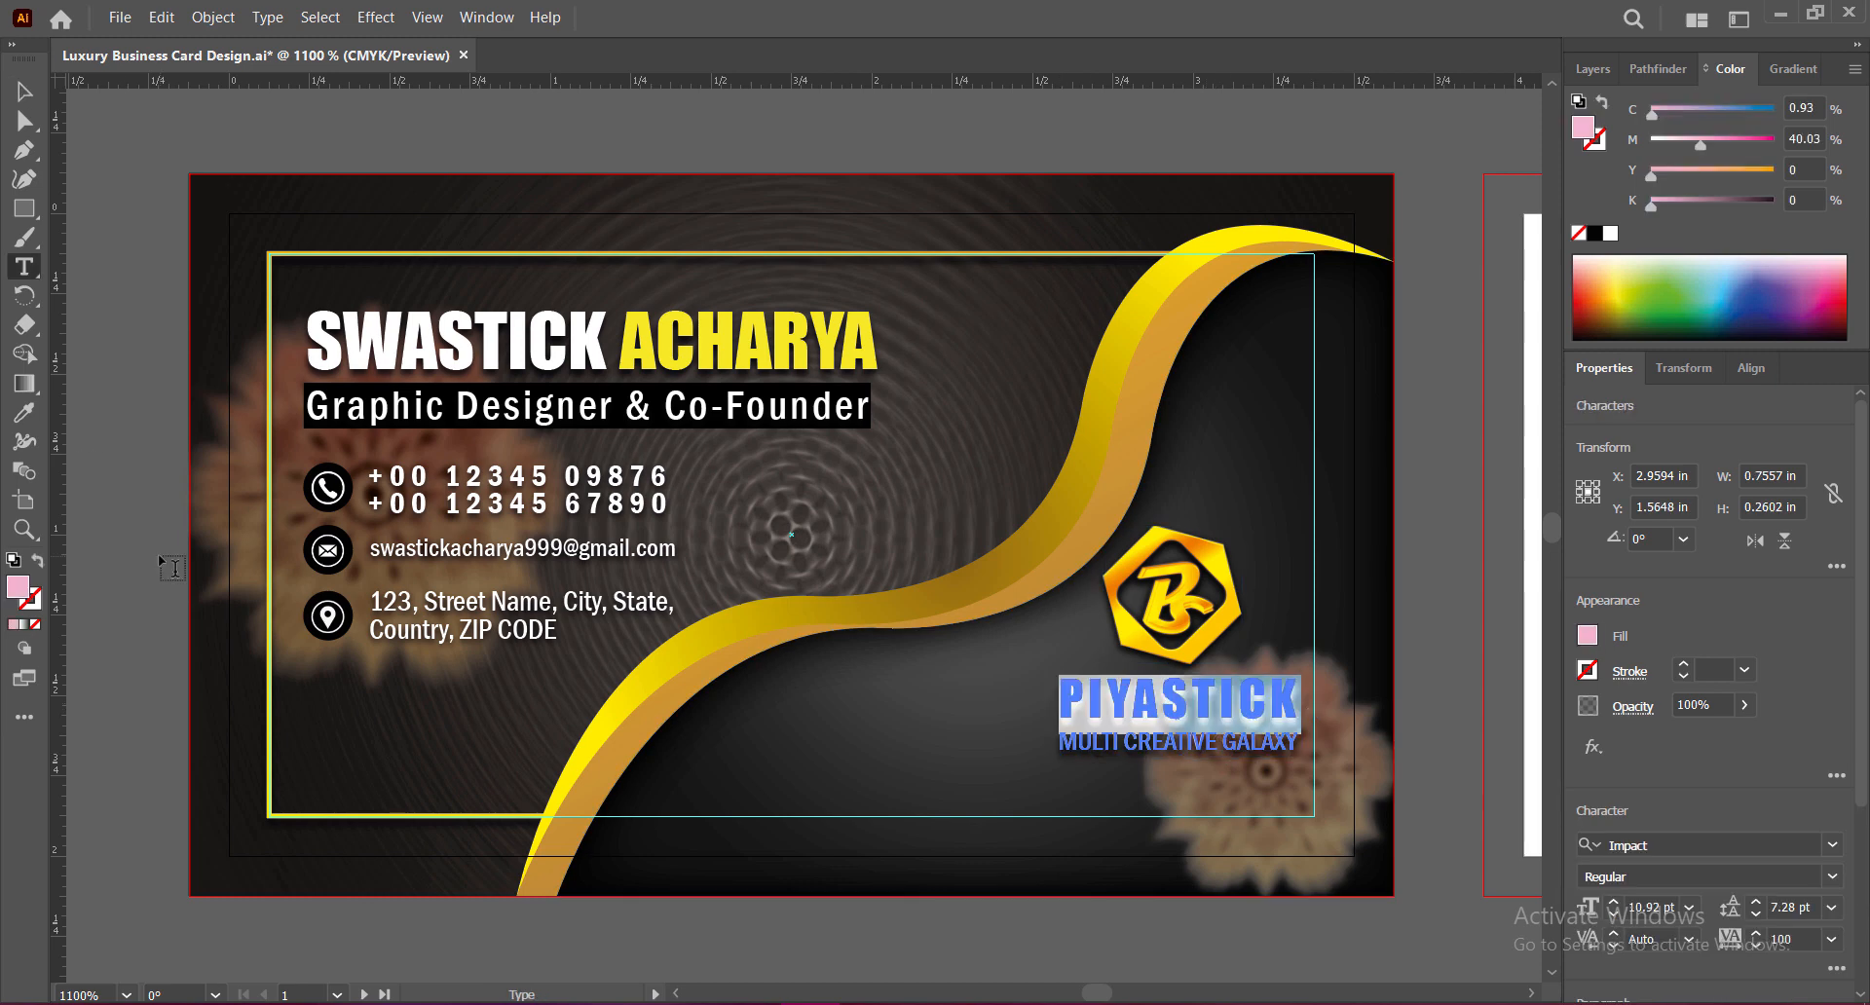
click(29, 624)
key(ctrl+z)
key(ctrl+z)
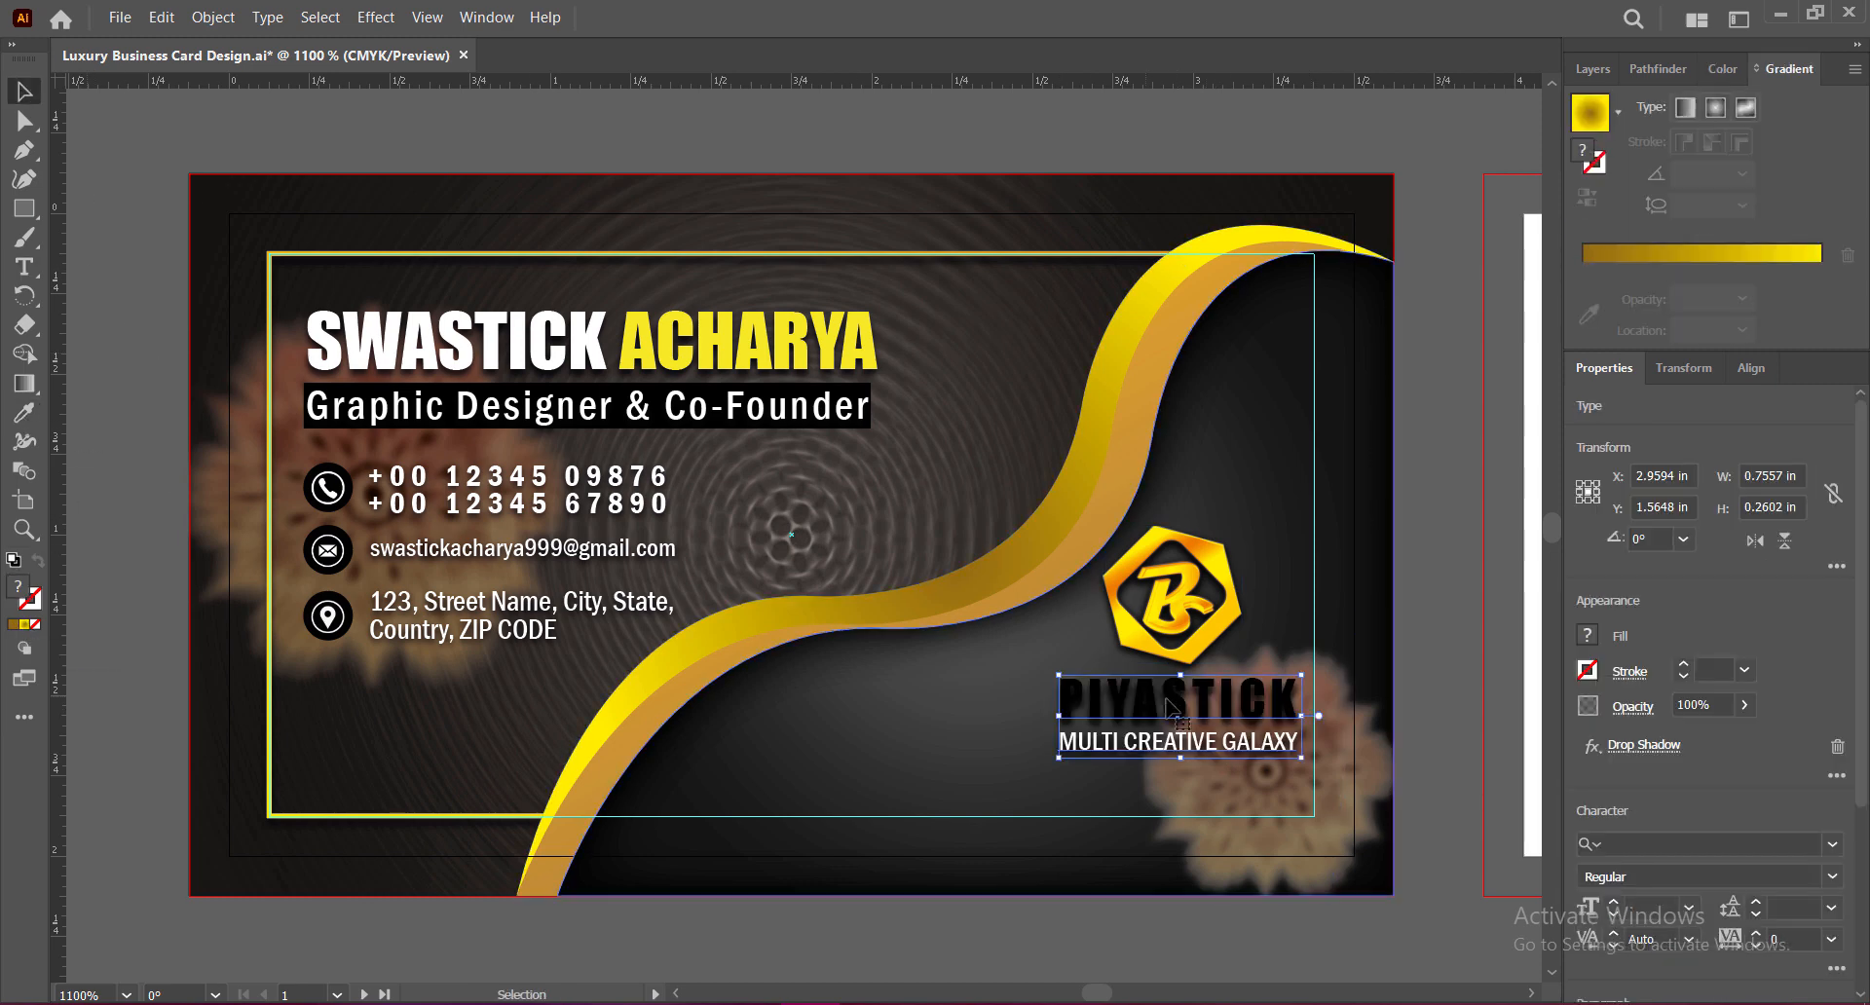
key(t)
key(ctrl+z)
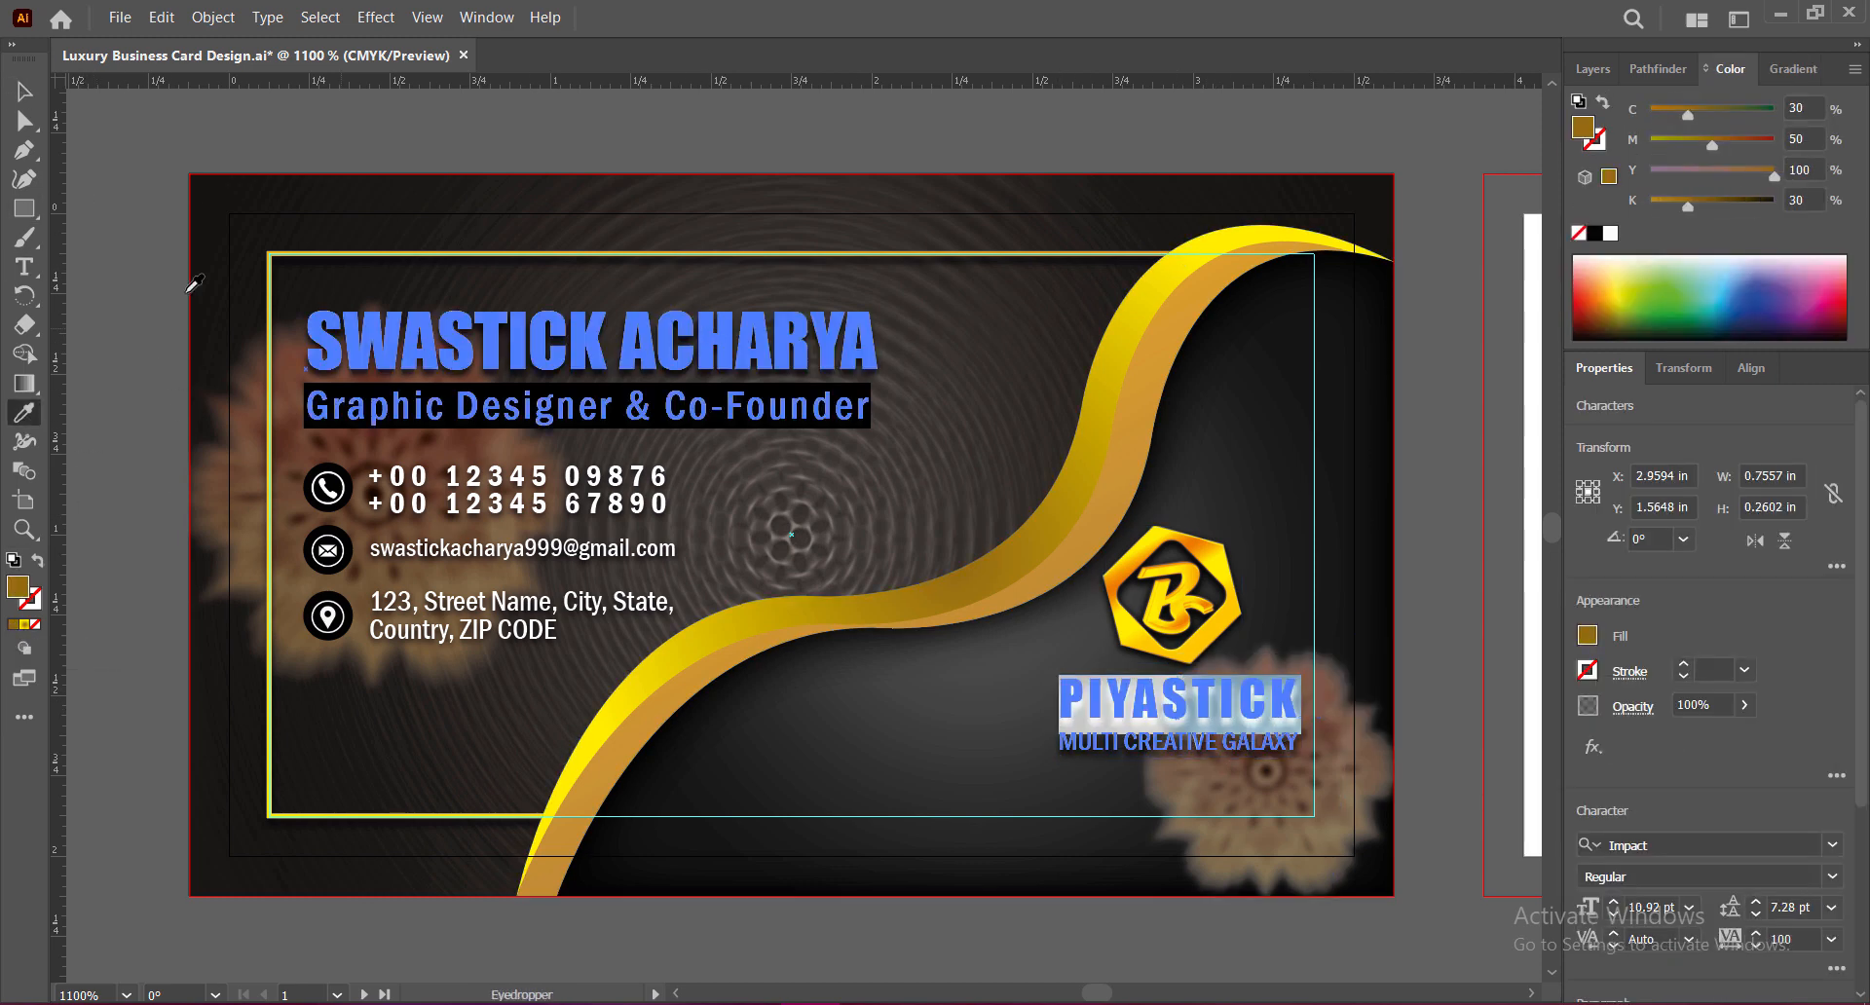
key(ctrl+shift+z)
key(ctrl+shift+z)
key(ctrl+z)
click(25, 90)
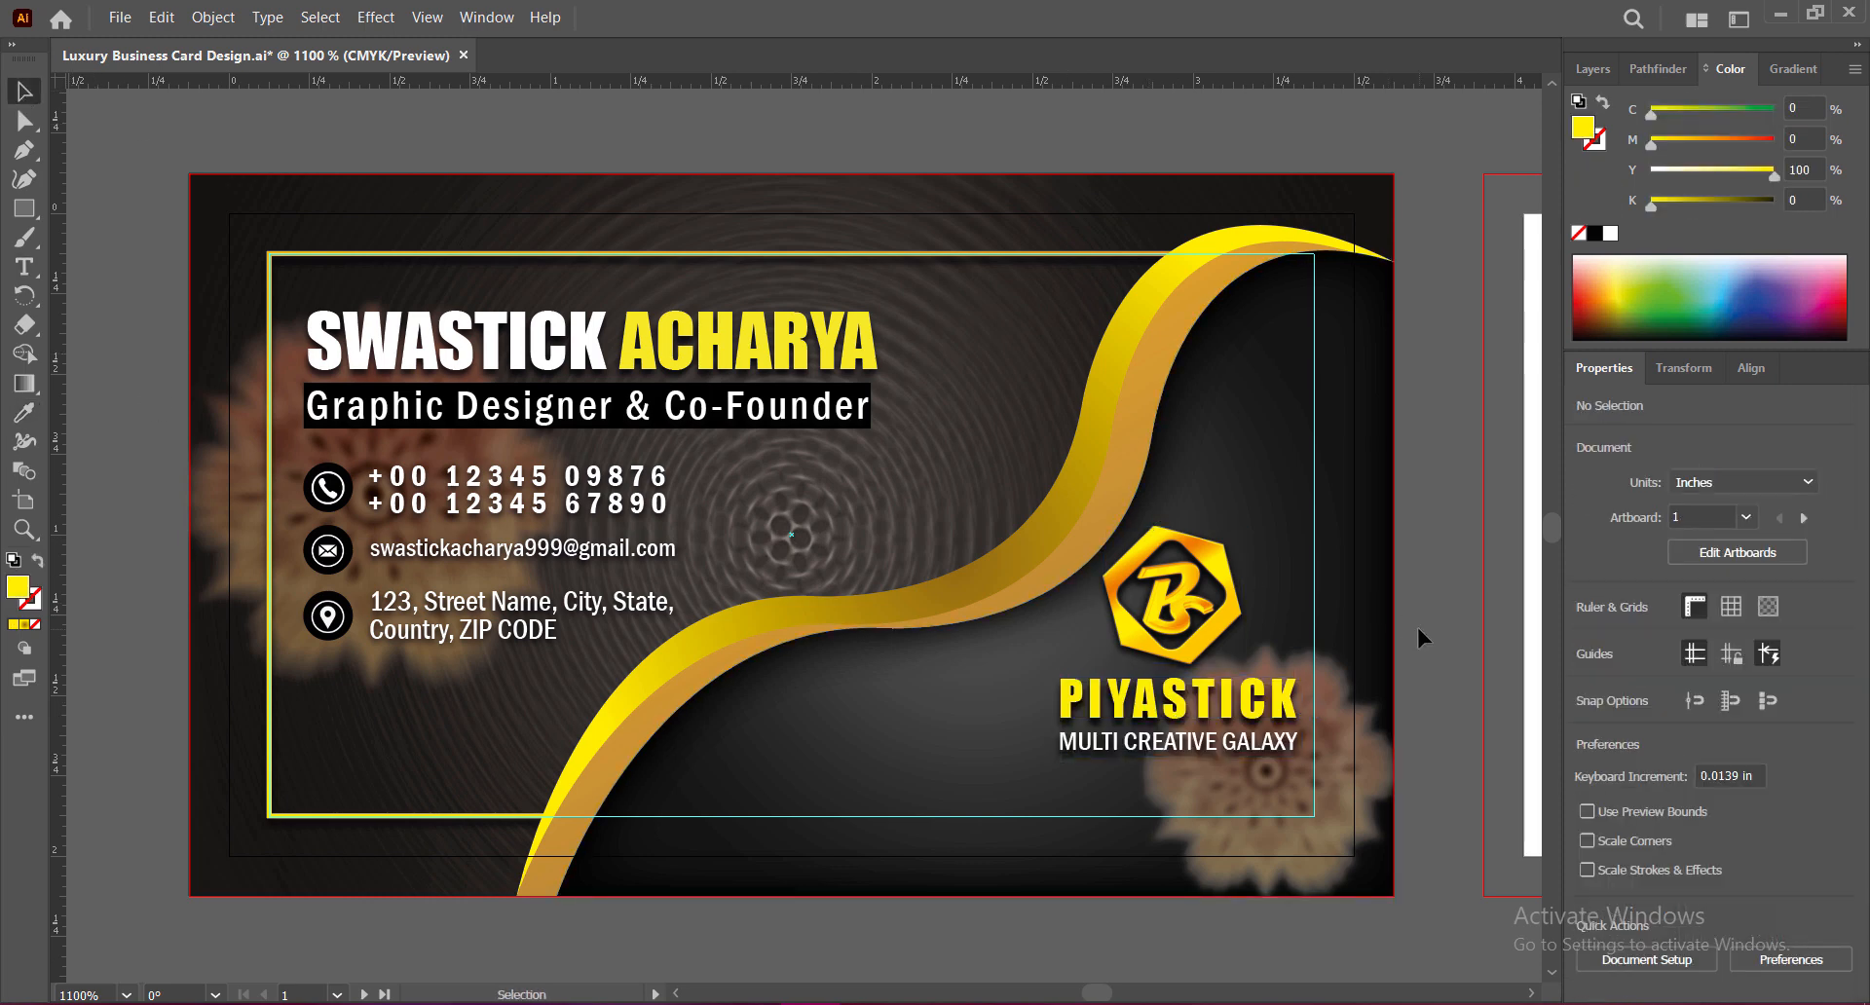
Step: Shift the B logo right, nudge logo and PIYASTICK text down, and save
click(1212, 565)
mouse_move(1215, 568)
mouse_down()
mouse_move(1267, 569)
mouse_move(1222, 562)
mouse_up()
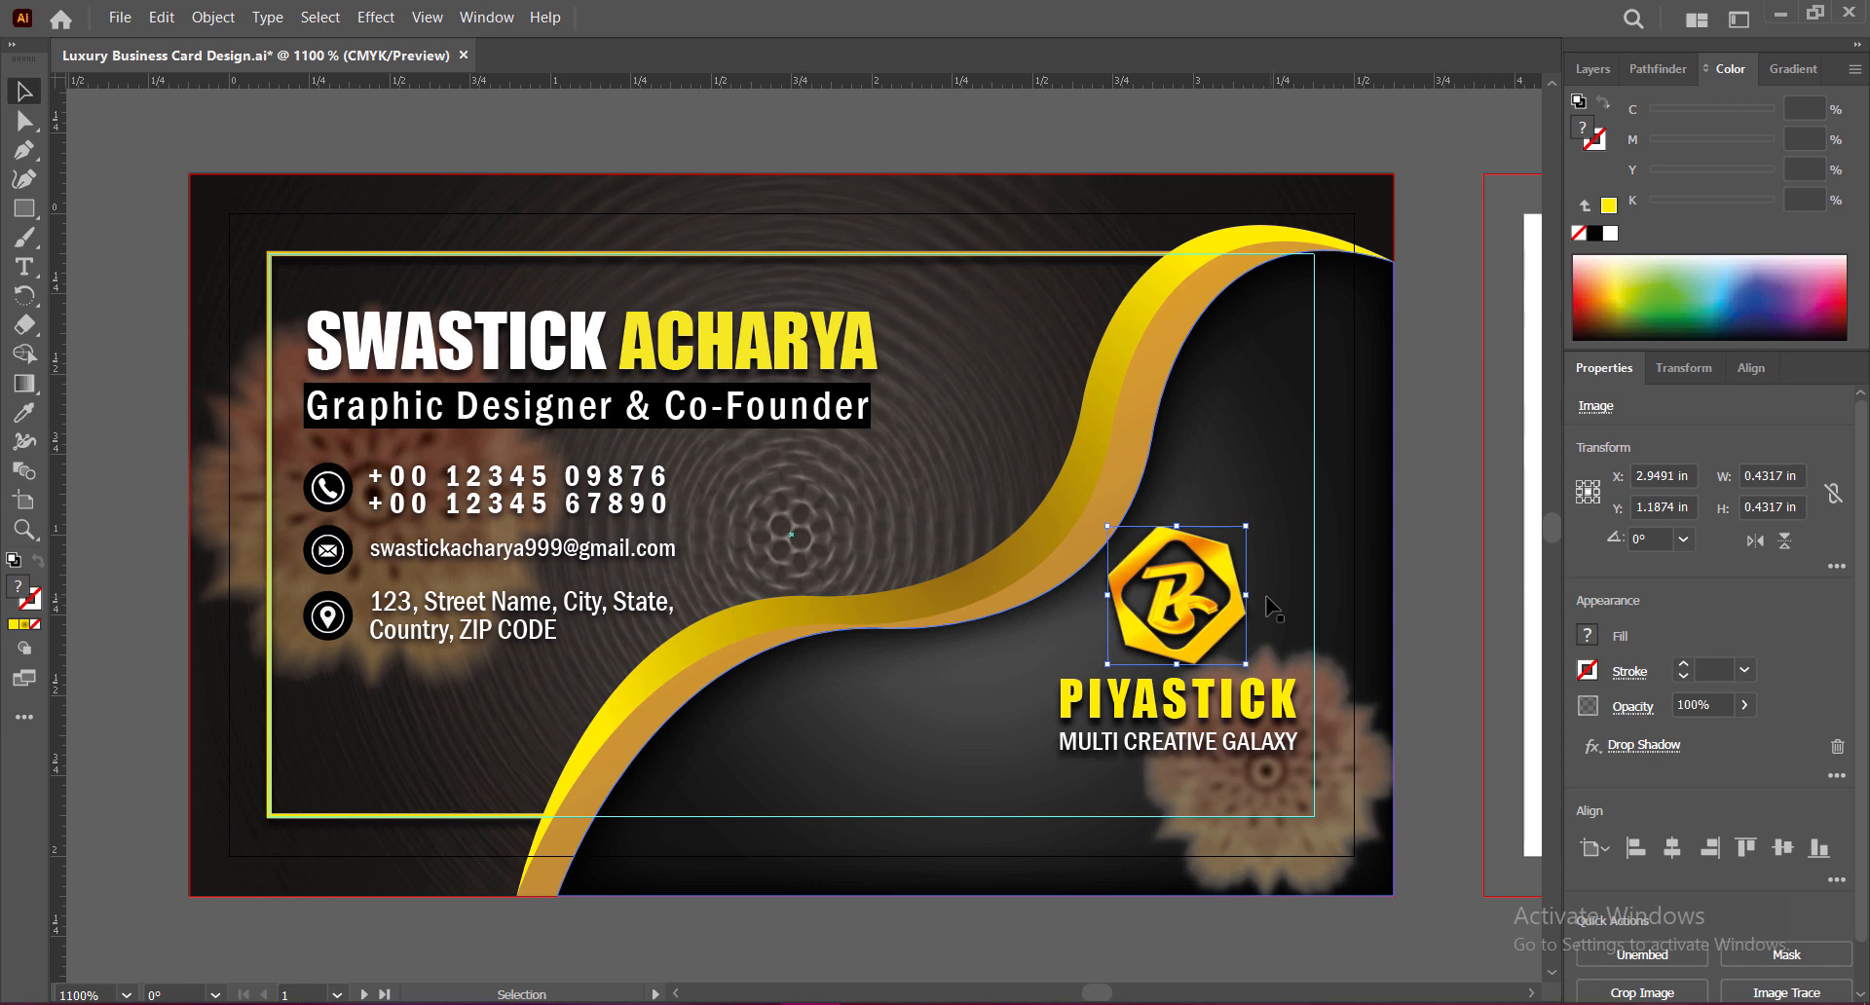
shift+click(1183, 701)
key(Down)
key(Down)
key(Down)
key(Down)
key(Down)
key(Down)
key(Down)
key(Down)
key(Down)
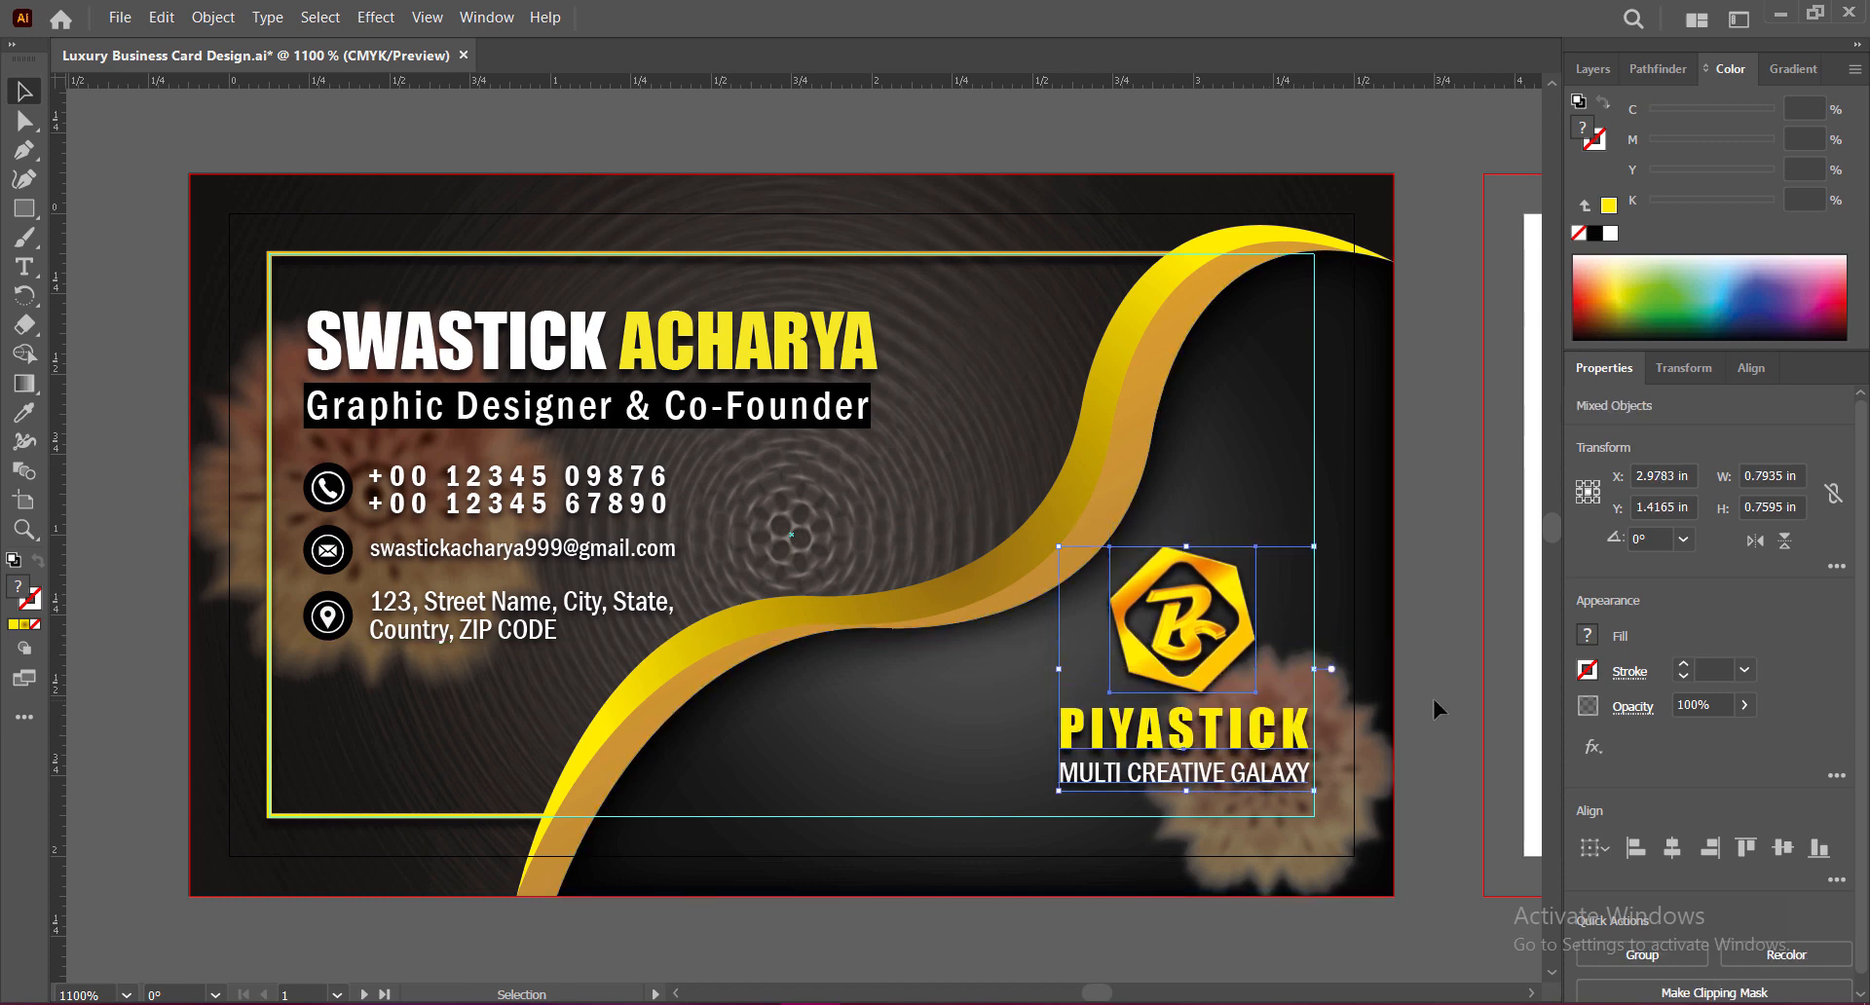
click(1432, 693)
key(ctrl+s)
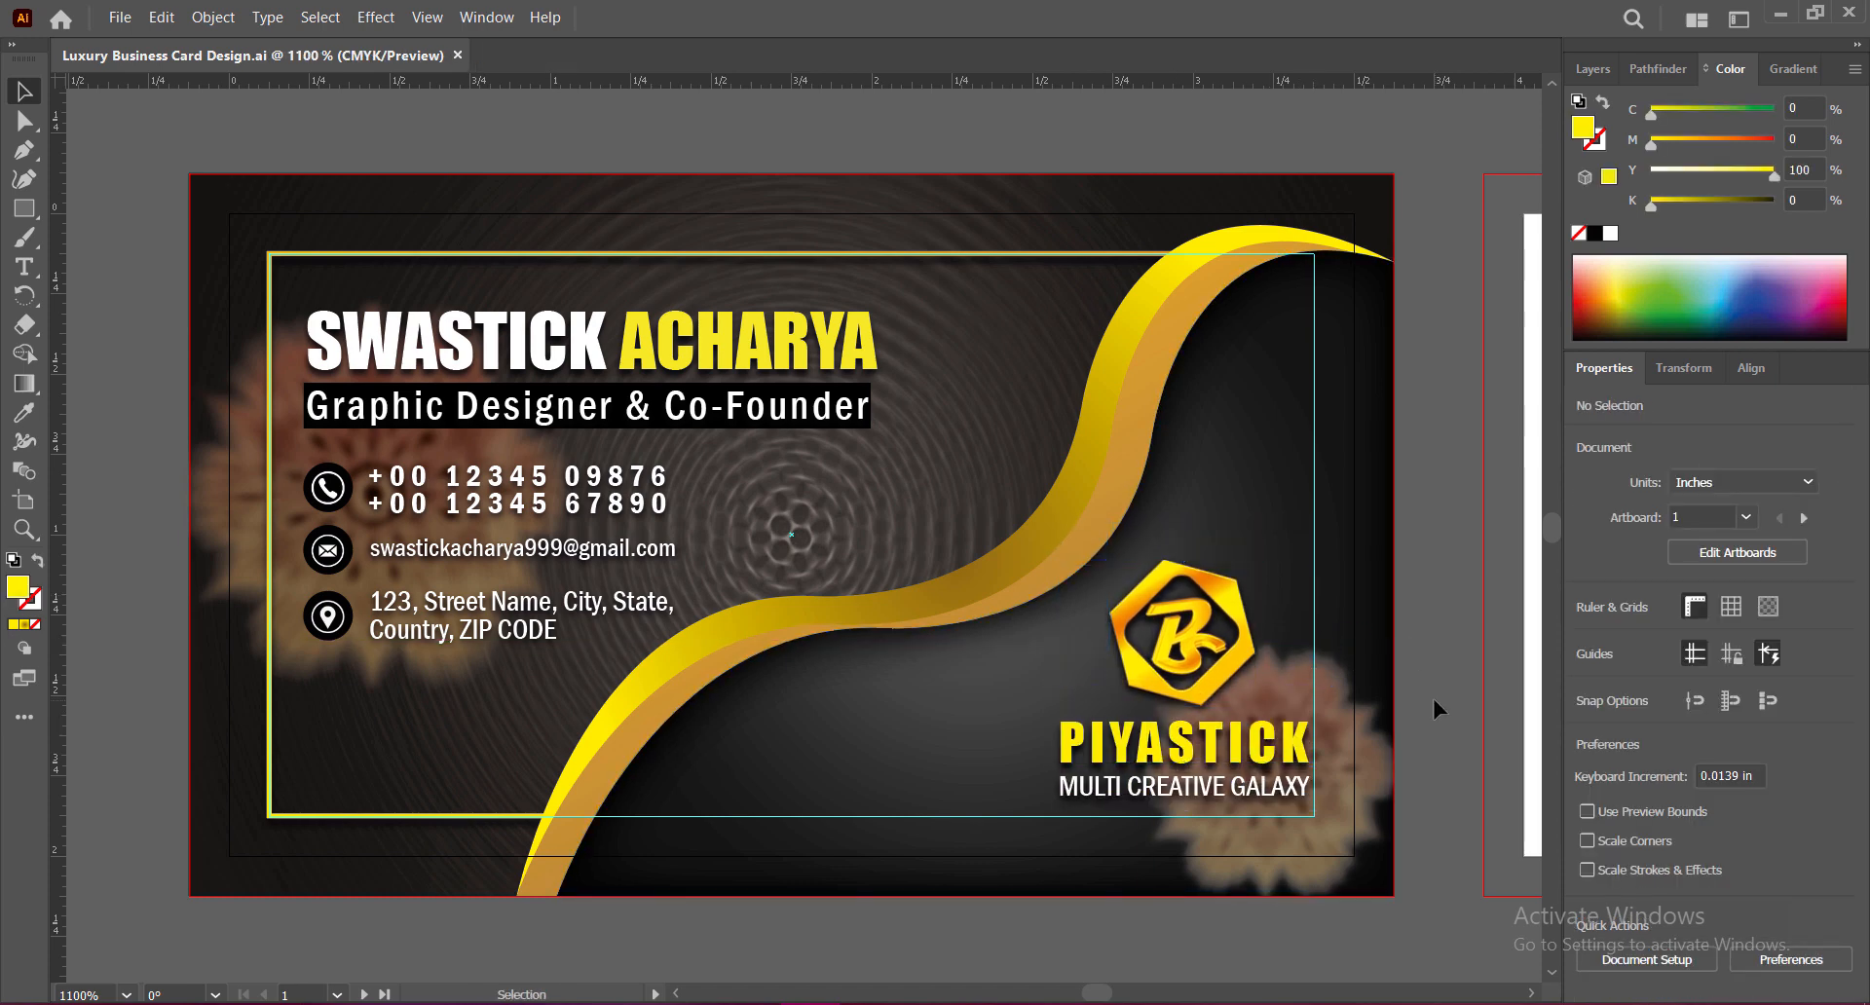
click(574, 606)
Step: Revise the contact text's Drop Shadow settings
click(1644, 745)
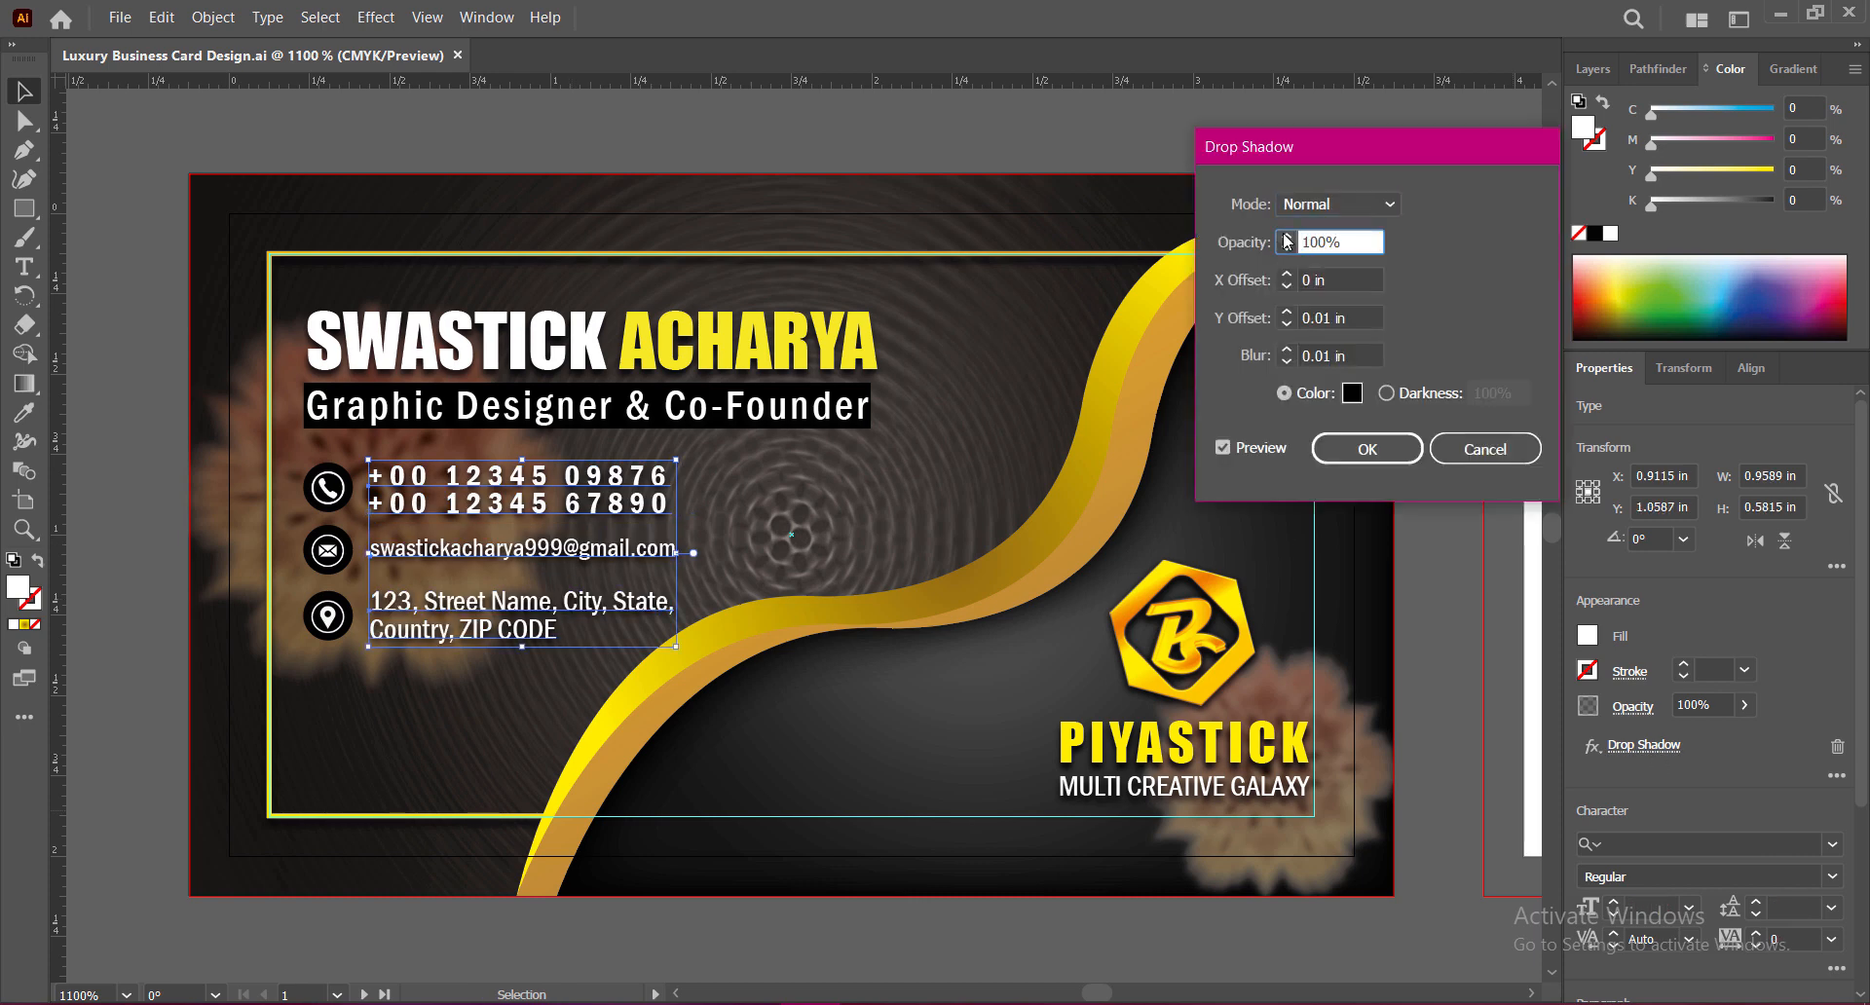
click(1372, 446)
click(1440, 631)
Step: Paste the QR code into the card's lower-left corner and save
key(ctrl+v)
drag(877, 634, 375, 765)
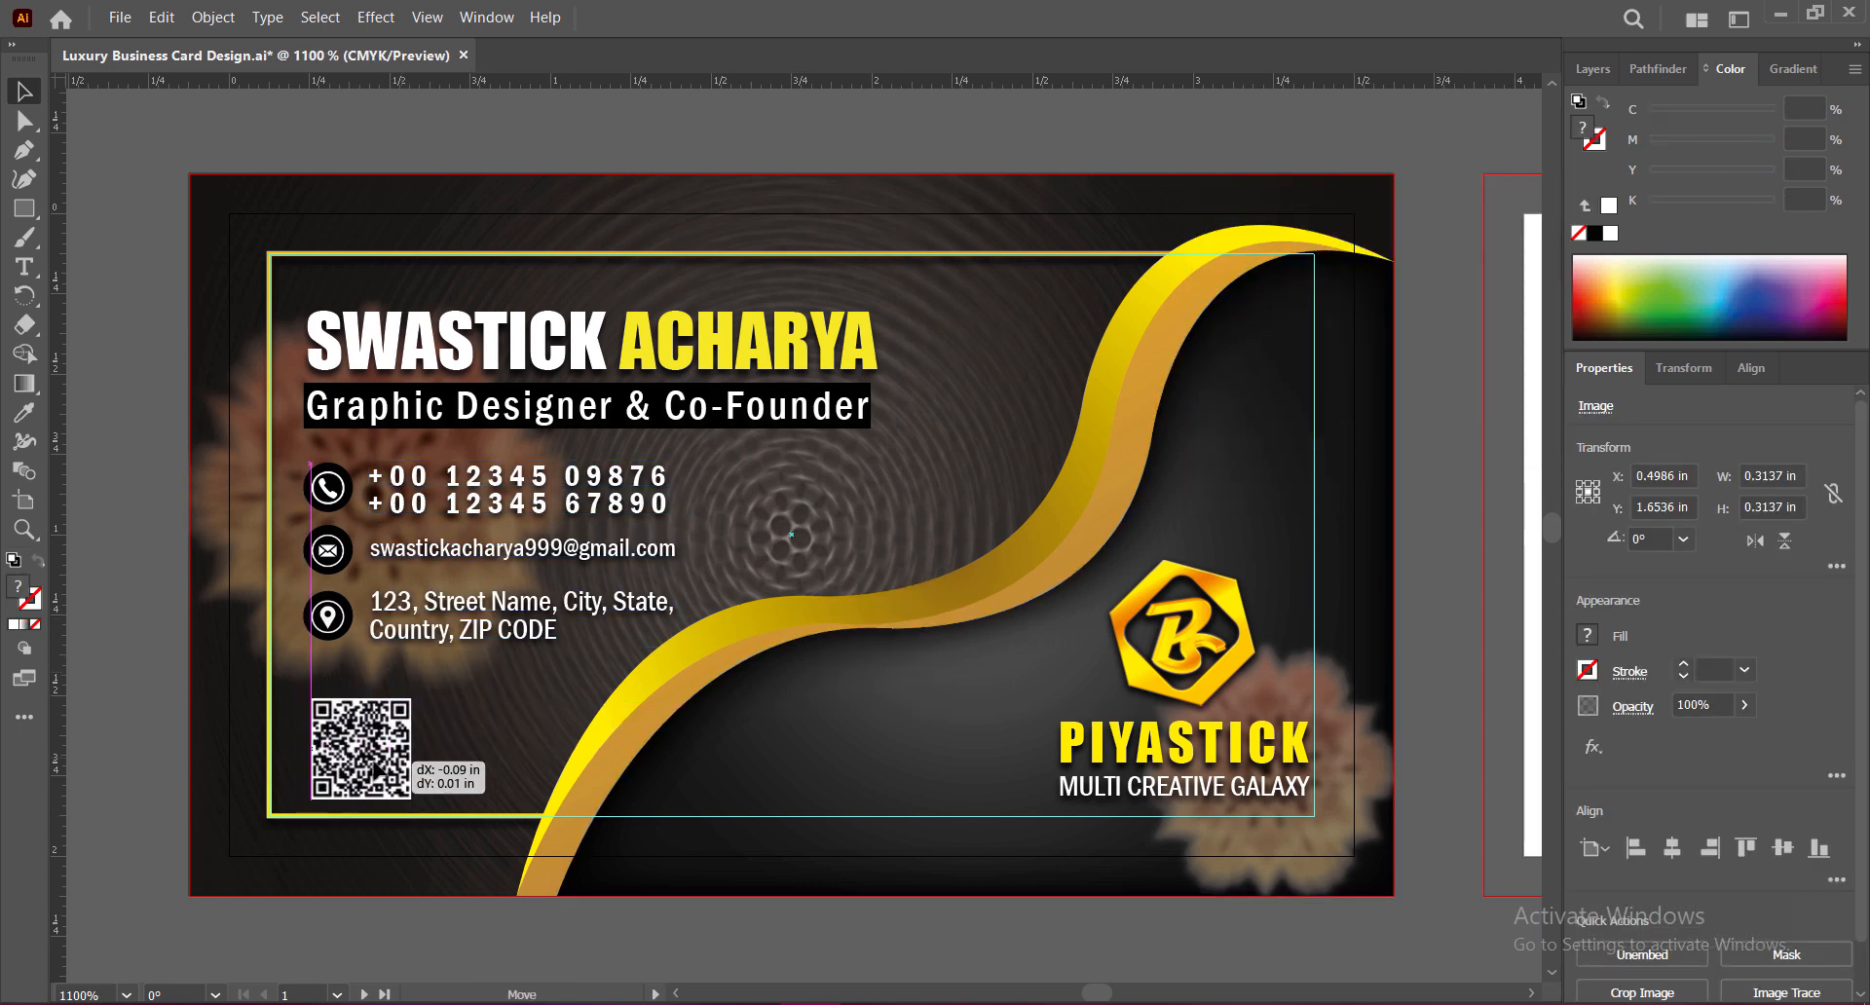
click(1455, 694)
key(ctrl+s)
Step: Zoom out and pan to bring the second card into view
click(362, 748)
click(161, 17)
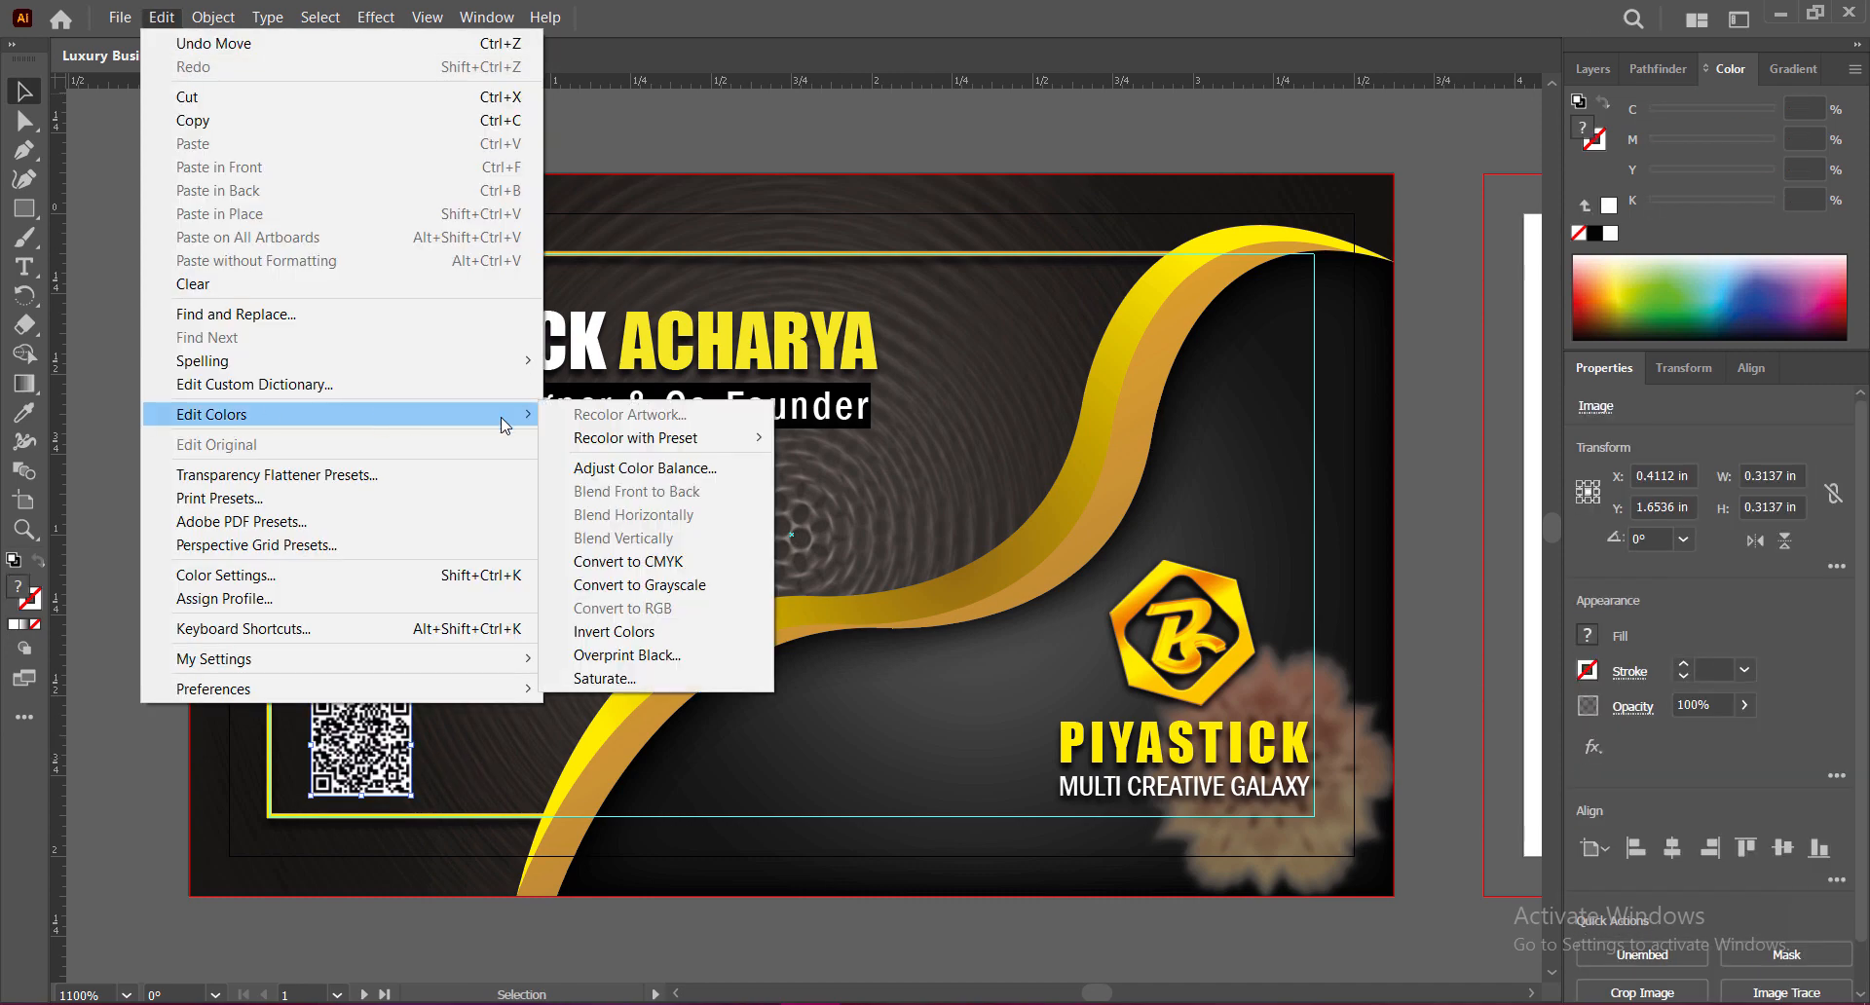
click(1410, 345)
key(ctrl+minus)
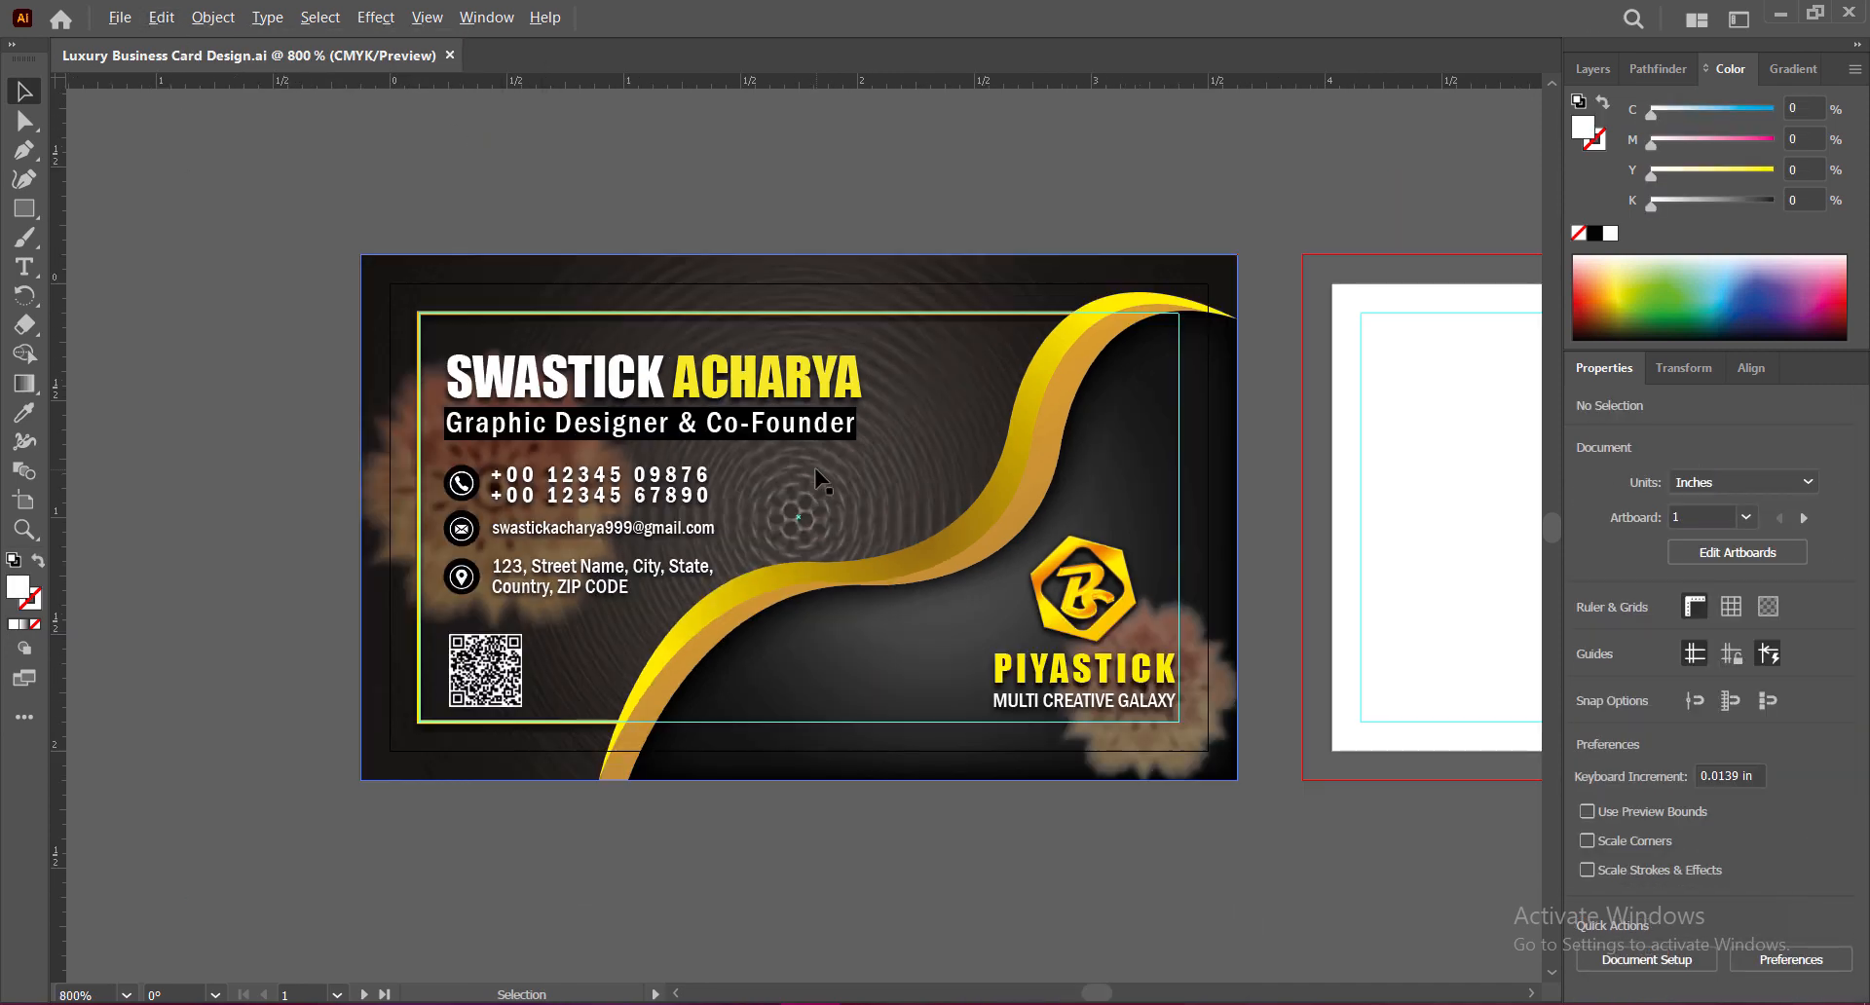
drag(1300, 555, 1237, 561)
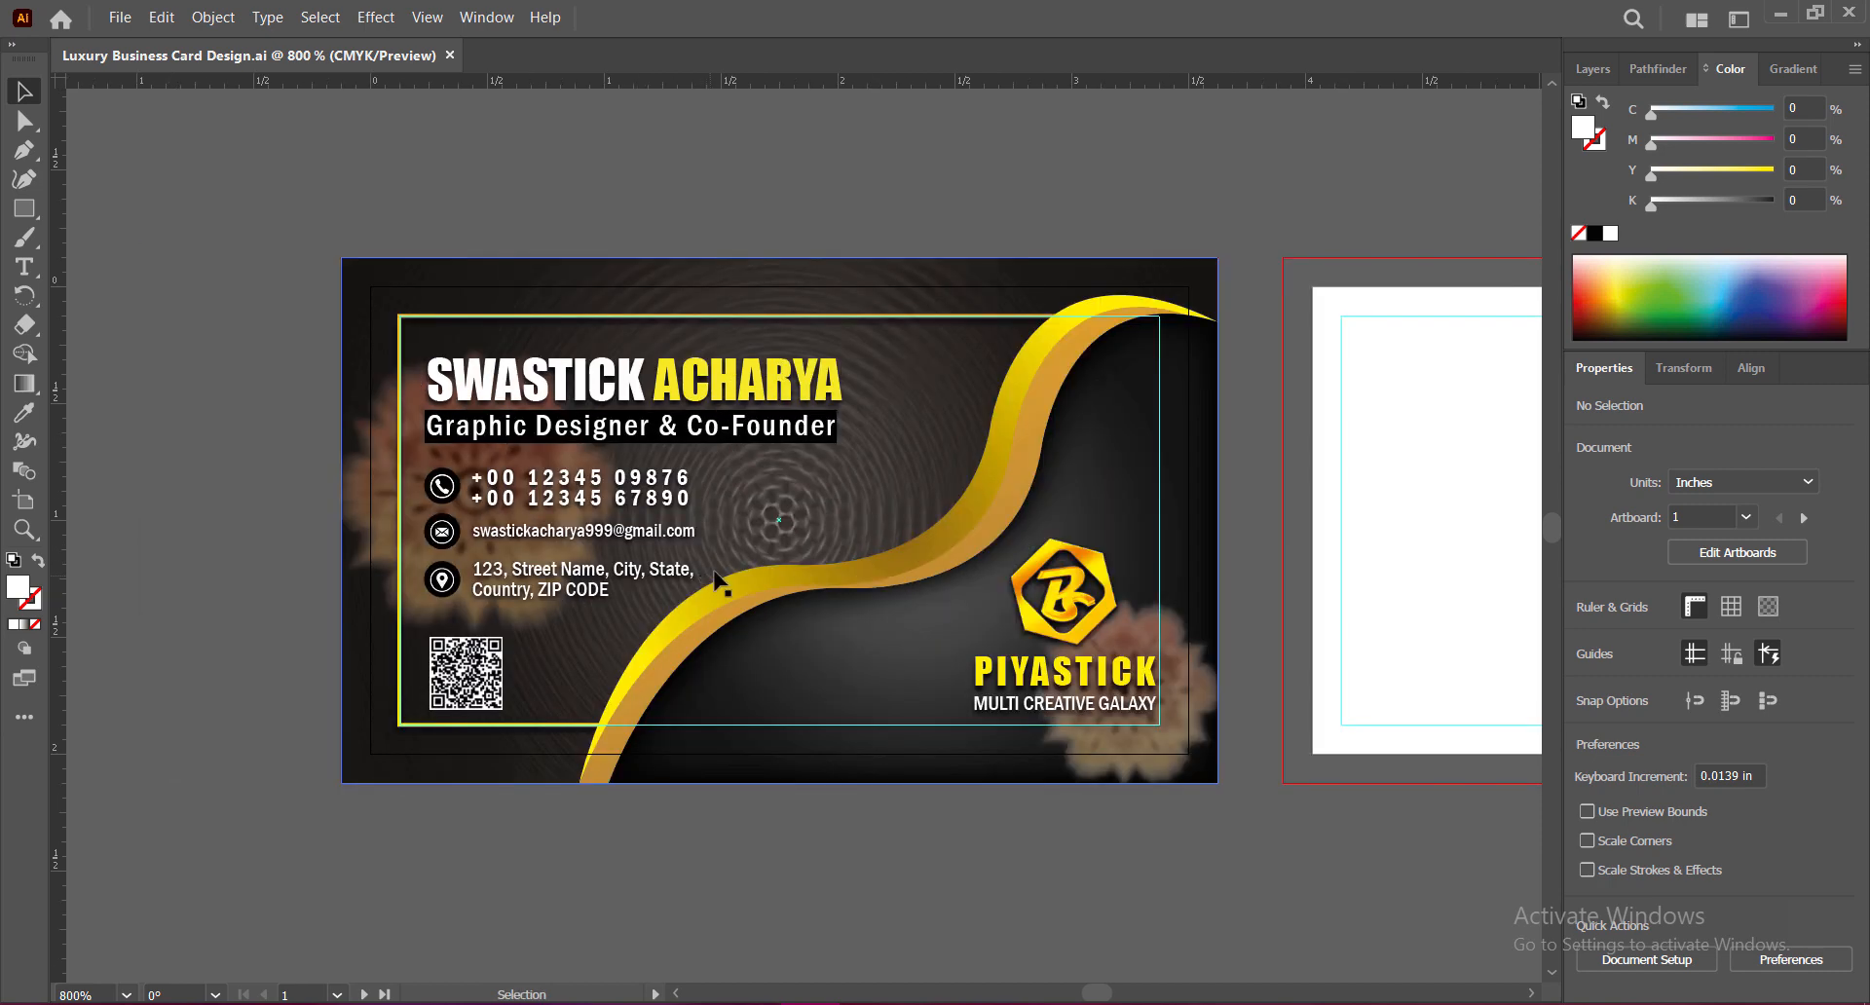
Step: Enlarge the upper-right flower image, set its opacity to 84%, and shift it slightly
key(ctrl+plus)
click(1008, 209)
drag(1147, 206, 1146, 156)
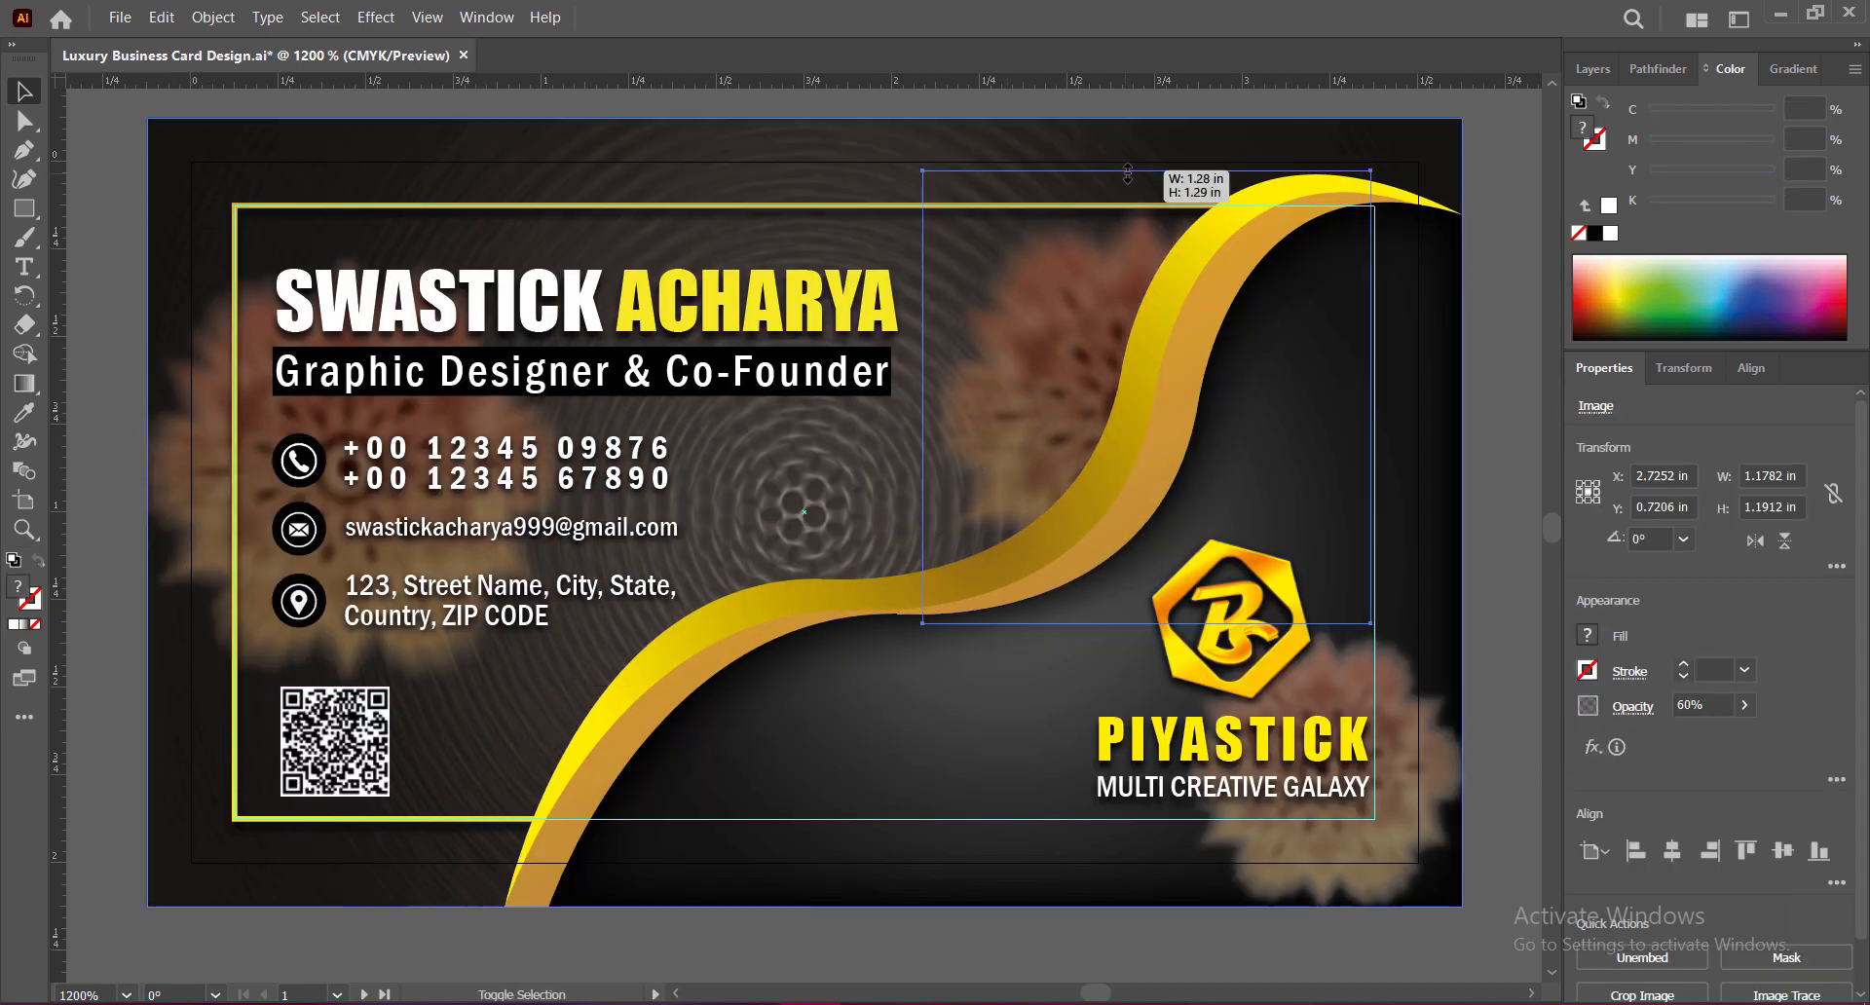
drag(940, 392, 902, 393)
drag(1353, 392, 1375, 393)
click(1669, 706)
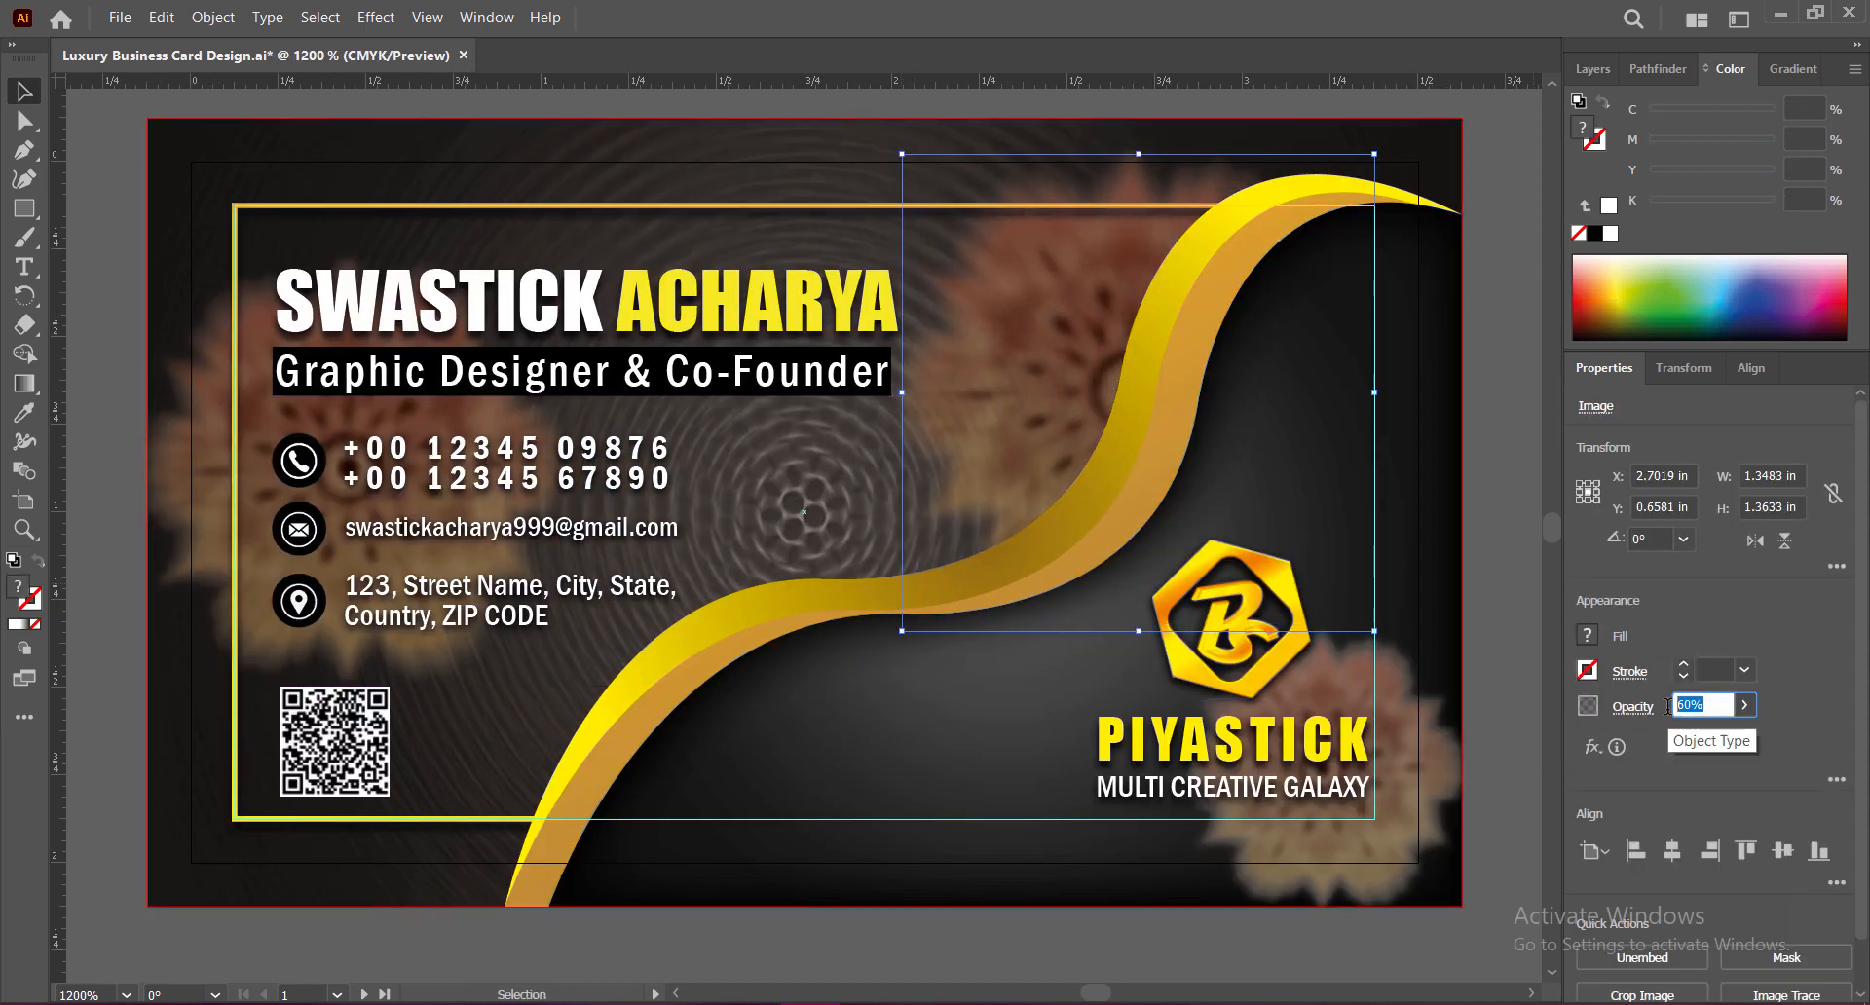
text(75)
key(Return)
click(1717, 706)
text(84)
key(Return)
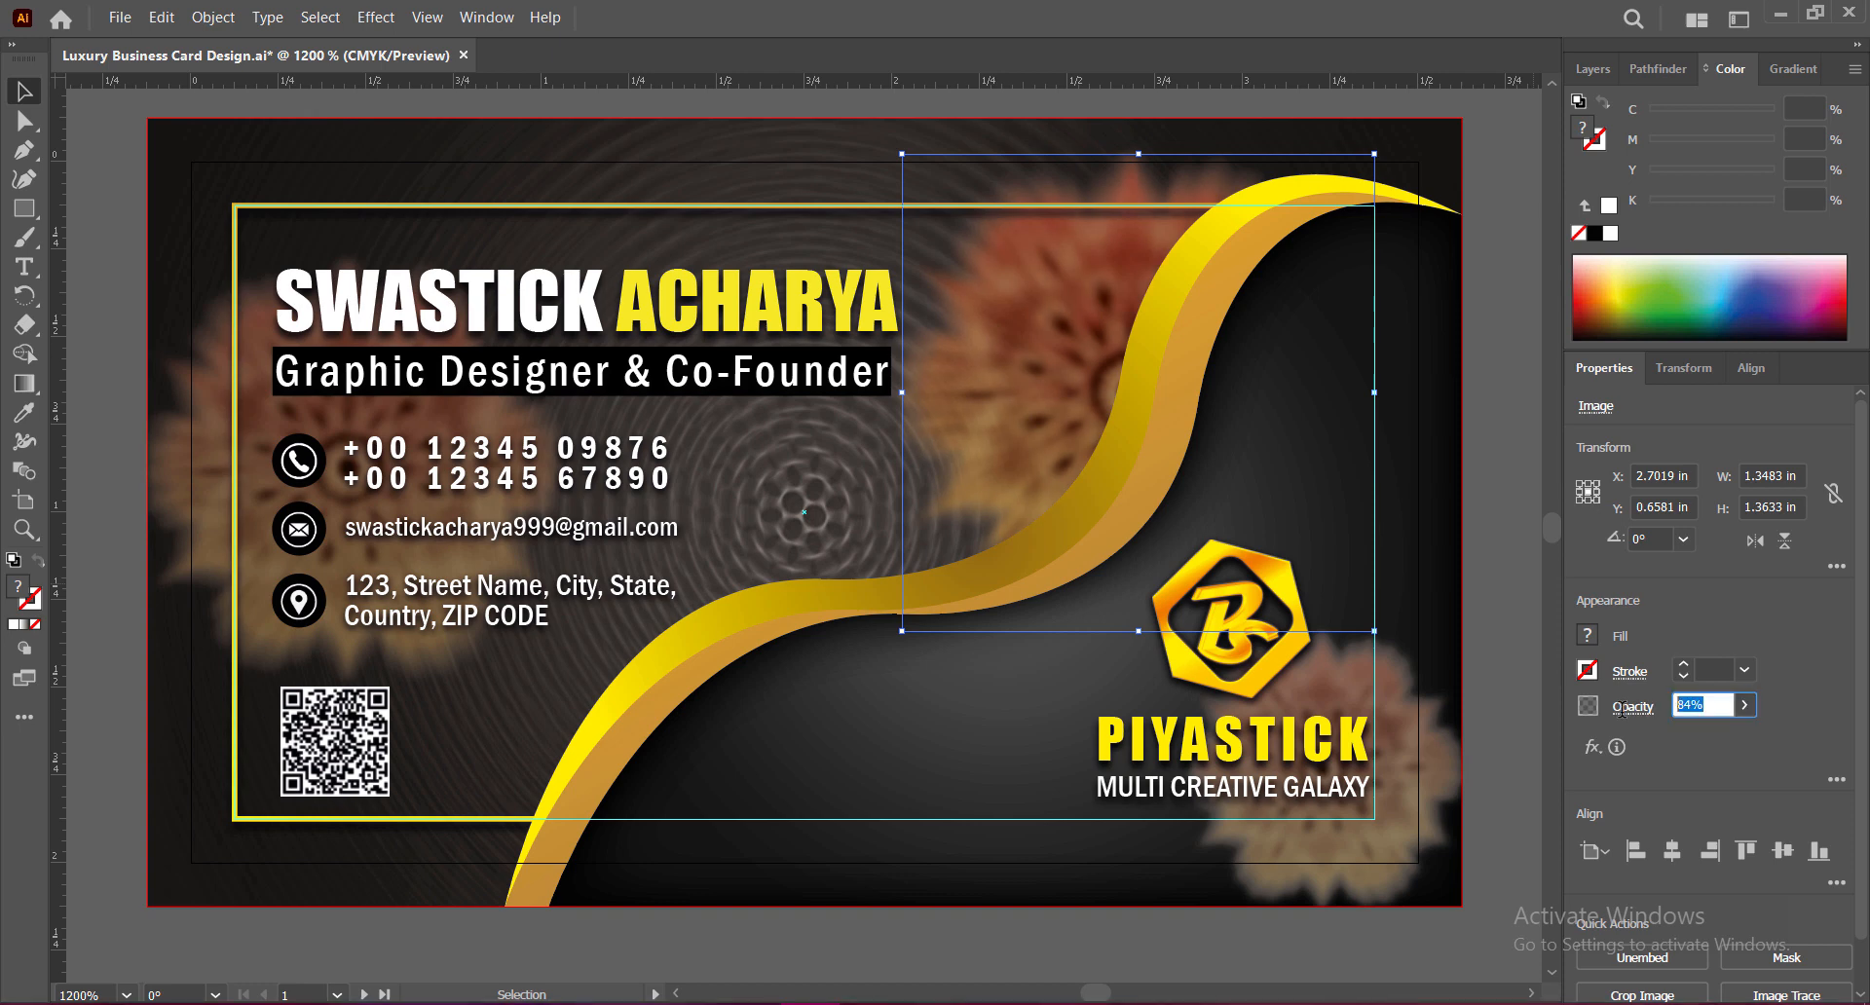
drag(1044, 352, 1064, 362)
click(1482, 545)
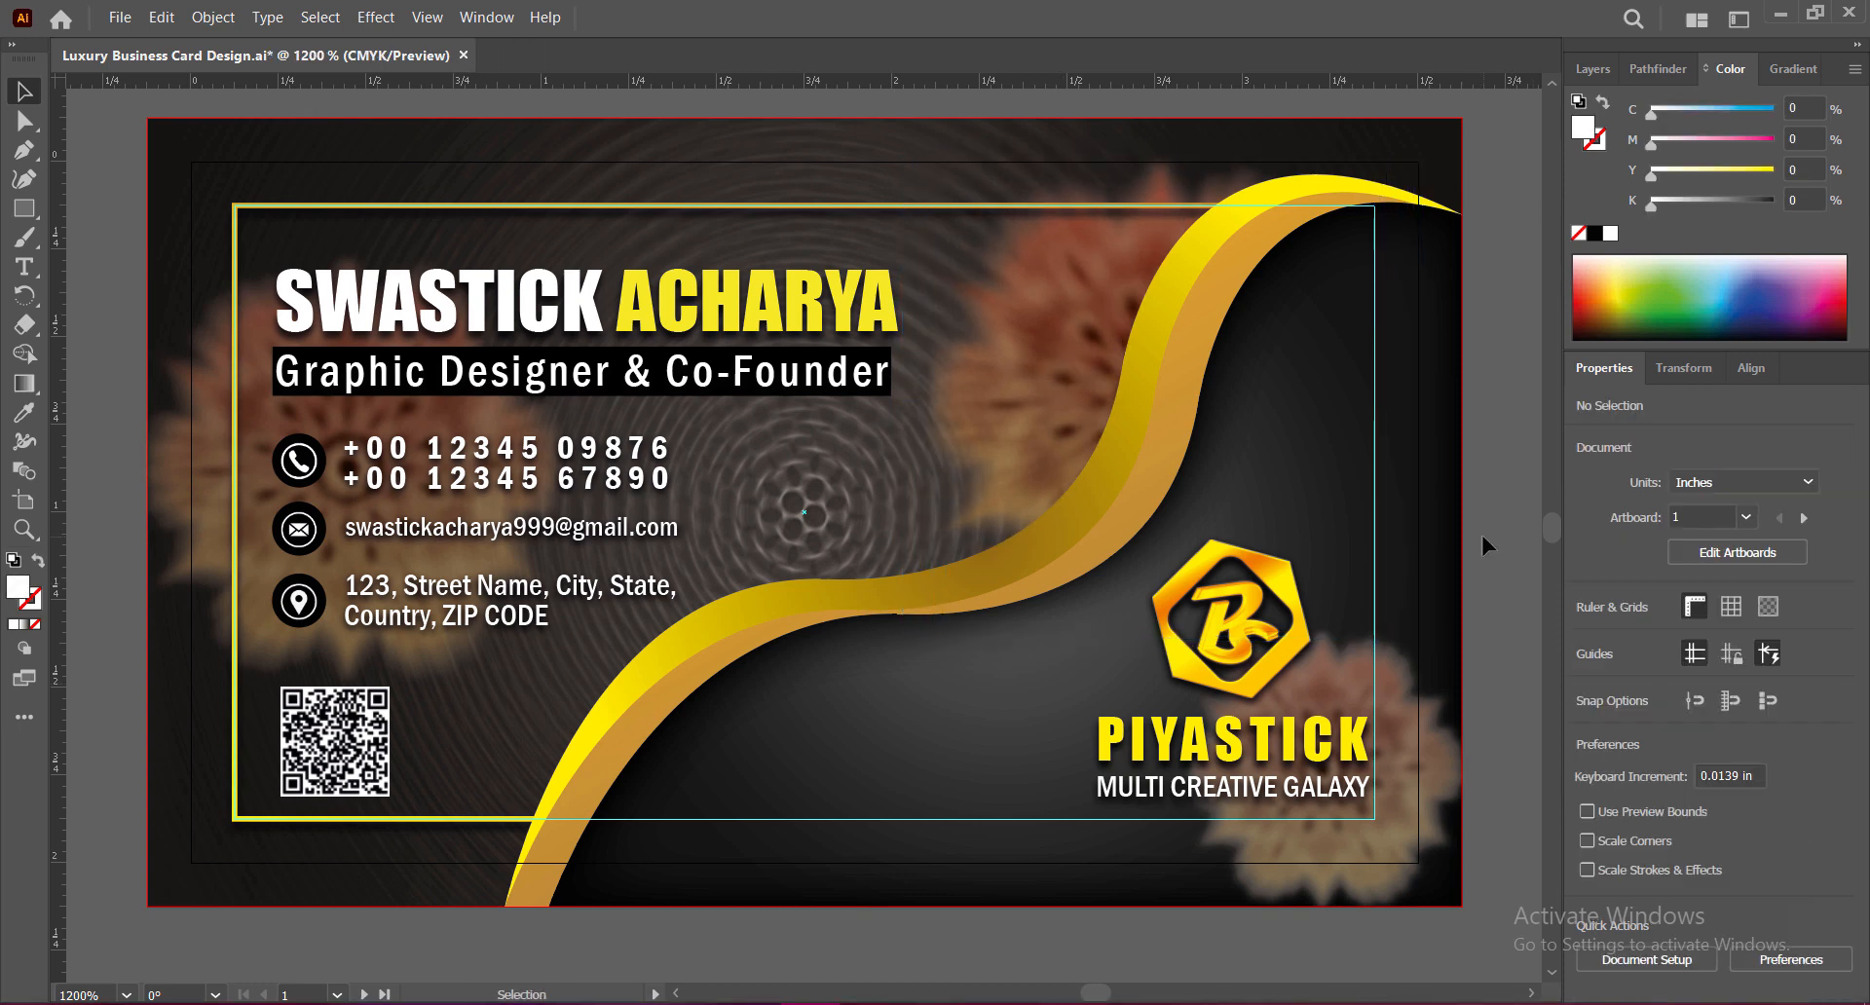
Step: Duplicate a flower below the wave and fade the copy to 33% opacity
drag(1325, 769, 1001, 847)
click(1699, 705)
text(33)
click(1085, 668)
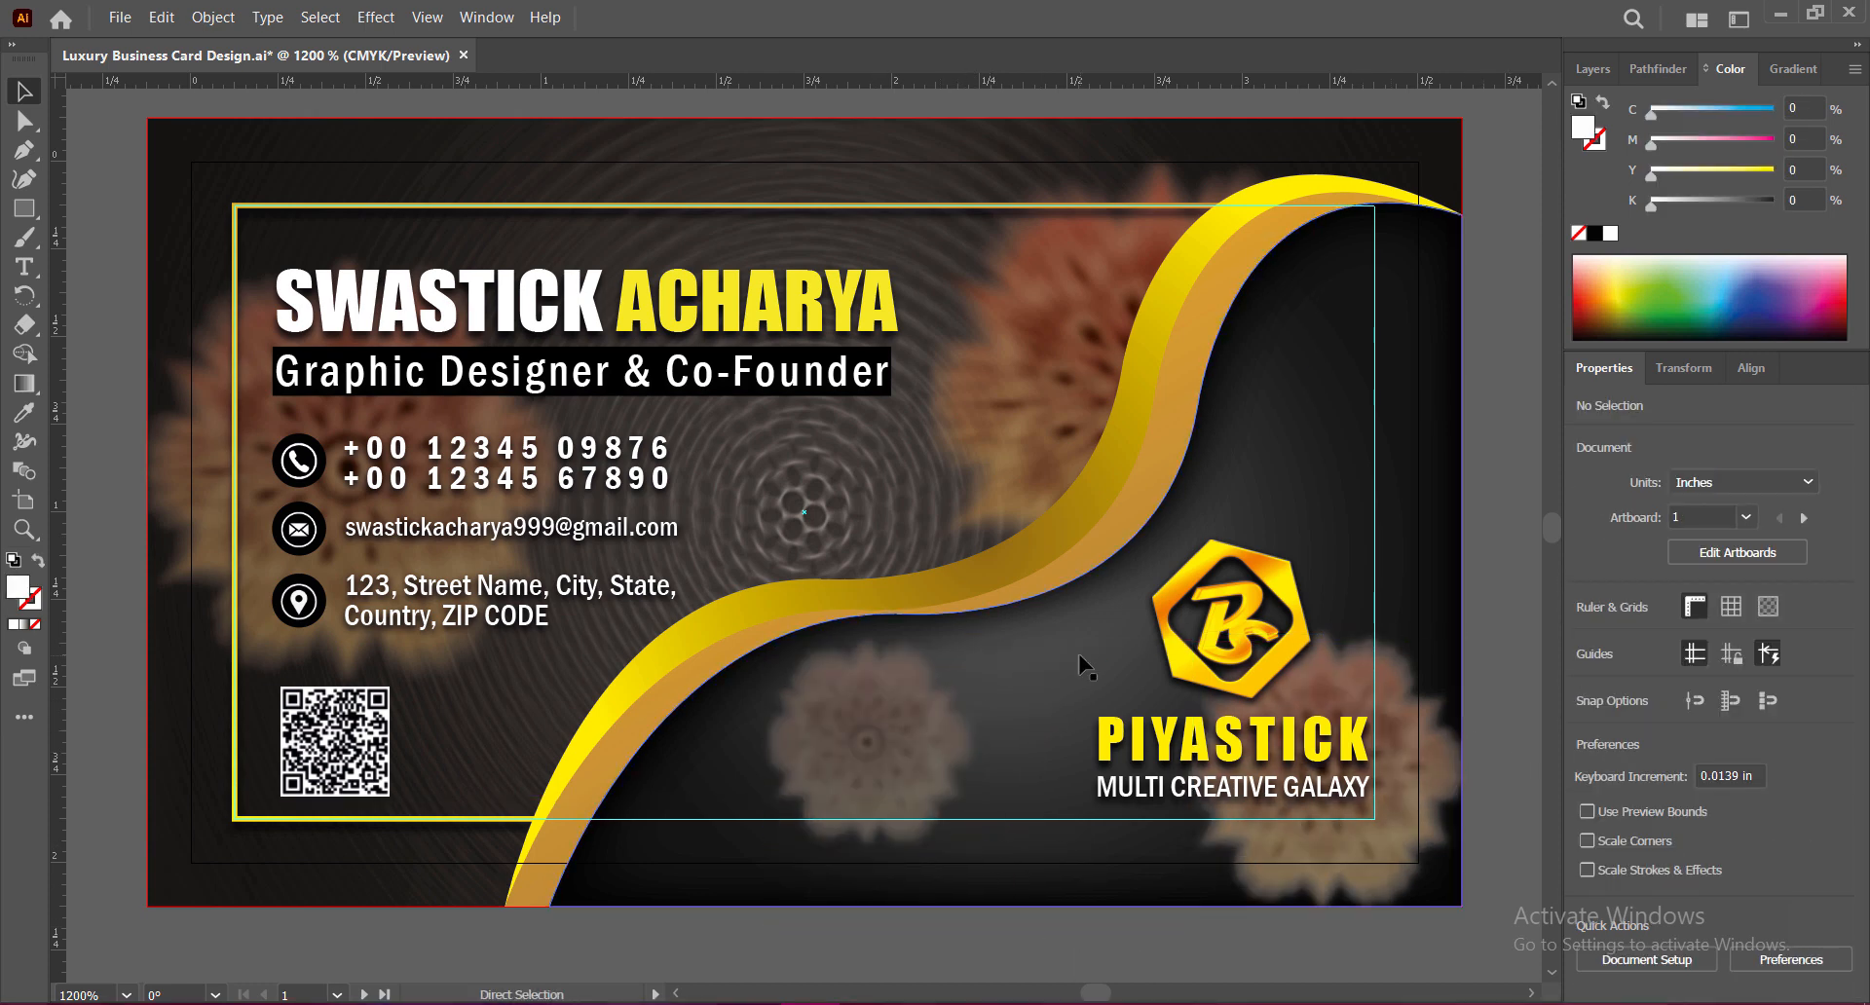
key(ctrl+minus)
drag(1301, 573, 996, 587)
click(499, 282)
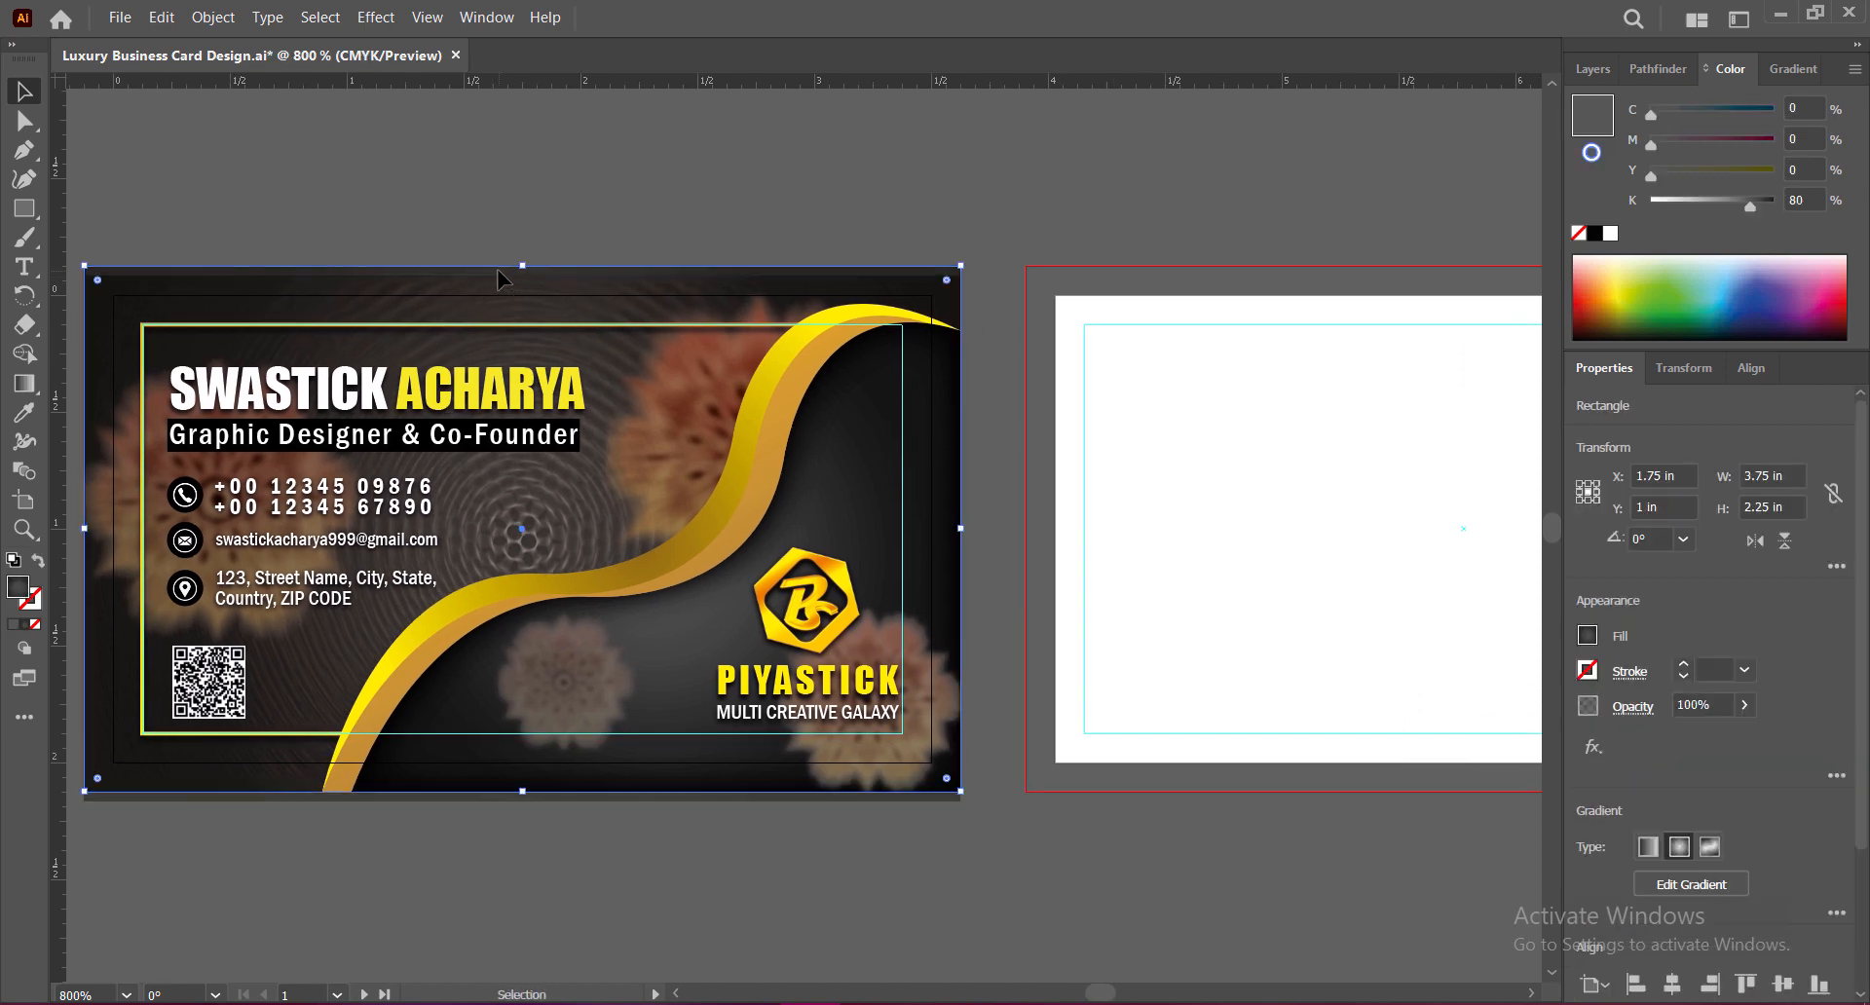
Step: Copy the dark background and ripple texture onto the back card, centring the ripple
drag(499, 280, 1272, 481)
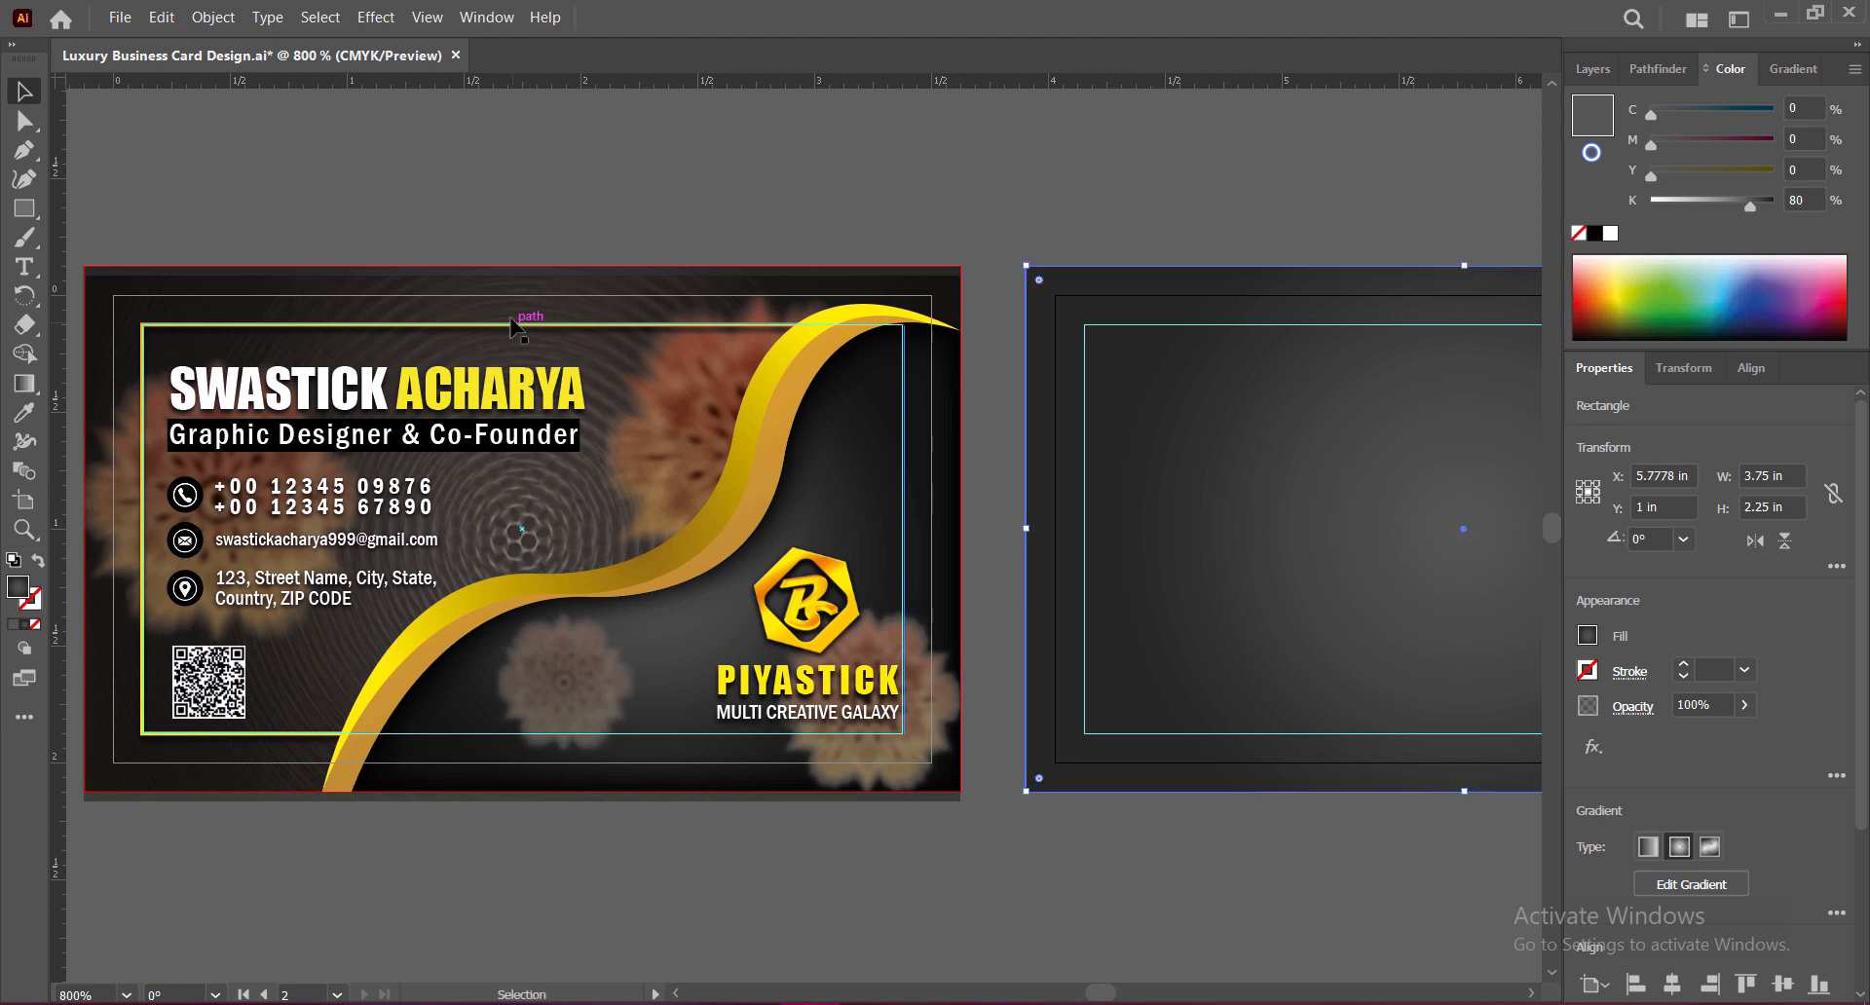
drag(704, 331, 1505, 442)
drag(1216, 489, 1291, 430)
click(538, 297)
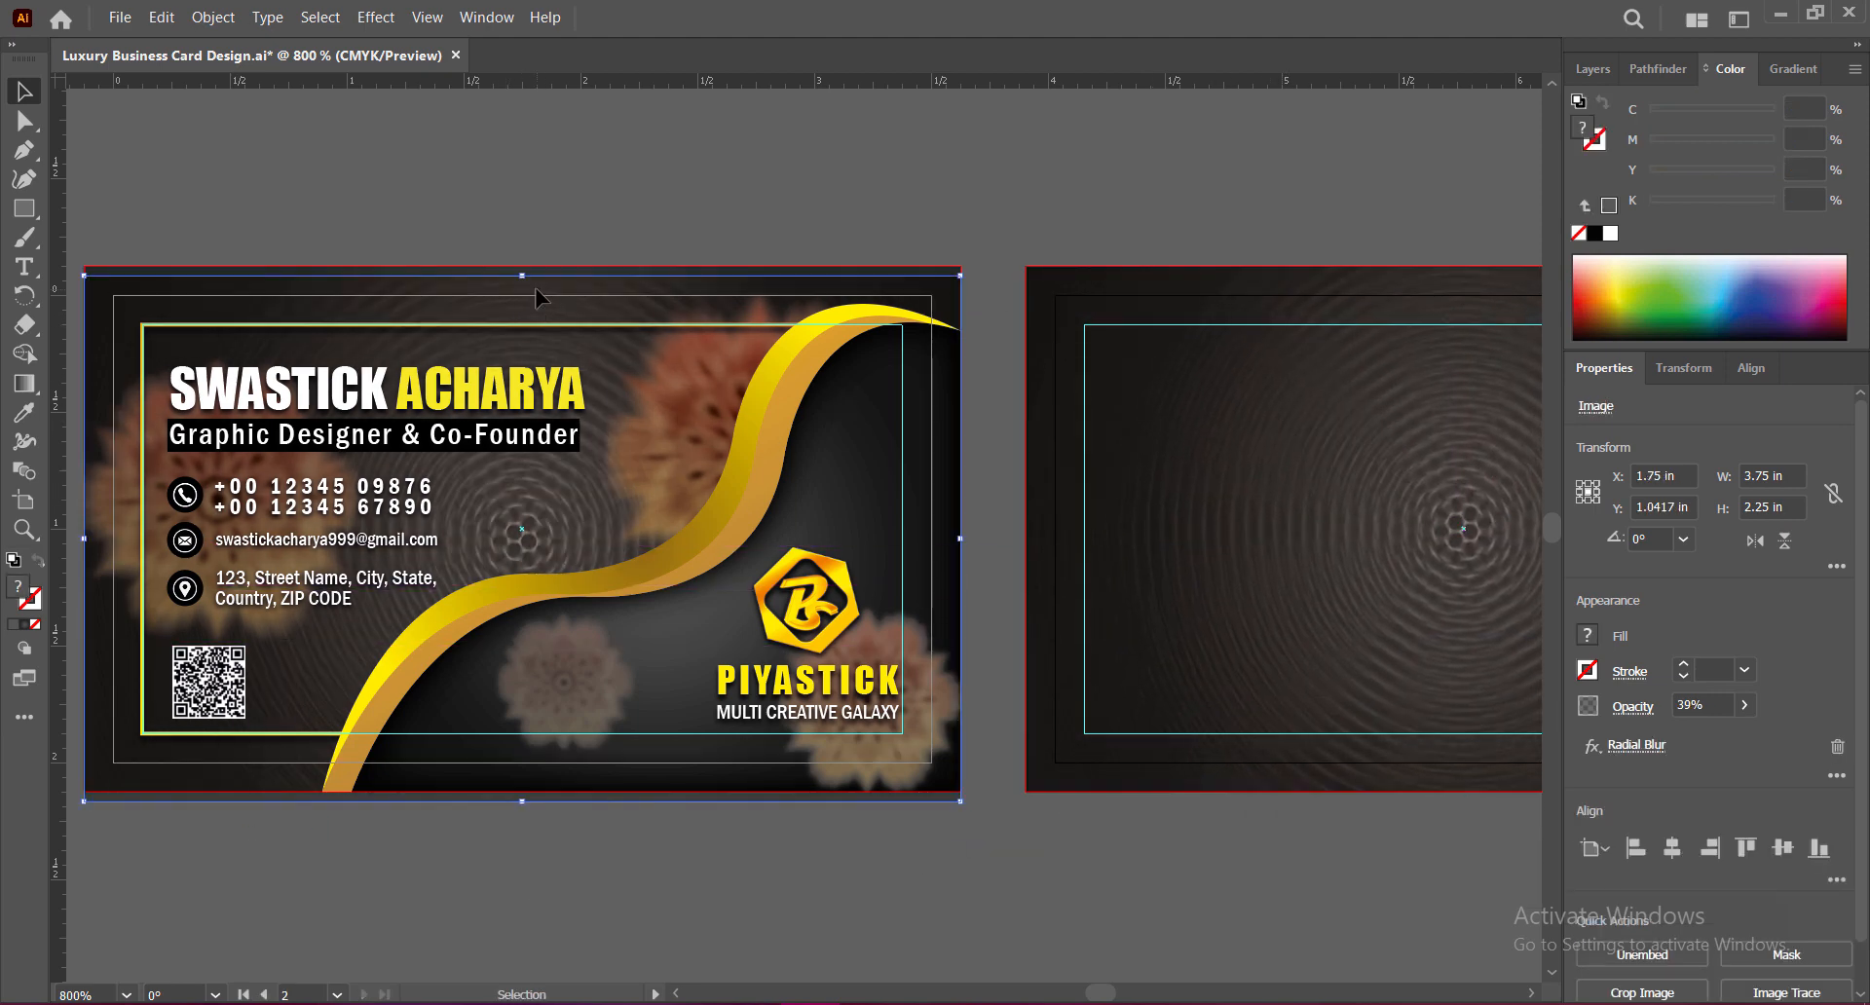
key(Up)
key(Up)
key(Up)
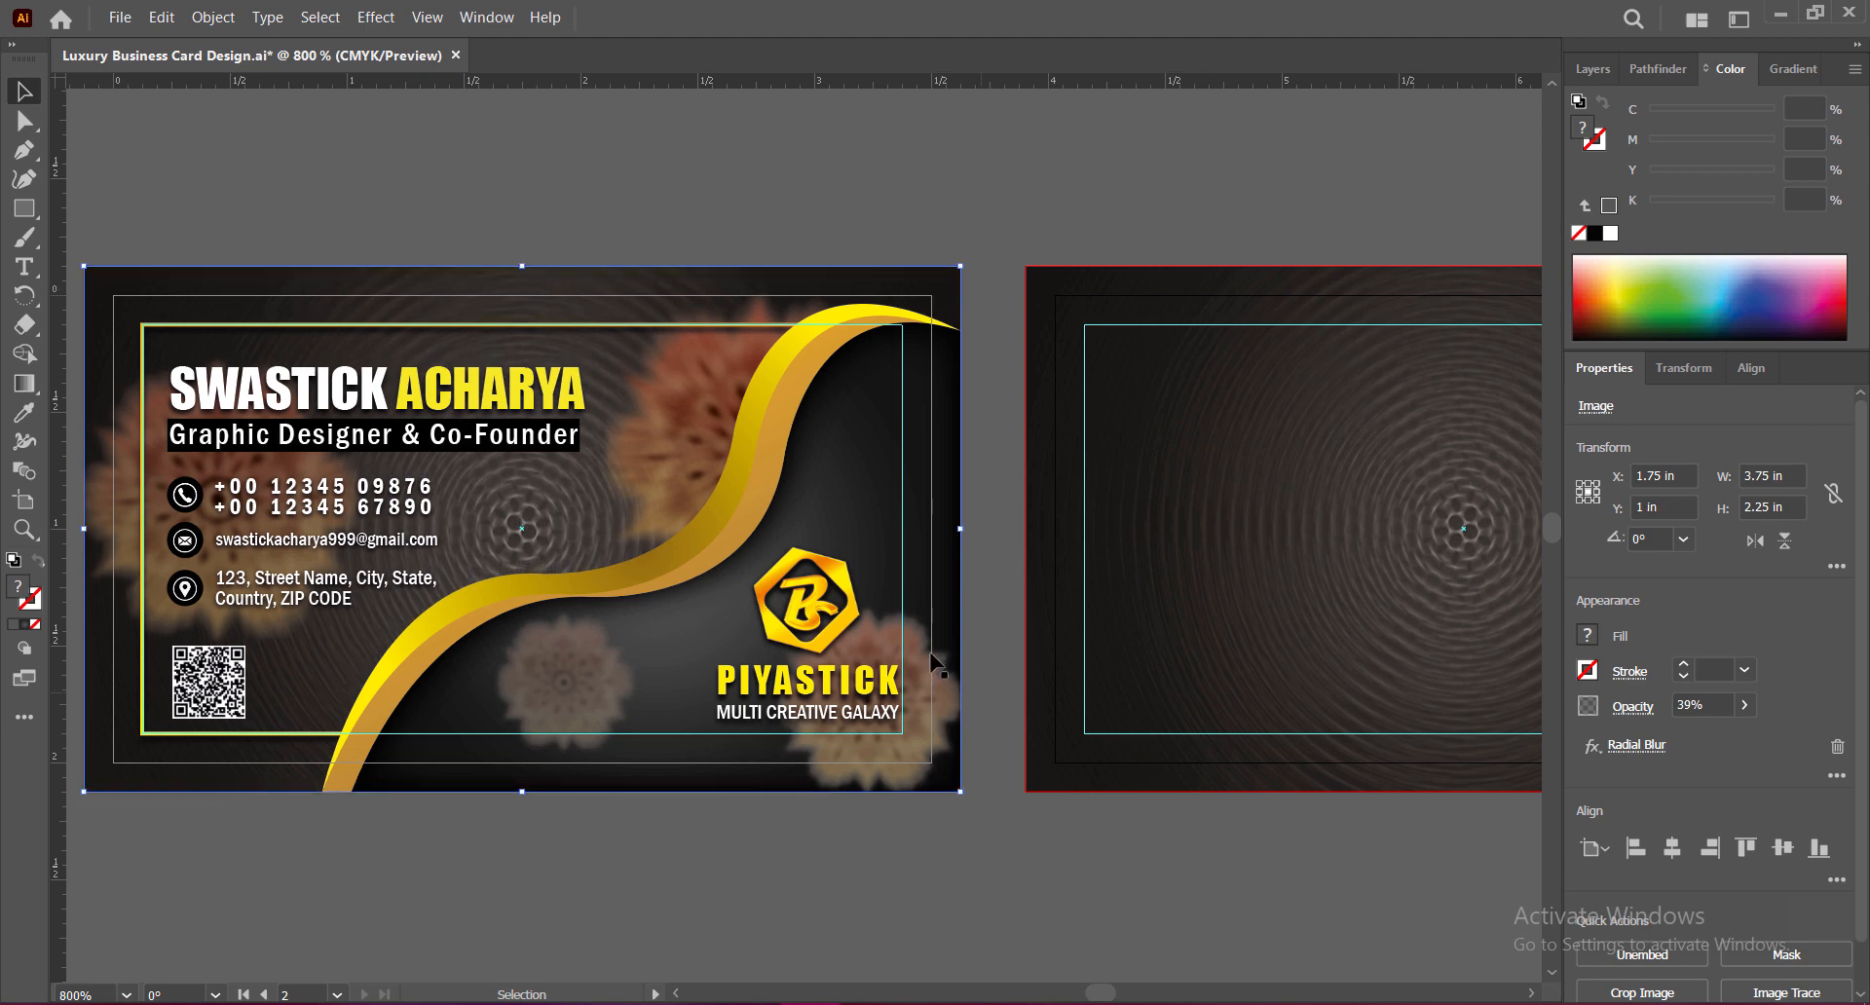
Step: Bring both cards into view and save the business card file
drag(907, 865, 817, 854)
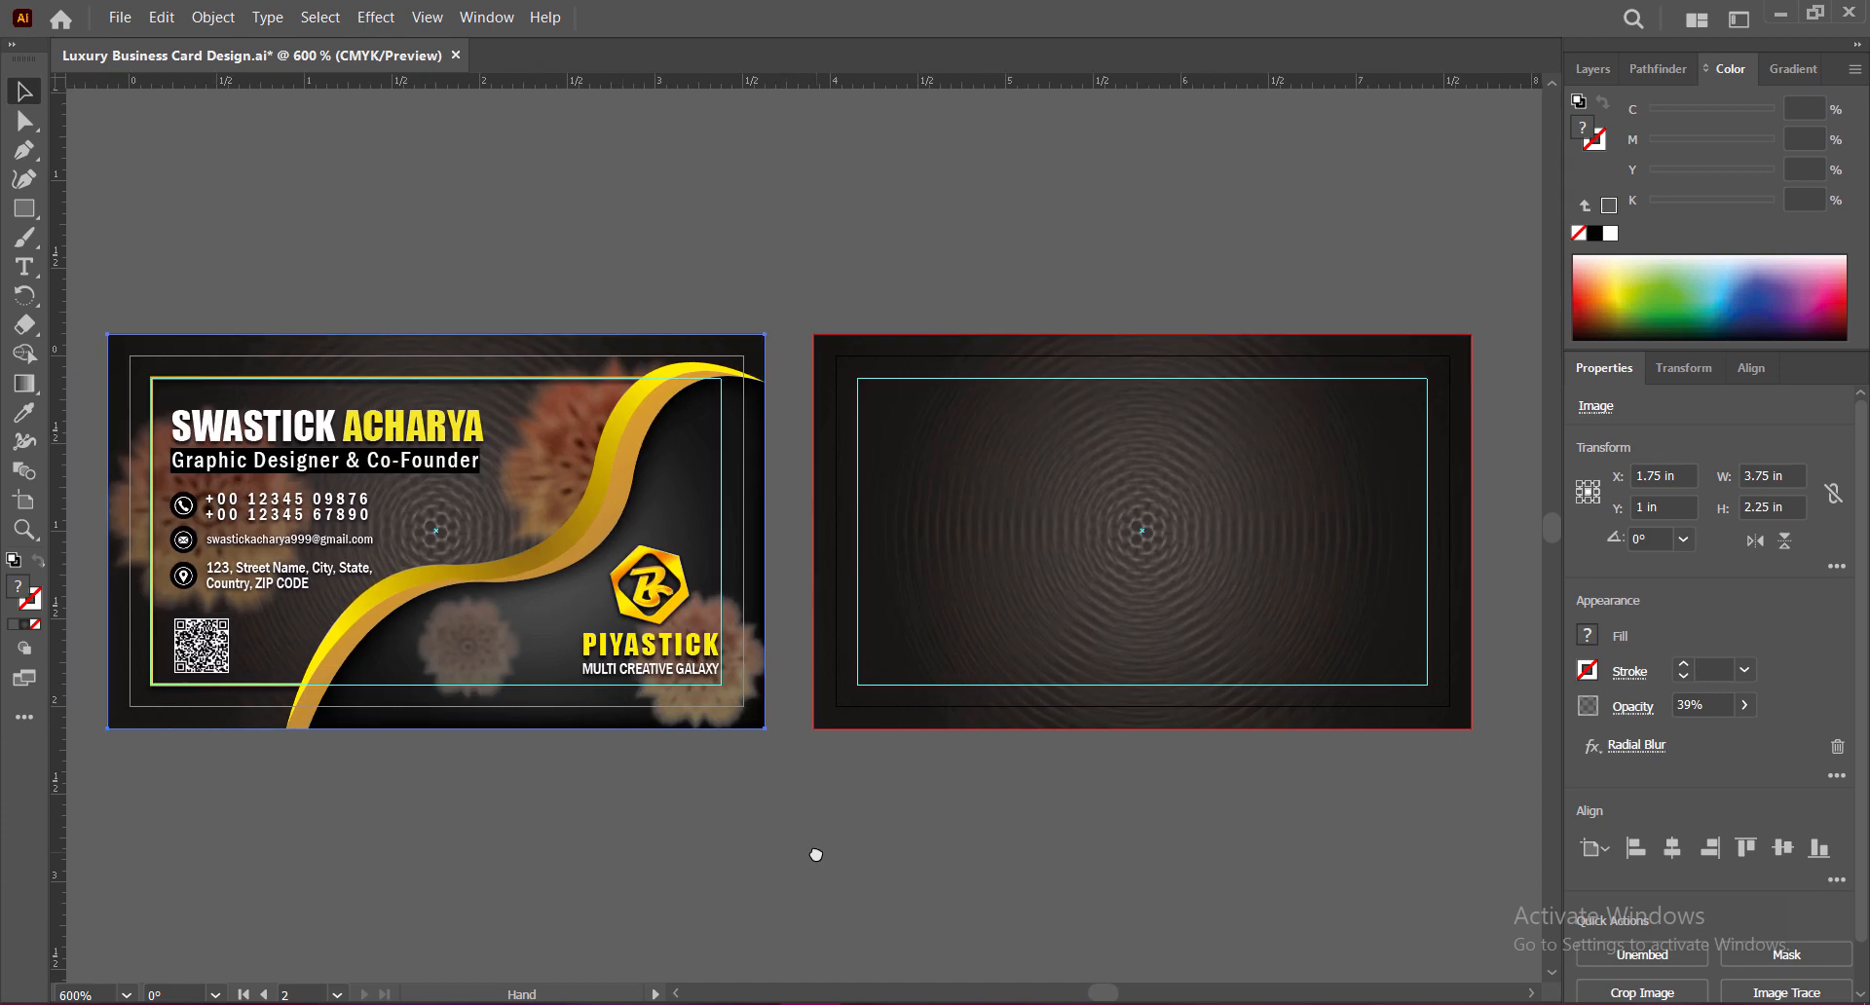
click(686, 511)
key(ctrl+s)
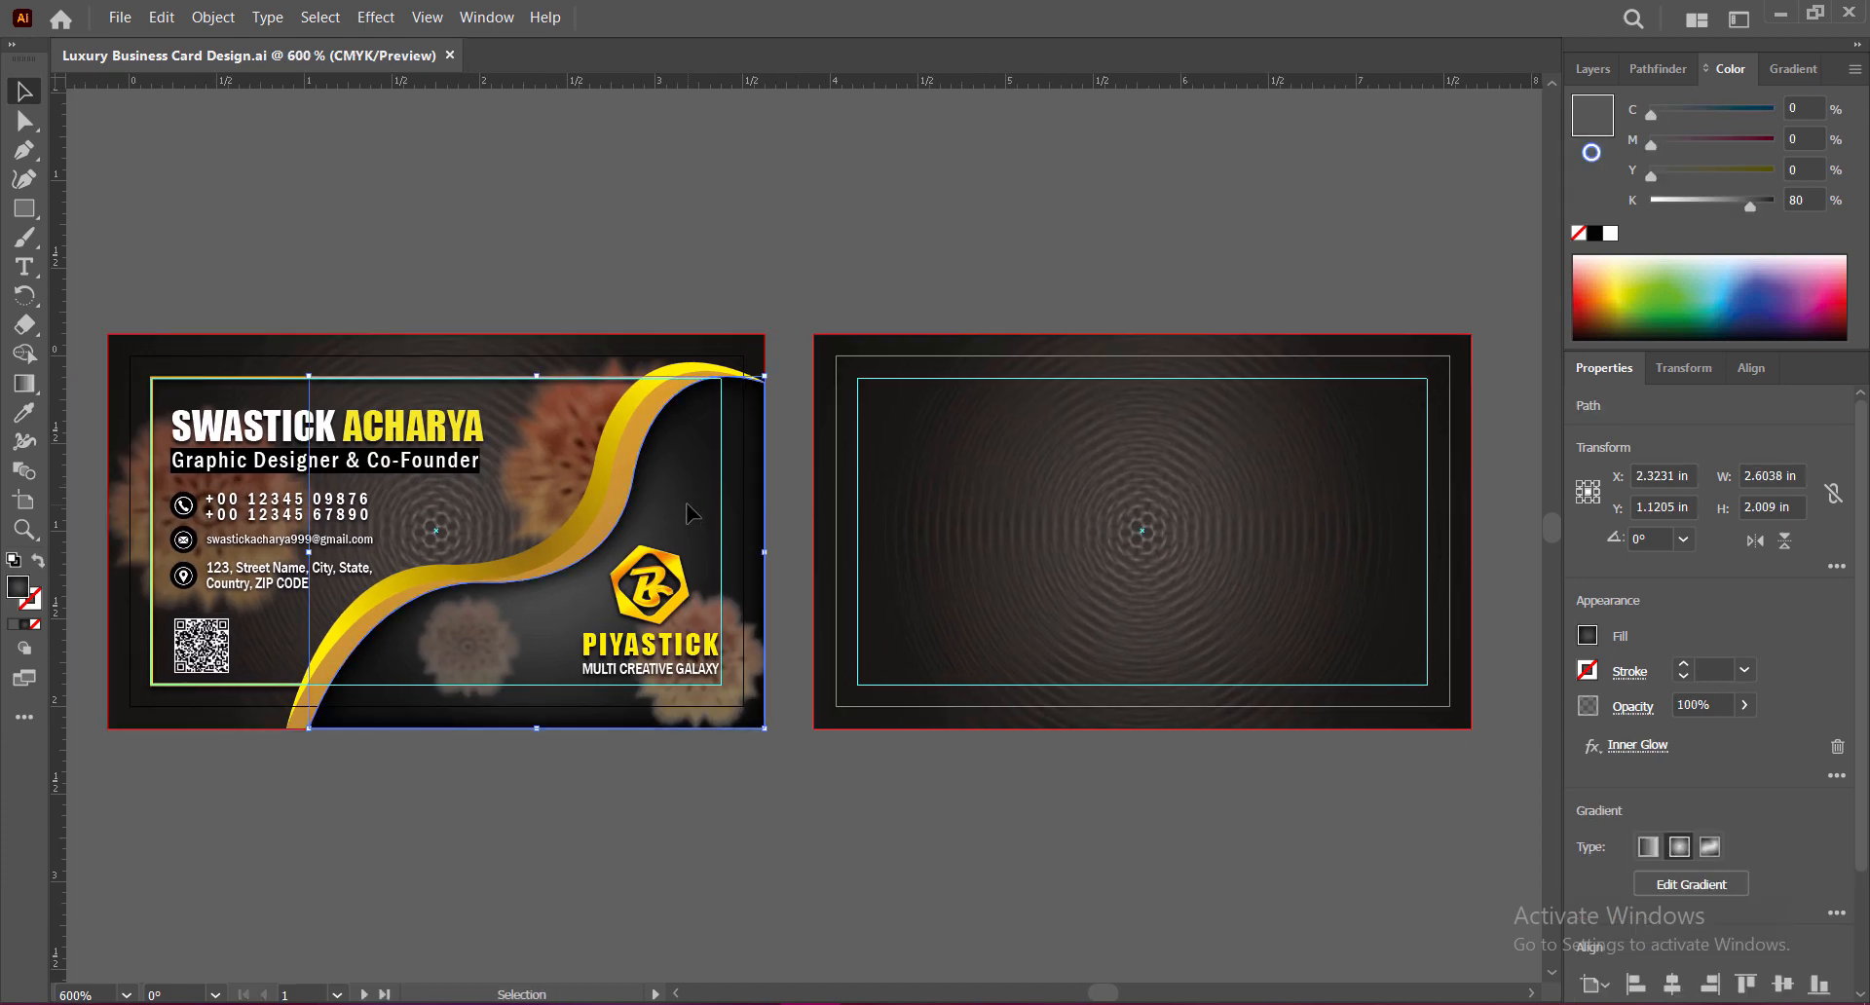
Step: Copy the gold wave group onto the back card and rotate it a quarter turn
shift+click(589, 531)
shift+click(587, 520)
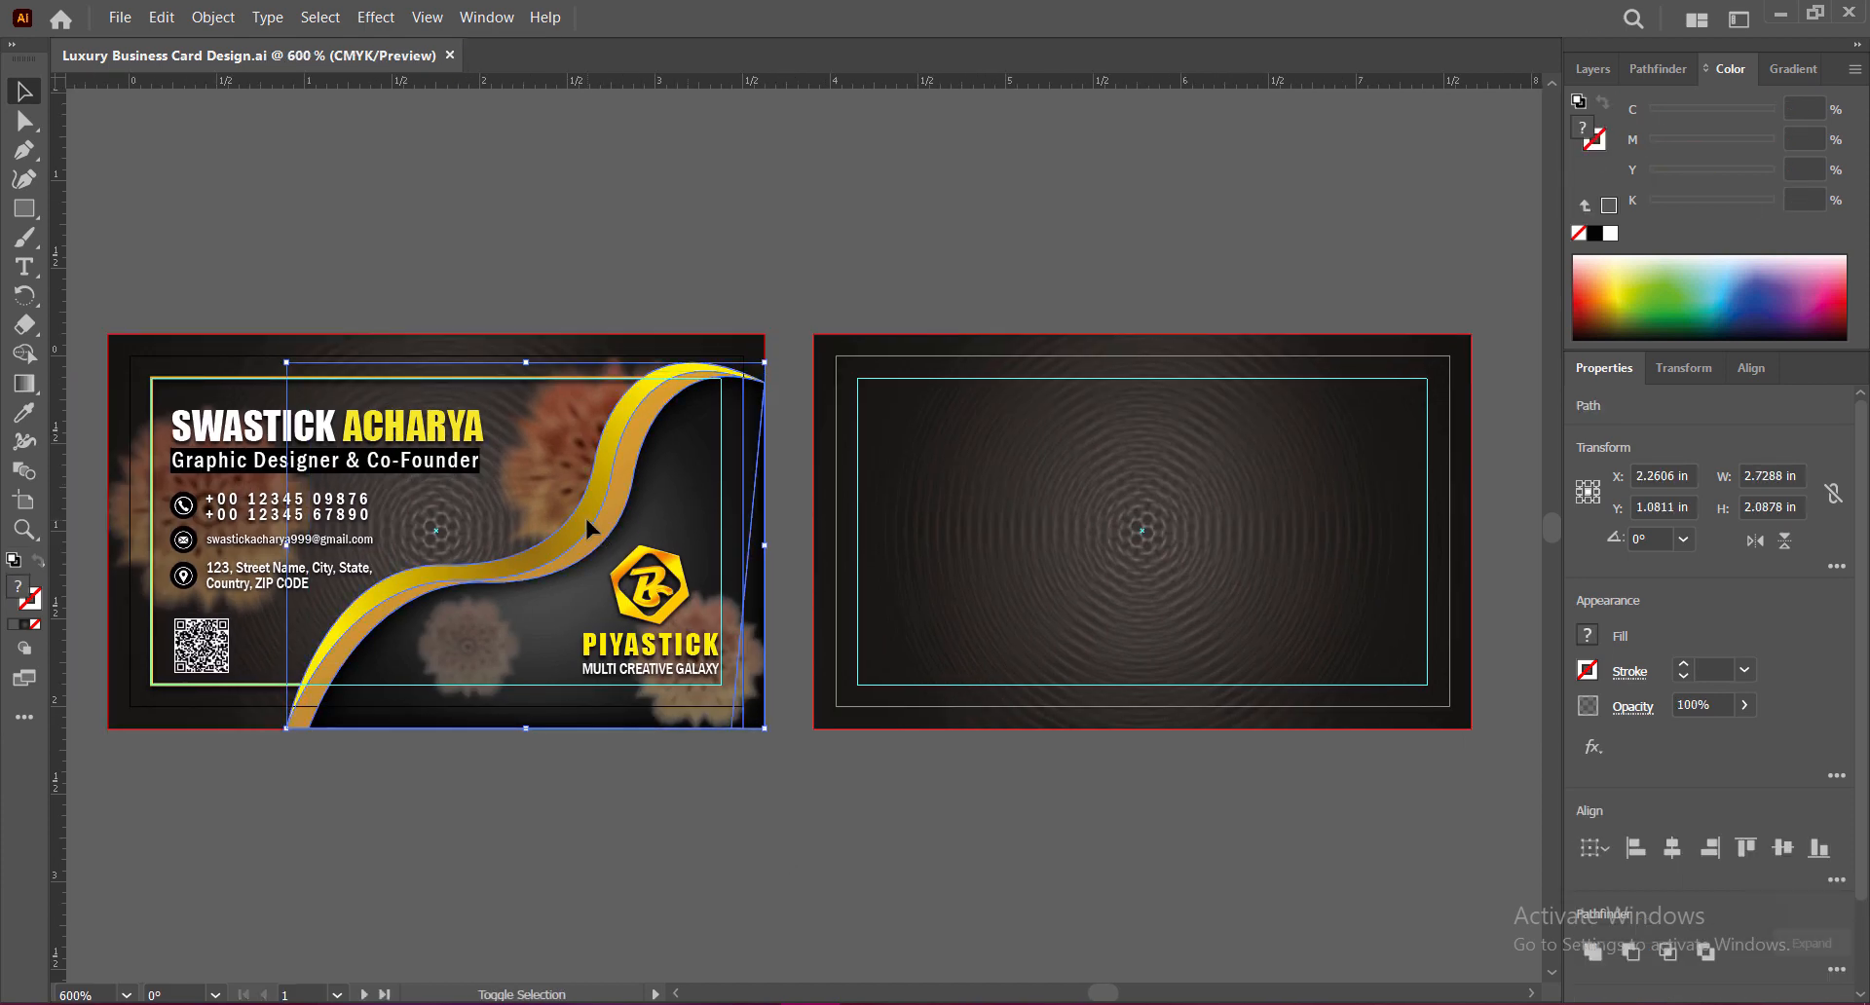
alt+drag(631, 539, 1176, 533)
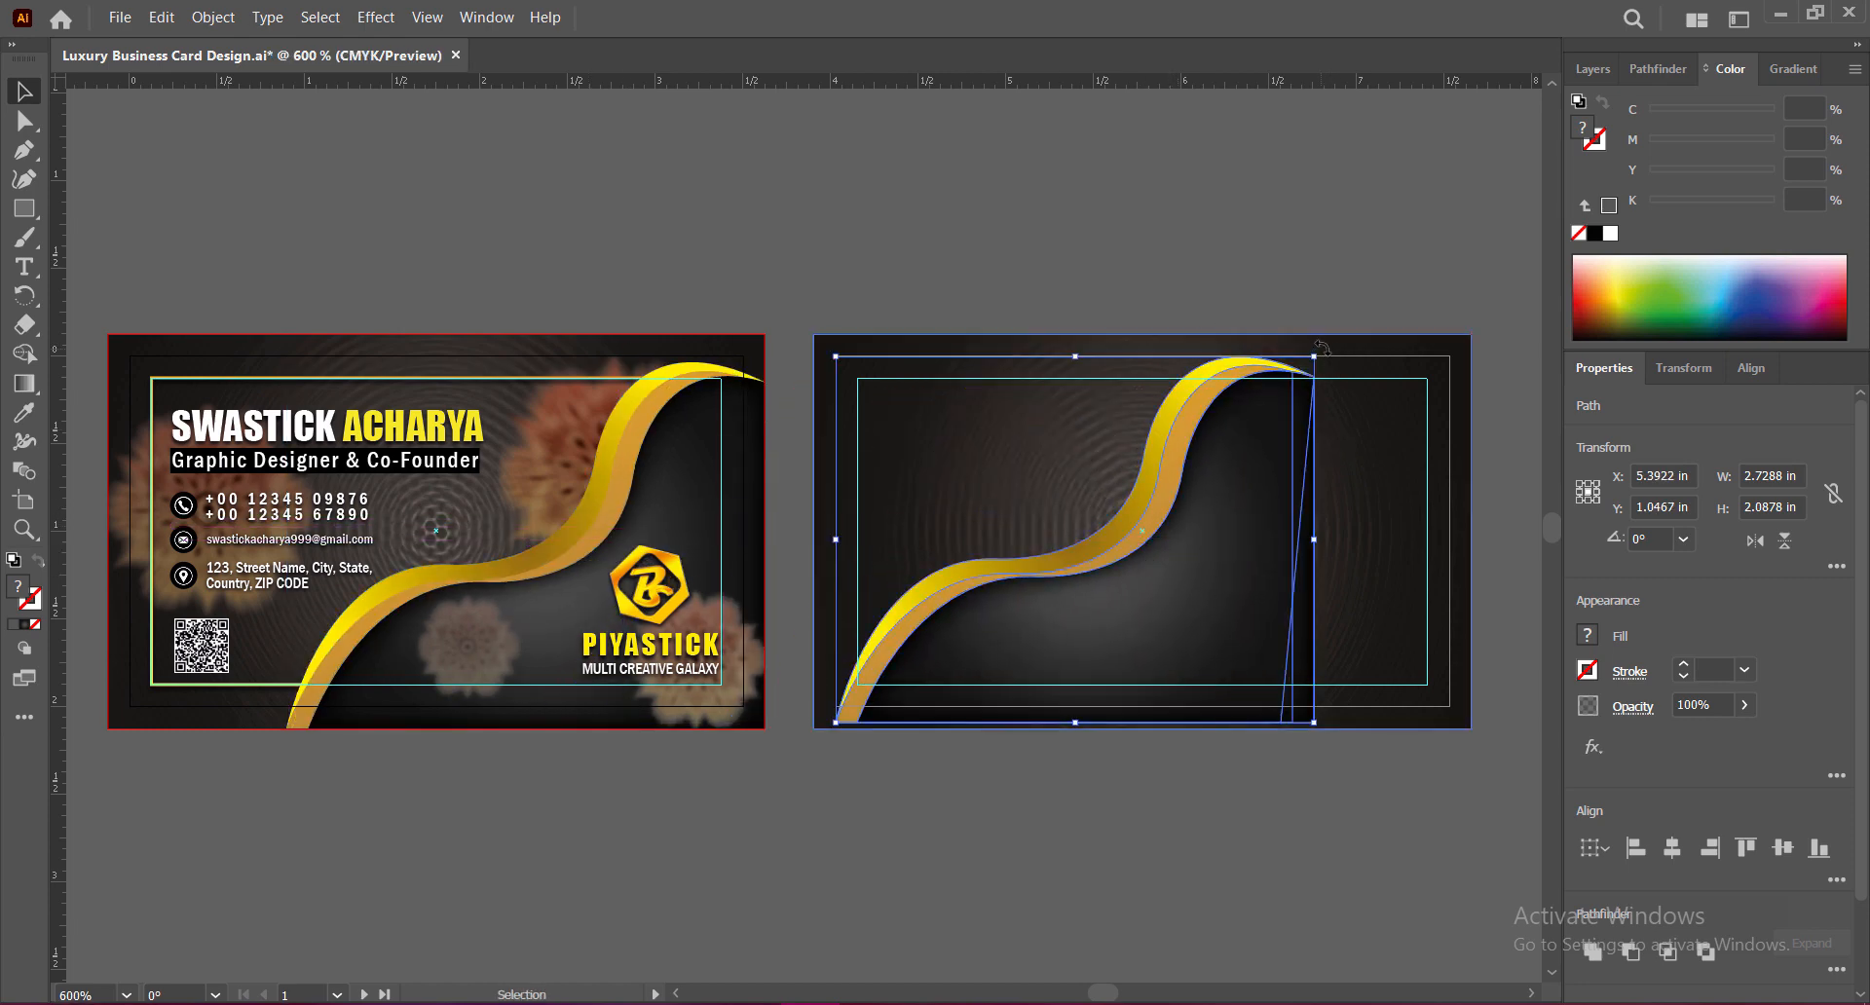
drag(1322, 347, 1293, 782)
drag(1004, 591, 944, 569)
scroll(942, 543, up, 1)
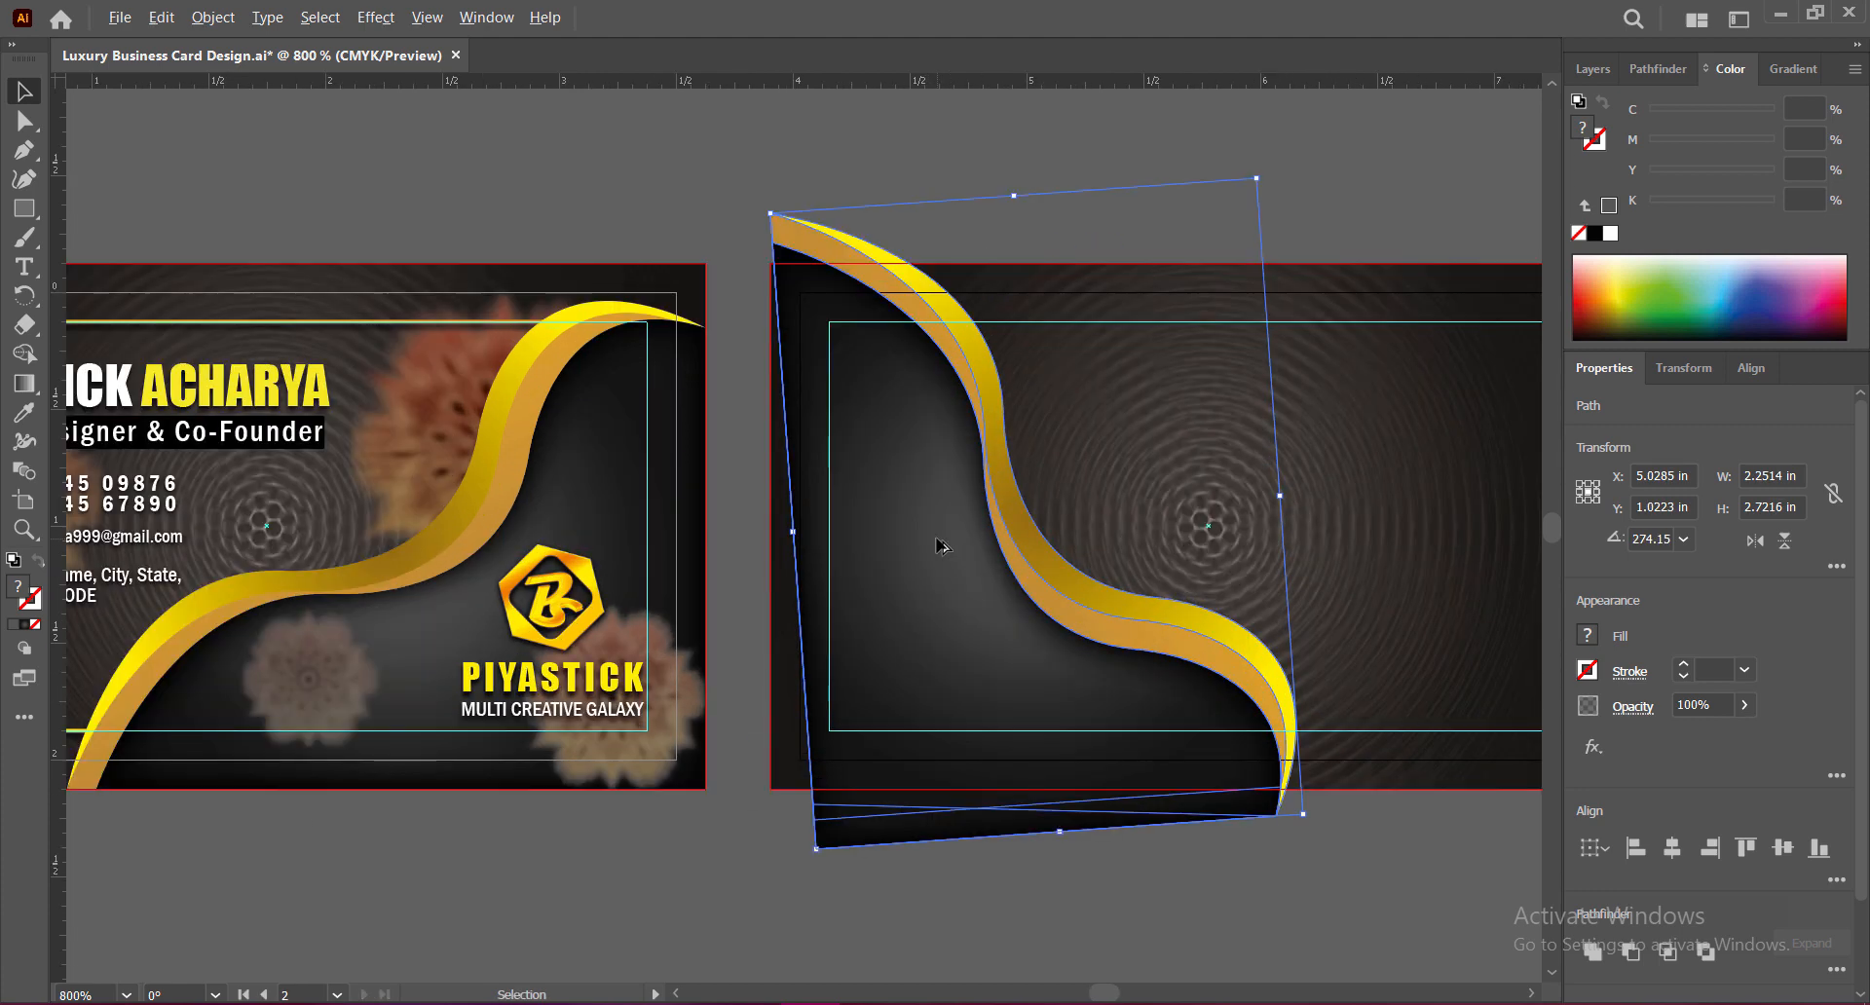
Step: Set the wave to exactly 270° and stretch it edge to edge across the back card
drag(1060, 831, 1056, 774)
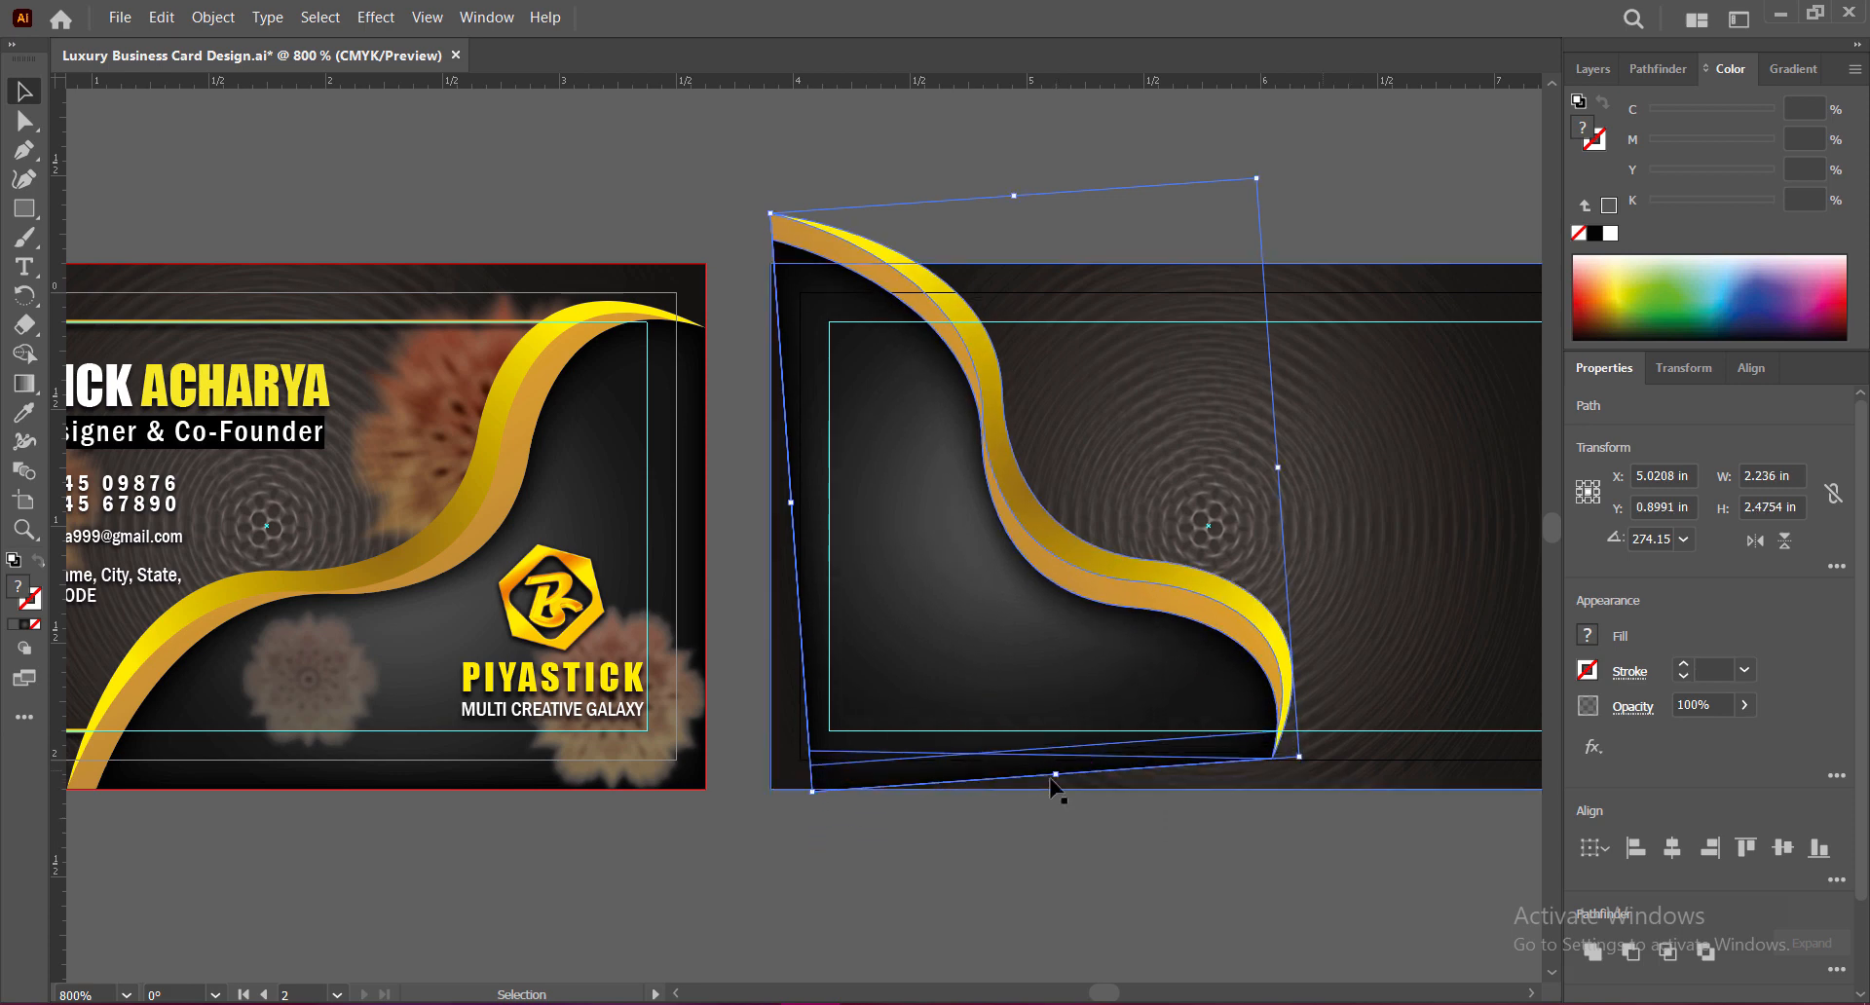
drag(1014, 196, 1013, 245)
drag(1276, 223, 1294, 242)
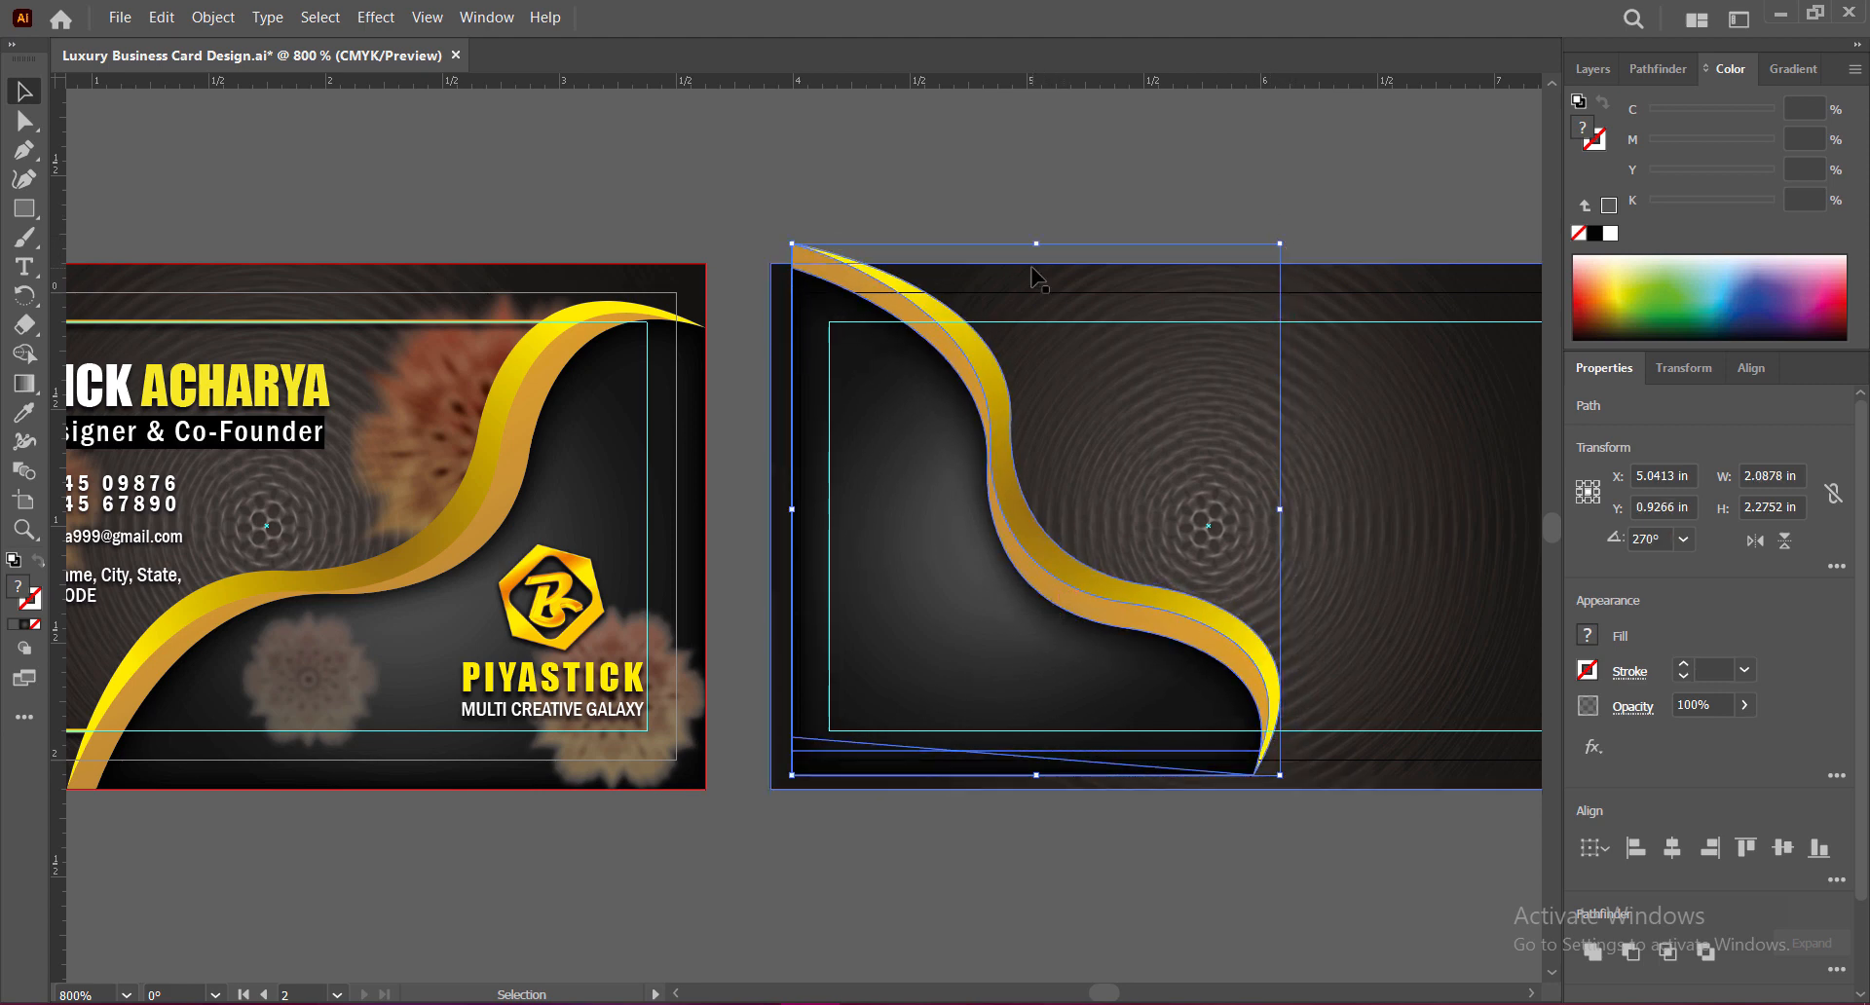
drag(1035, 244, 1036, 263)
drag(1035, 775, 1035, 789)
drag(792, 526, 770, 528)
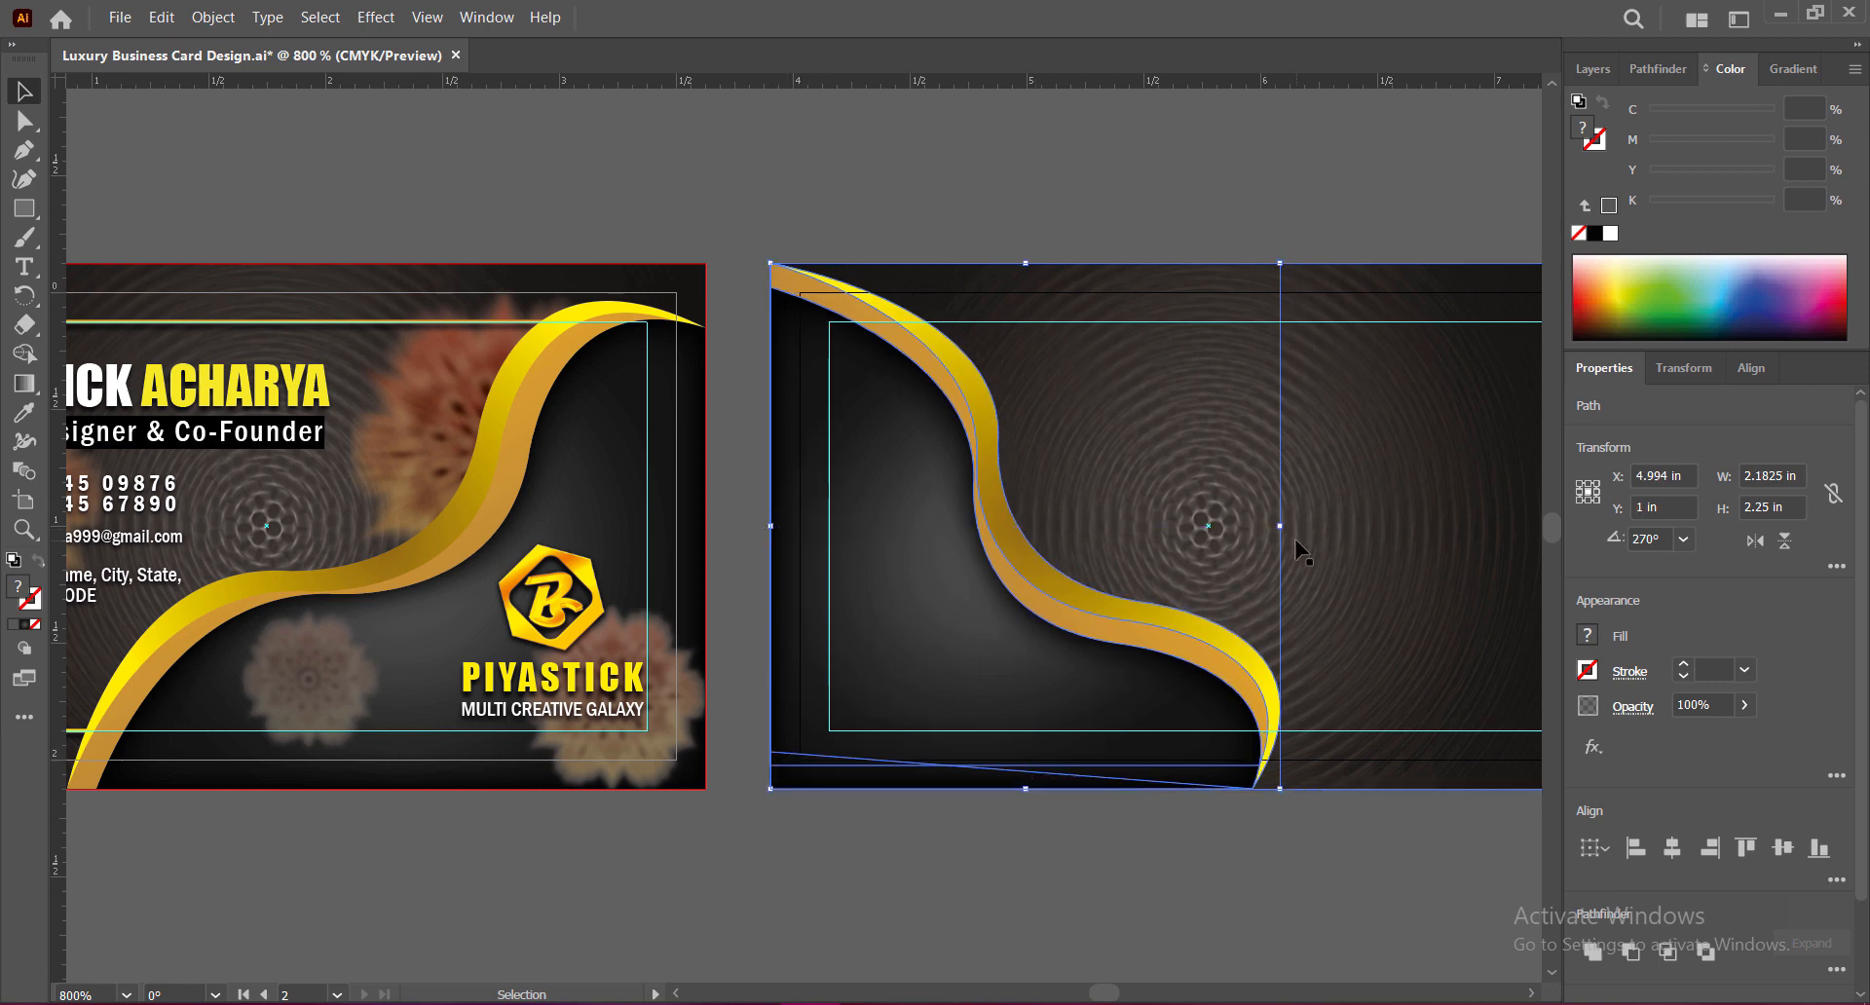
drag(1320, 653, 1159, 656)
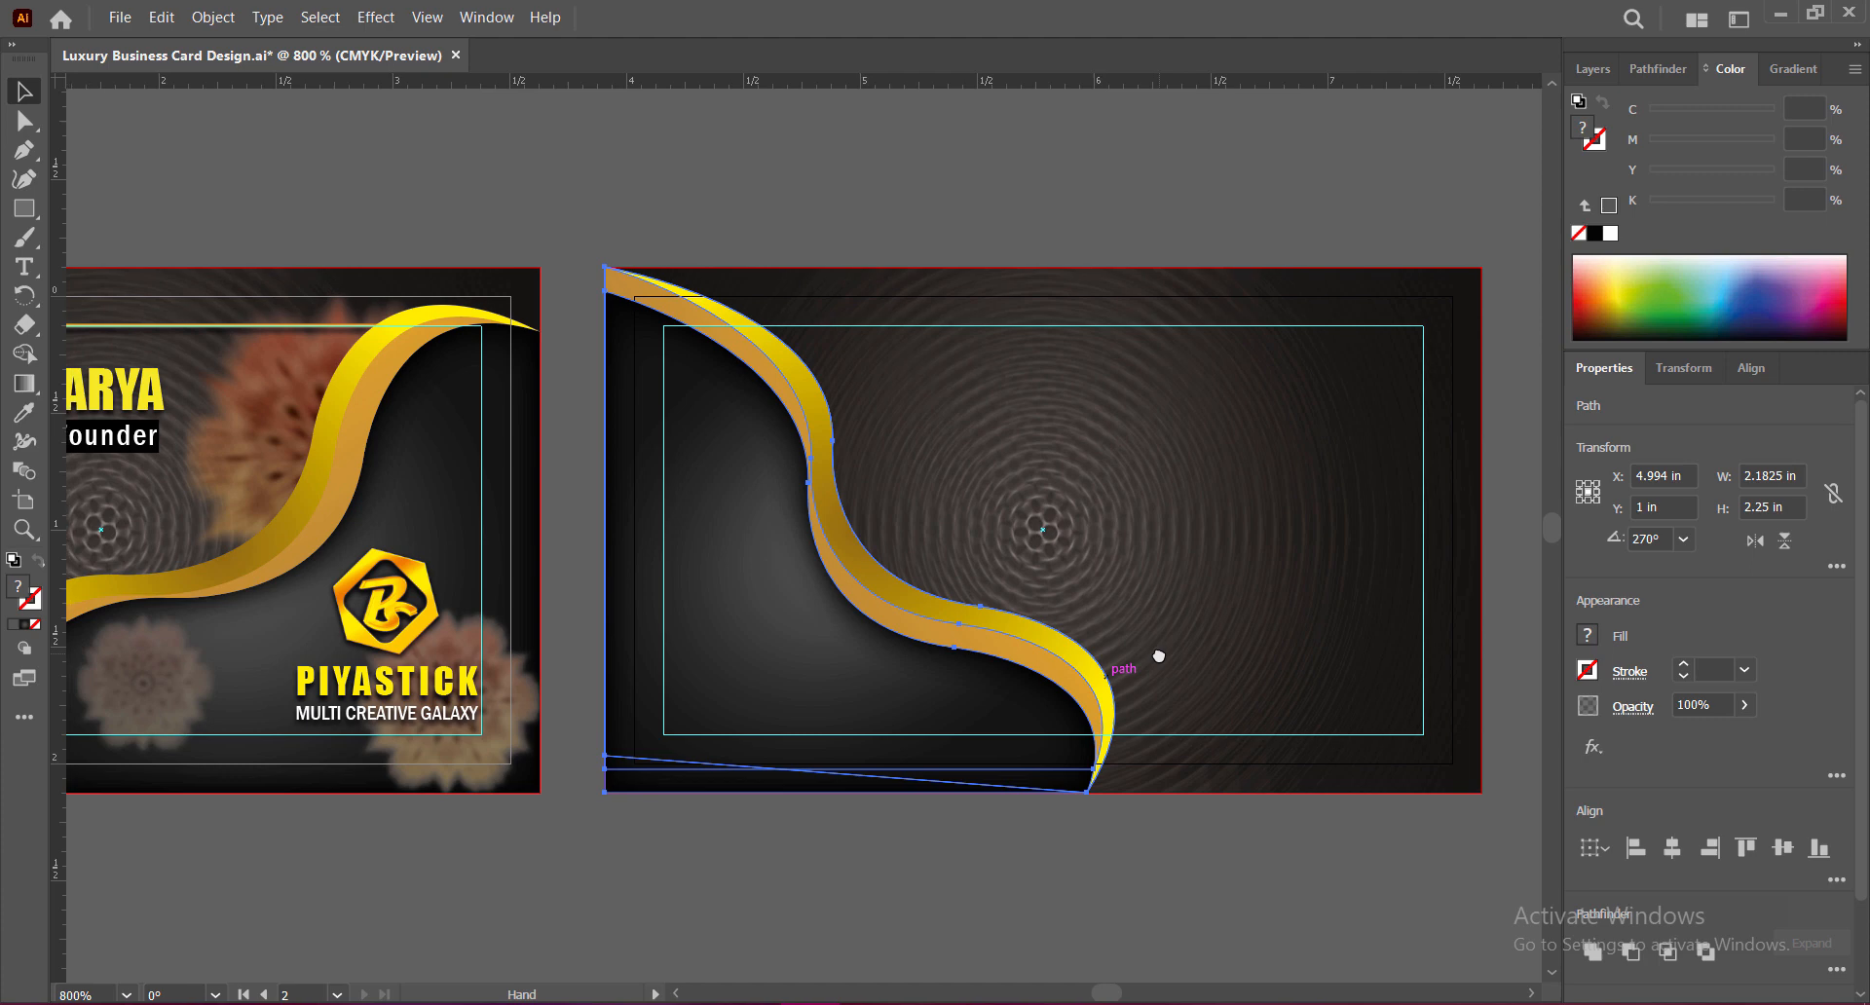
drag(1113, 531, 1425, 536)
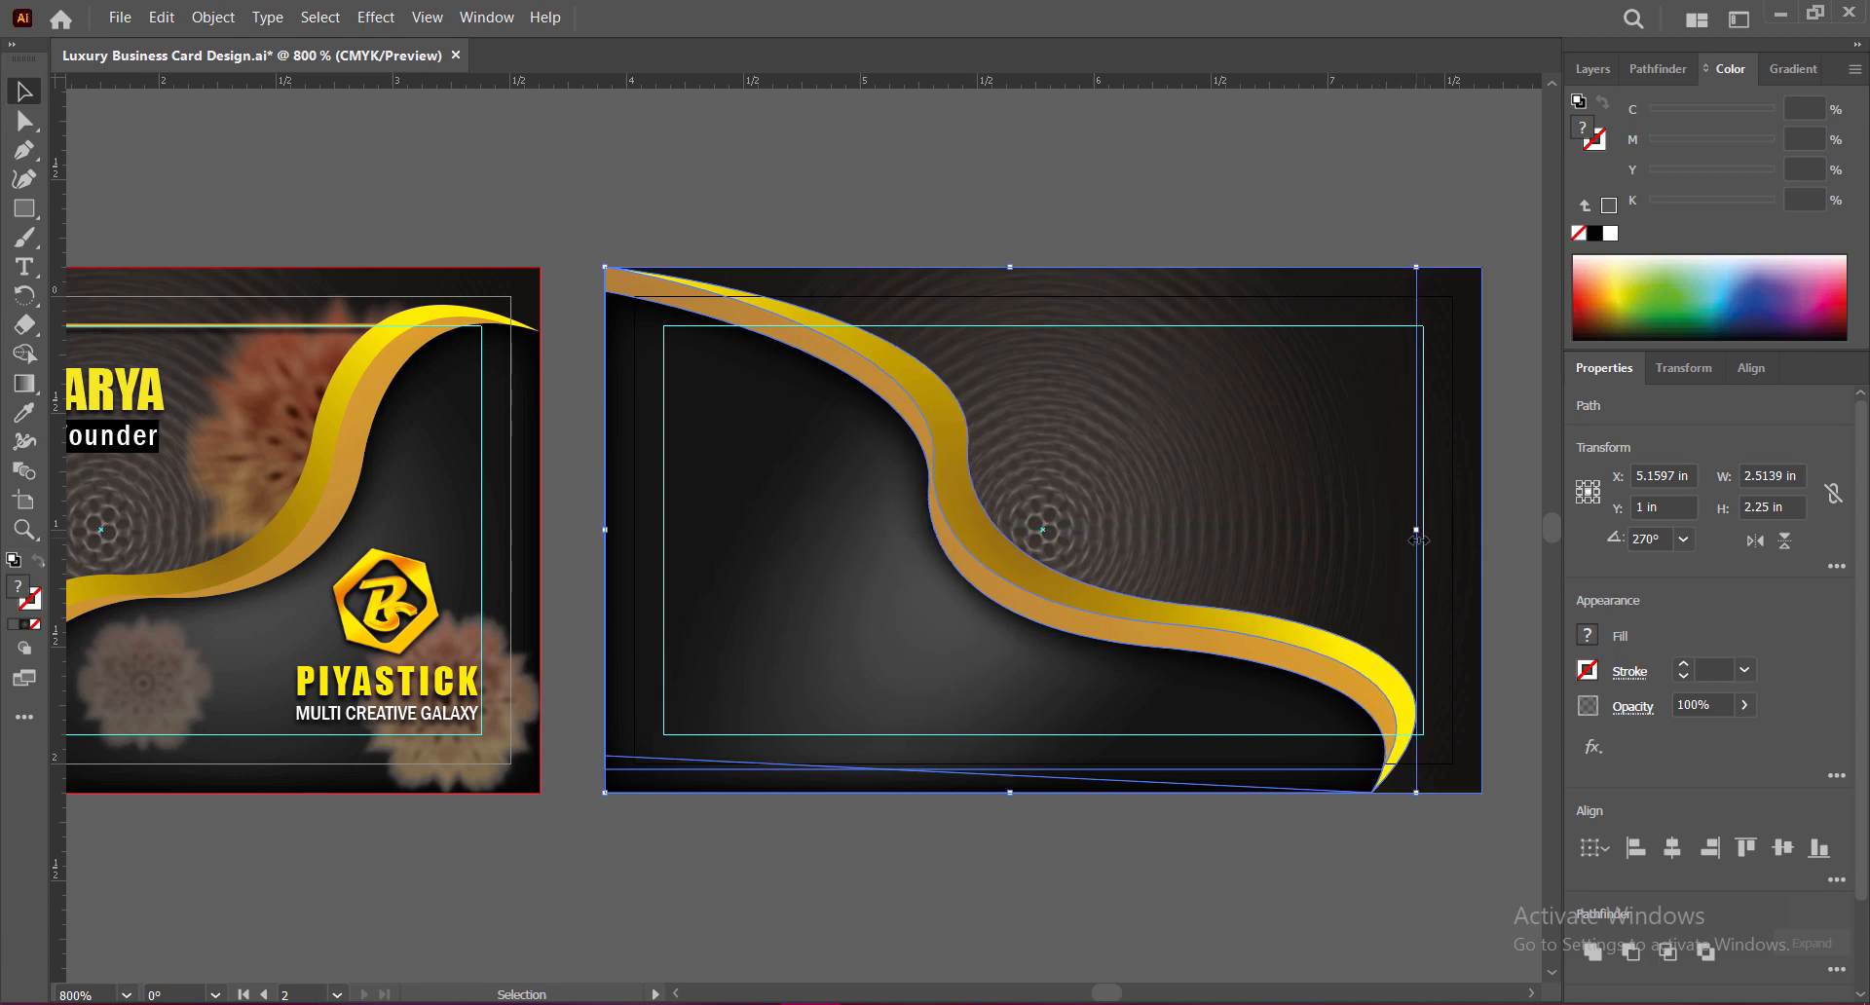
click(1189, 851)
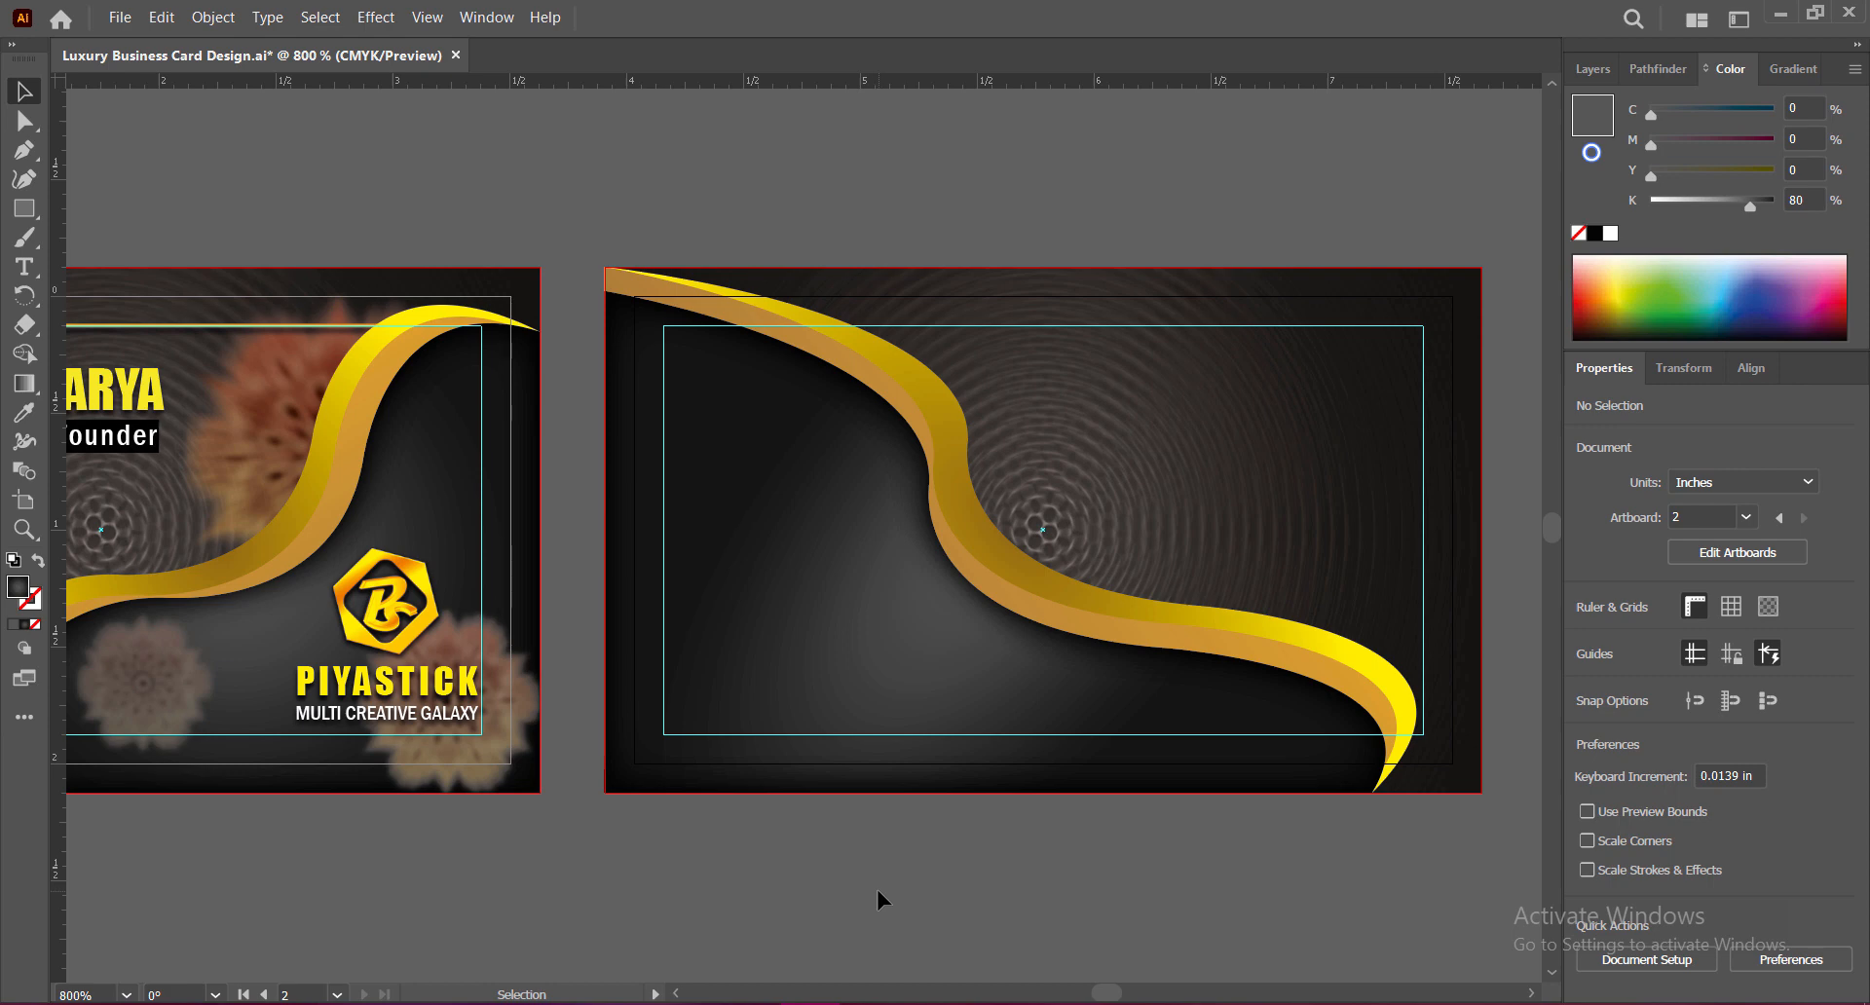
Step: Pull the upper direction handle at the dark shape's bend to reshape the curve
click(878, 648)
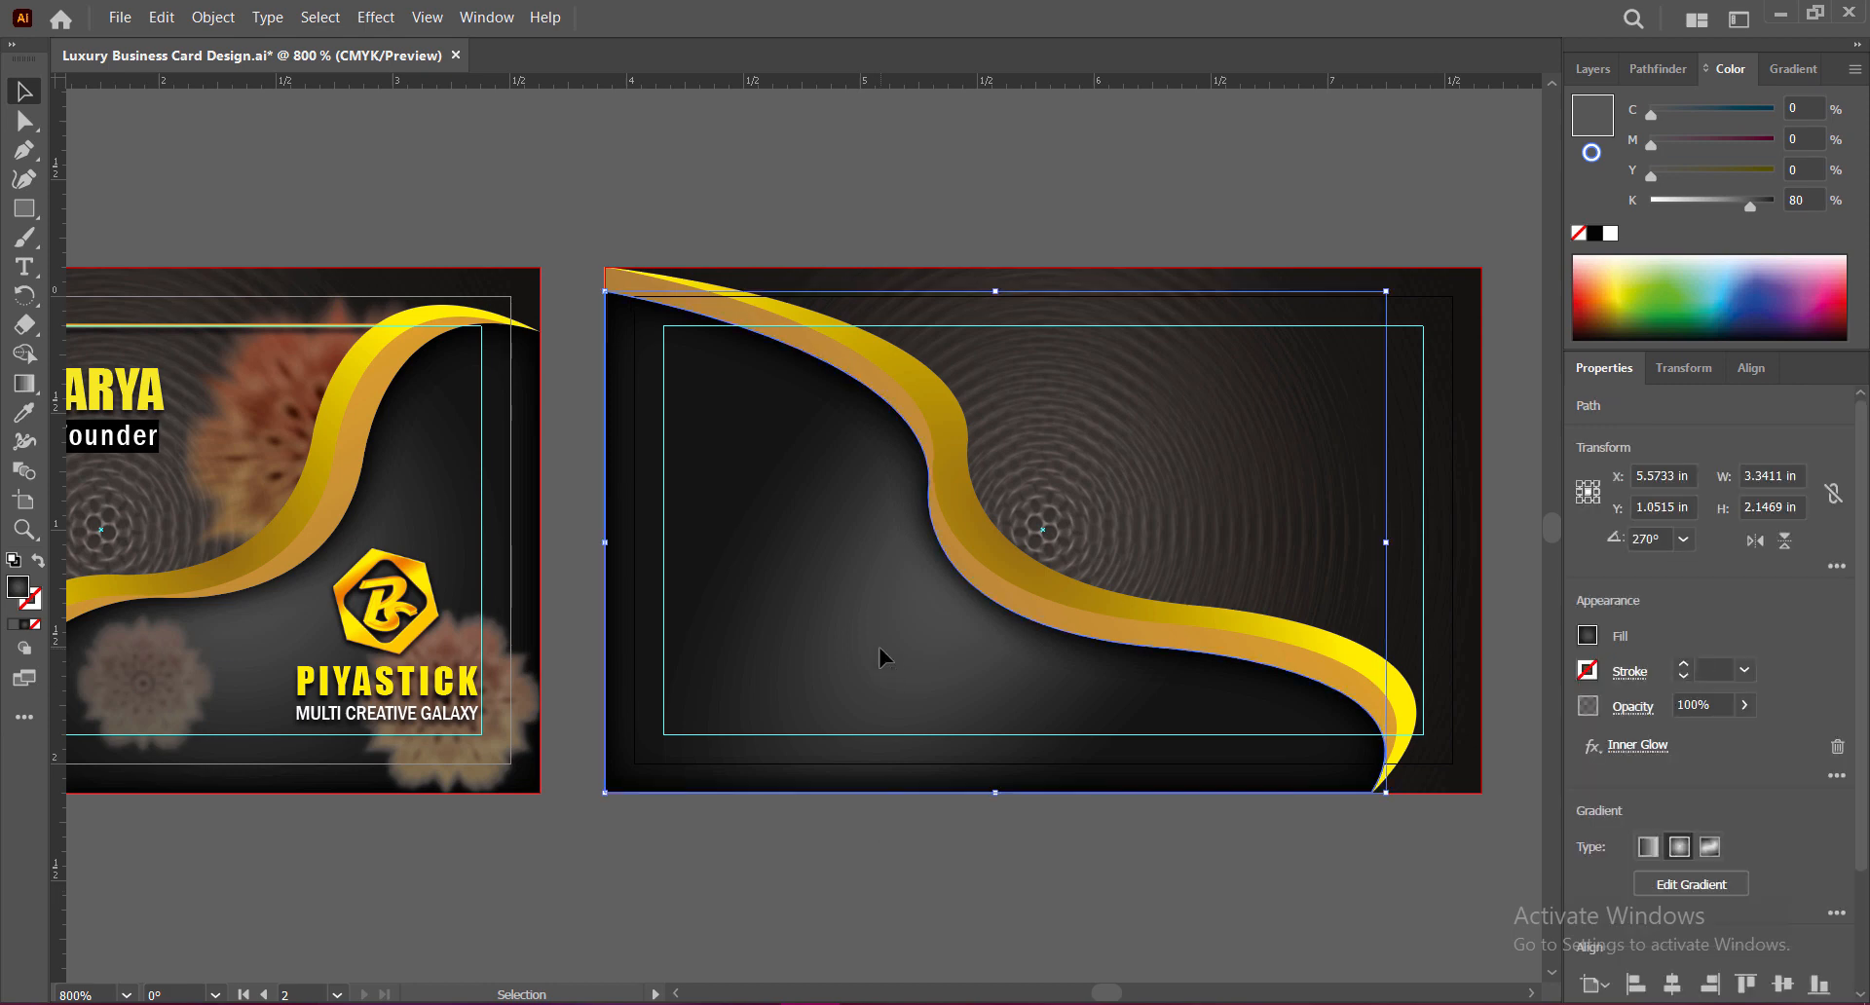
key(a)
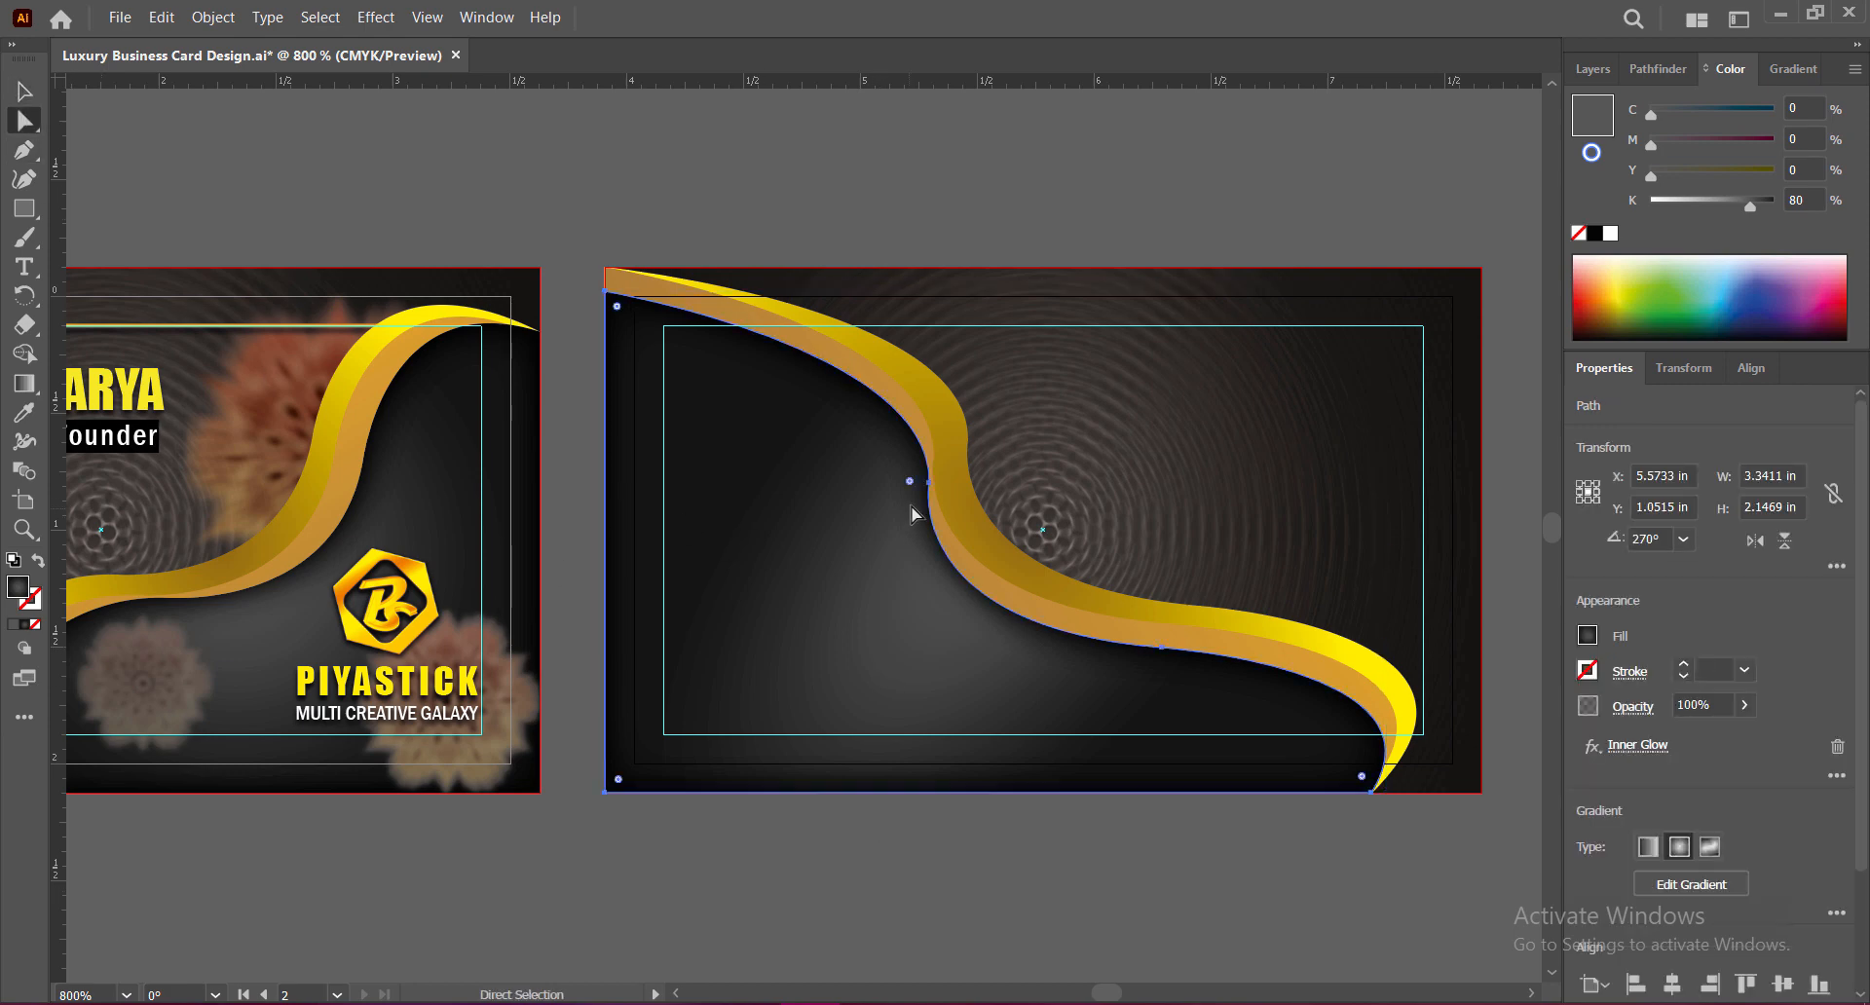
click(930, 481)
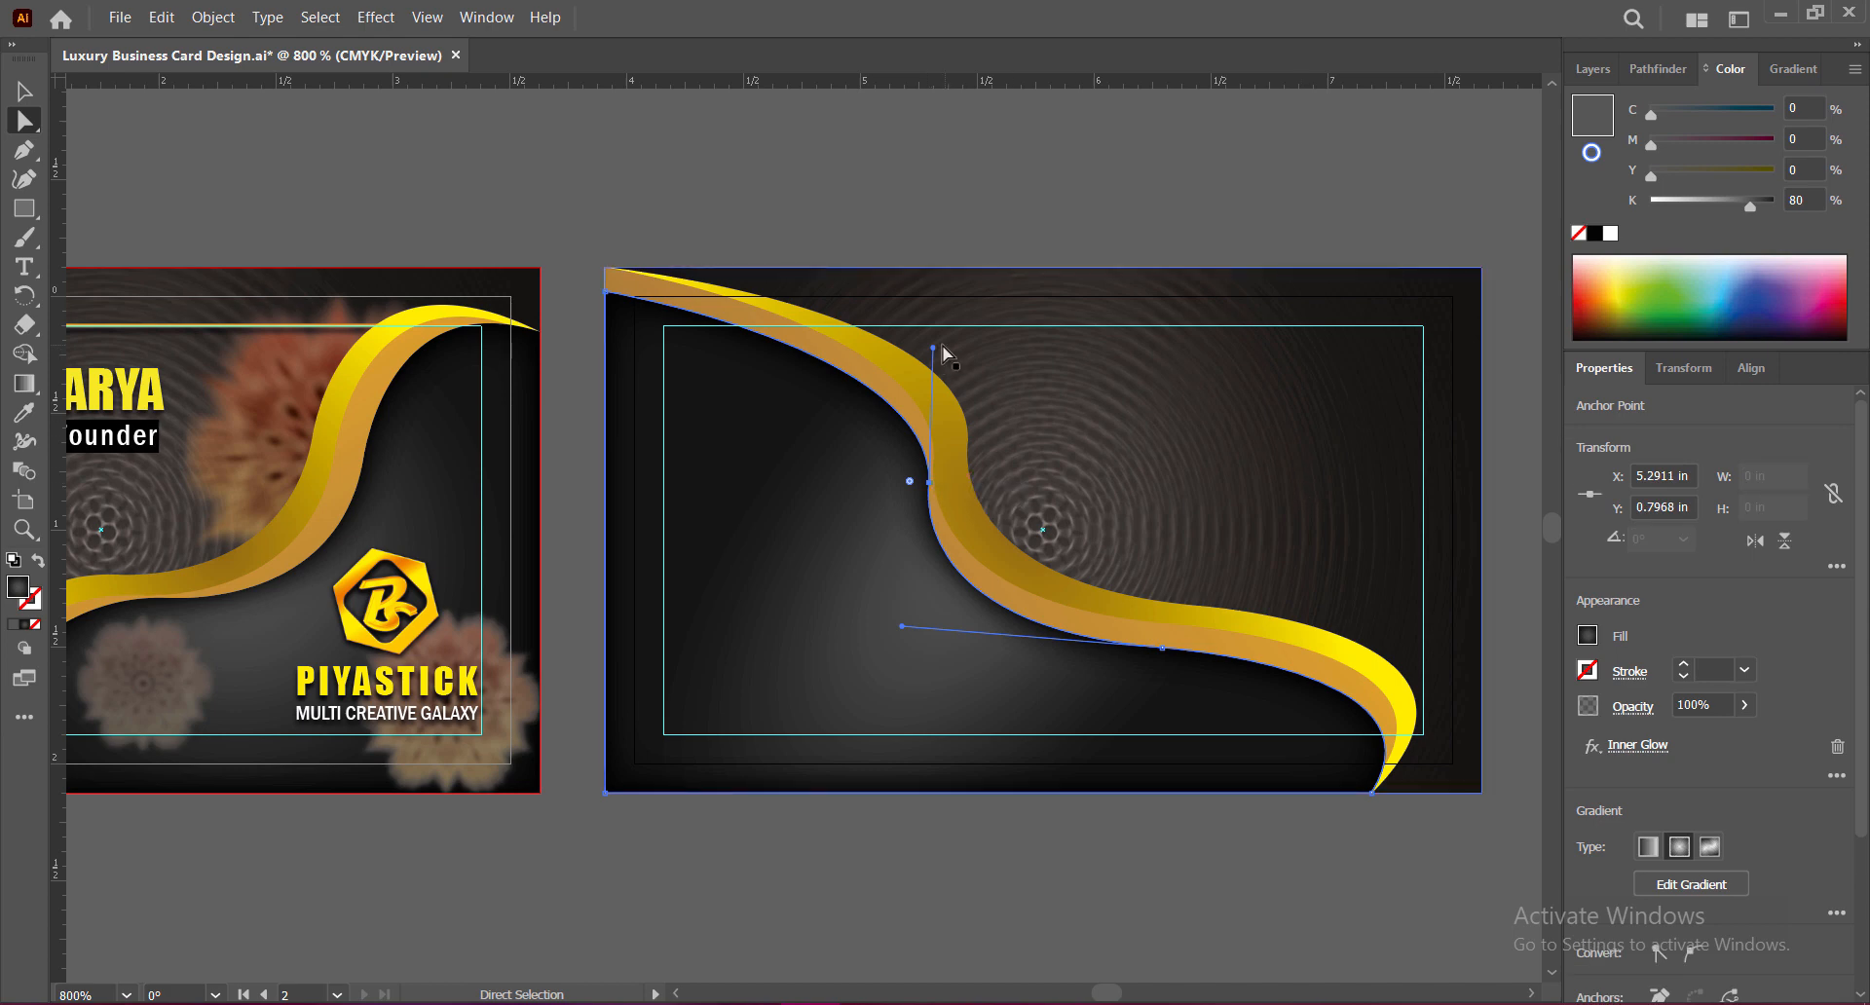
drag(933, 348, 918, 298)
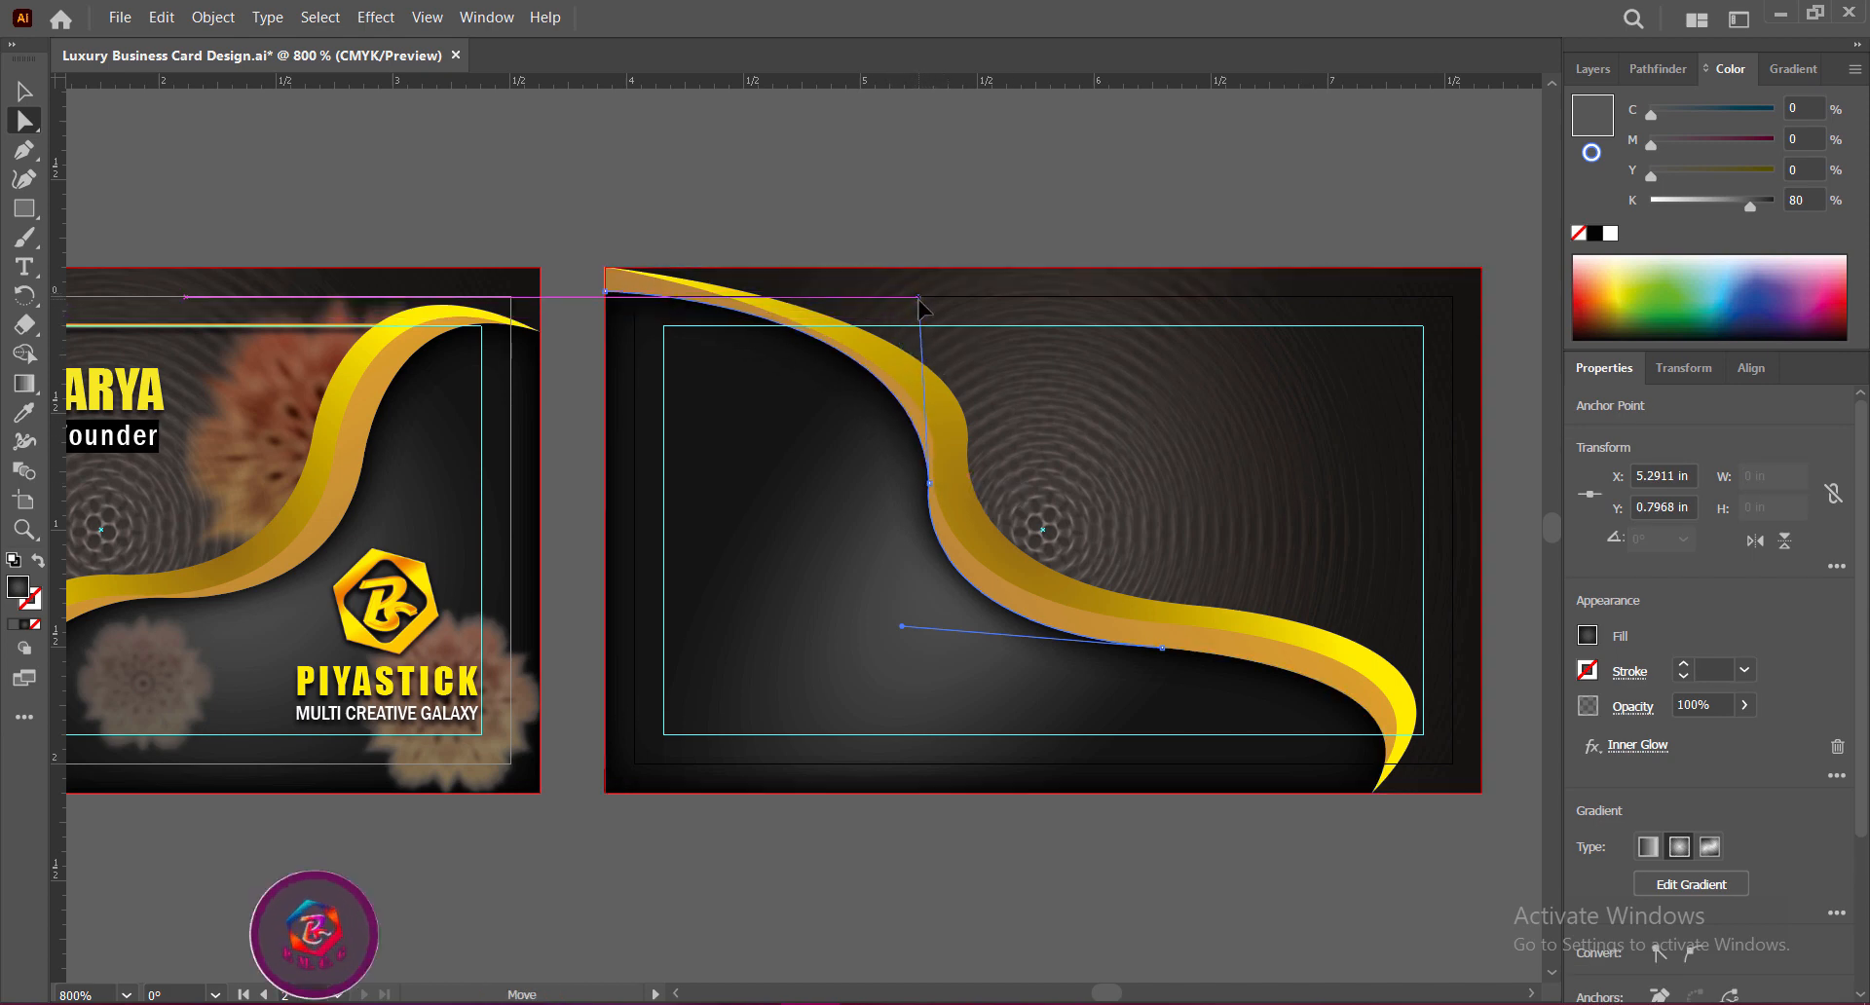
click(955, 898)
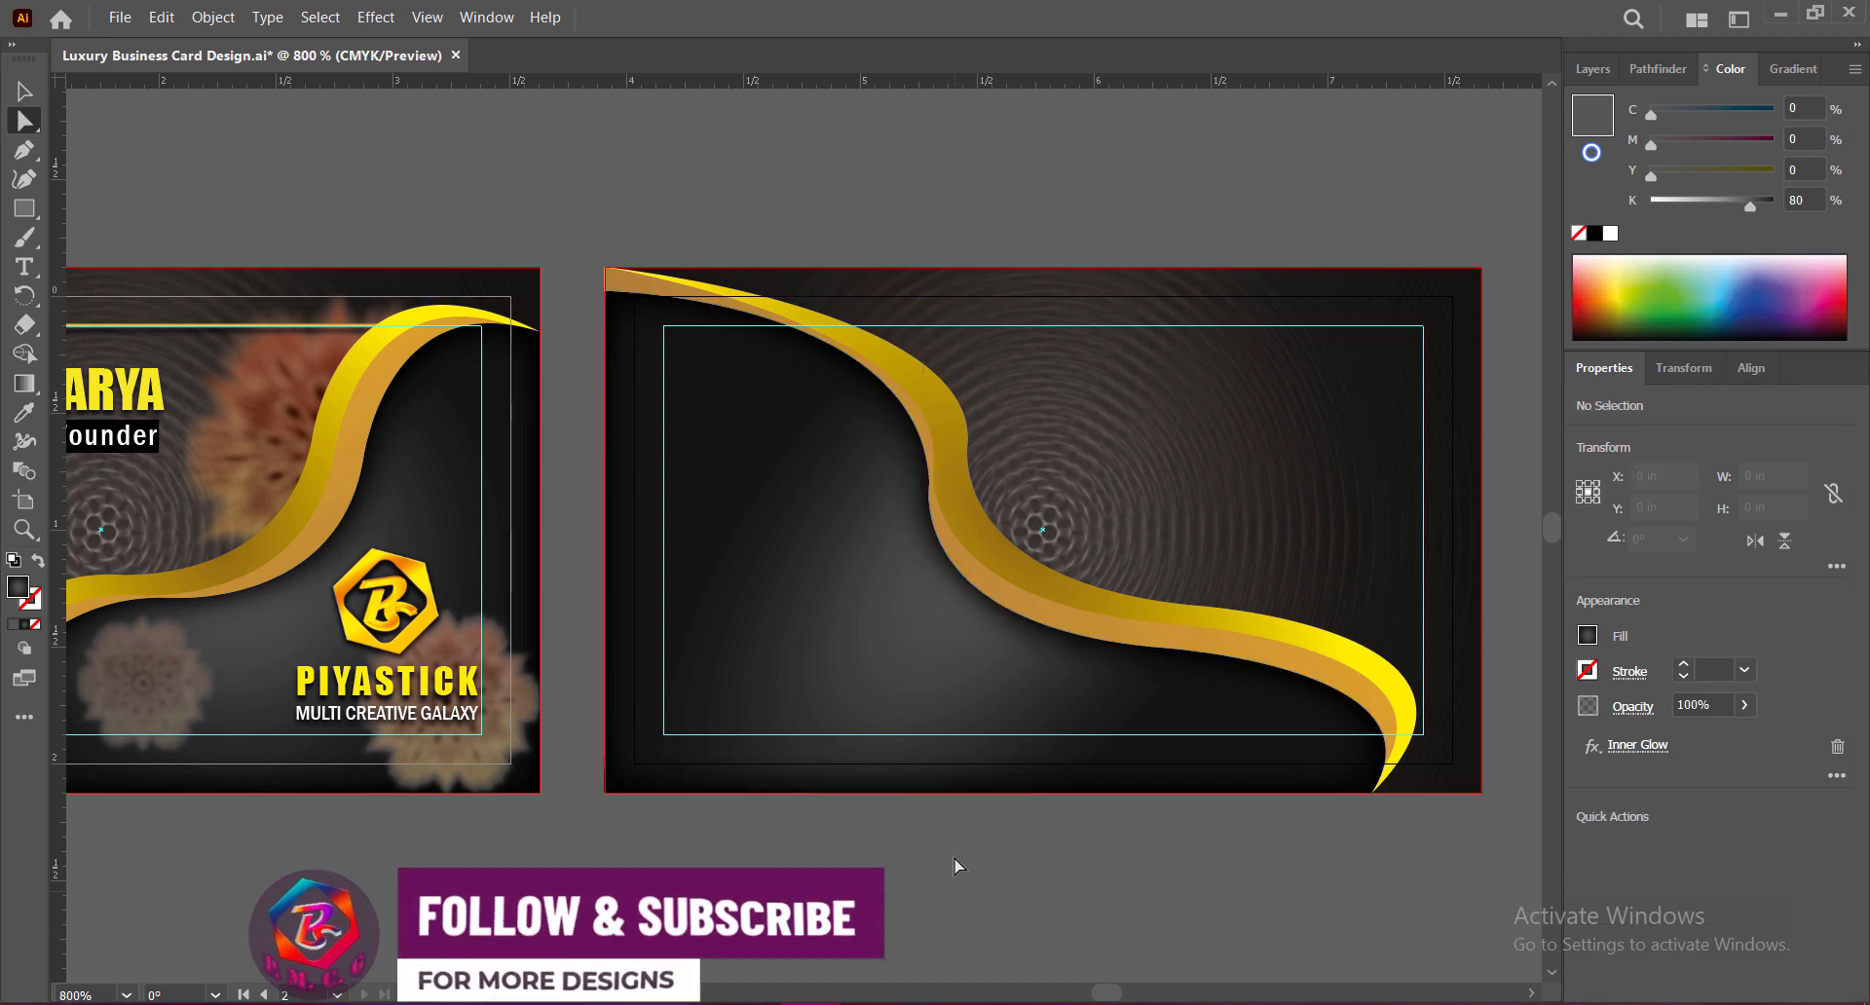
Step: Refine the lower and upper handles to smooth the bend, then save the file
click(929, 484)
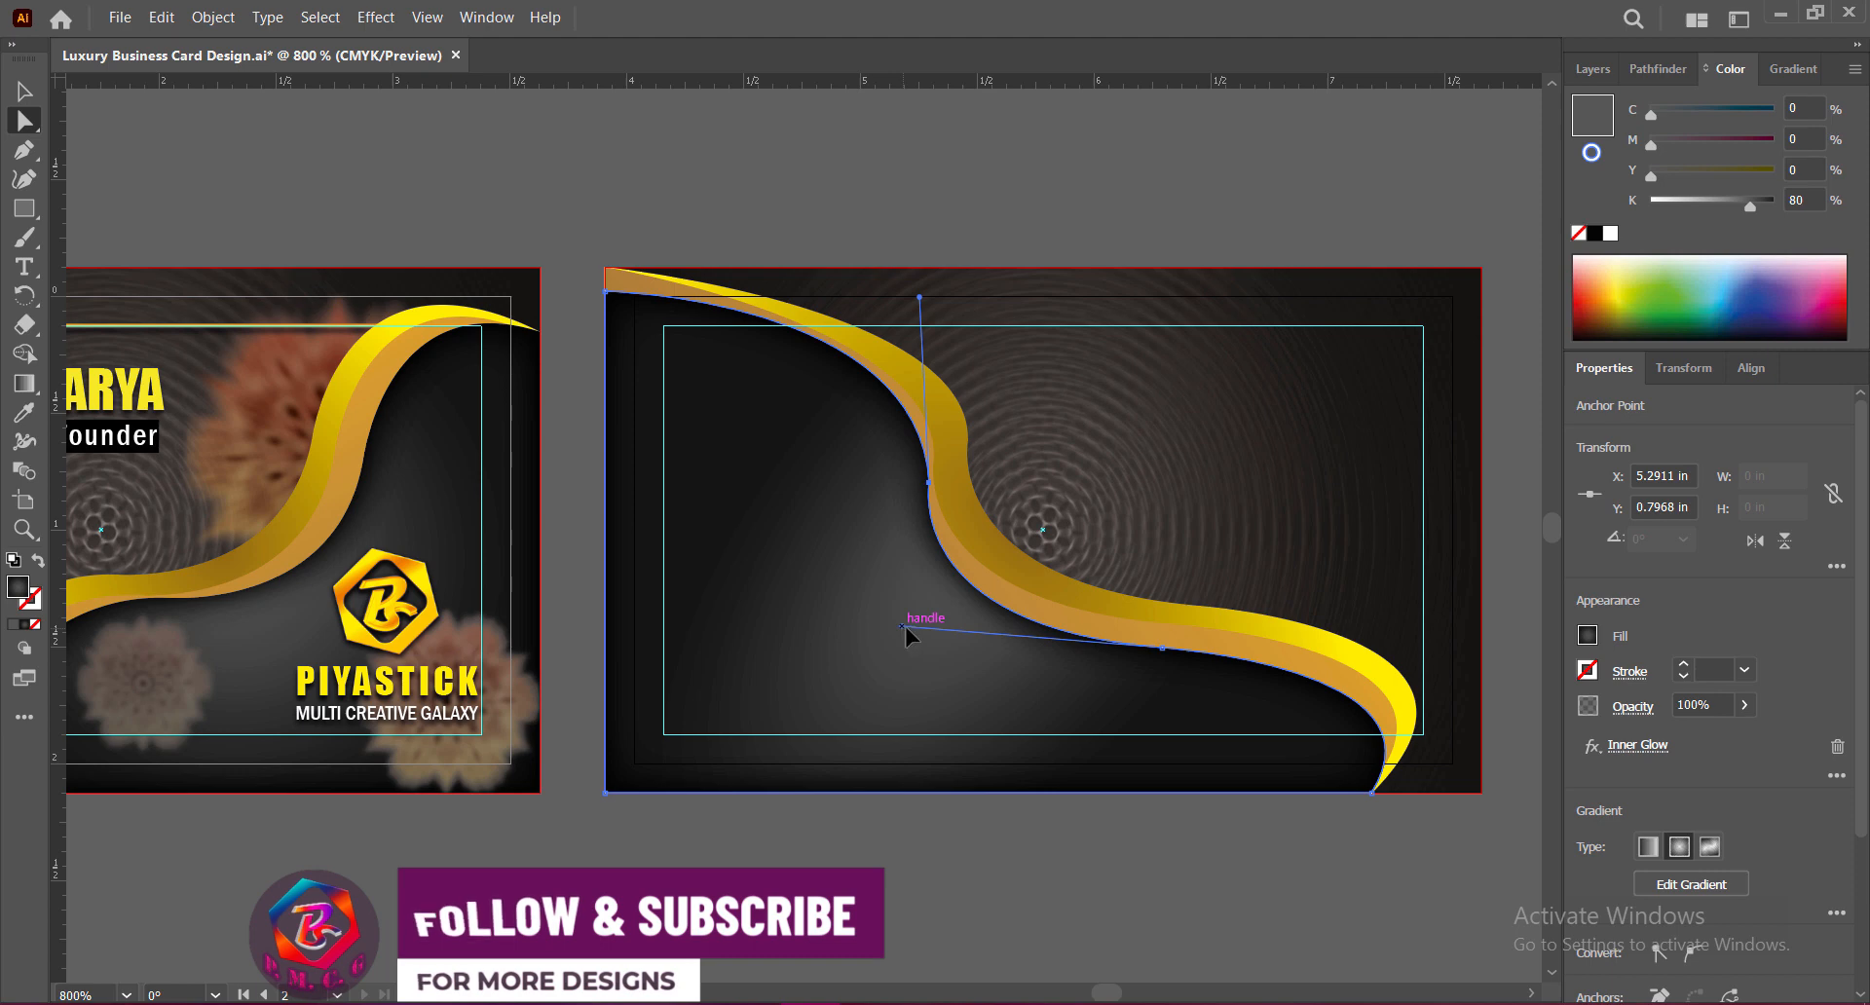
drag(904, 627, 920, 662)
click(984, 826)
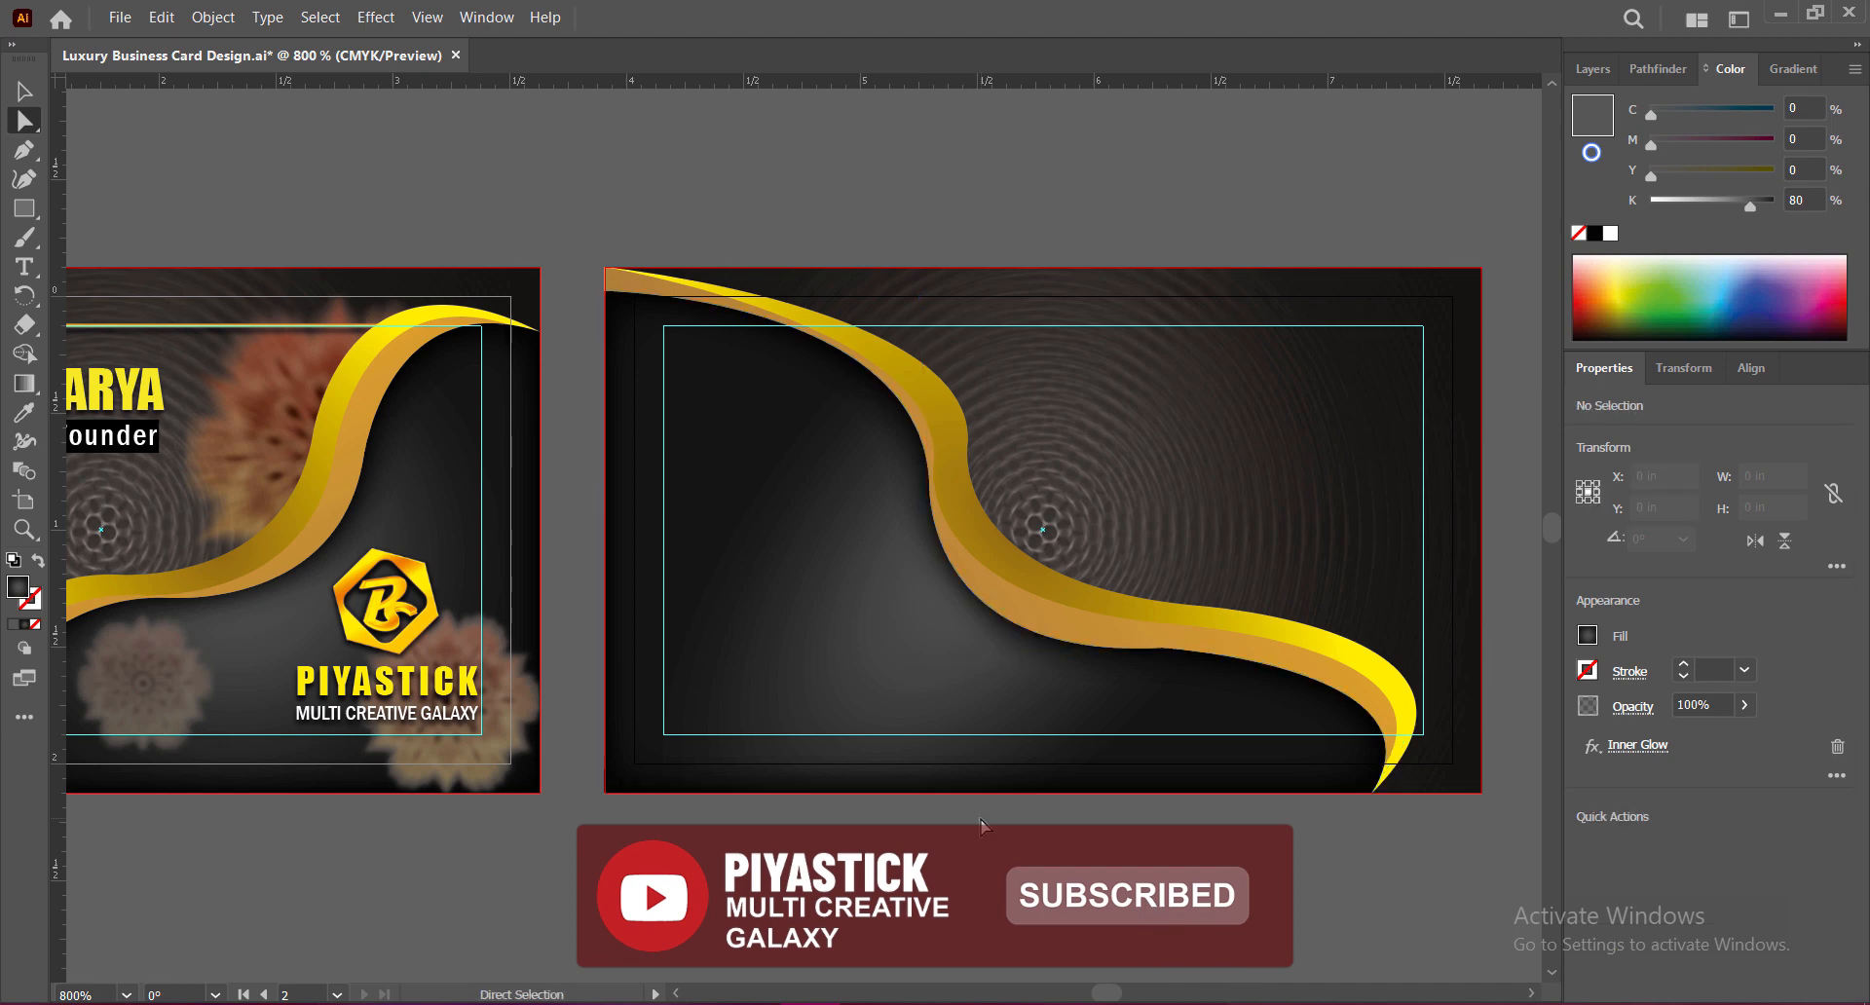
click(928, 482)
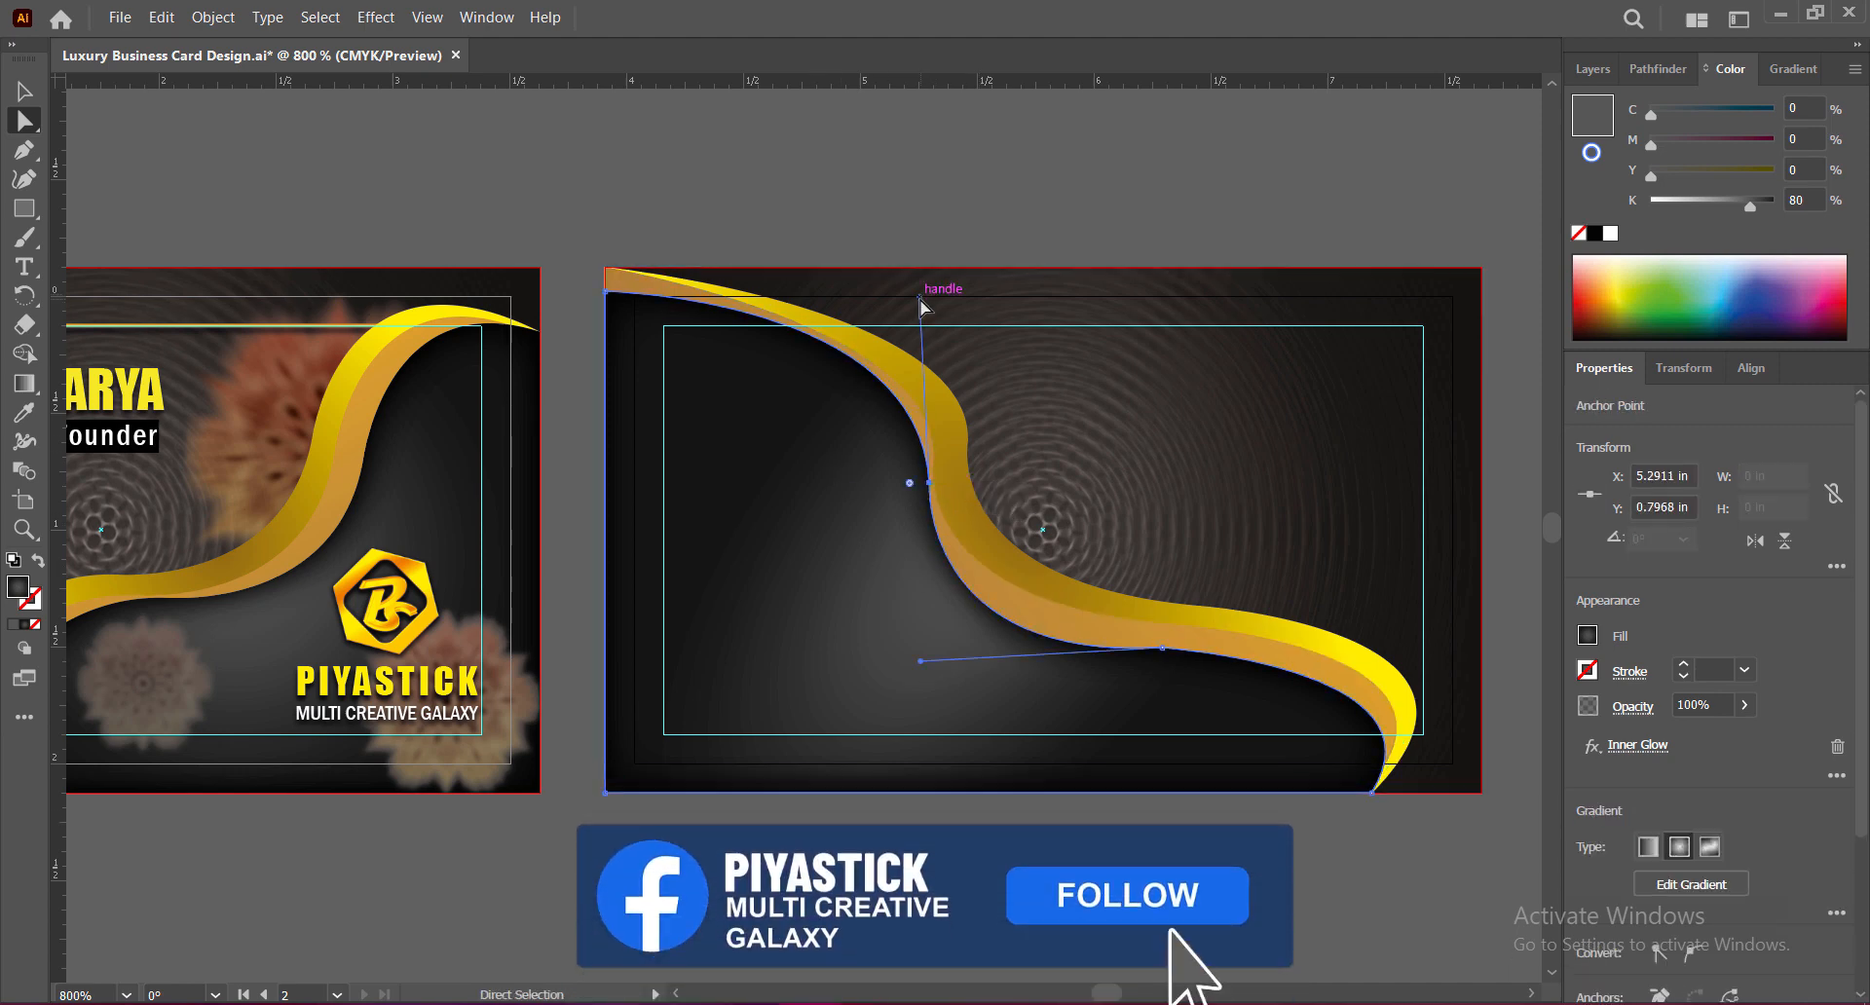
drag(920, 300, 905, 279)
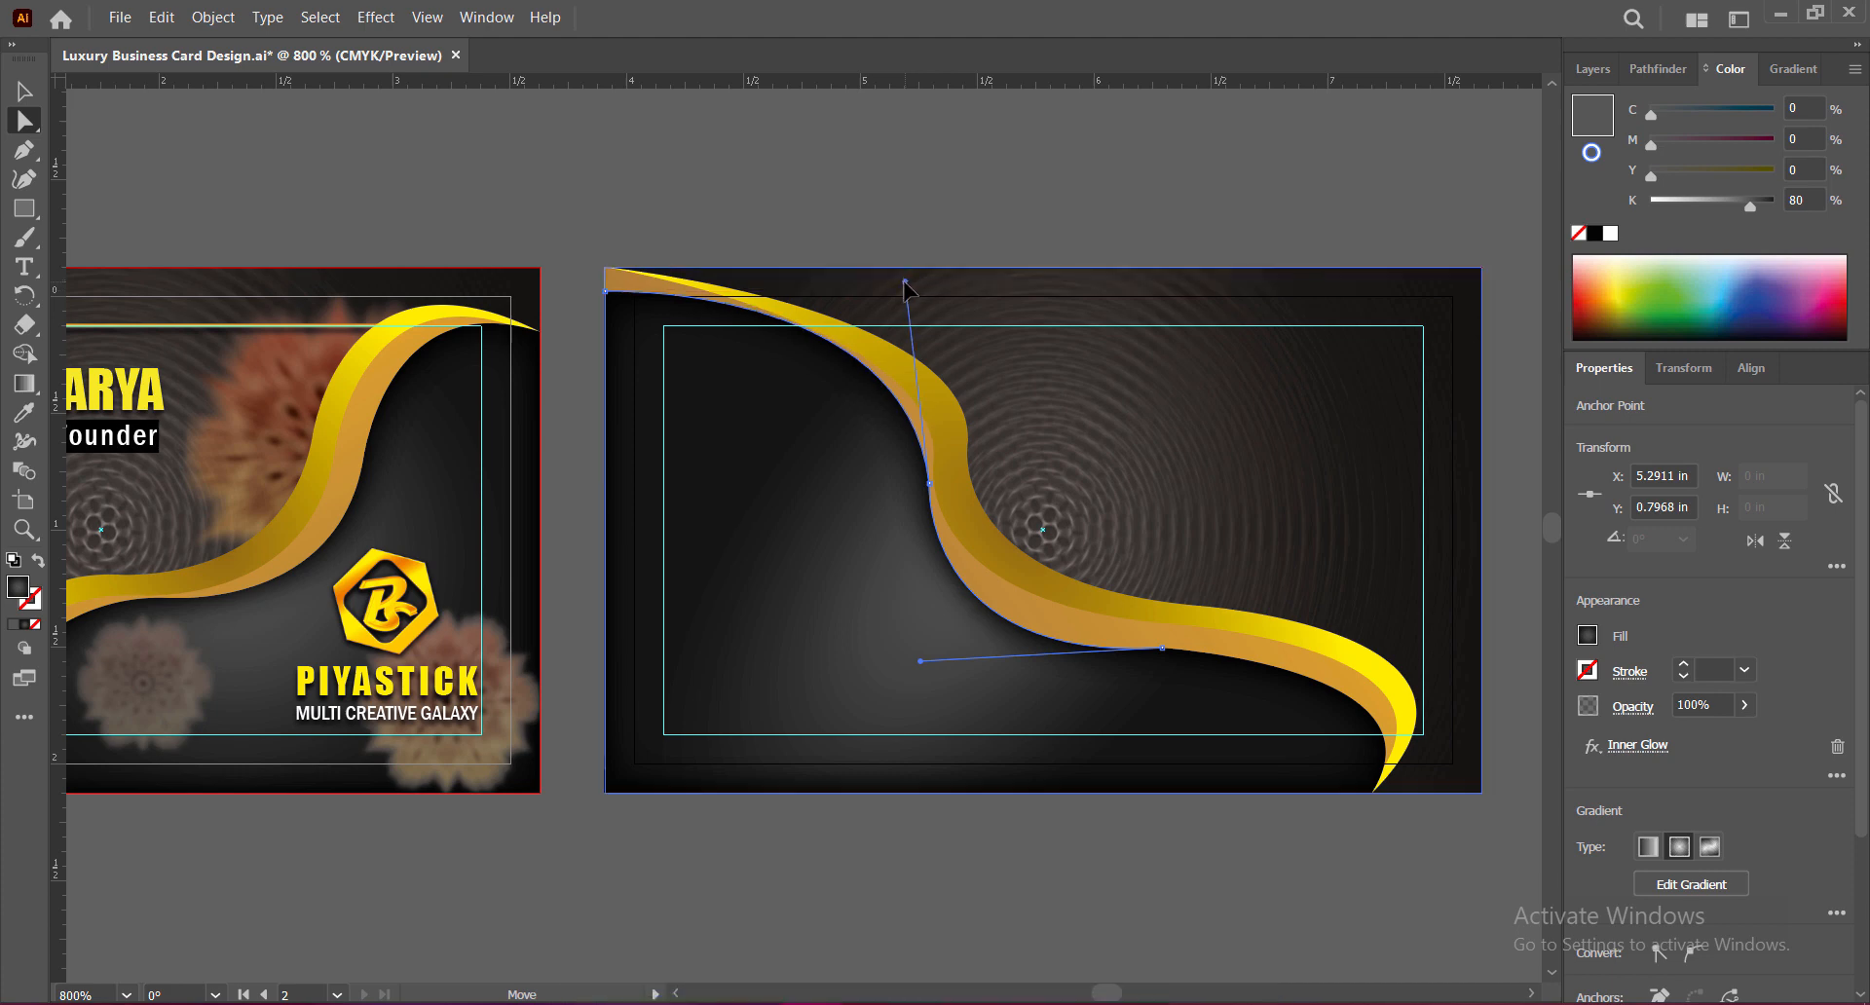
click(927, 839)
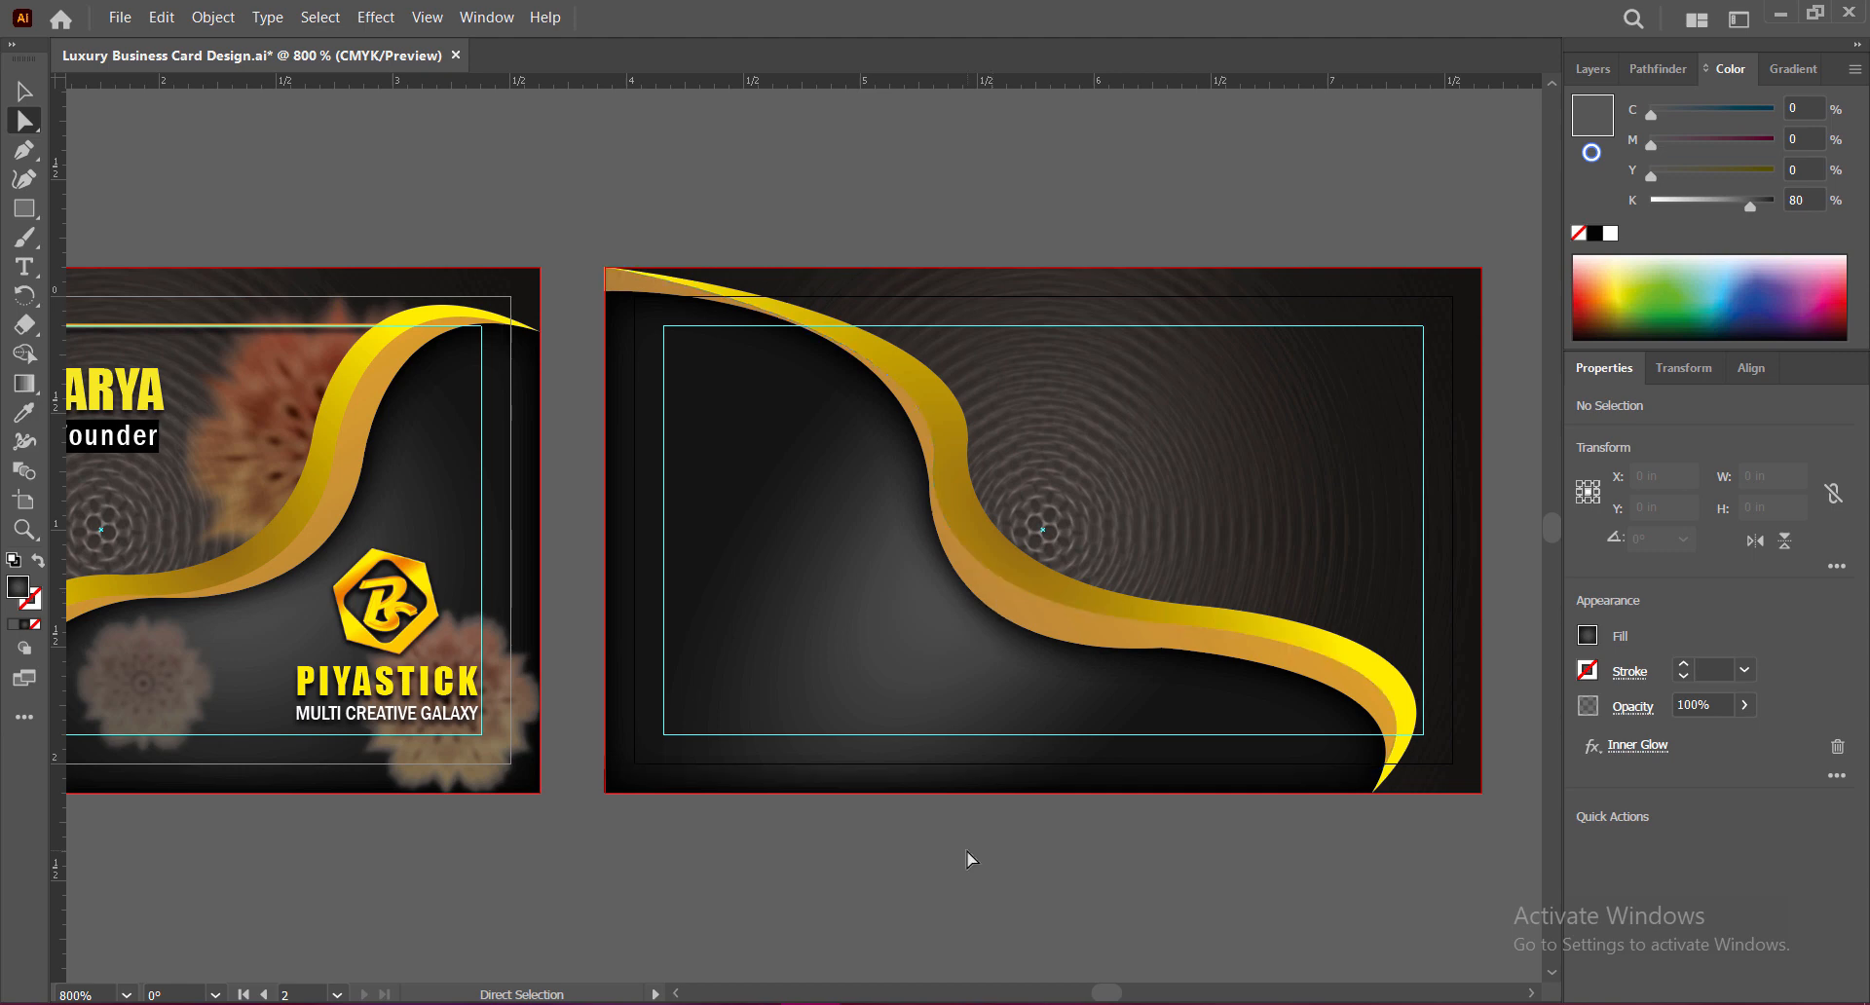
key(ctrl+s)
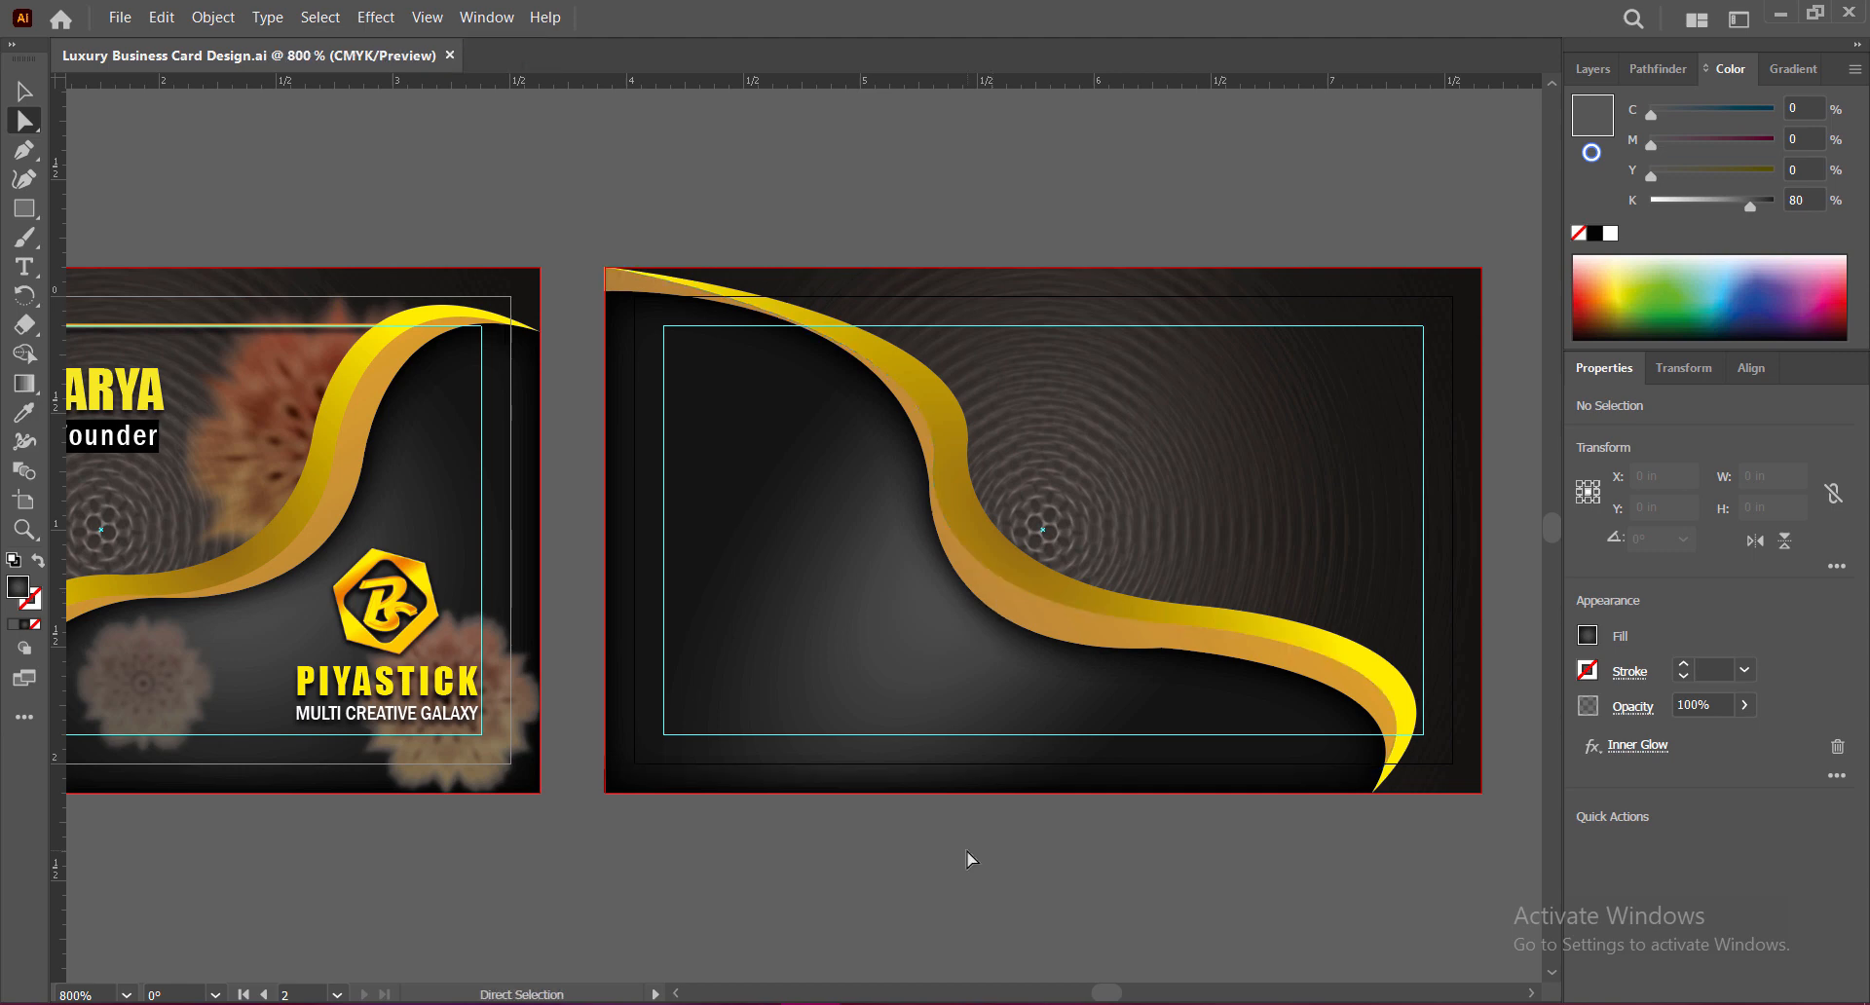
Step: Place an enlarged copy of the B logo, PIYASTICK and MULTI CREATIVE GALAXY at the back card's upper right
key(v)
click(424, 596)
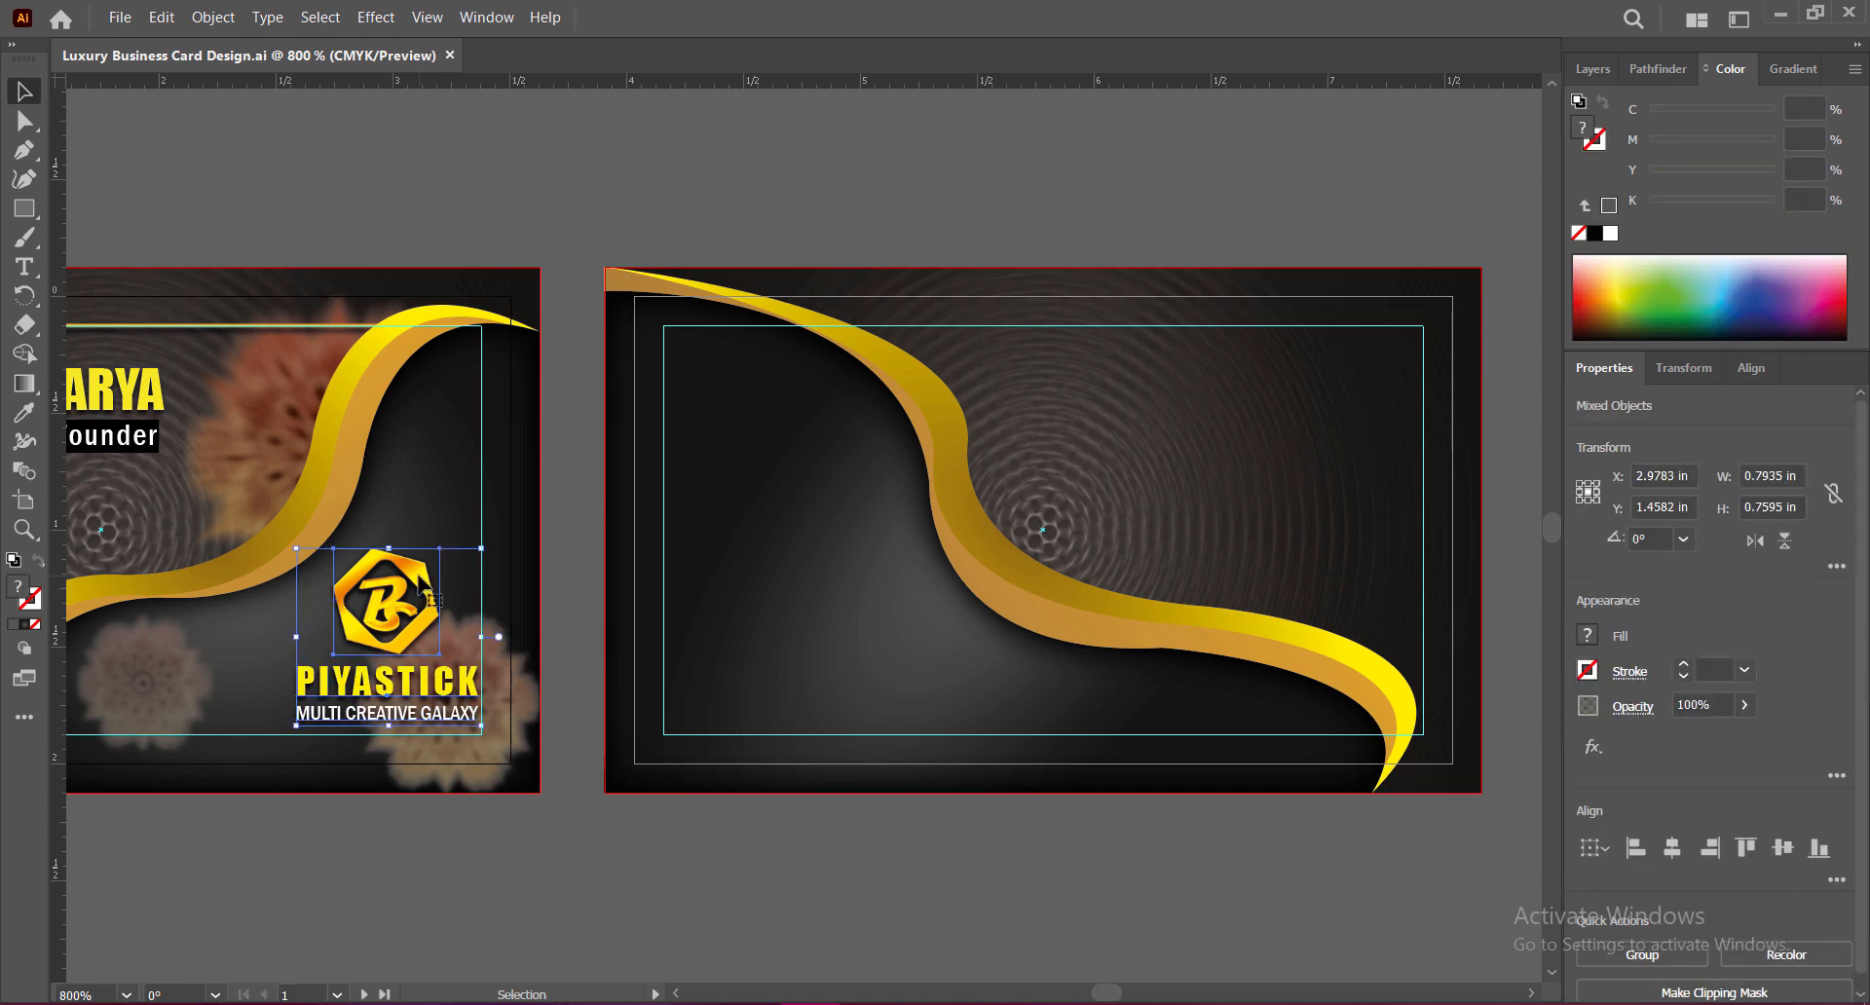
drag(425, 596, 1235, 333)
drag(1236, 557, 1249, 580)
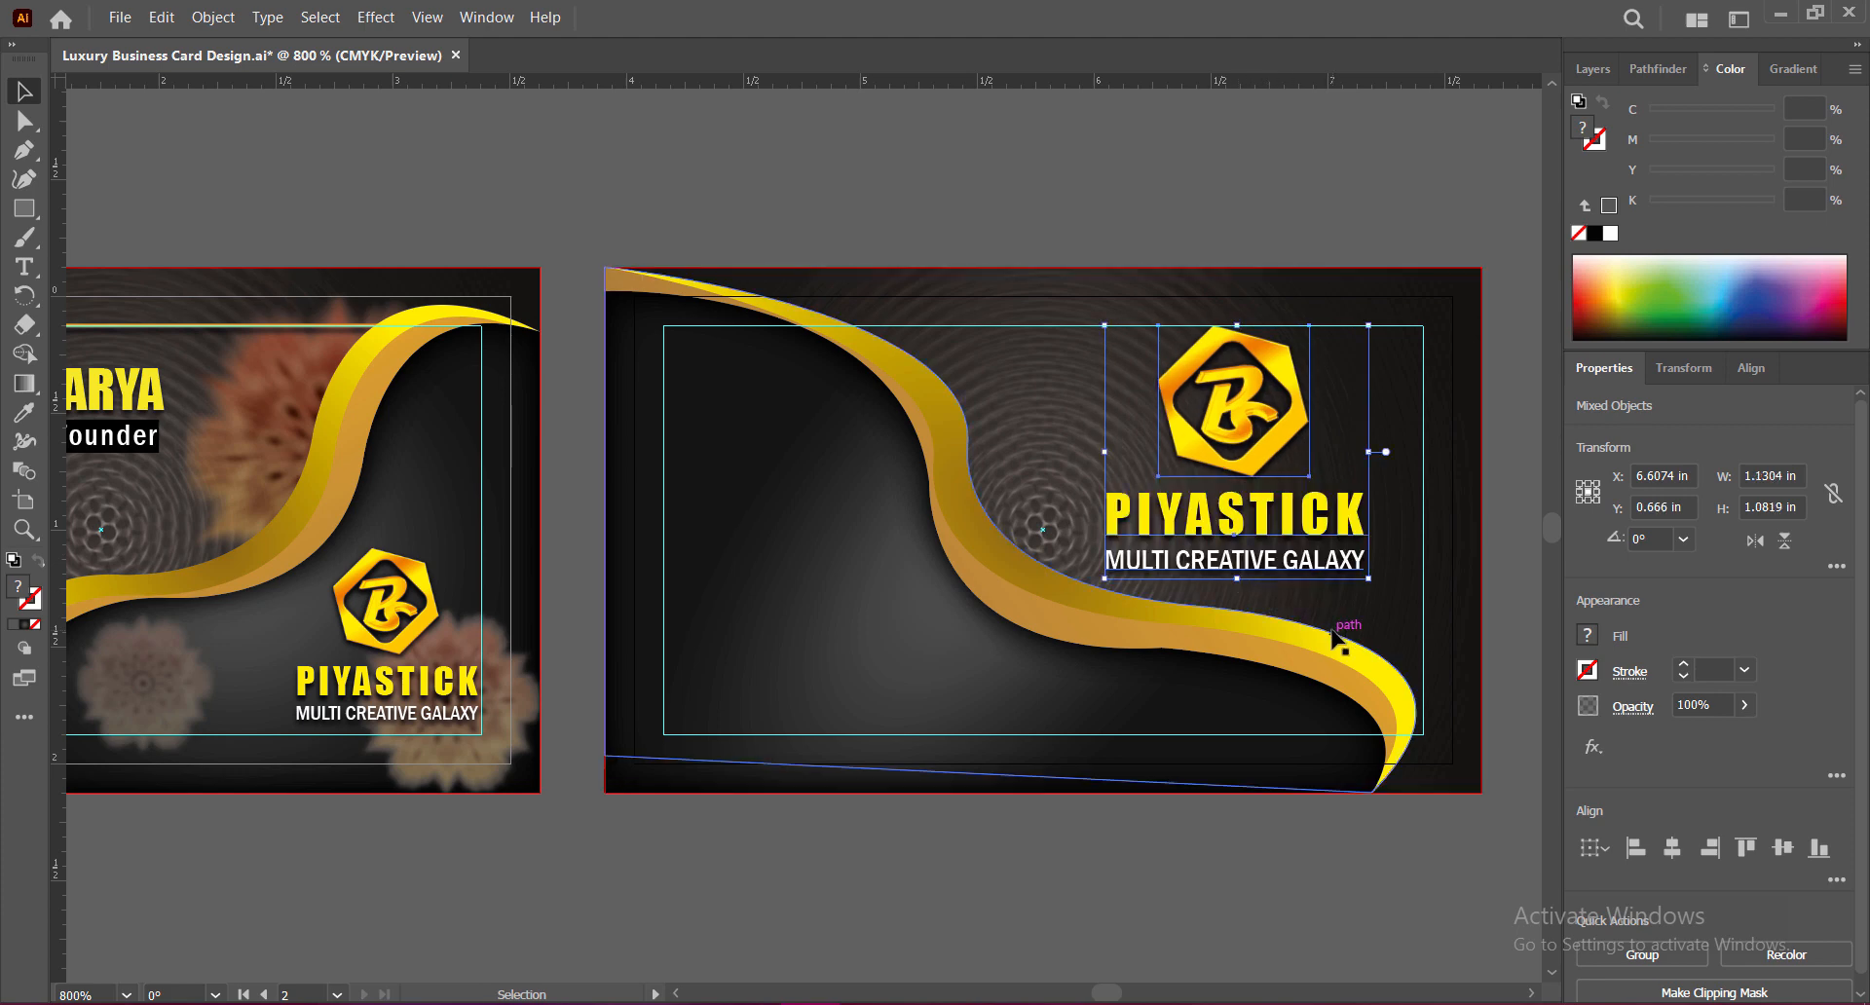
drag(1369, 451, 1397, 451)
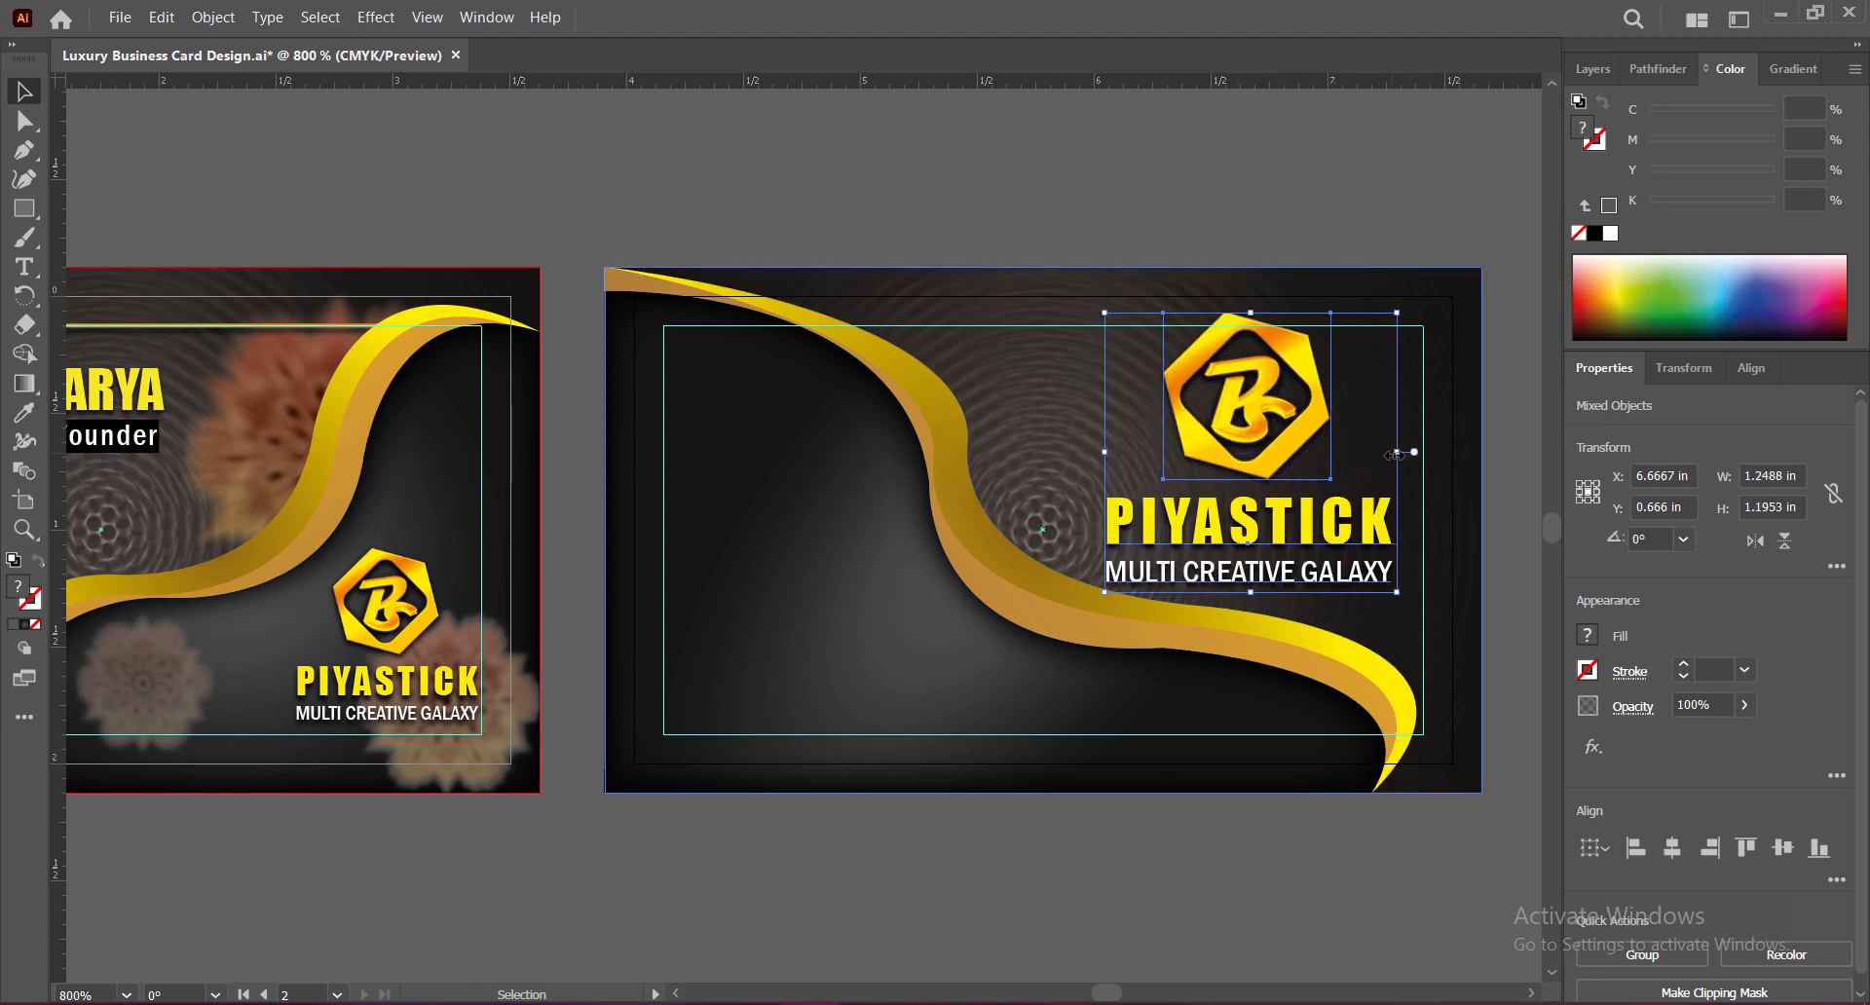
drag(1104, 313, 1117, 322)
key(Right)
key(Right)
key(Right)
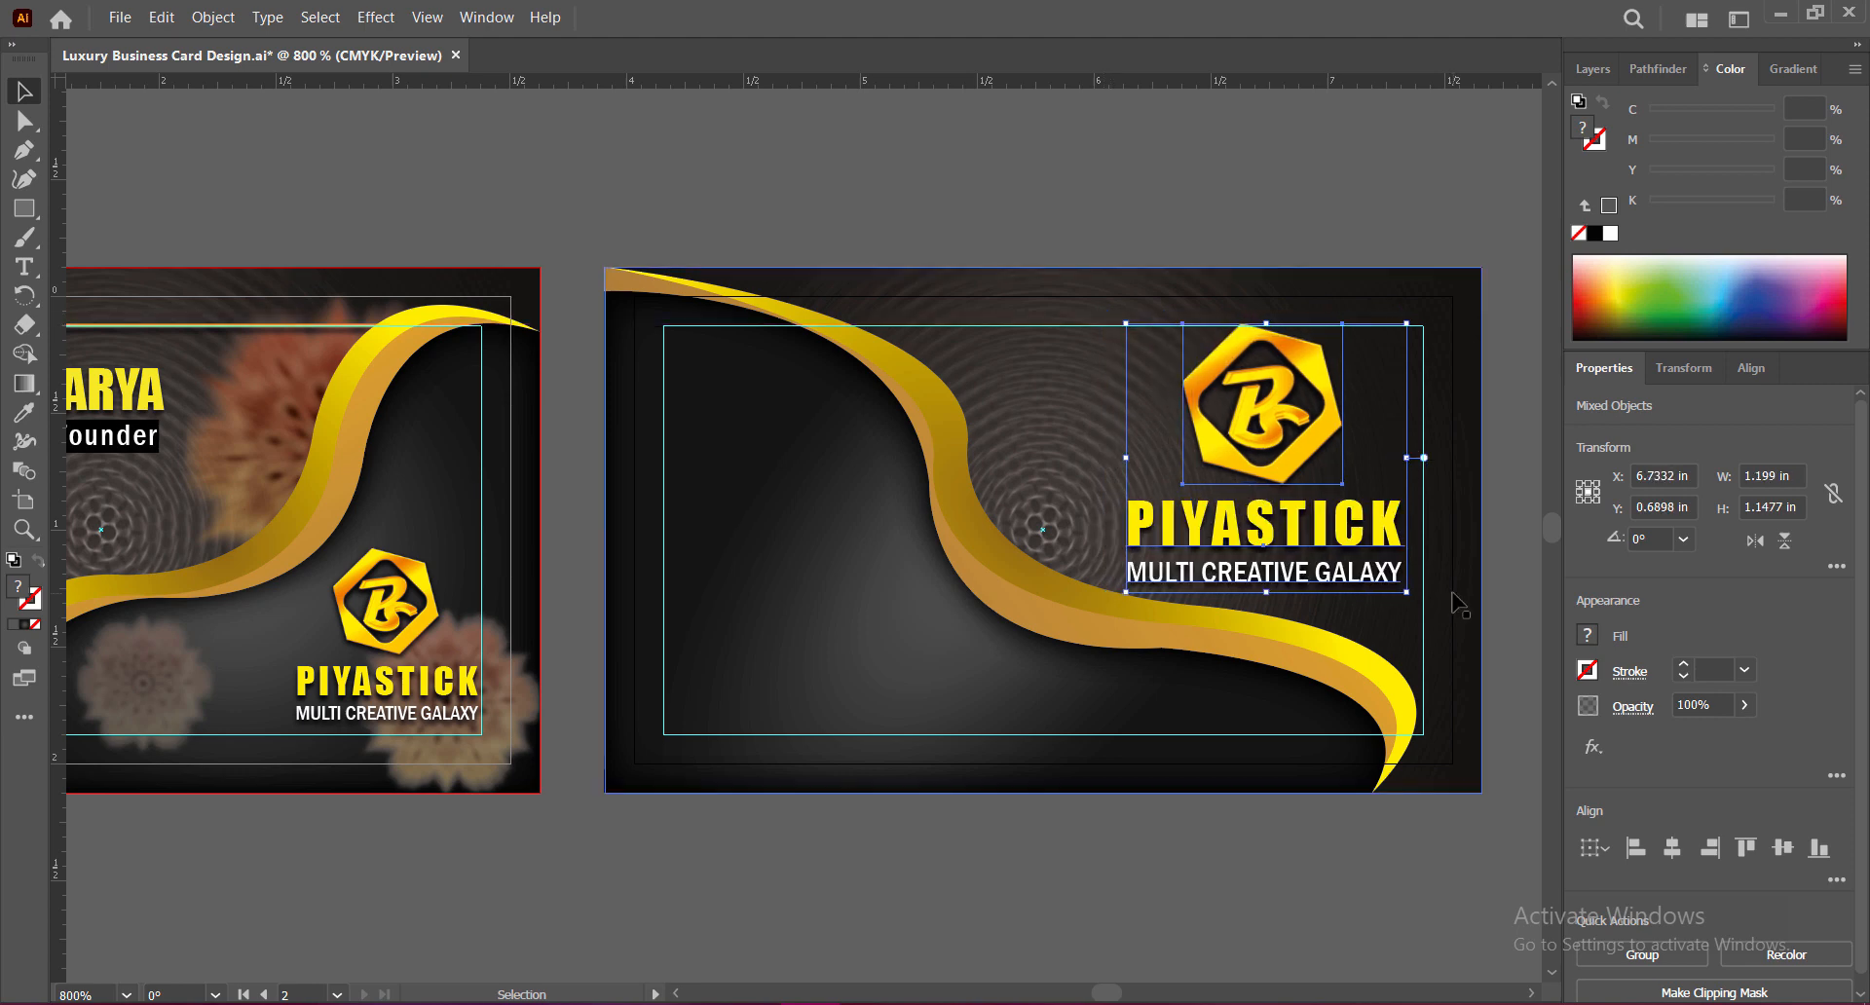
click(1258, 840)
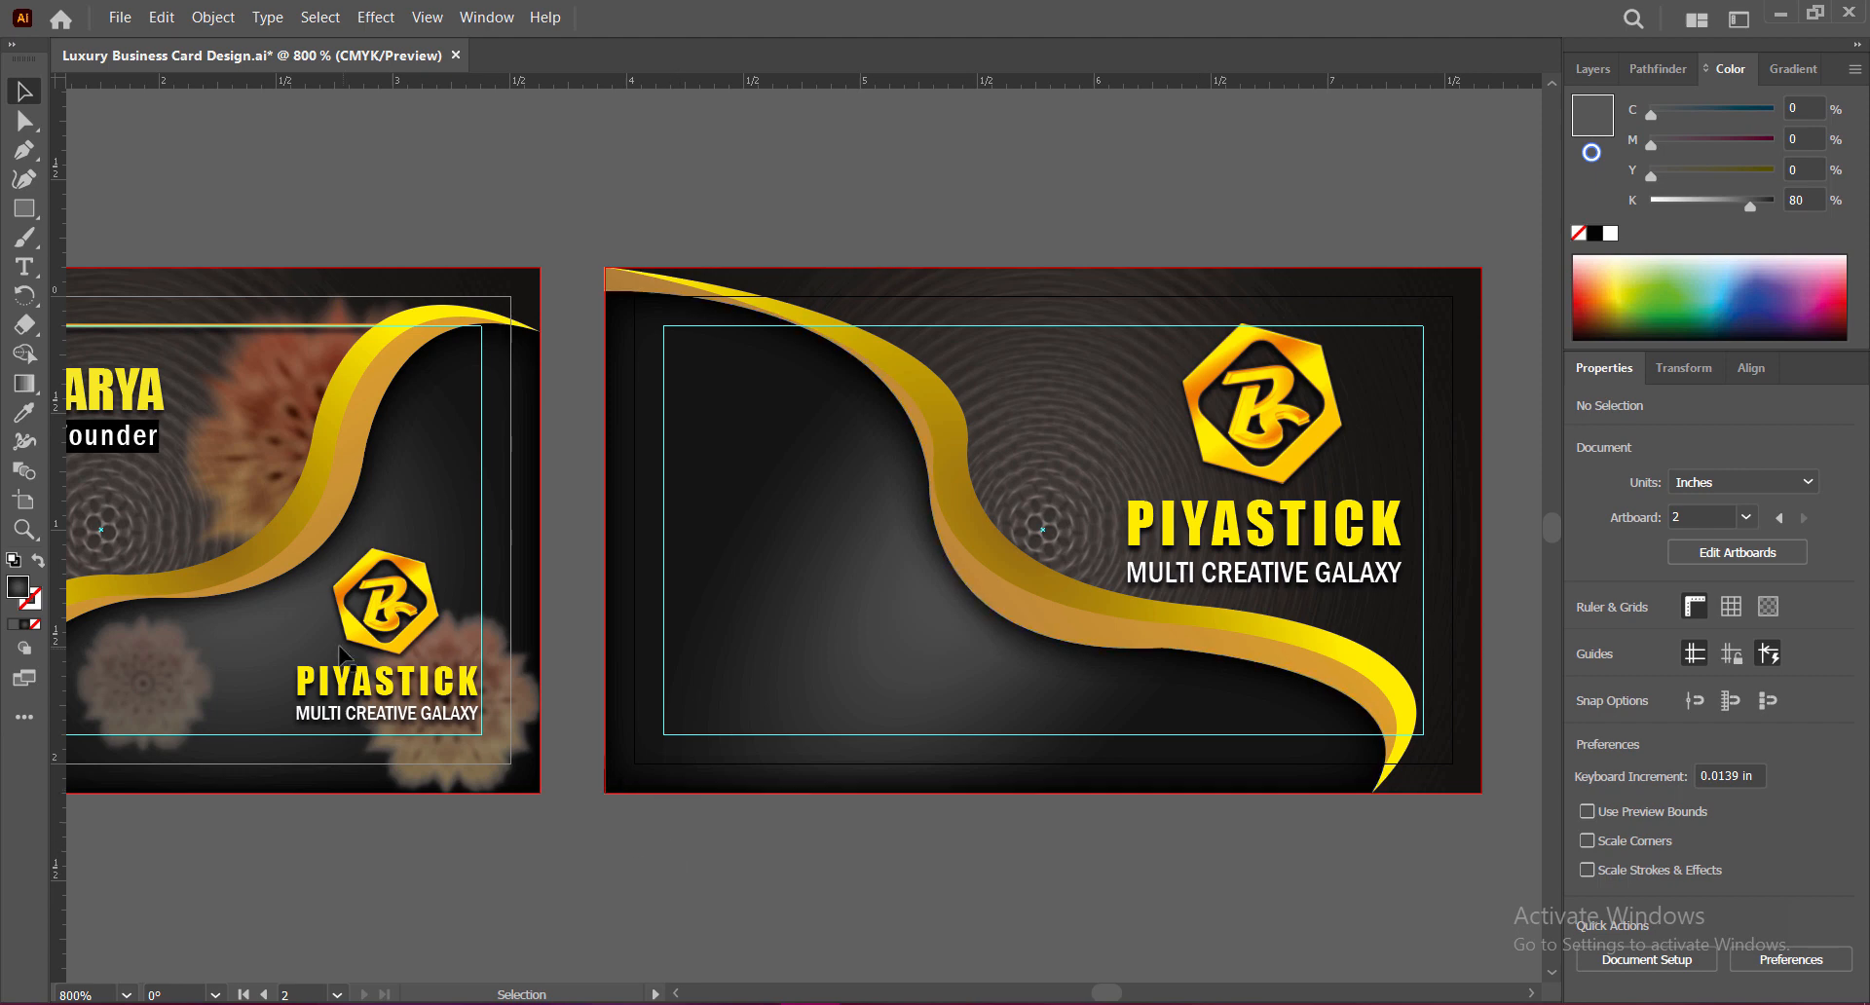
Step: Move a flower image onto the back card, enlarge it, and position it behind the wave
click(273, 458)
drag(273, 458, 942, 467)
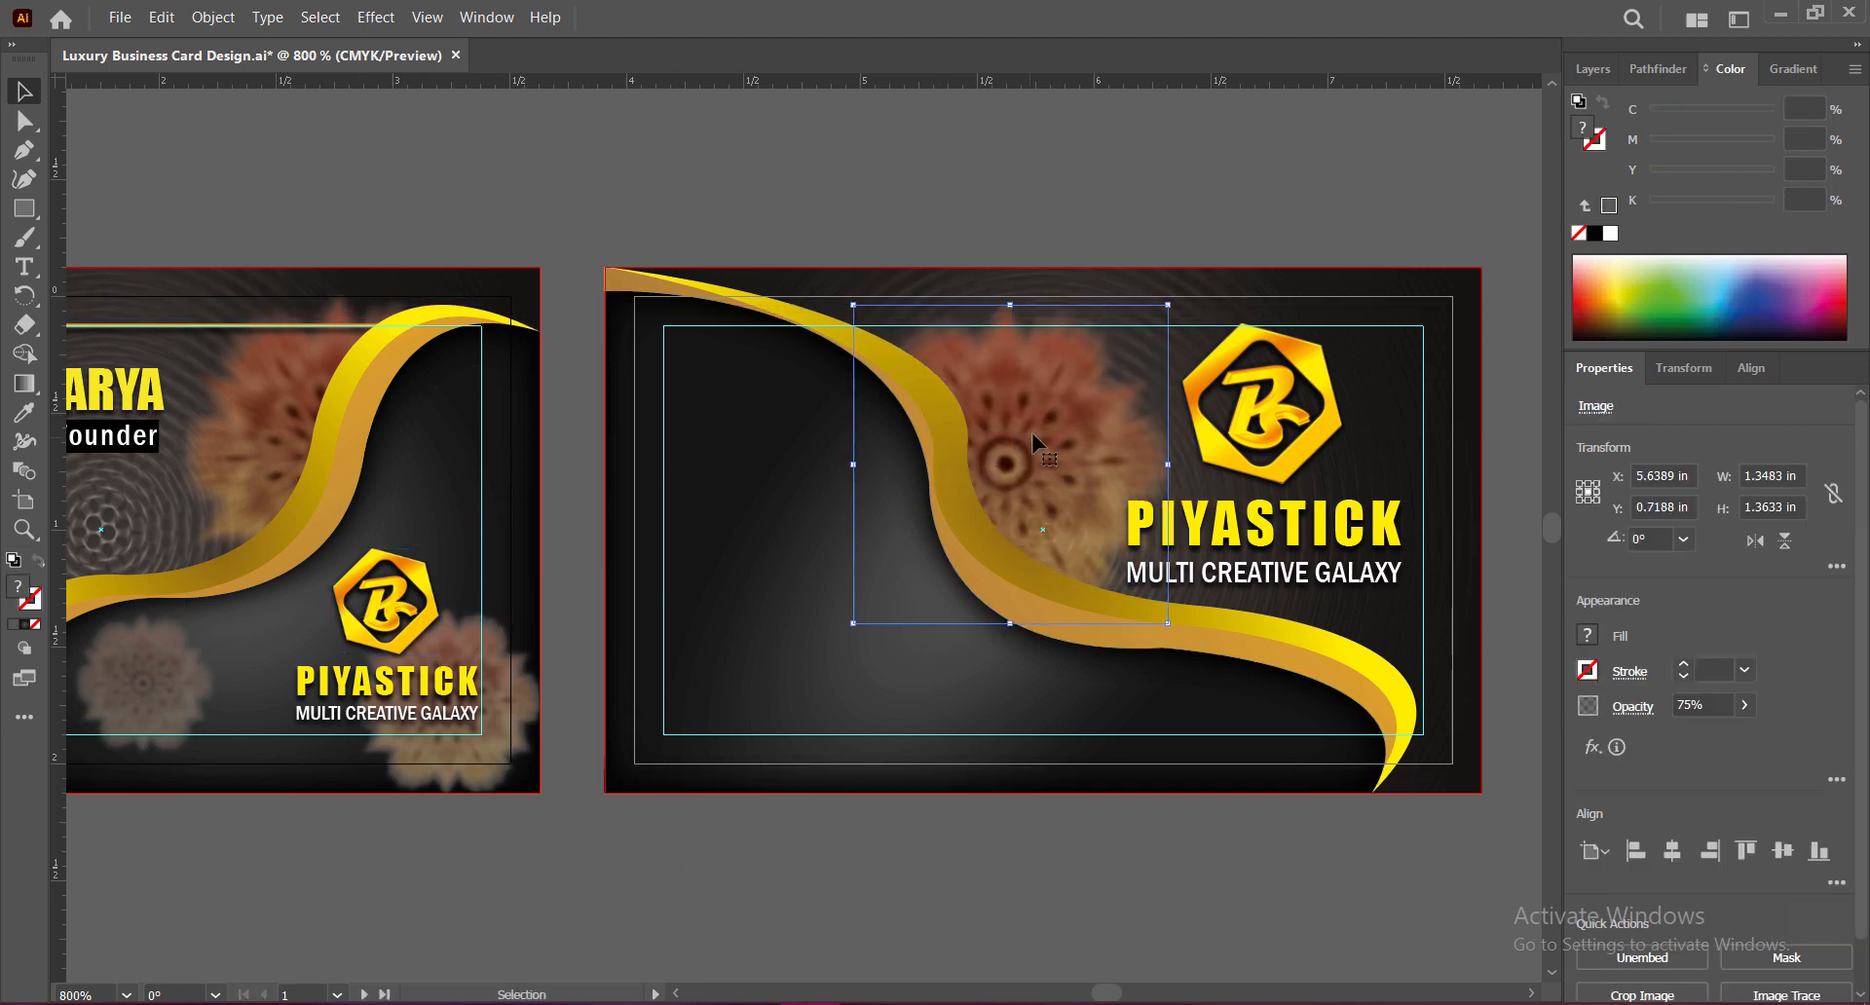
drag(1012, 305, 1012, 282)
drag(1064, 467, 1015, 462)
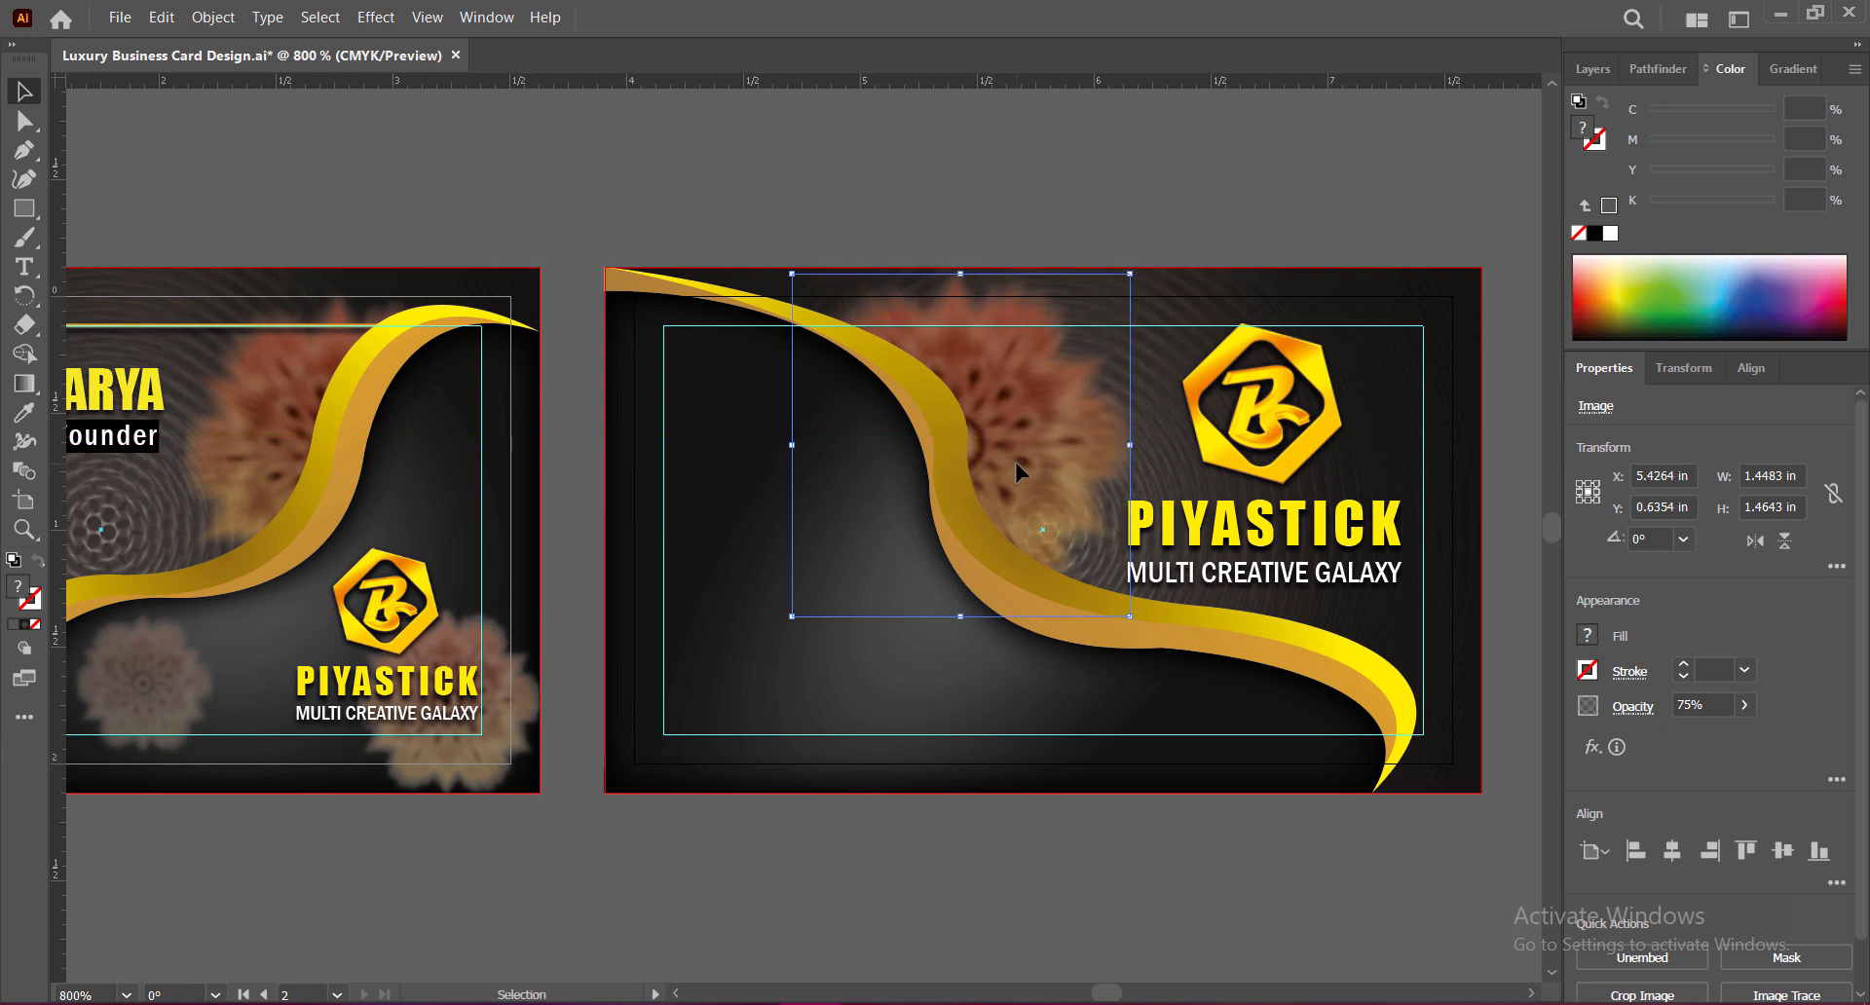
click(1078, 834)
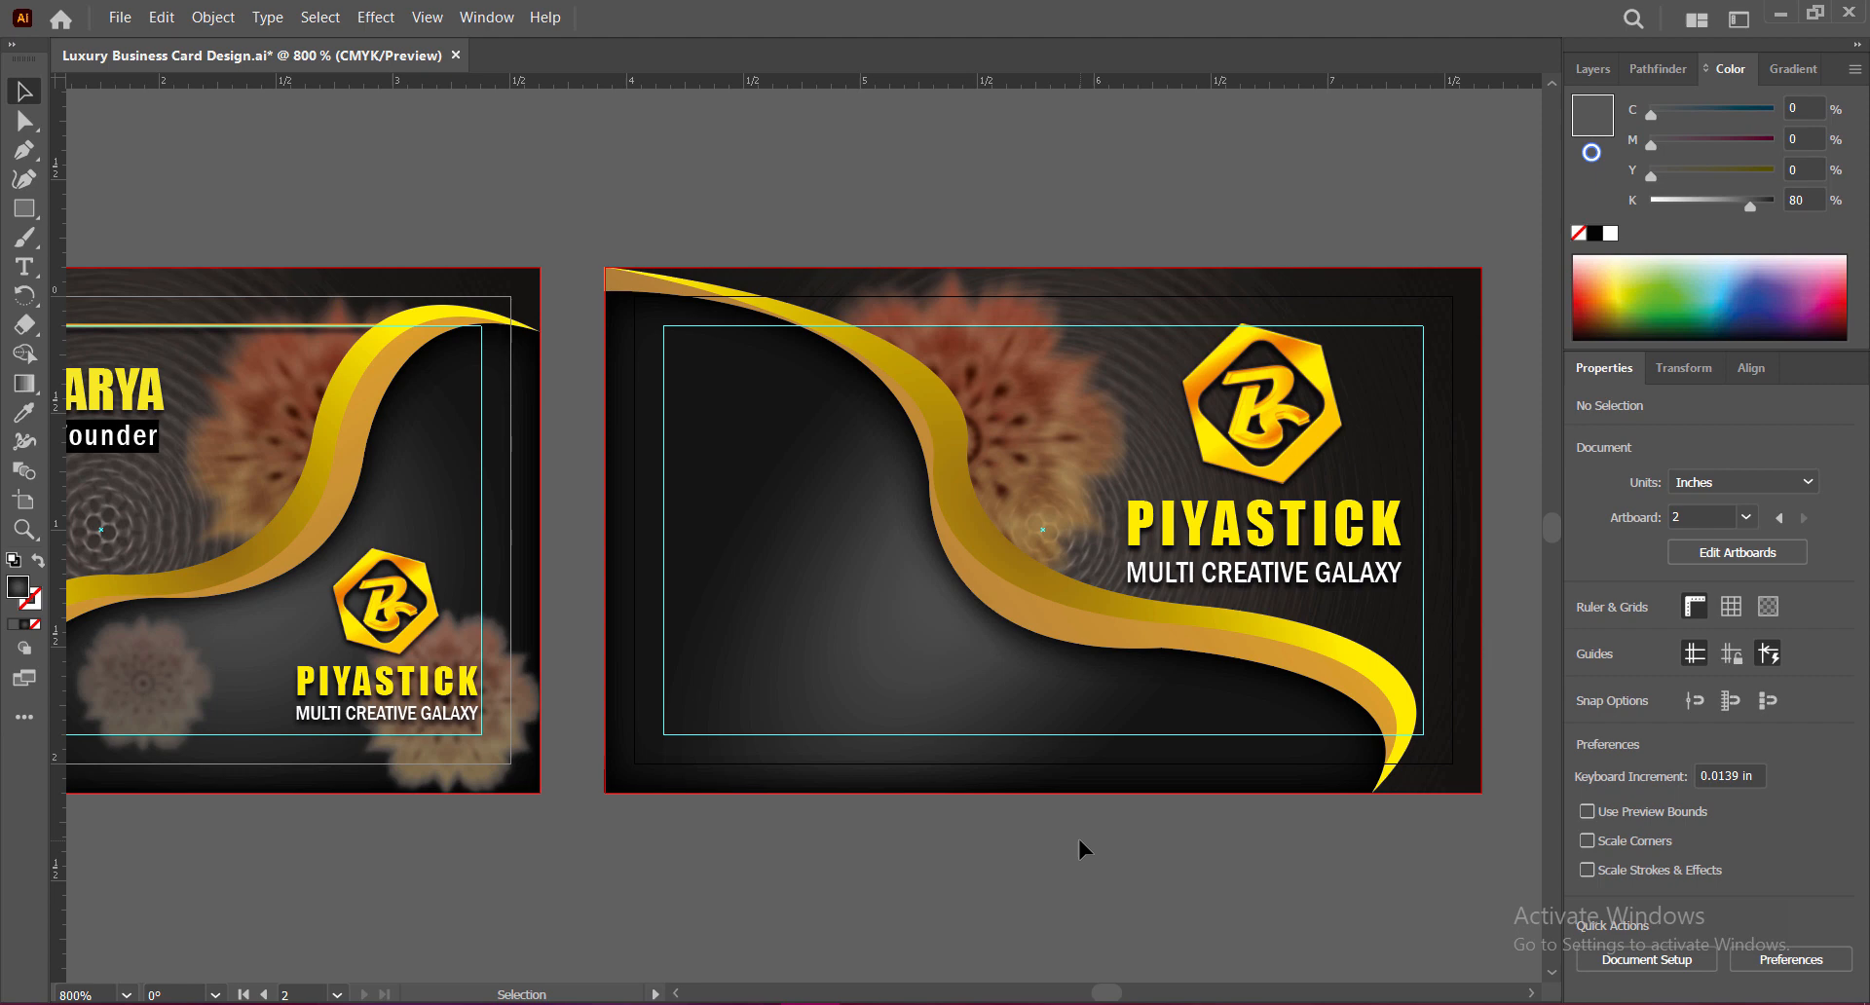
Step: Copy another flower to the back card's left side, enlarge it, and set 51% opacity
alt+drag(466, 641, 729, 397)
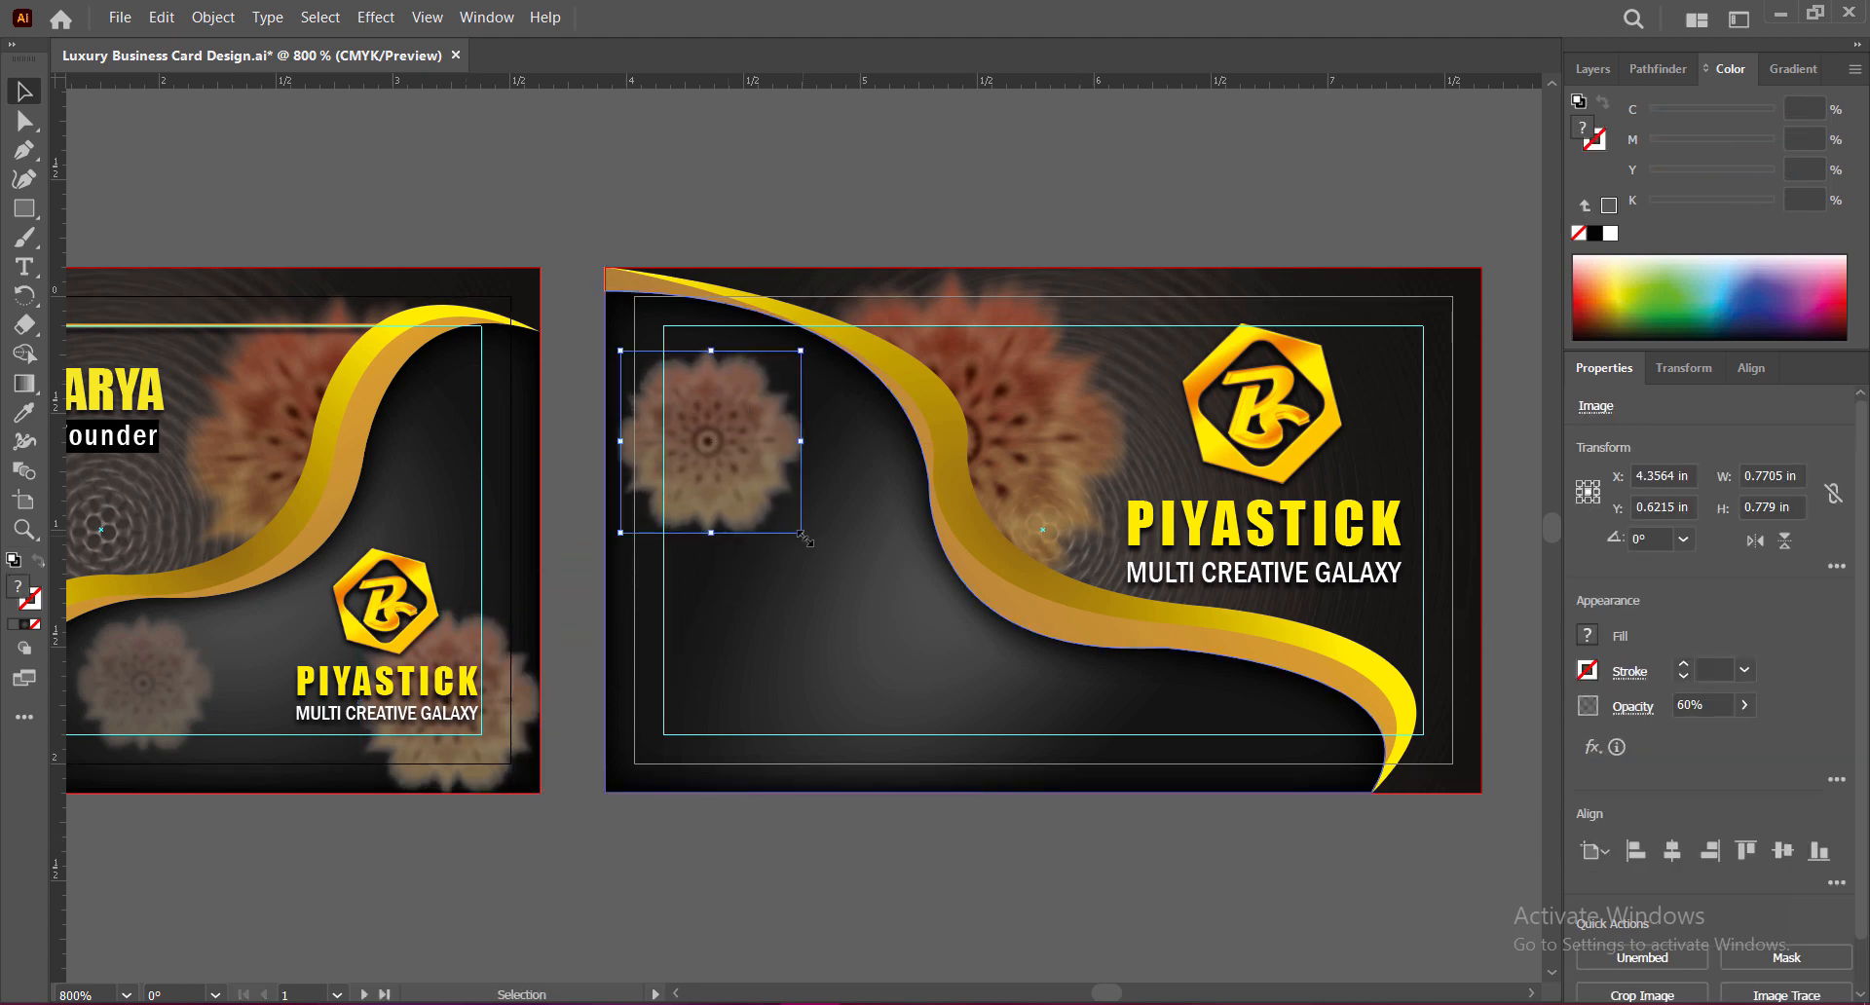
drag(801, 533, 847, 579)
drag(771, 501, 821, 524)
drag(663, 530, 663, 530)
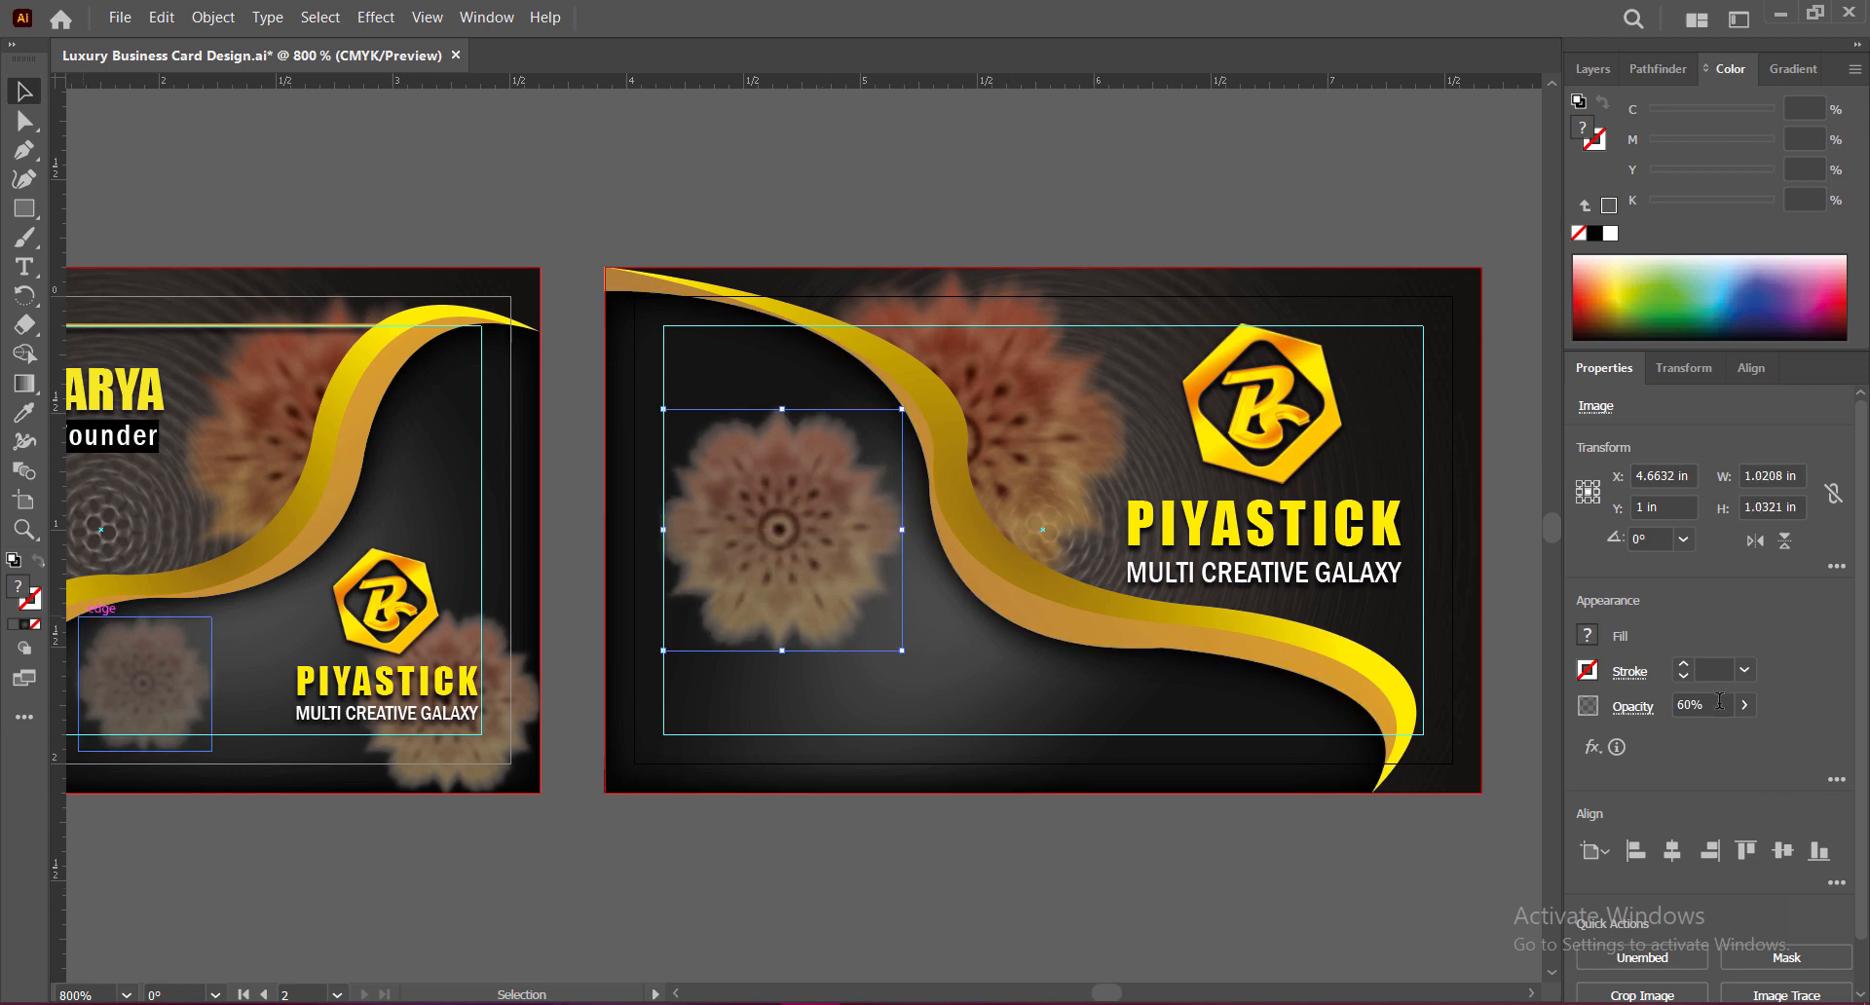
click(1668, 706)
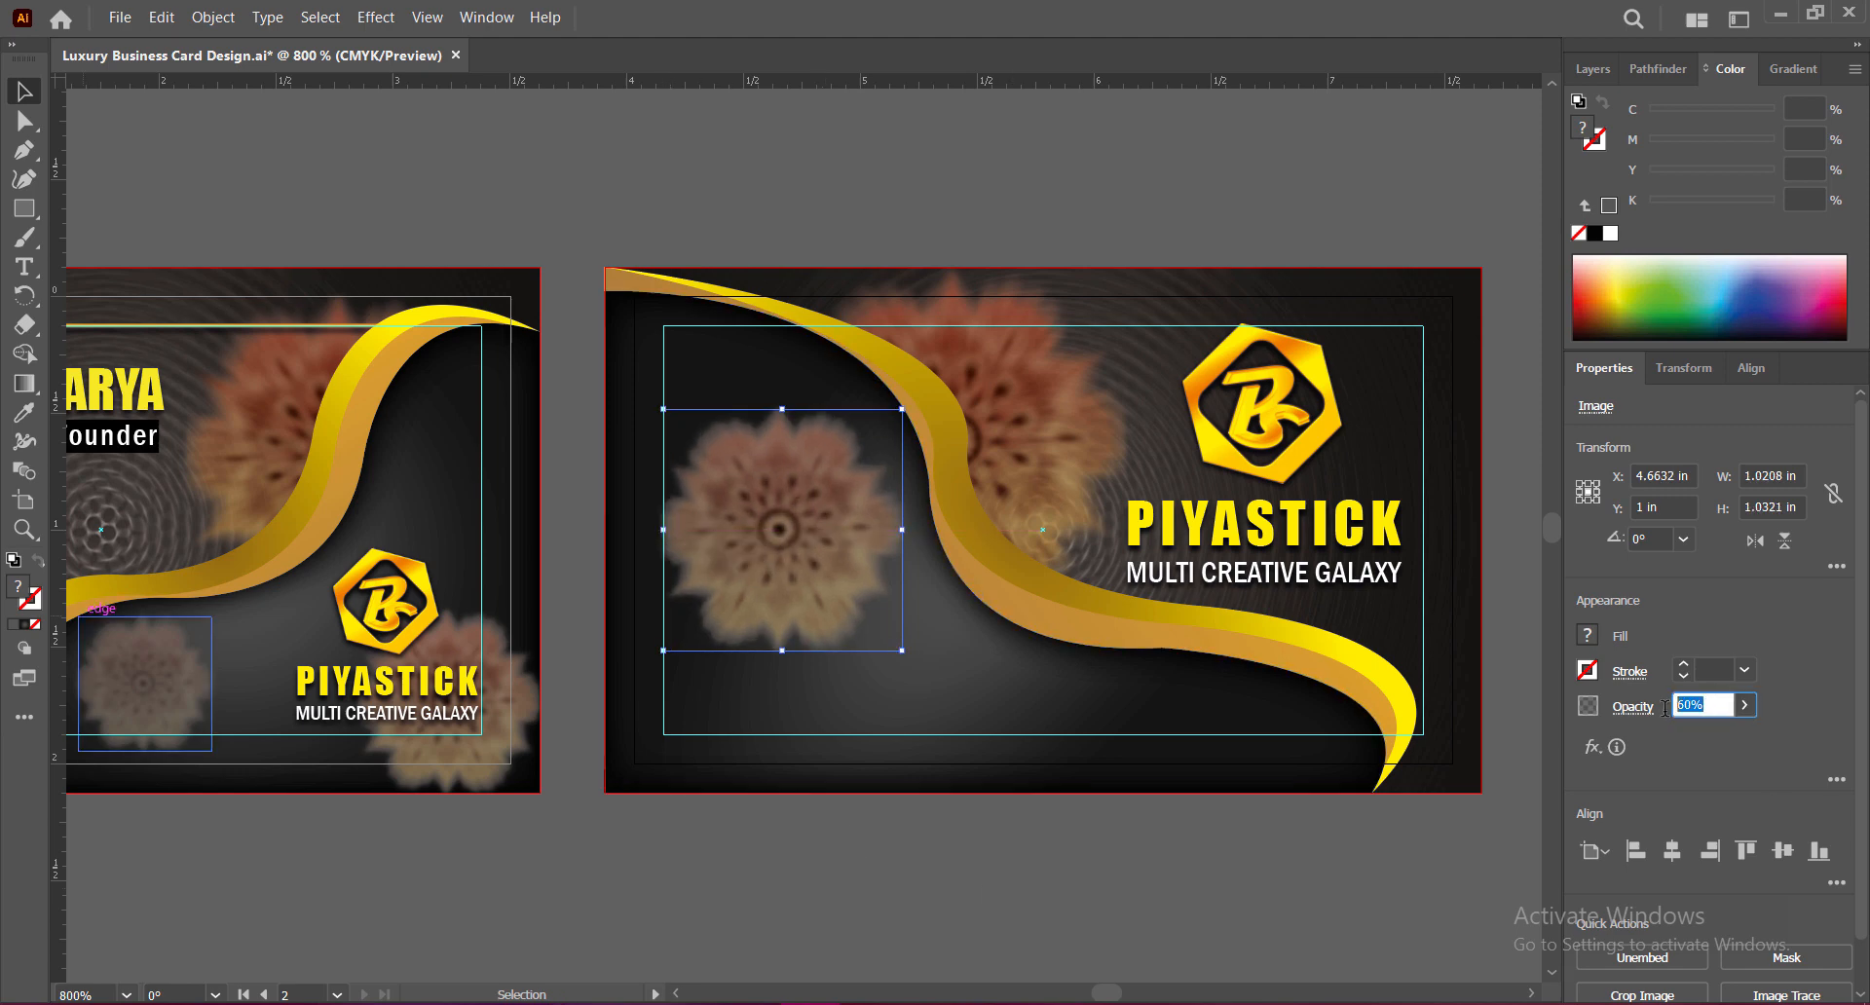
click(1108, 848)
key(ctrl+s)
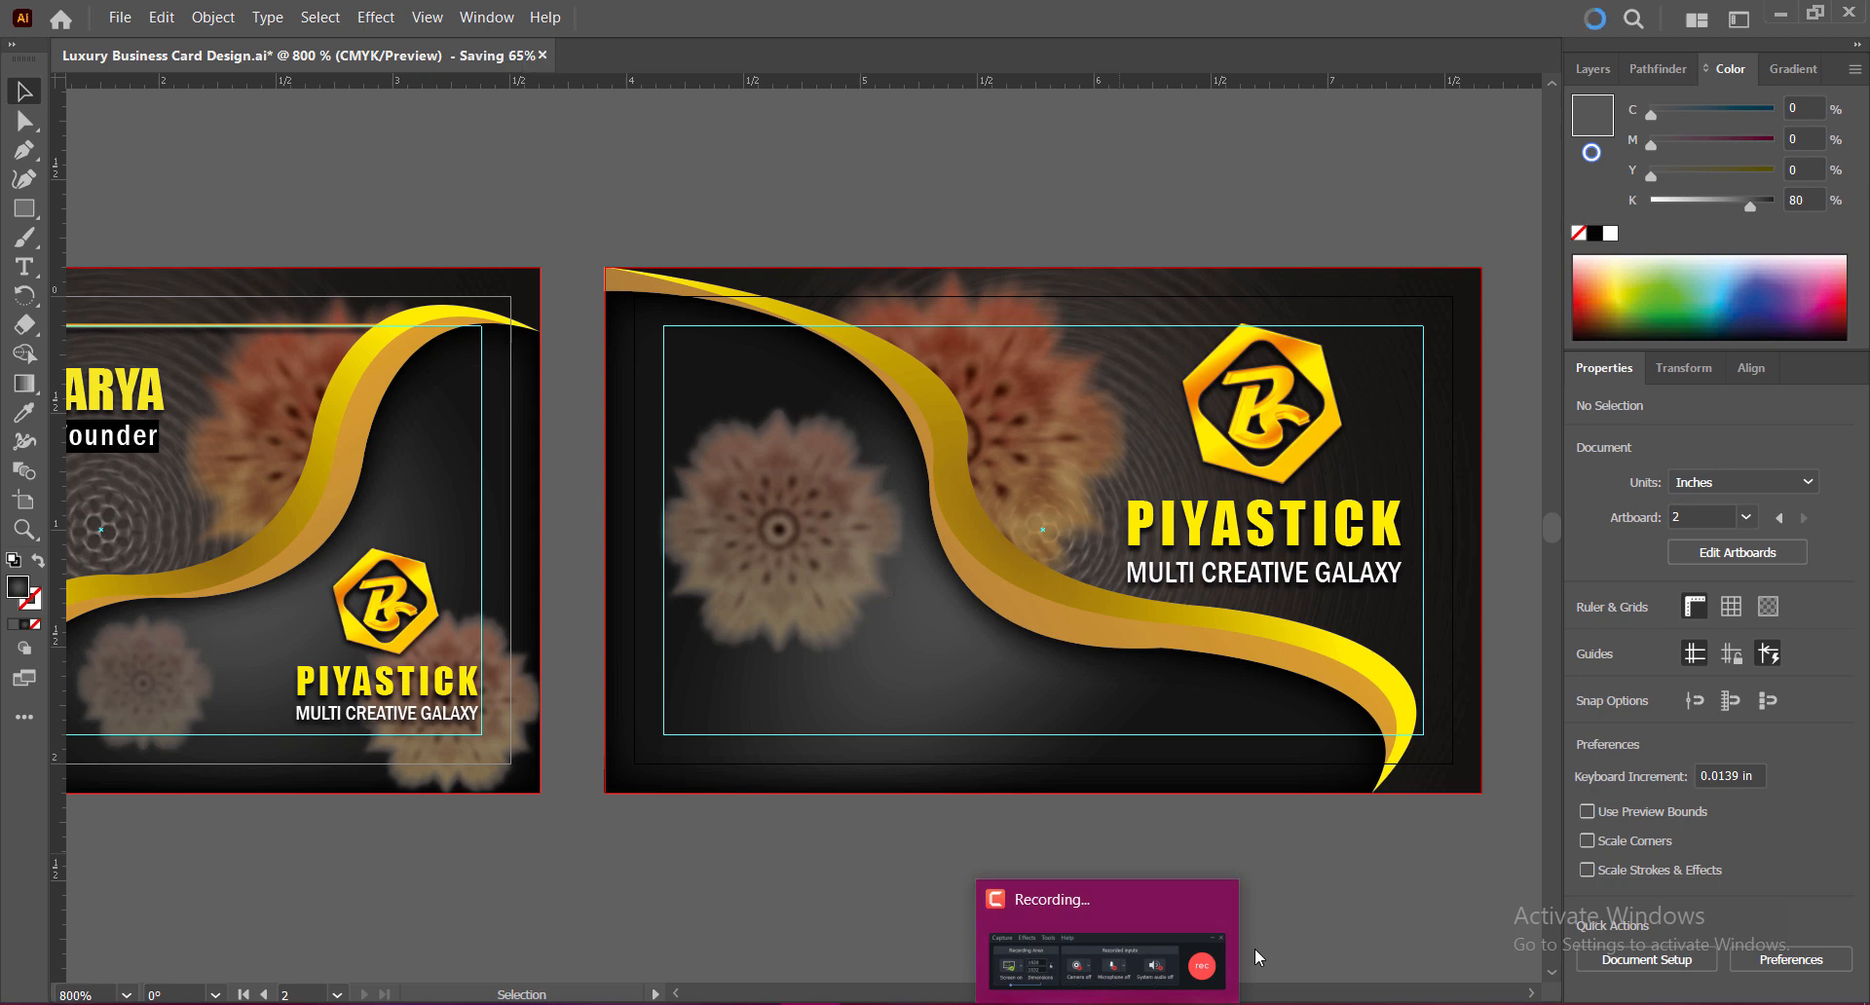
triple_click(1229, 578)
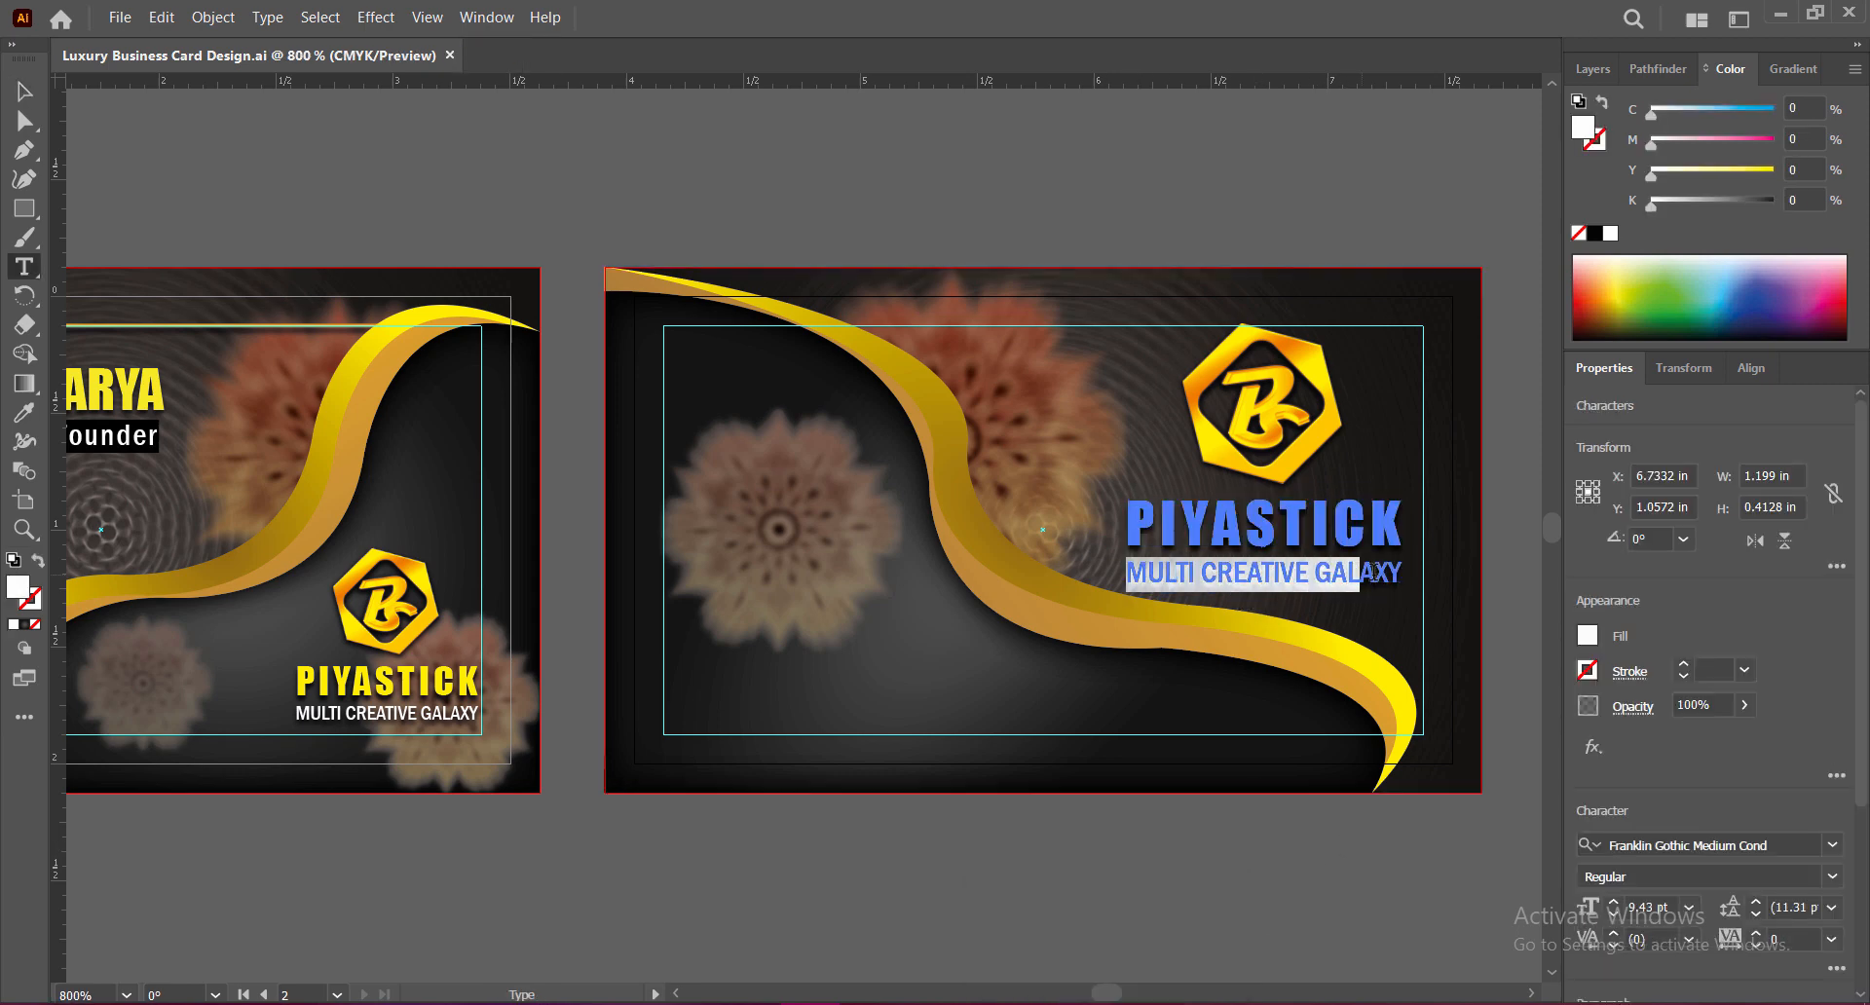
key(Escape)
key(t)
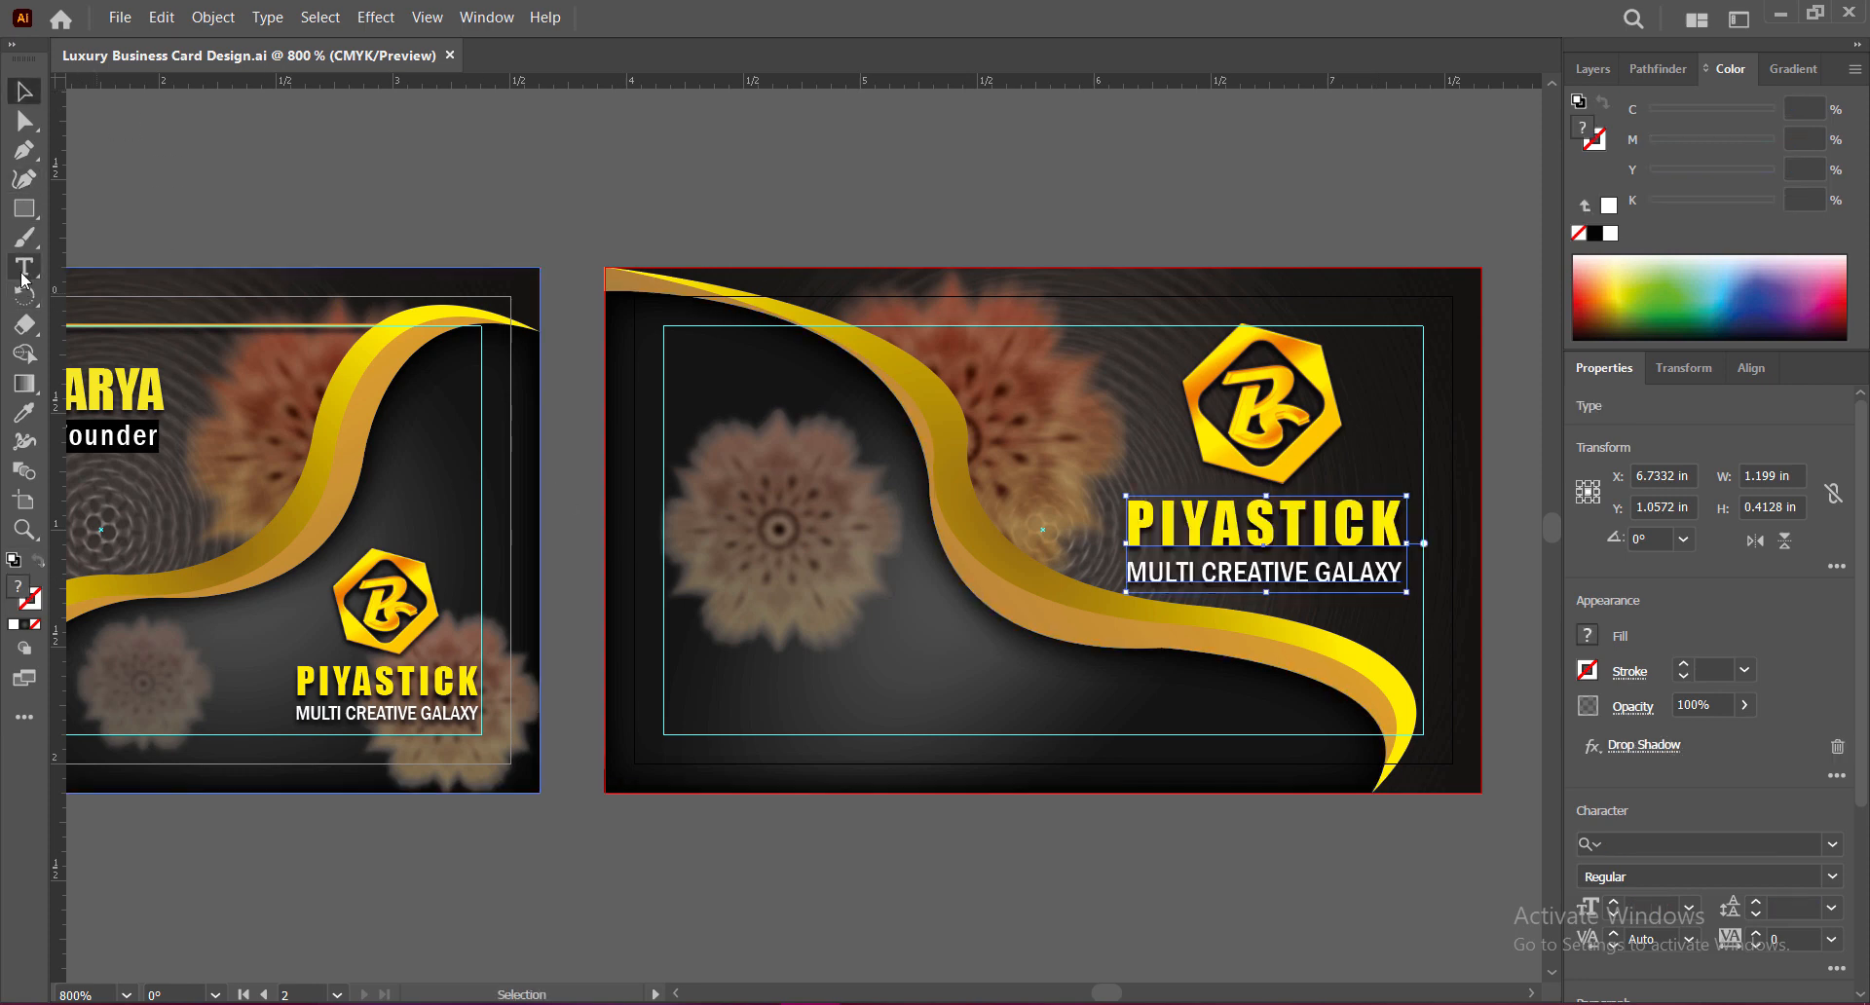
click(921, 698)
text(MULTI CREATIVE GALAXY)
drag(775, 685, 1072, 697)
text(www.companywebsite.com)
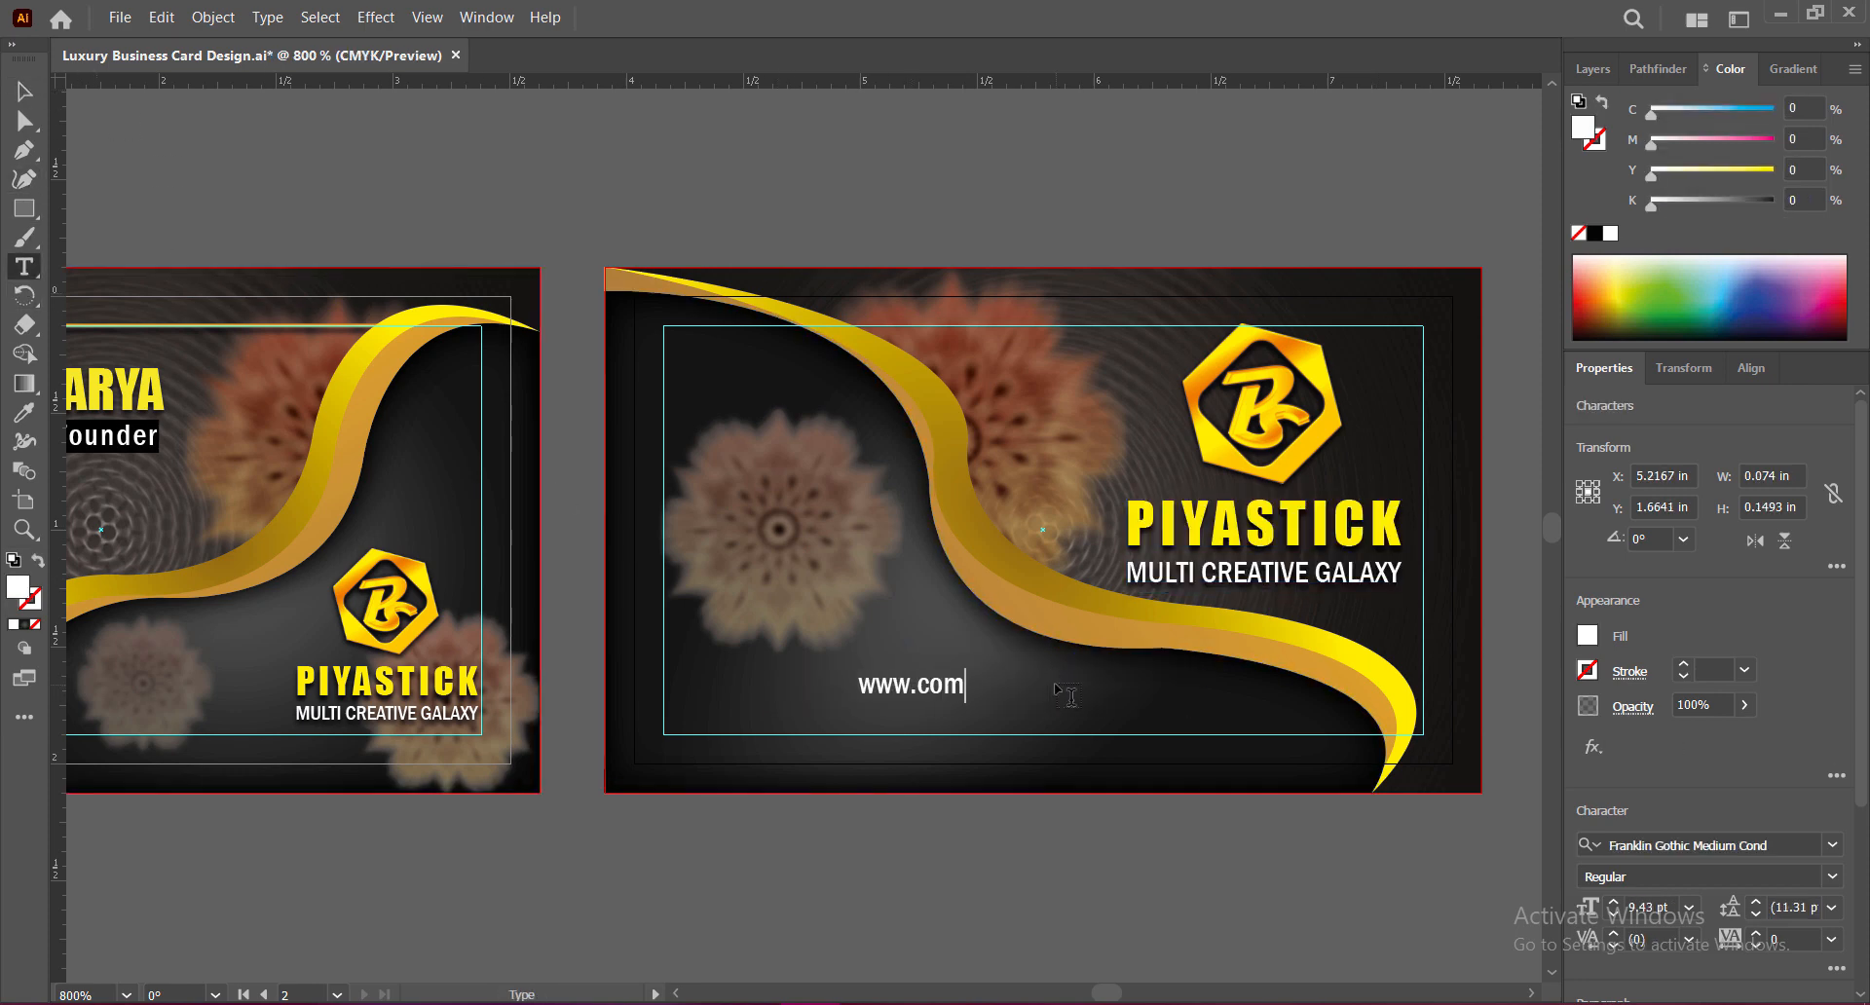
key(Escape)
Step: Give the website text a drop shadow, move it to bottom centre, and set 9 pt
click(376, 17)
mouse_move(404, 330)
click(713, 331)
key(Return)
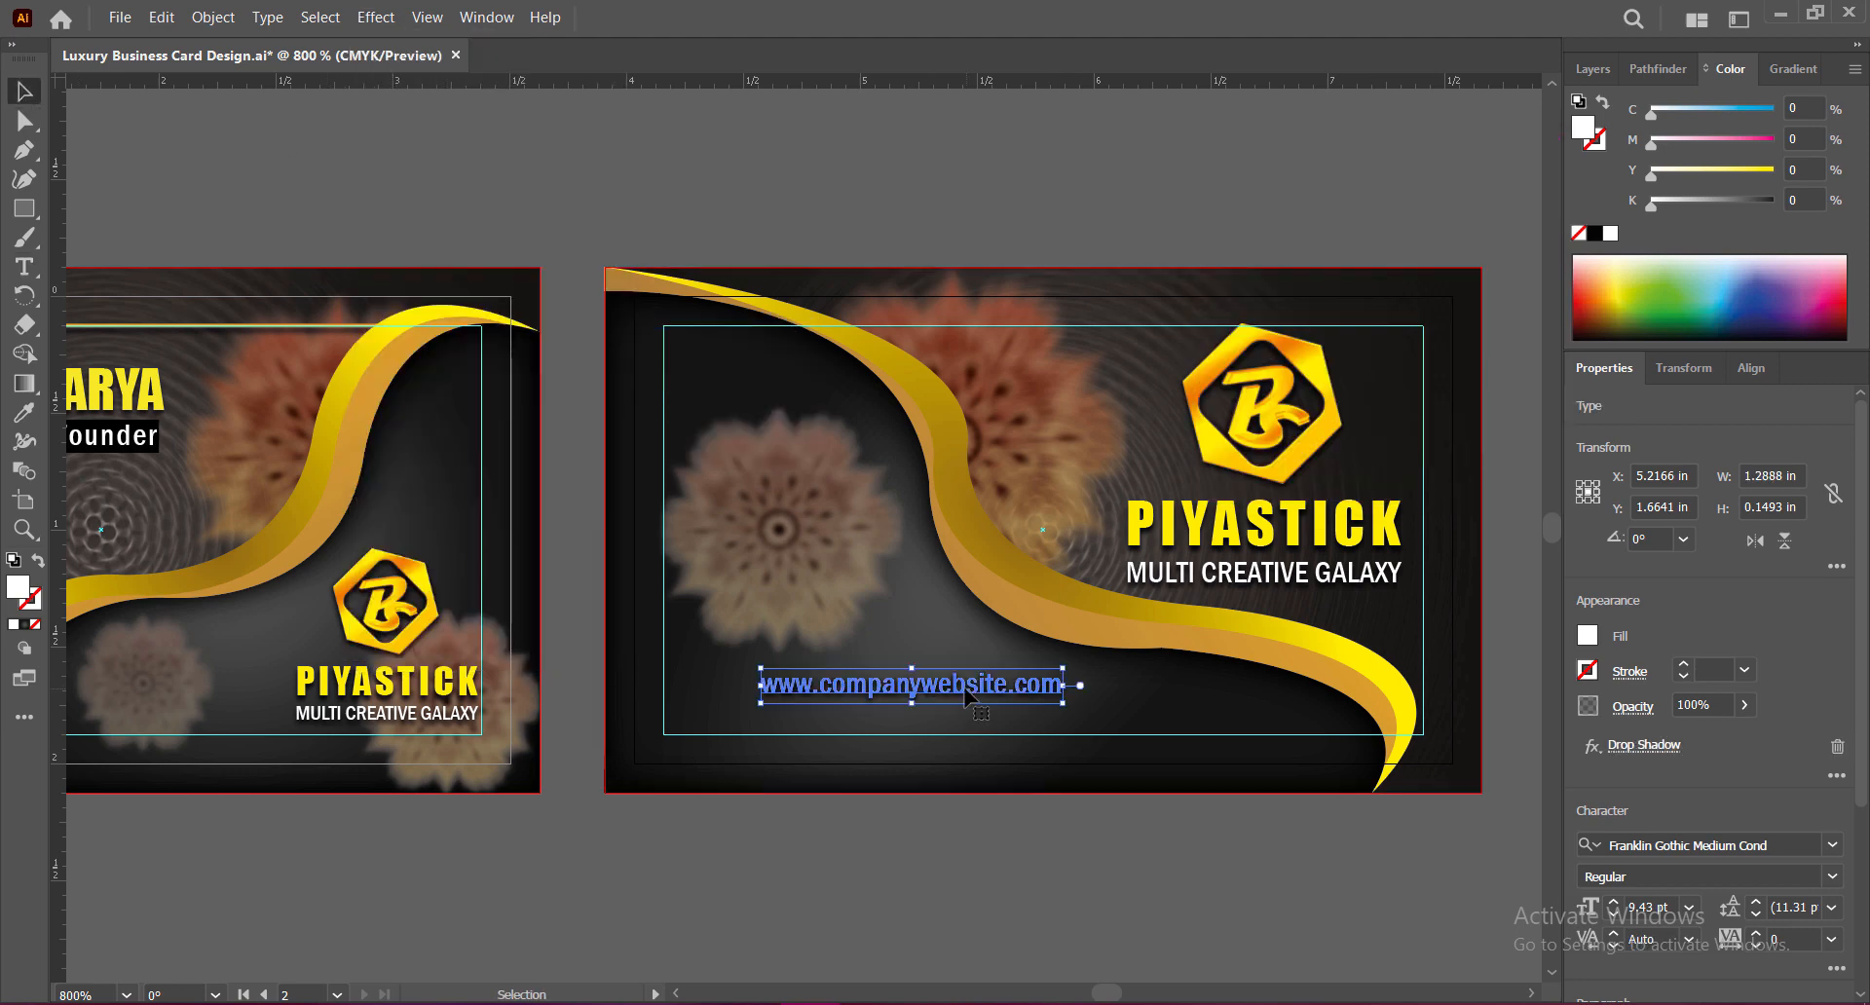
drag(911, 684, 1082, 725)
click(1614, 642)
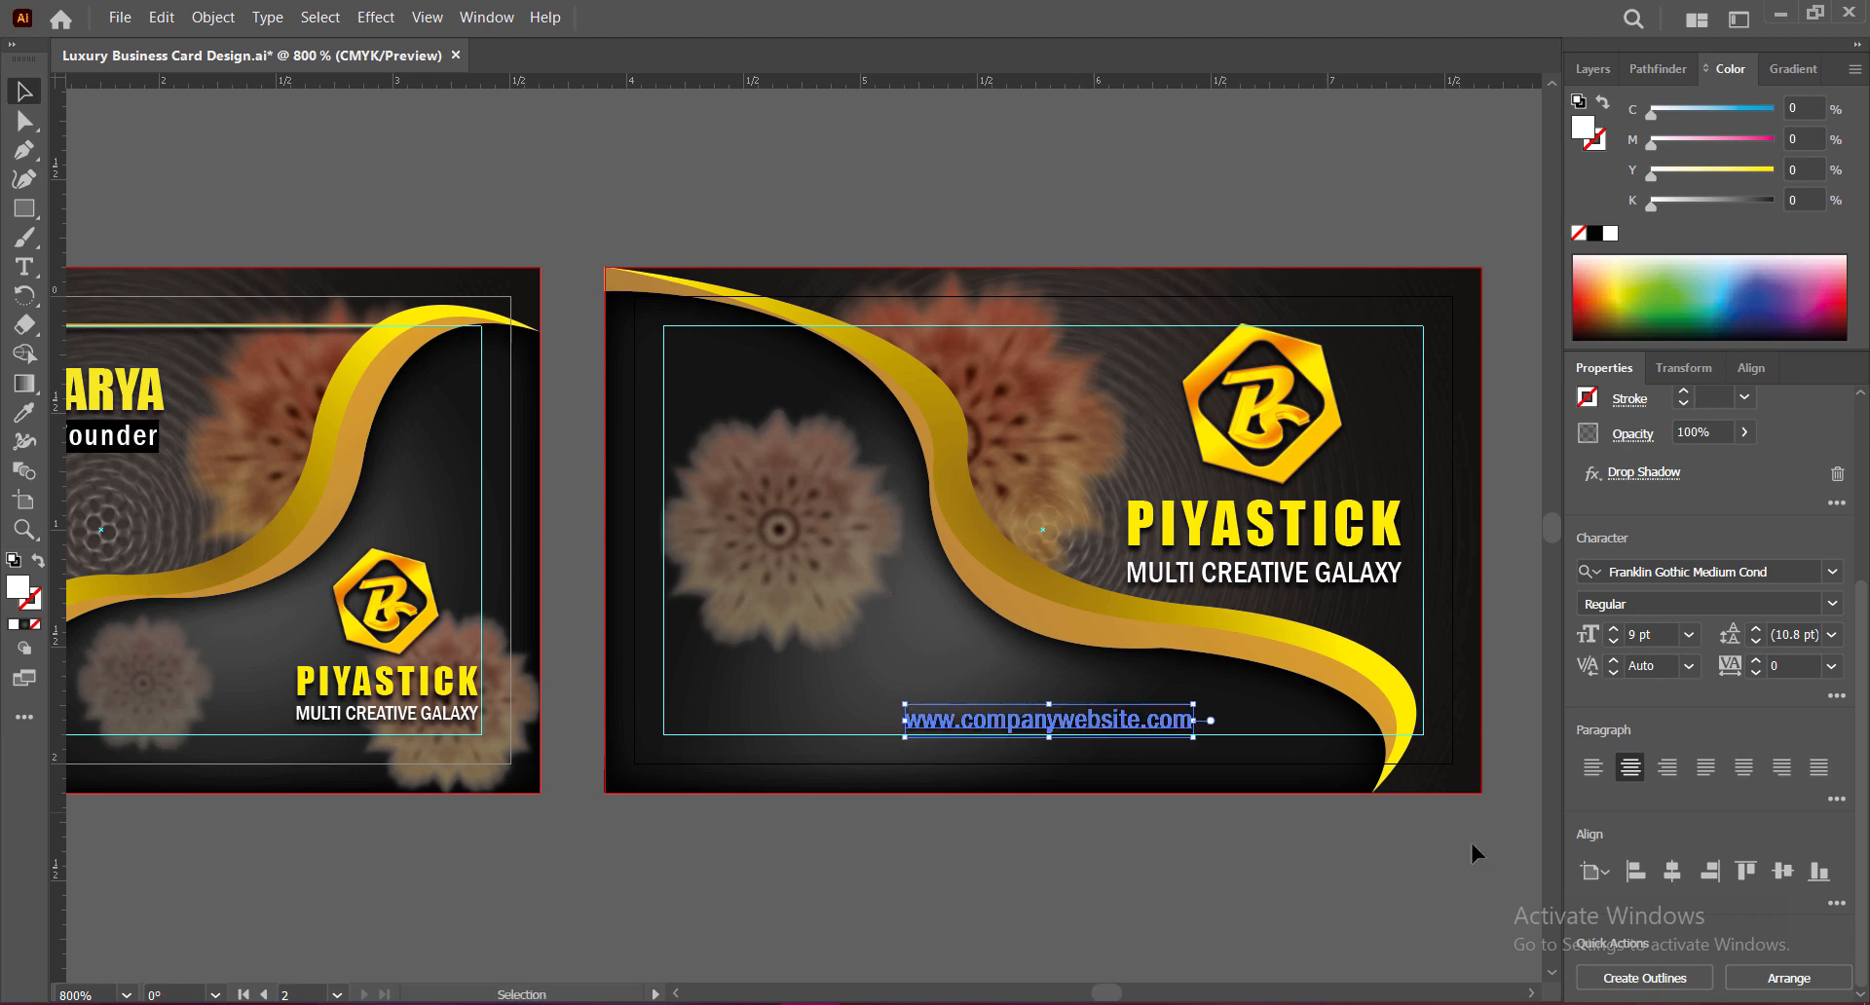
key(ctrl+shift+a)
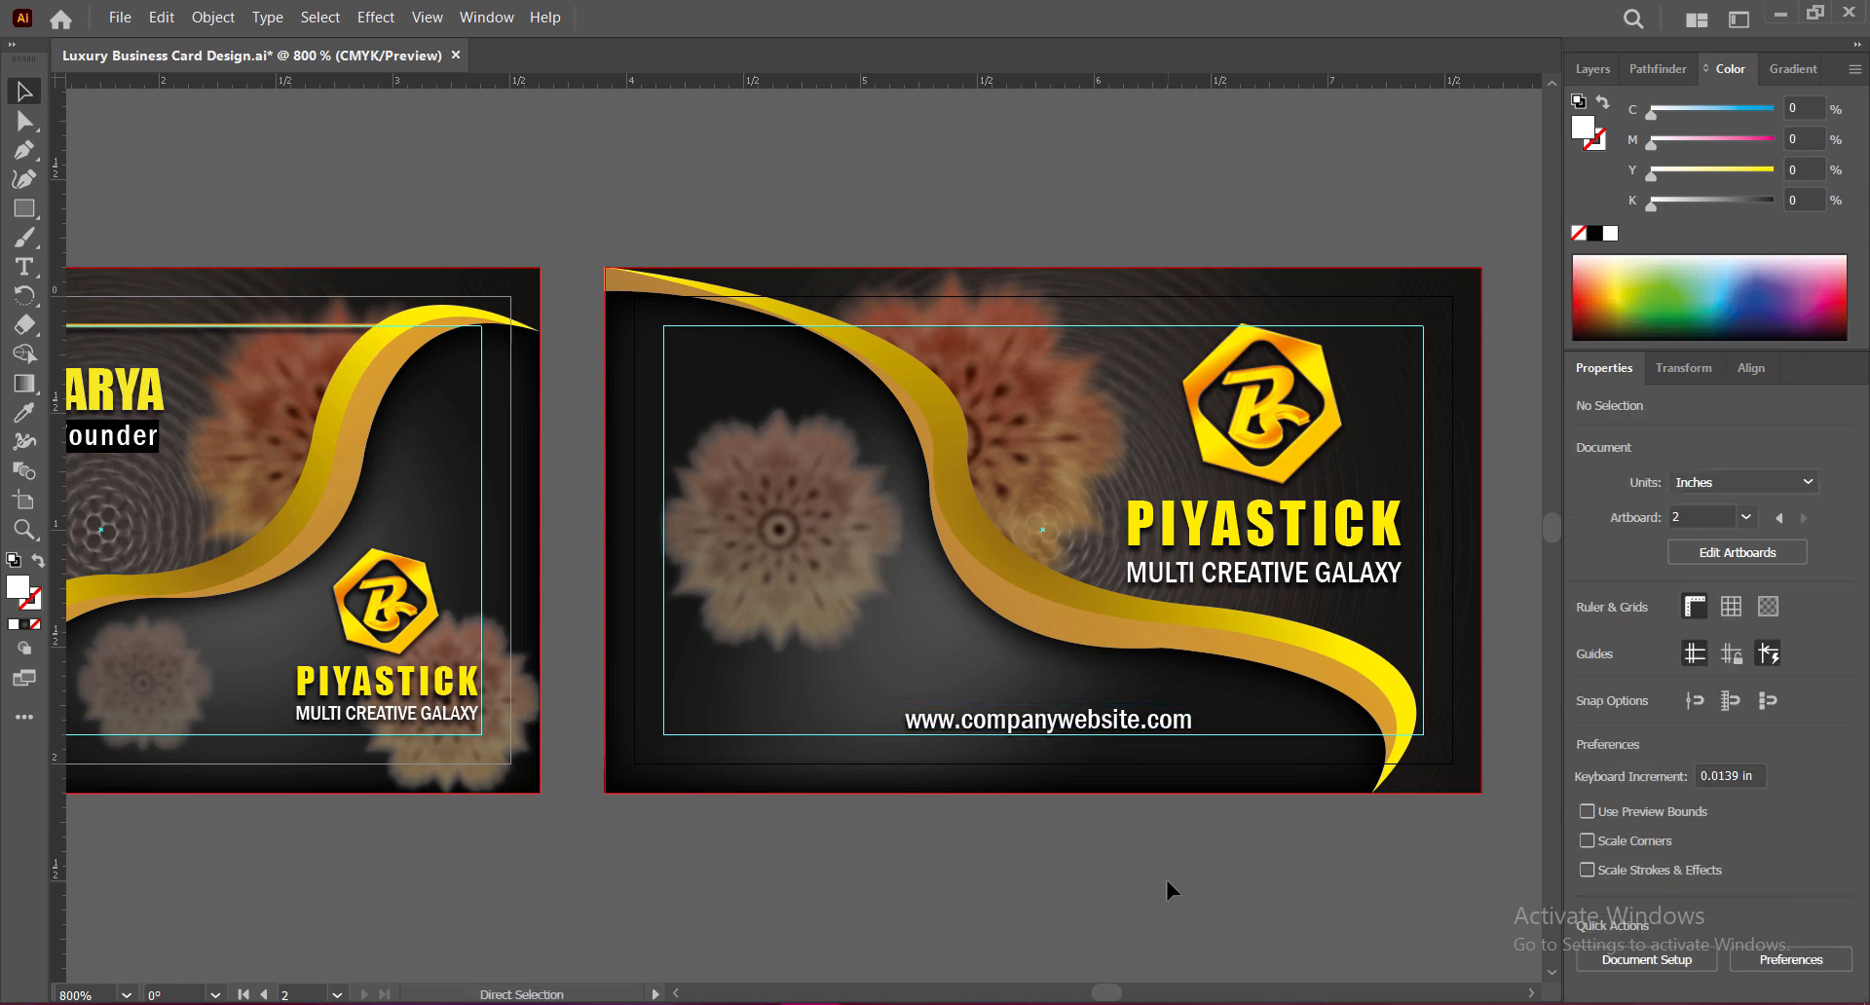
key(ctrl+s)
key(ctrl+minus)
scroll(869, 762, right, 2)
scroll(849, 825, up, 2)
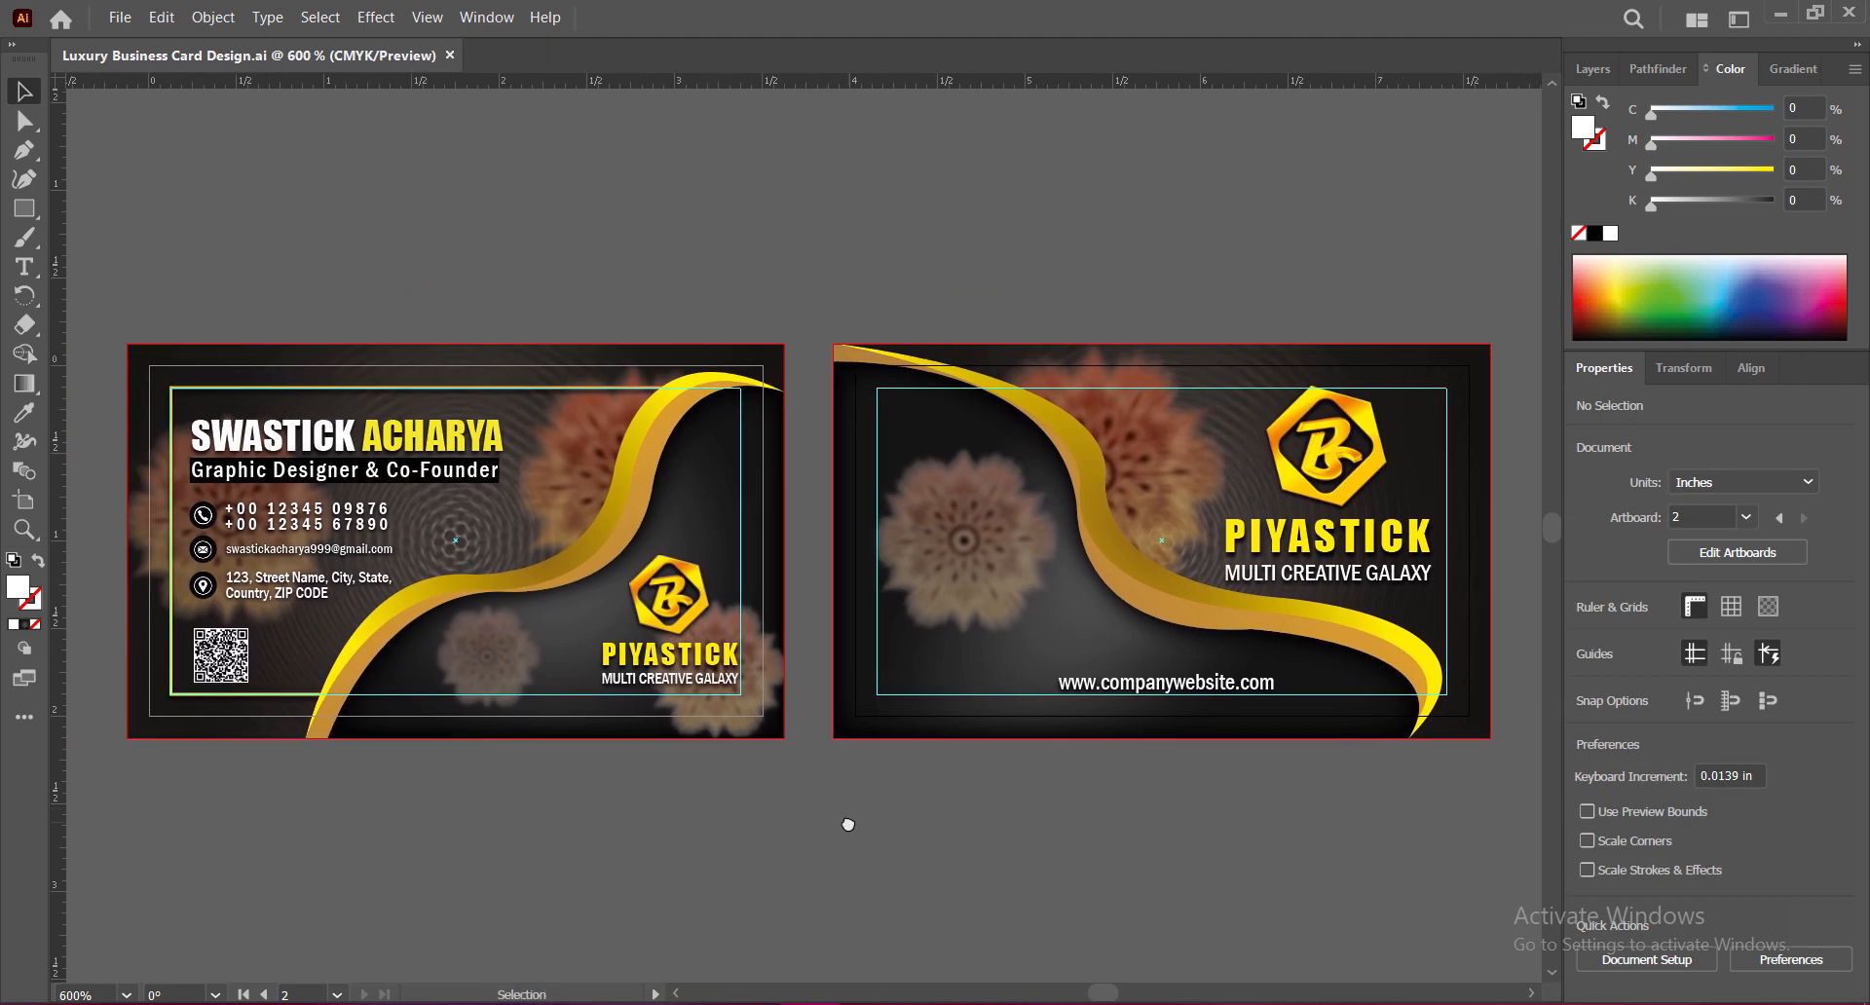
scroll(1023, 826, down, 2)
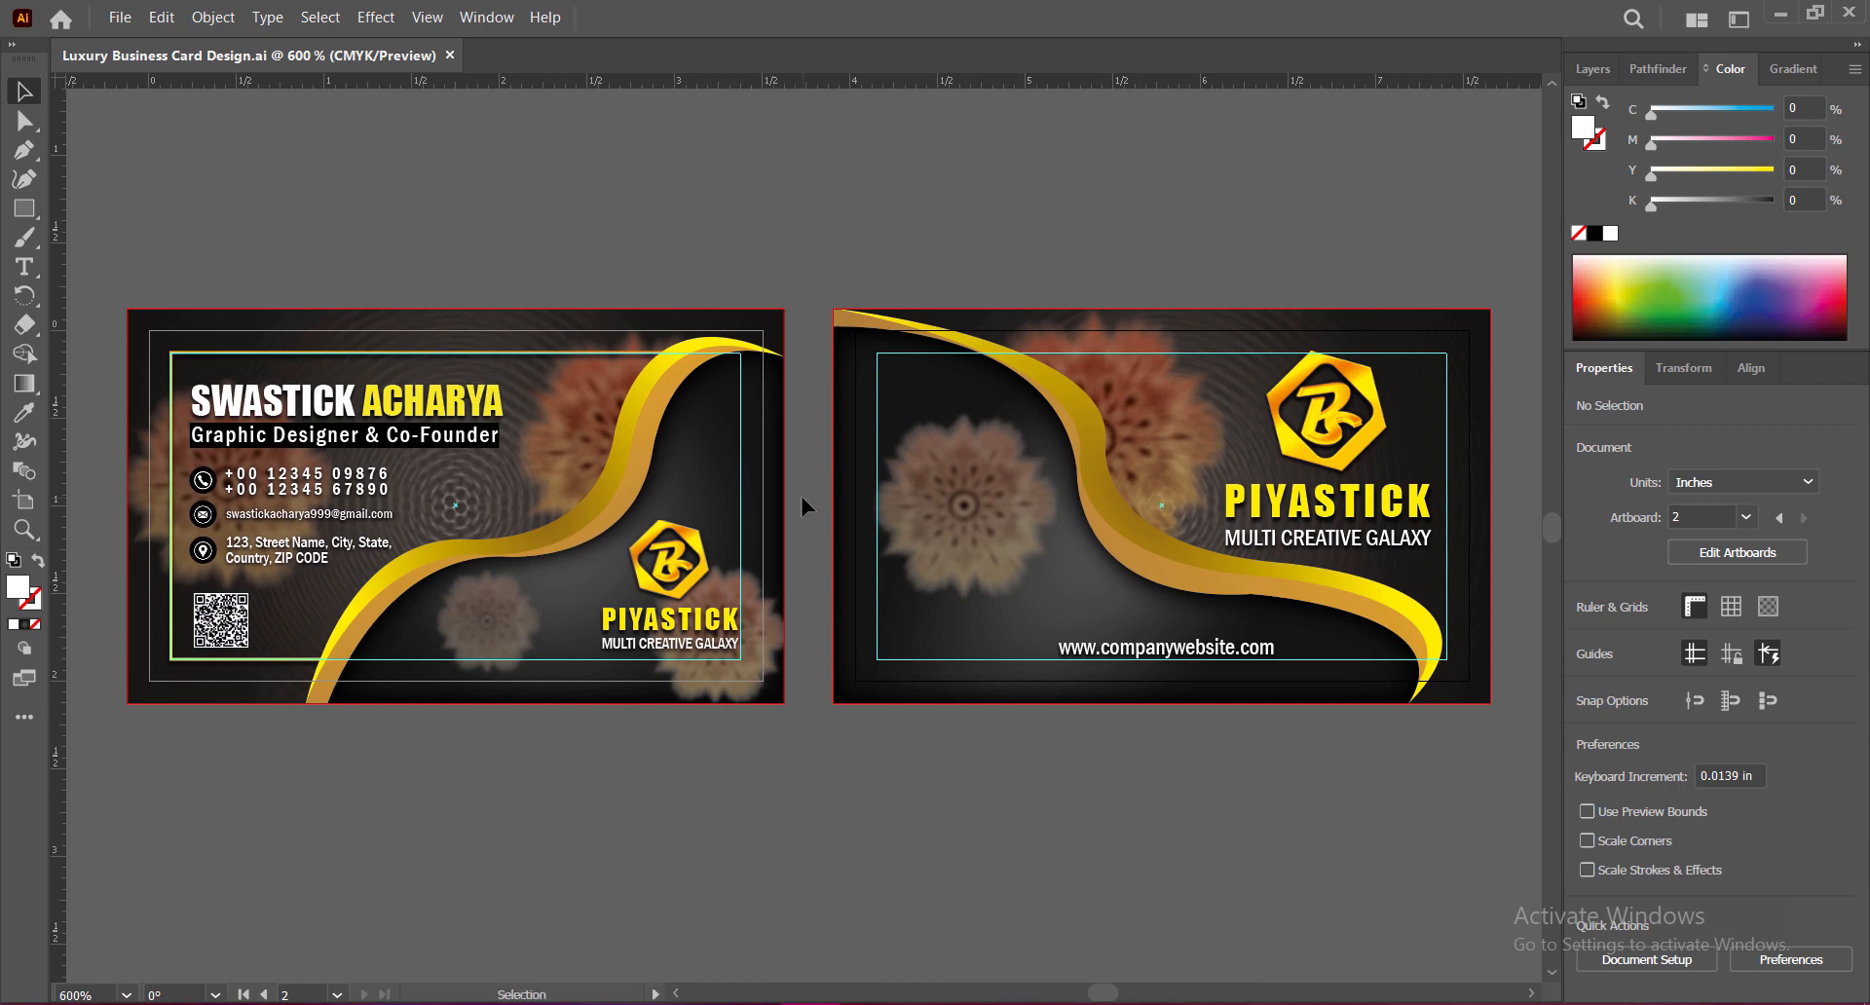
key(ctrl+plus)
scroll(801, 504, right, 3)
scroll(943, 798, left, 5)
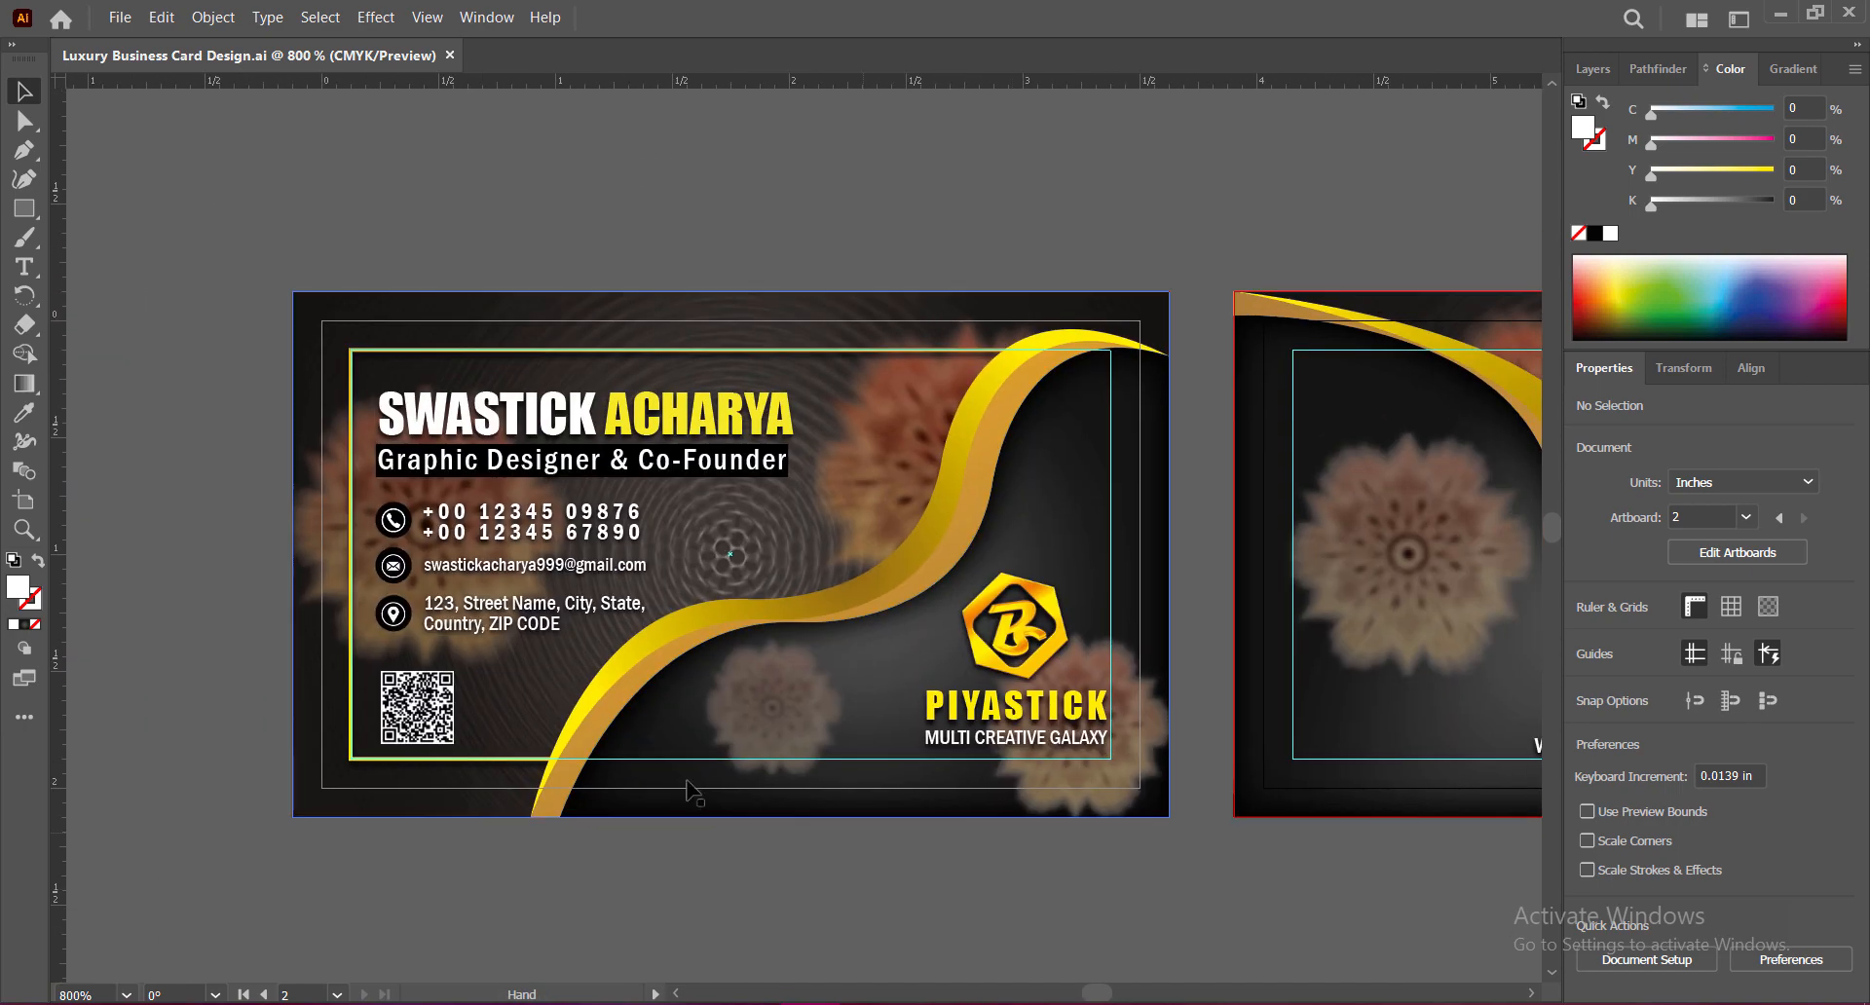
scroll(1251, 909, right, 8)
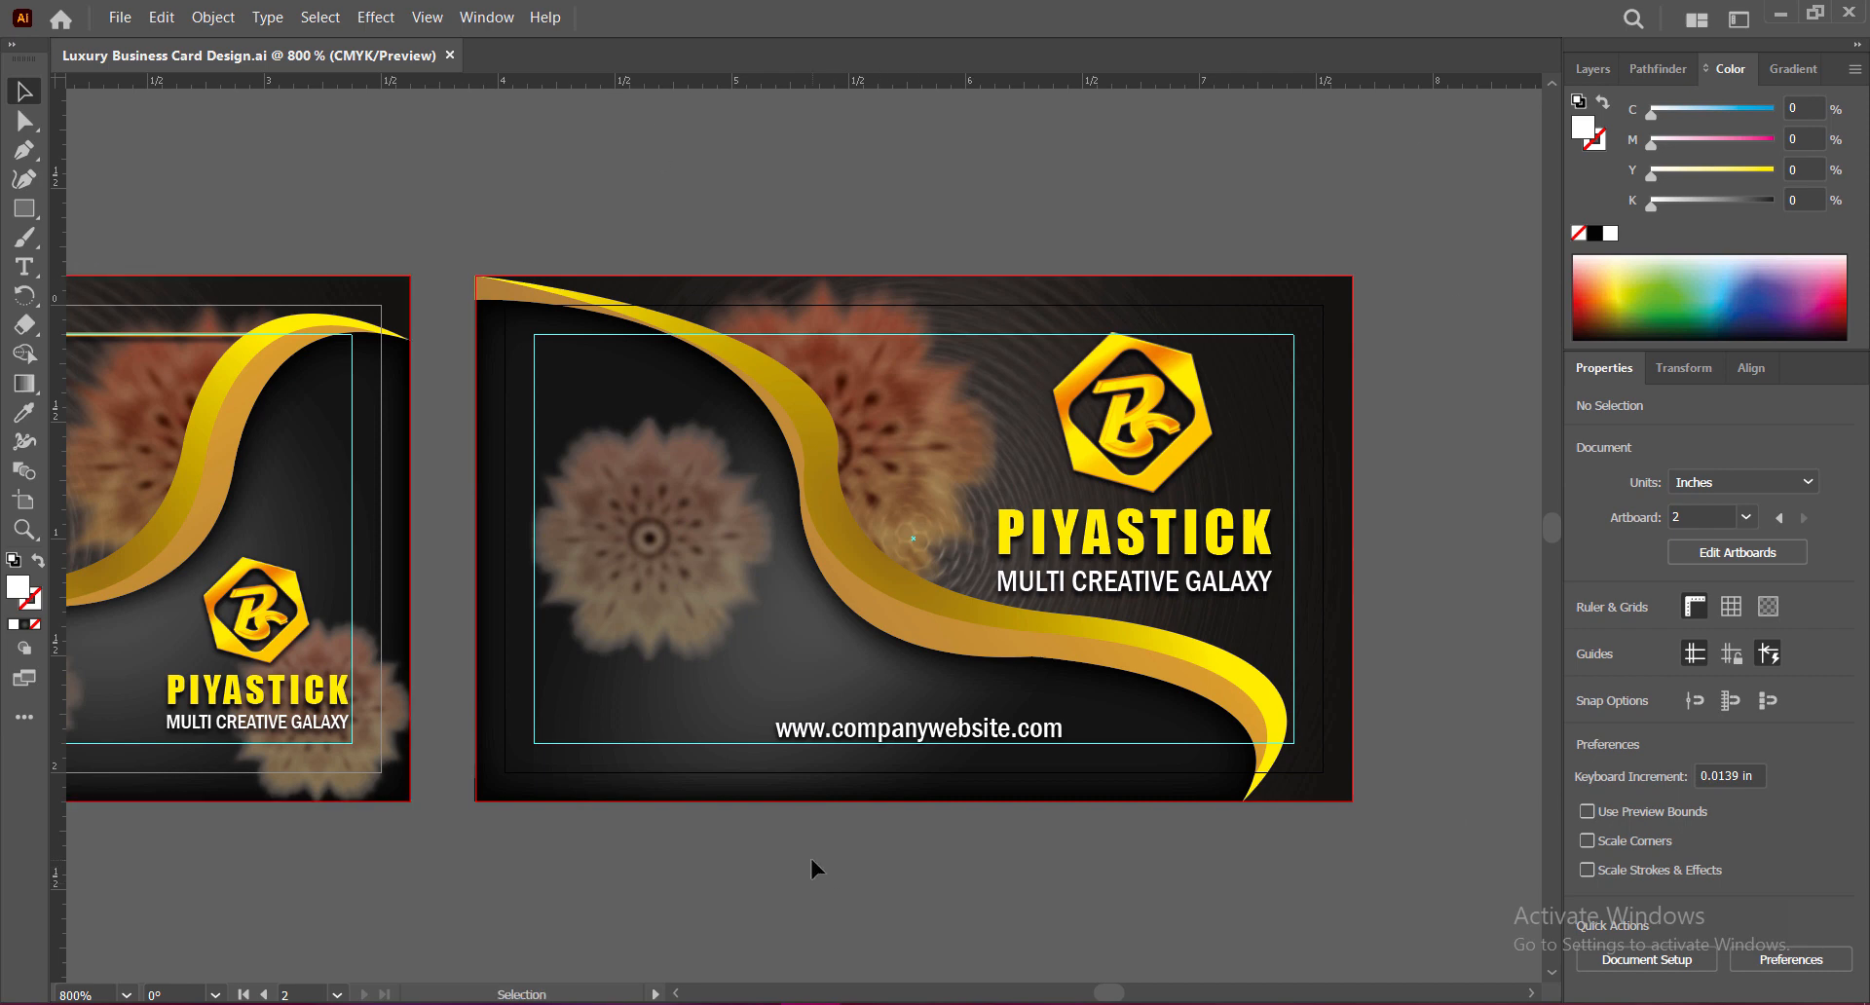
drag(811, 861, 1137, 863)
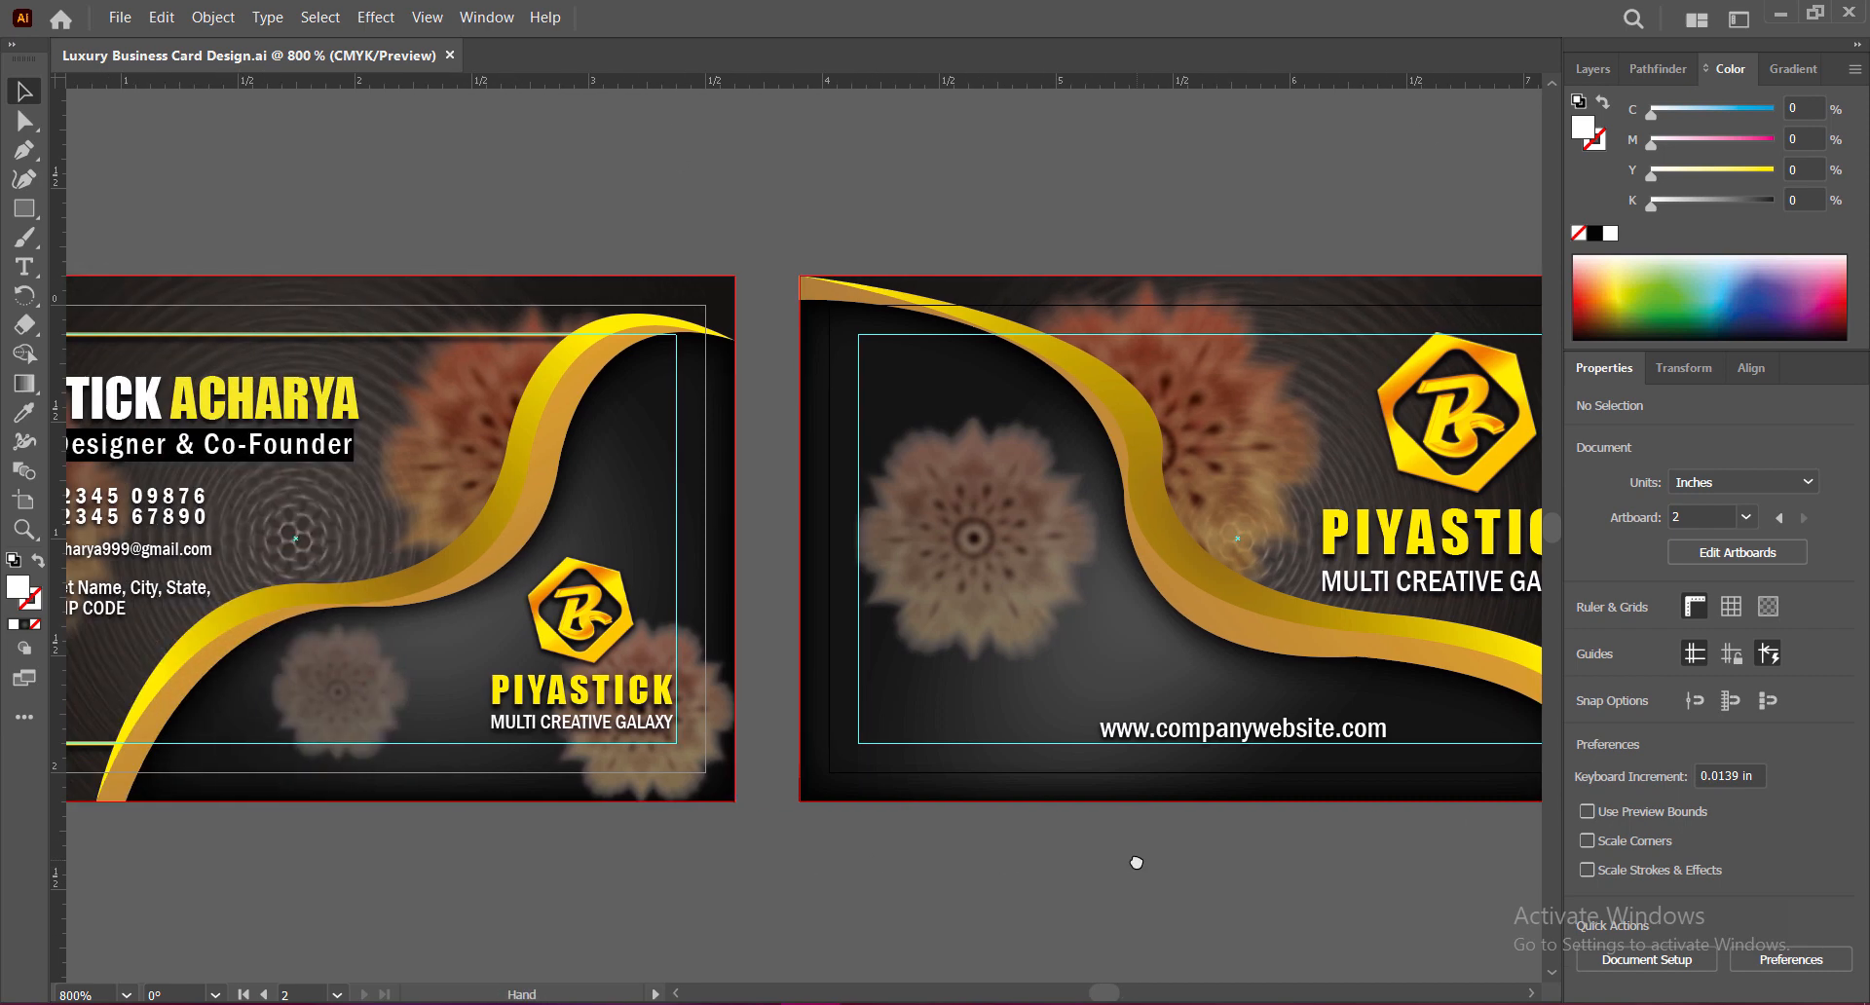
drag(709, 859, 998, 907)
Step: Copy the front card's thin gold border frame onto the back card
click(414, 334)
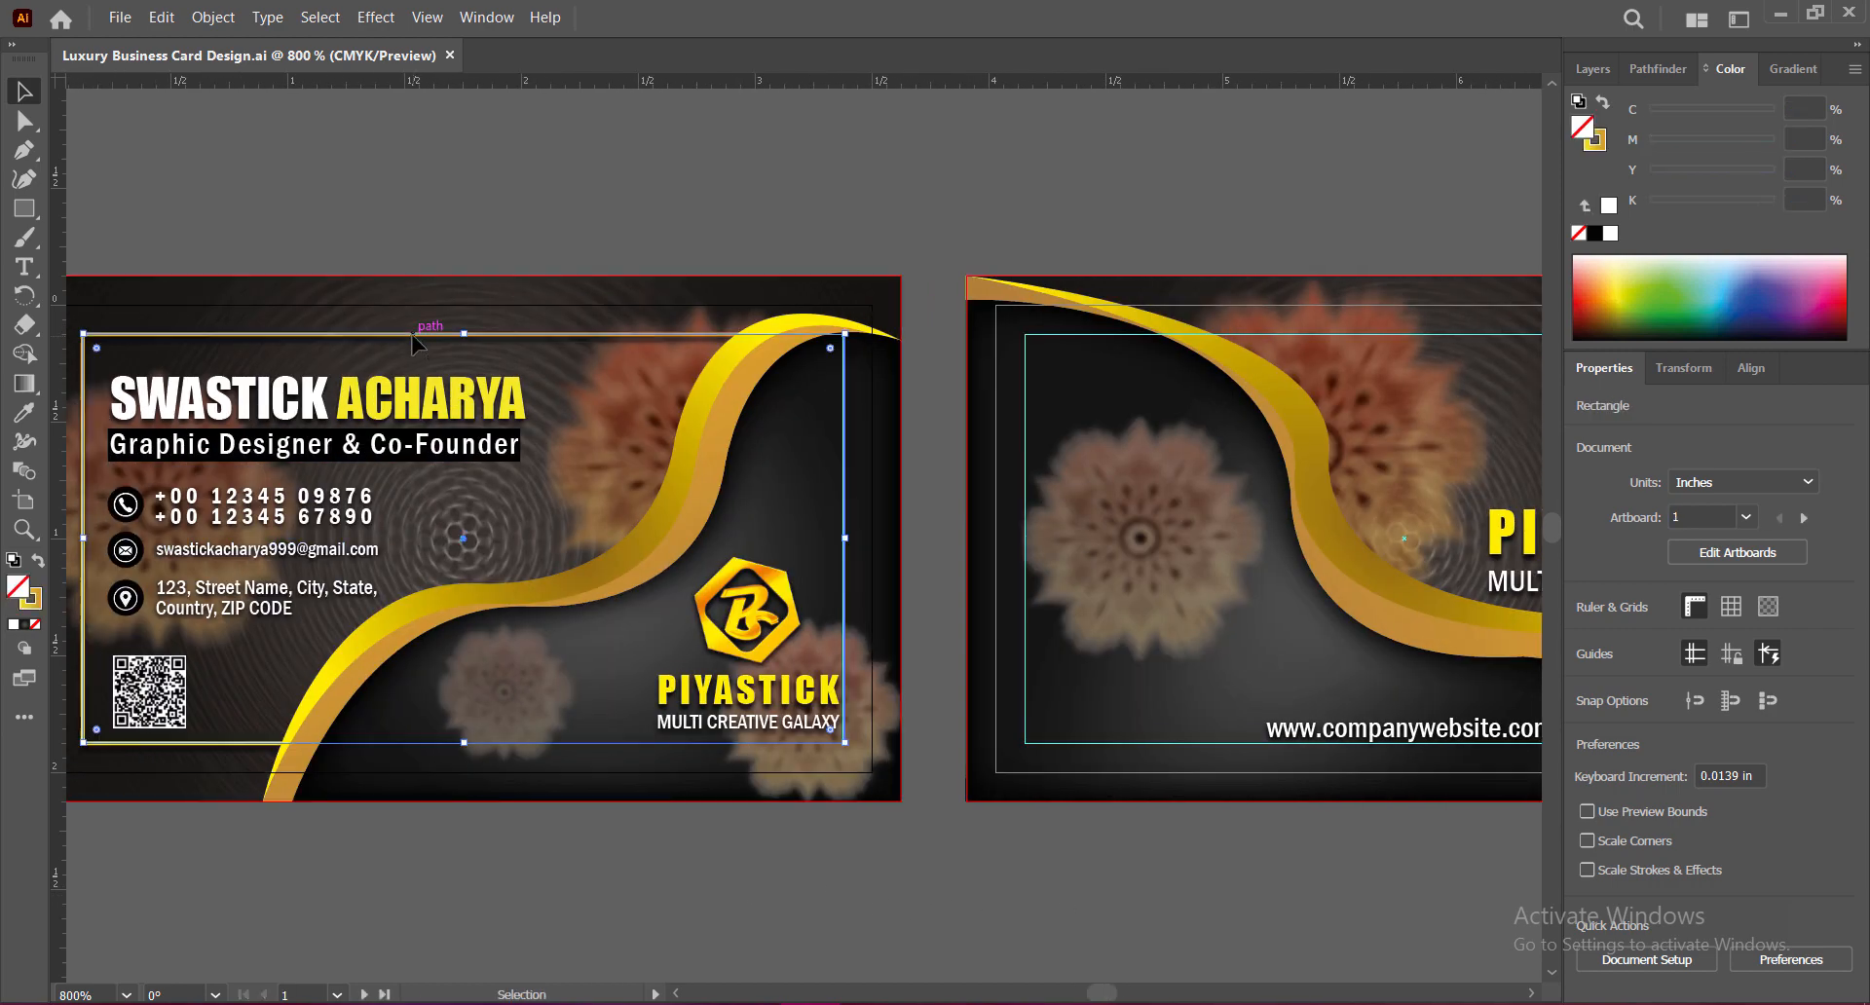
drag(414, 341, 1357, 344)
scroll(1329, 719, right, 5)
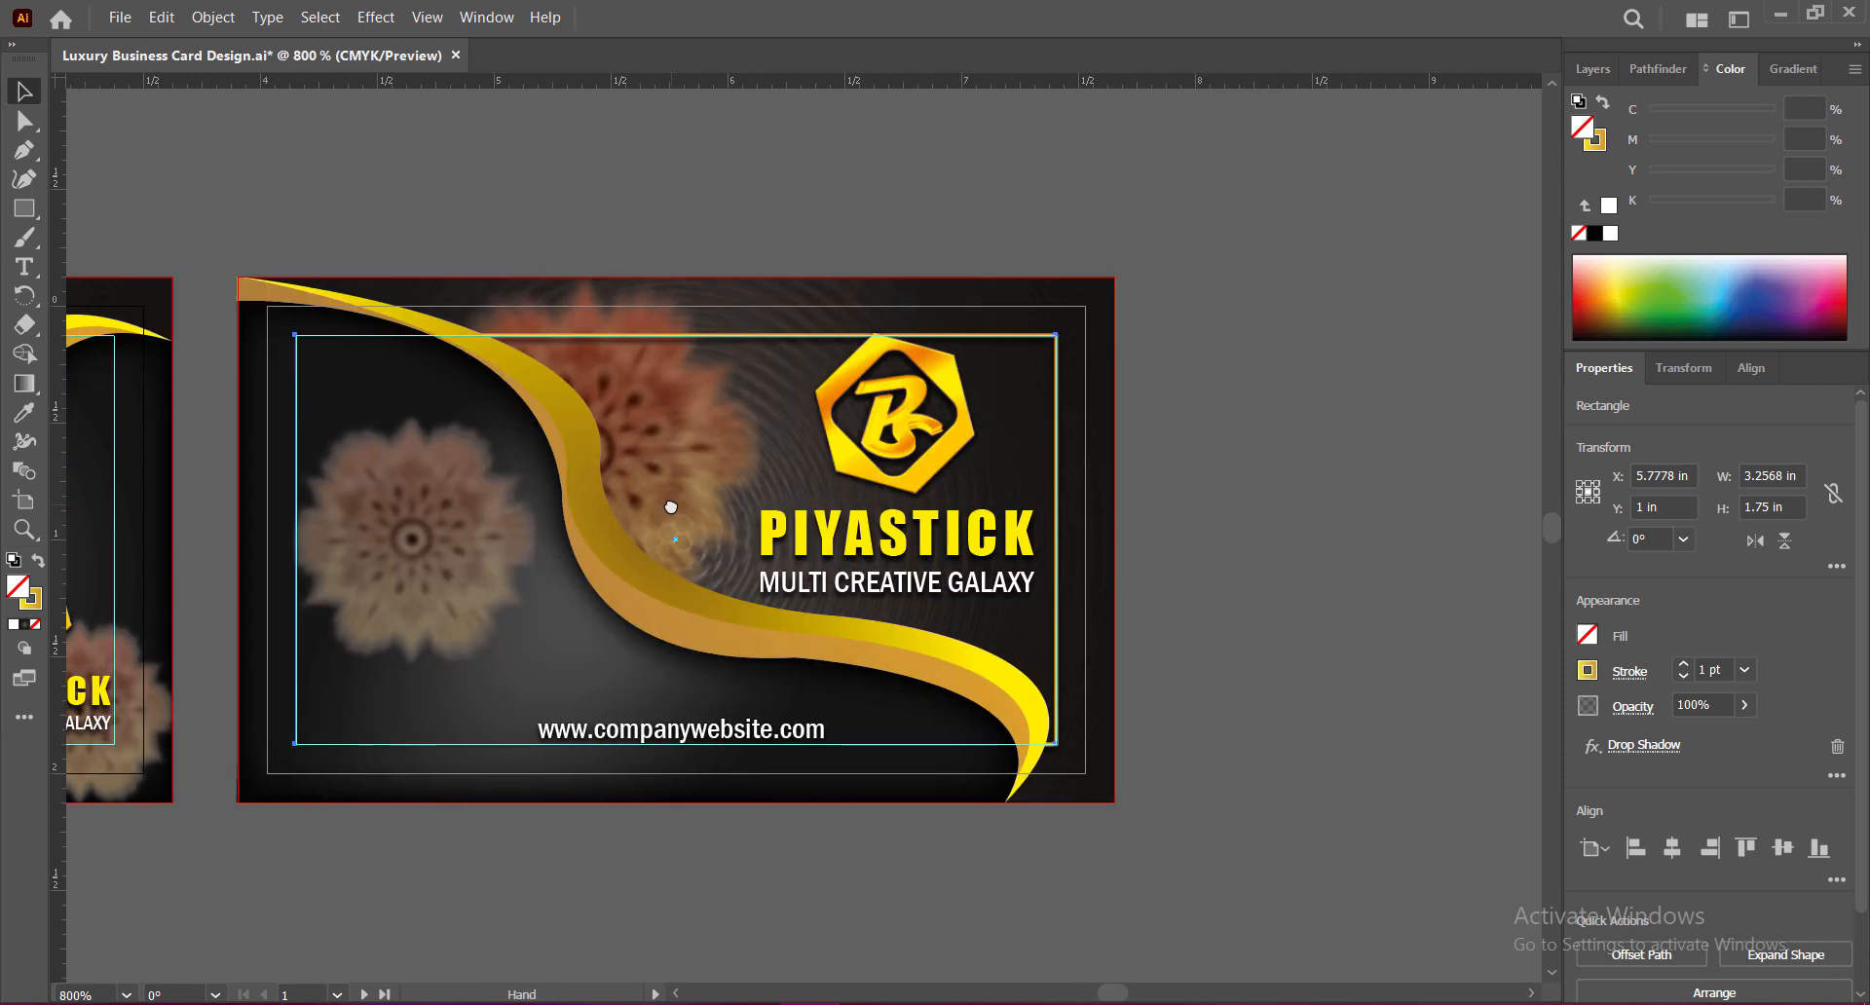
click(1293, 713)
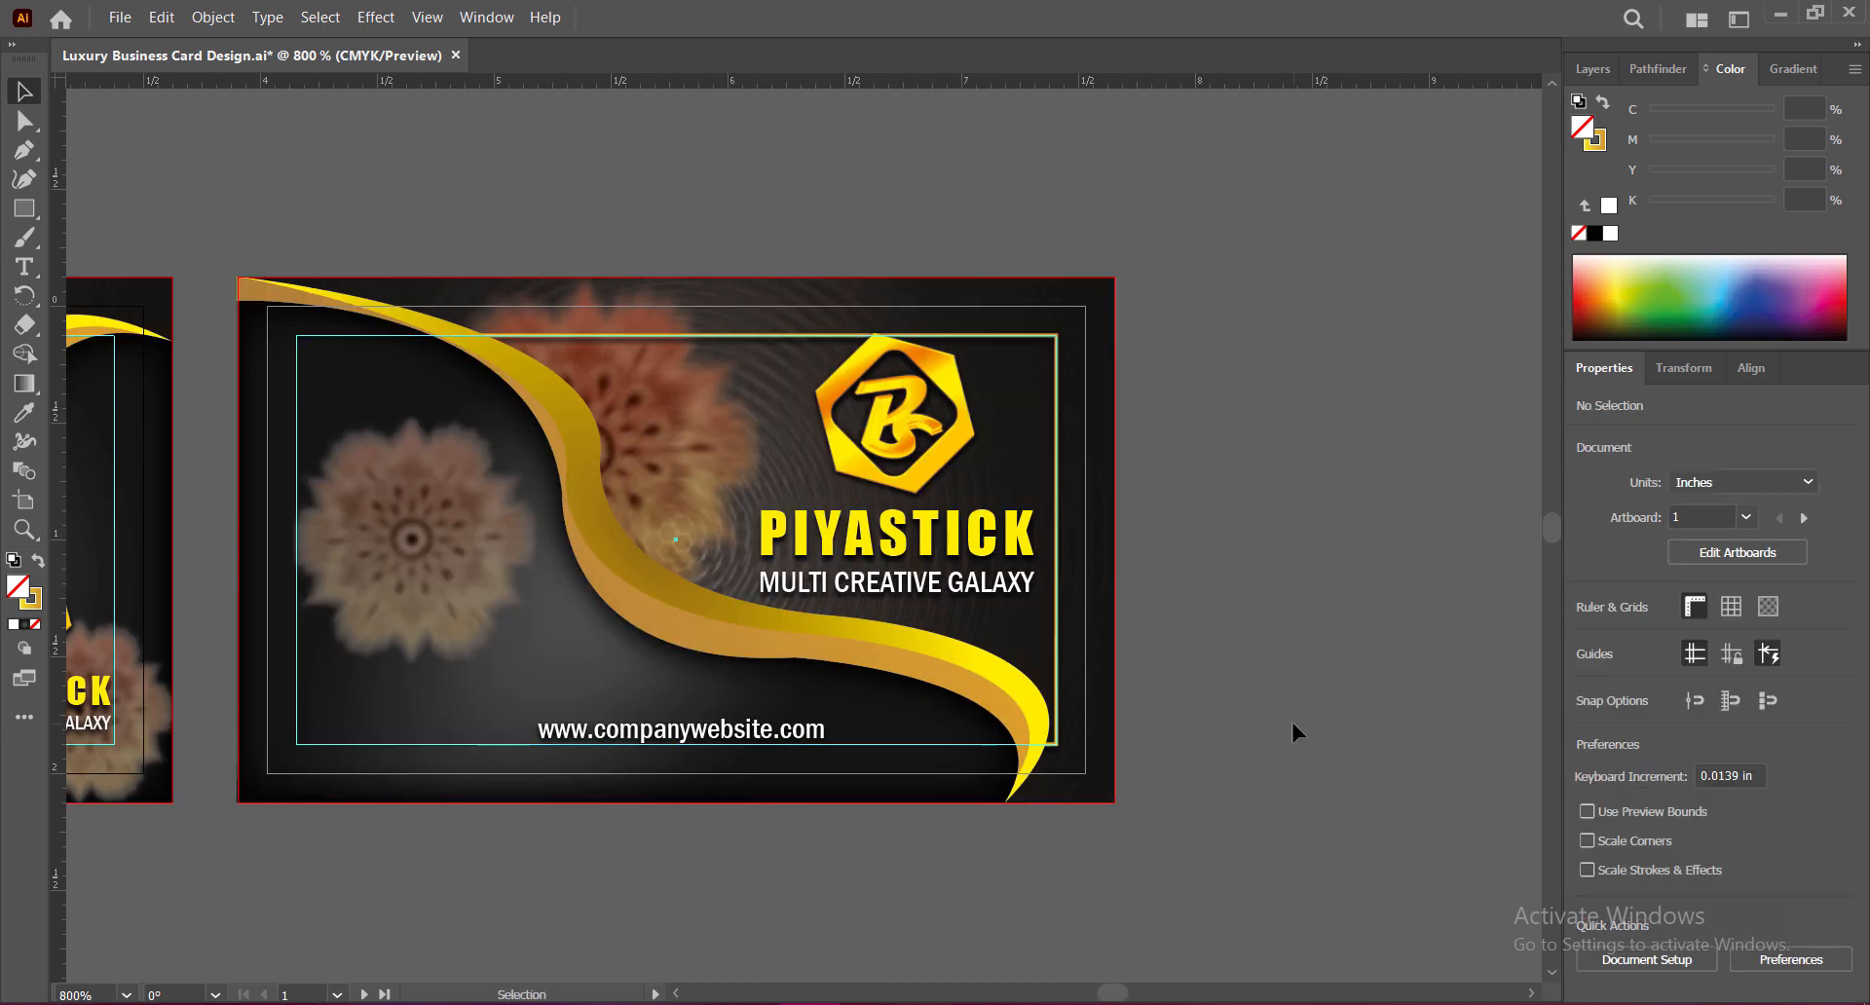
scroll(1272, 647, left, 1)
Step: Shrink the back card's logo and PIYASTICK name slightly, then save the document
click(1047, 380)
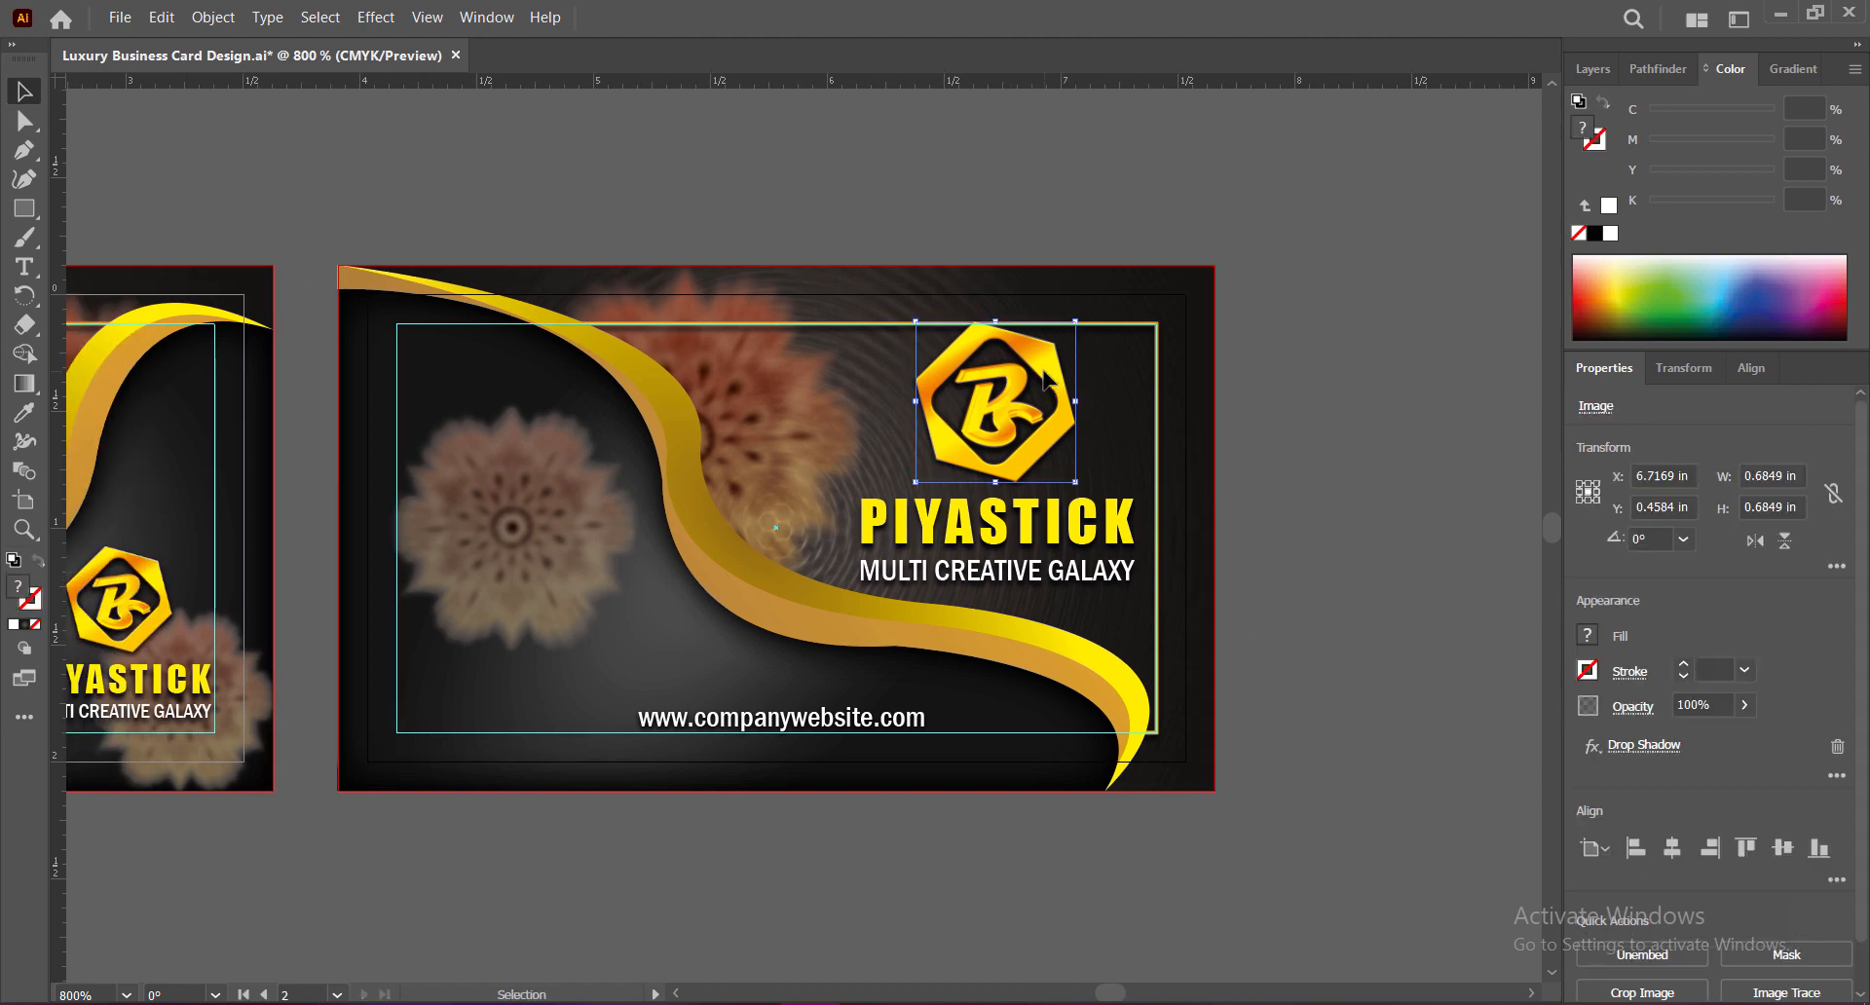
shift+click(1032, 516)
drag(1002, 326, 1002, 343)
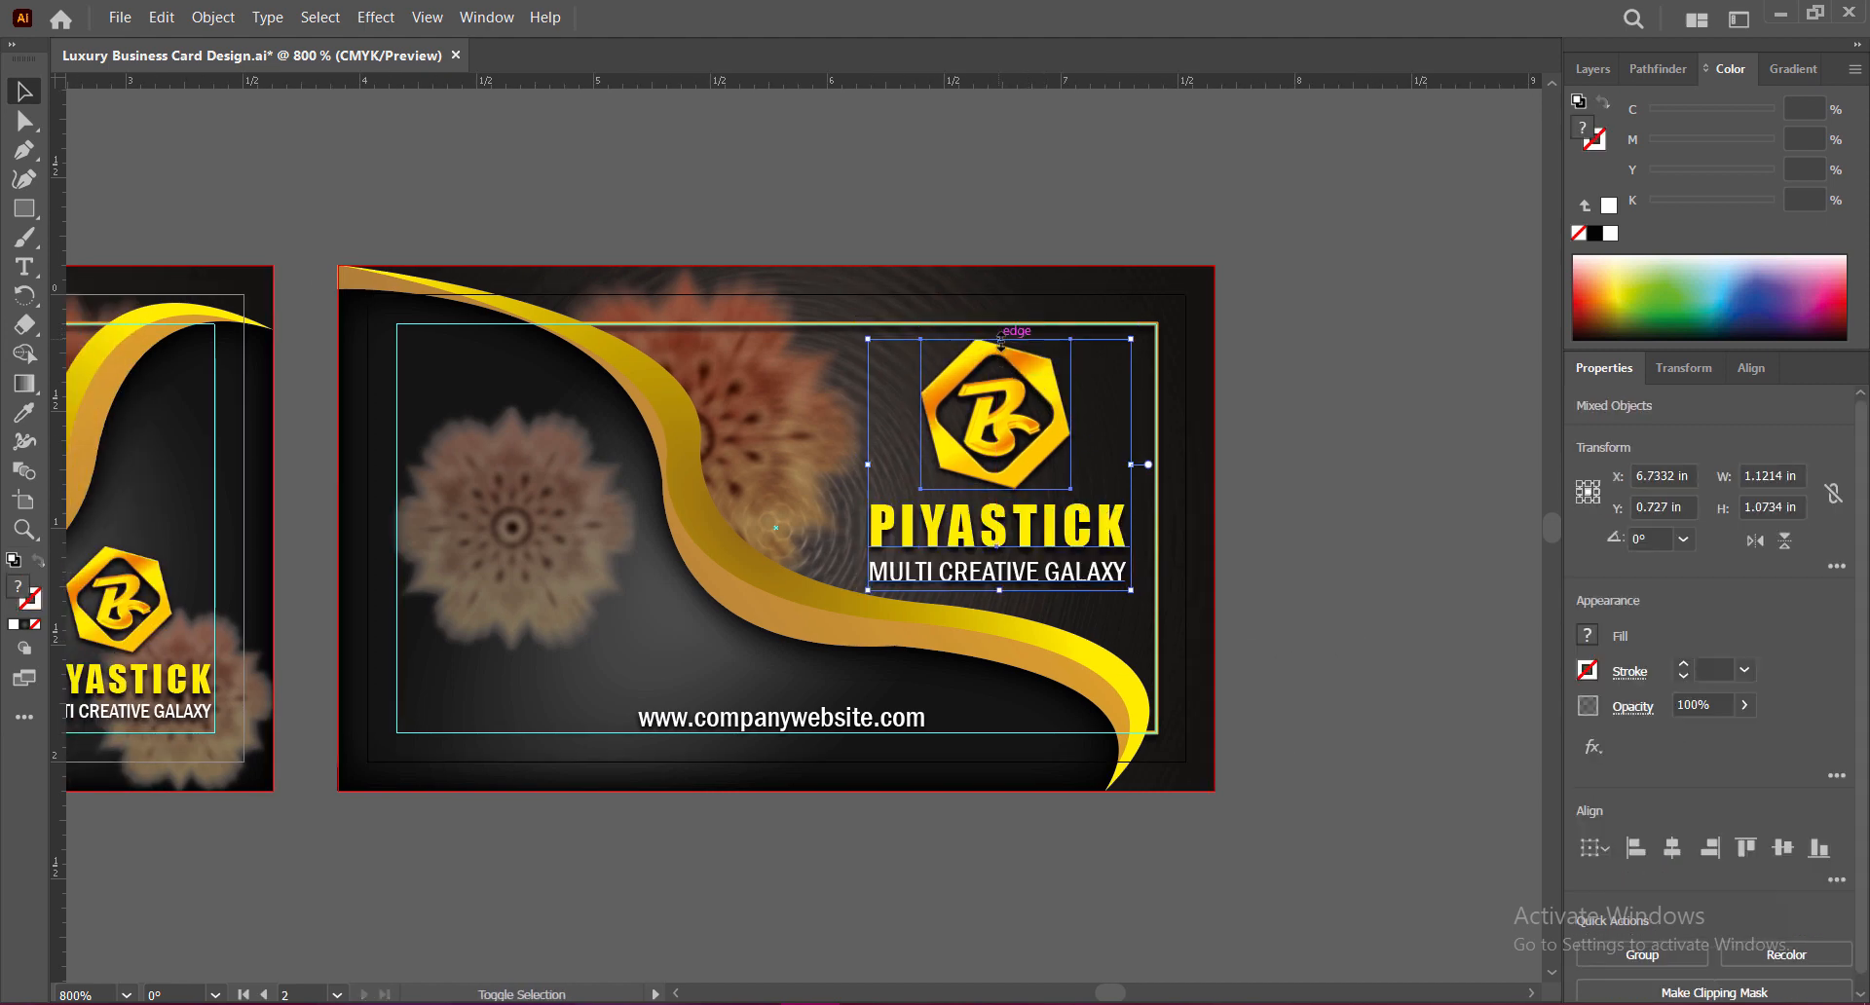
click(1285, 703)
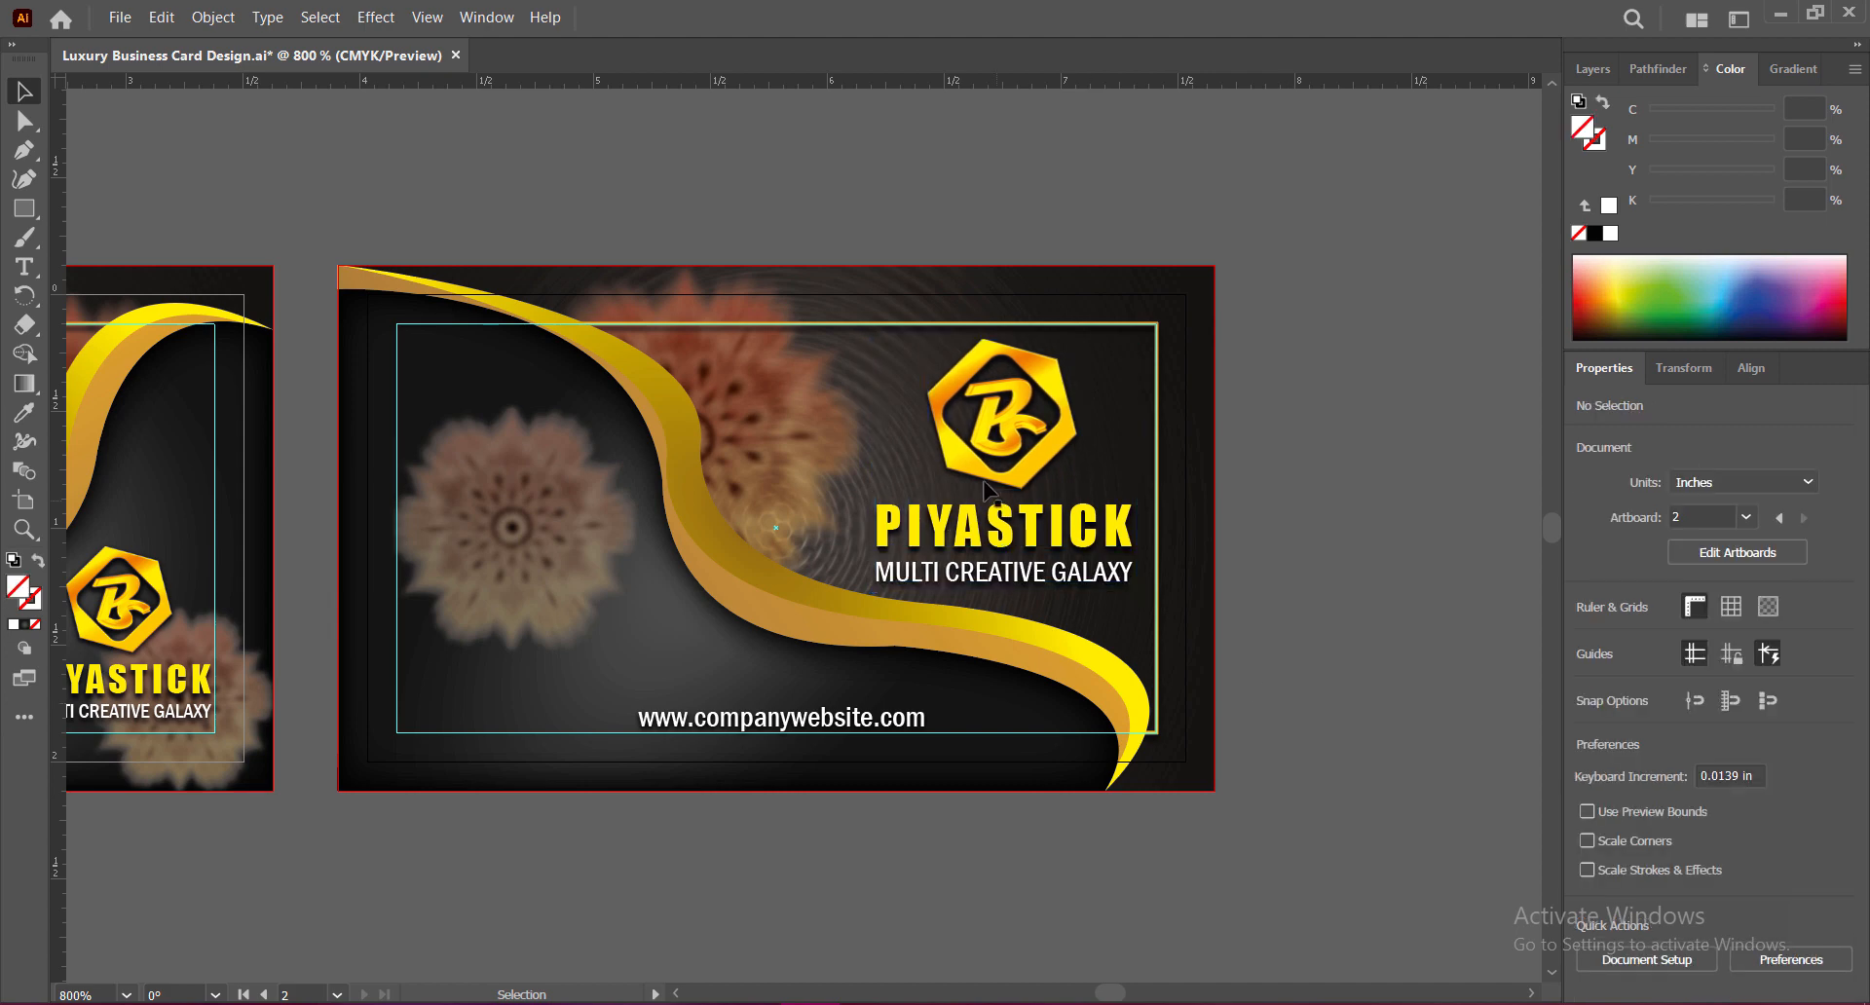
key(ctrl+equal)
drag(768, 472, 806, 377)
key(ctrl+minus)
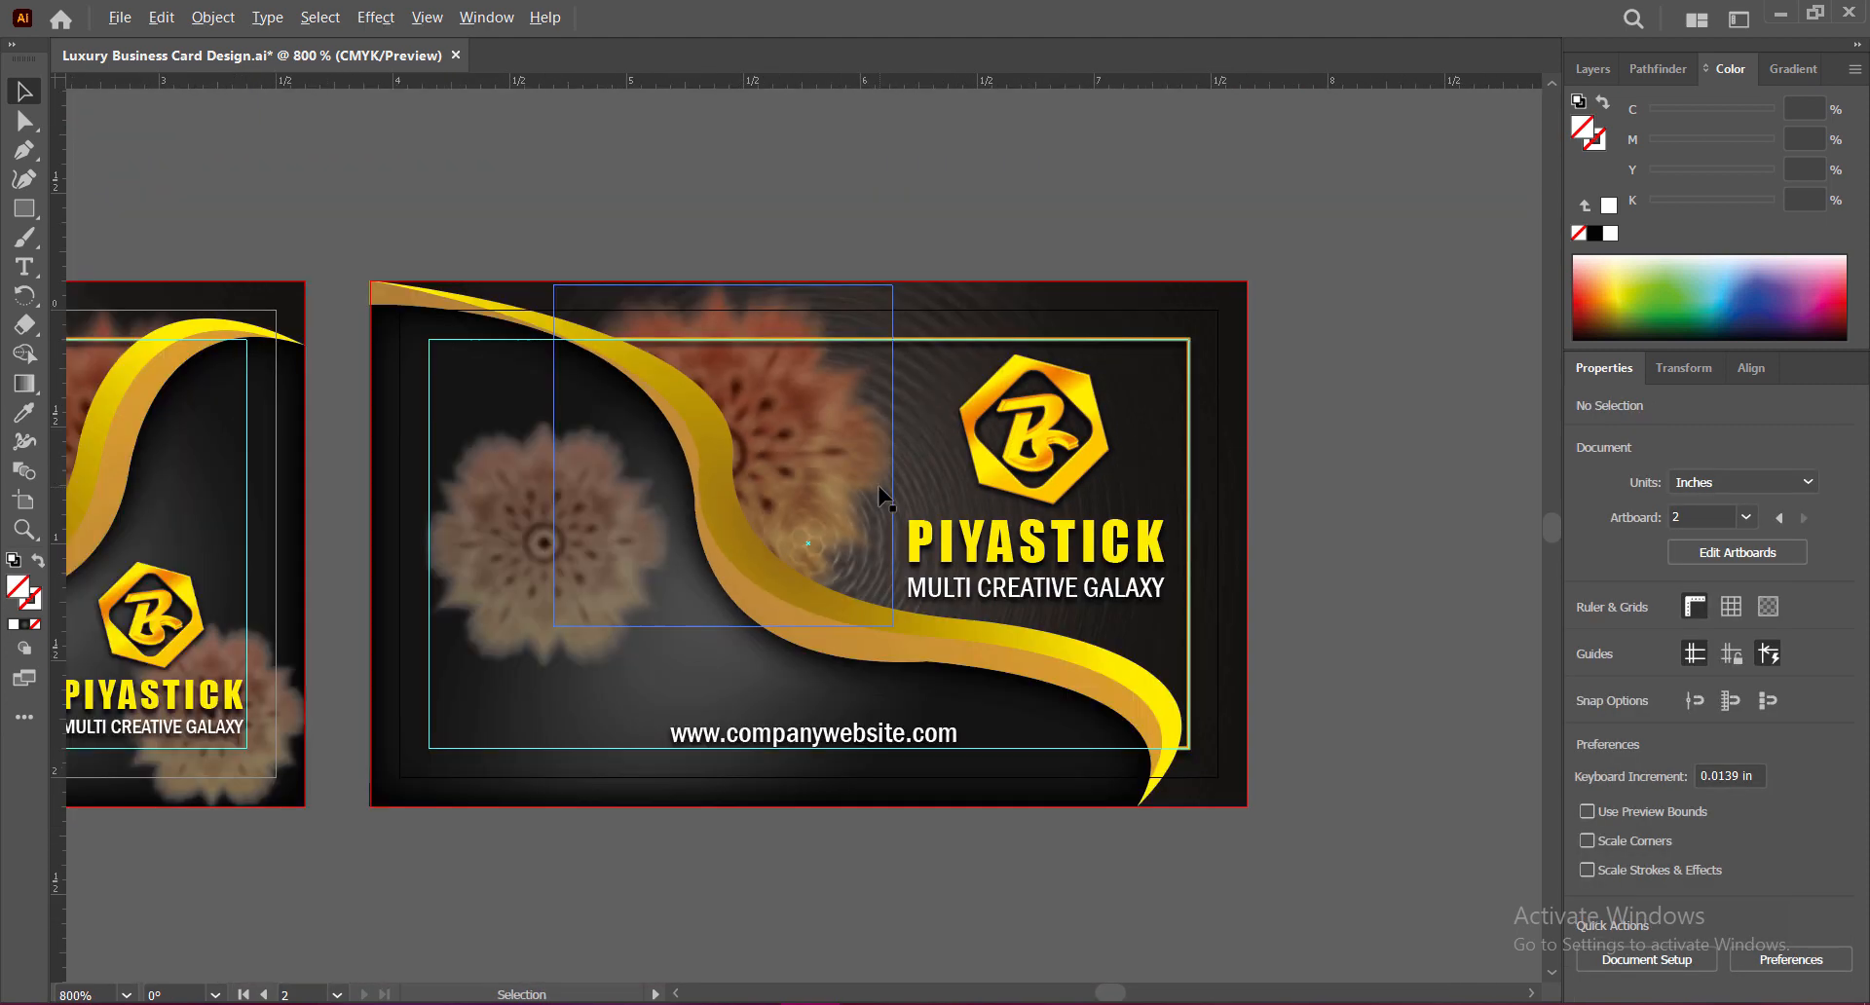
key(ctrl+minus)
drag(827, 772, 1030, 818)
key(ctrl+s)
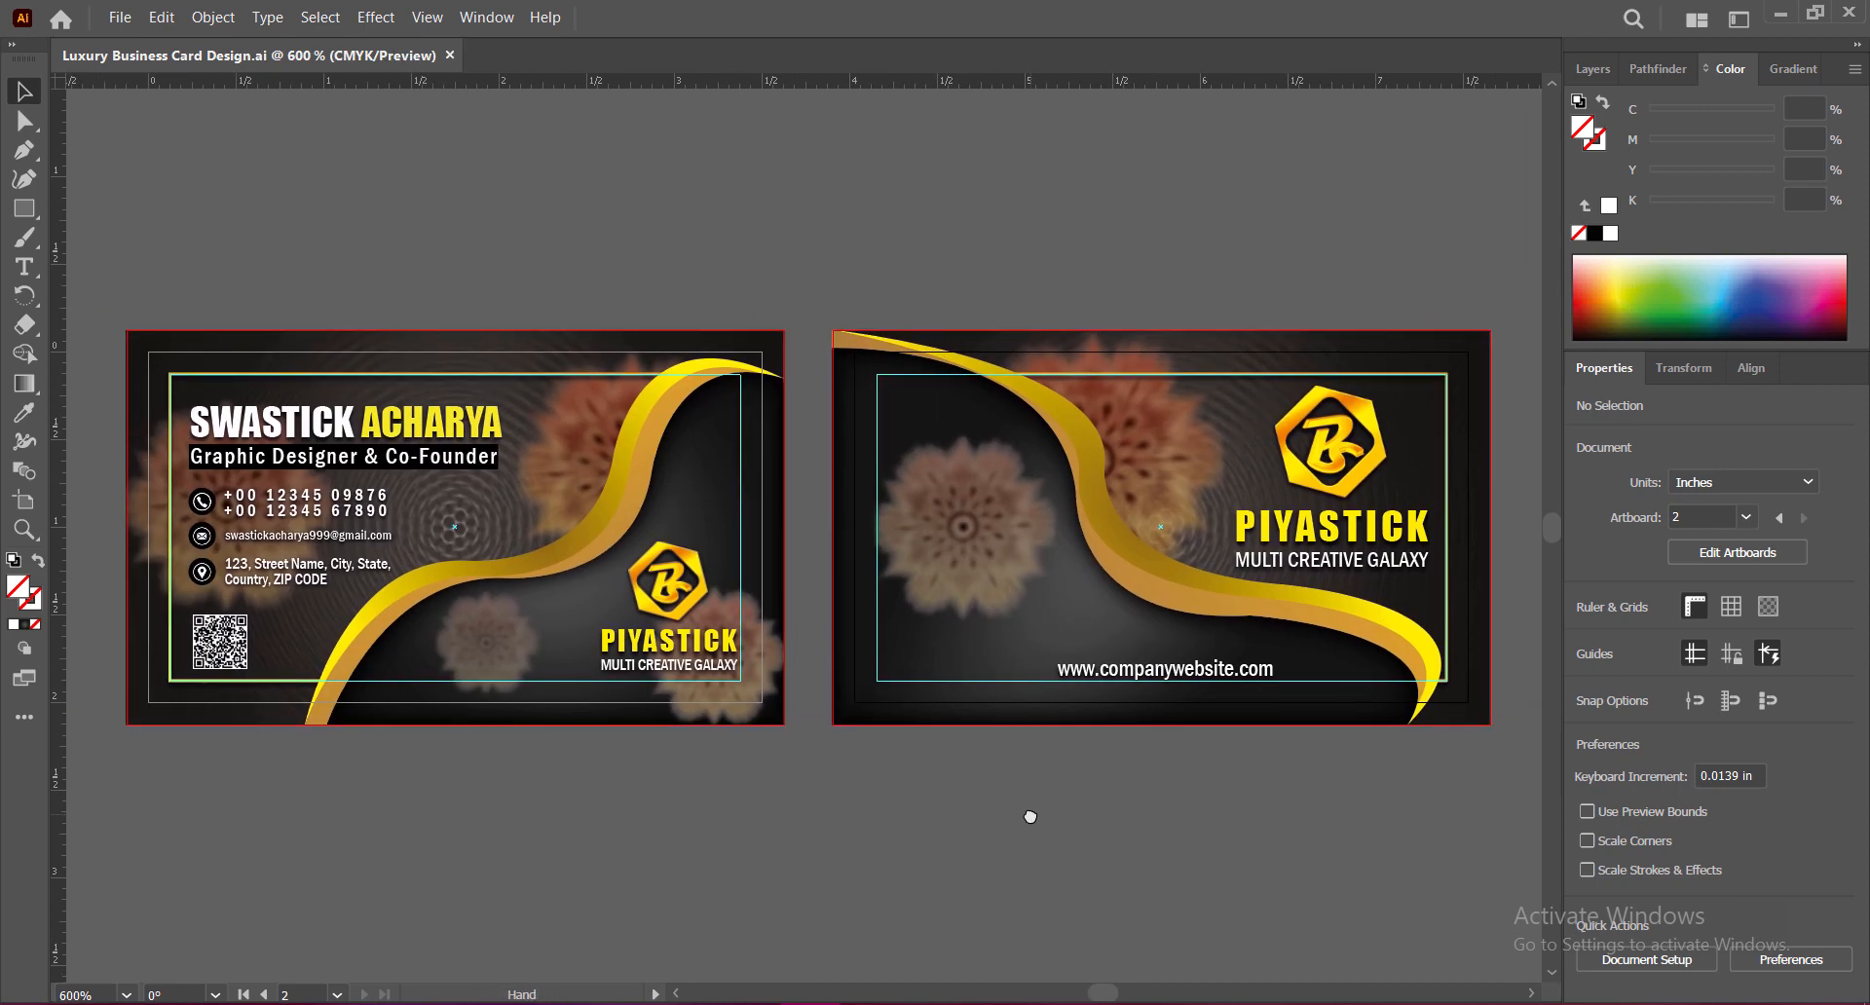